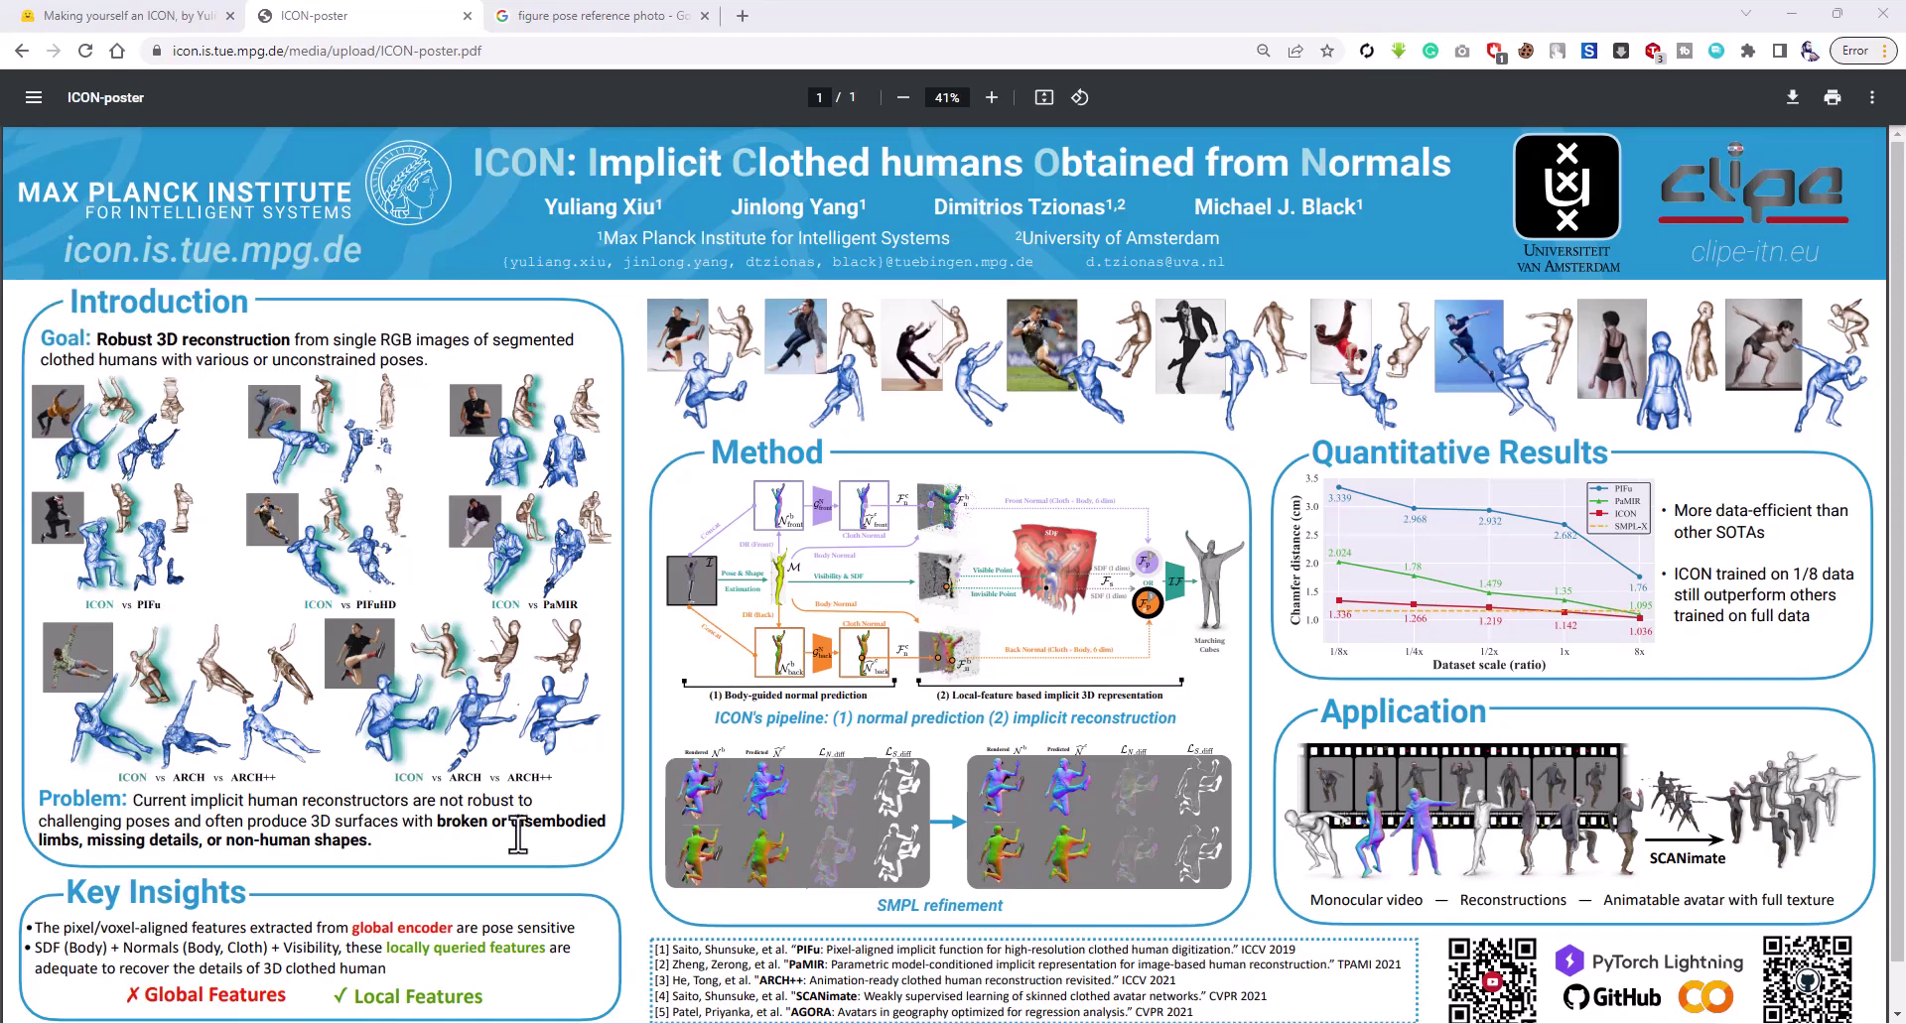
- Return from the poster to the ICON project page and review its overview, main contributions and method comparisons
{"action": "scroll", "coordinate": [518, 836], "scroll_direction": "down", "scroll_amount": 1}
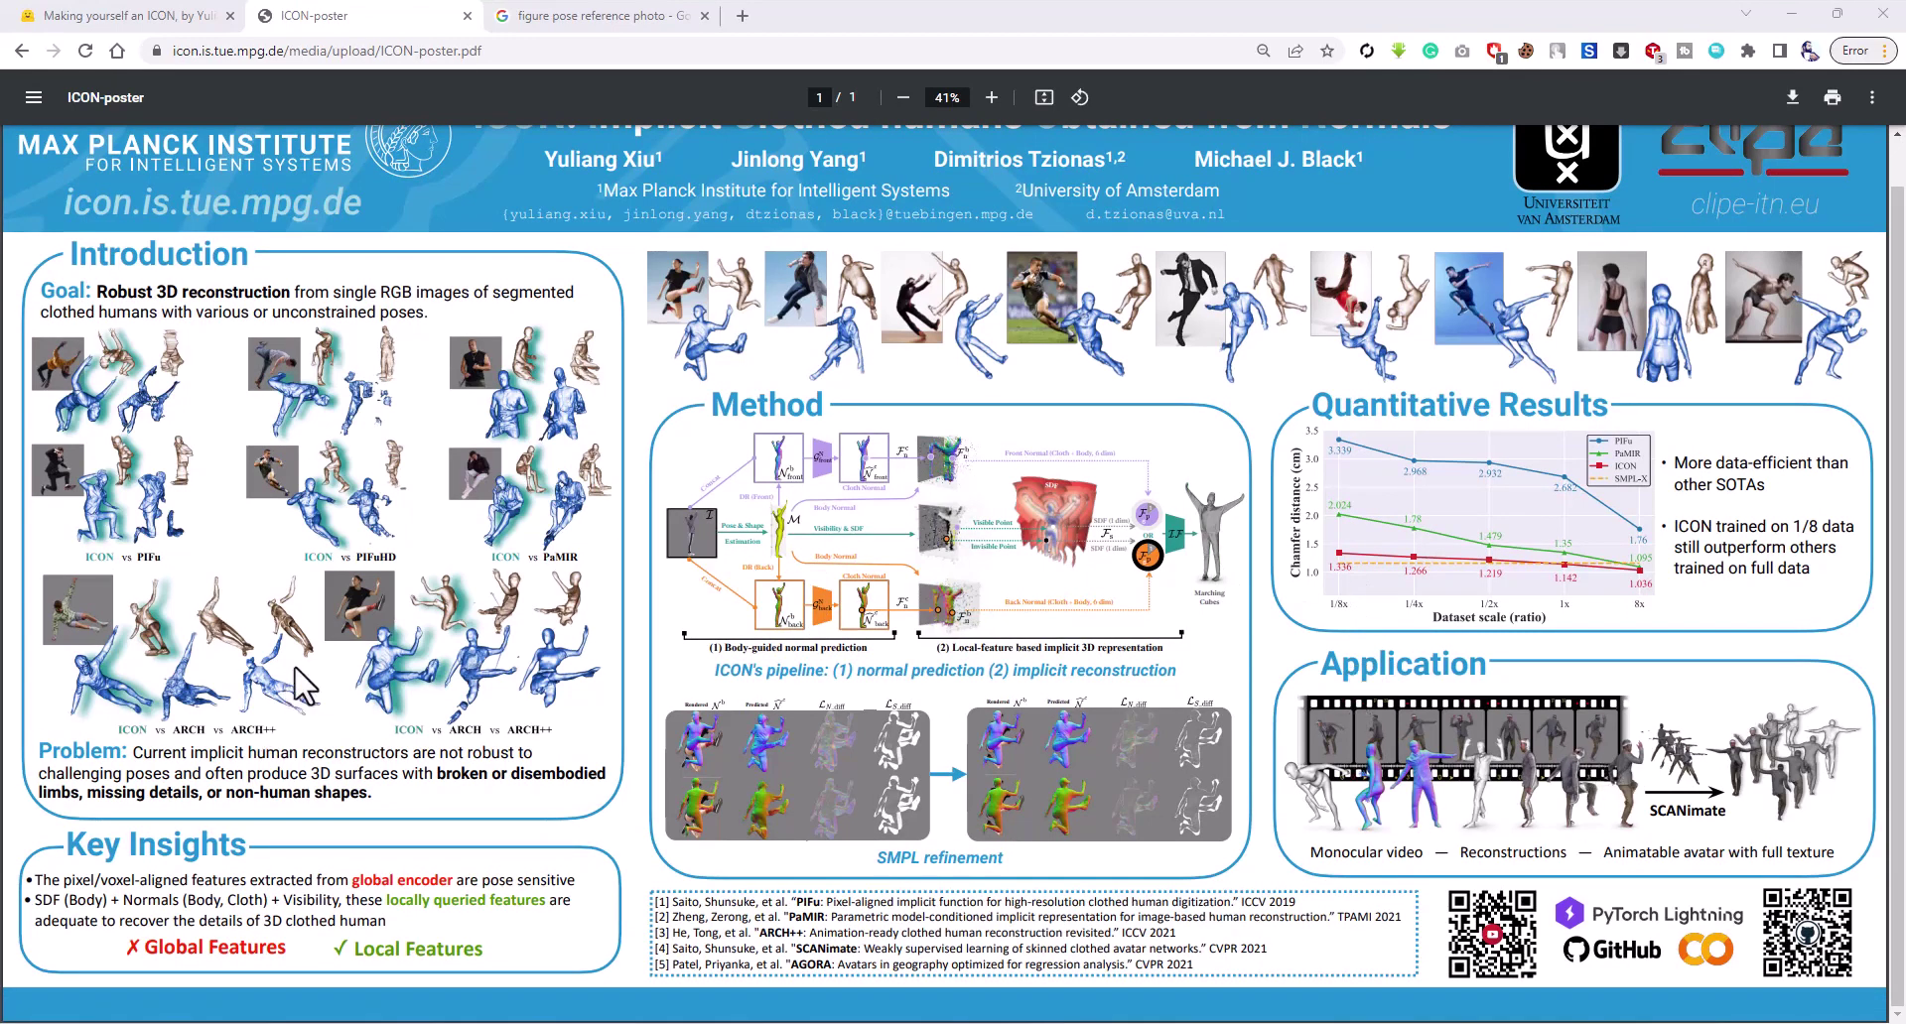
{"action": "left_click", "coordinate": [23, 51]}
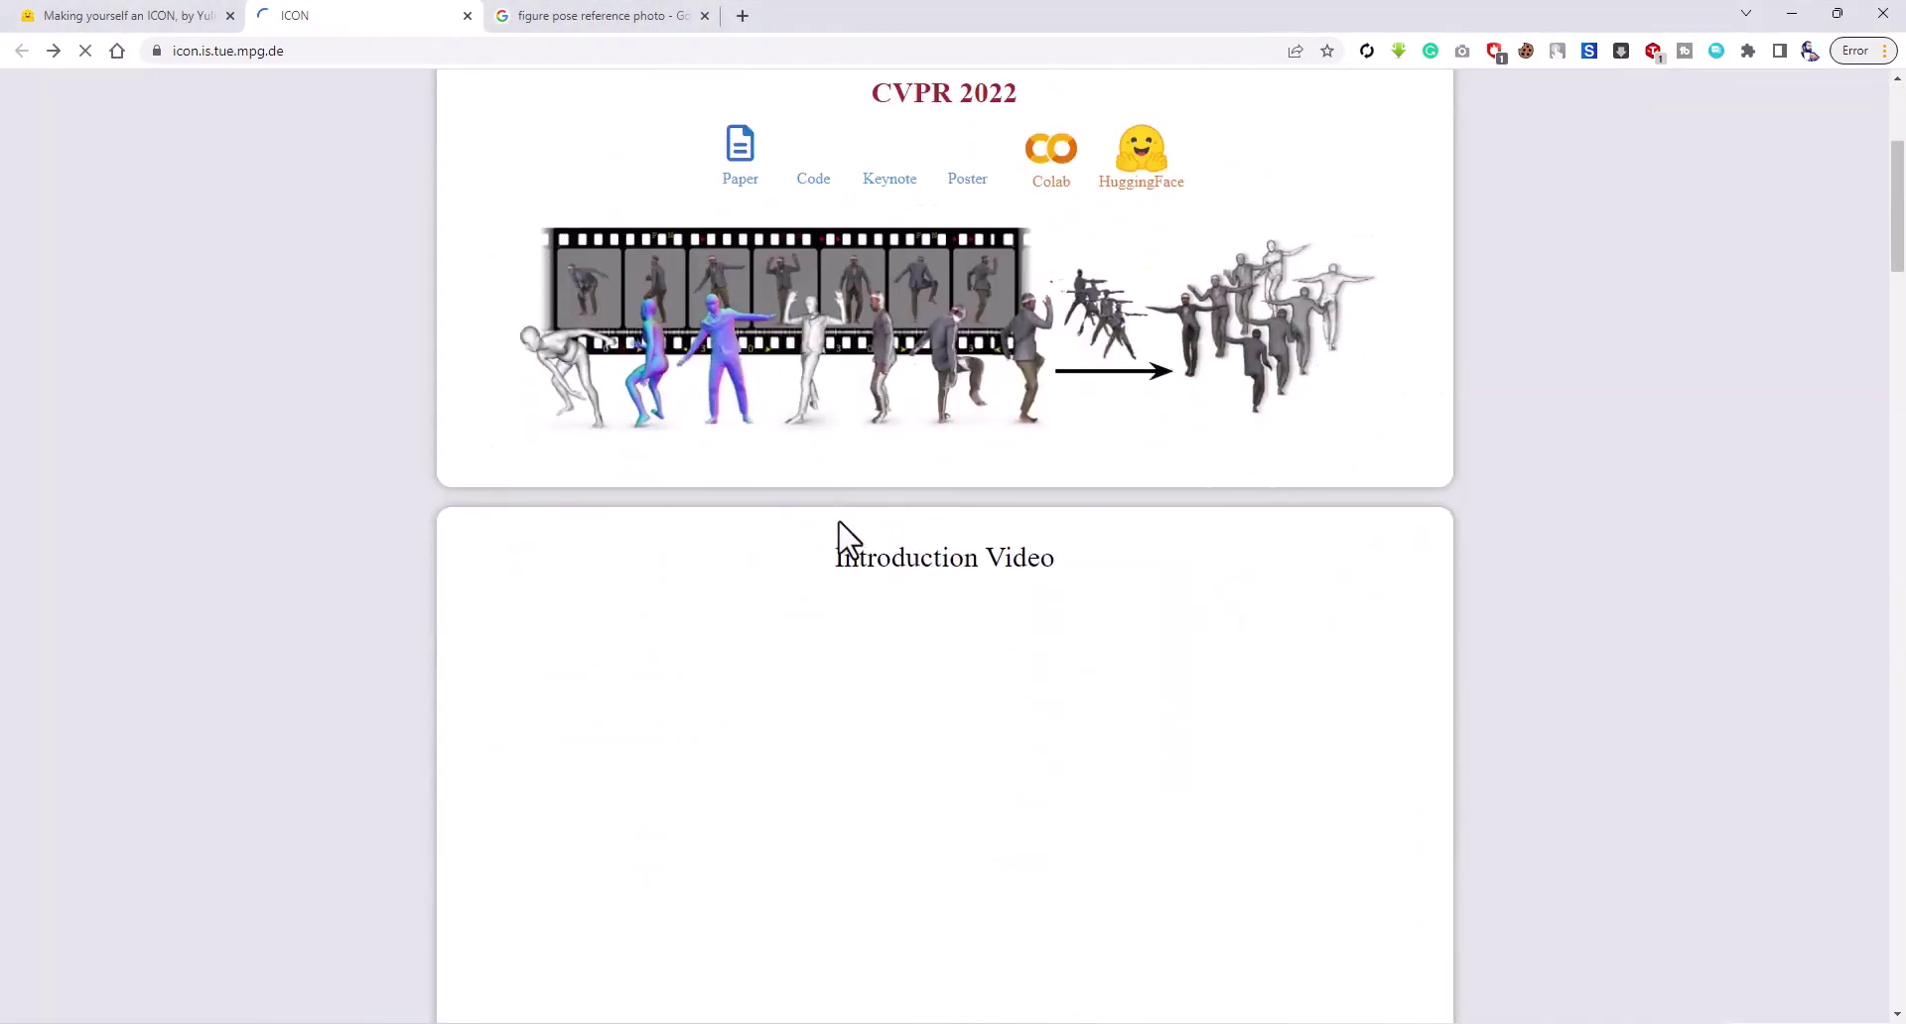
{"action": "scroll", "coordinate": [979, 457], "scroll_direction": "down", "scroll_amount": 2}
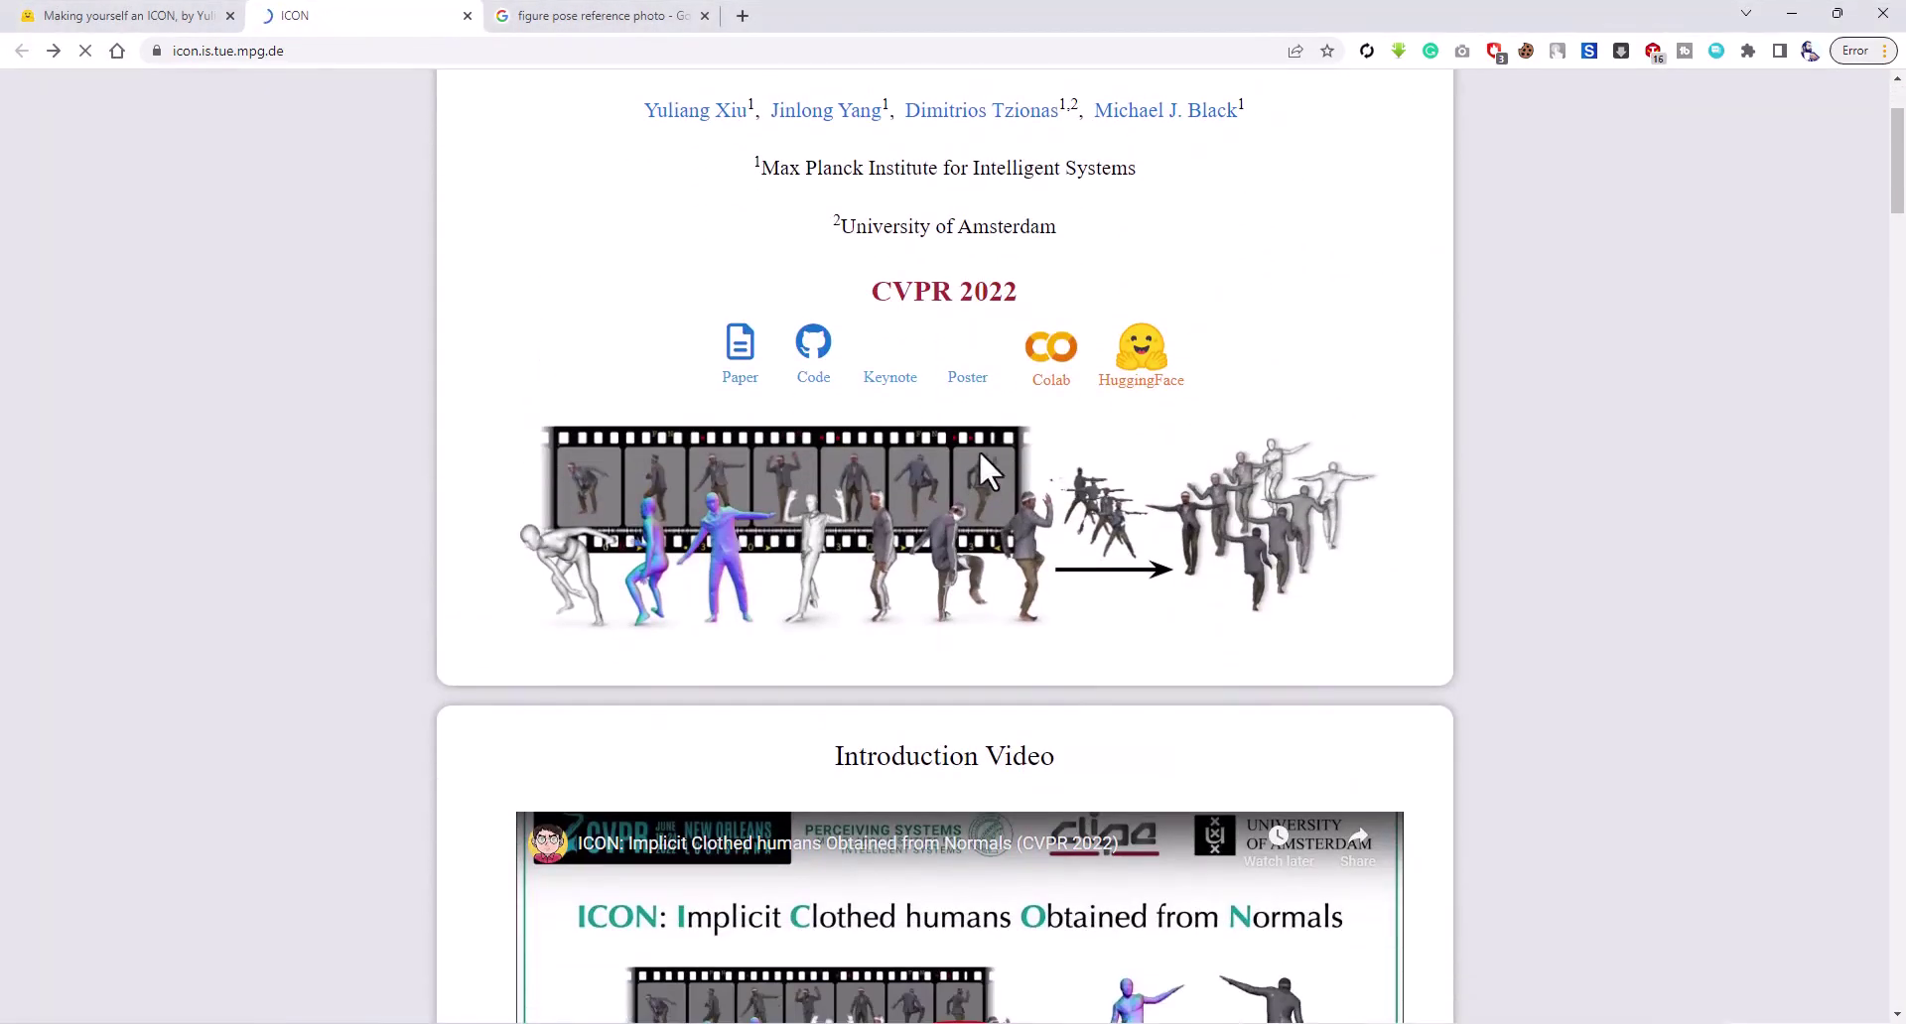
{"action": "scroll", "coordinate": [979, 451], "scroll_direction": "down", "scroll_amount": 15}
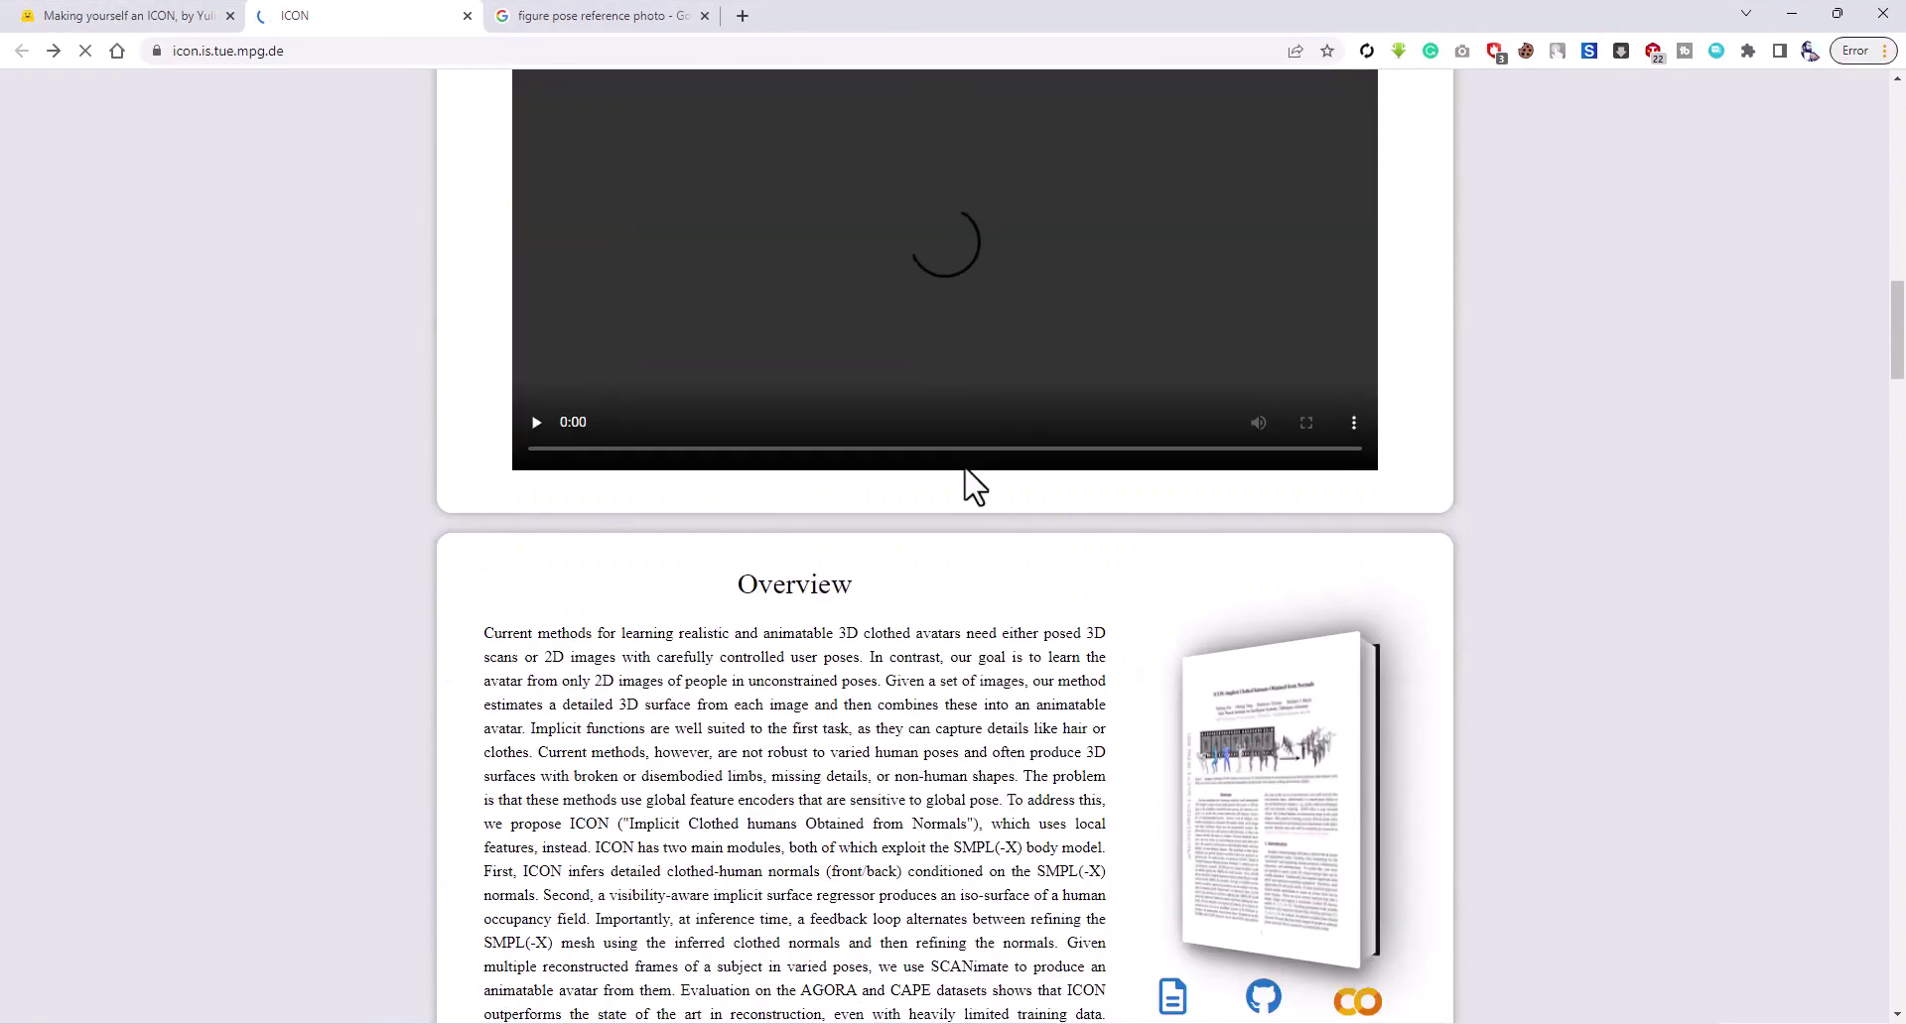
{"action": "scroll", "coordinate": [976, 486], "scroll_direction": "down", "scroll_amount": 4}
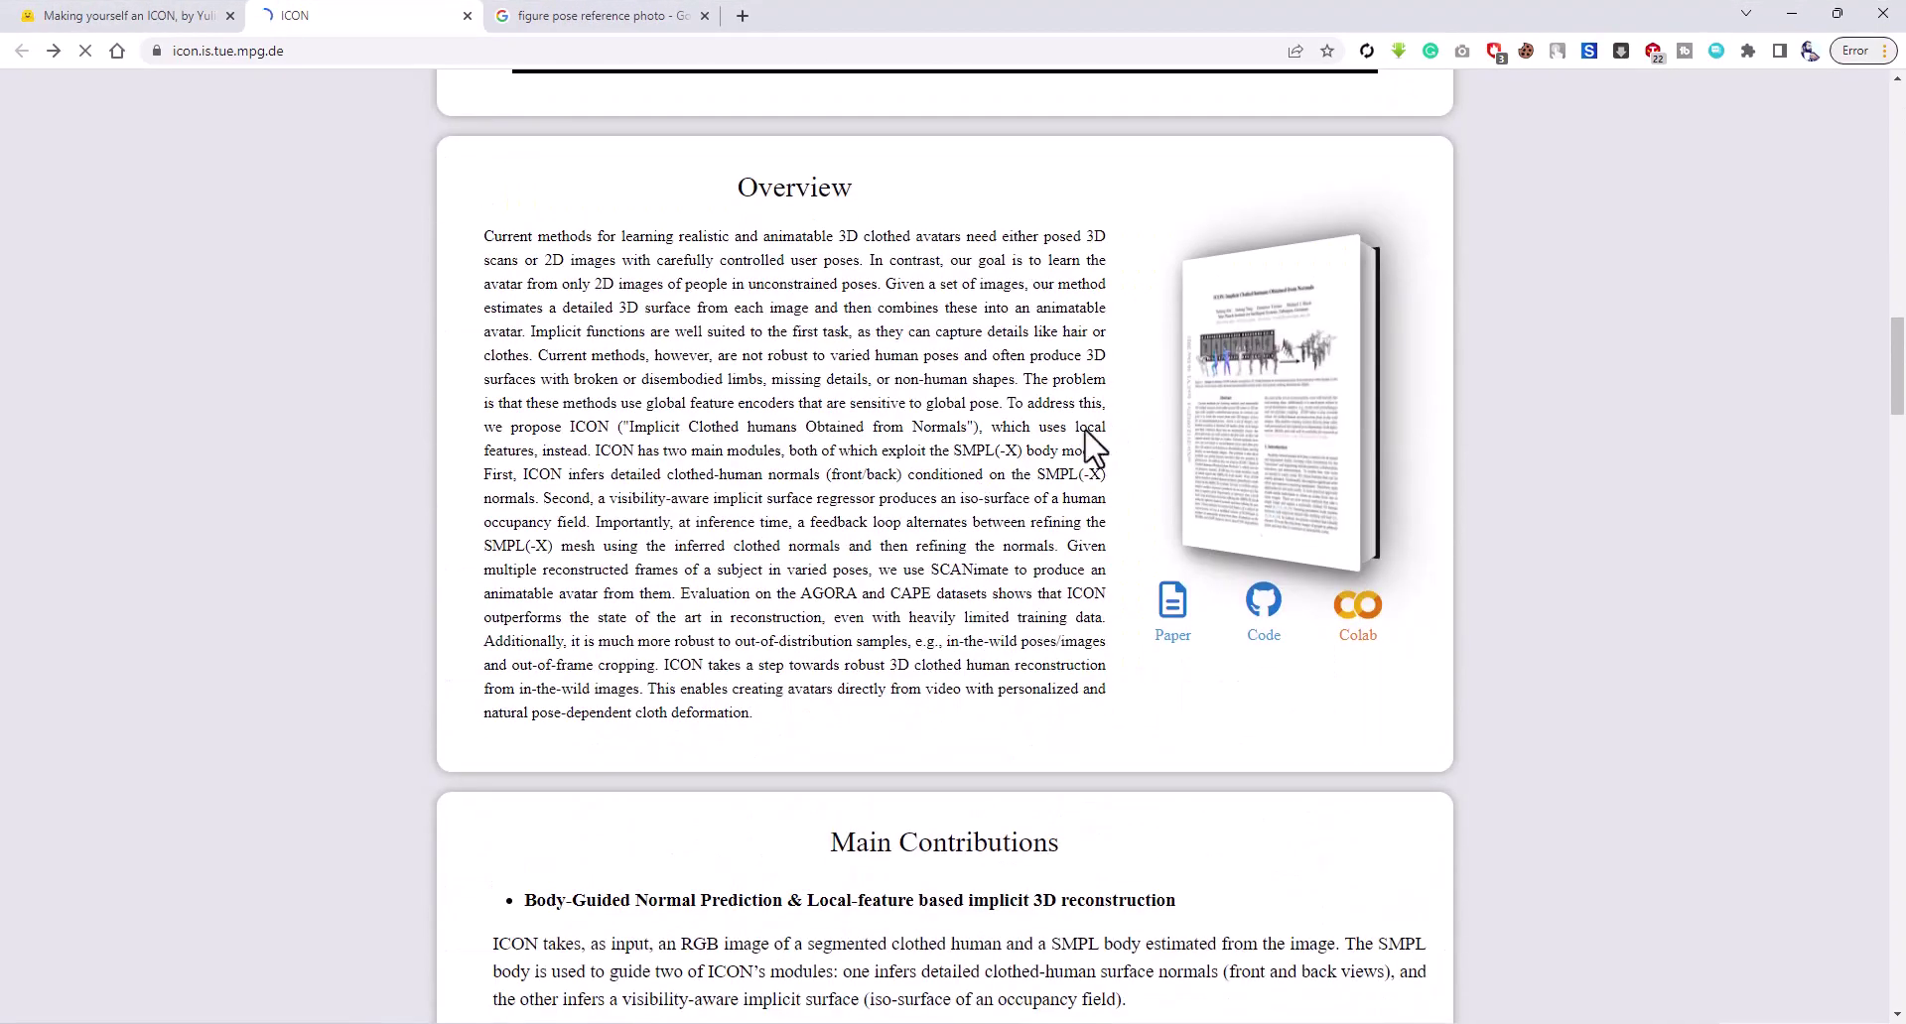
{"action": "scroll", "coordinate": [1026, 480], "scroll_direction": "down", "scroll_amount": 7}
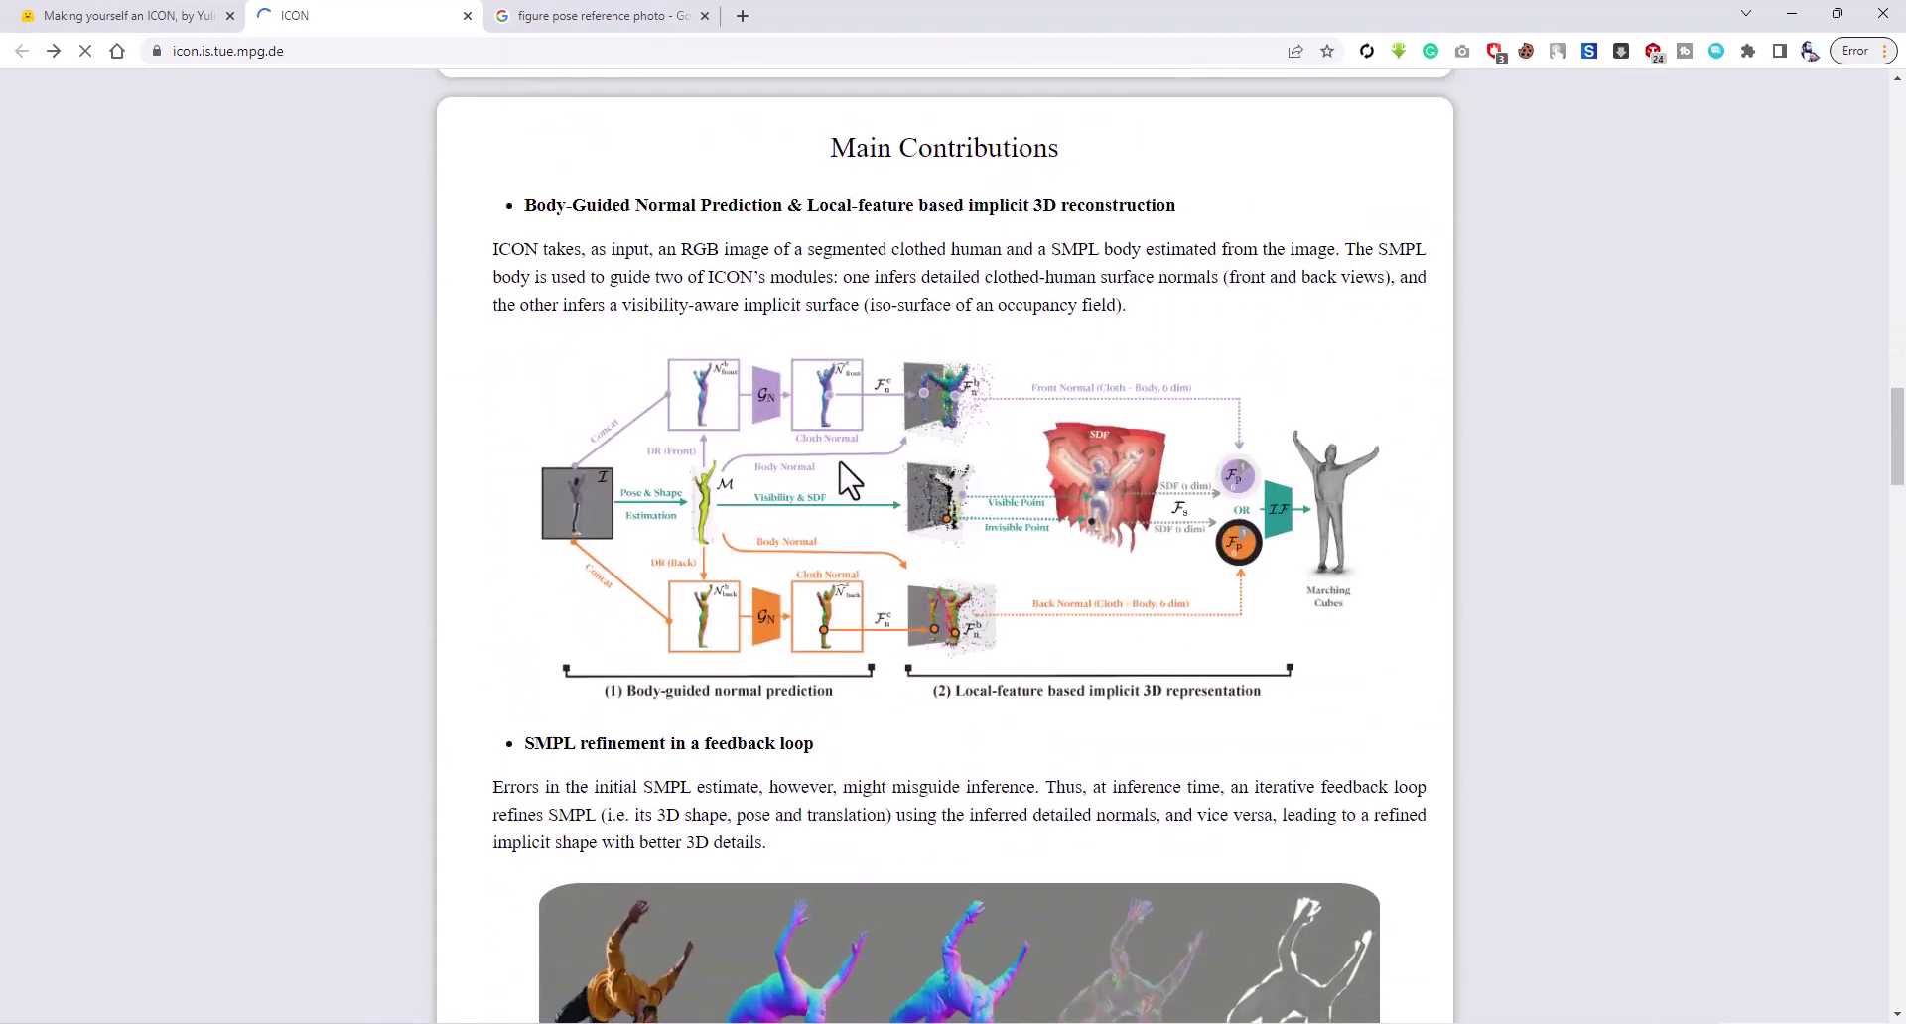
{"action": "scroll", "coordinate": [1052, 575], "scroll_direction": "down", "scroll_amount": 6}
{"action": "scroll", "coordinate": [1048, 568], "scroll_direction": "down", "scroll_amount": 9}
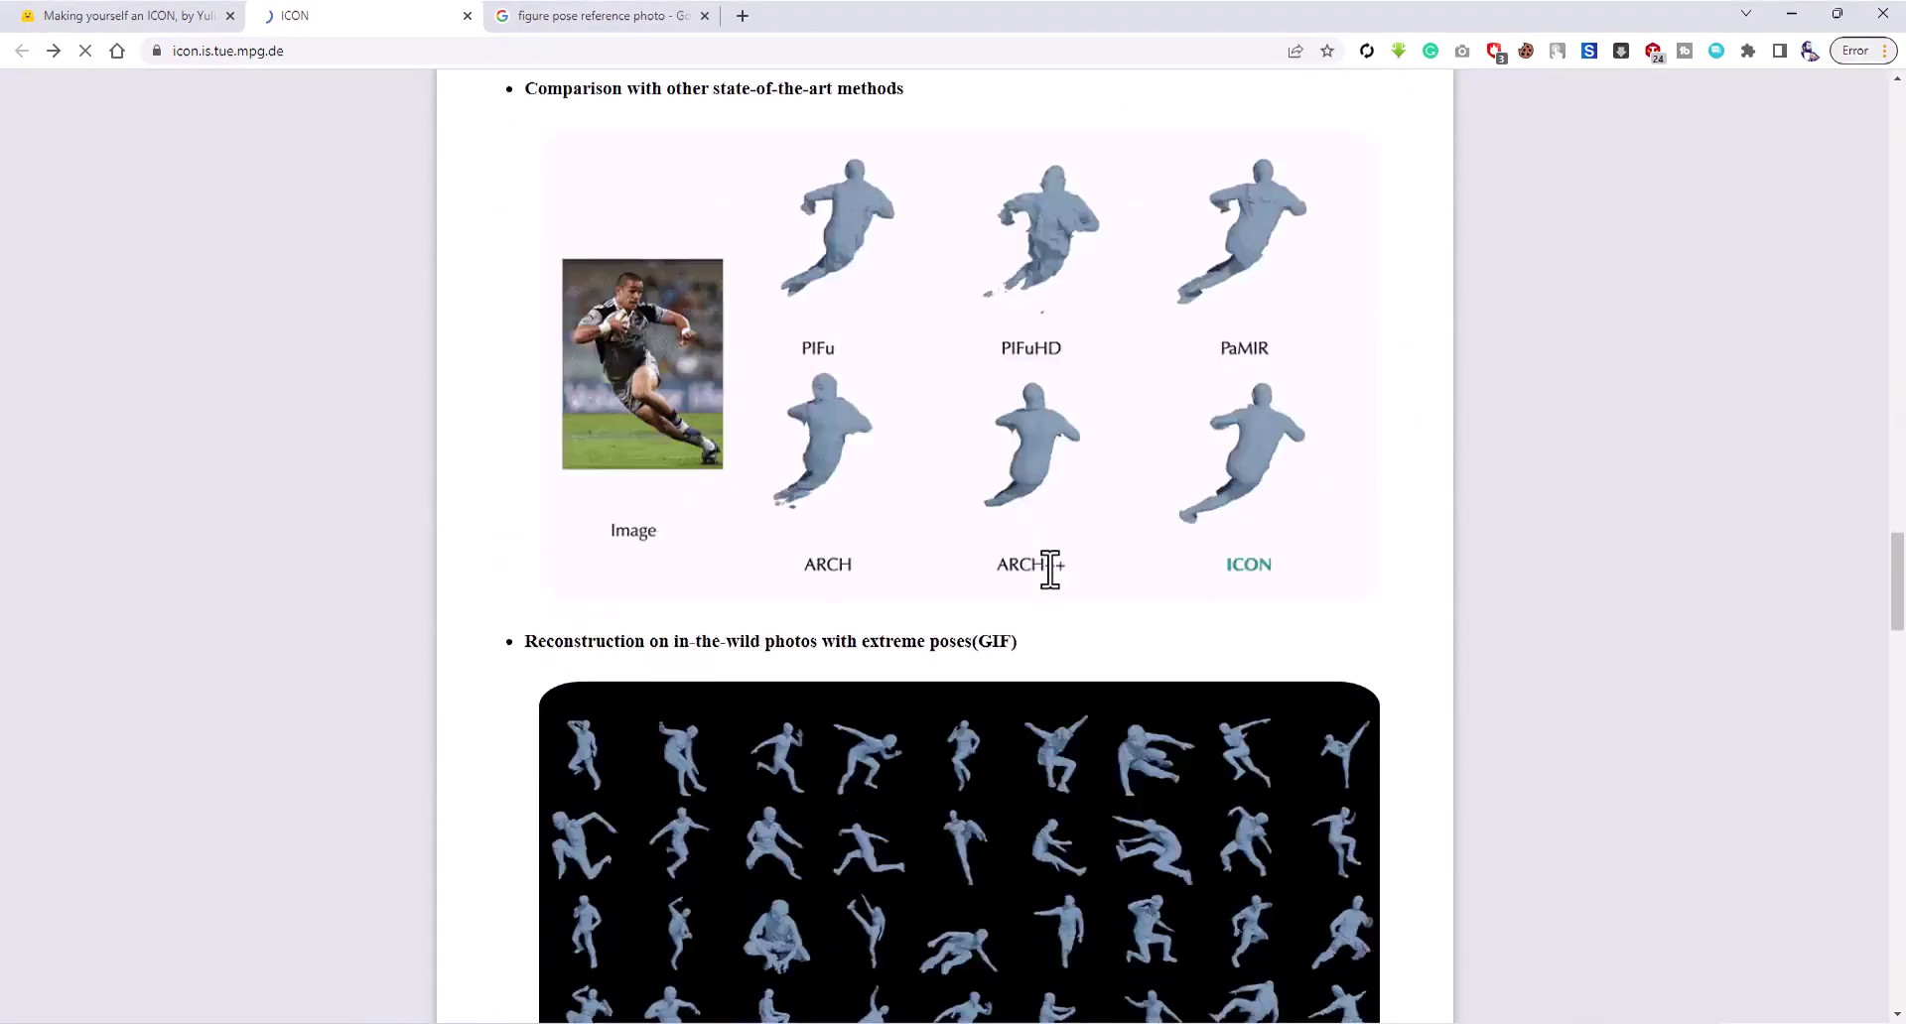
{"action": "scroll", "coordinate": [1051, 568], "scroll_direction": "up", "scroll_amount": 20}
{"action": "scroll", "coordinate": [1054, 574], "scroll_direction": "up", "scroll_amount": 10}
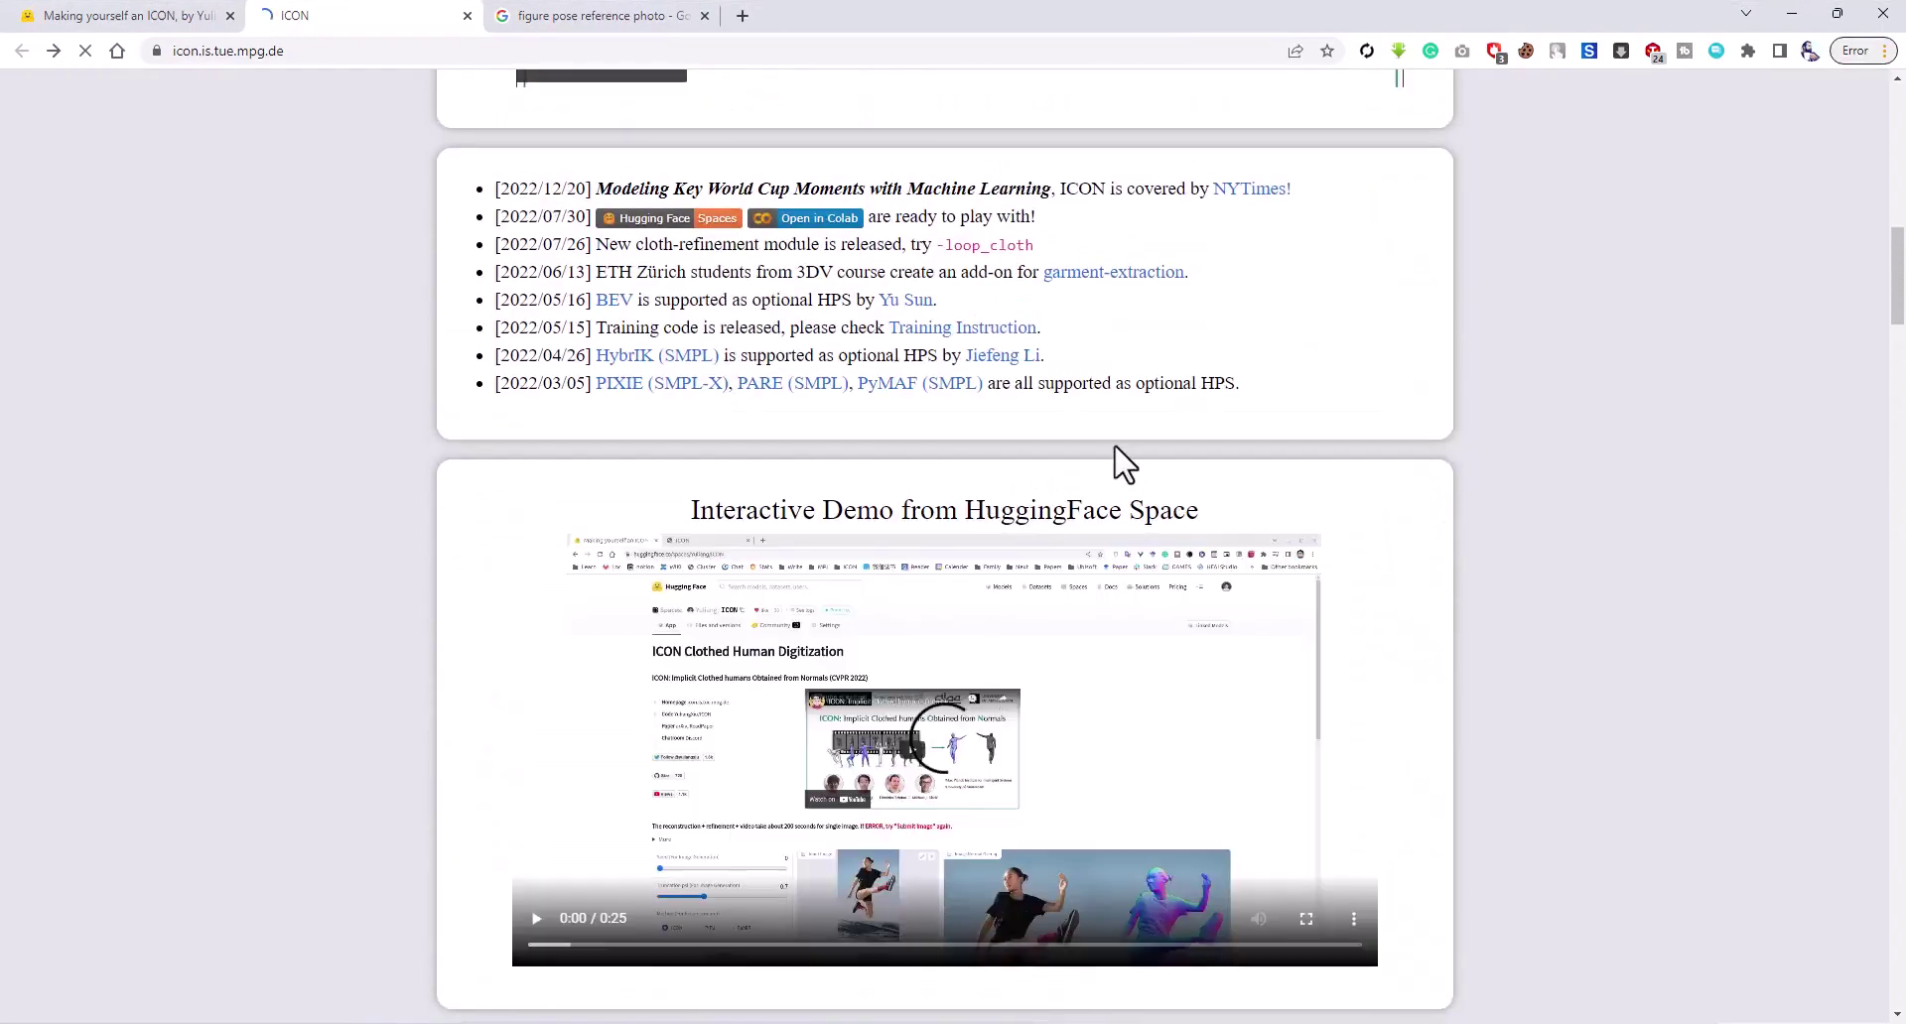
{"action": "scroll", "coordinate": [1115, 459], "scroll_direction": "up", "scroll_amount": 6}
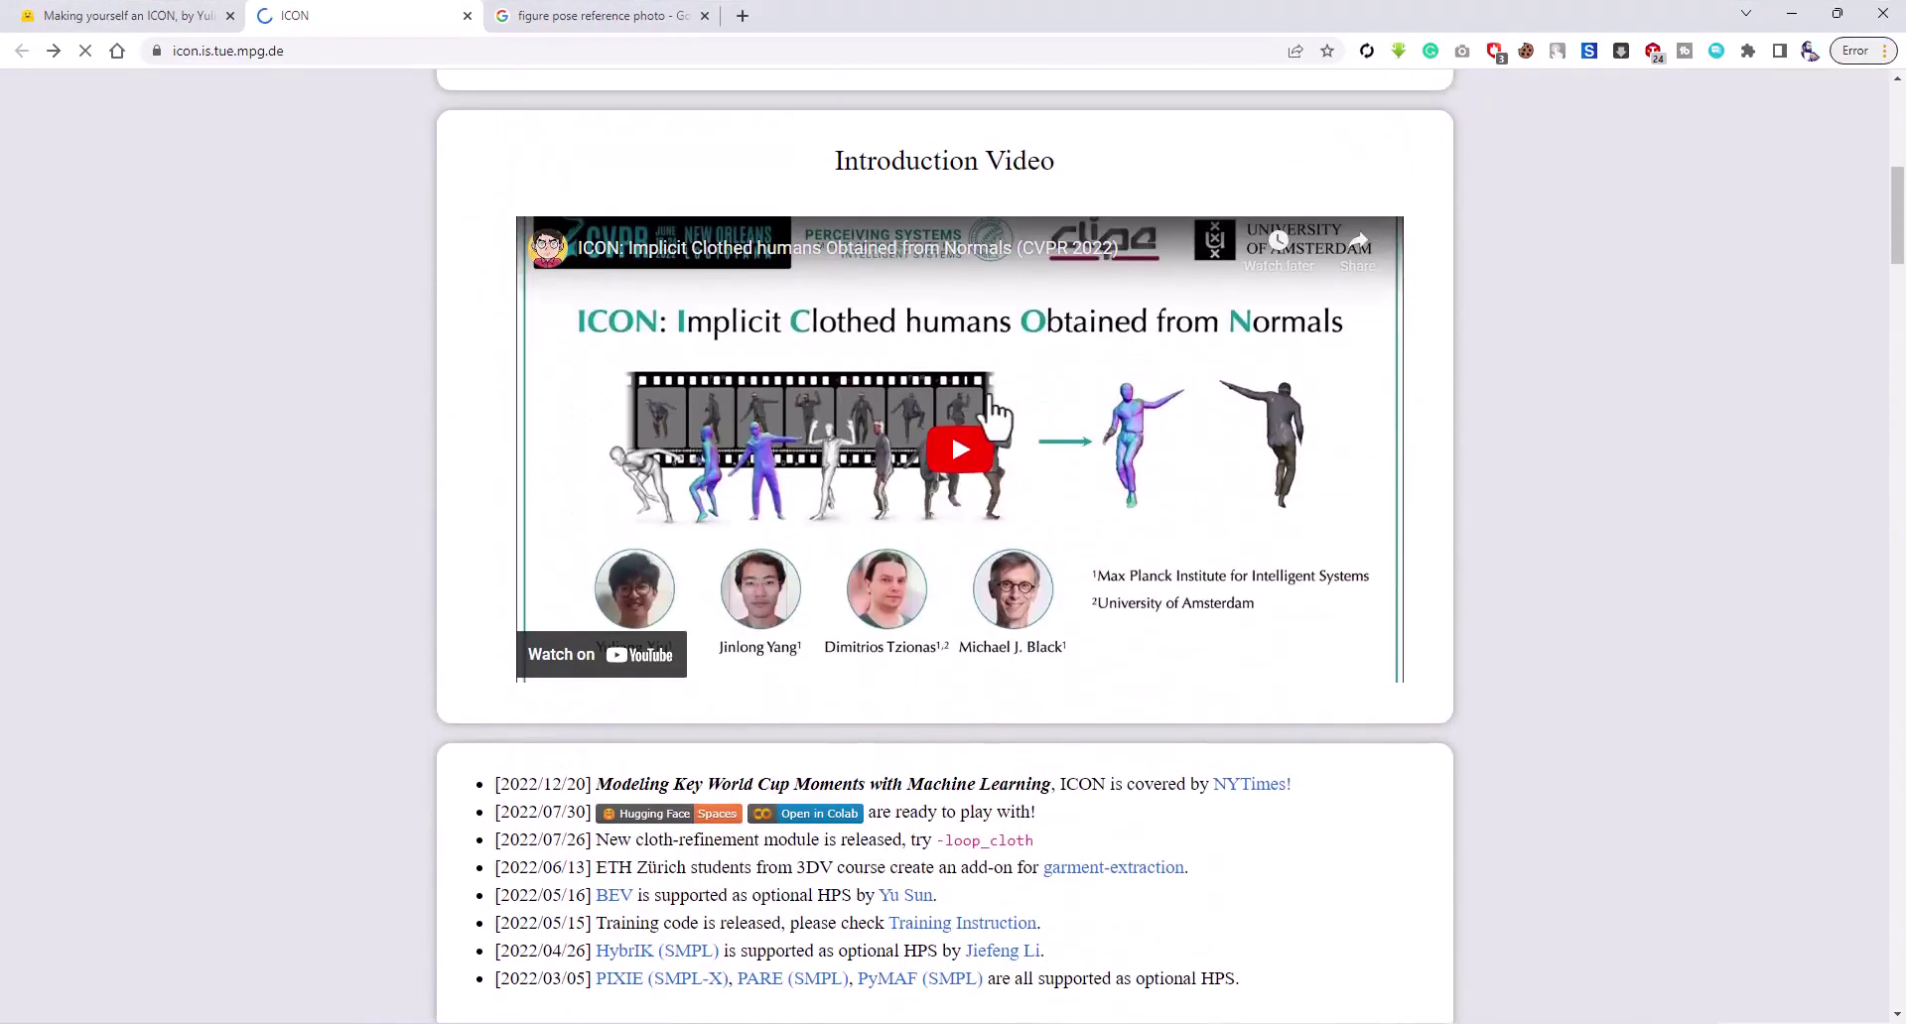
- Switch to the ICON Clothed Human Digitization space on Hugging Face and look over its project links and reconstruction controls
{"action": "left_click", "coordinate": [99, 16]}
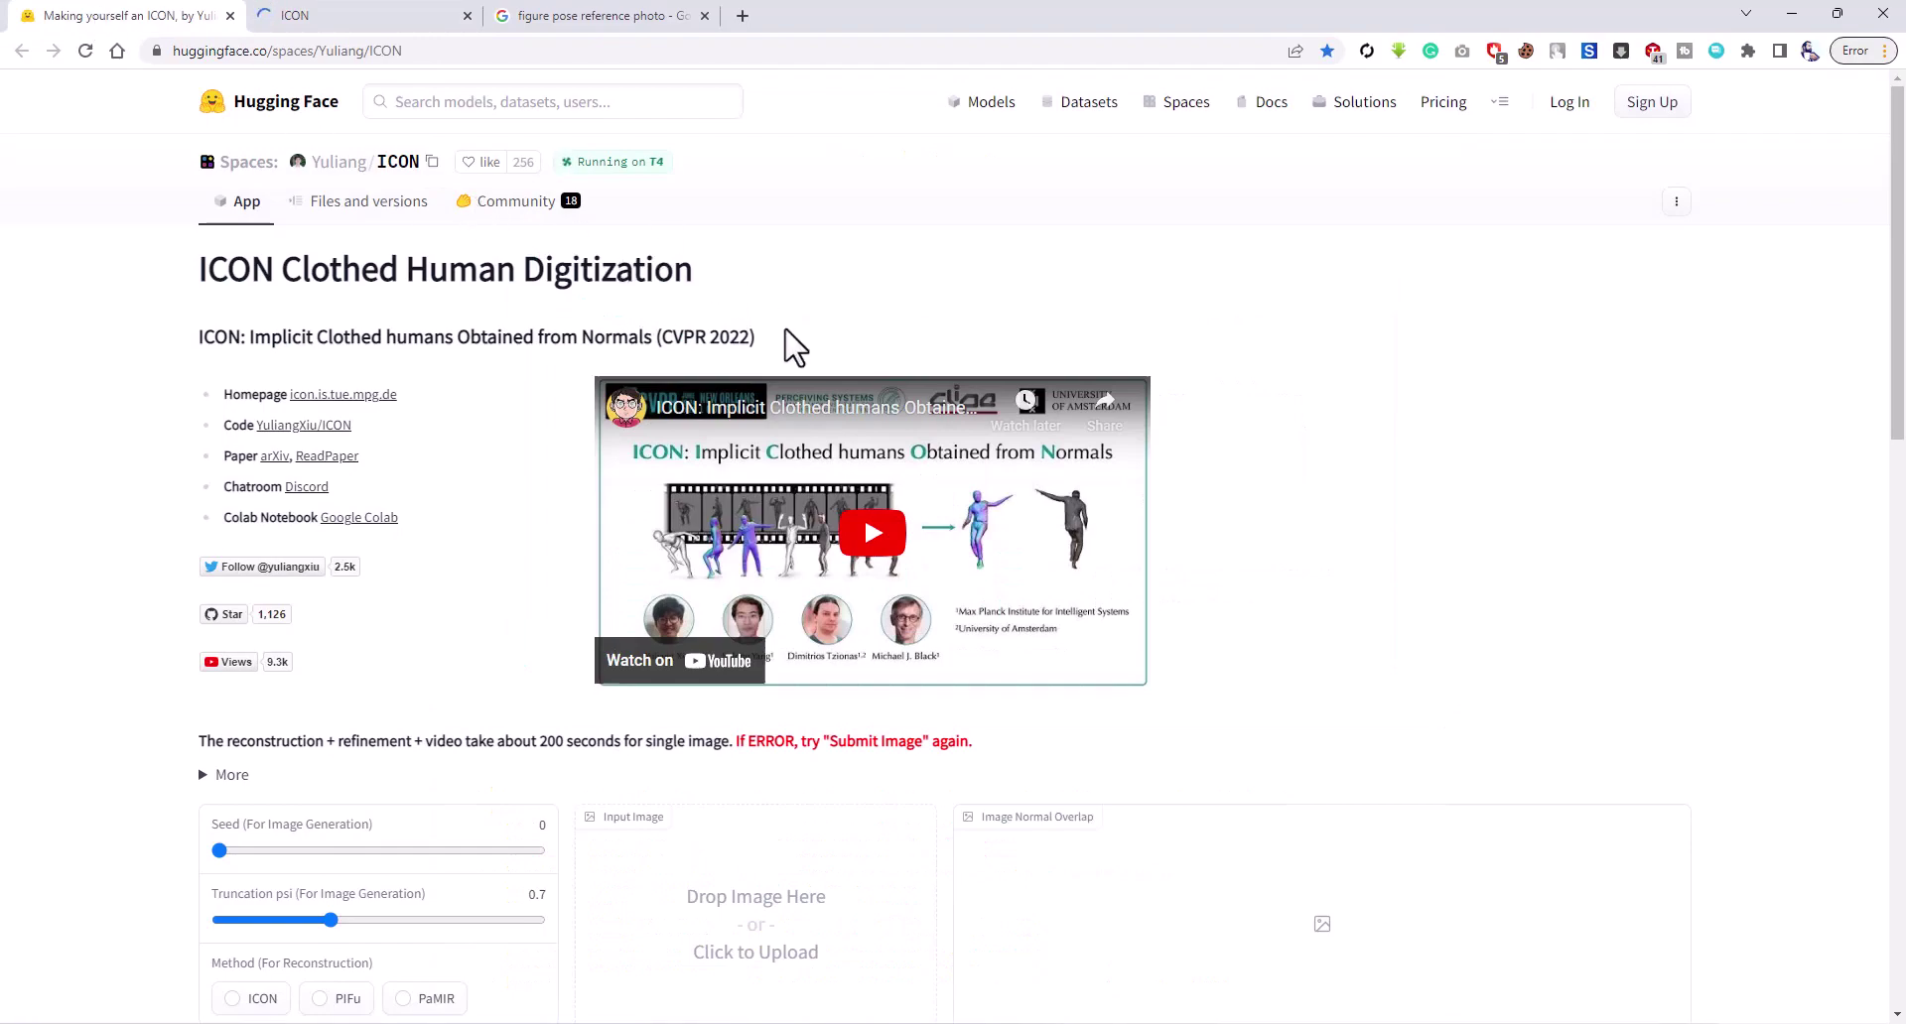
{"action": "scroll", "coordinate": [1373, 519], "scroll_direction": "down", "scroll_amount": 4}
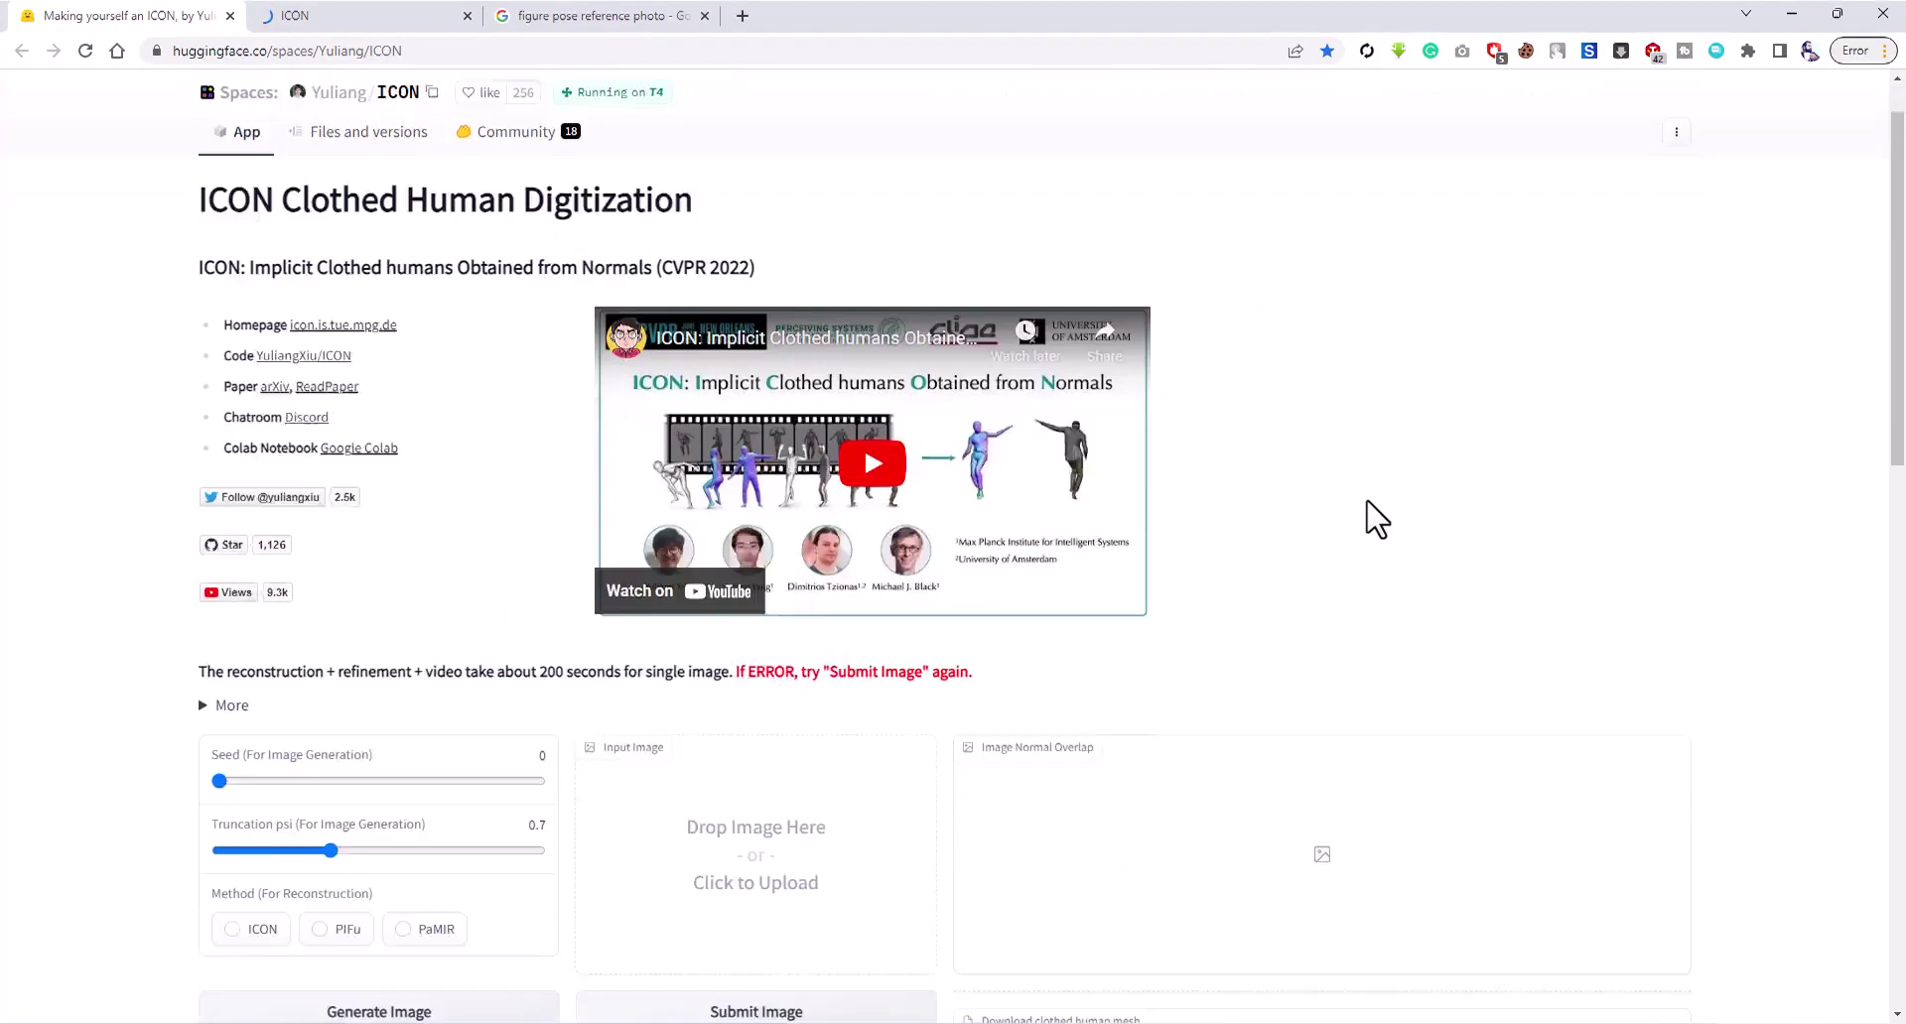
{"action": "scroll", "coordinate": [1241, 506], "scroll_direction": "up", "scroll_amount": 4}
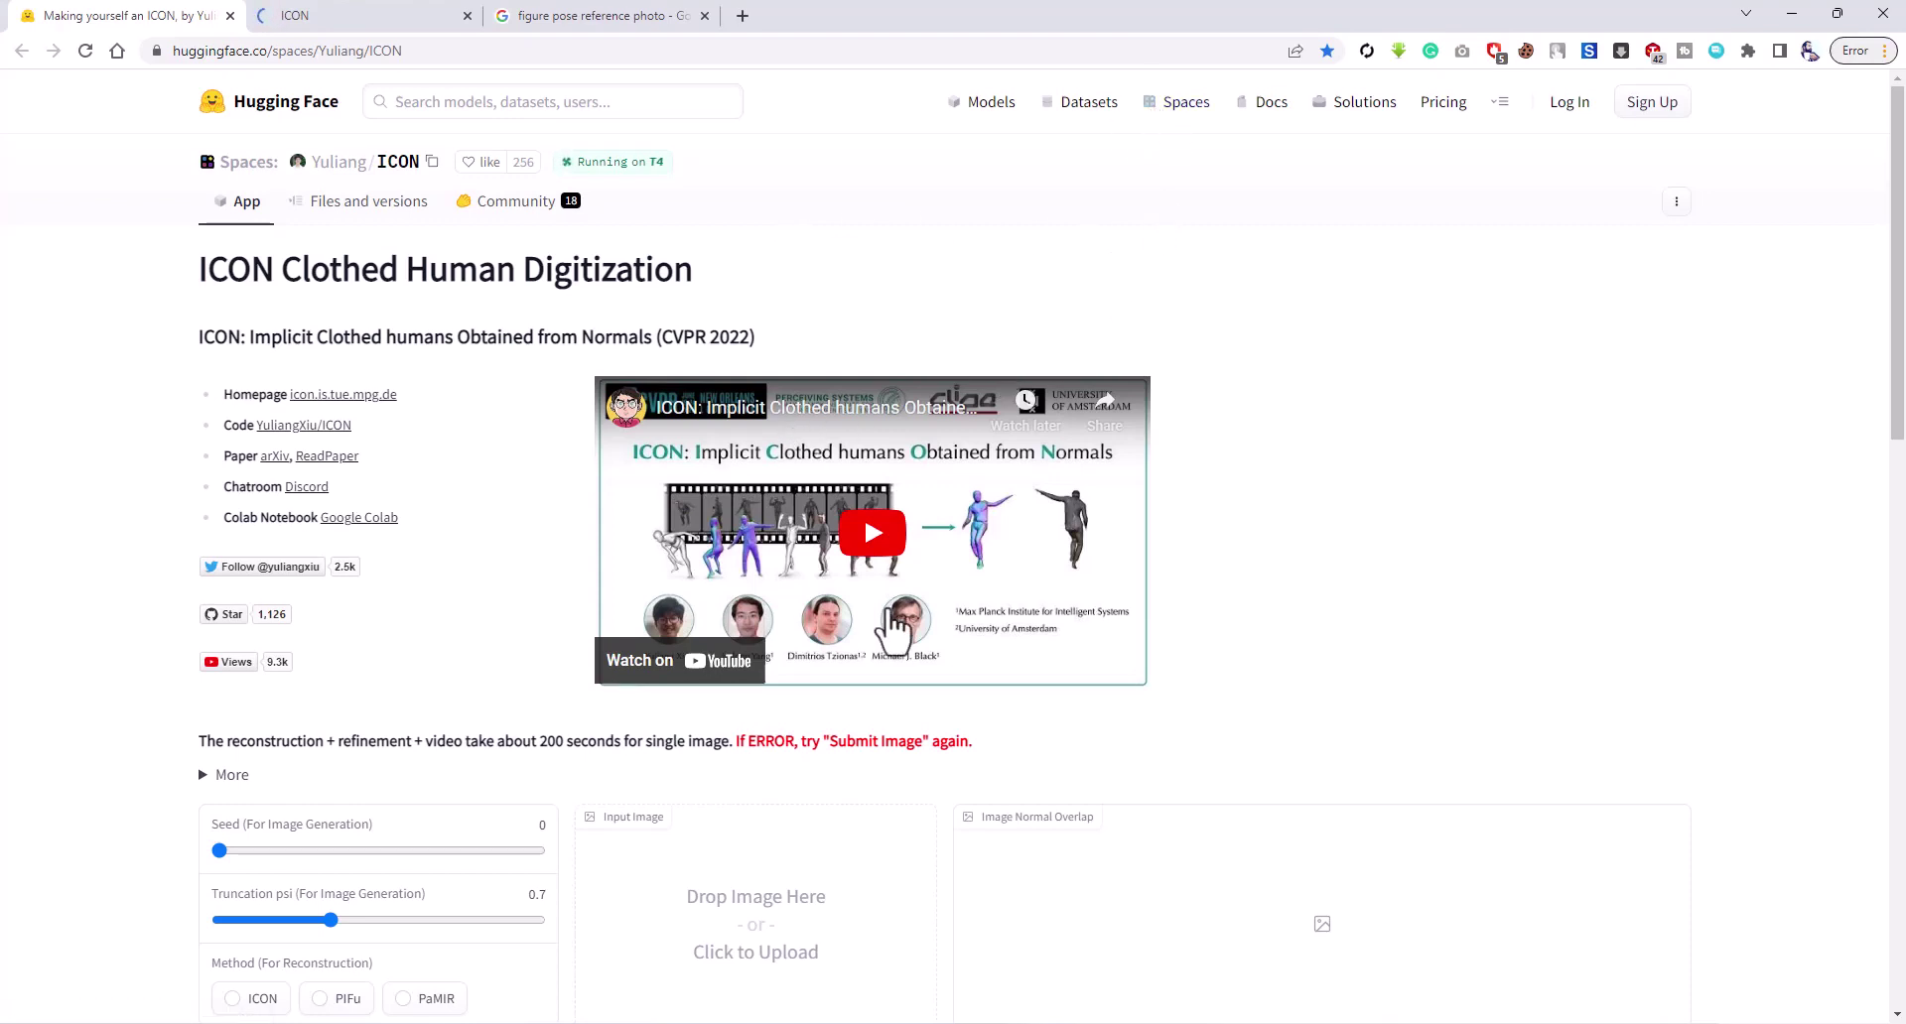
{"action": "scroll", "coordinate": [884, 625], "scroll_direction": "down", "scroll_amount": 2}
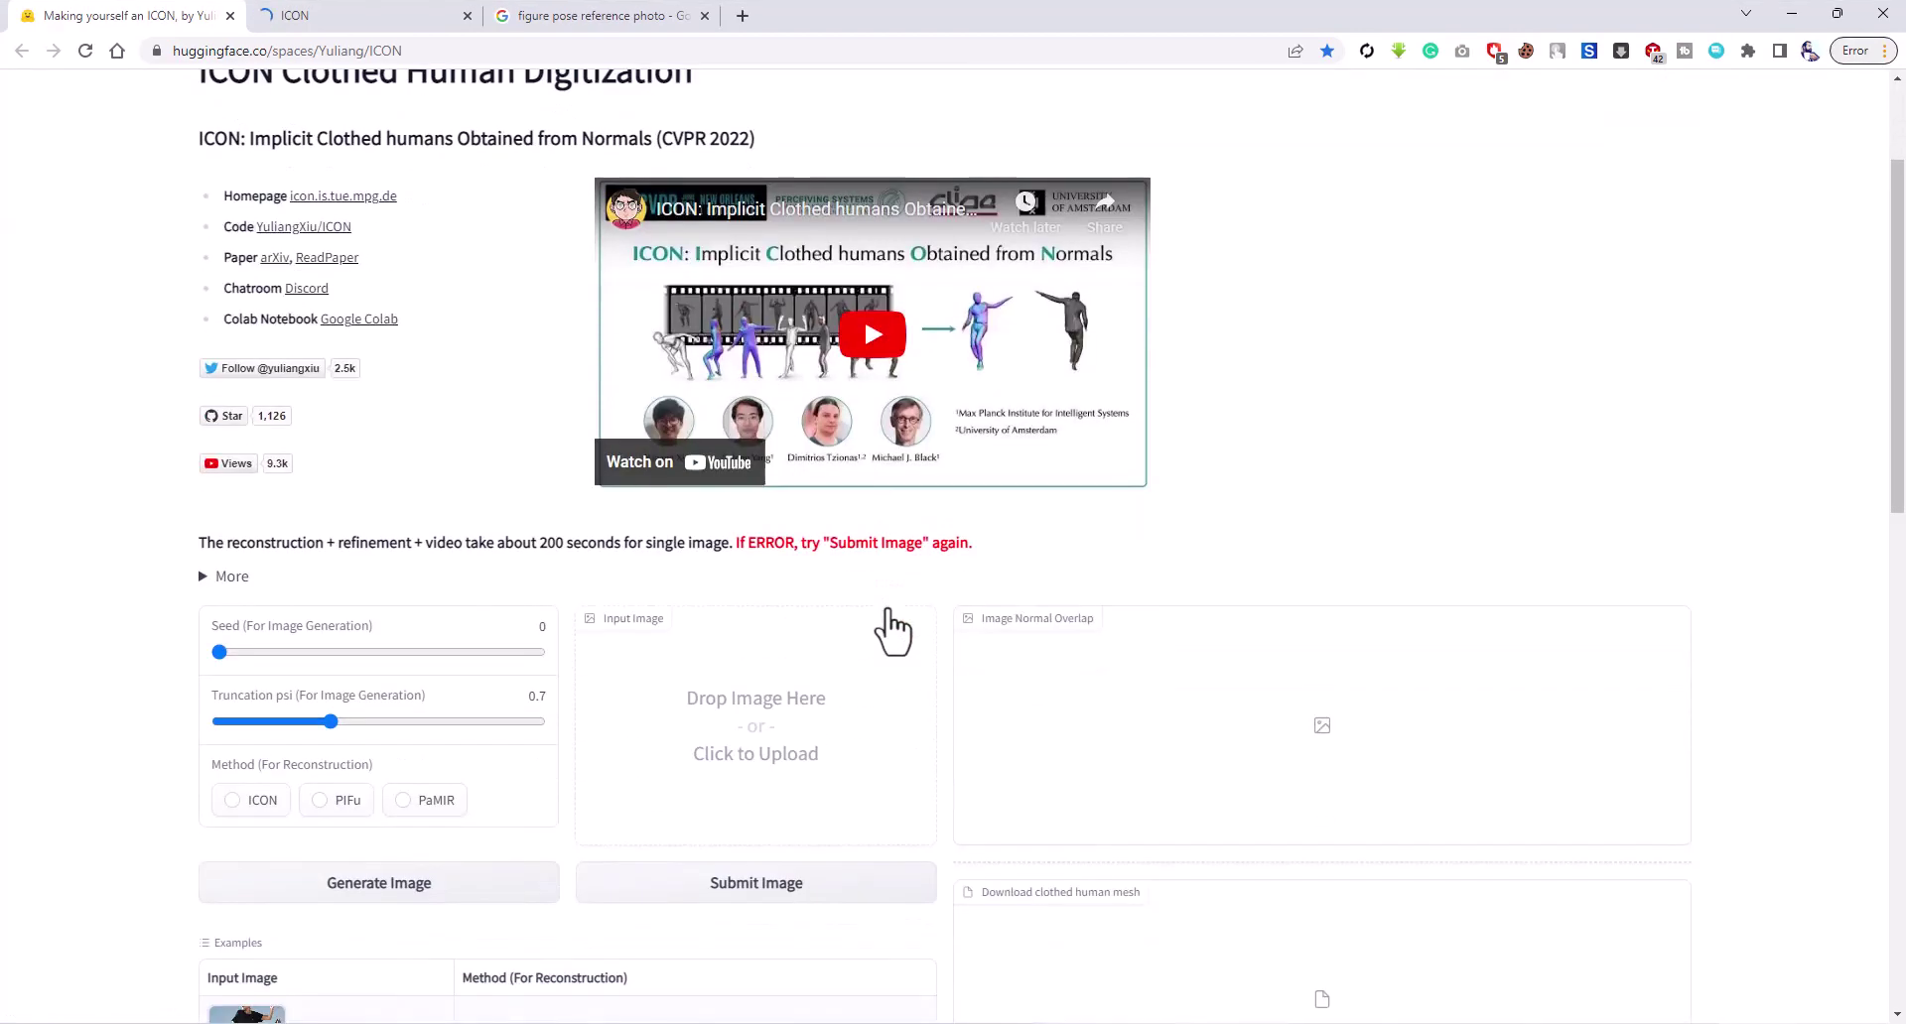
{"action": "scroll", "coordinate": [830, 545], "scroll_direction": "up", "scroll_amount": 3}
{"action": "mouse_move", "coordinate": [881, 434]}
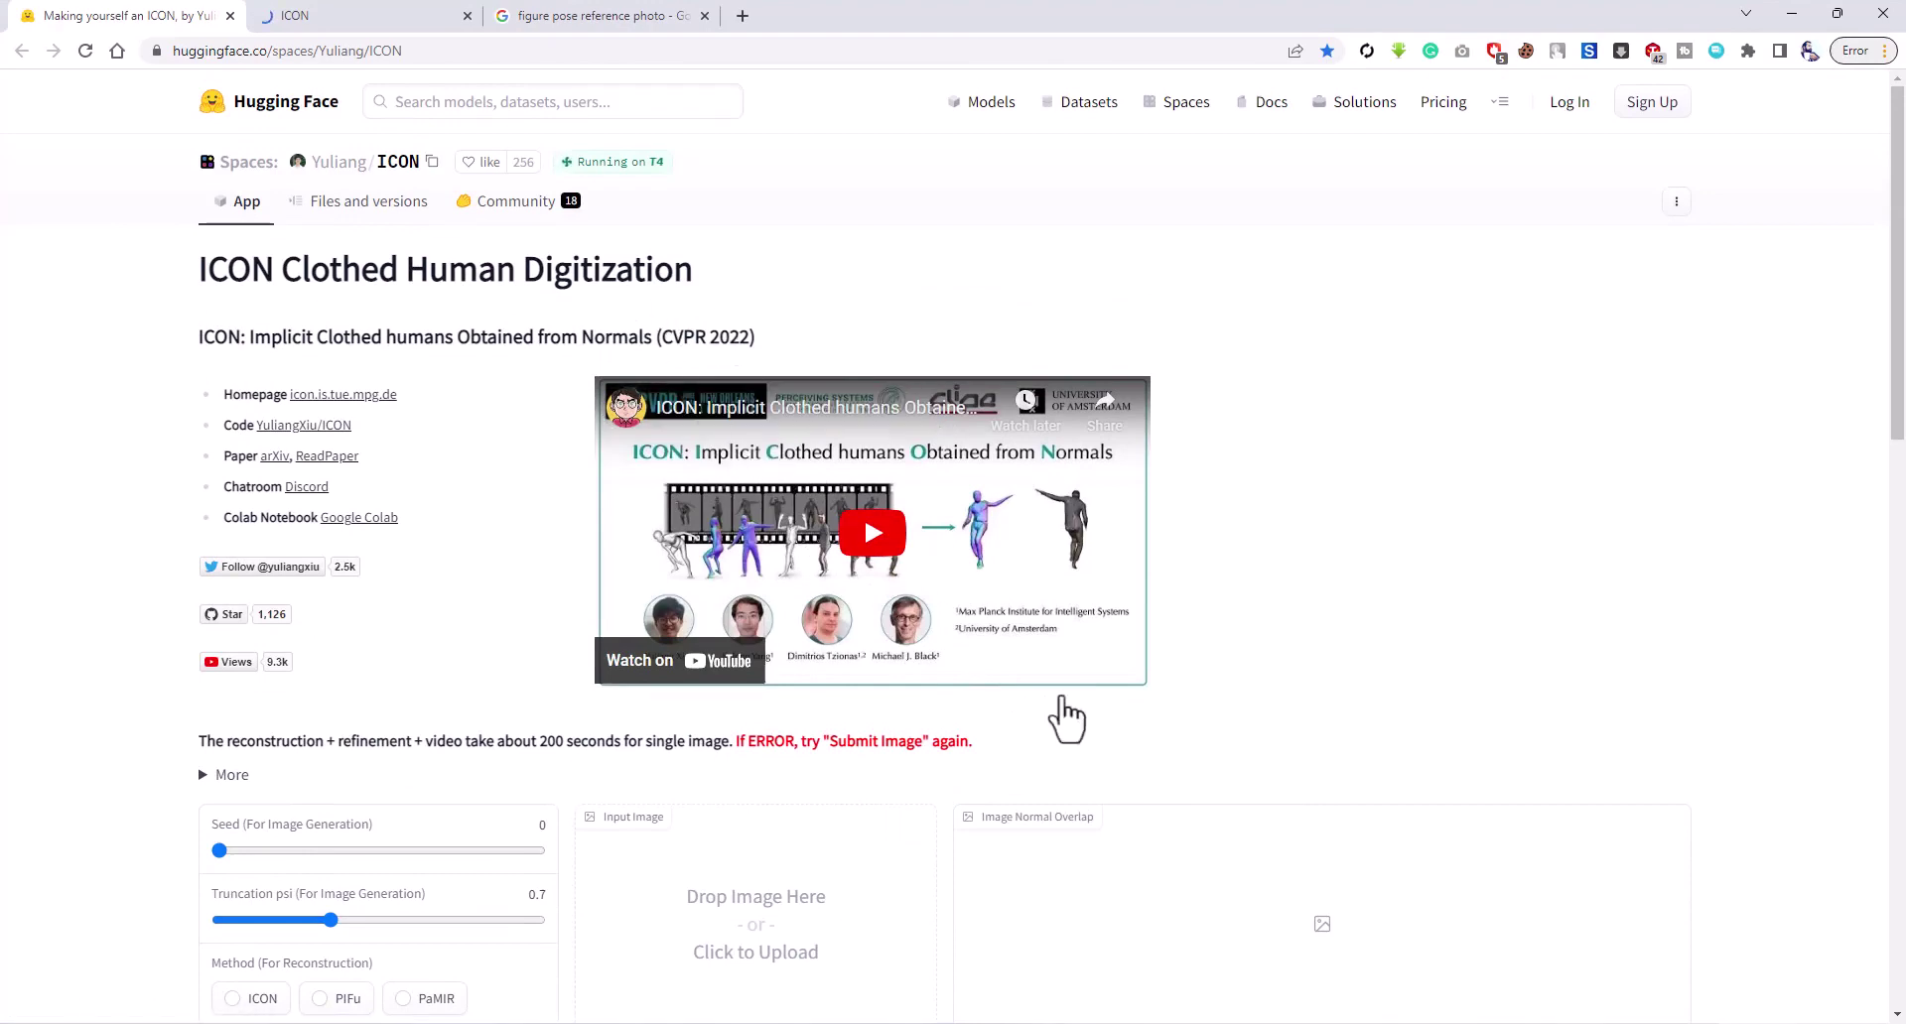
- Upload the pose photo standing__147__pose_reference__by_jookpubstock_df24r0j-fullview from the Desktop as the input image
{"action": "scroll", "coordinate": [1133, 745], "scroll_direction": "down", "scroll_amount": 3}
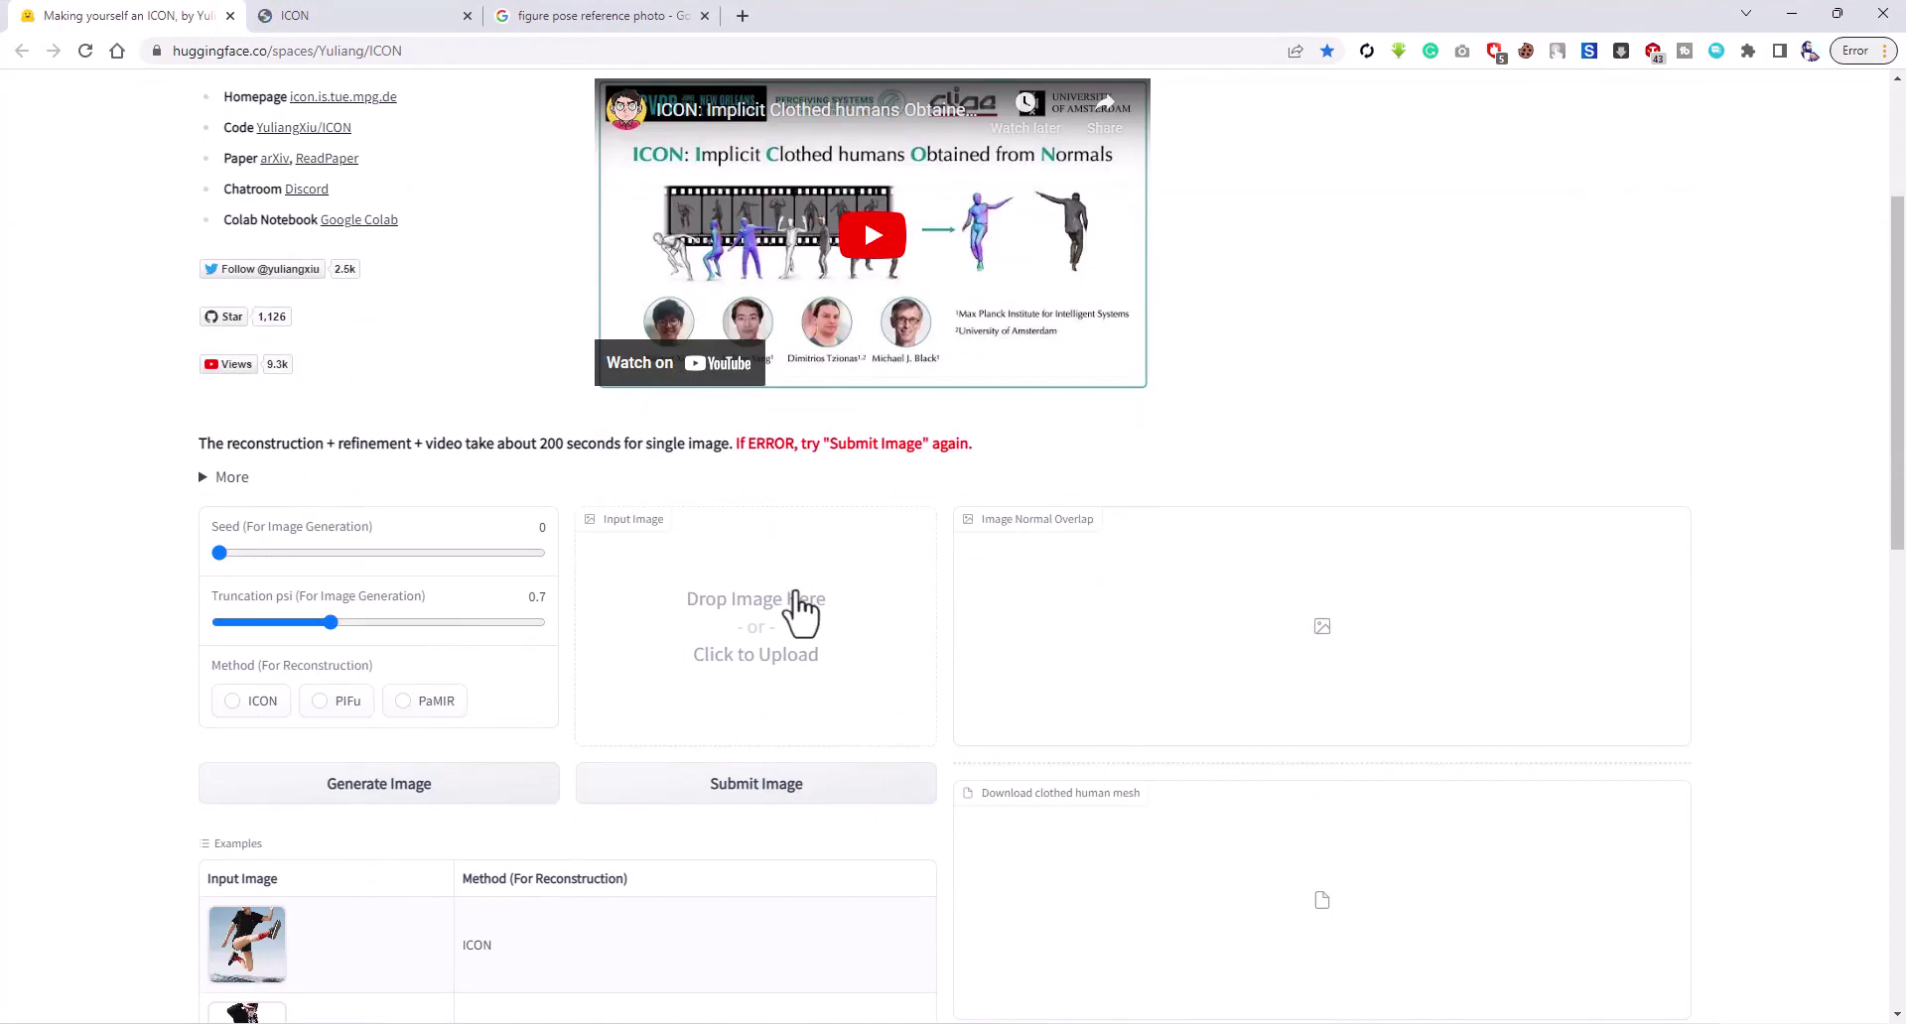
{"action": "scroll", "coordinate": [791, 609], "scroll_direction": "down", "scroll_amount": 3}
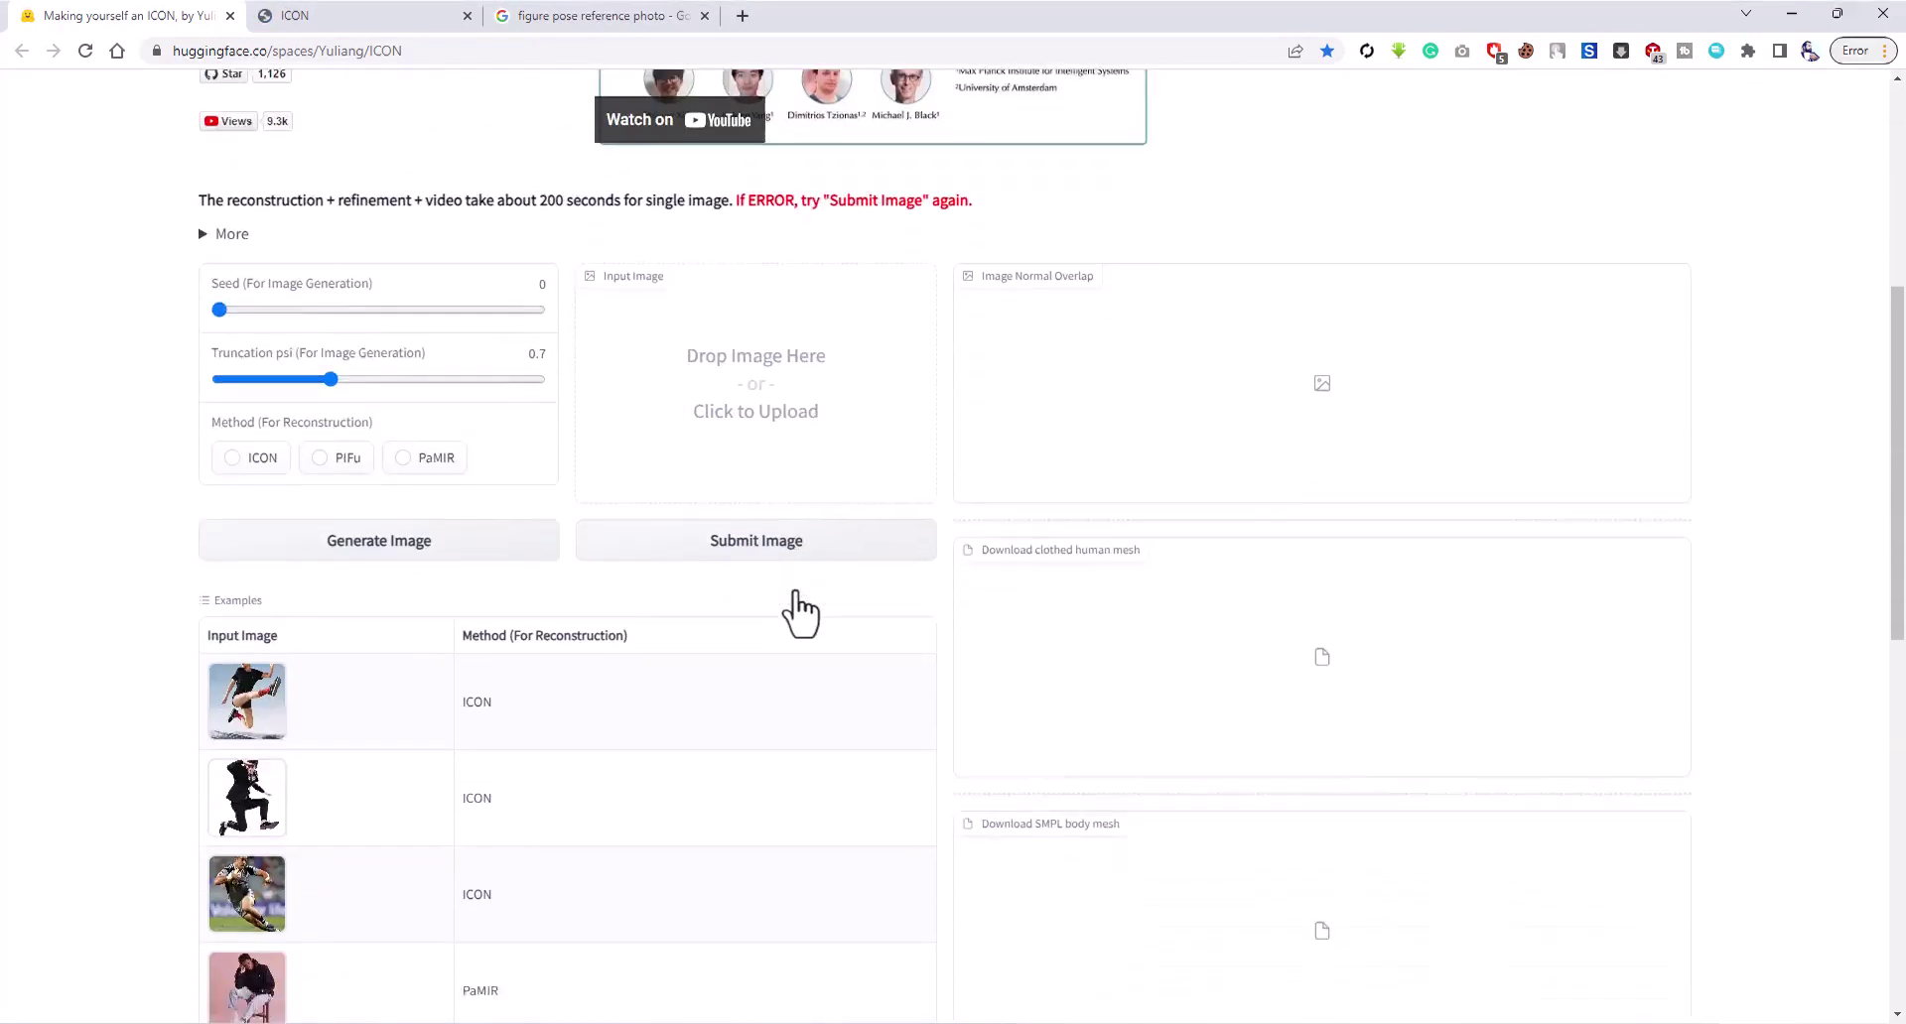
{"action": "left_click", "coordinate": [764, 355]}
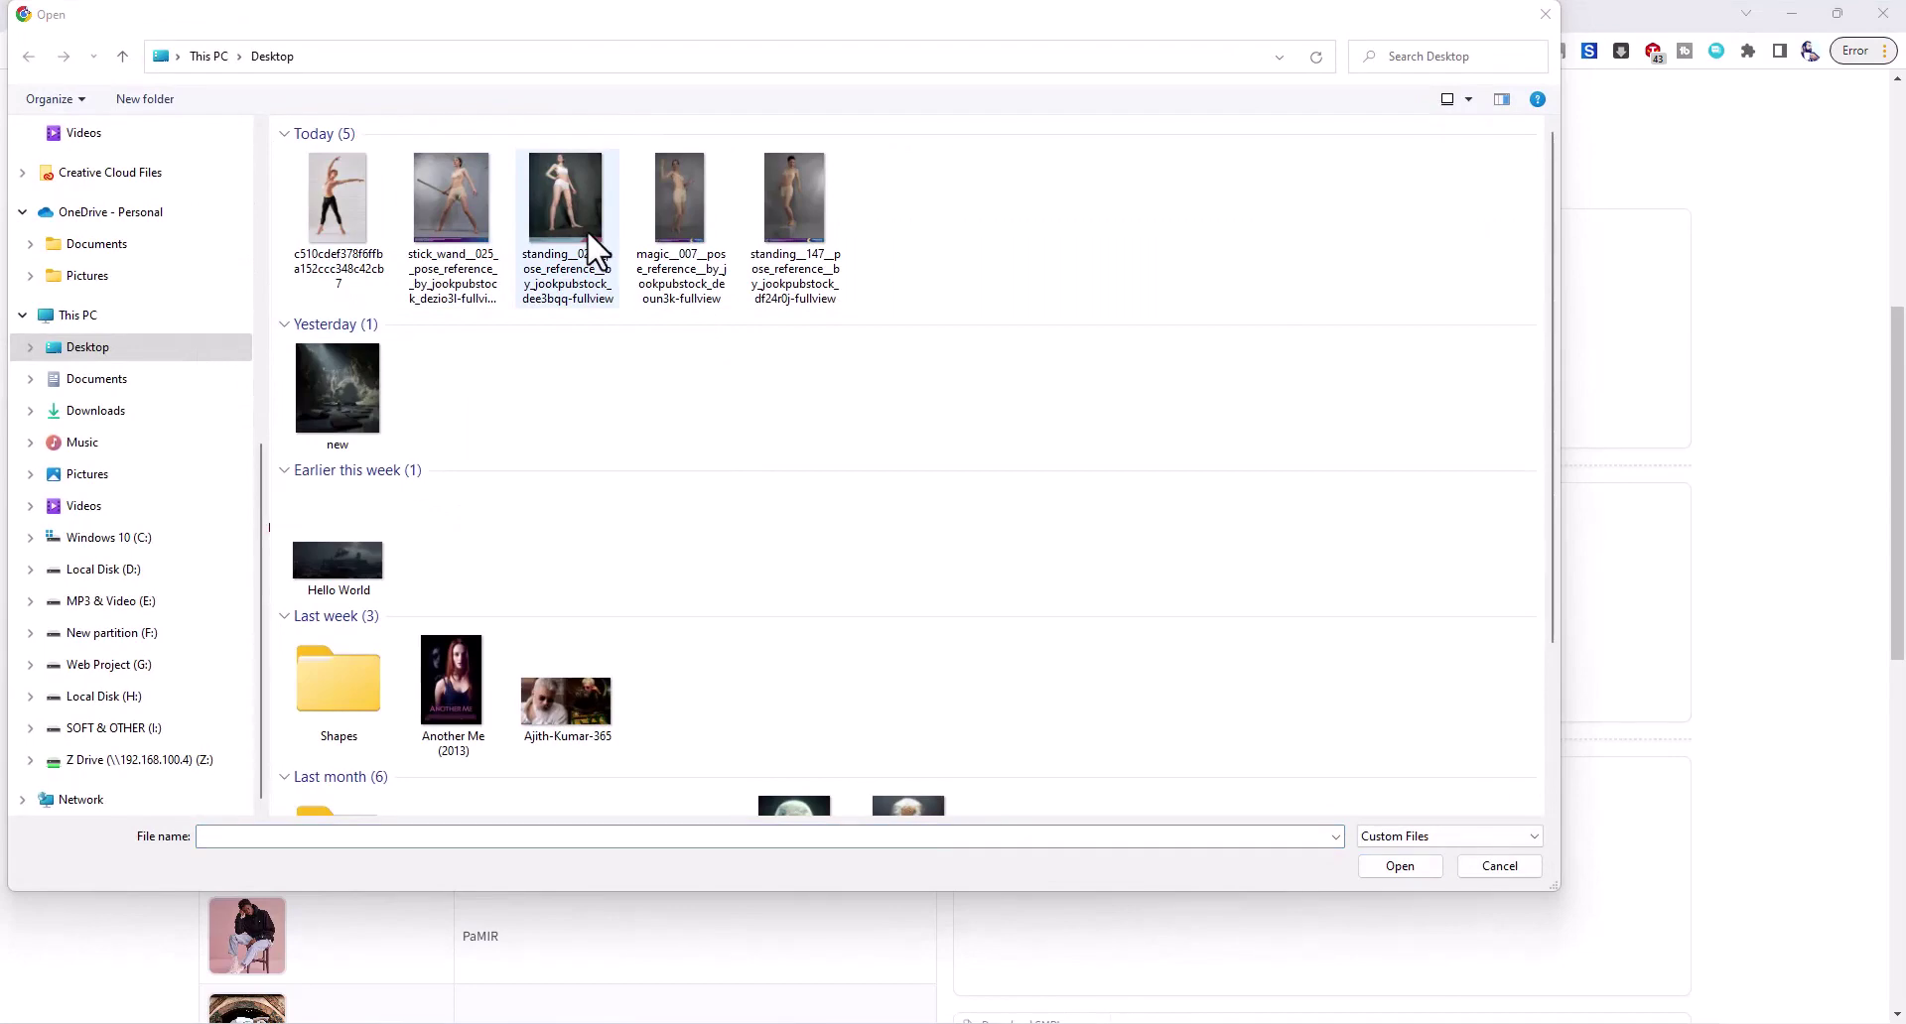
{"action": "left_click", "coordinate": [806, 196]}
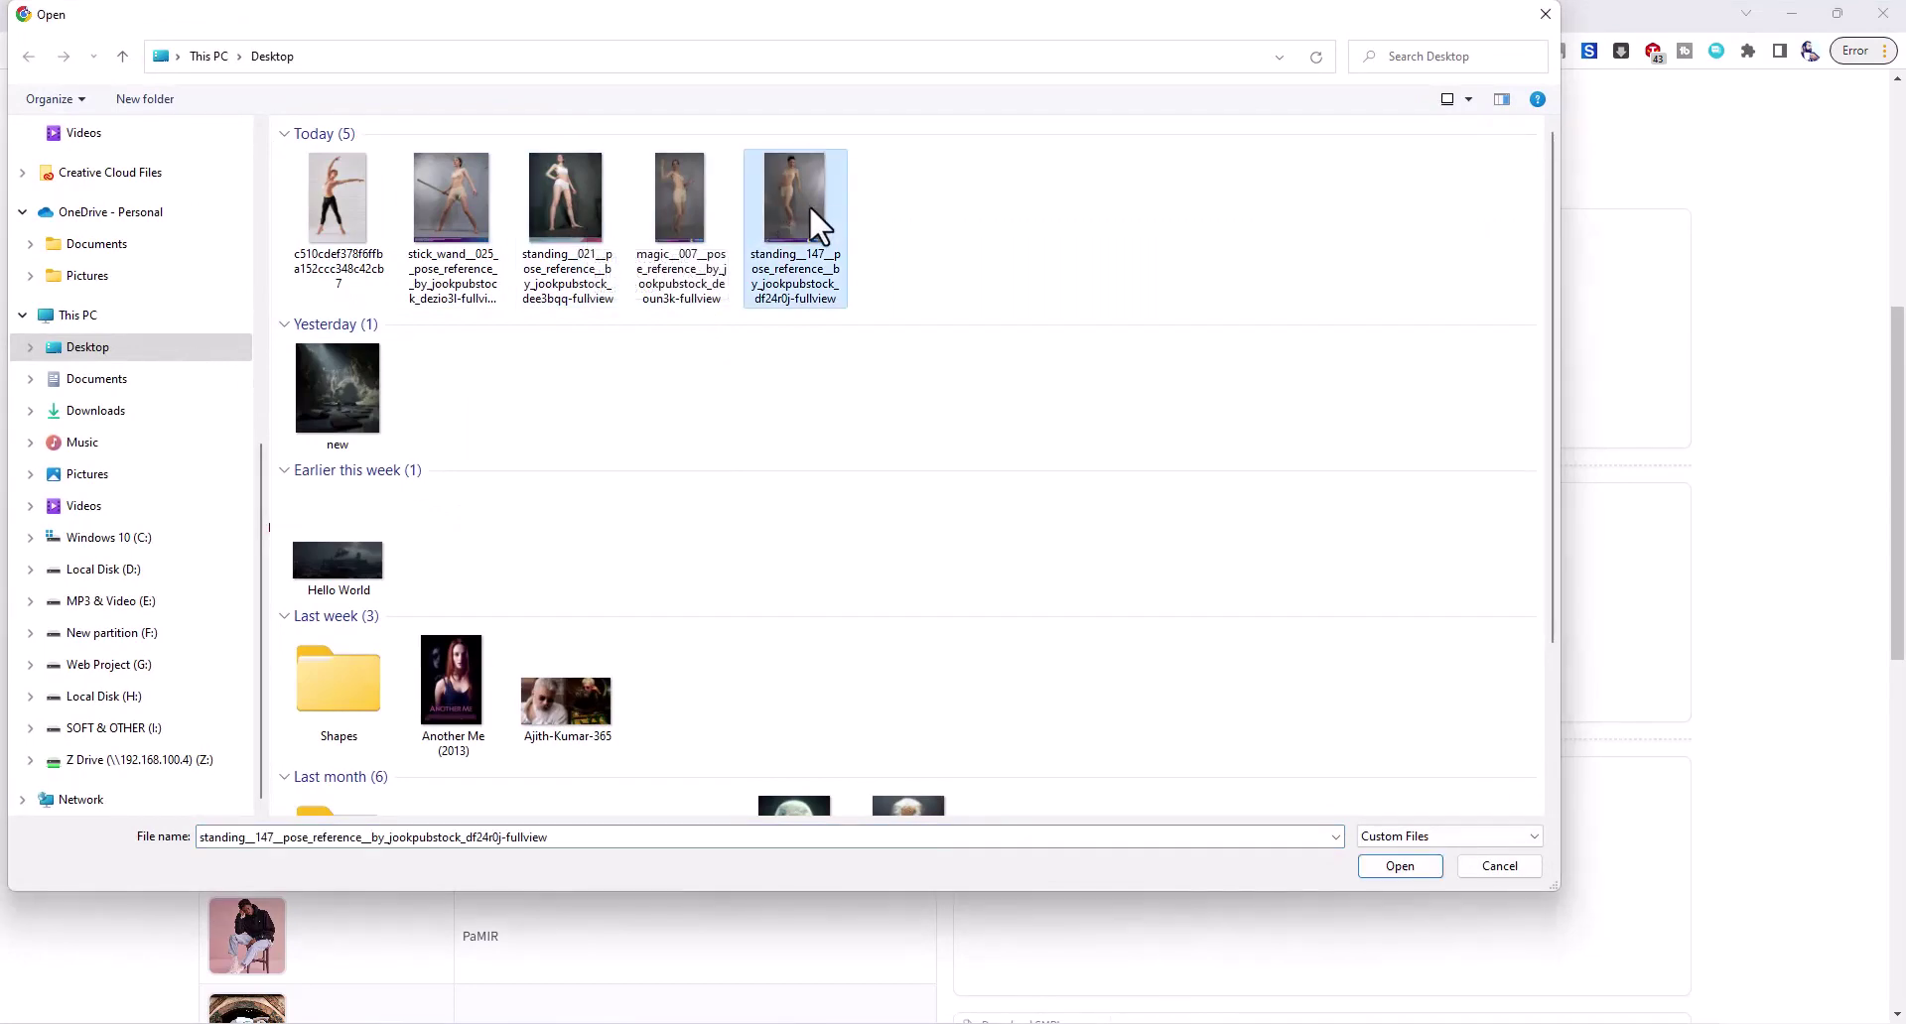
{"action": "left_click", "coordinate": [1399, 866]}
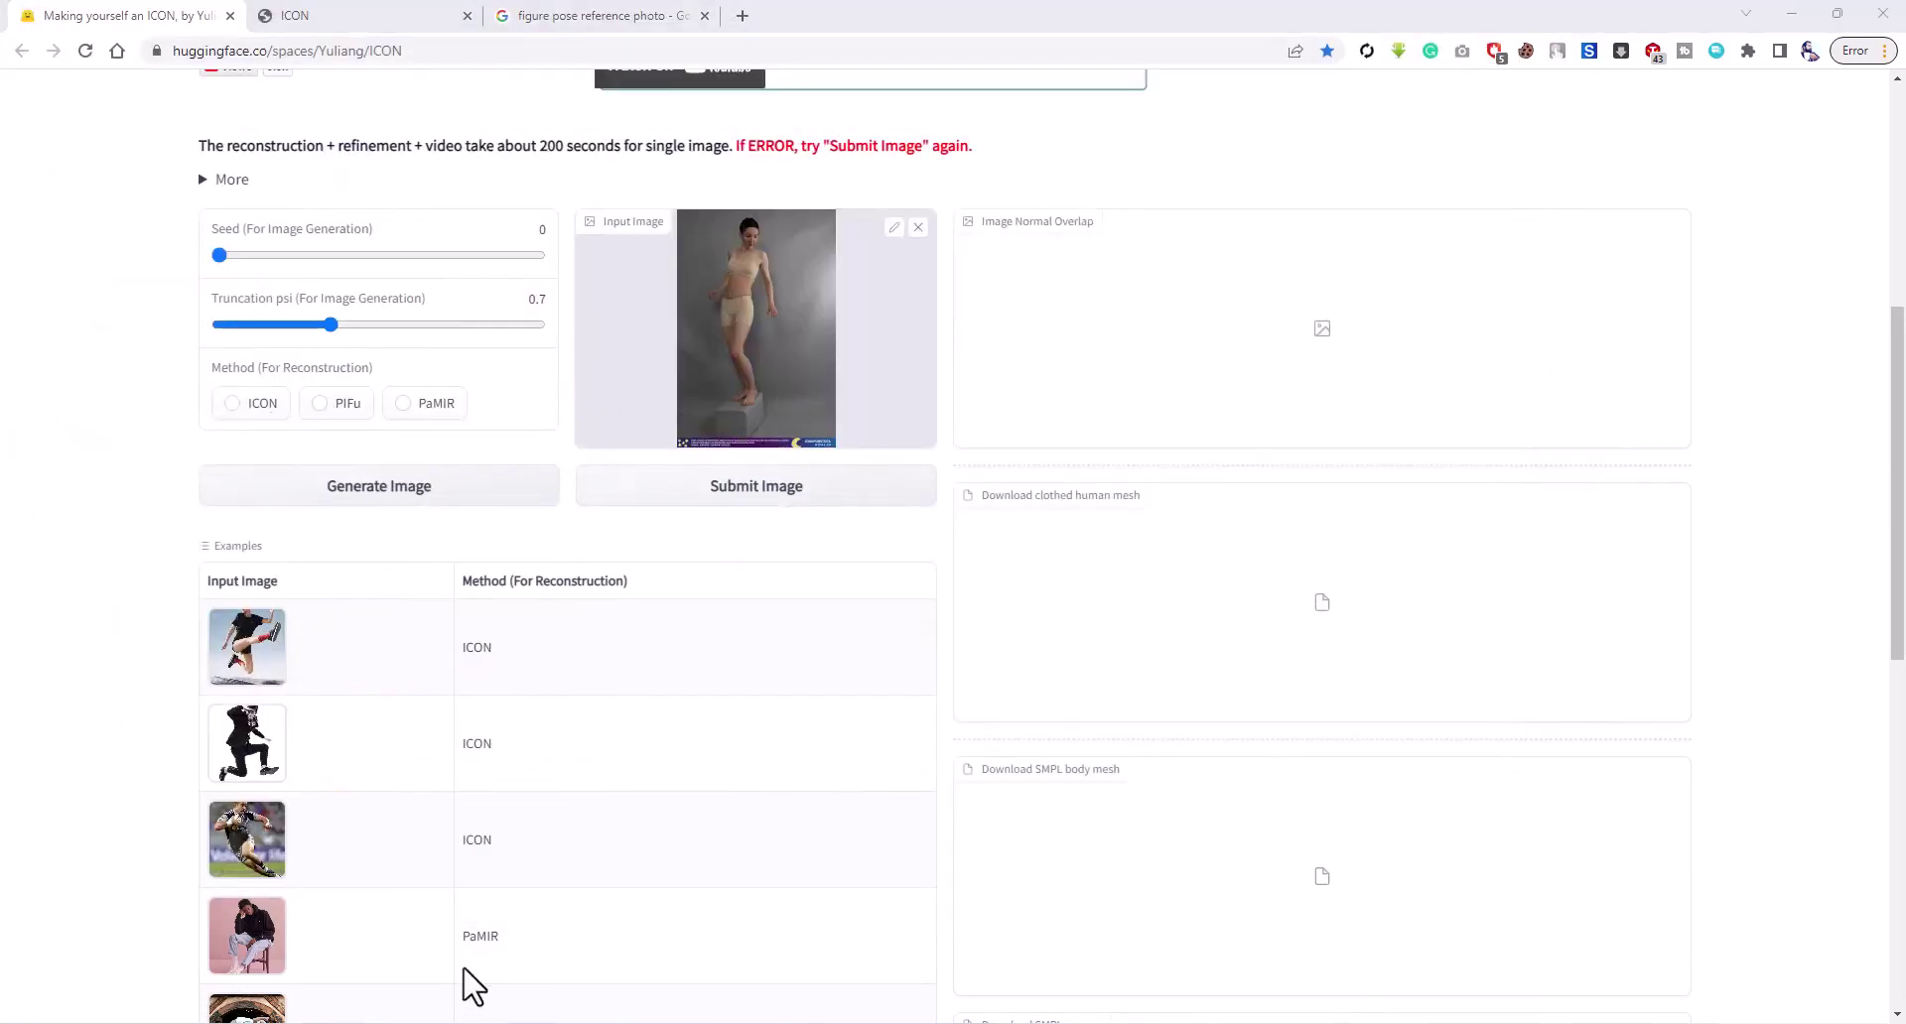
- Choose ICON as the reconstruction method with the seed at 0 and submit the image for reconstruction
{"action": "left_click", "coordinate": [232, 404]}
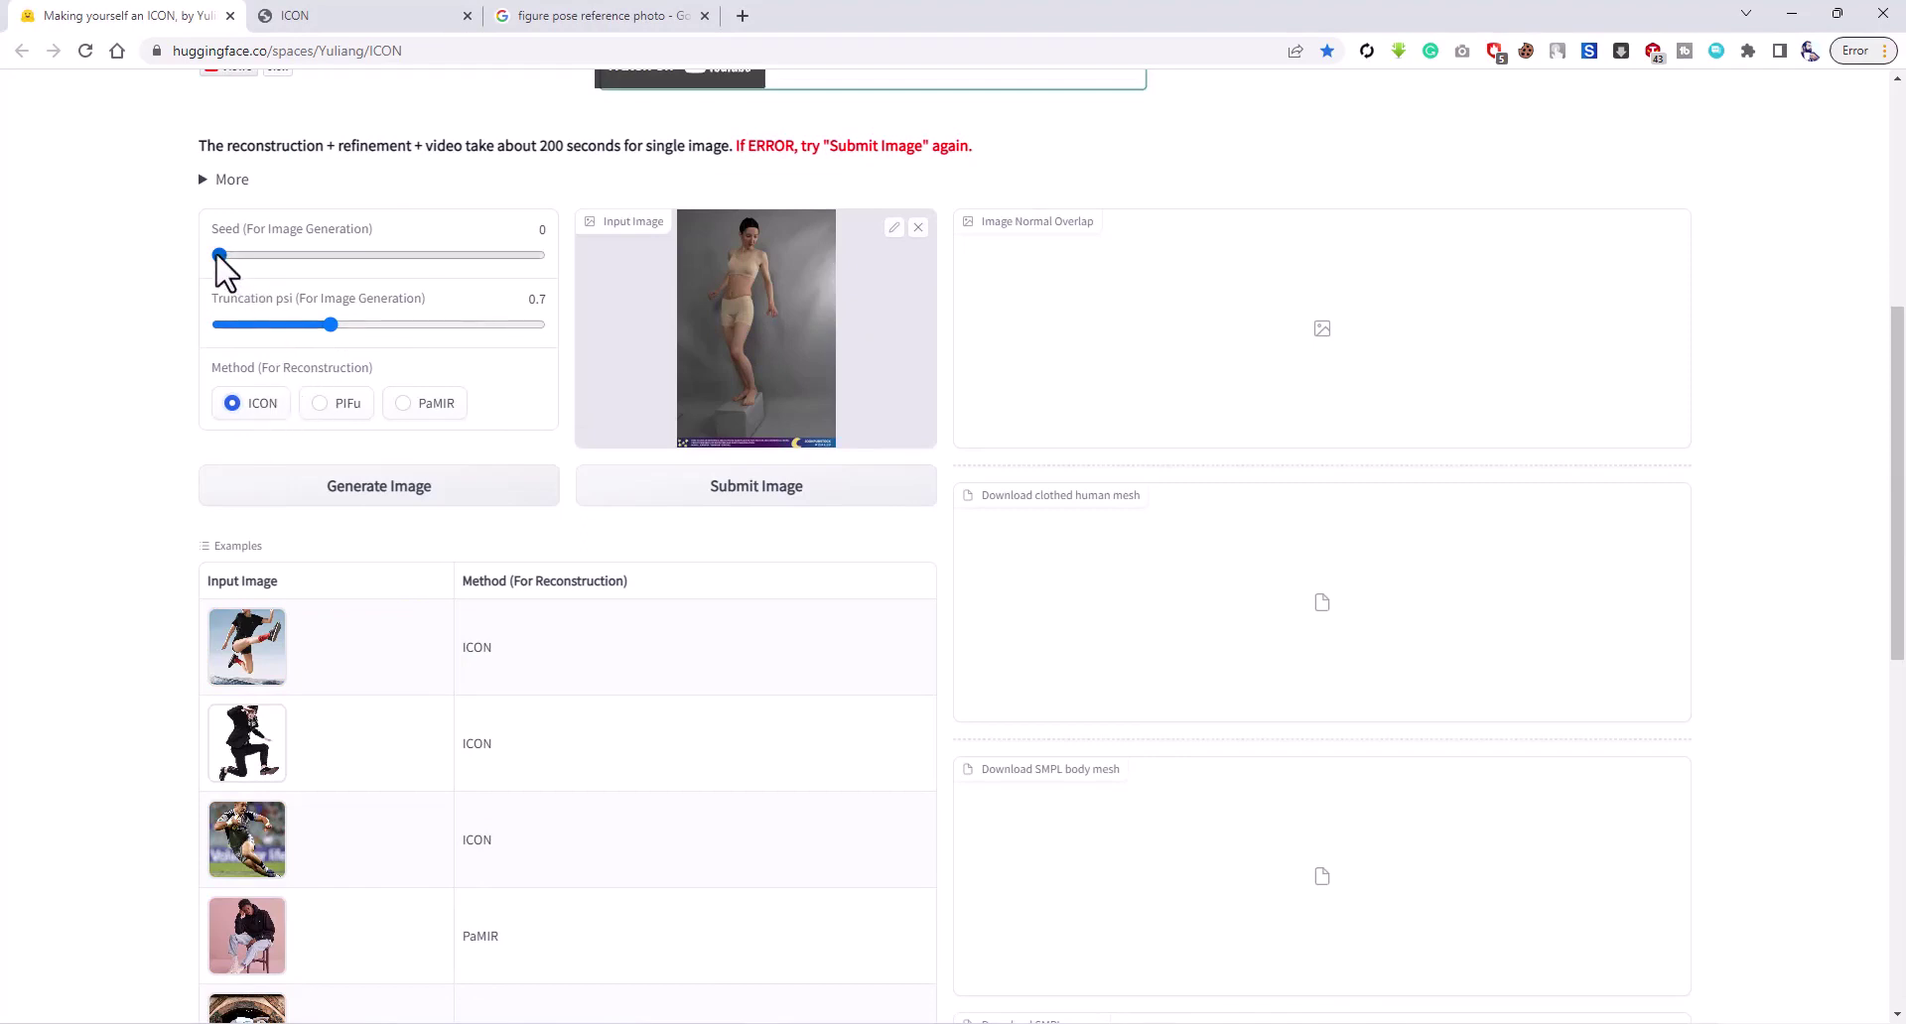
{"action": "left_click_drag", "start_coordinate": [219, 256], "coordinate": [248, 255]}
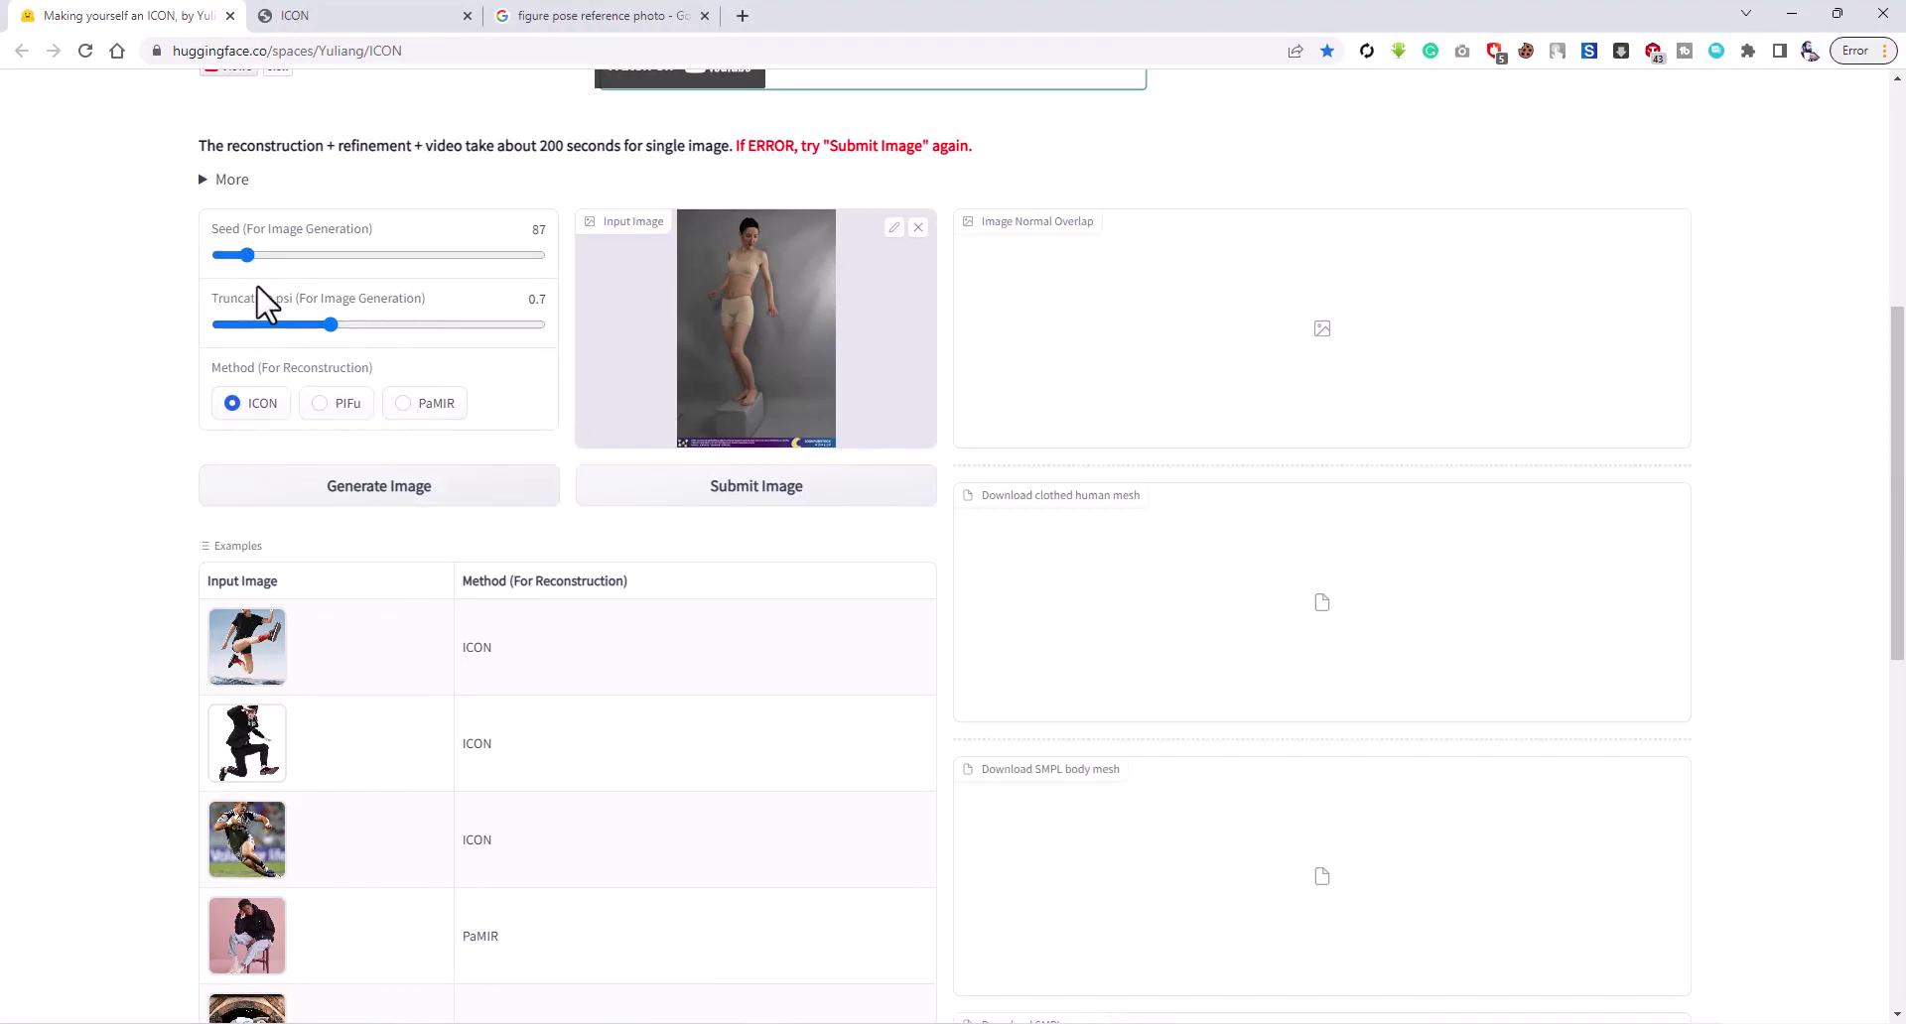
{"action": "left_click_drag", "start_coordinate": [247, 256], "coordinate": [223, 258]}
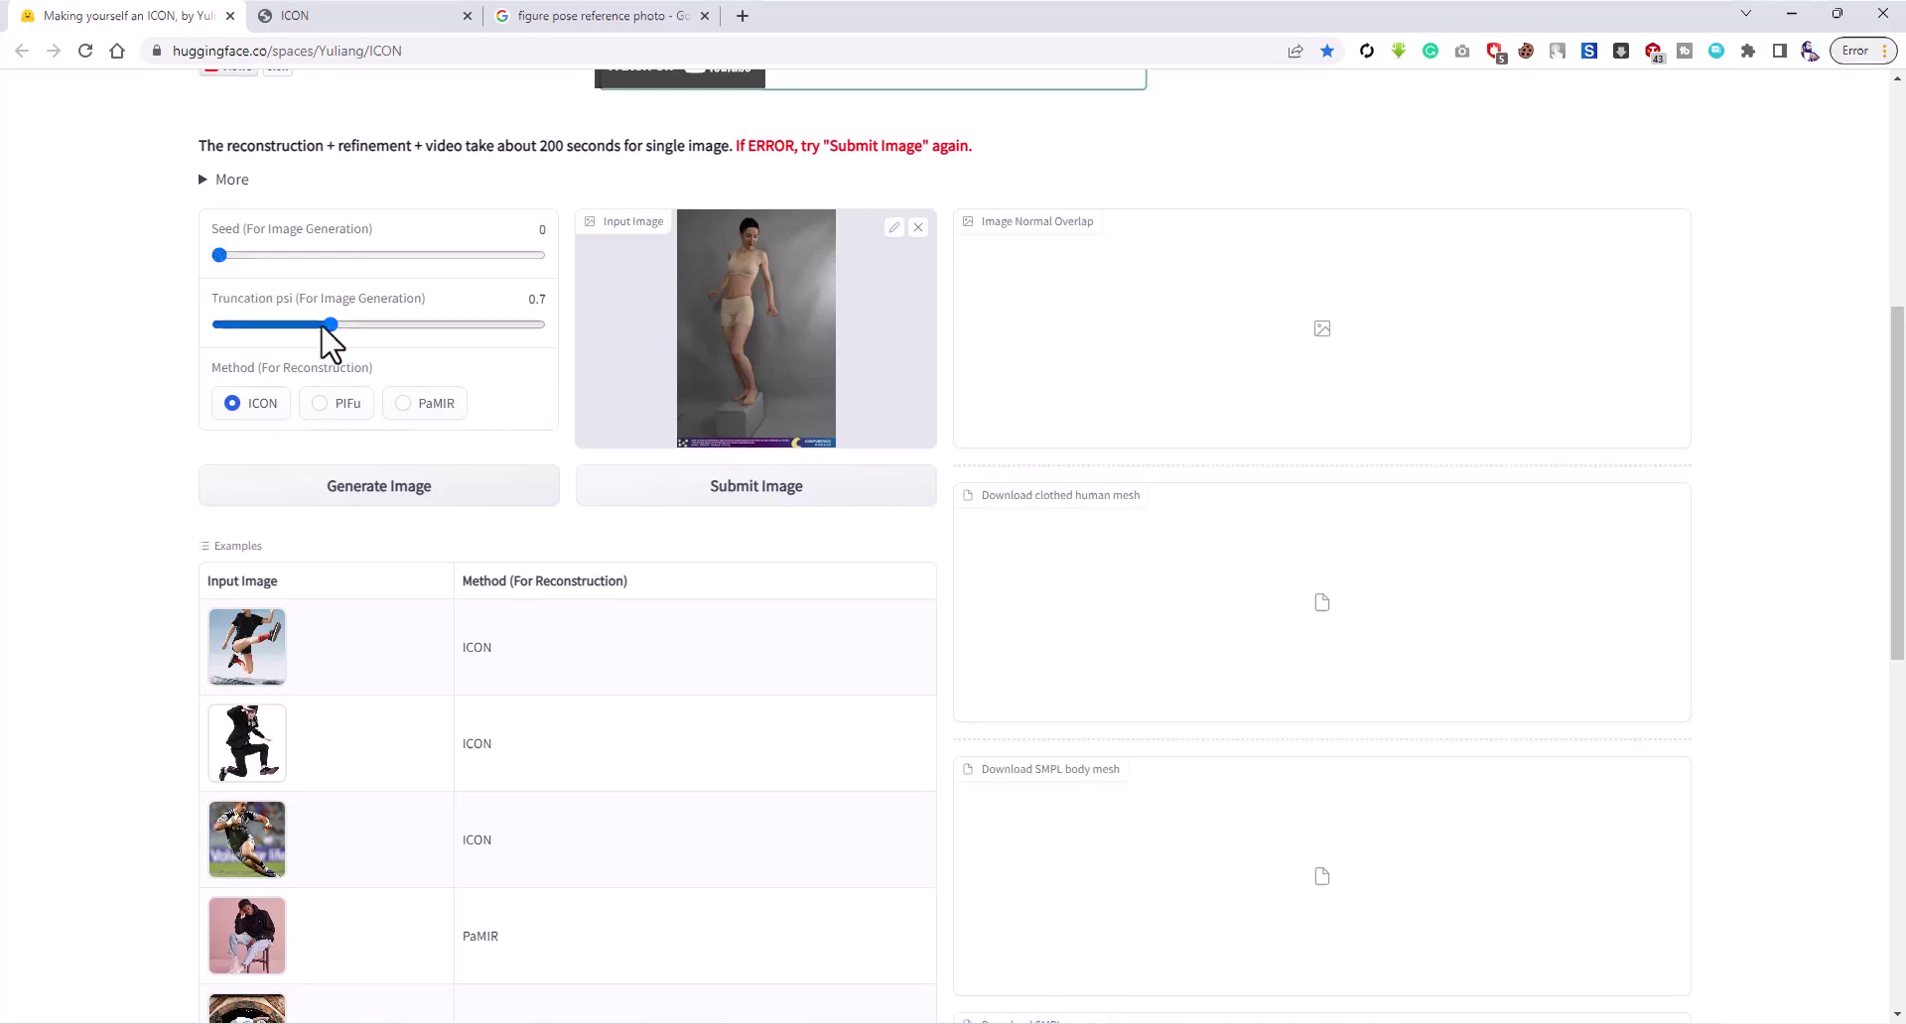
{"action": "left_click", "coordinate": [790, 517]}
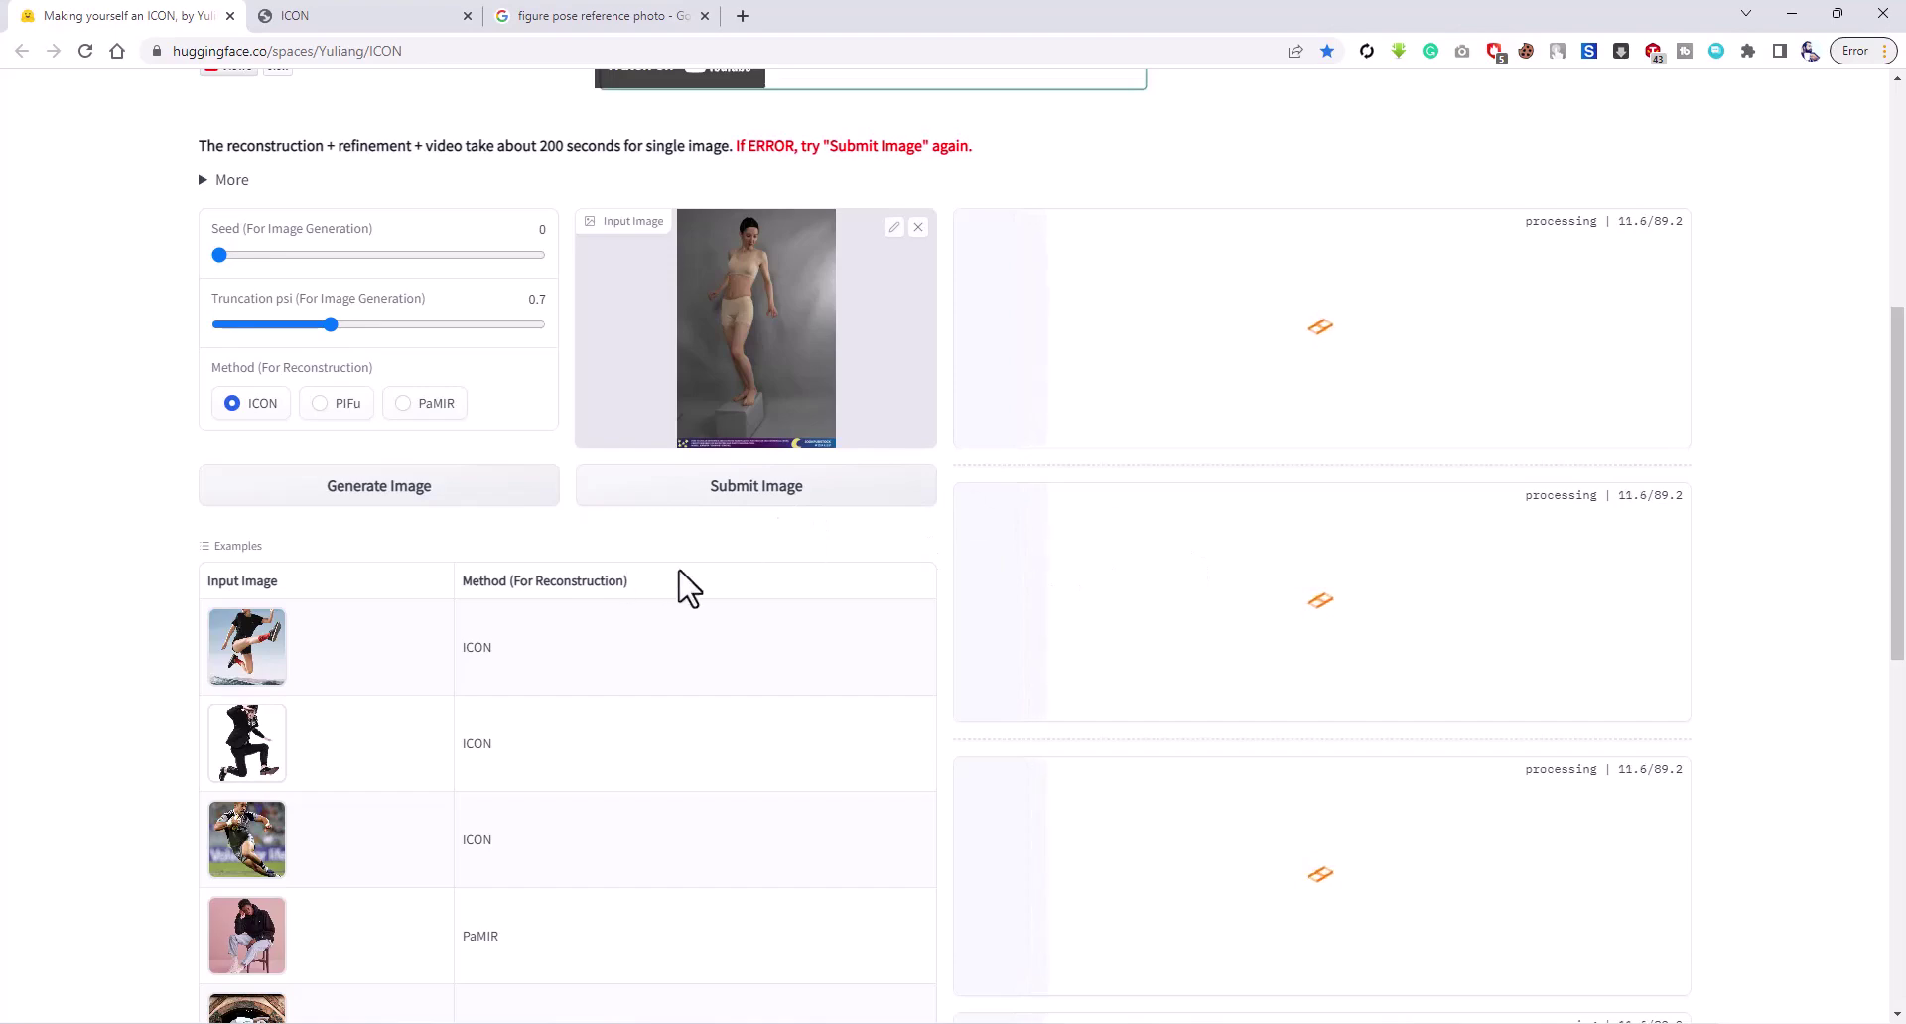
{"action": "scroll", "coordinate": [681, 584], "scroll_direction": "down", "scroll_amount": 1}
{"action": "scroll", "coordinate": [470, 625], "scroll_direction": "down", "scroll_amount": 1}
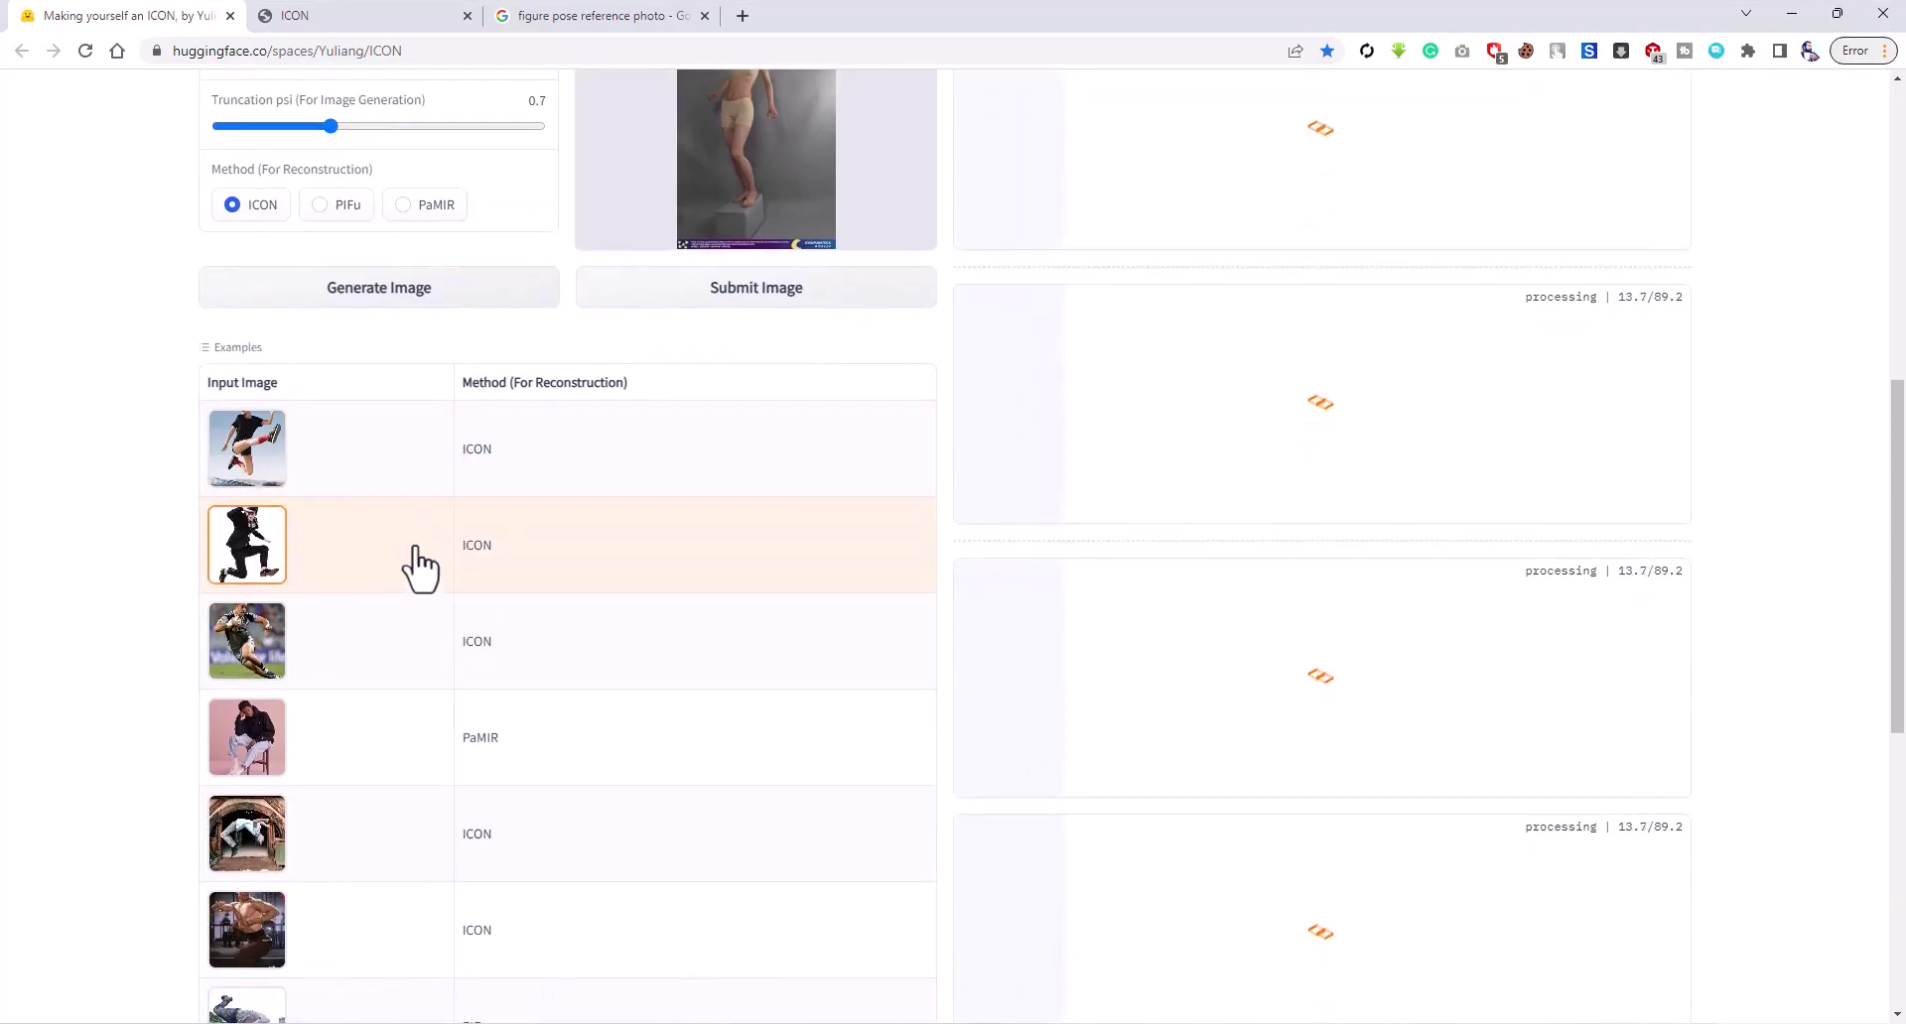
{"action": "scroll", "coordinate": [474, 536], "scroll_direction": "down", "scroll_amount": 7}
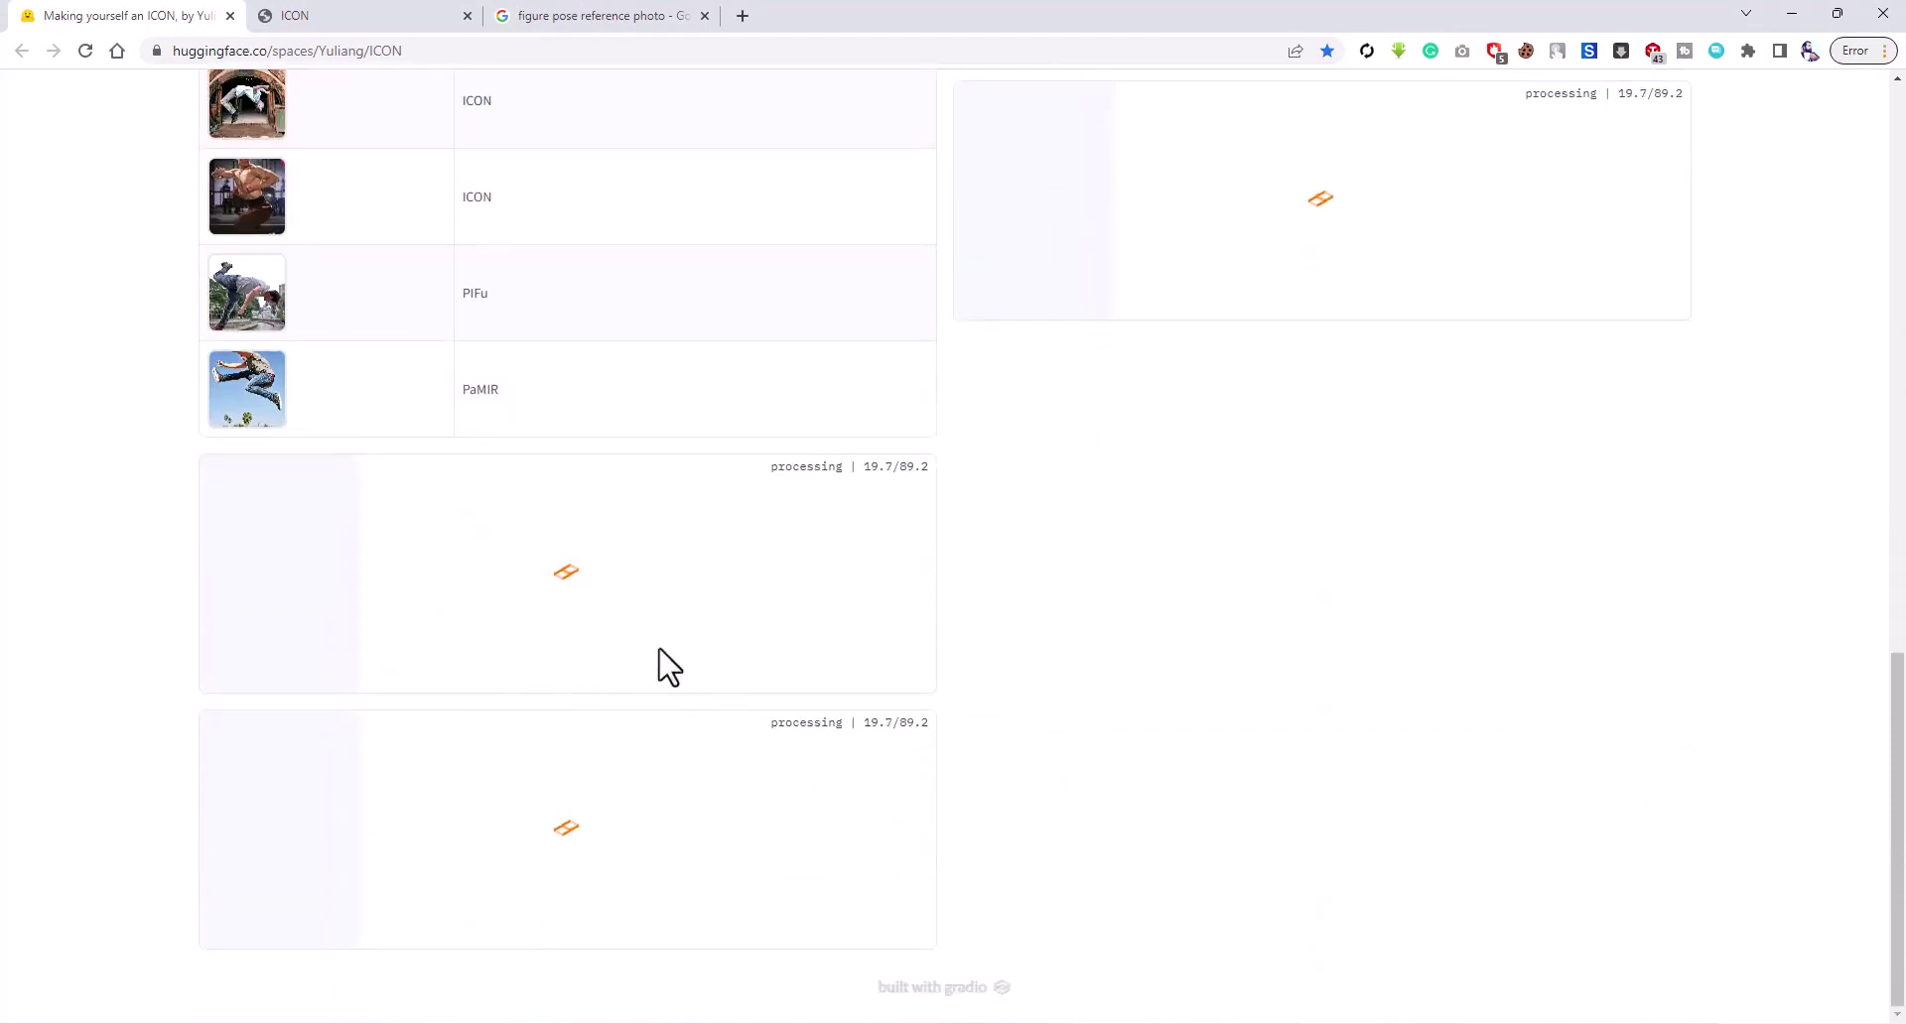
{"action": "scroll", "coordinate": [670, 667], "scroll_direction": "up", "scroll_amount": 8}
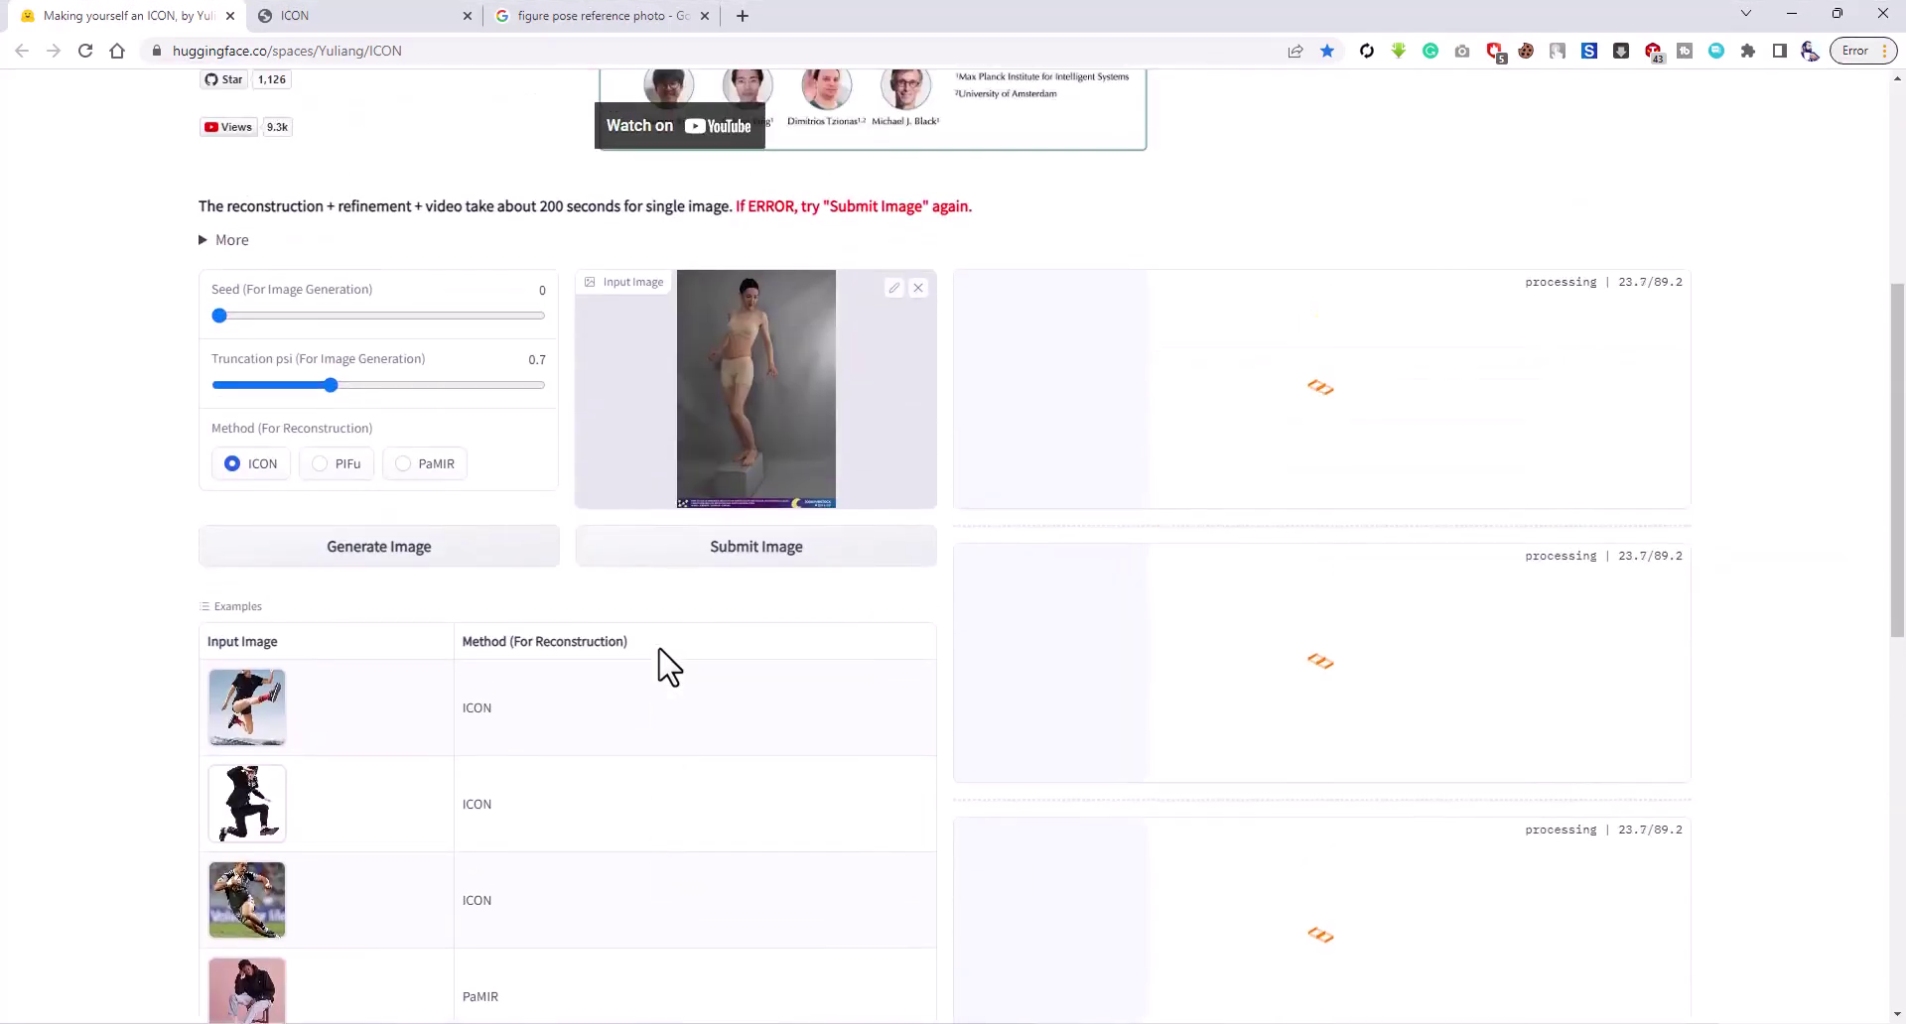
{"action": "scroll", "coordinate": [667, 665], "scroll_direction": "up", "scroll_amount": 4}
{"action": "scroll", "coordinate": [663, 660], "scroll_direction": "down", "scroll_amount": 1}
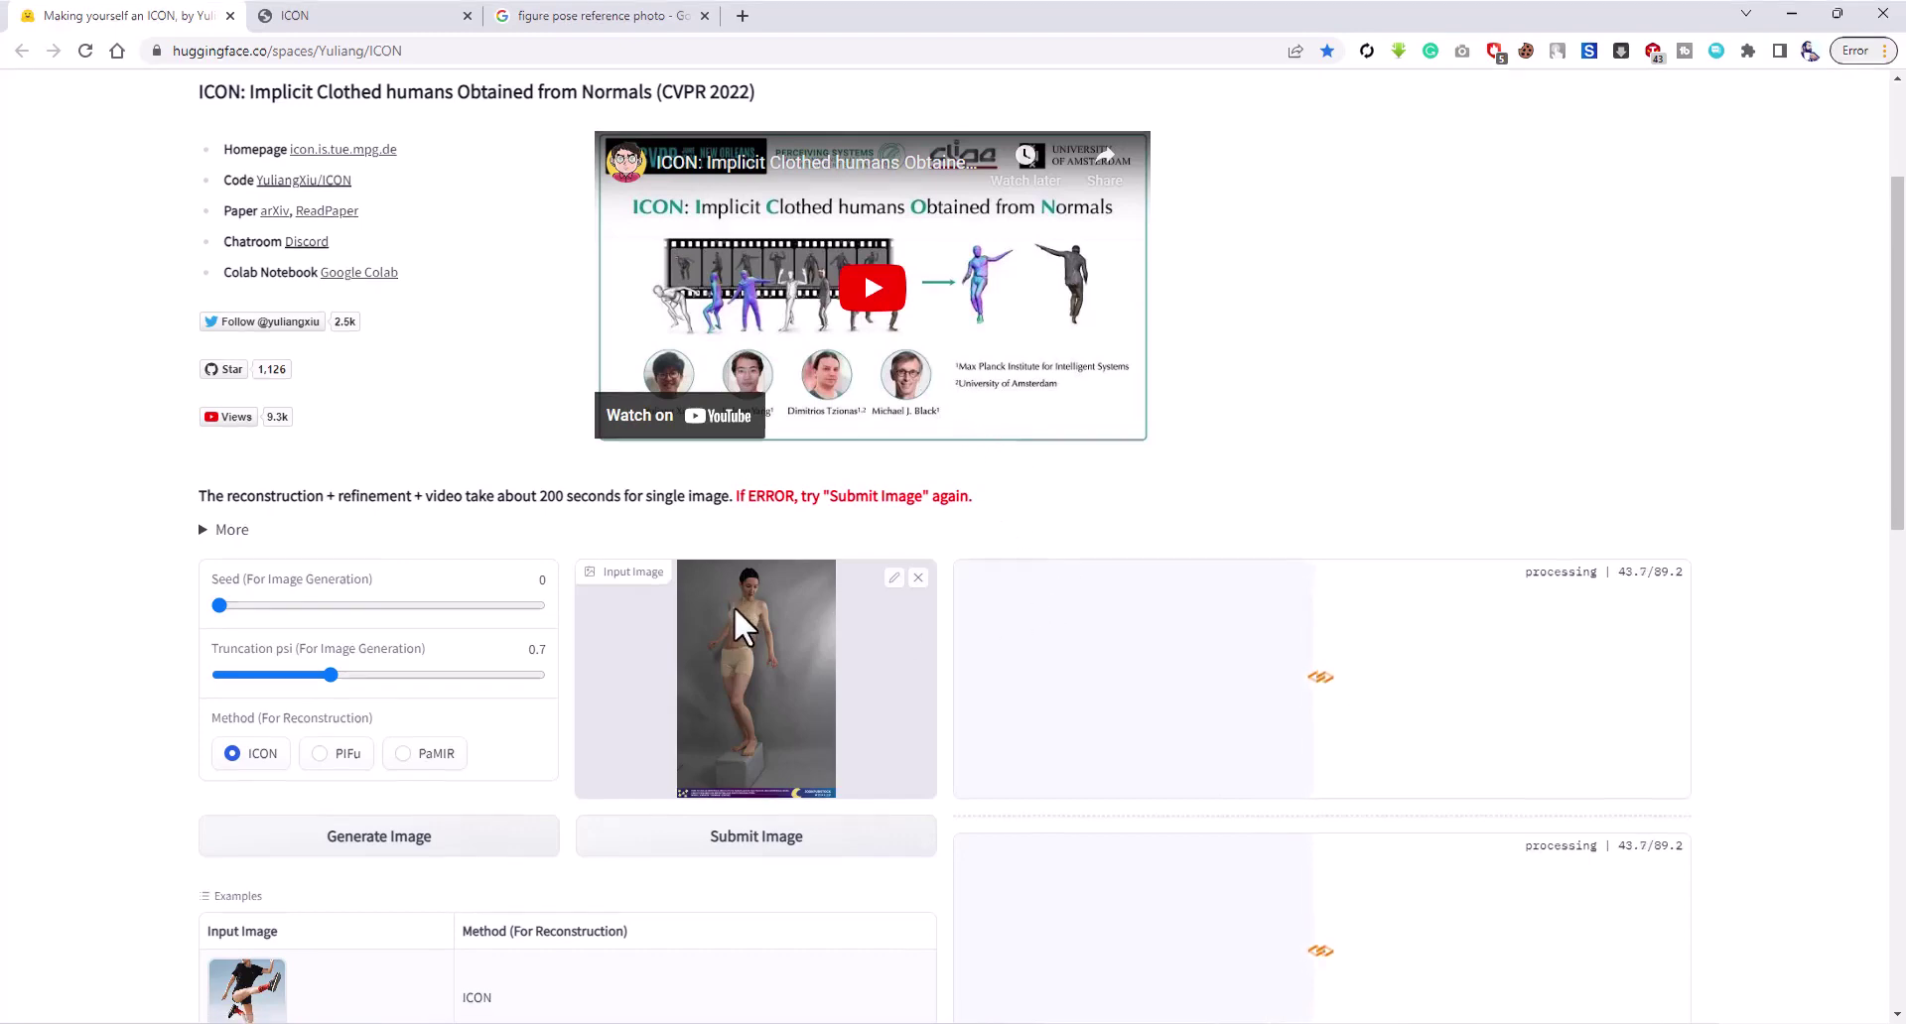
{"action": "scroll", "coordinate": [740, 615], "scroll_direction": "down", "scroll_amount": 2}
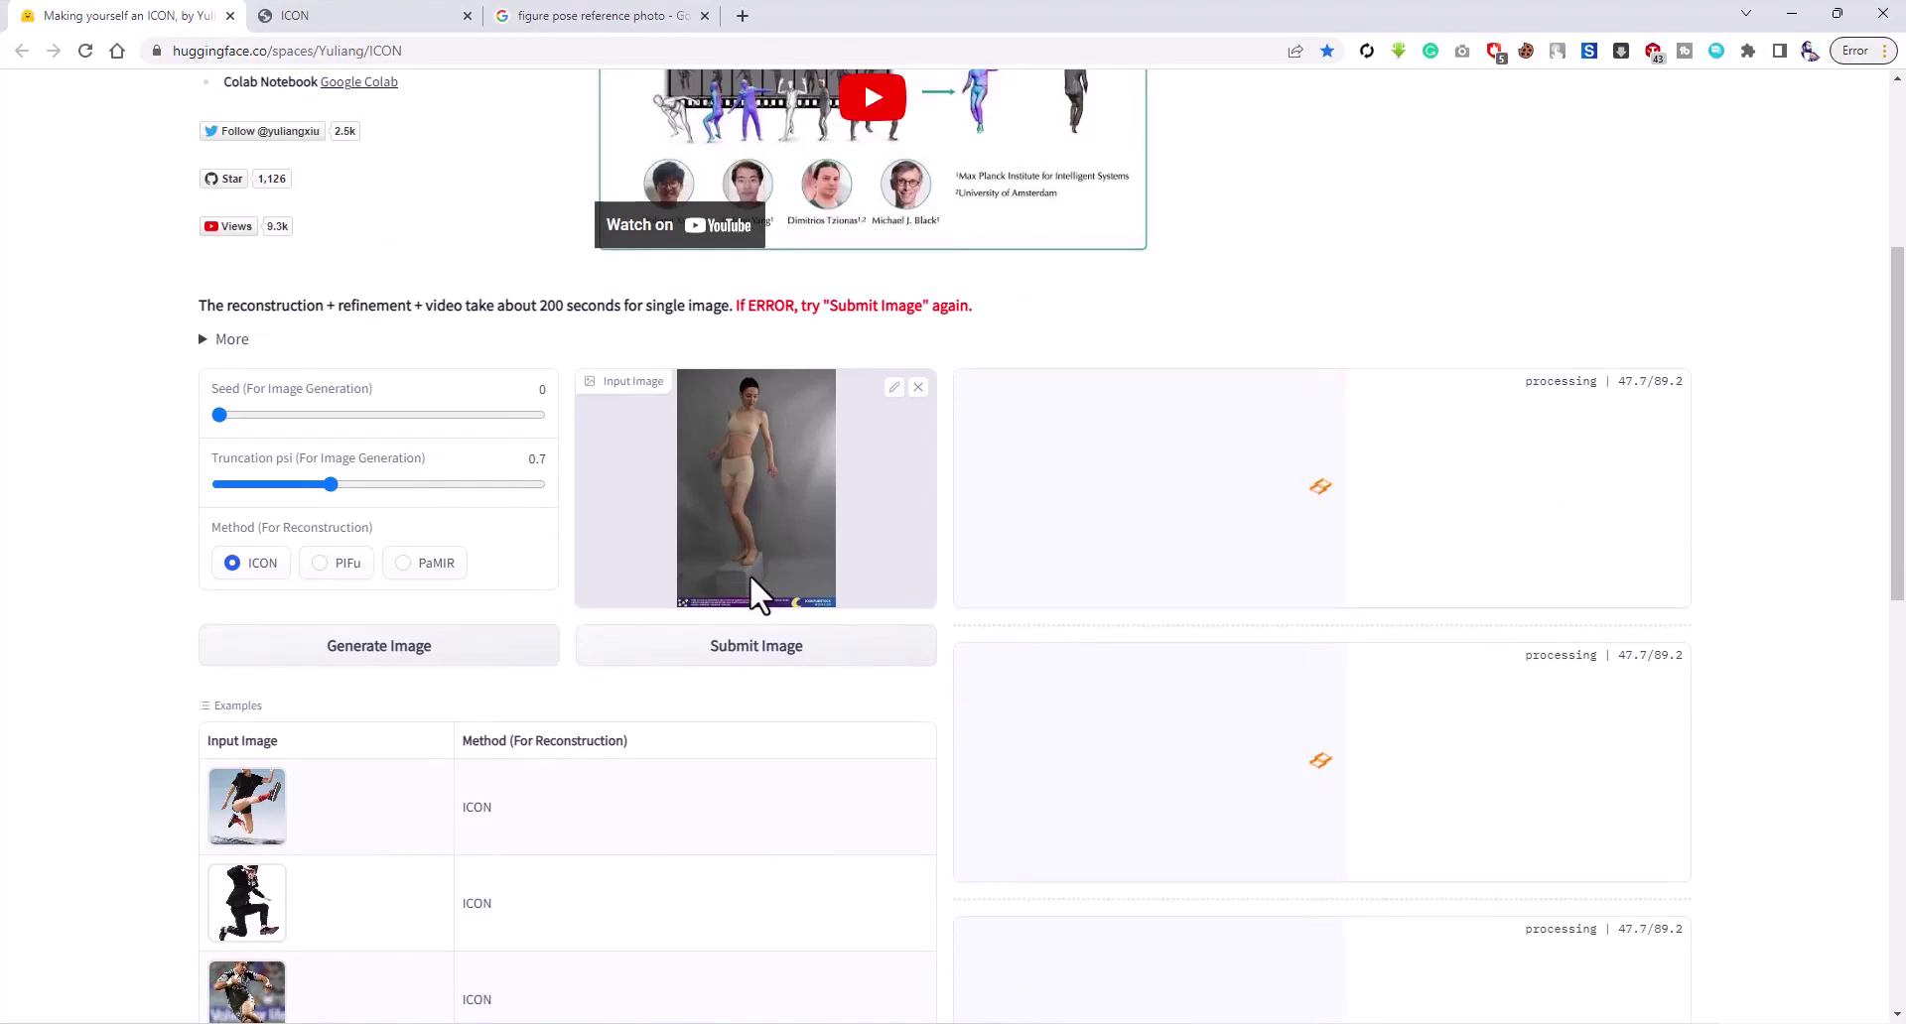
- Examine the normal overlap images and inspect the reconstructed clothed human model from several angles and zoom levels
{"action": "scroll", "coordinate": [752, 595], "scroll_direction": "down", "scroll_amount": 1}
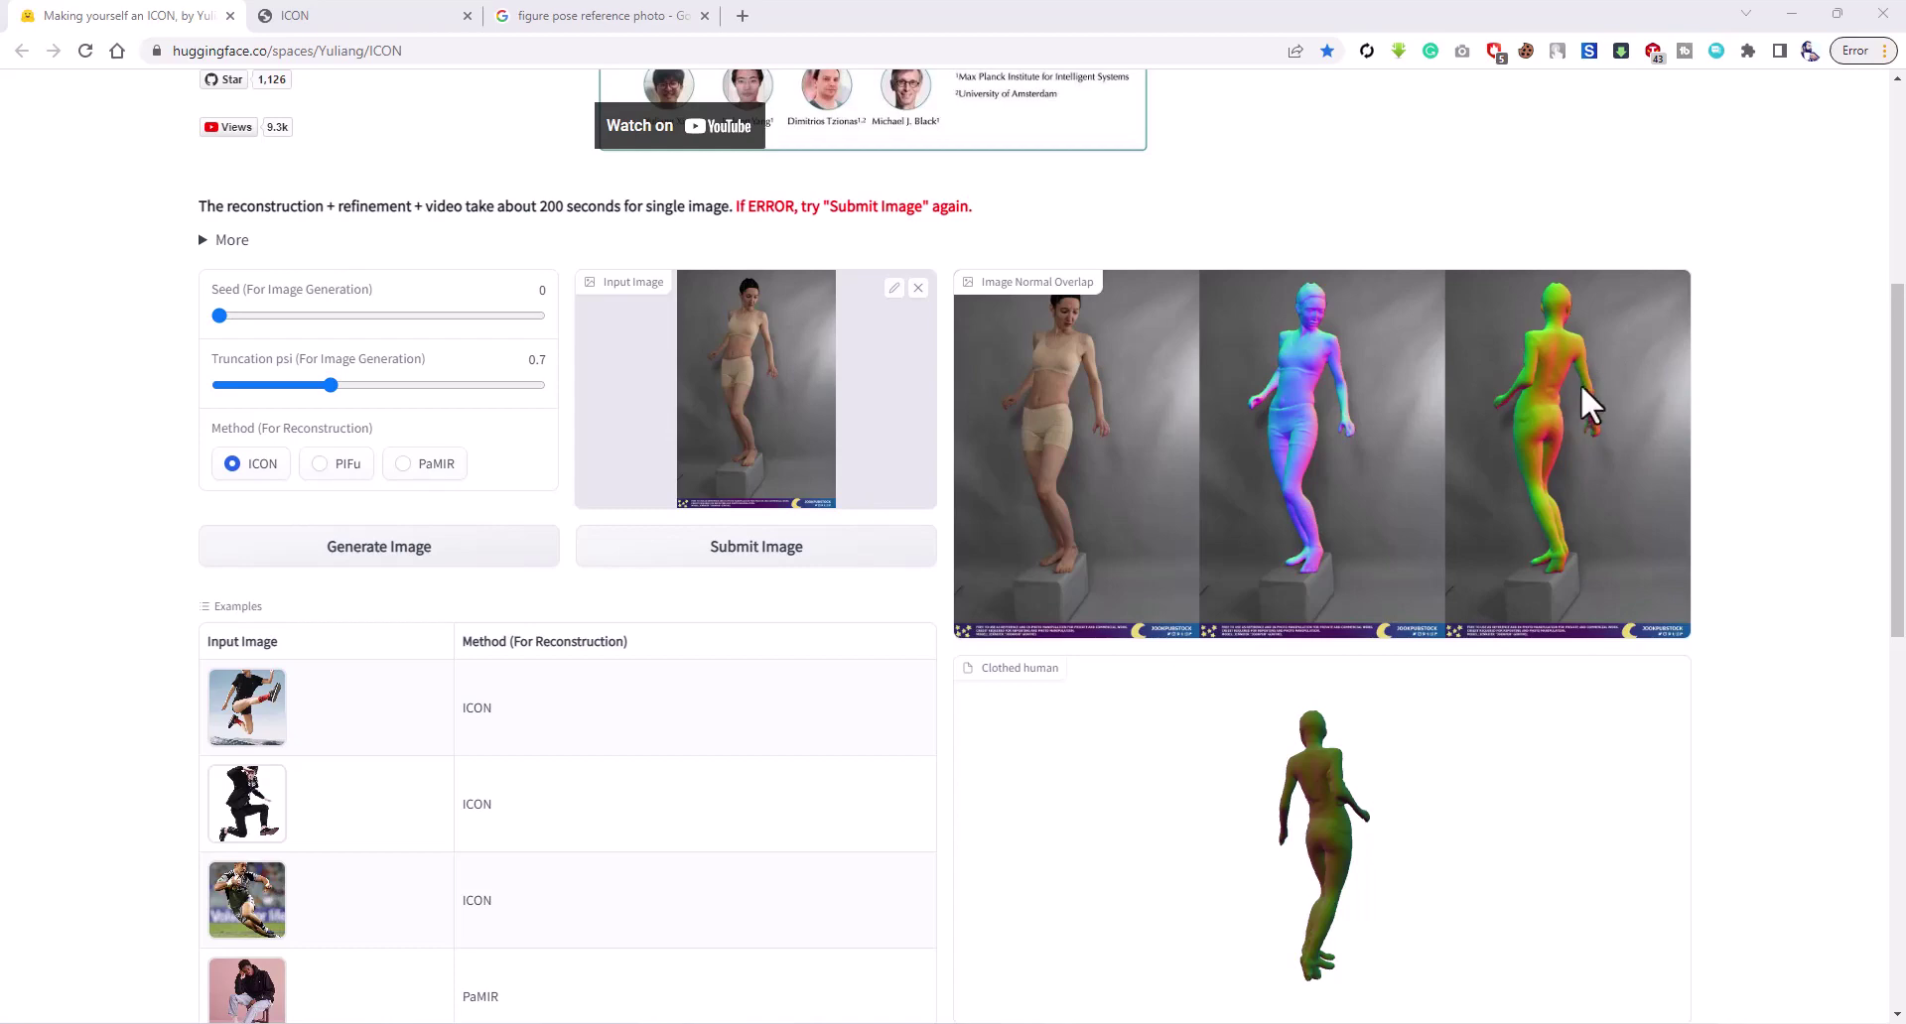
{"action": "scroll", "coordinate": [1778, 424], "scroll_direction": "down", "scroll_amount": 4}
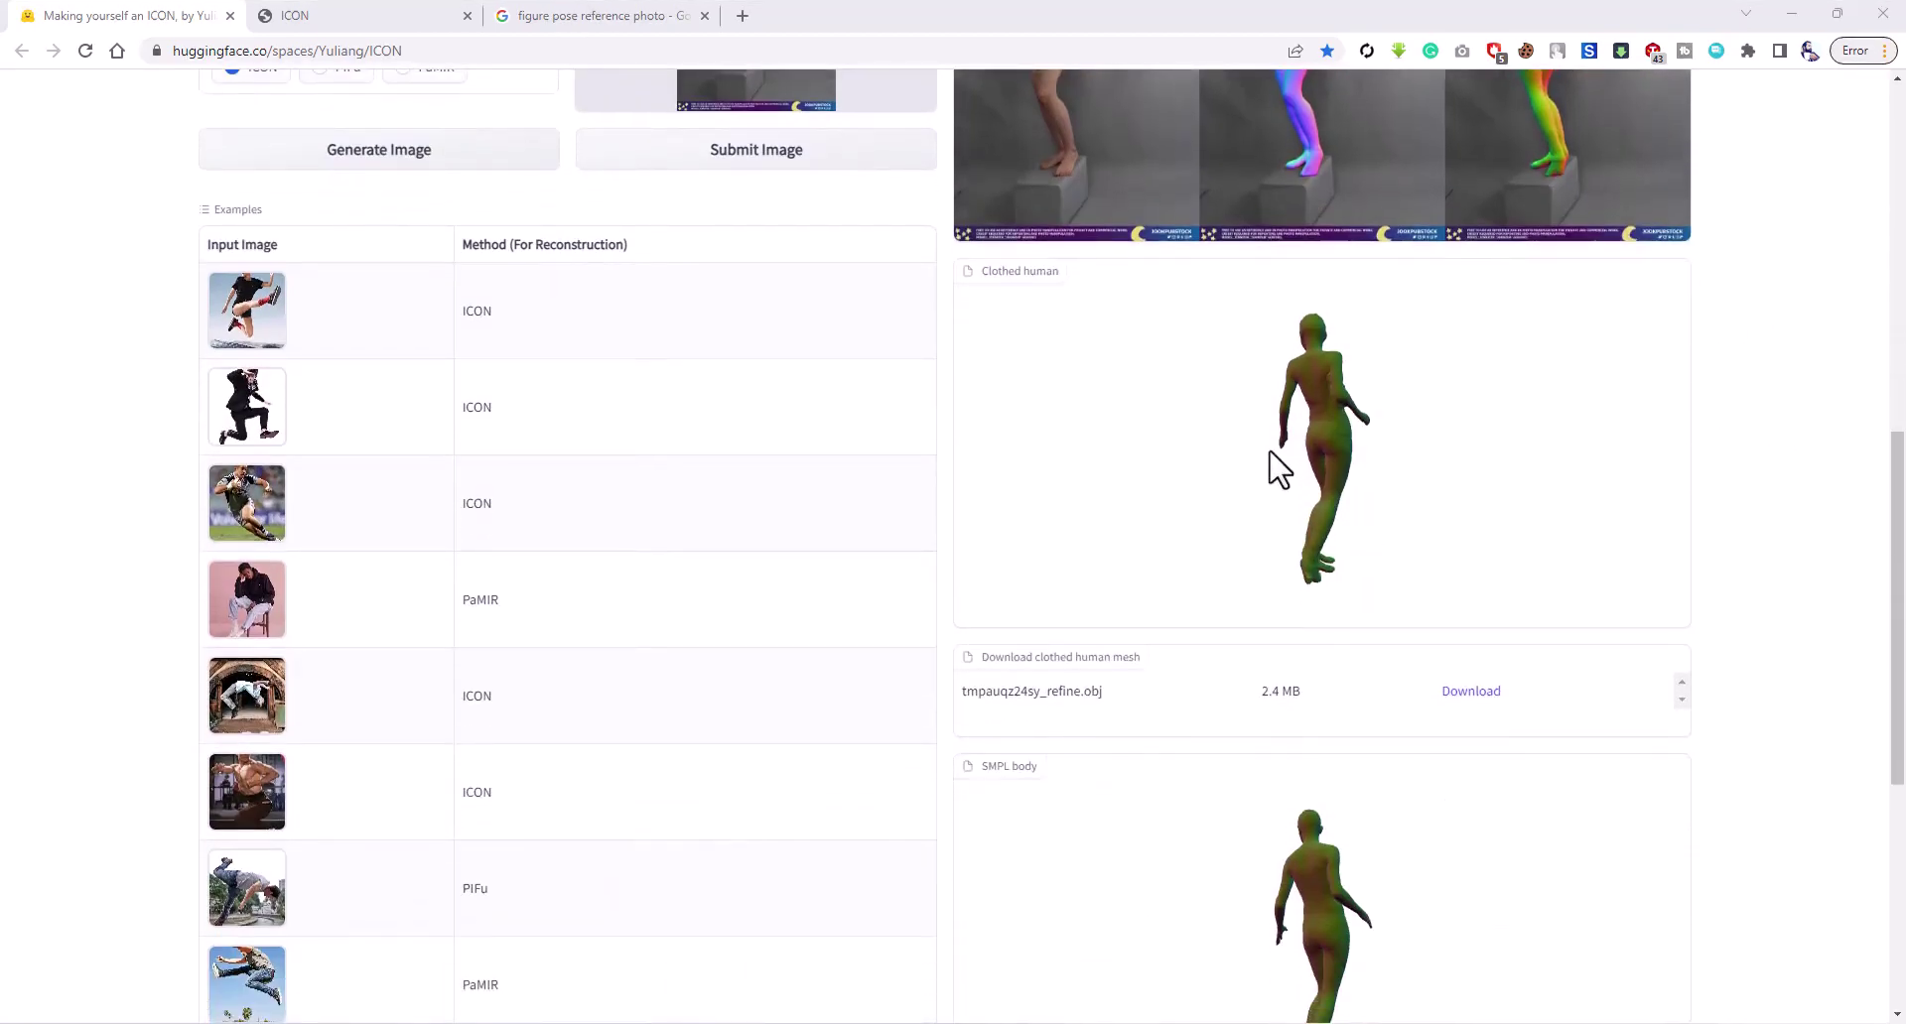
{"action": "left_click_drag", "start_coordinate": [1332, 462], "coordinate": [1097, 475]}
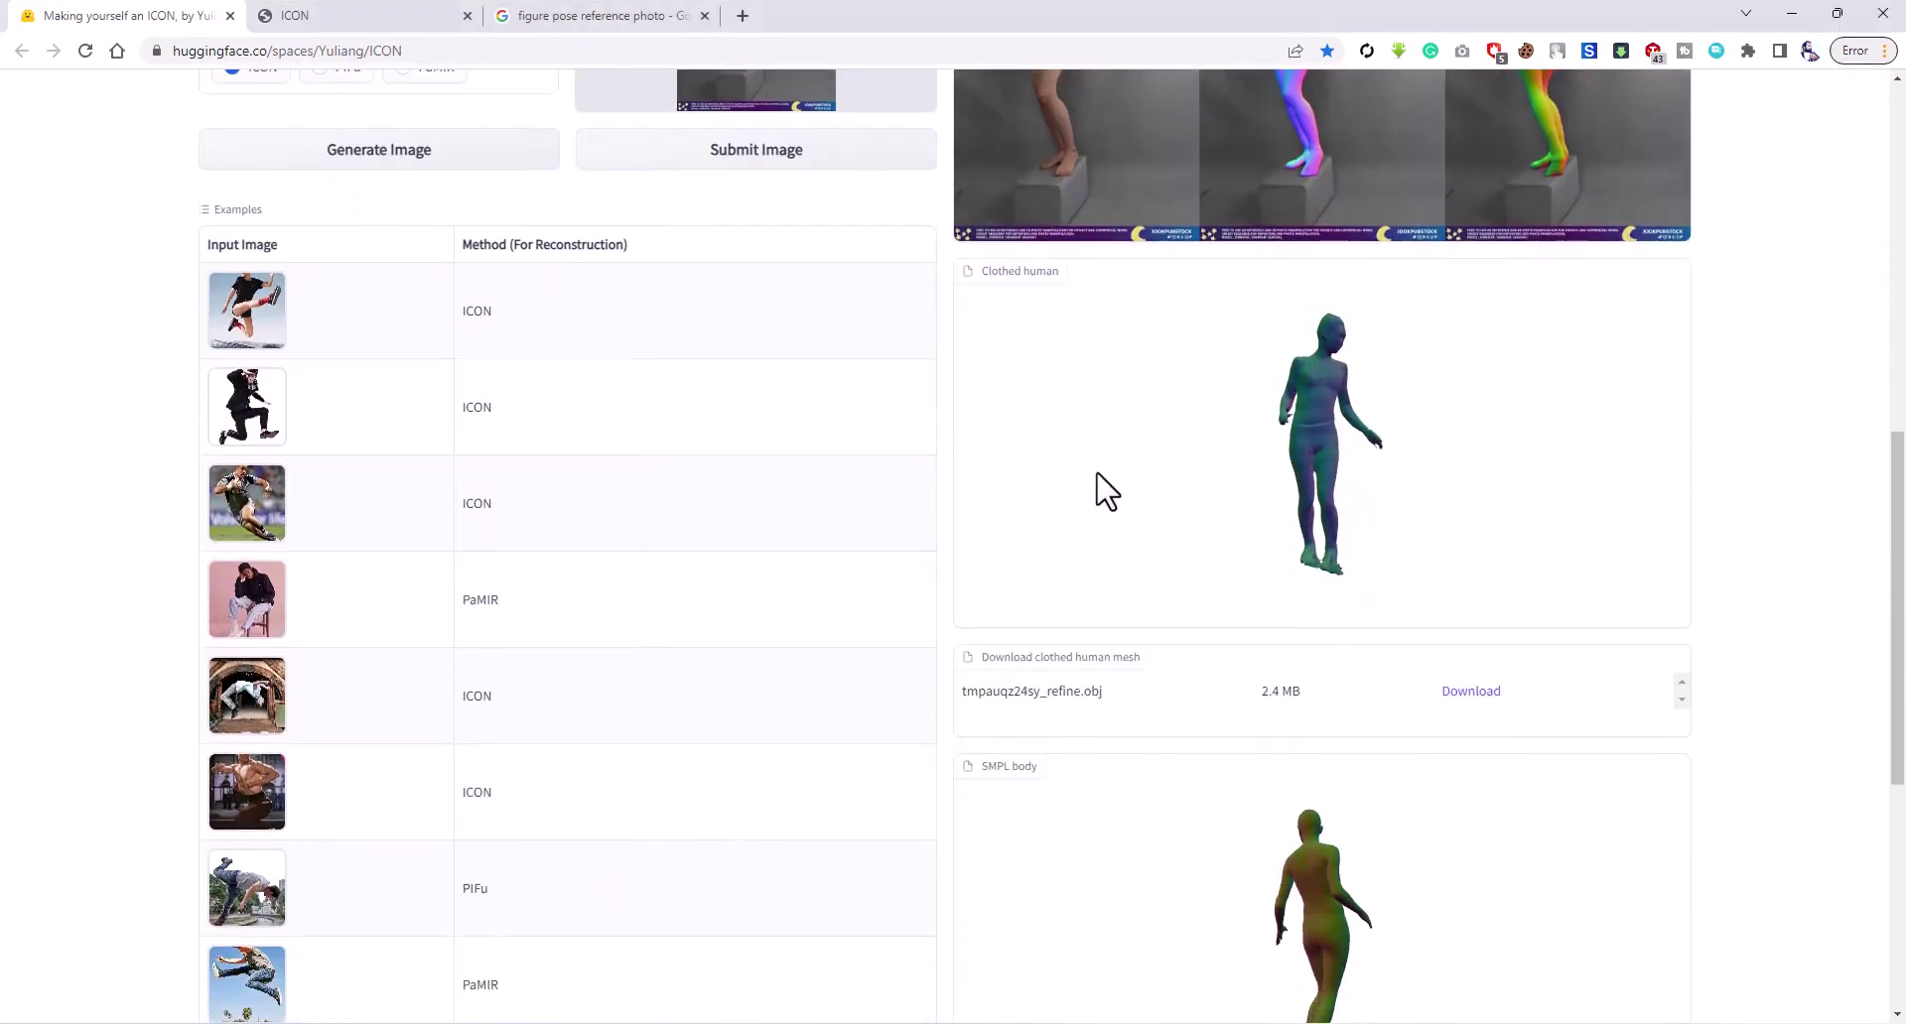
{"action": "left_click_drag", "start_coordinate": [1464, 494], "coordinate": [1355, 453]}
{"action": "scroll", "coordinate": [1333, 391], "scroll_direction": "up", "scroll_amount": 5}
{"action": "scroll", "coordinate": [1319, 399], "scroll_direction": "down", "scroll_amount": 3}
{"action": "left_click_drag", "start_coordinate": [1332, 353], "coordinate": [1276, 422]}
{"action": "scroll", "coordinate": [1394, 376], "scroll_direction": "down", "scroll_amount": 5}
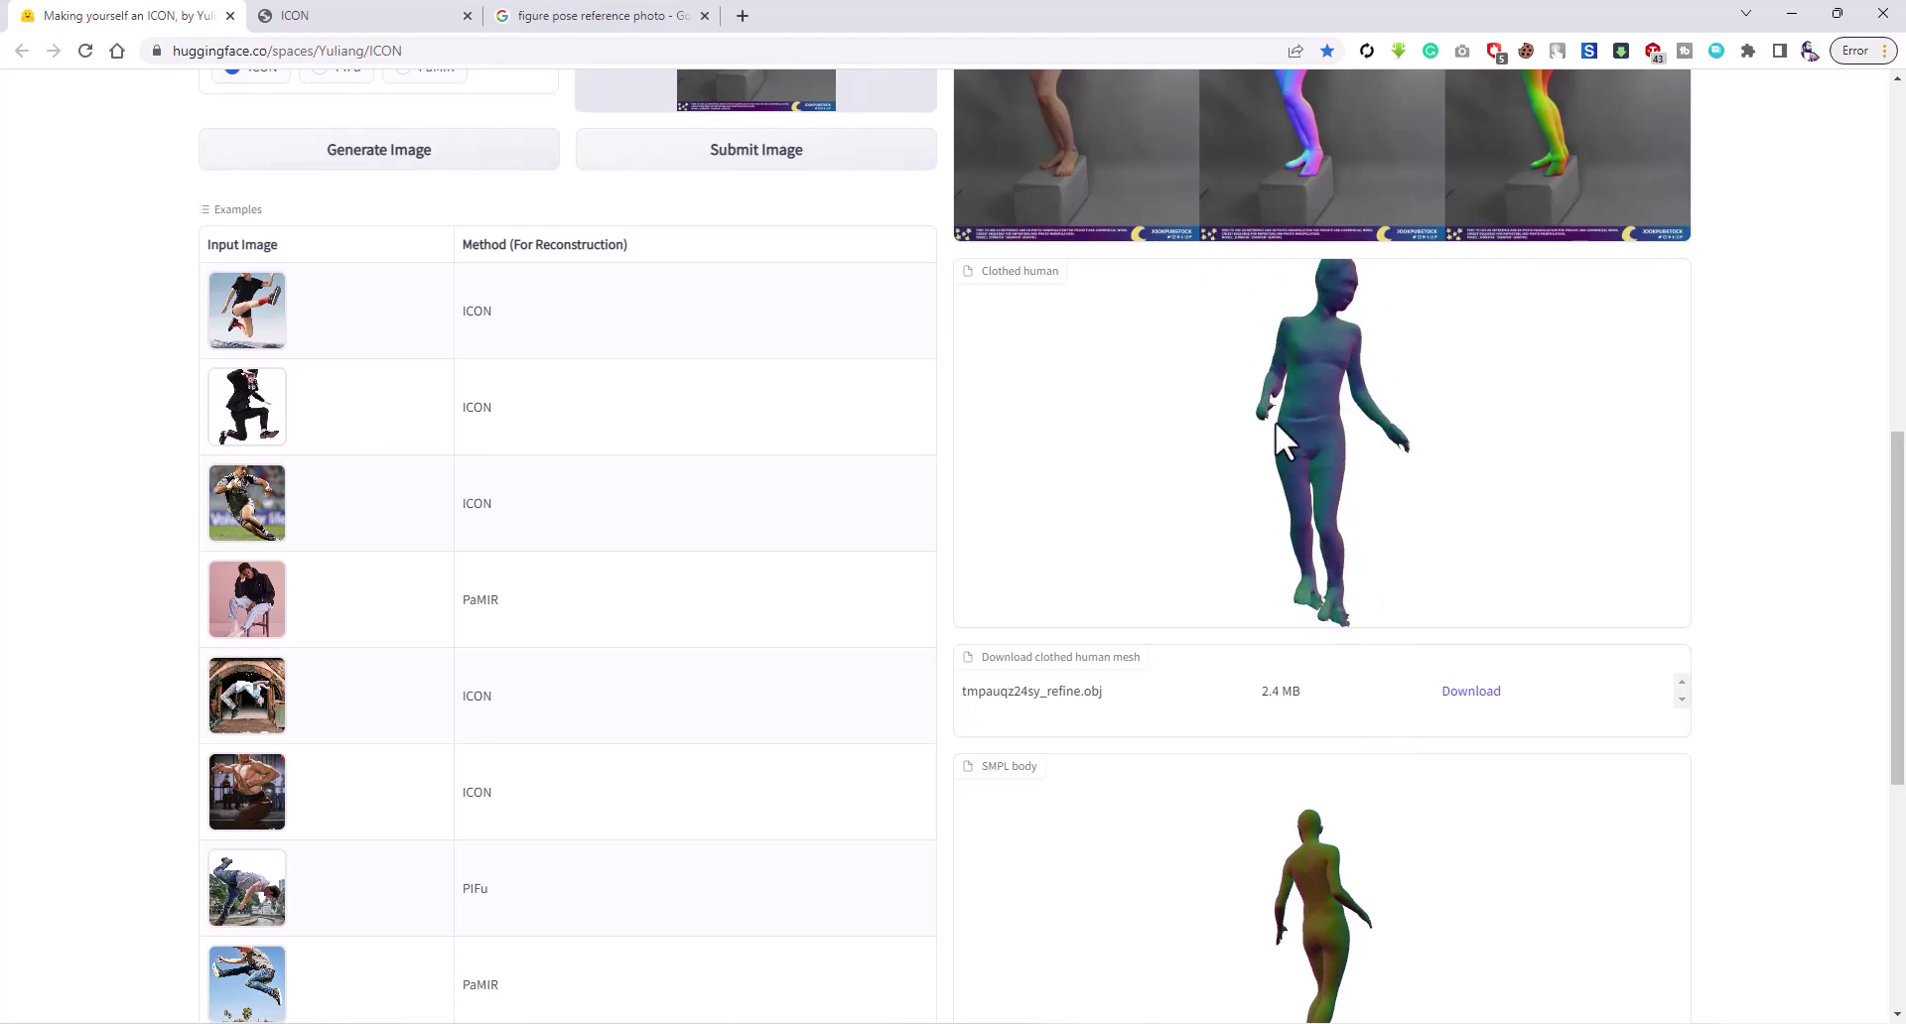
- Download the clothed human mesh to the Desktop as the object file tmpauqz24sy_refine
{"action": "left_click", "coordinate": [1470, 695]}
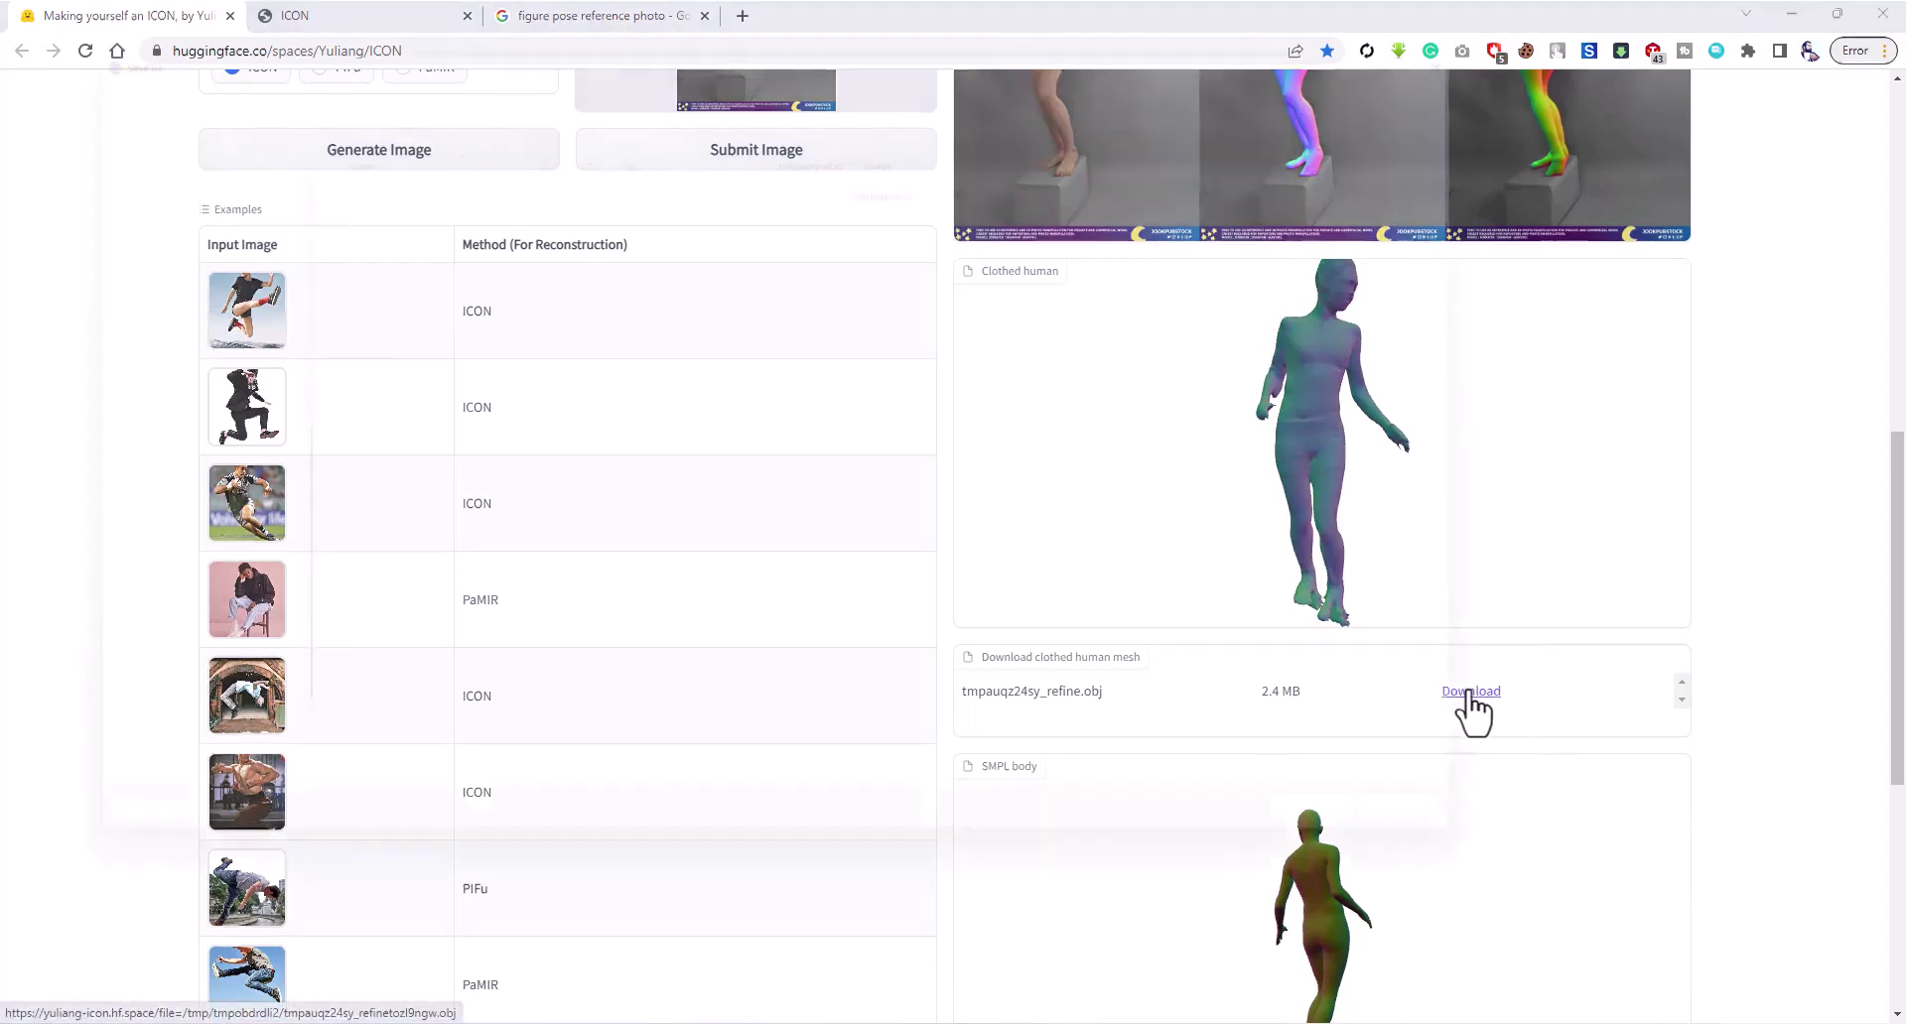
{"action": "left_click", "coordinate": [85, 352]}
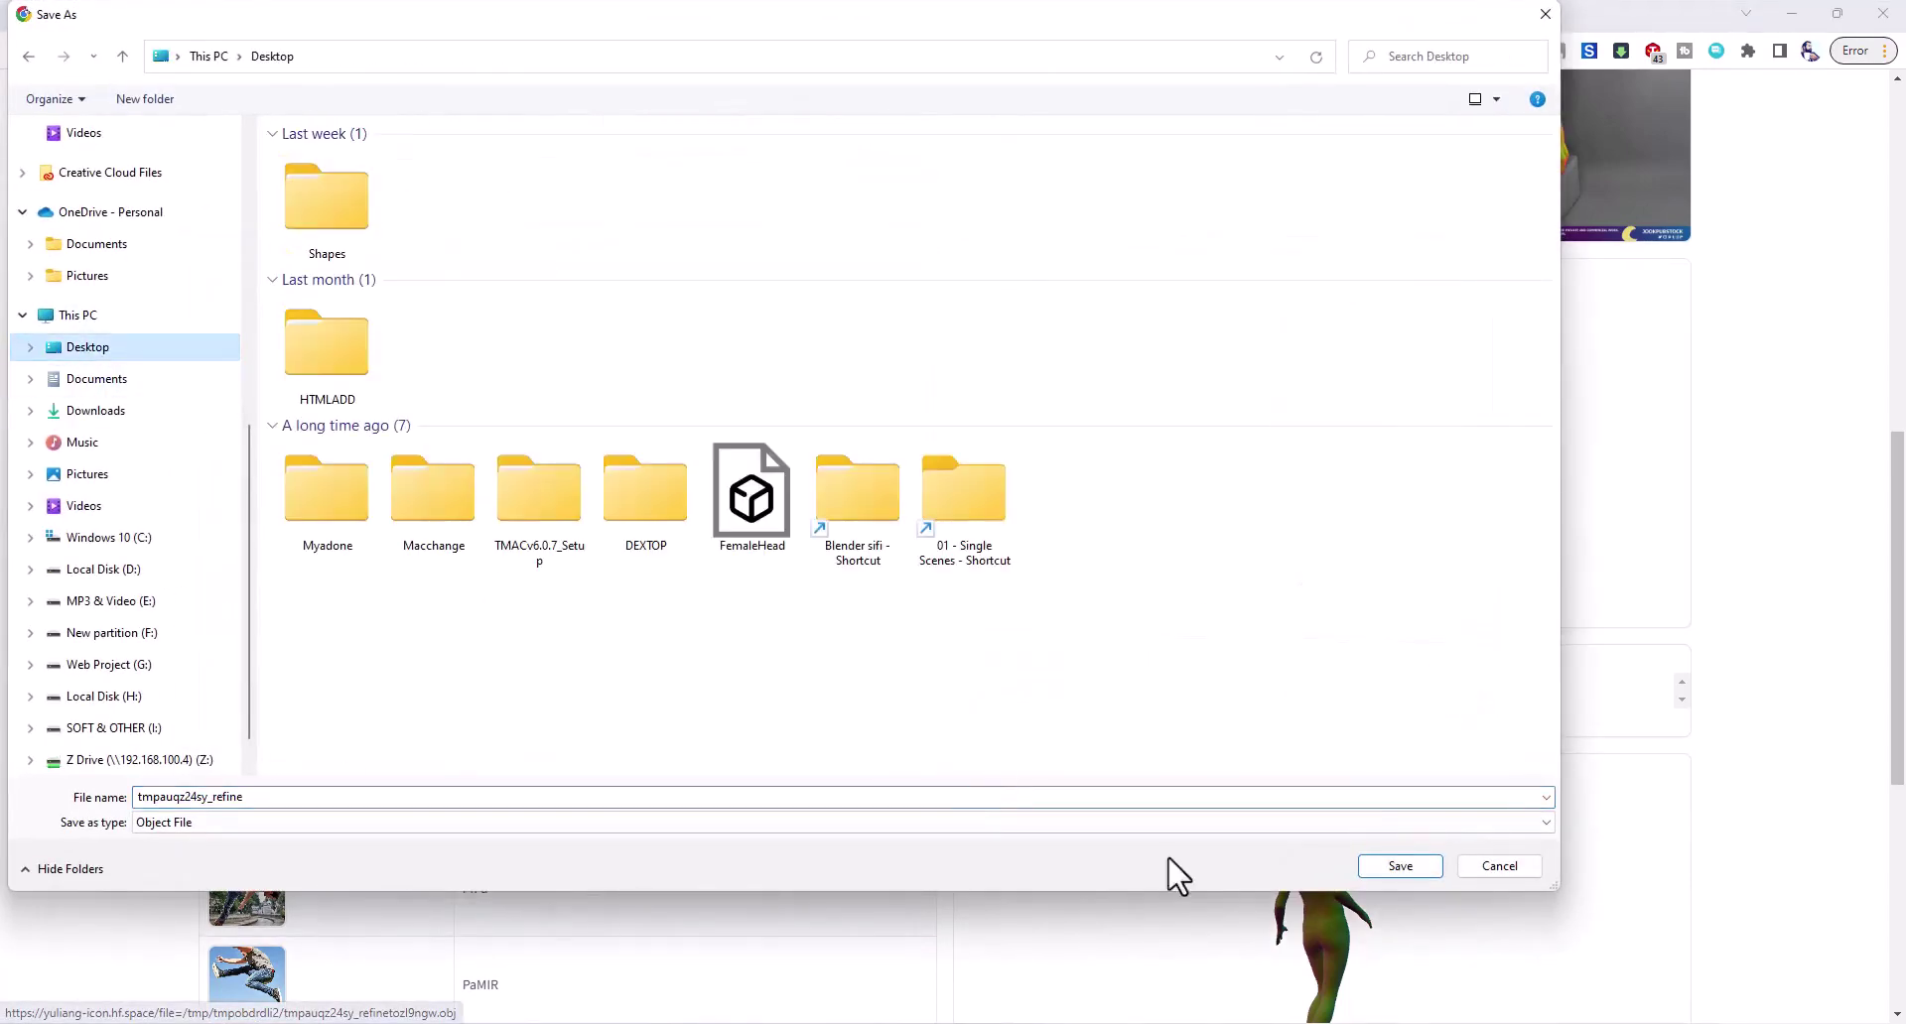
{"action": "left_click", "coordinate": [1398, 866]}
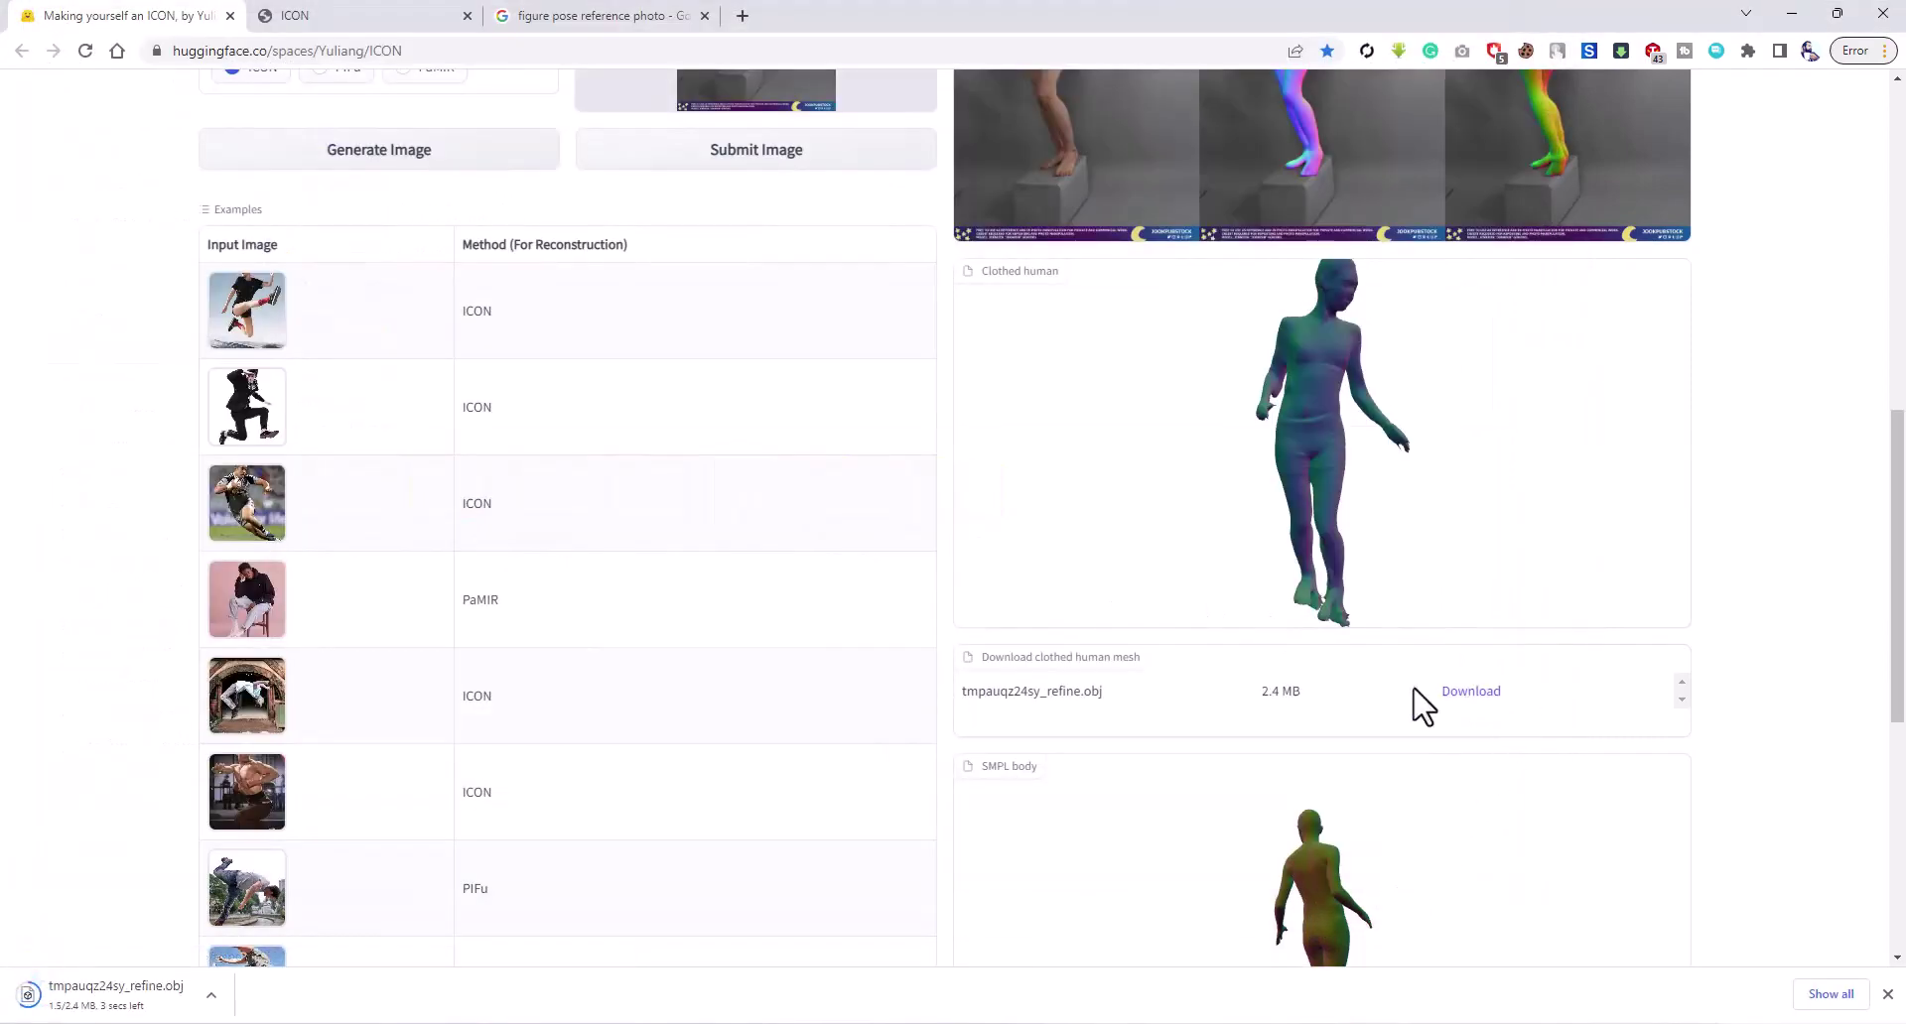
- Examine the SMPL body model from several angles and zoom levels and compare it with the clothed human model
{"action": "scroll", "coordinate": [1774, 616], "scroll_direction": "down", "scroll_amount": 3}
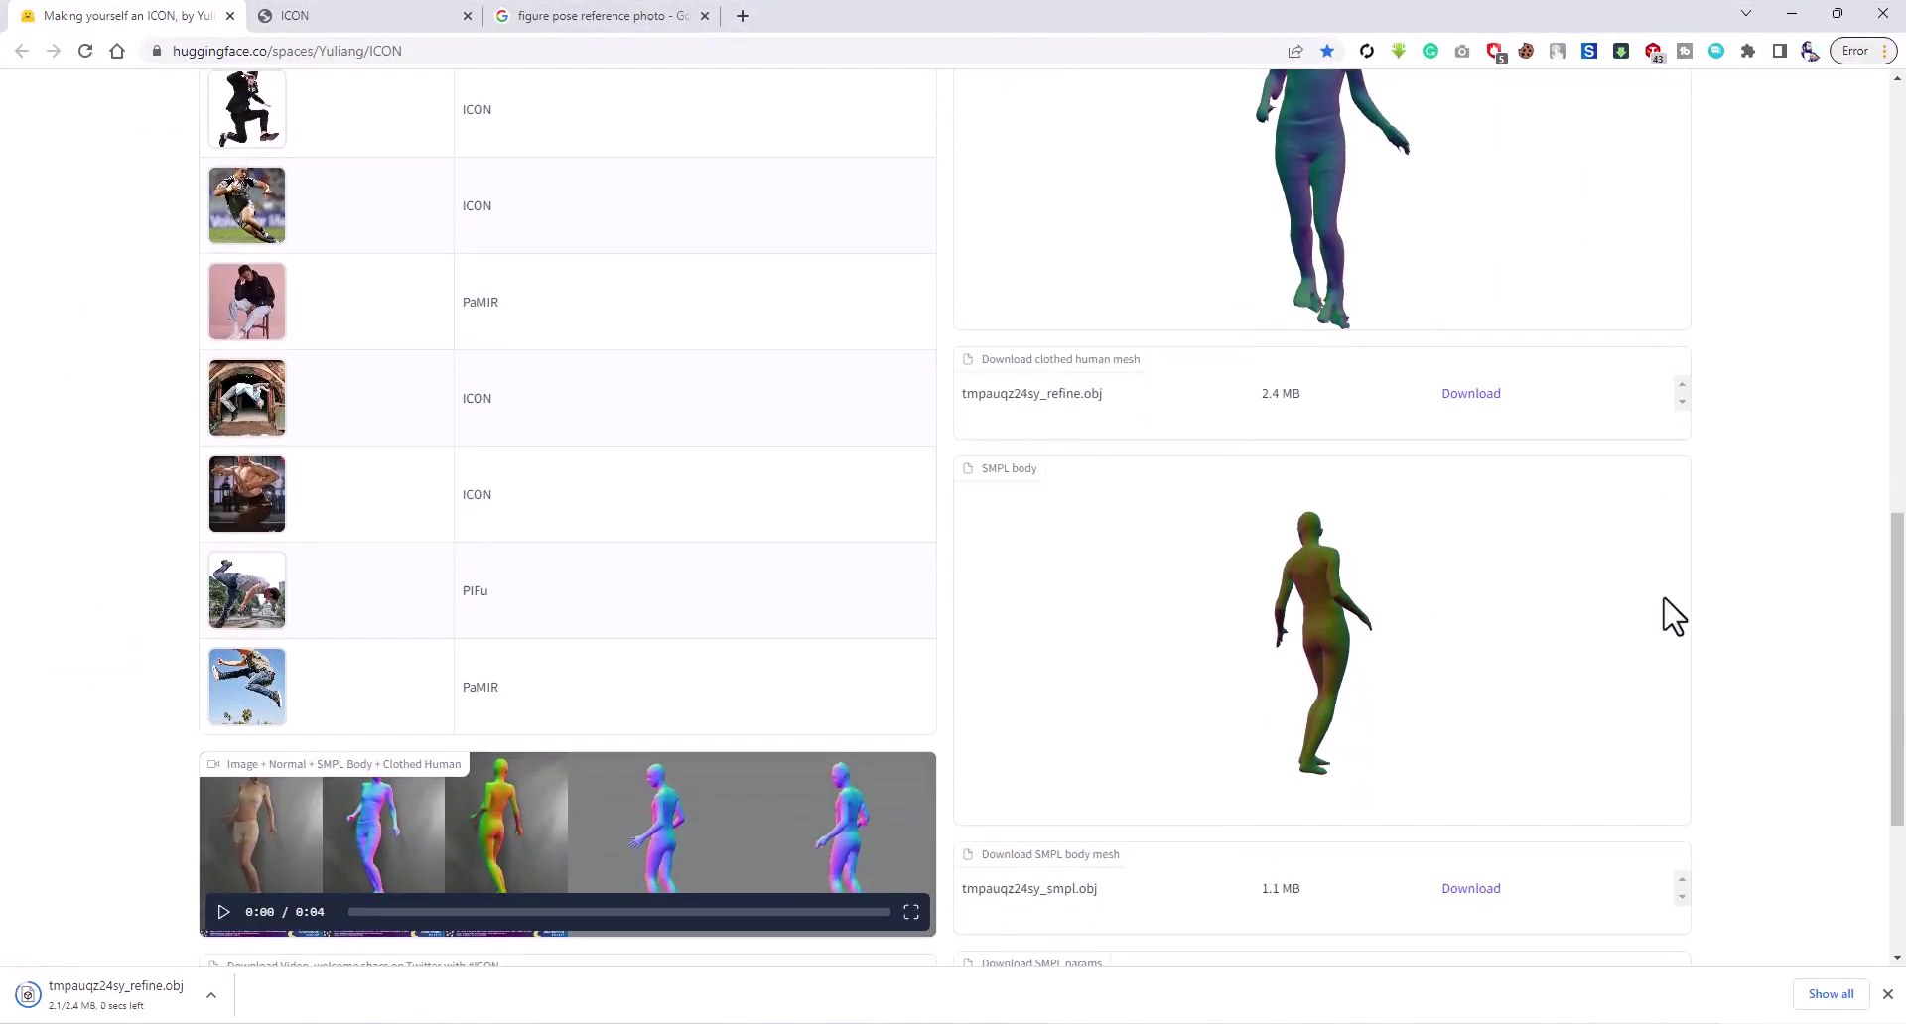
{"action": "left_click_drag", "start_coordinate": [1330, 622], "coordinate": [1211, 626]}
{"action": "scroll", "coordinate": [1660, 532], "scroll_direction": "up", "scroll_amount": 3}
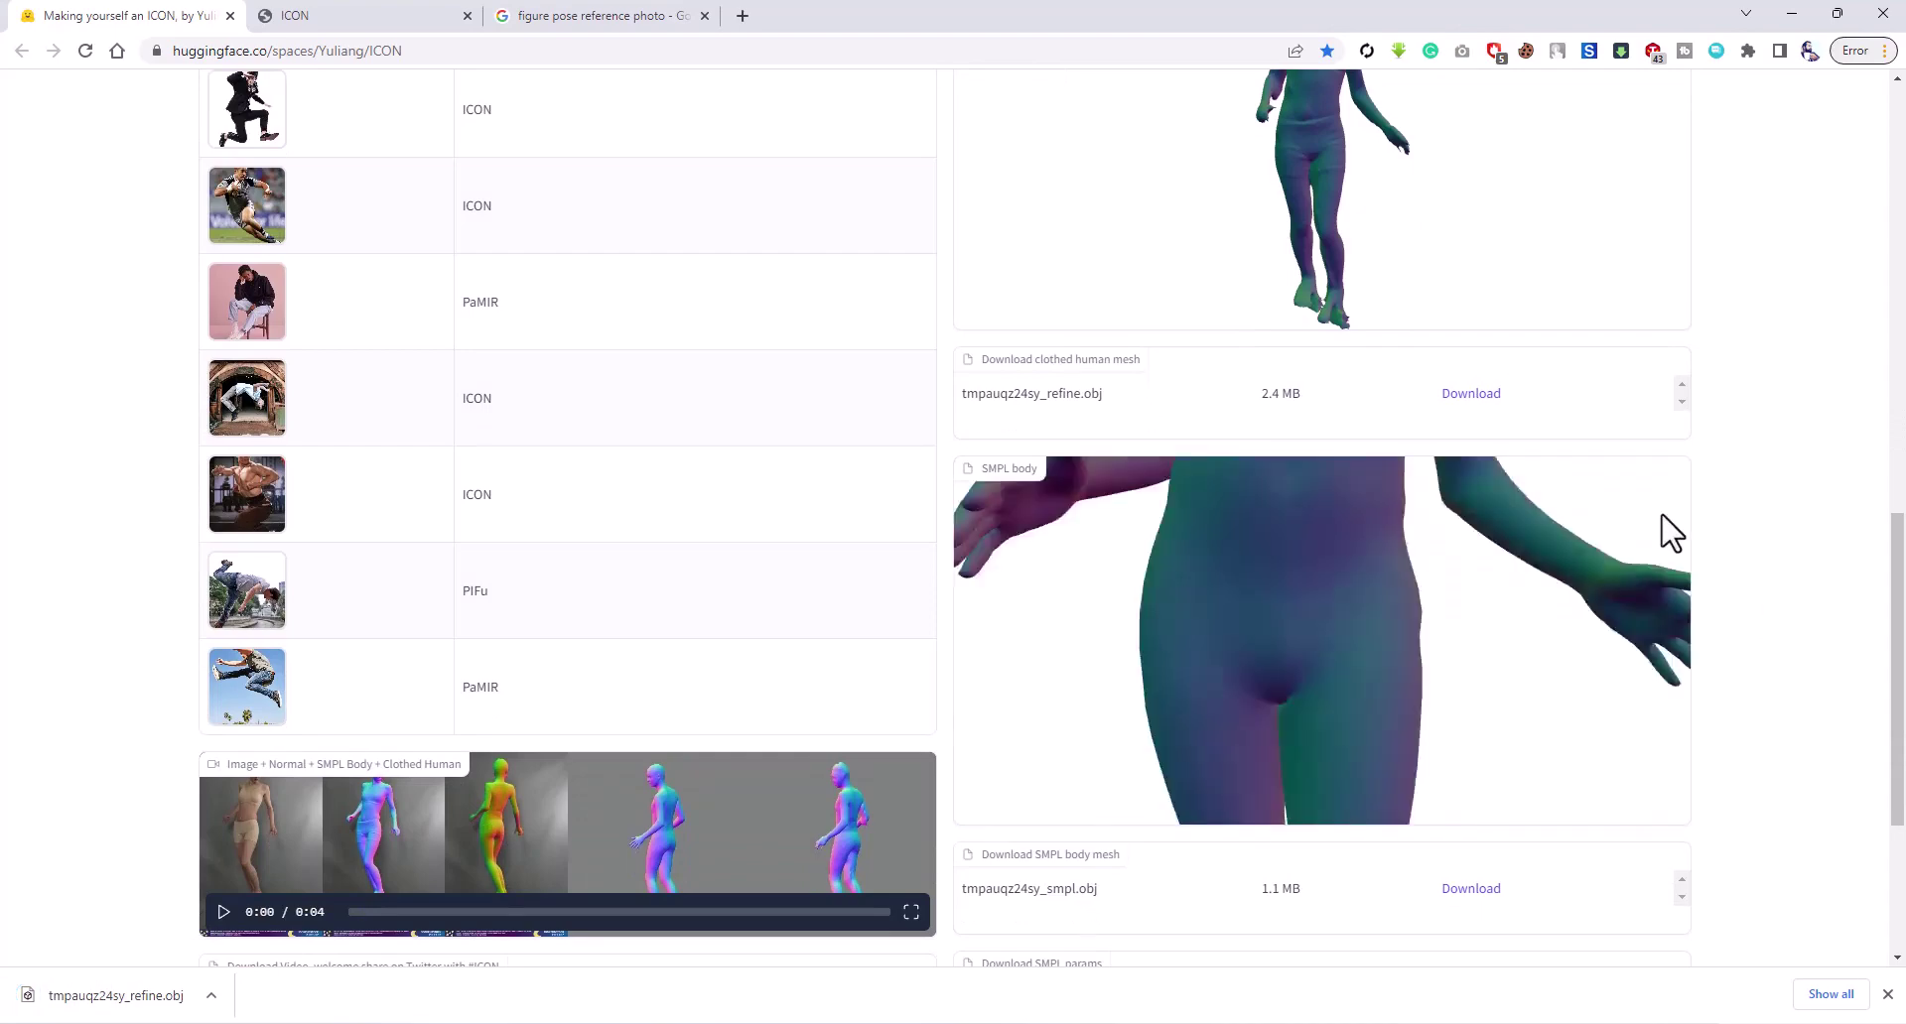
{"action": "scroll", "coordinate": [1673, 534], "scroll_direction": "down", "scroll_amount": 3}
{"action": "scroll", "coordinate": [1778, 497], "scroll_direction": "up", "scroll_amount": 6}
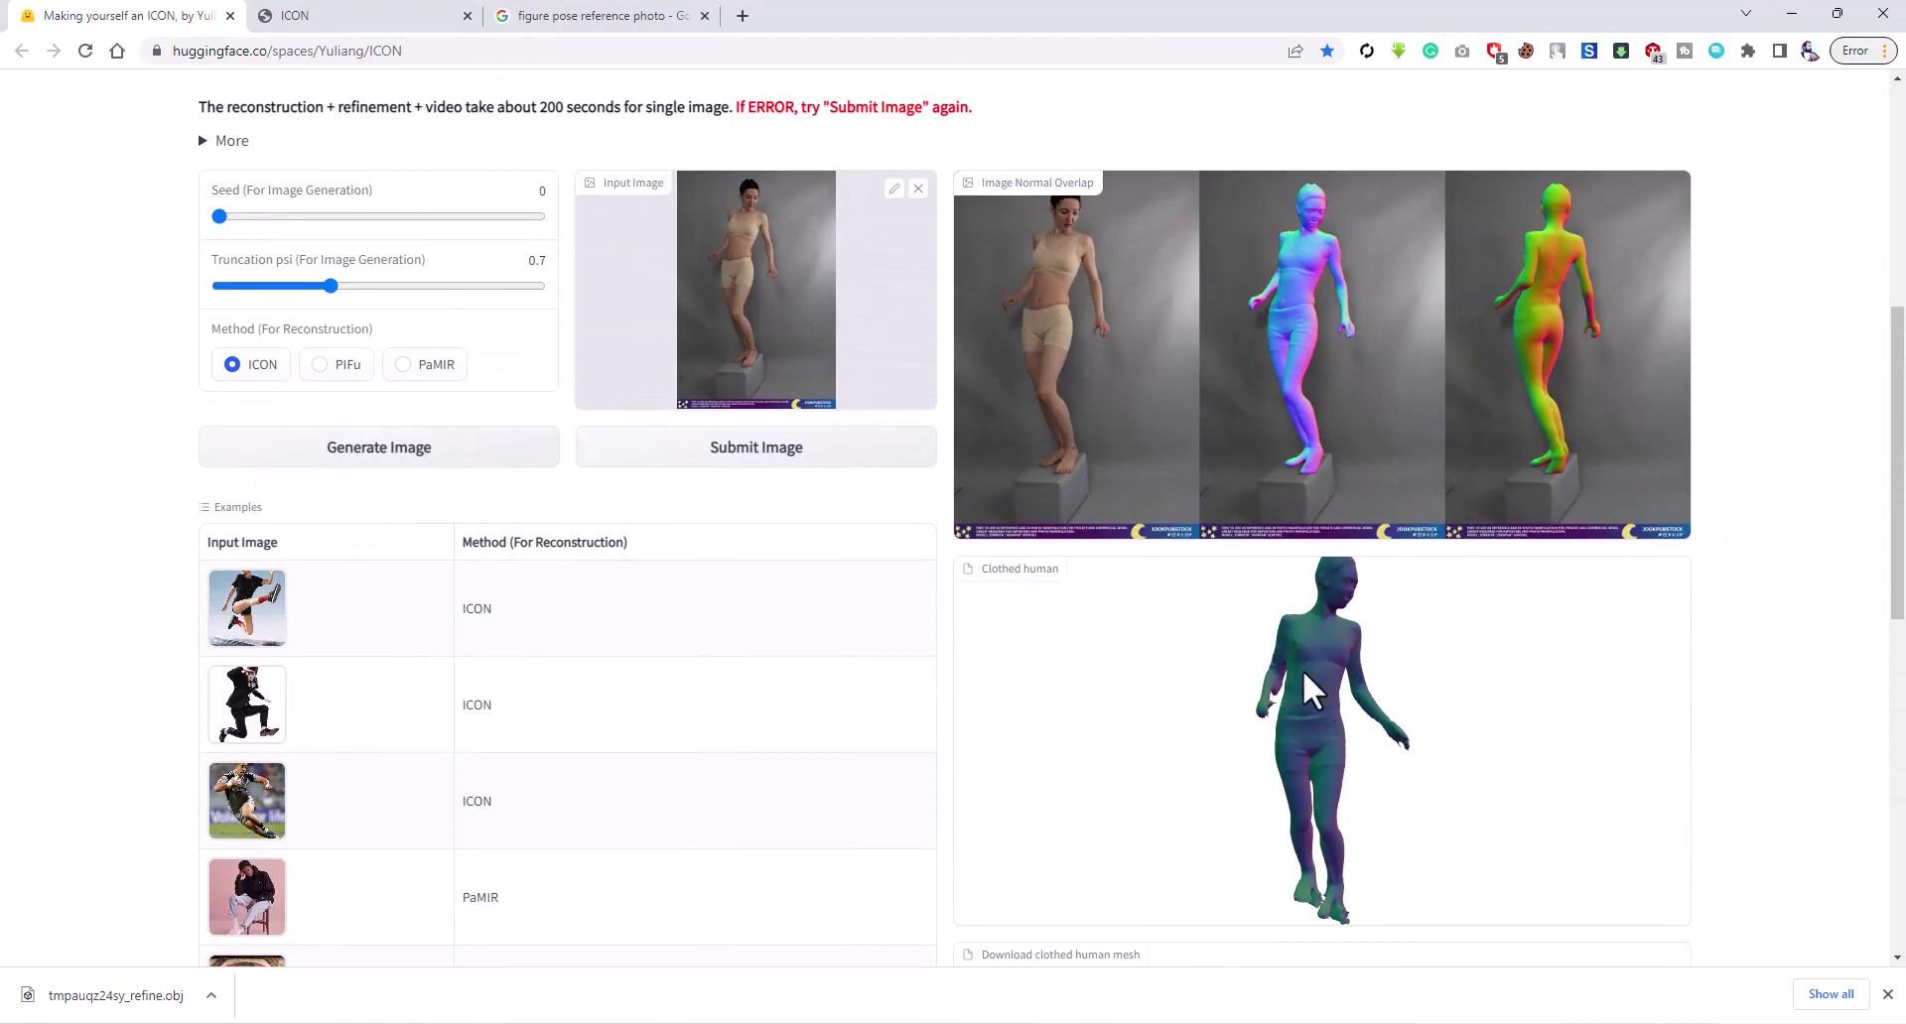
{"action": "scroll", "coordinate": [1777, 593], "scroll_direction": "down", "scroll_amount": 2}
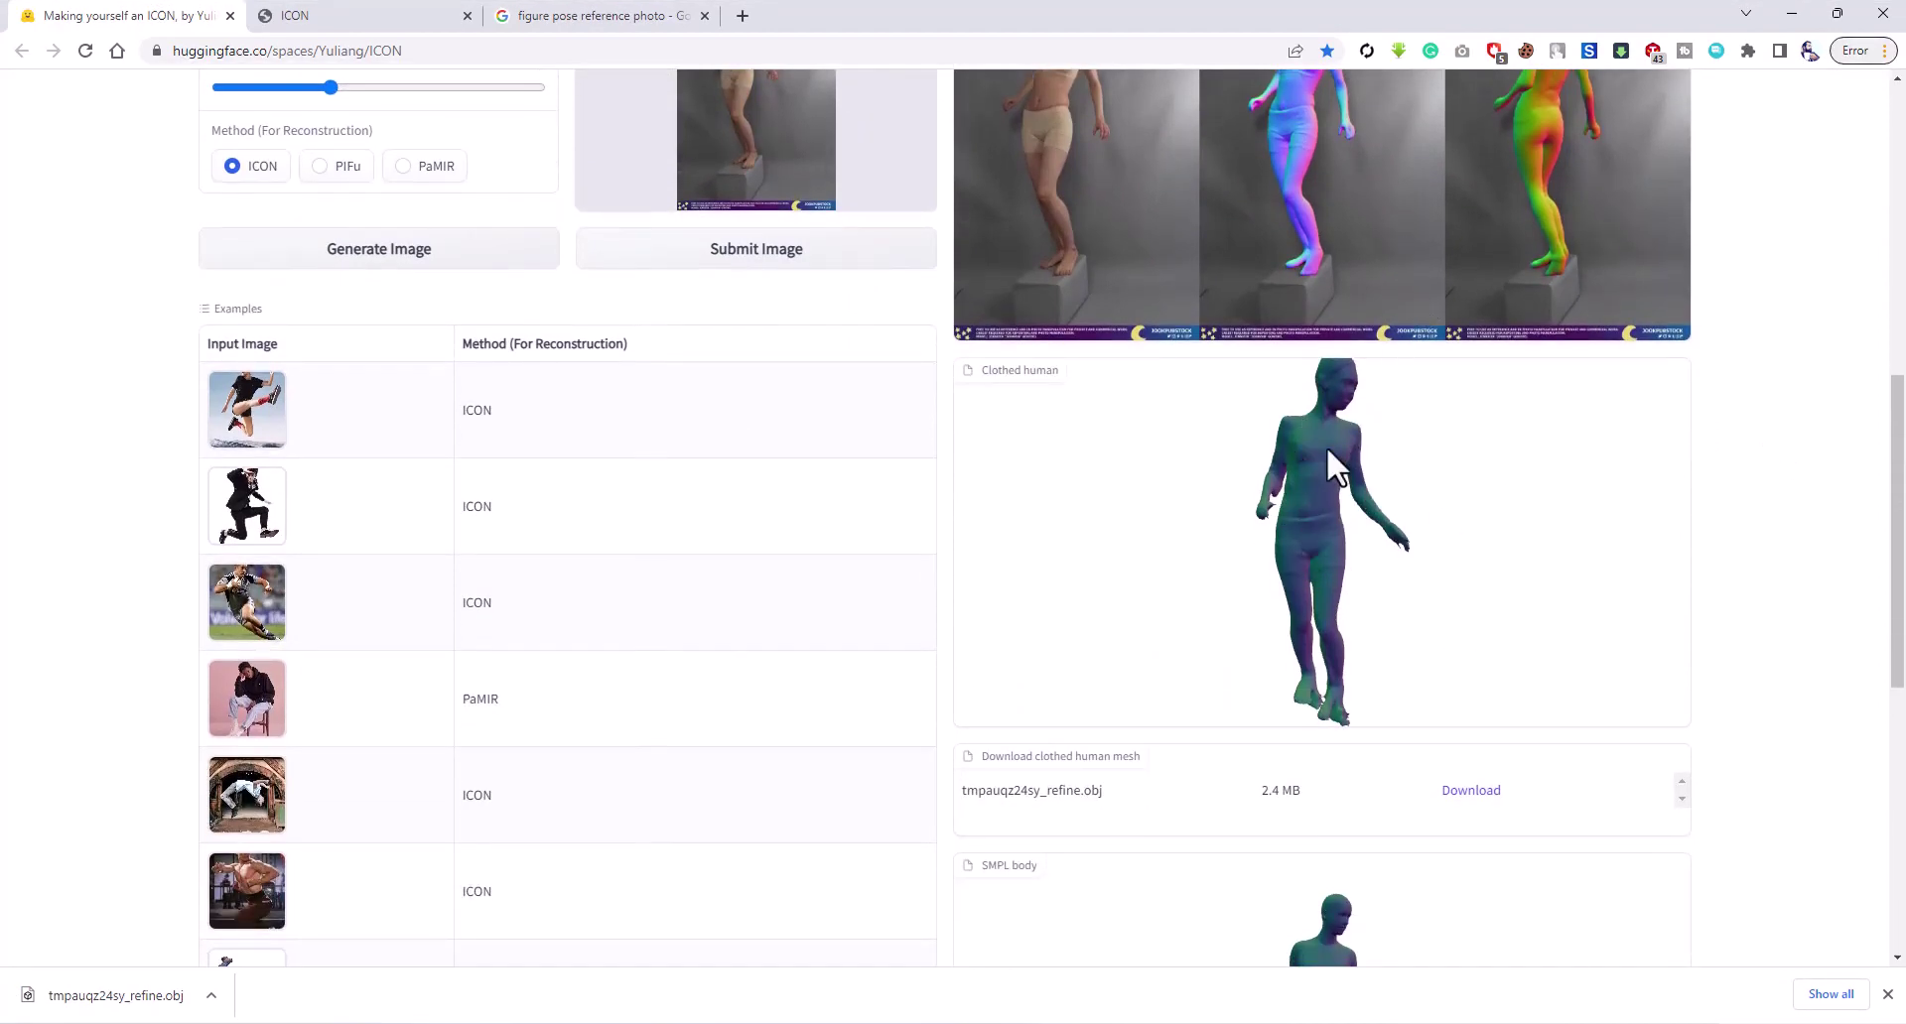
{"action": "scroll", "coordinate": [1320, 511], "scroll_direction": "down", "scroll_amount": 3}
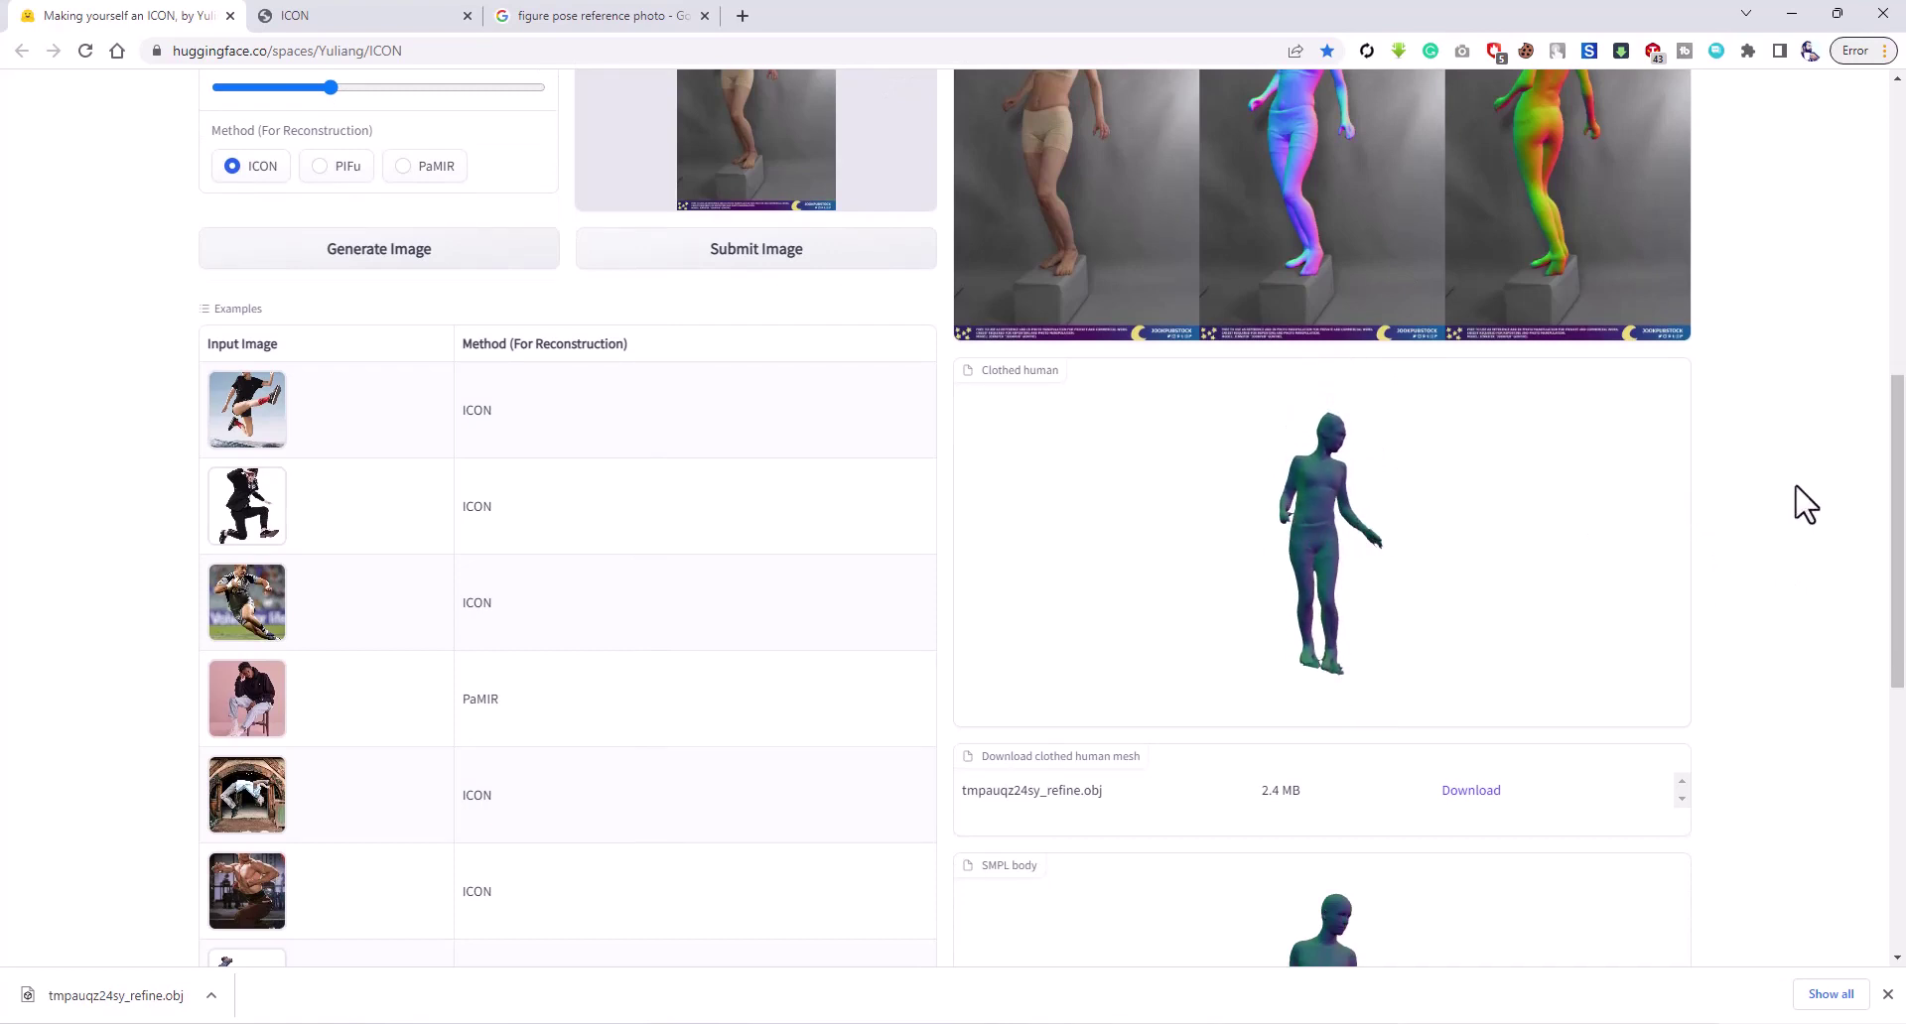
{"action": "scroll", "coordinate": [1806, 506], "scroll_direction": "down", "scroll_amount": 1}
{"action": "scroll", "coordinate": [1802, 503], "scroll_direction": "down", "scroll_amount": 2}
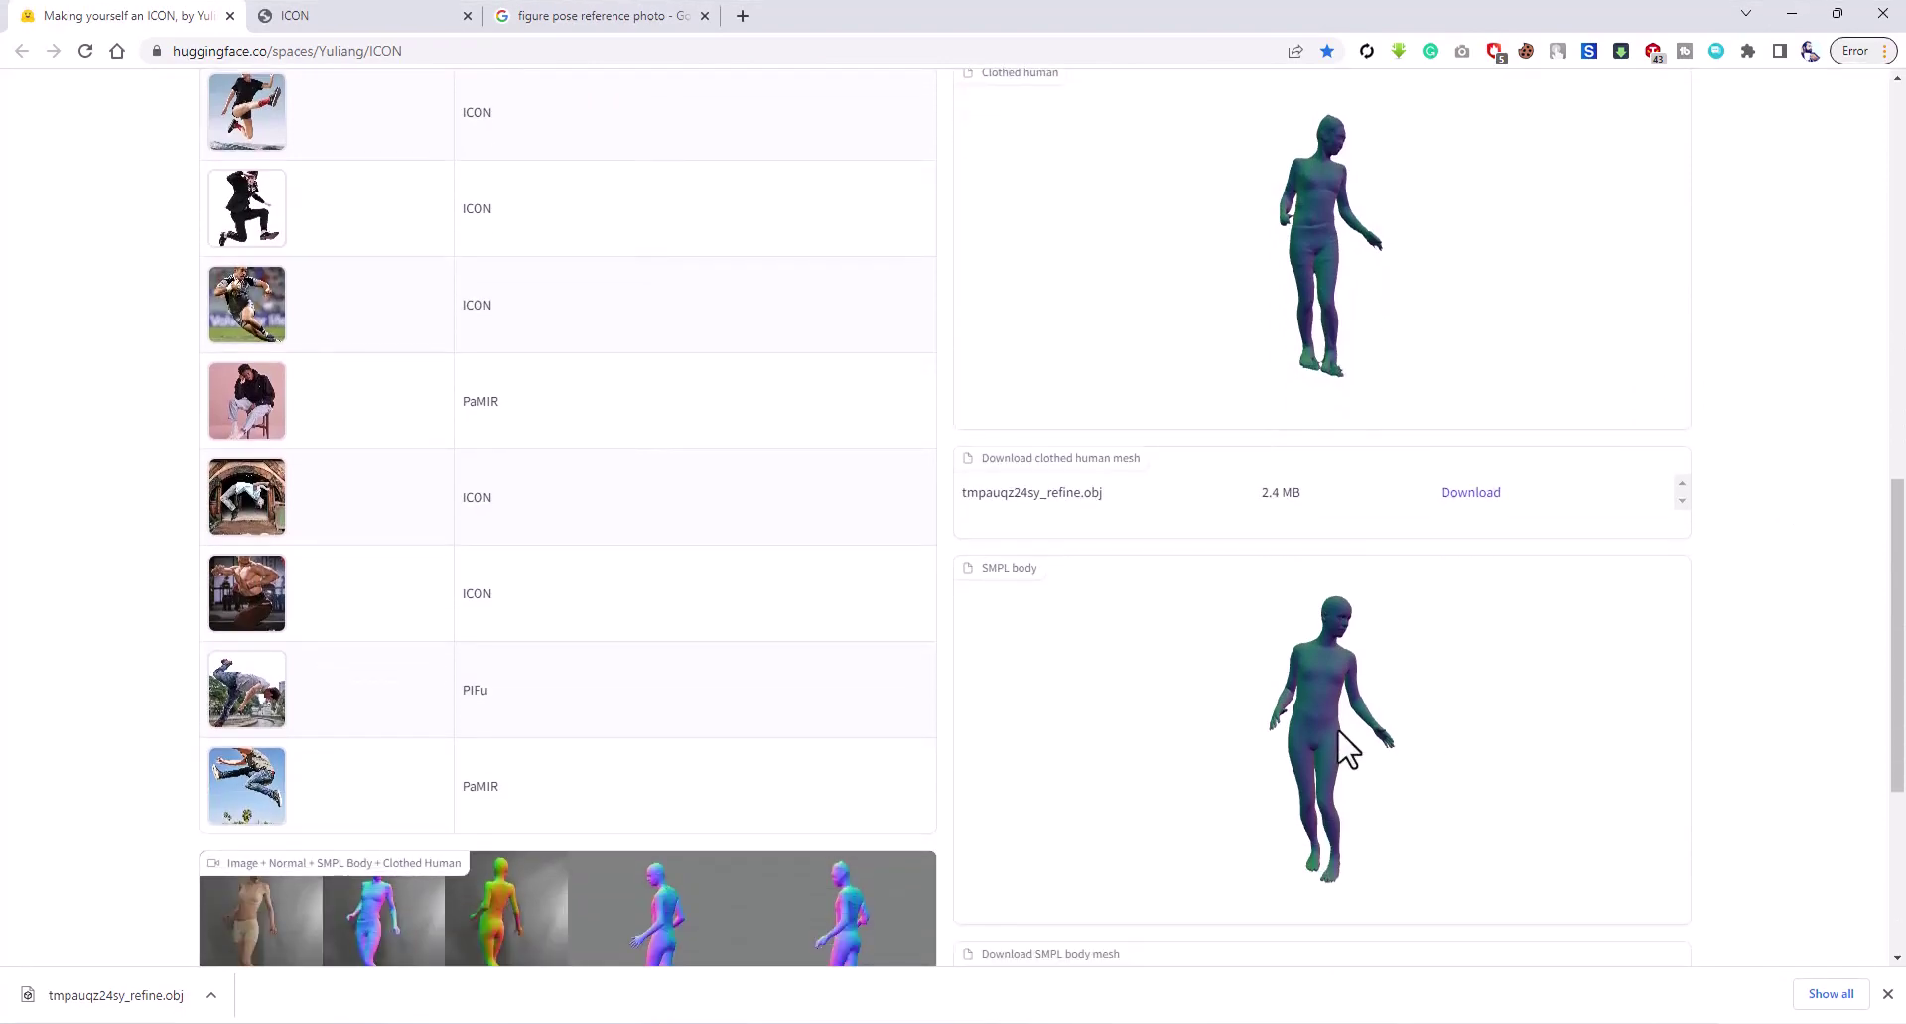
{"action": "left_click_drag", "start_coordinate": [1338, 731], "coordinate": [1353, 633]}
{"action": "scroll", "coordinate": [1344, 630], "scroll_direction": "up", "scroll_amount": 5}
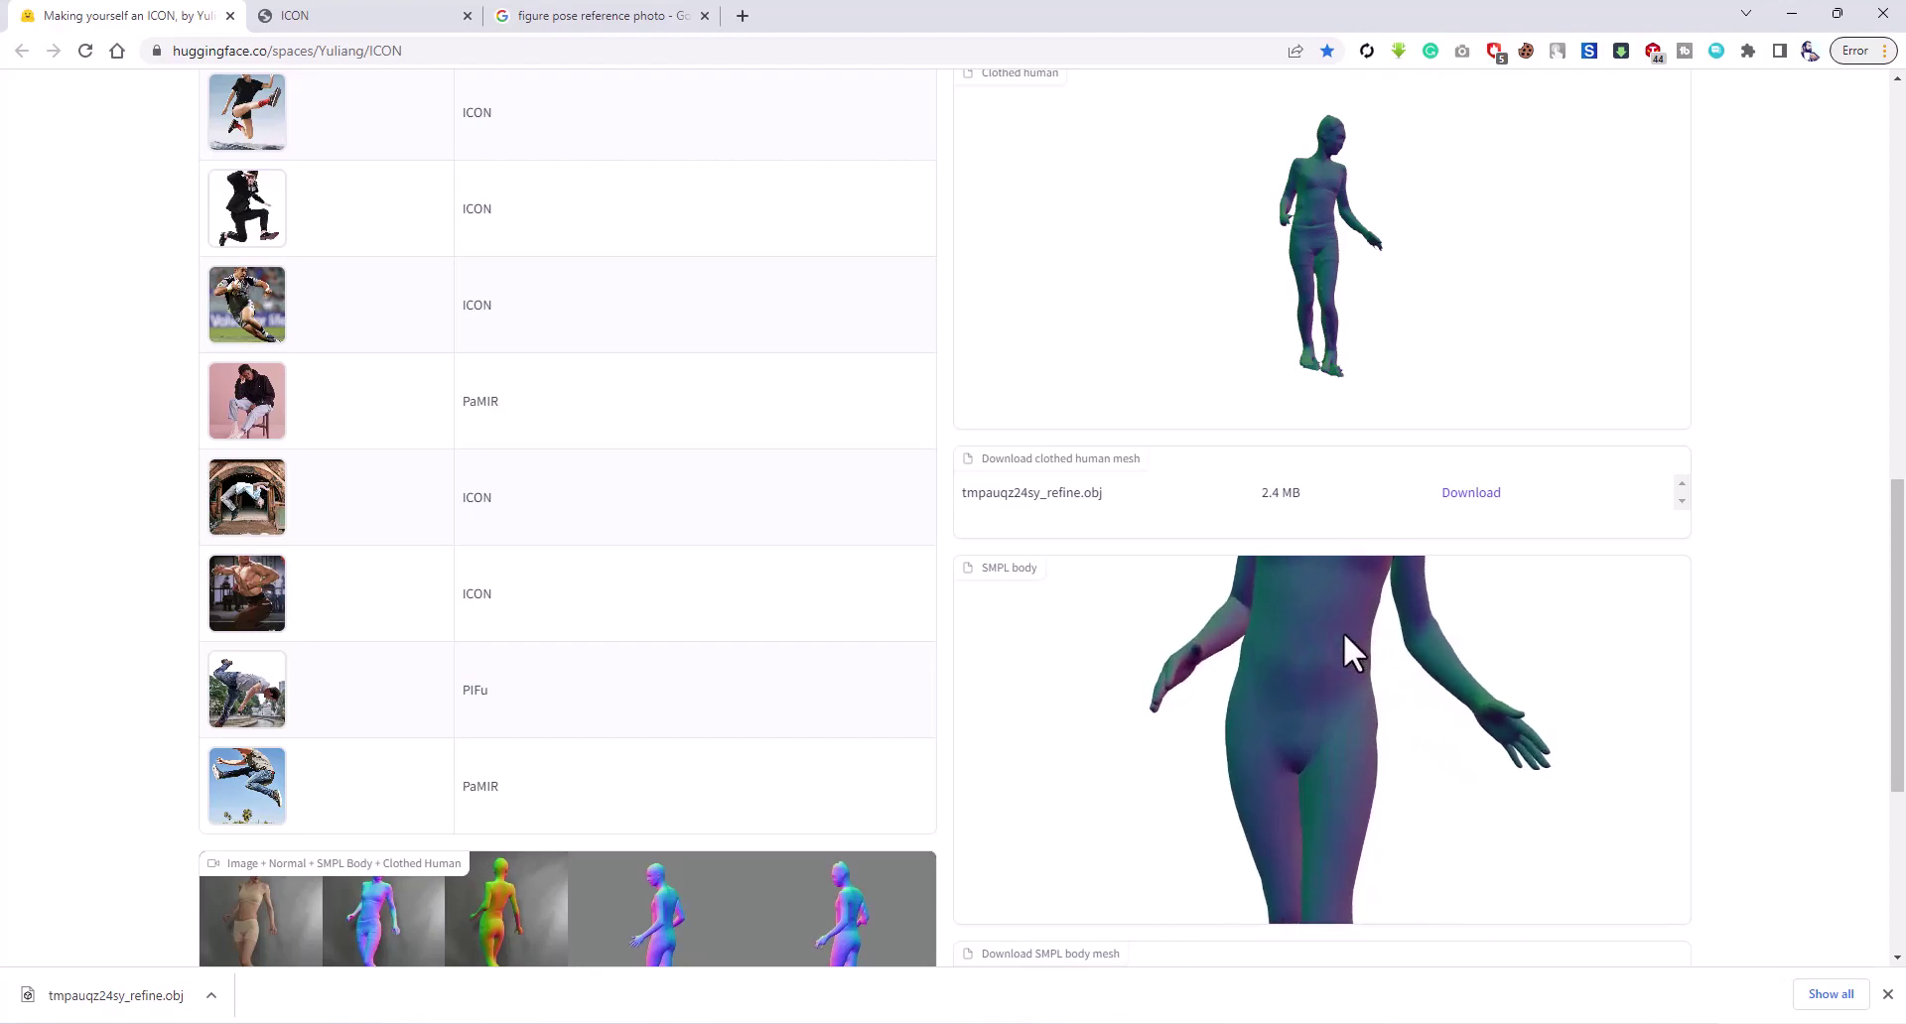
{"action": "scroll", "coordinate": [1343, 631], "scroll_direction": "down", "scroll_amount": 5}
{"action": "left_click_drag", "start_coordinate": [1439, 698], "coordinate": [1400, 821]}
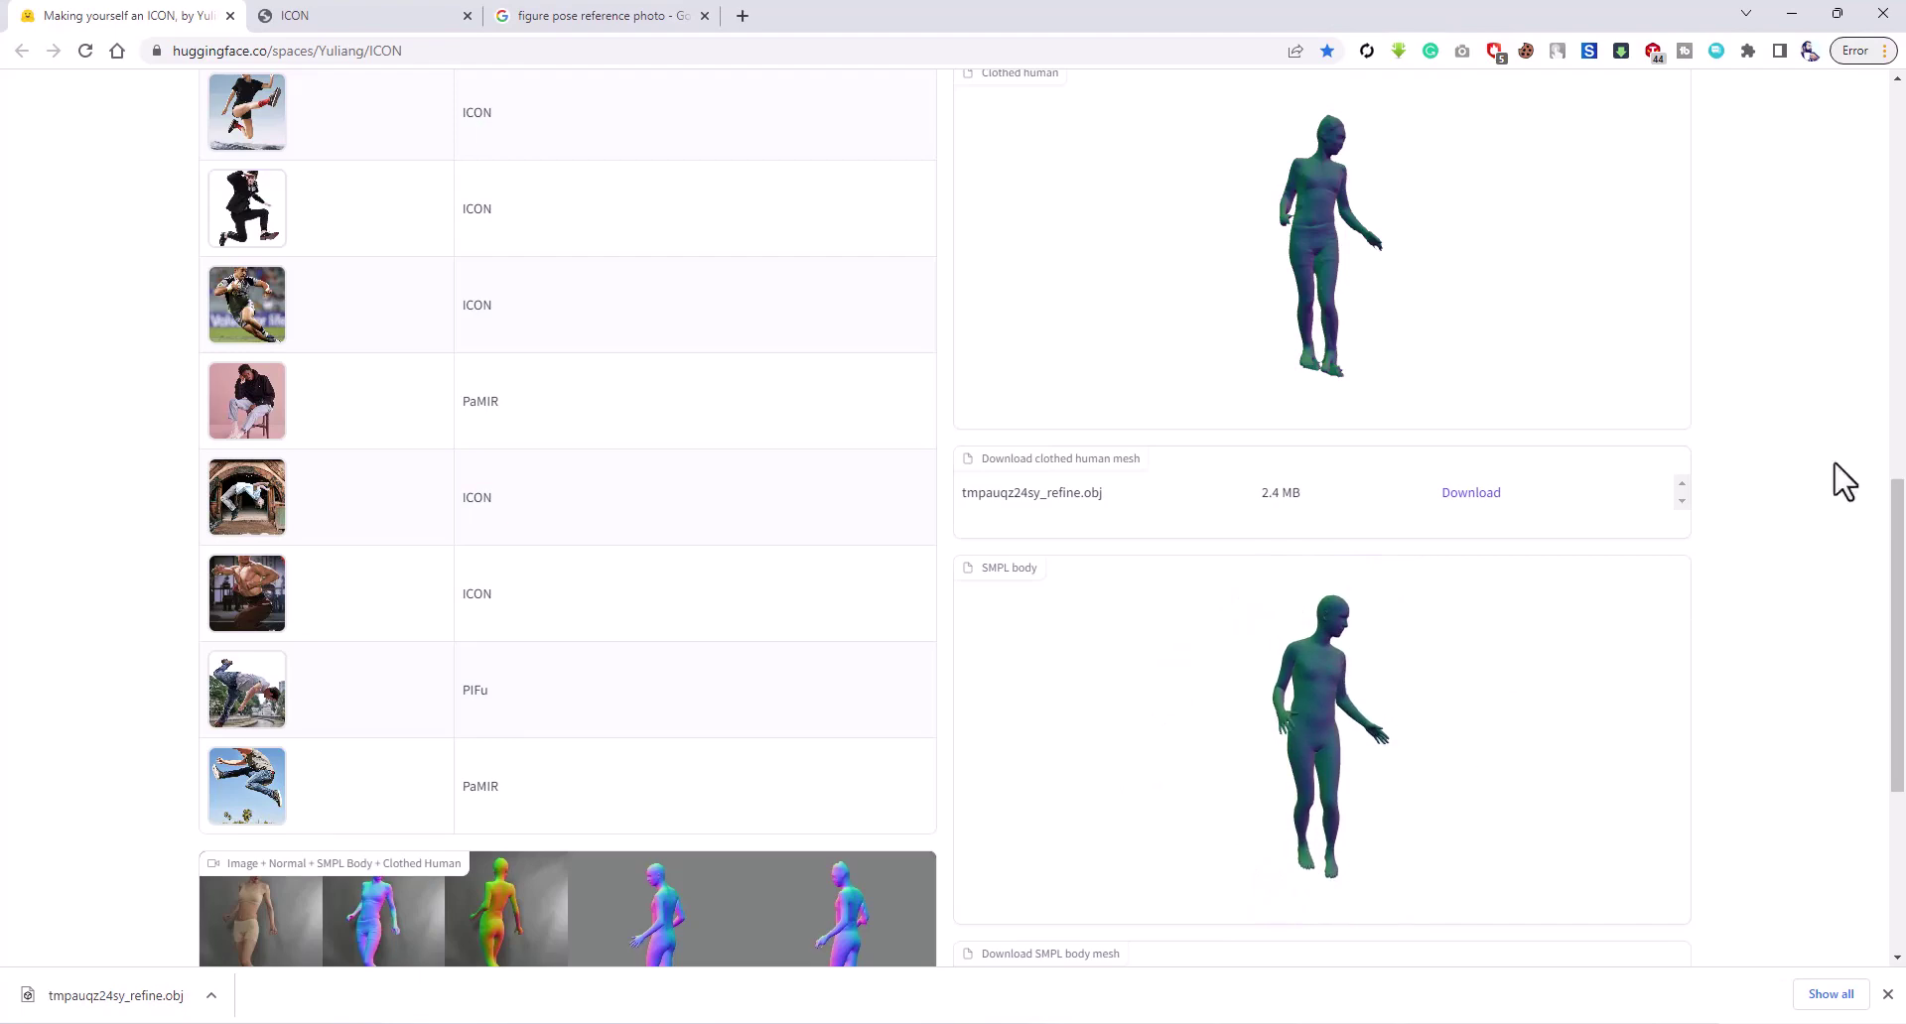
- Download the SMPL params to the Desktop as the NPY file tmpauqz24sy_smpl
{"action": "scroll", "coordinate": [1832, 517], "scroll_direction": "down", "scroll_amount": 2}
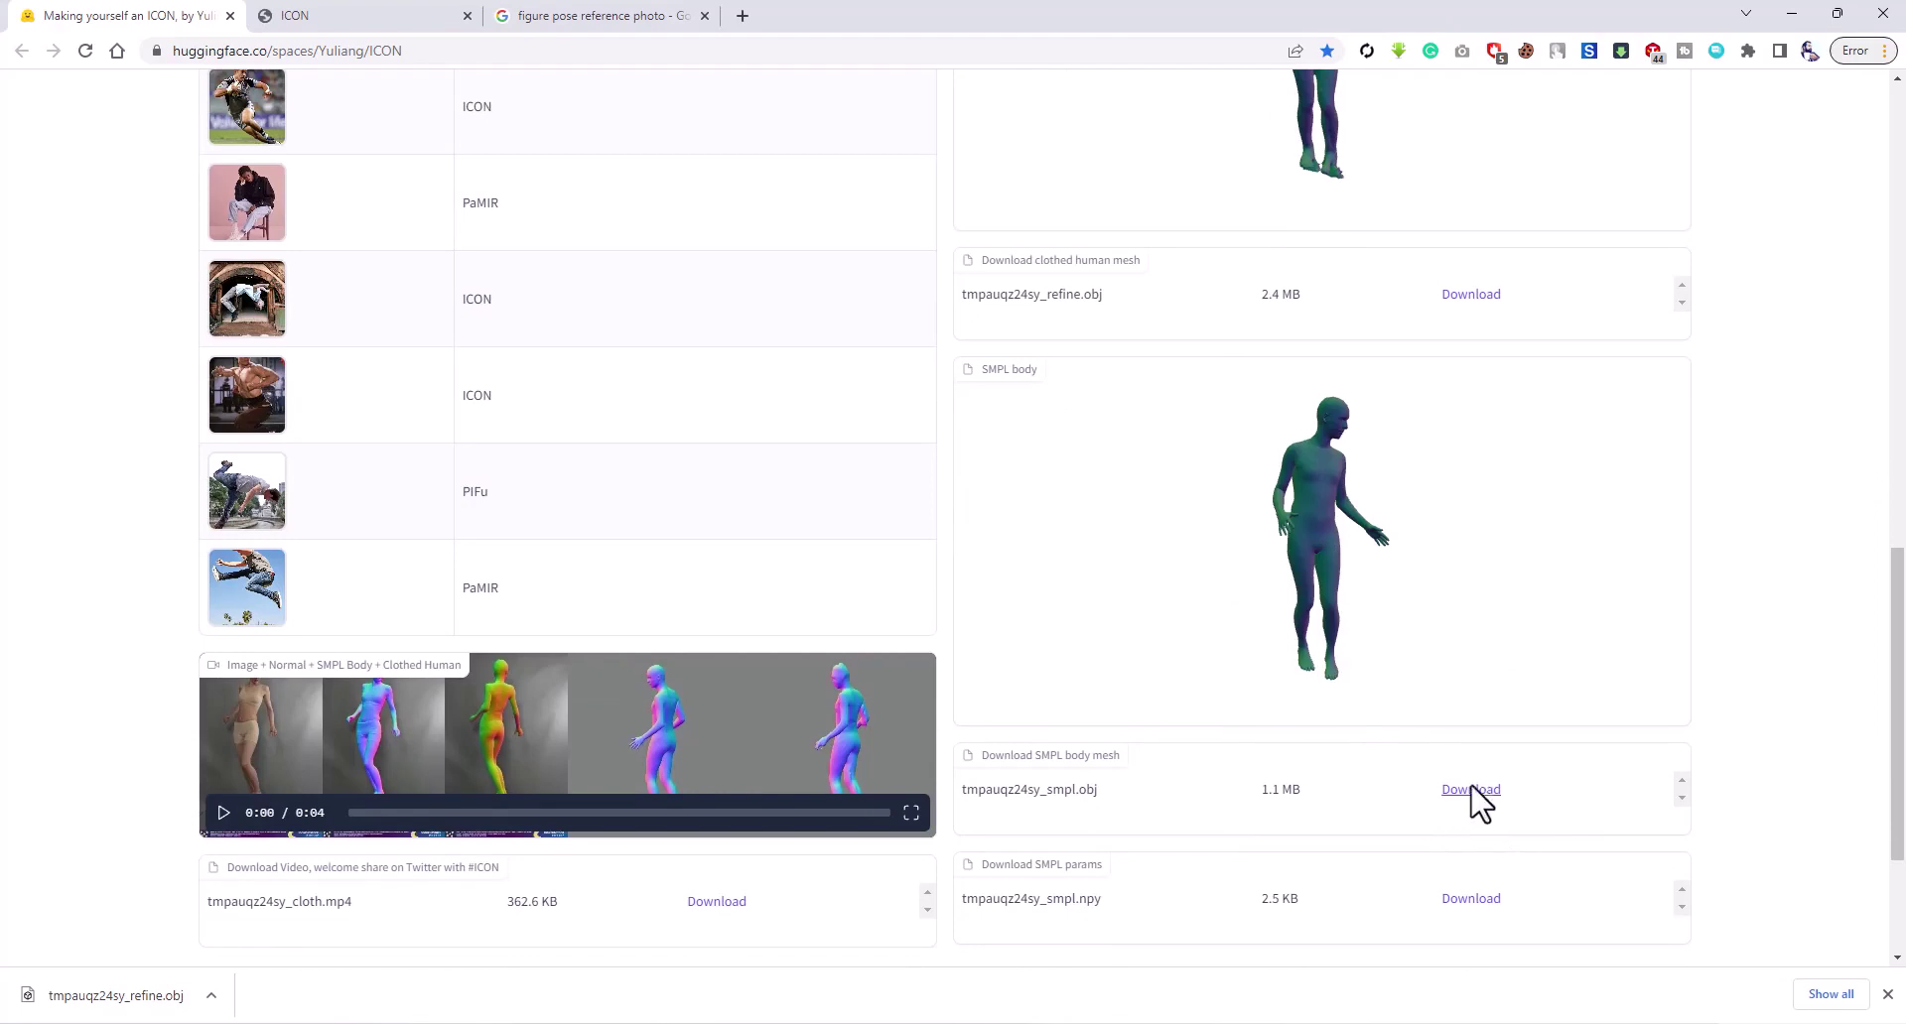
{"action": "left_click", "coordinate": [1483, 901]}
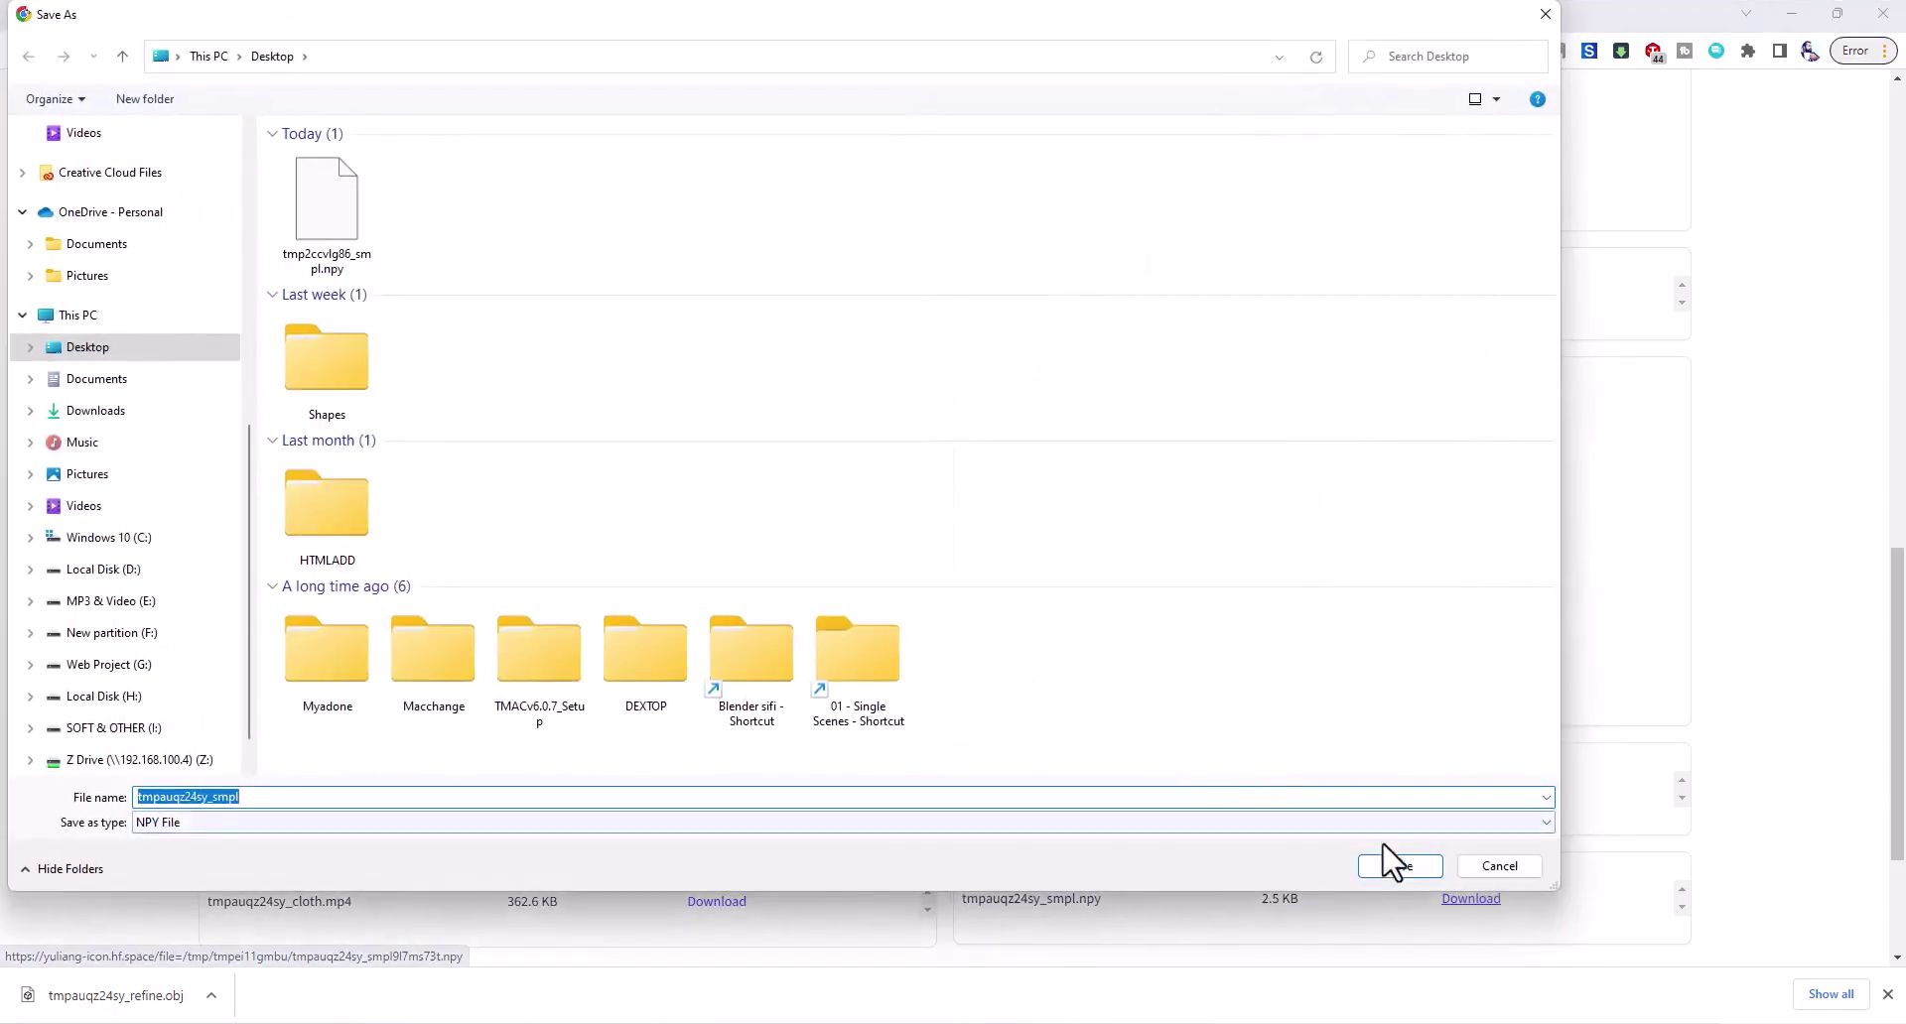
{"action": "left_click", "coordinate": [1398, 865]}
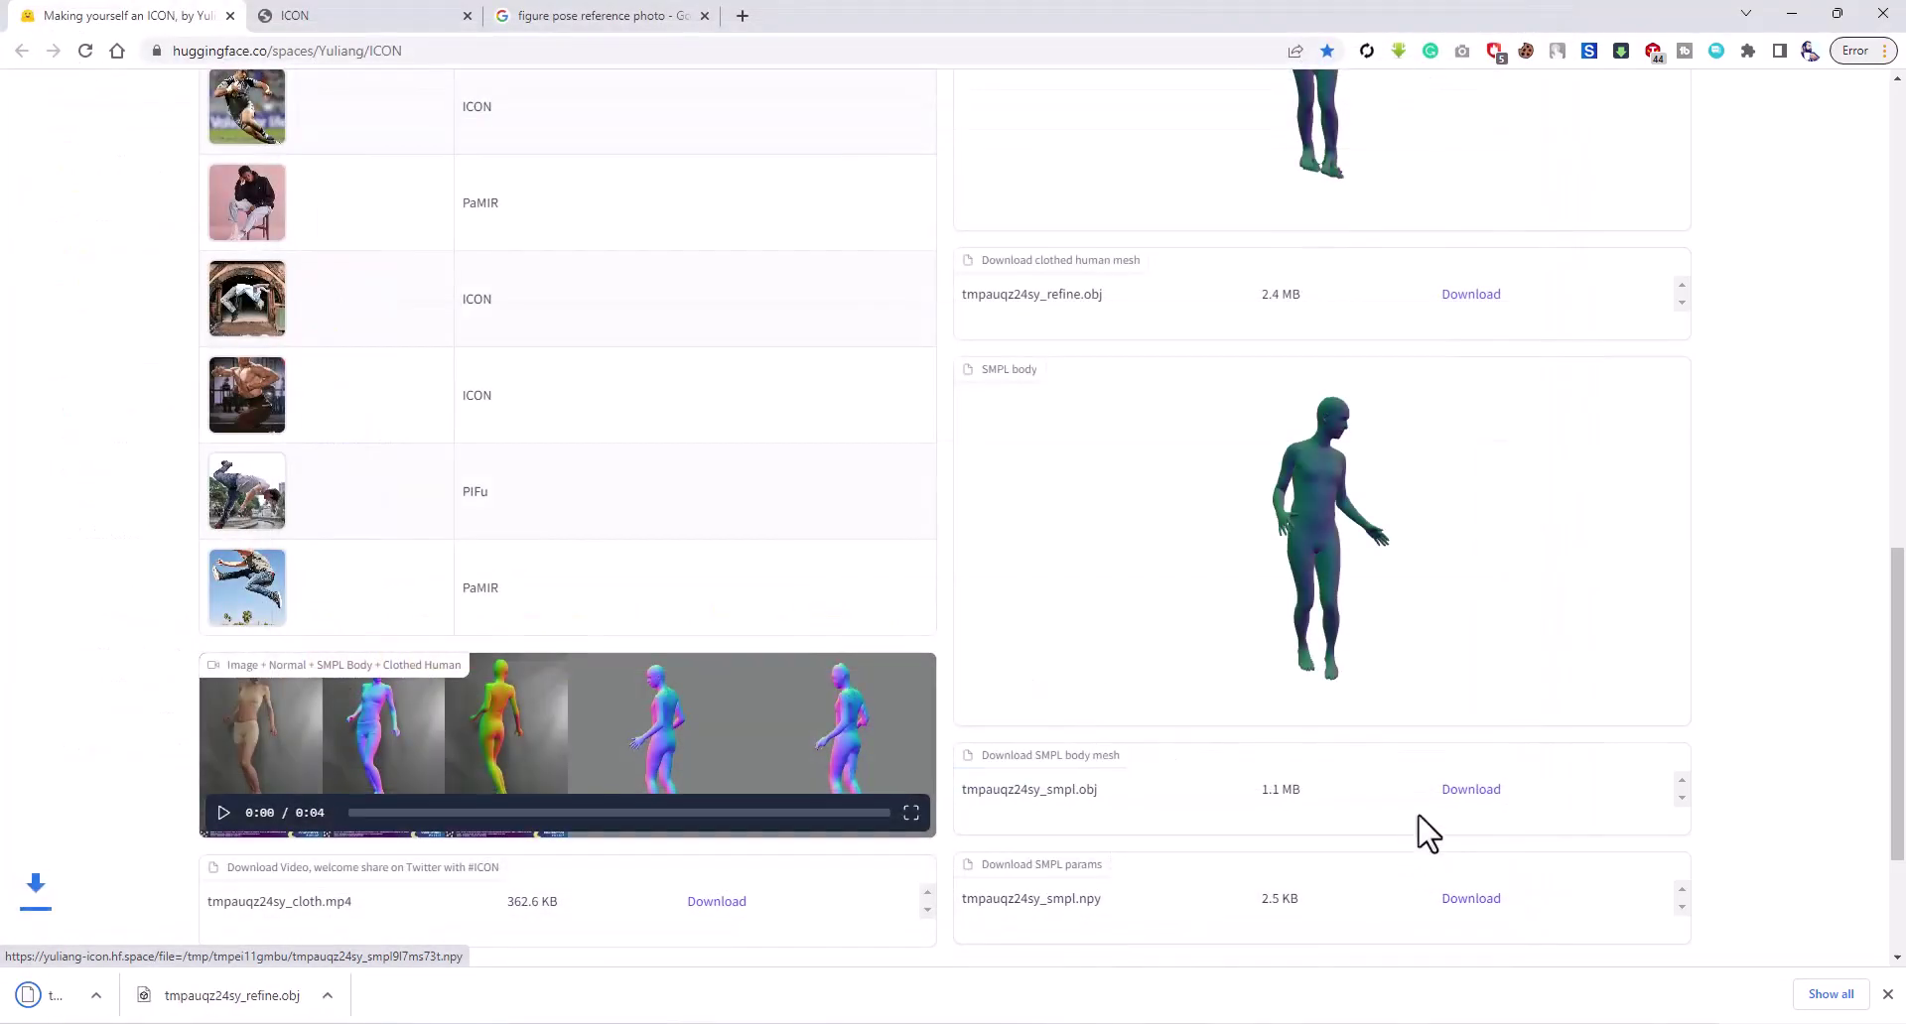
- Play the generated reconstruction video and review the results on the page back up to the input image
{"action": "scroll", "coordinate": [1707, 633], "scroll_direction": "down", "scroll_amount": 1}
{"action": "scroll", "coordinate": [157, 584], "scroll_direction": "down", "scroll_amount": 2}
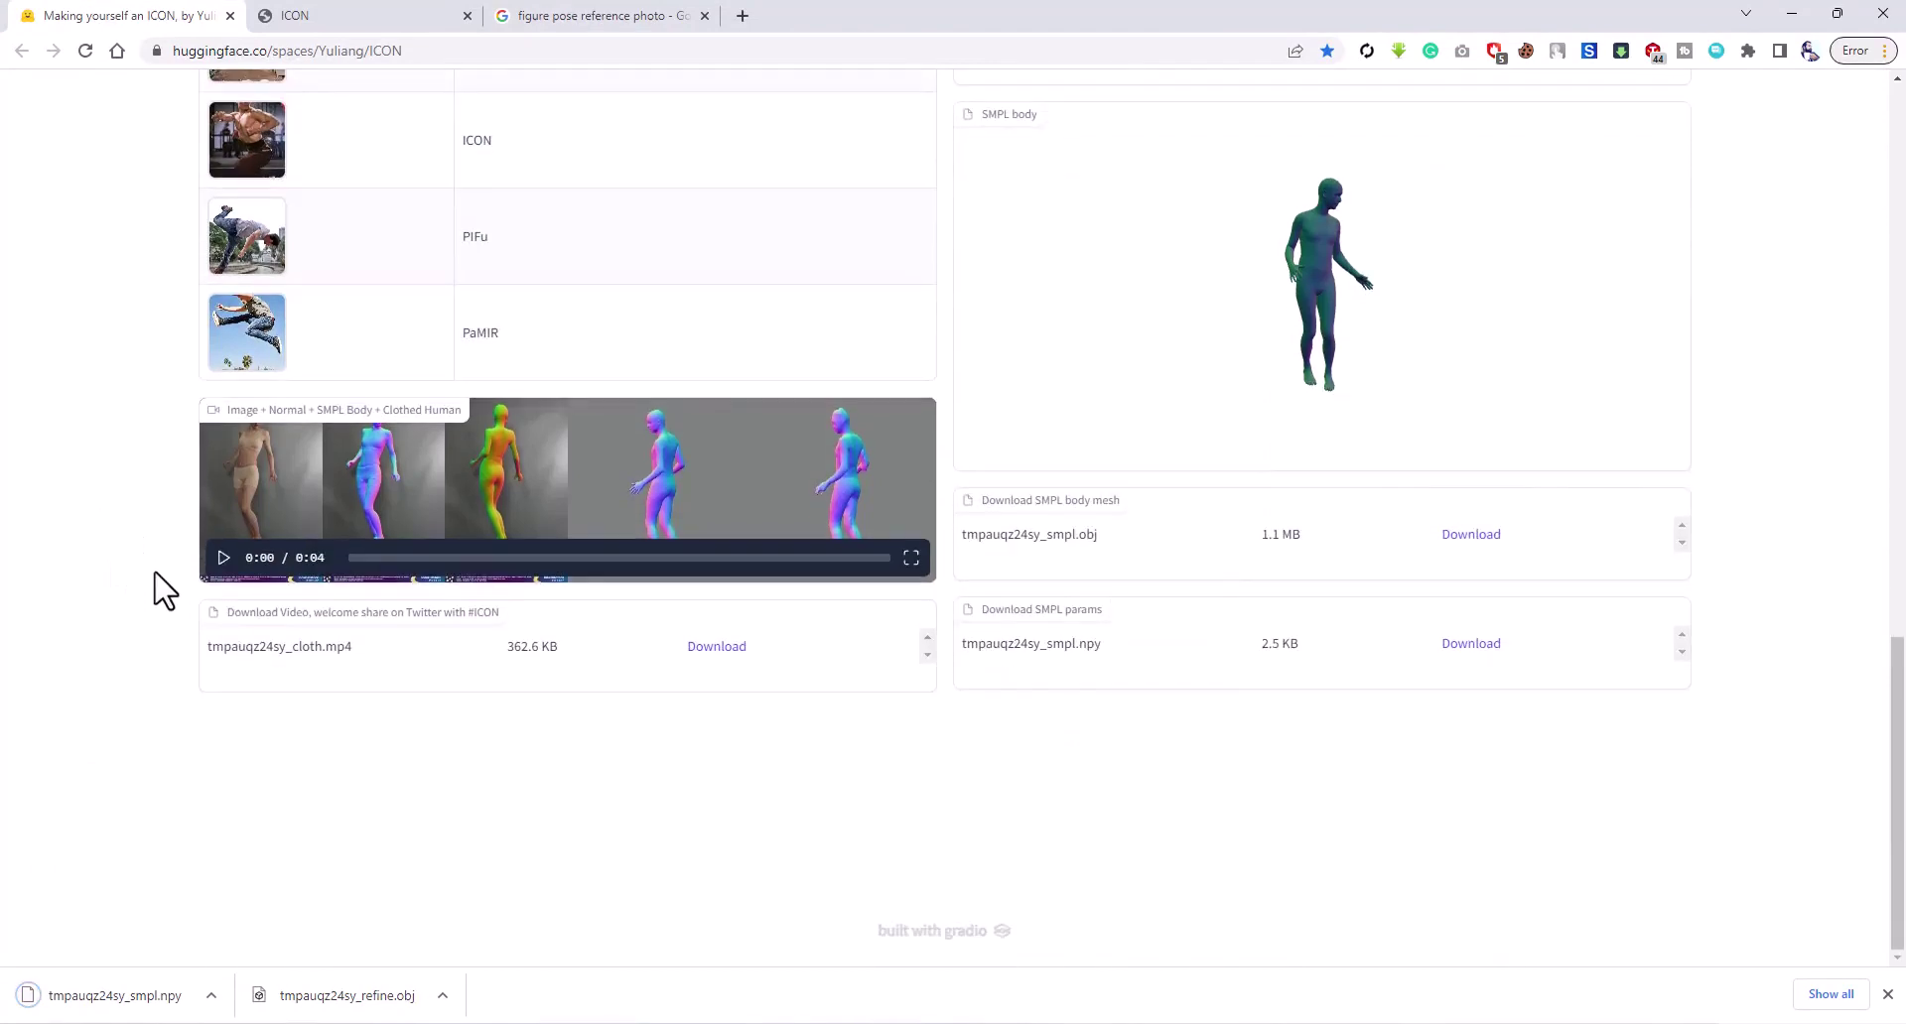
{"action": "double_click", "coordinate": [201, 746]}
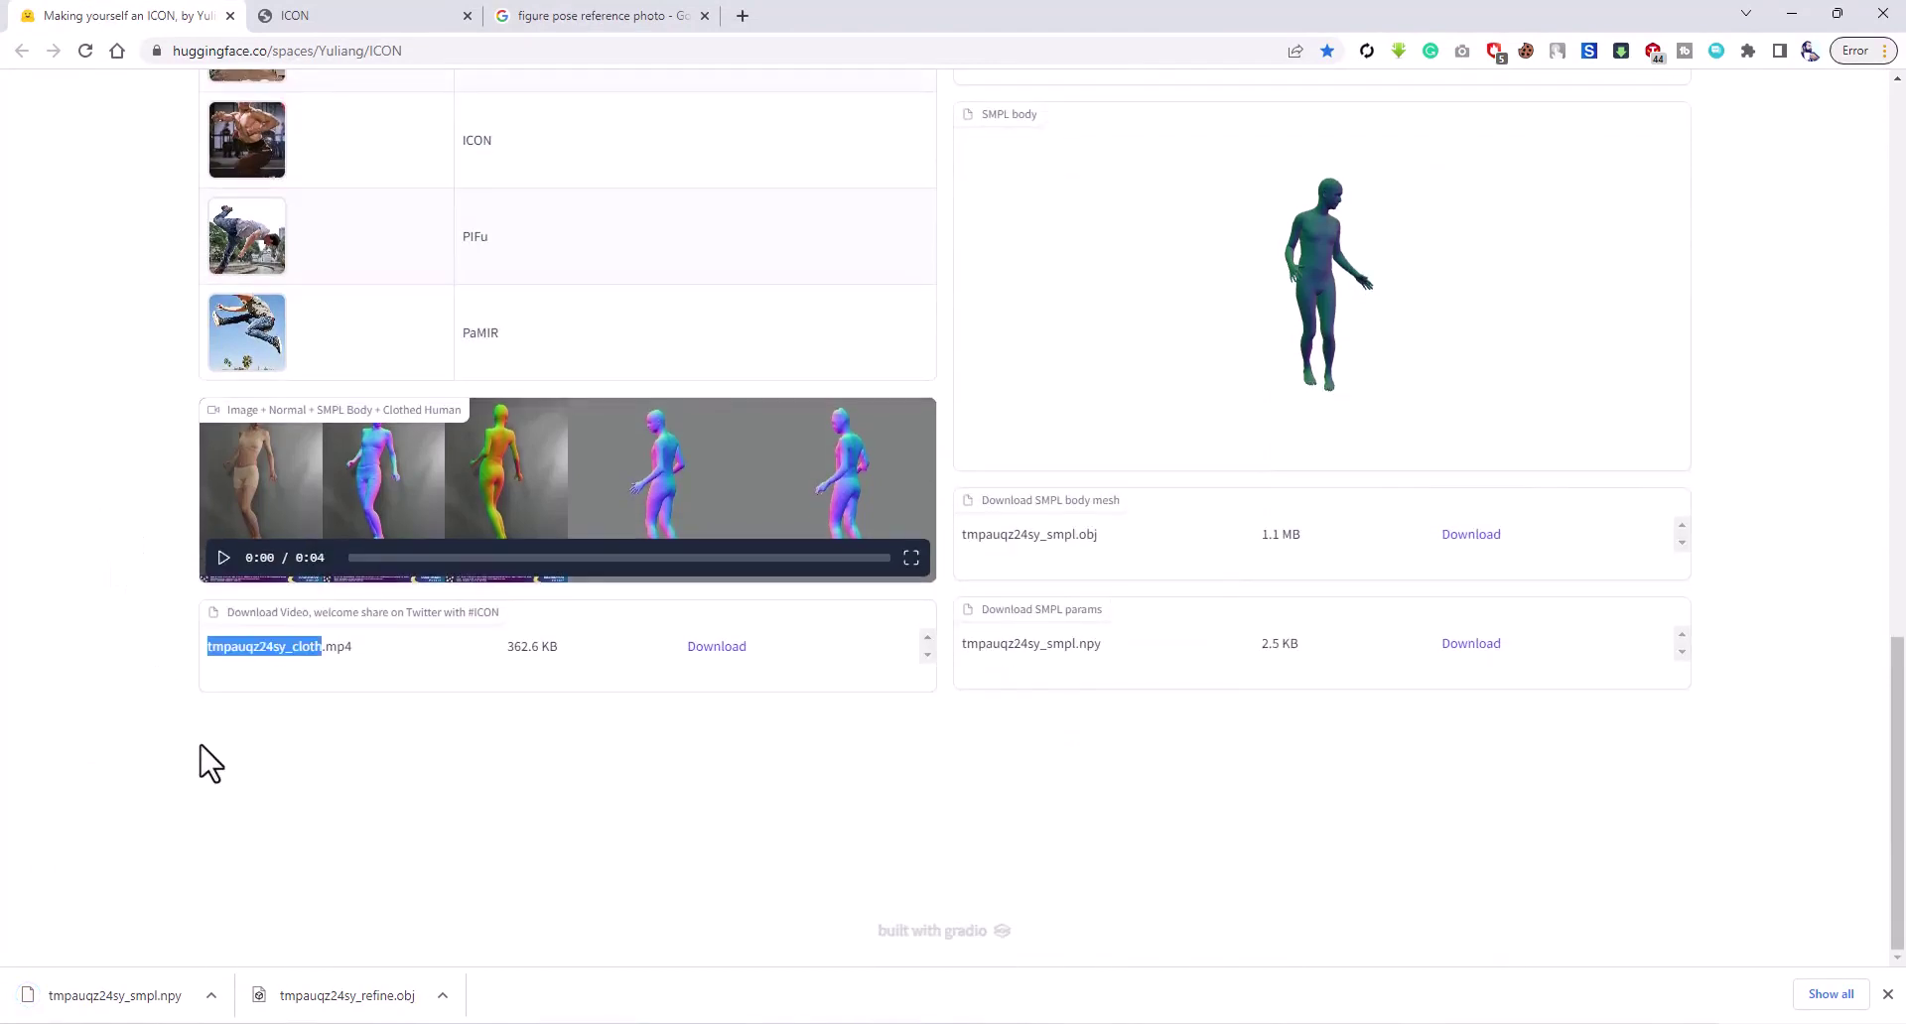
{"action": "left_click", "coordinate": [223, 557]}
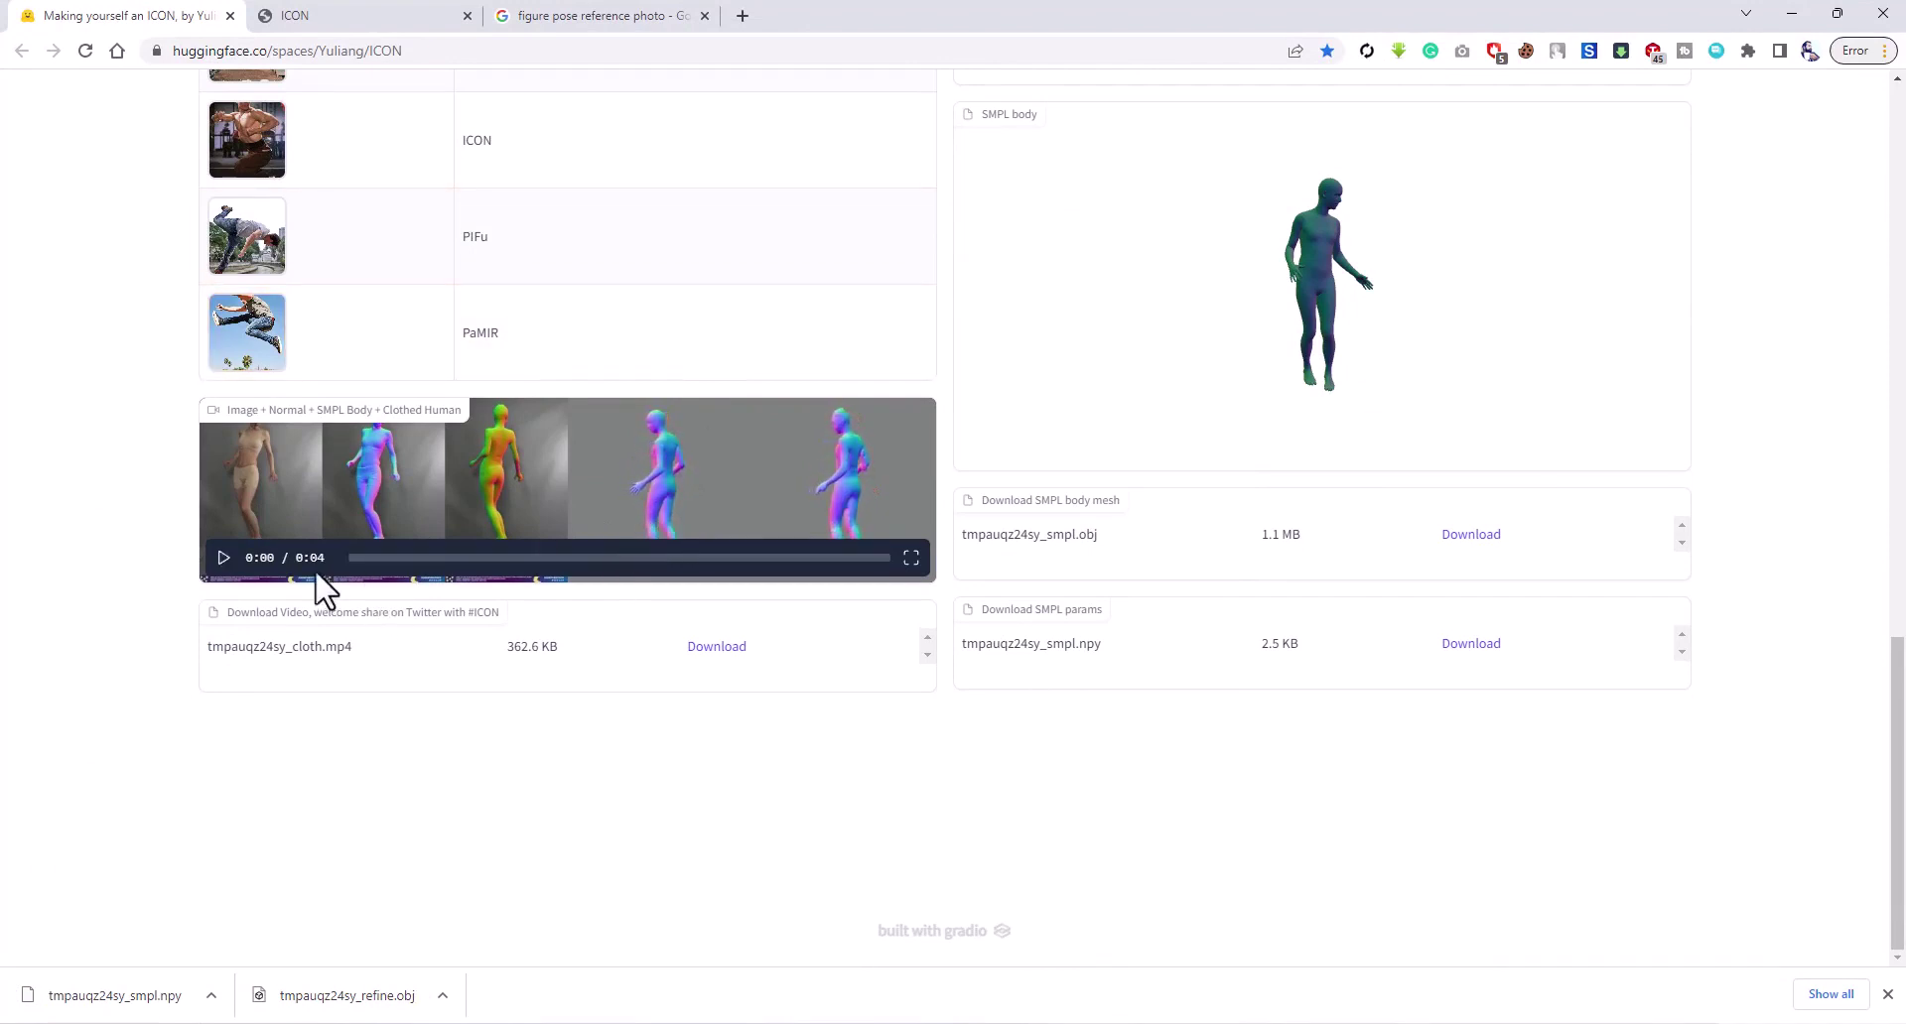
{"action": "left_click", "coordinate": [223, 557]}
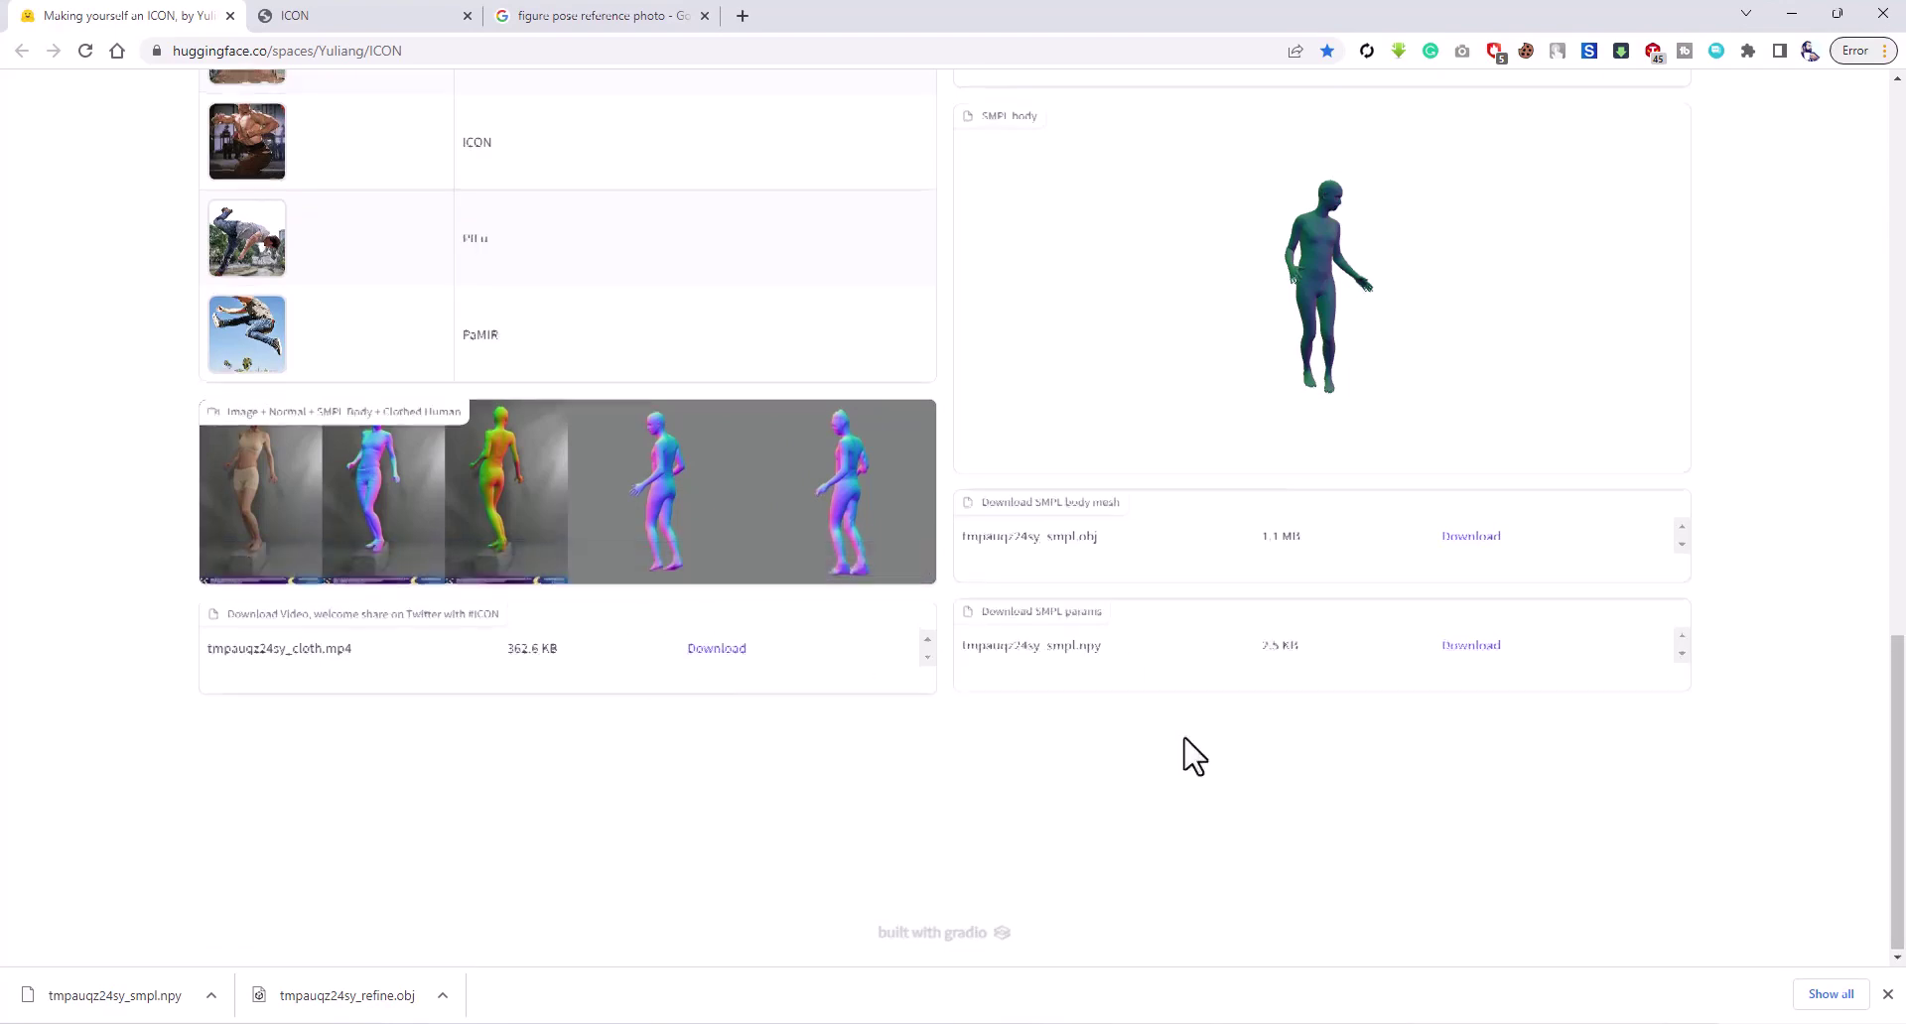
{"action": "scroll", "coordinate": [1187, 754], "scroll_direction": "up", "scroll_amount": 3}
{"action": "scroll", "coordinate": [1109, 675], "scroll_direction": "up", "scroll_amount": 3}
{"action": "scroll", "coordinate": [1804, 566], "scroll_direction": "up", "scroll_amount": 7}
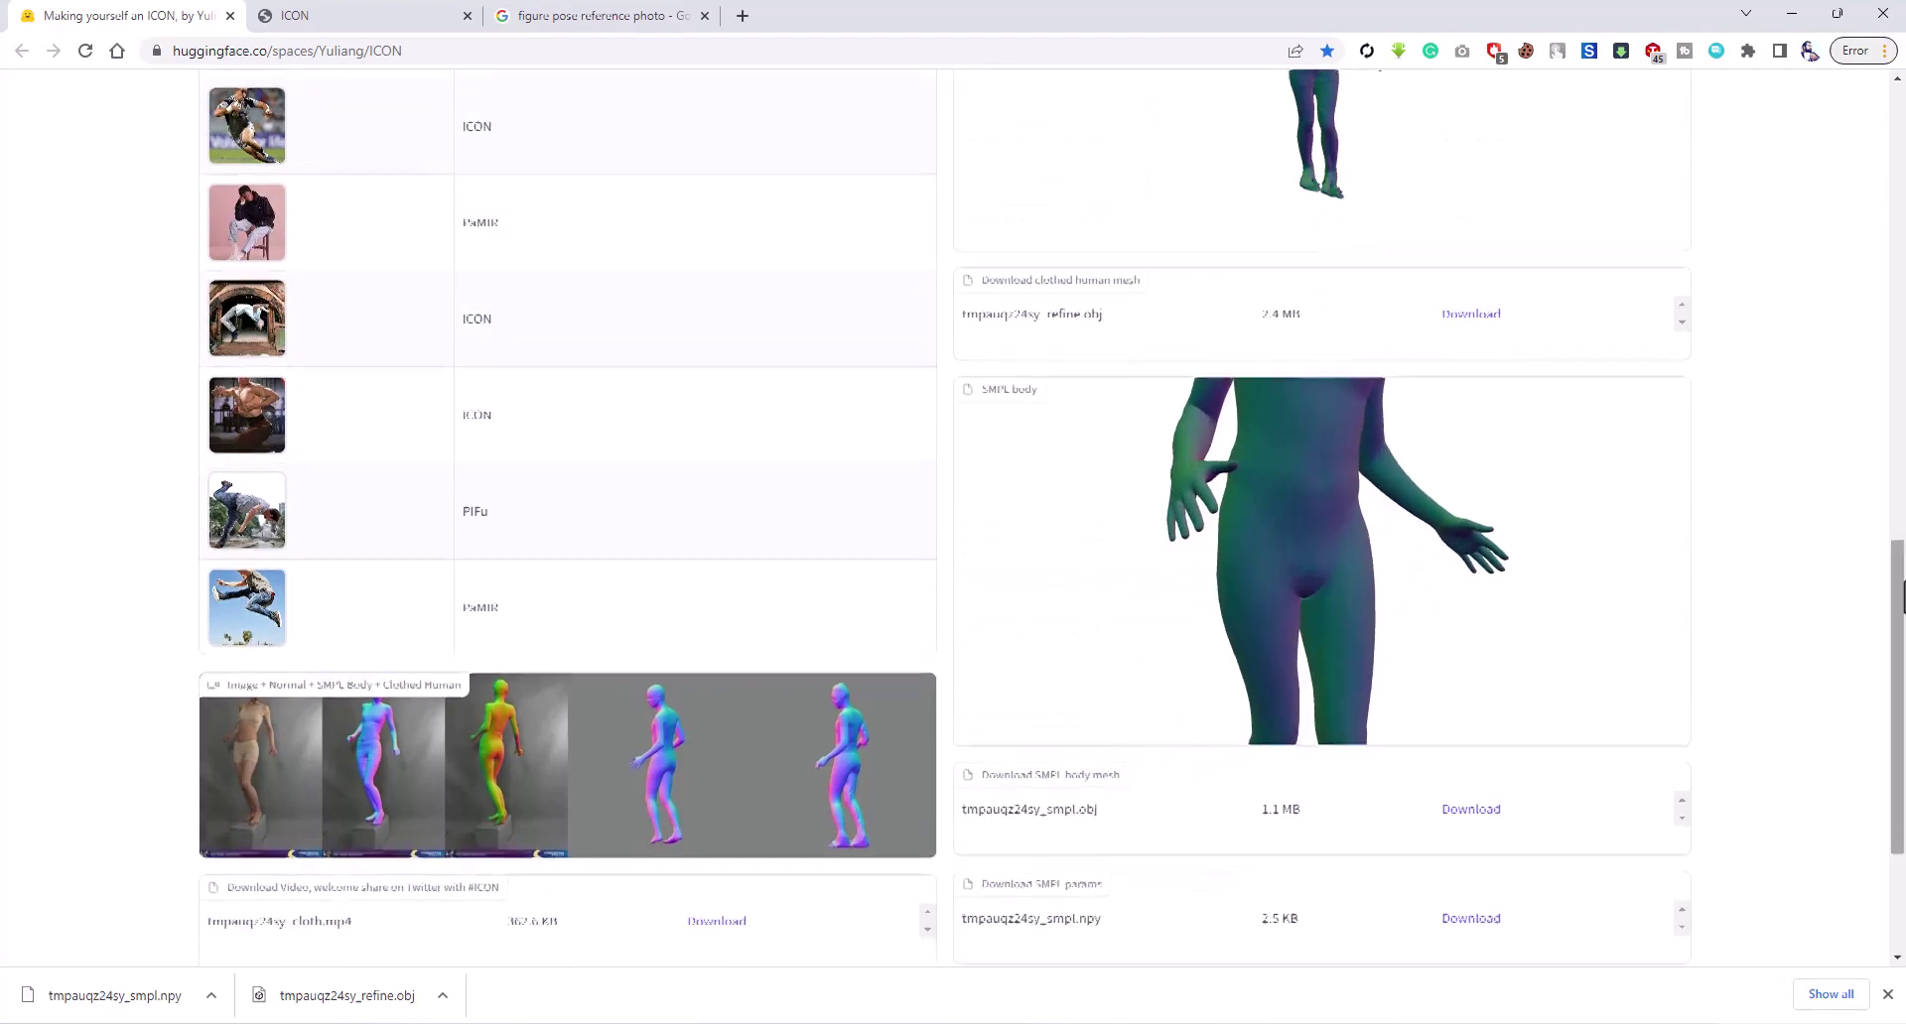
{"action": "scroll", "coordinate": [1813, 568], "scroll_direction": "up", "scroll_amount": 5}
{"action": "scroll", "coordinate": [1732, 562], "scroll_direction": "down", "scroll_amount": 2}
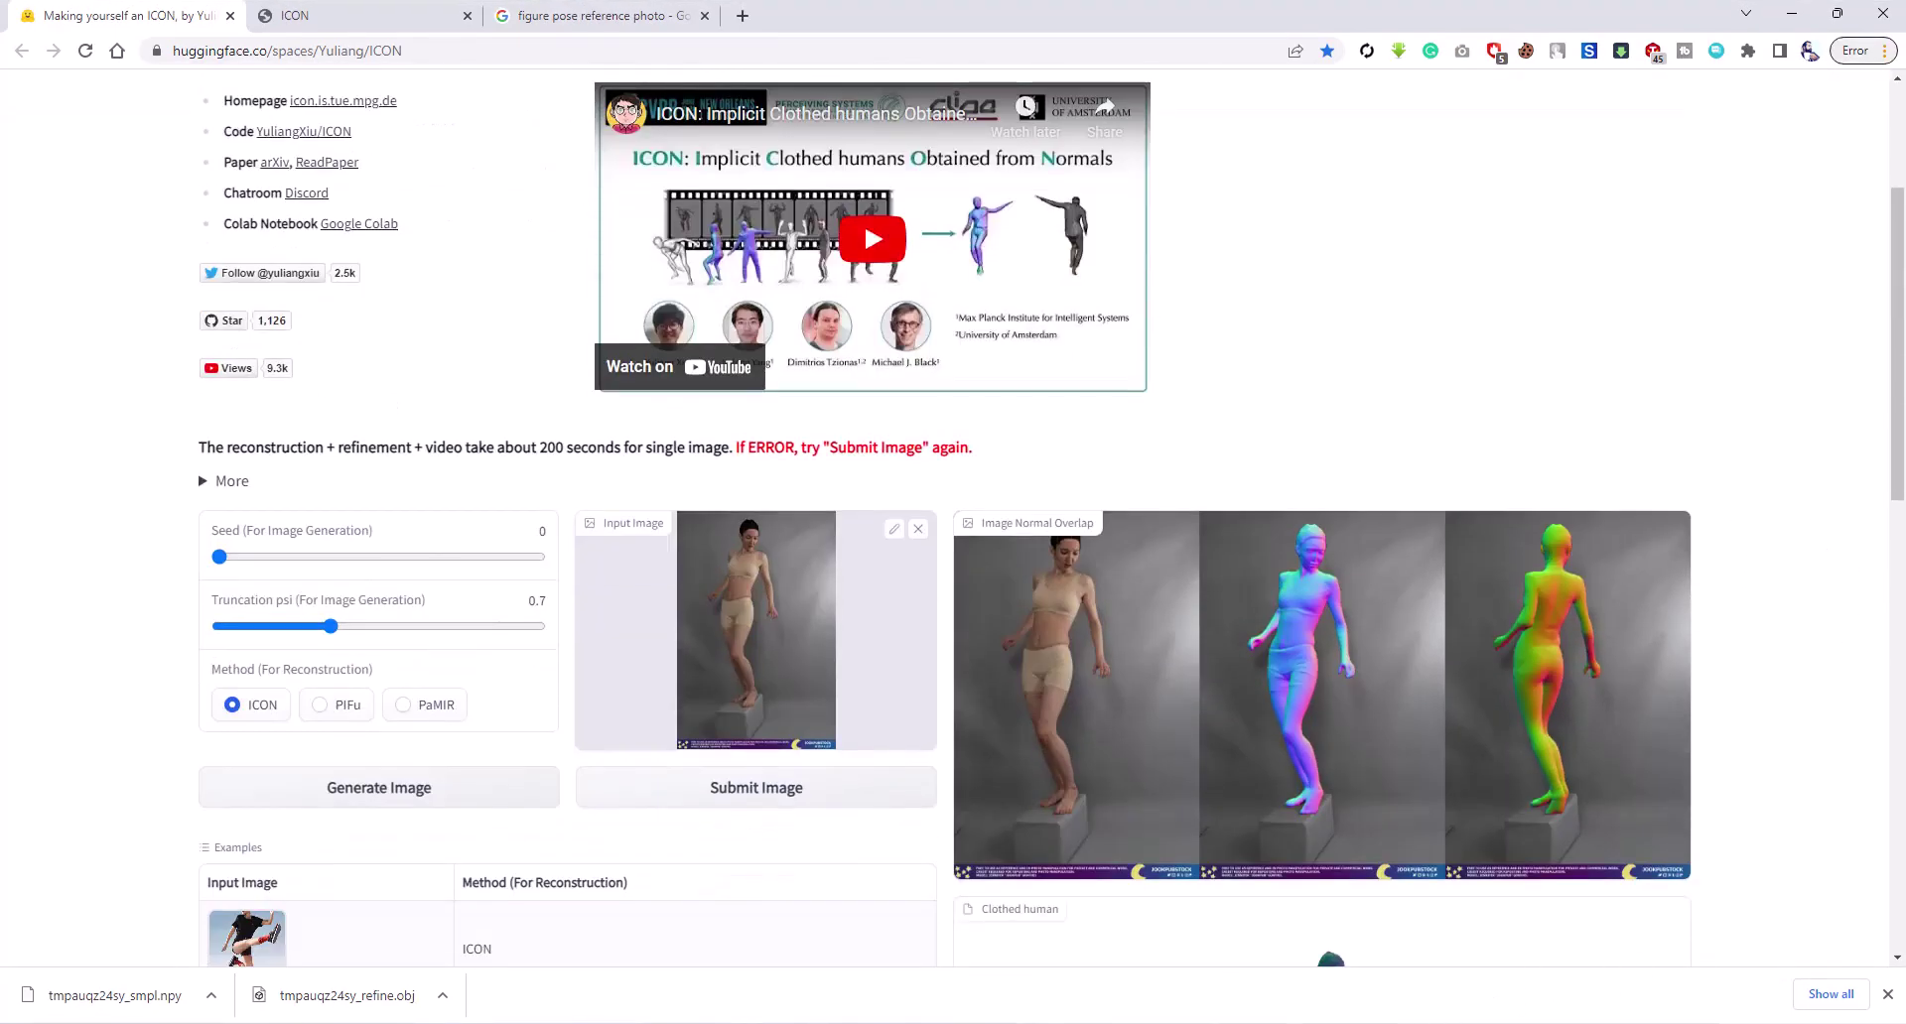
- Switch to Blender and close the open Wavefront import file window
{"action": "left_click", "coordinate": [1303, 1023]}
{"action": "left_click", "coordinate": [1191, 943]}
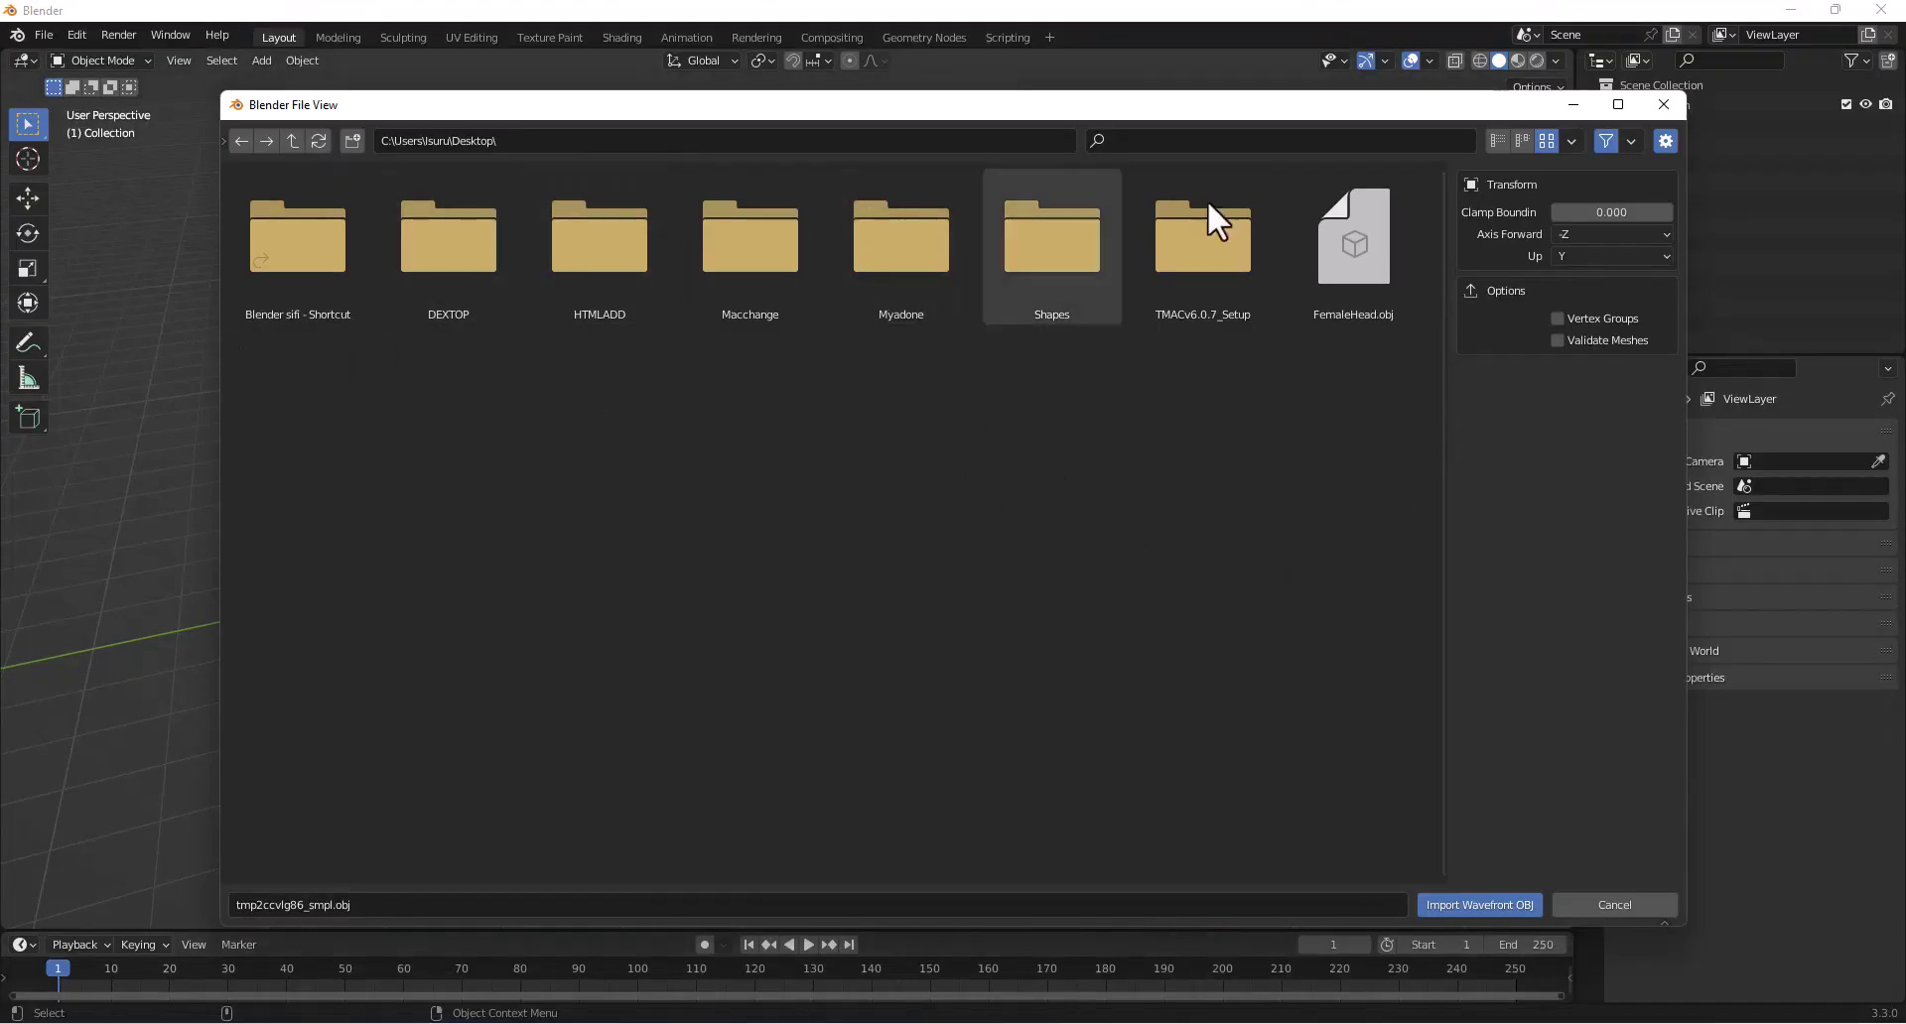
{"action": "left_click", "coordinate": [1664, 105]}
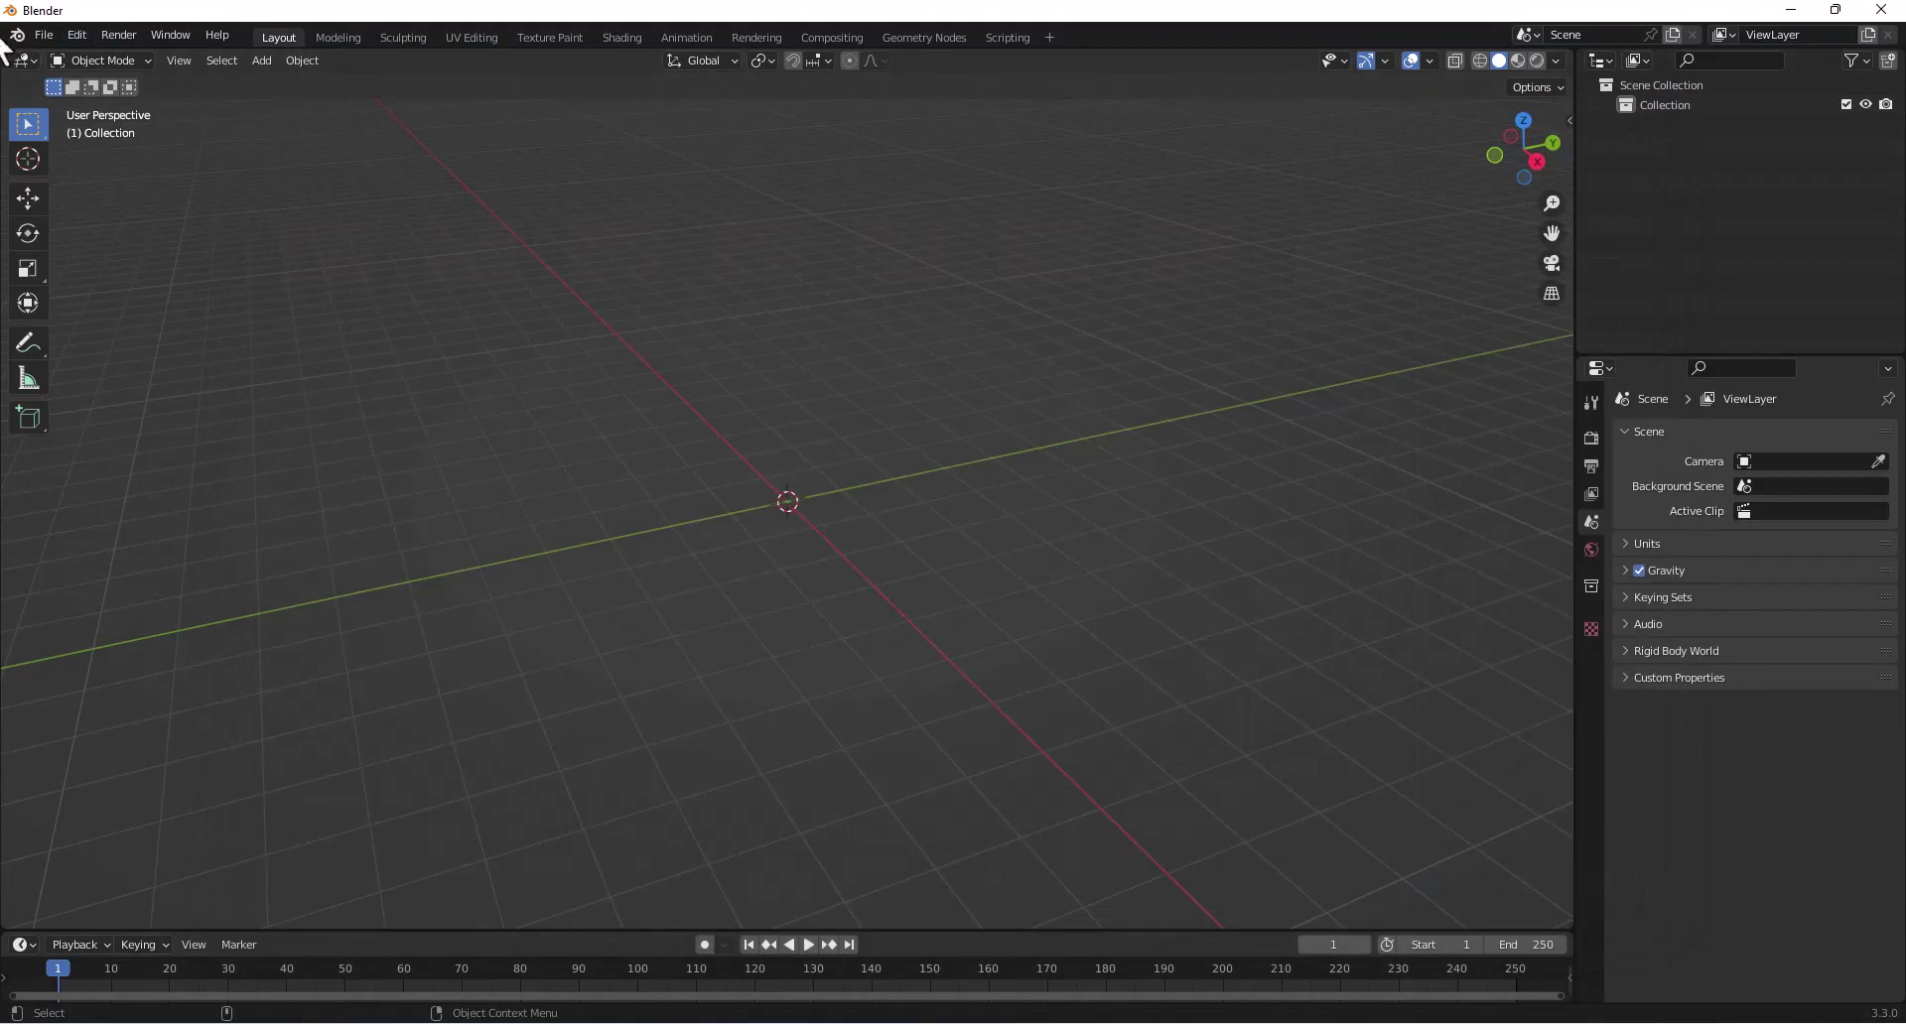
- Import the Wavefront file tmpauqz24sy_refine.obj from the Desktop into the empty scene
{"action": "left_click", "coordinate": [42, 40]}
{"action": "mouse_move", "coordinate": [106, 302]}
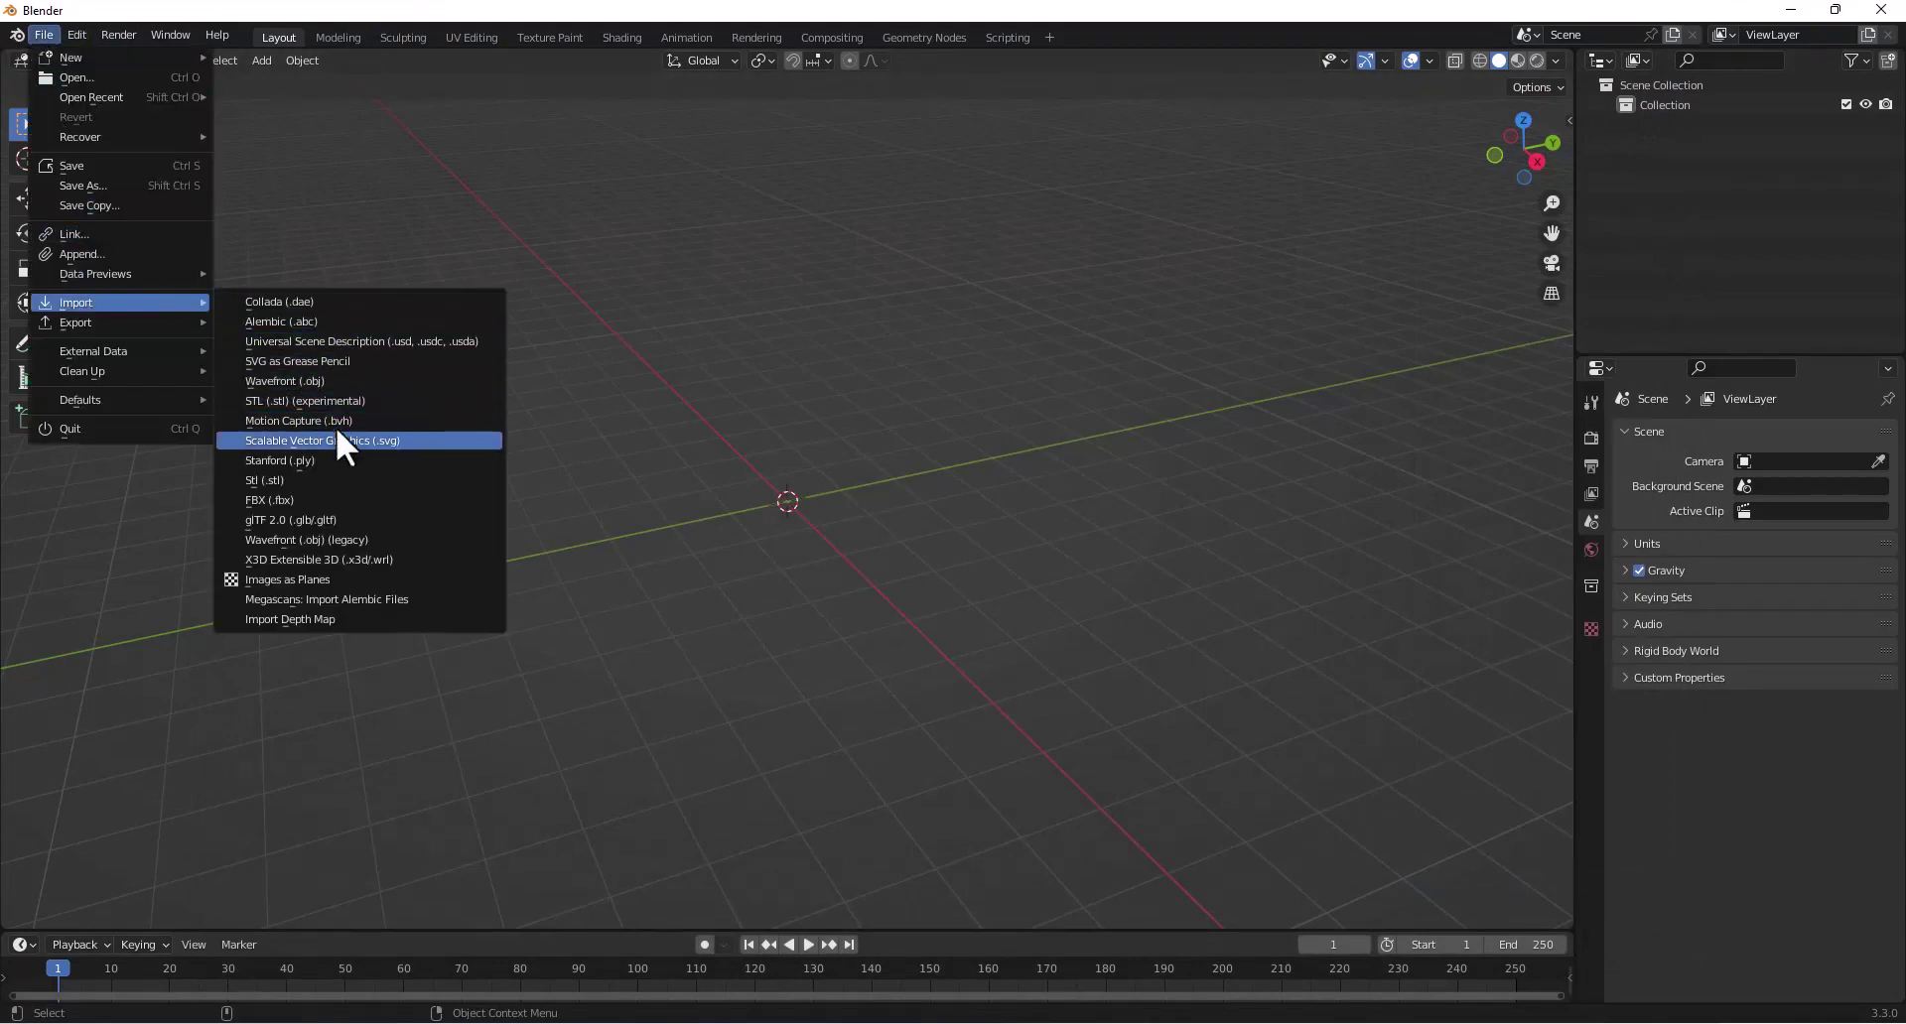
{"action": "left_click", "coordinate": [317, 383]}
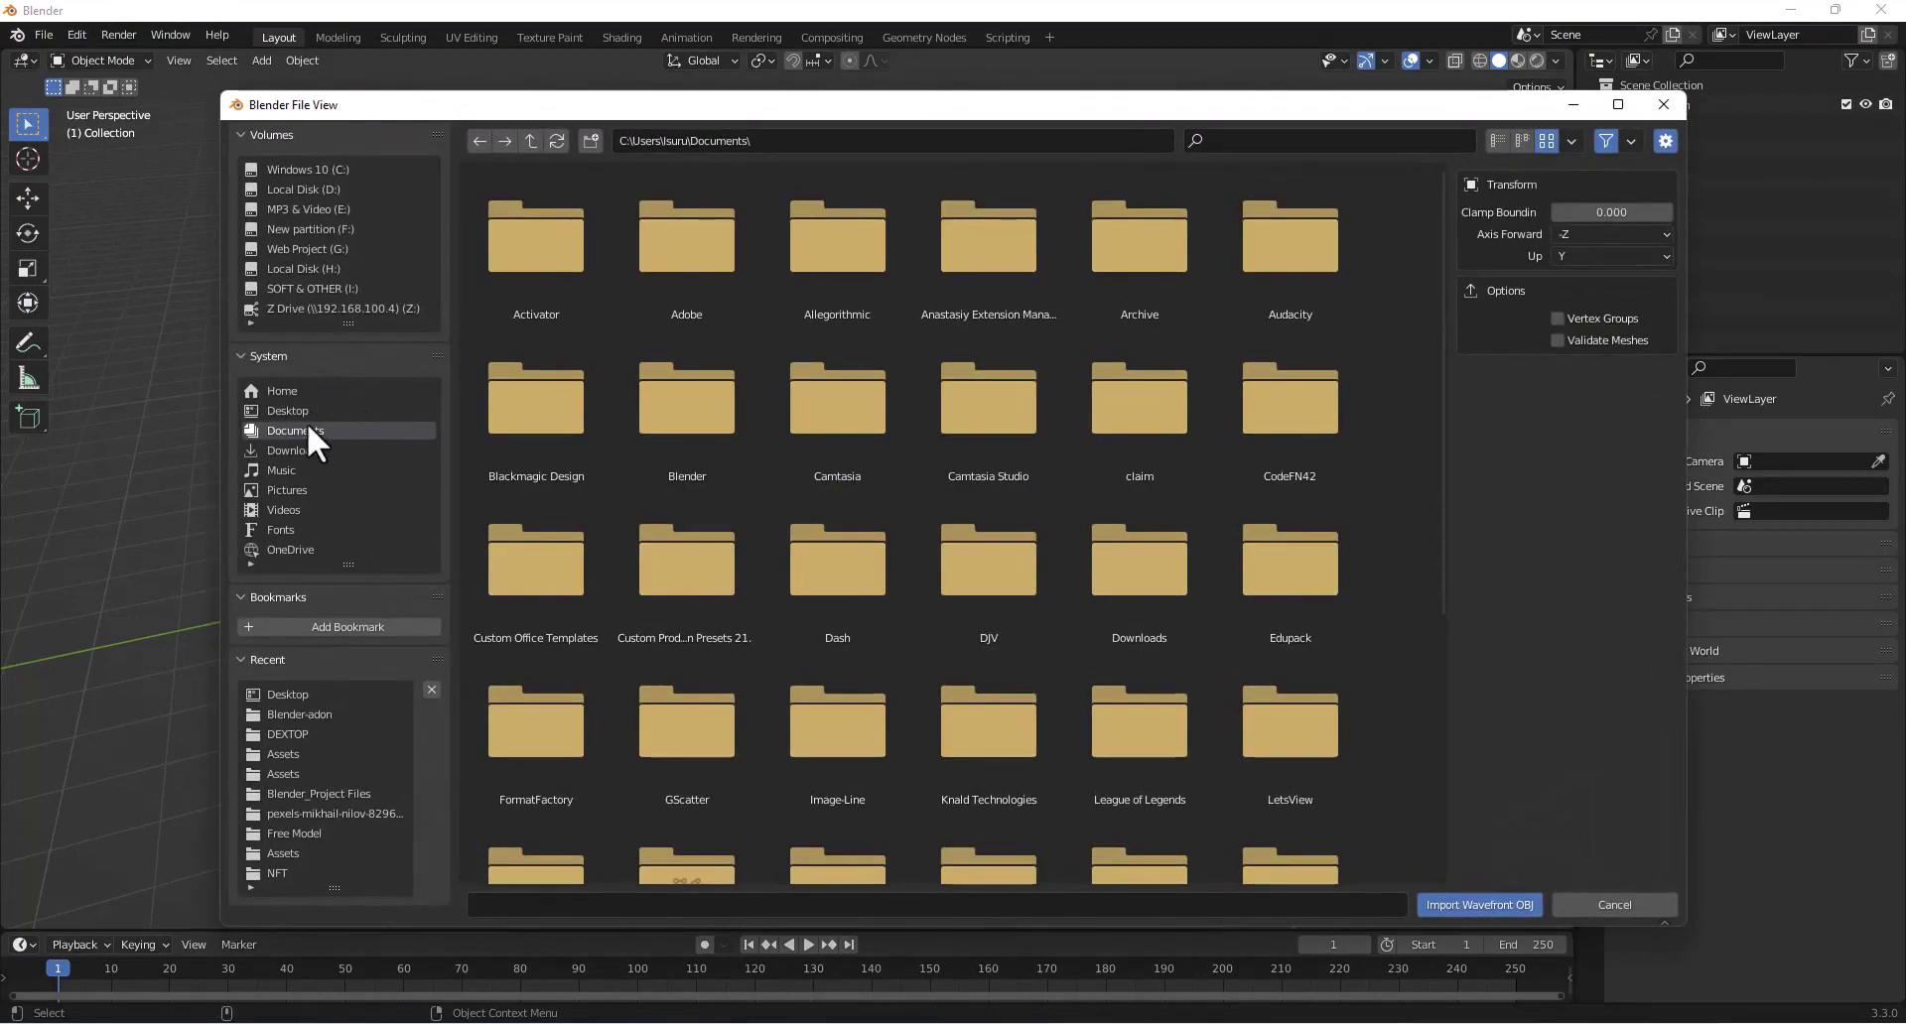
{"action": "left_click", "coordinate": [298, 411]}
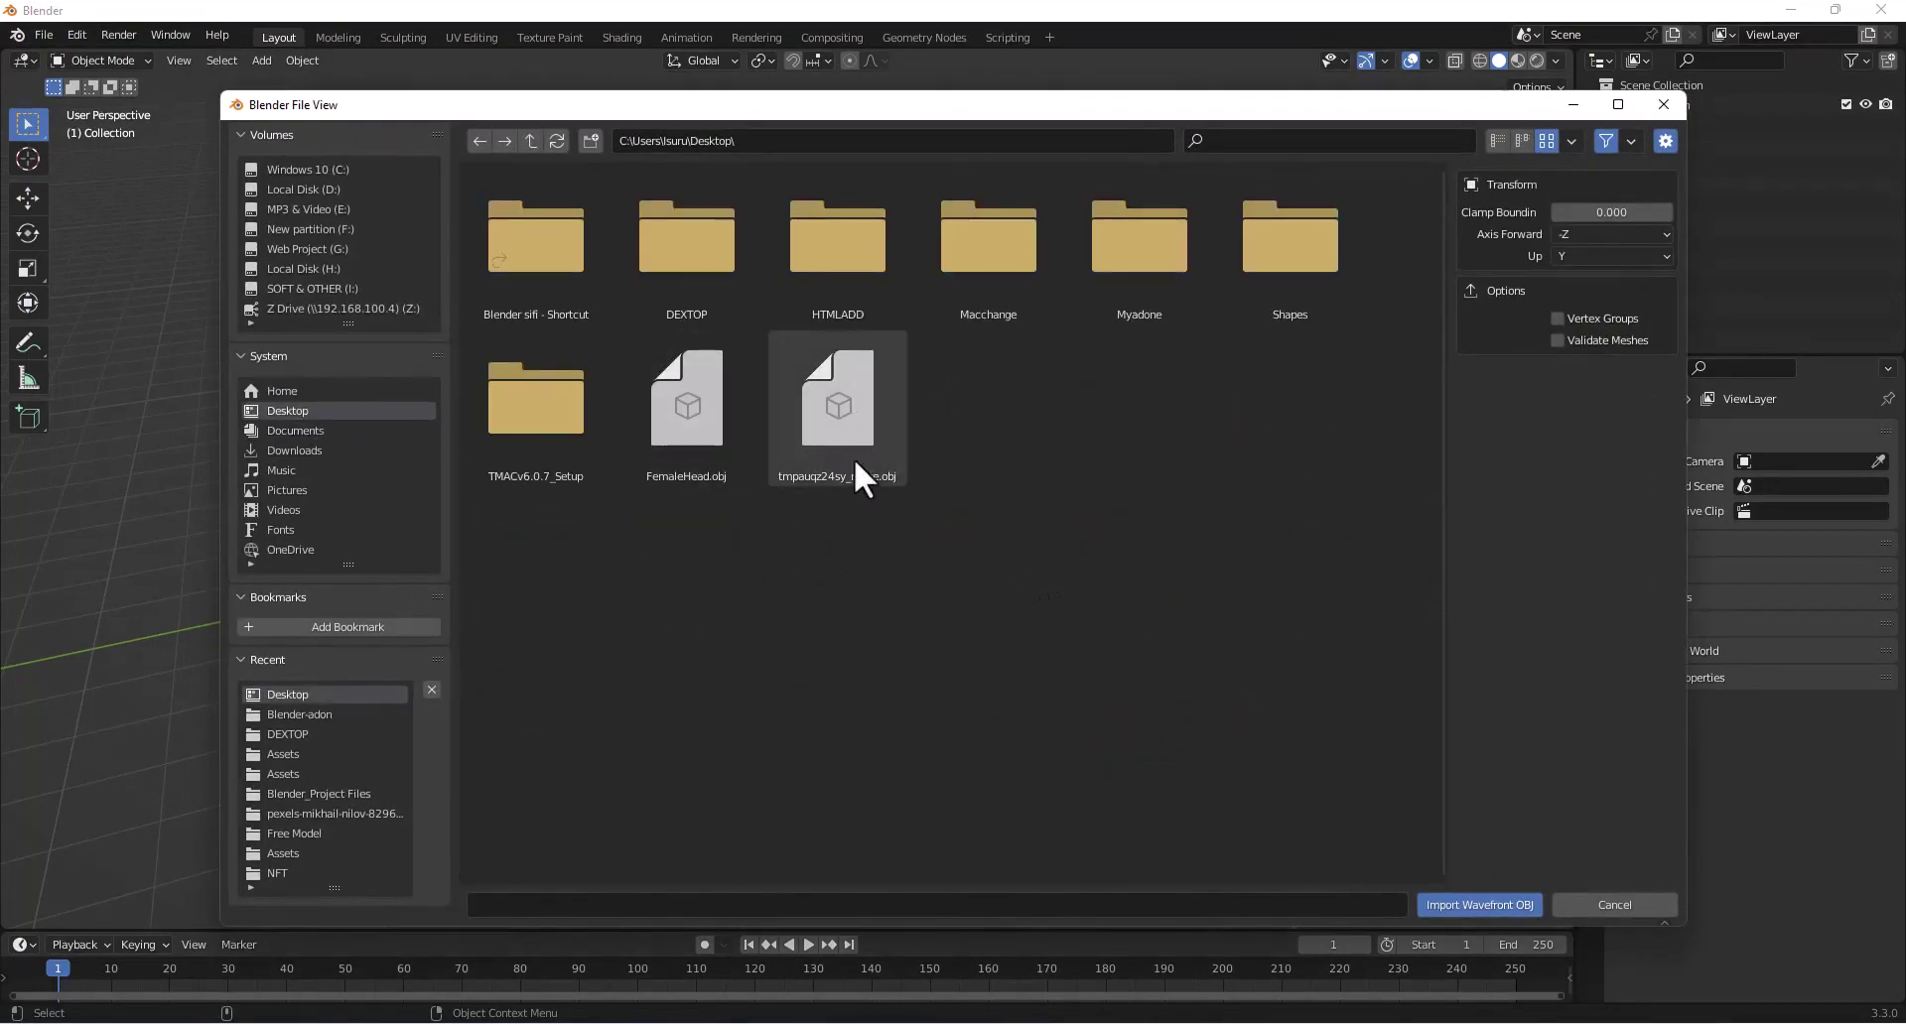
{"action": "left_click", "coordinate": [846, 414]}
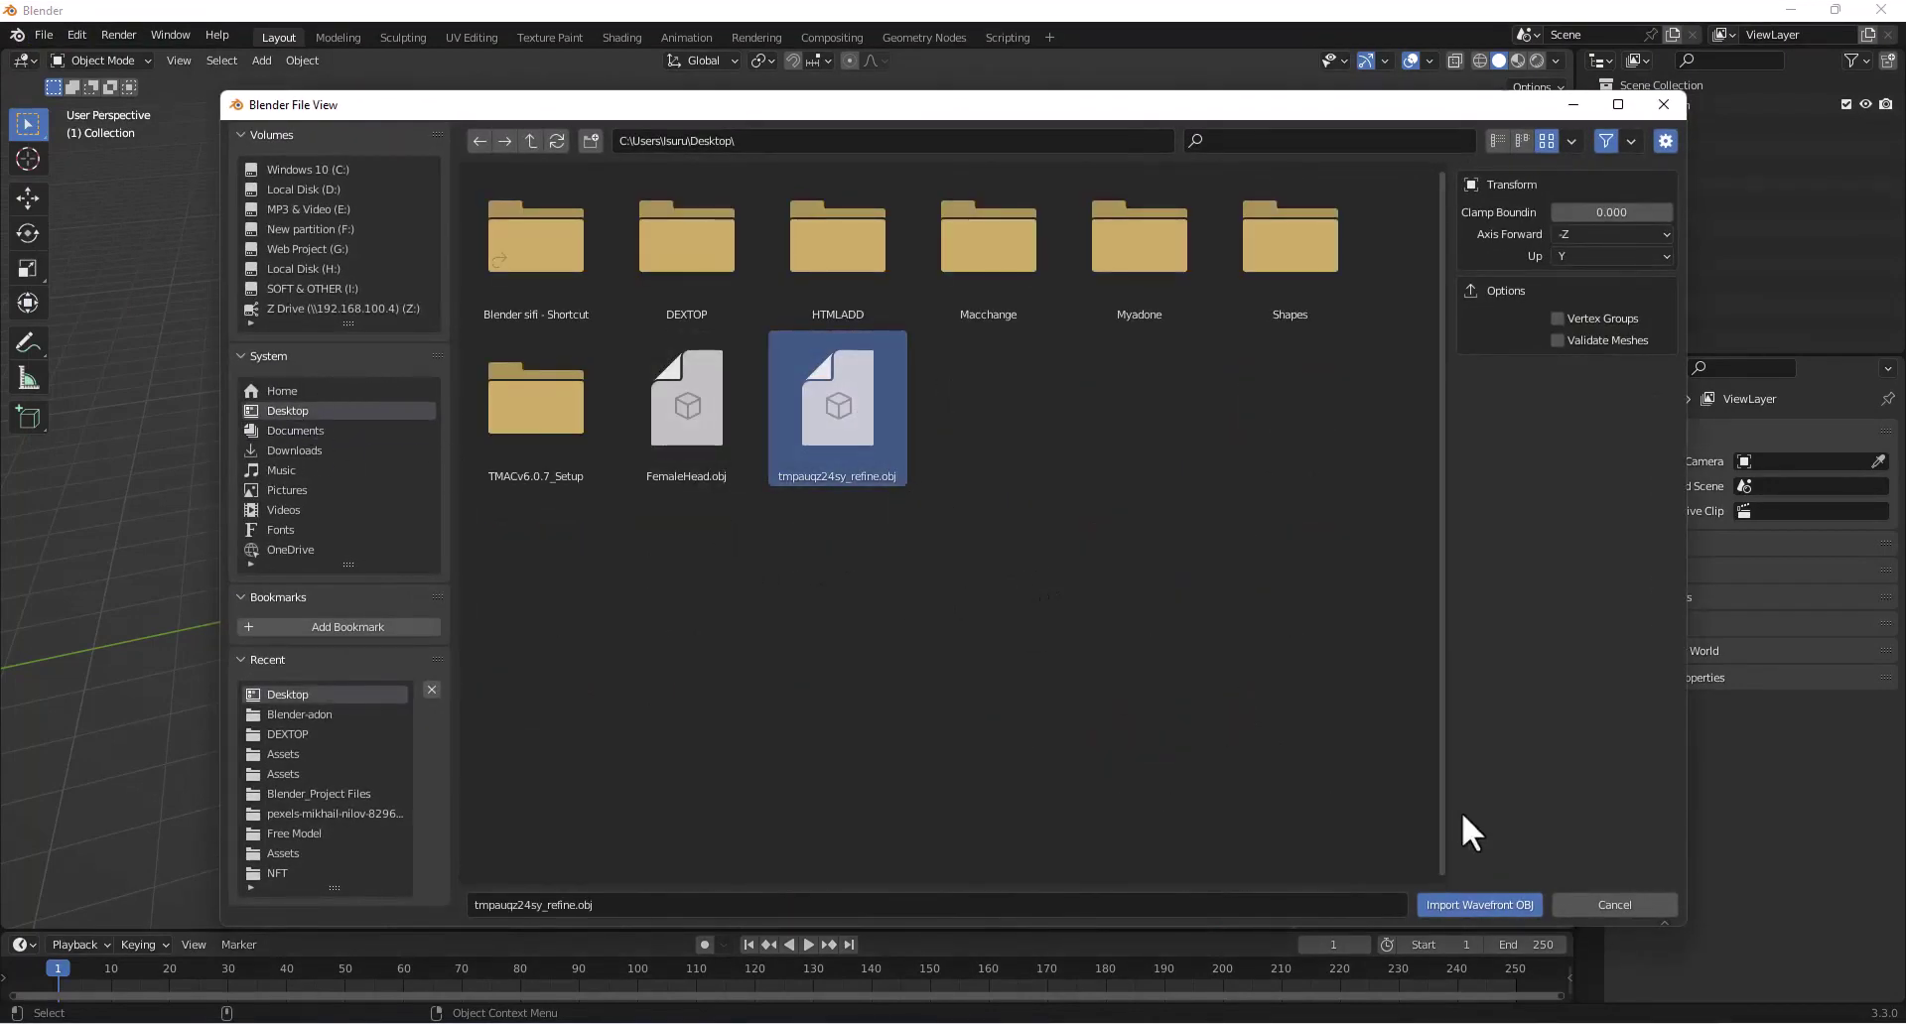
{"action": "left_click", "coordinate": [1481, 900]}
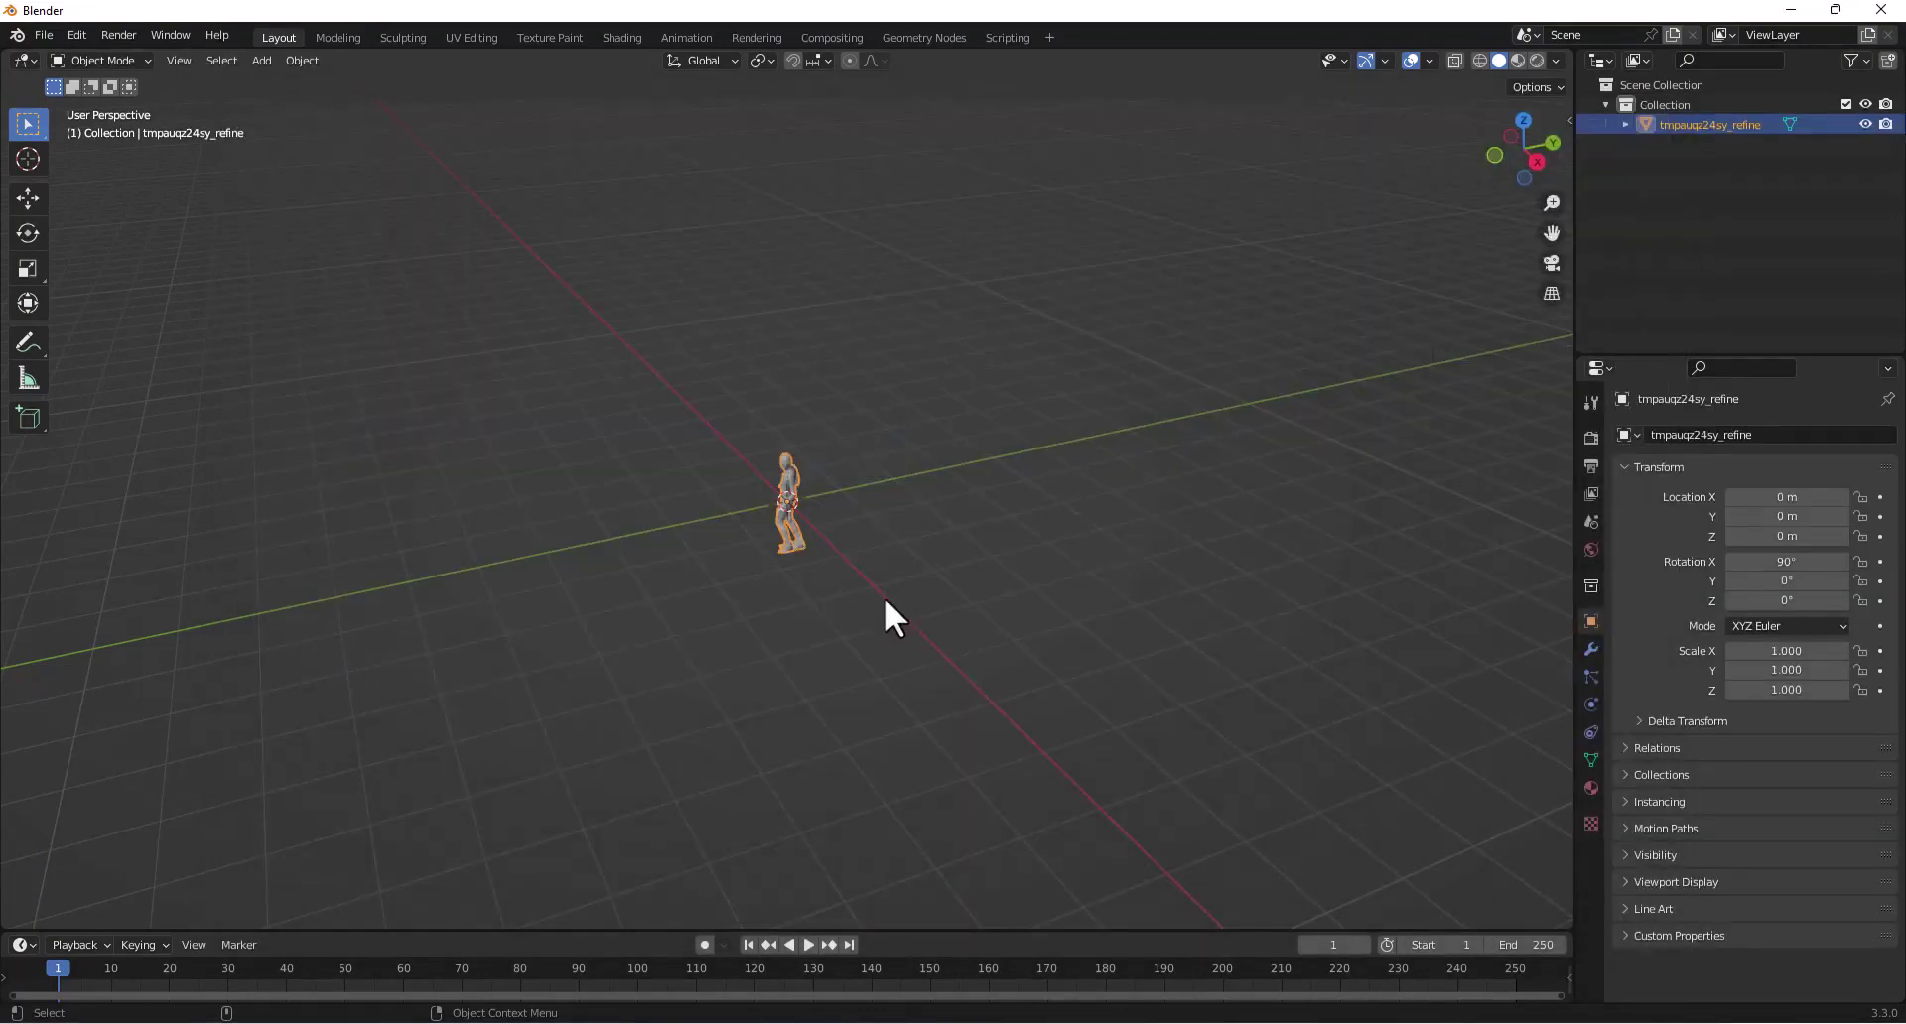
- Inspect the imported human mesh up close from an angle and in the front orthographic view
{"action": "scroll", "coordinate": [867, 598], "scroll_direction": "up", "scroll_amount": 3}
{"action": "middle_click_drag", "start_coordinate": [866, 597], "coordinate": [790, 515]}
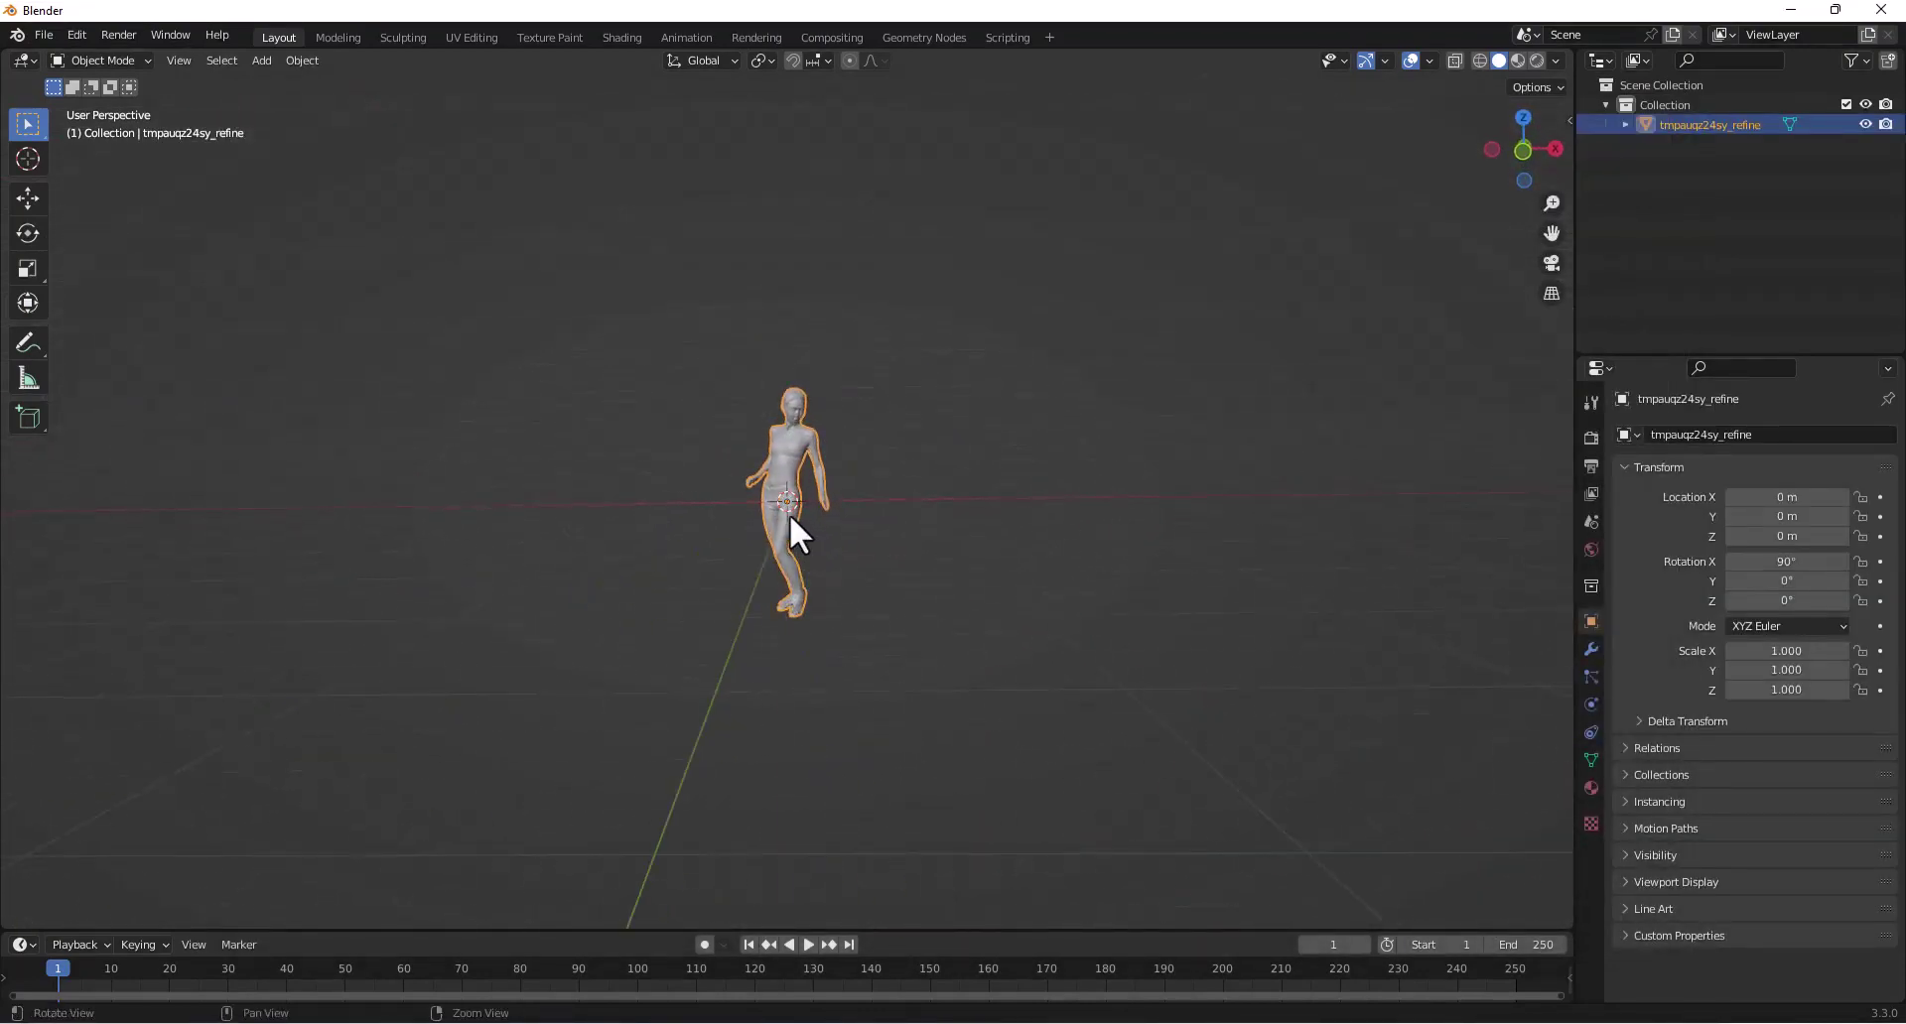
{"action": "scroll", "coordinate": [796, 502], "scroll_direction": "up", "scroll_amount": 5}
{"action": "middle_click_drag", "start_coordinate": [695, 433], "coordinate": [742, 439]}
{"action": "left_click", "coordinate": [1523, 156]}
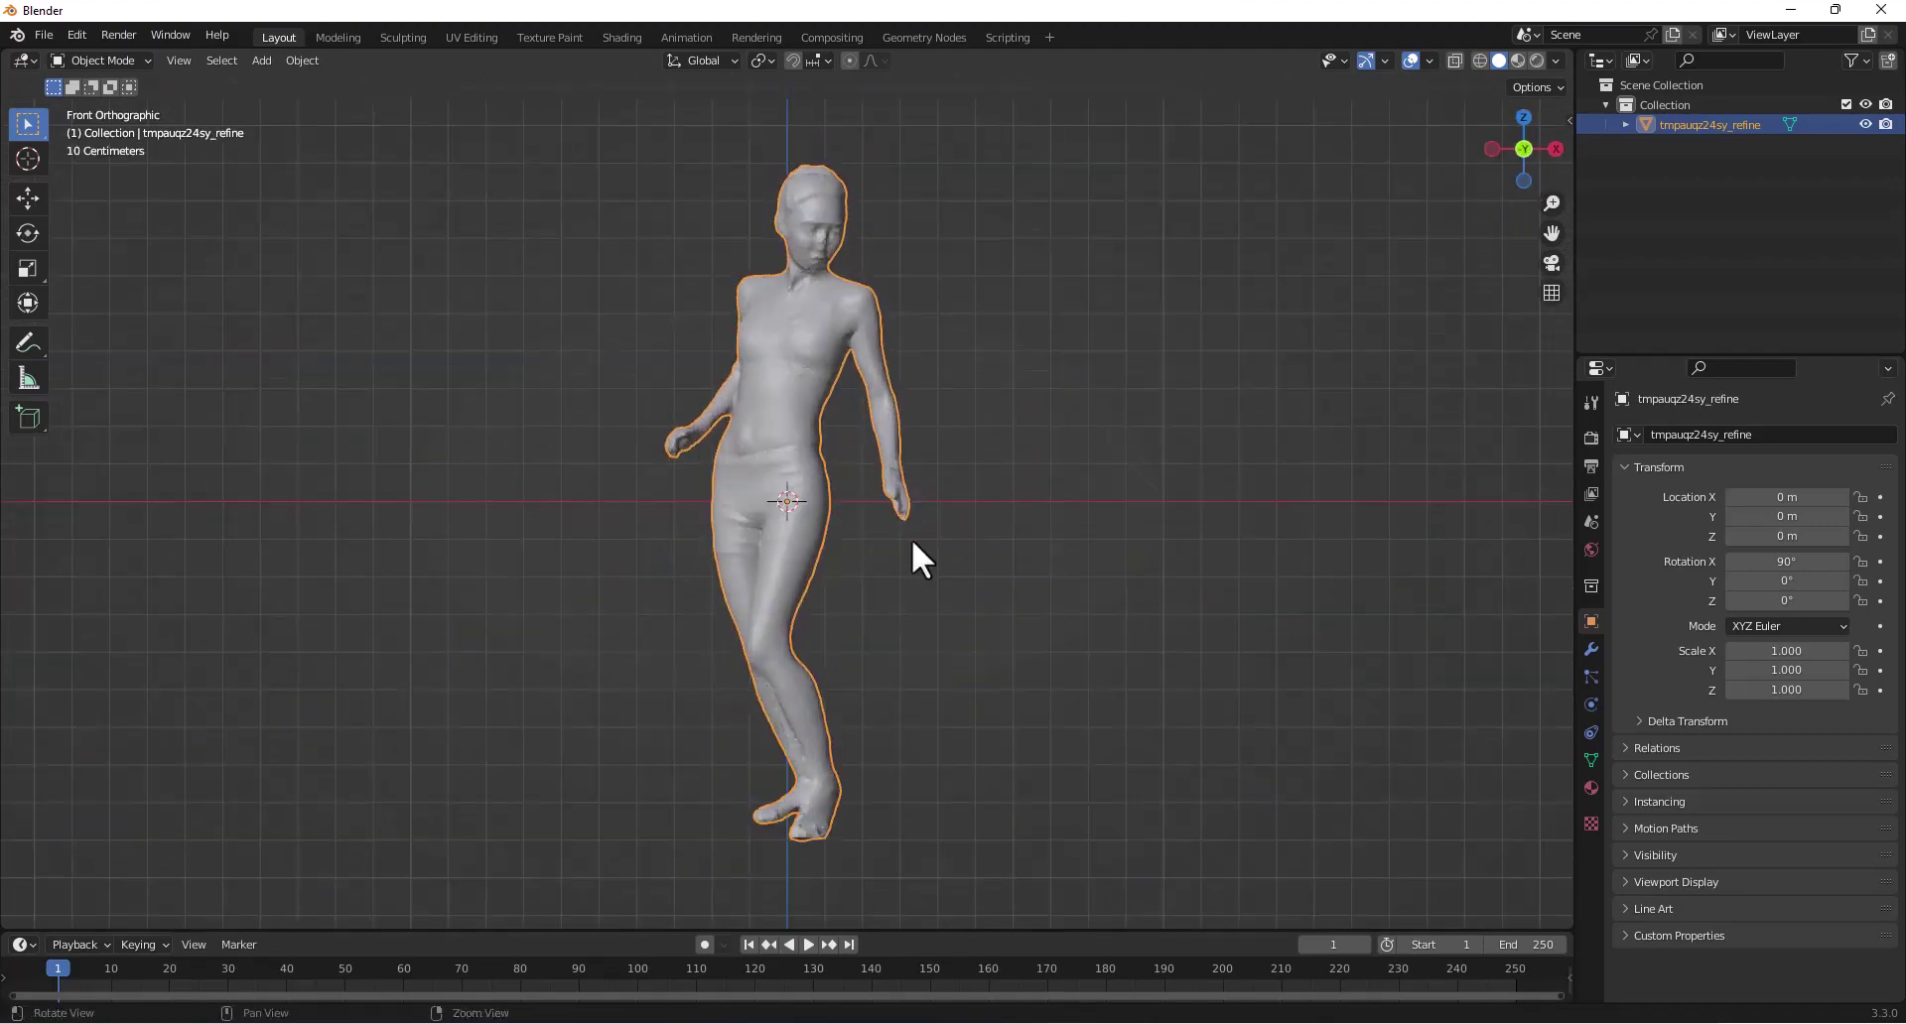
{"action": "scroll", "coordinate": [911, 538], "scroll_direction": "down", "scroll_amount": 4}
{"action": "middle_click_drag", "start_coordinate": [903, 431], "coordinate": [937, 454]}
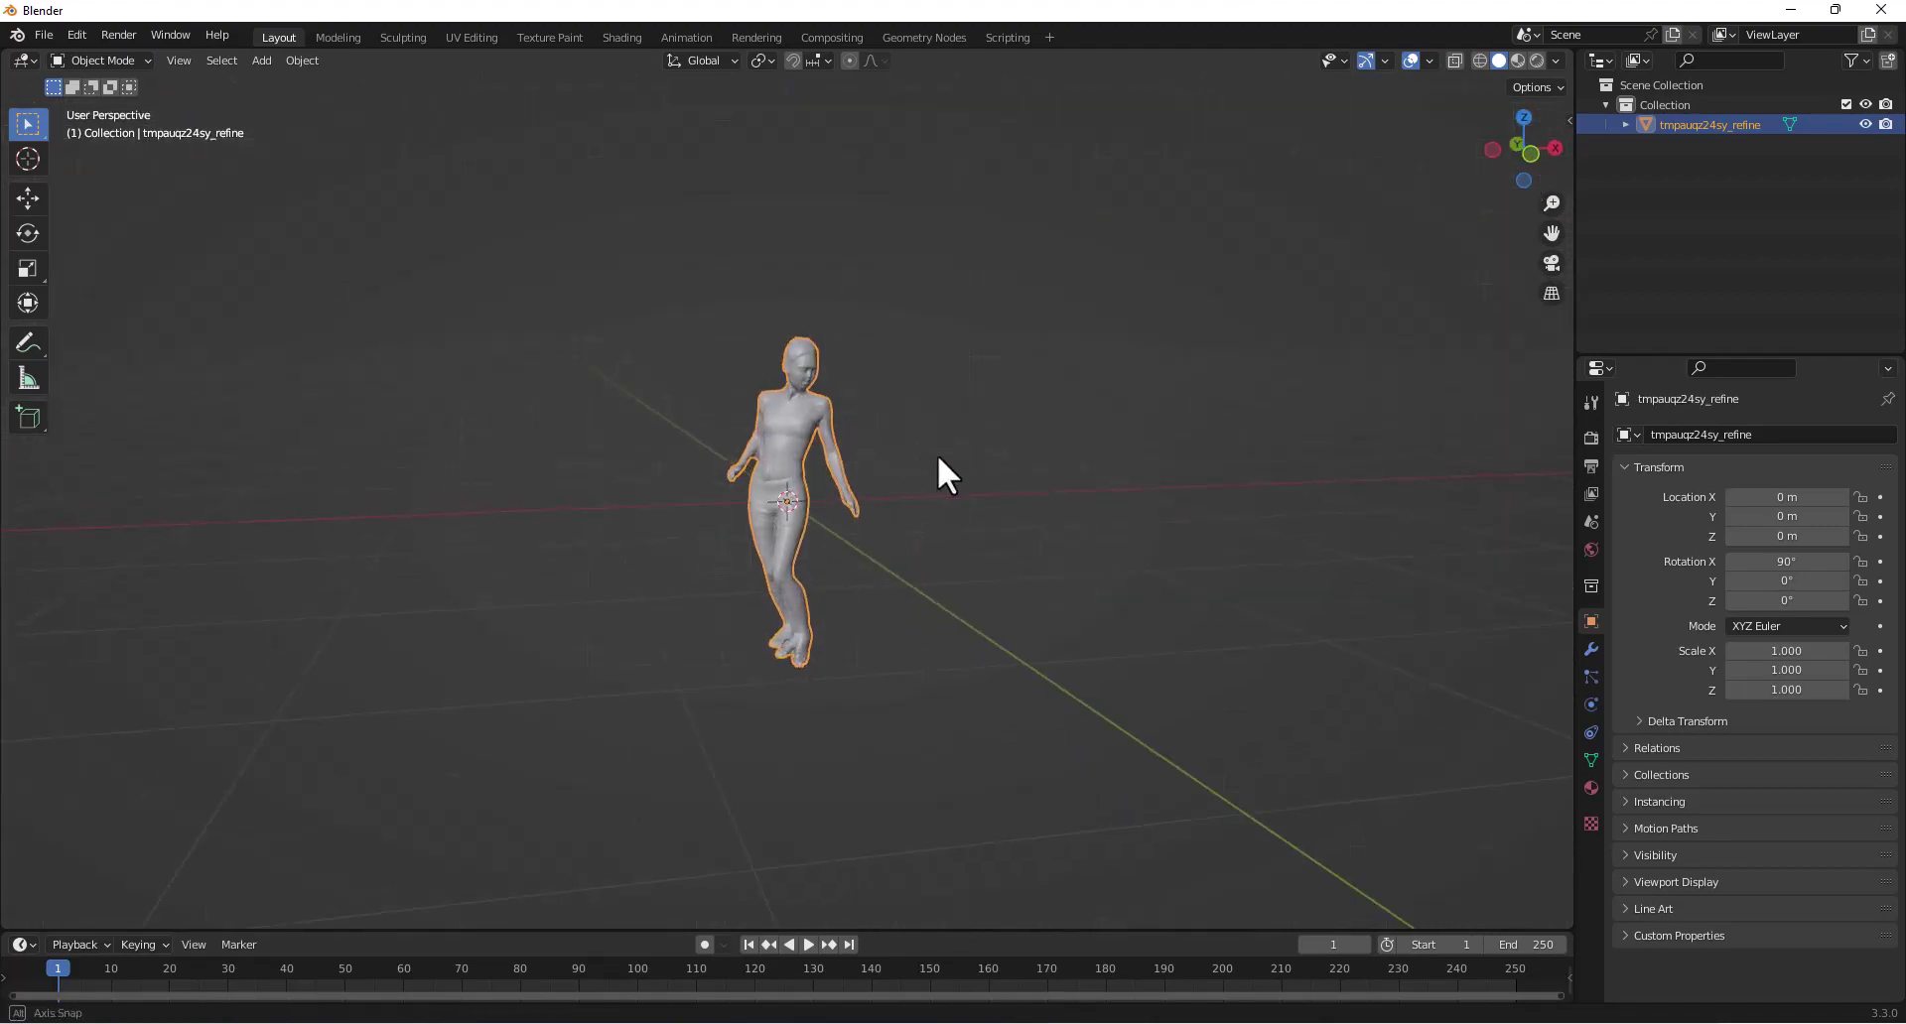
{"action": "scroll", "coordinate": [786, 449], "scroll_direction": "up", "scroll_amount": 4}
{"action": "left_click", "coordinate": [1532, 152]}
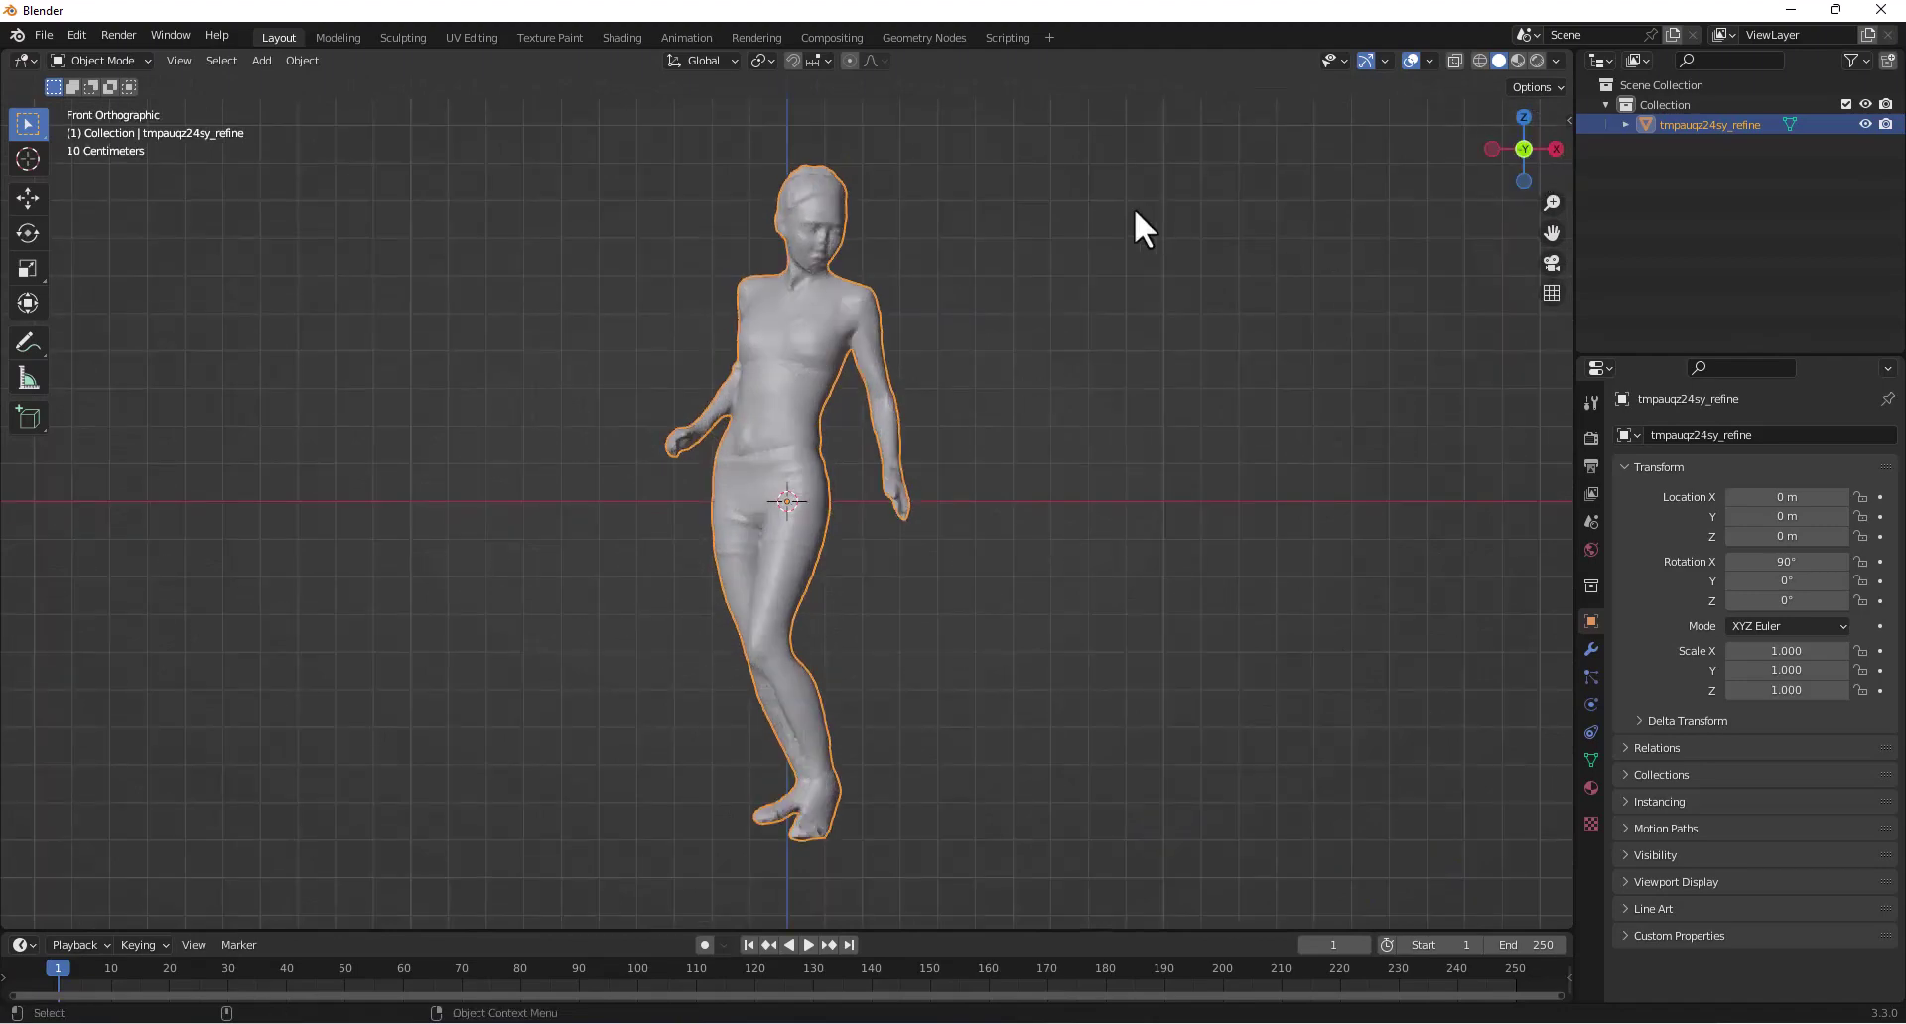
- Show the viewport in Material Preview shading and inspect the figure's head and body, ending in front orthographic view
{"action": "left_click", "coordinate": [1519, 59]}
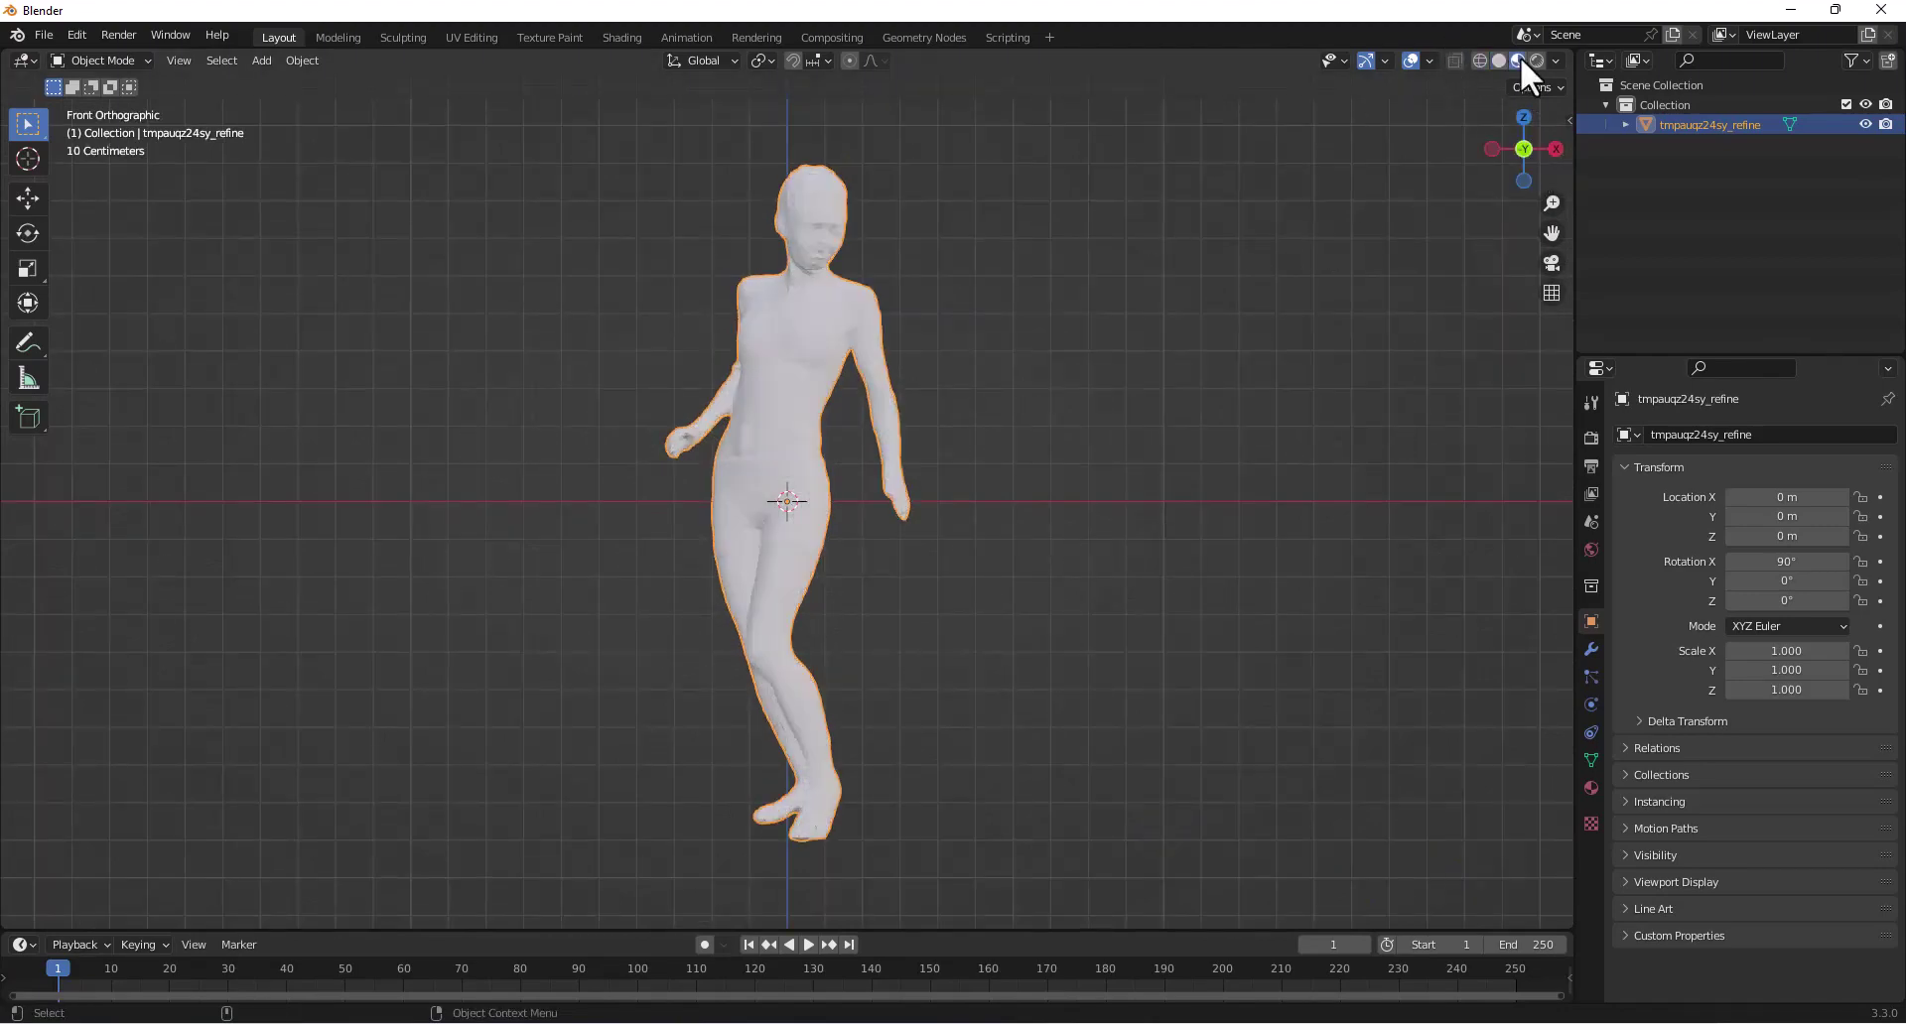
{"action": "scroll", "coordinate": [948, 174], "scroll_direction": "up", "scroll_amount": 4}
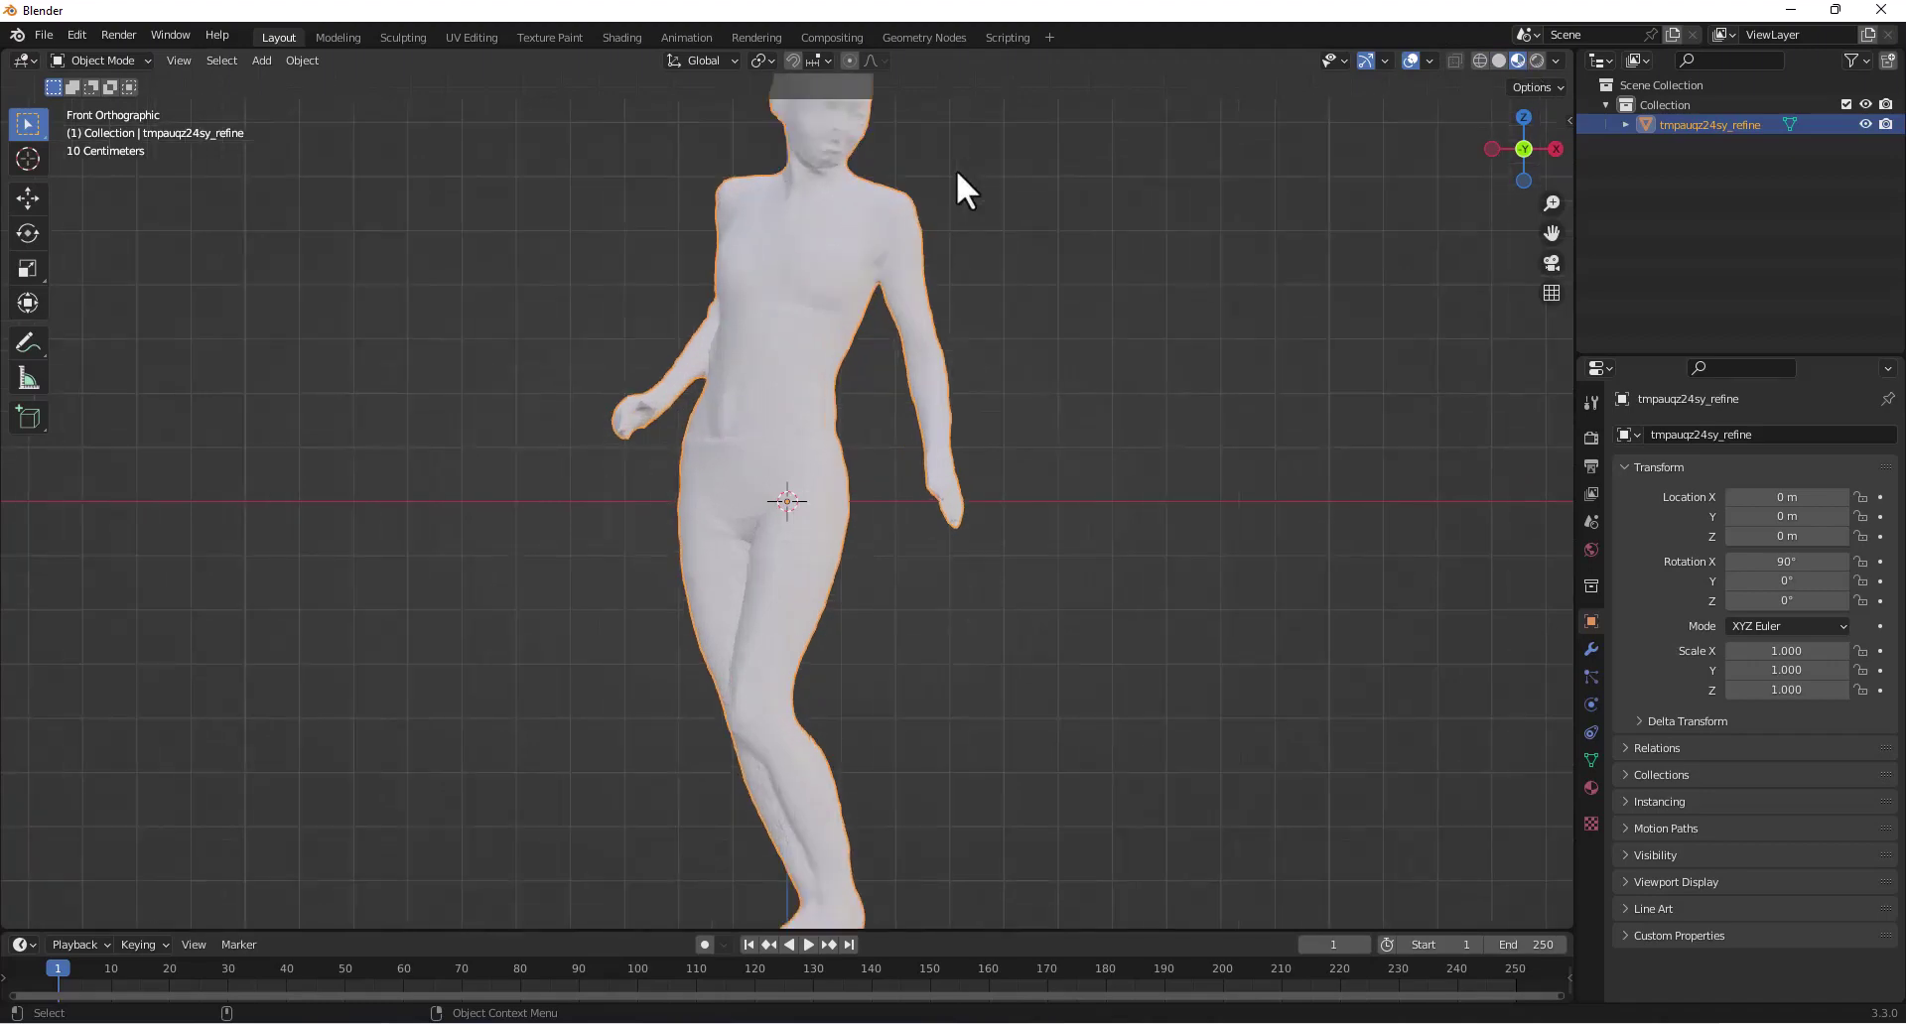
{"action": "middle_click_drag", "start_coordinate": [932, 152], "coordinate": [945, 323]}
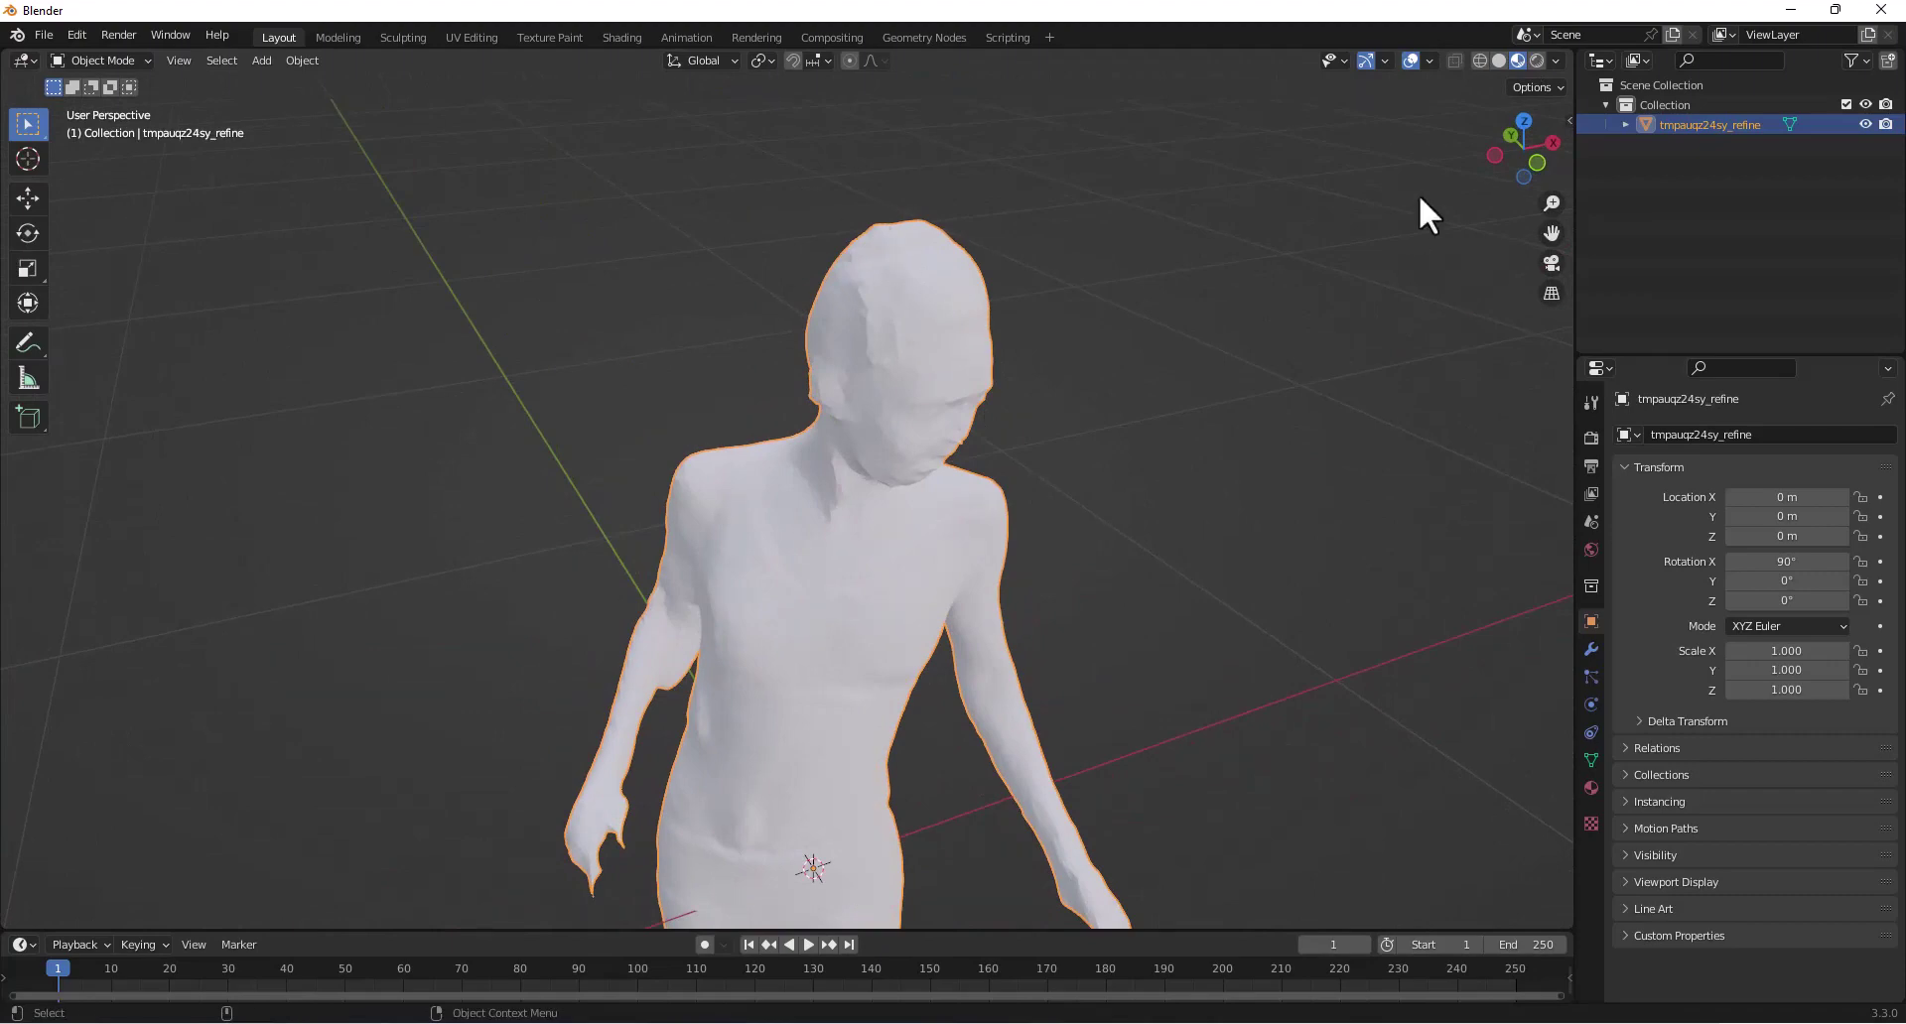
{"action": "left_click", "coordinate": [1529, 165]}
{"action": "scroll", "coordinate": [939, 283], "scroll_direction": "down", "scroll_amount": 3}
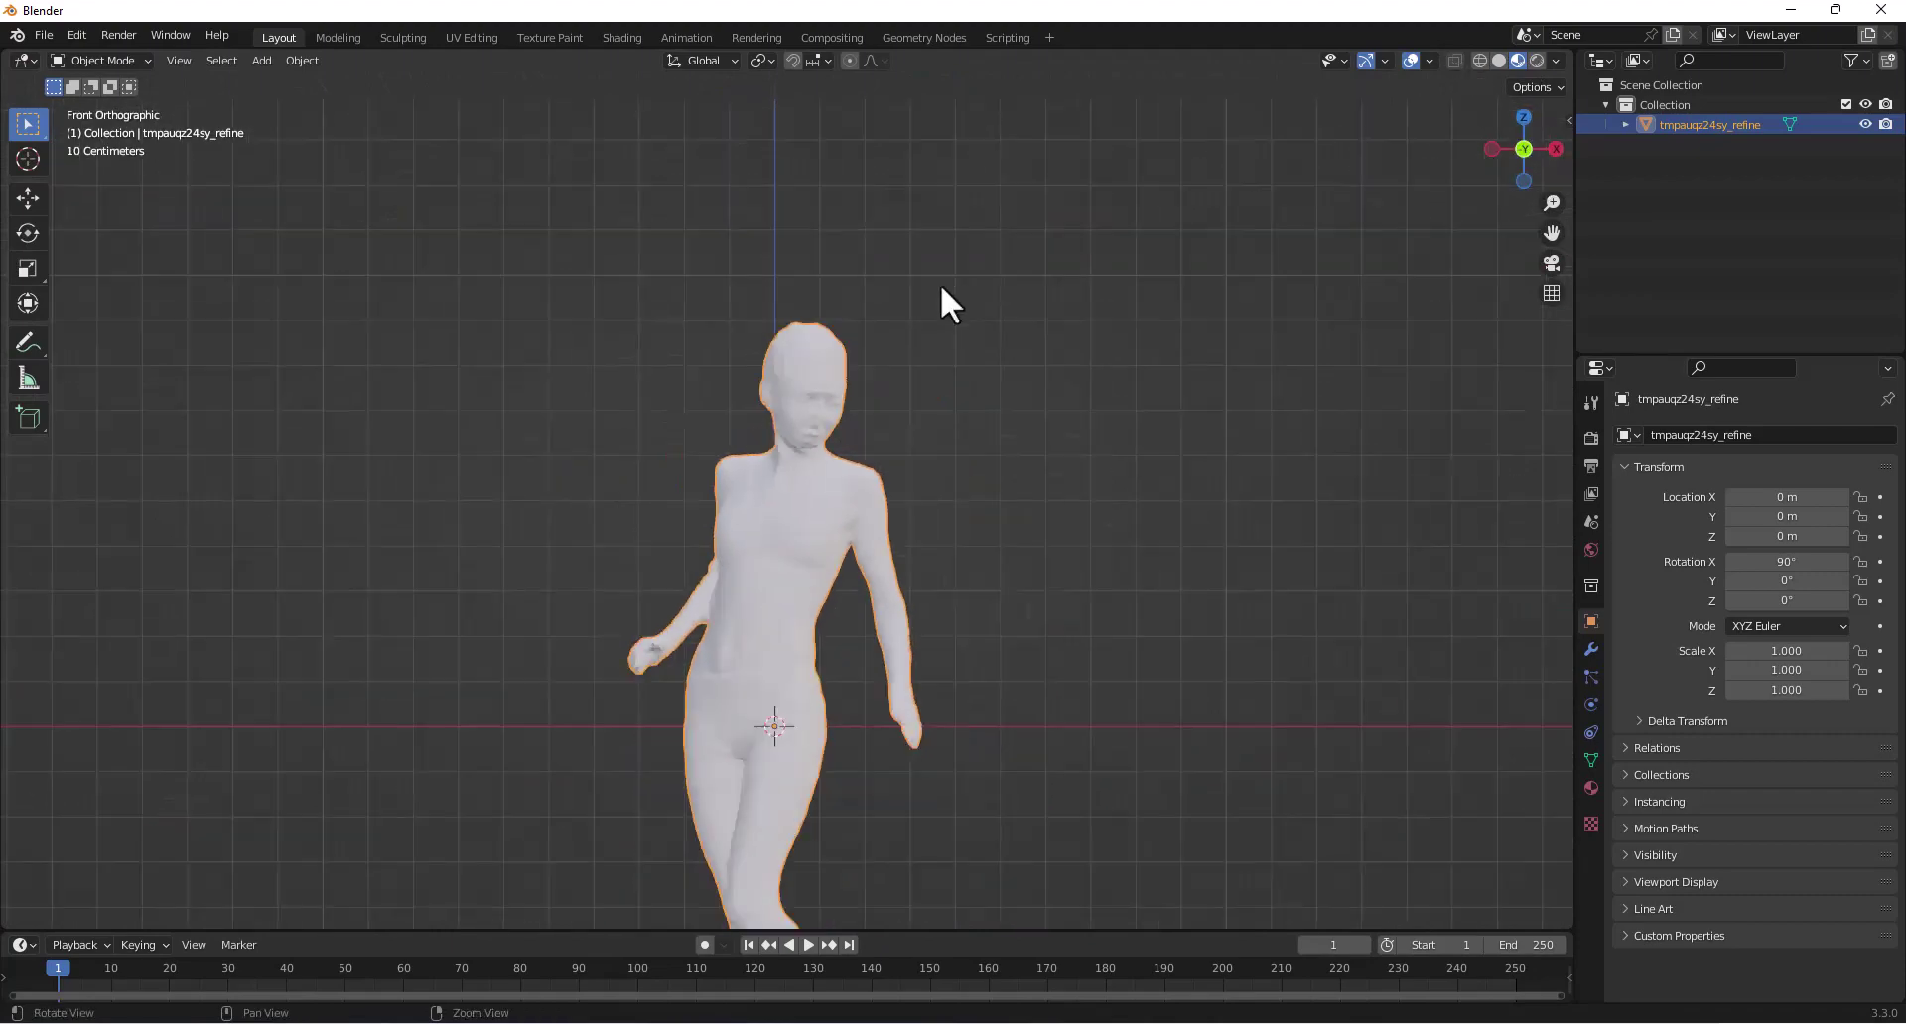
{"action": "middle_click_drag", "start_coordinate": [900, 471], "coordinate": [985, 321], "text": "shift"}
{"action": "middle_click_drag", "start_coordinate": [1019, 407], "coordinate": [1027, 359], "text": "shift"}
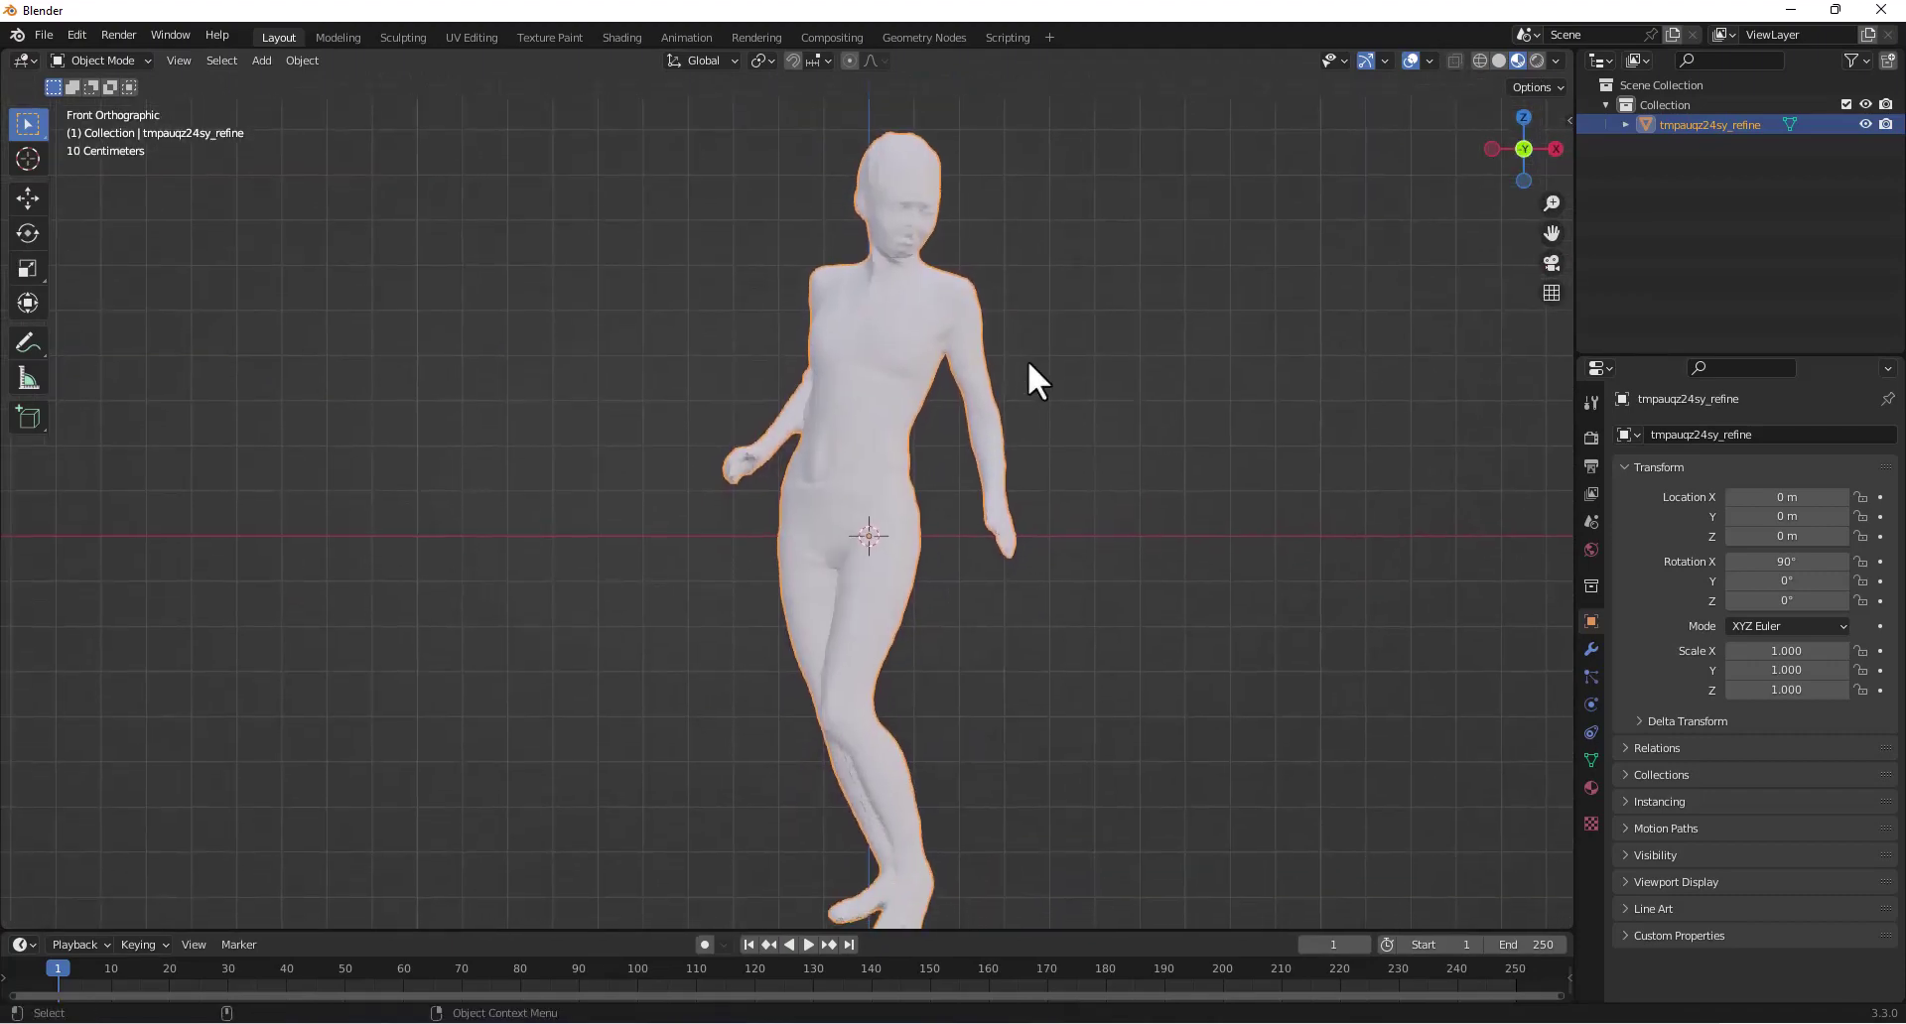
- Enter Edit Mode on the human mesh and examine its topology at an angle and from the front
{"action": "key", "text": "Tab"}
{"action": "middle_click_drag", "start_coordinate": [923, 245], "coordinate": [1087, 402]}
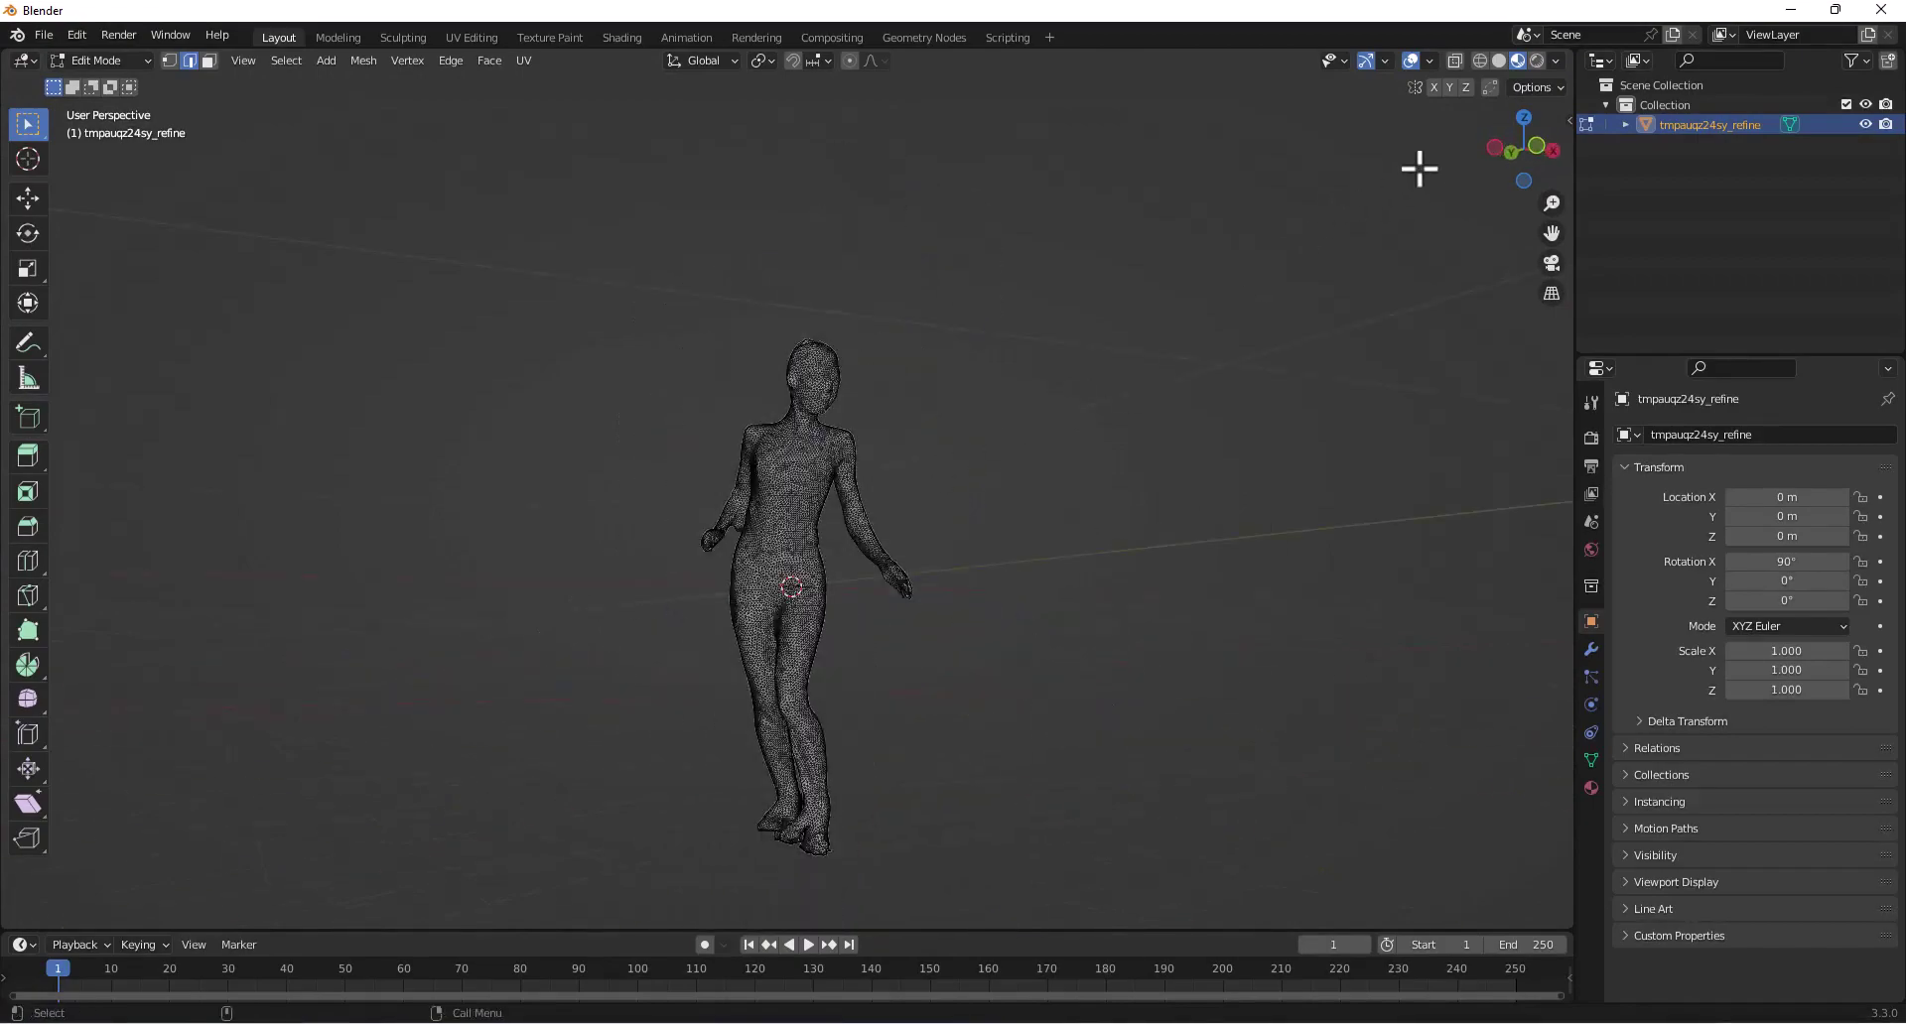
{"action": "left_click", "coordinate": [1538, 147]}
{"action": "scroll", "coordinate": [811, 498], "scroll_direction": "up", "scroll_amount": 1}
{"action": "middle_click_drag", "start_coordinate": [855, 466], "coordinate": [1055, 296], "text": "shift"}
{"action": "scroll", "coordinate": [1102, 336], "scroll_direction": "down", "scroll_amount": 3}
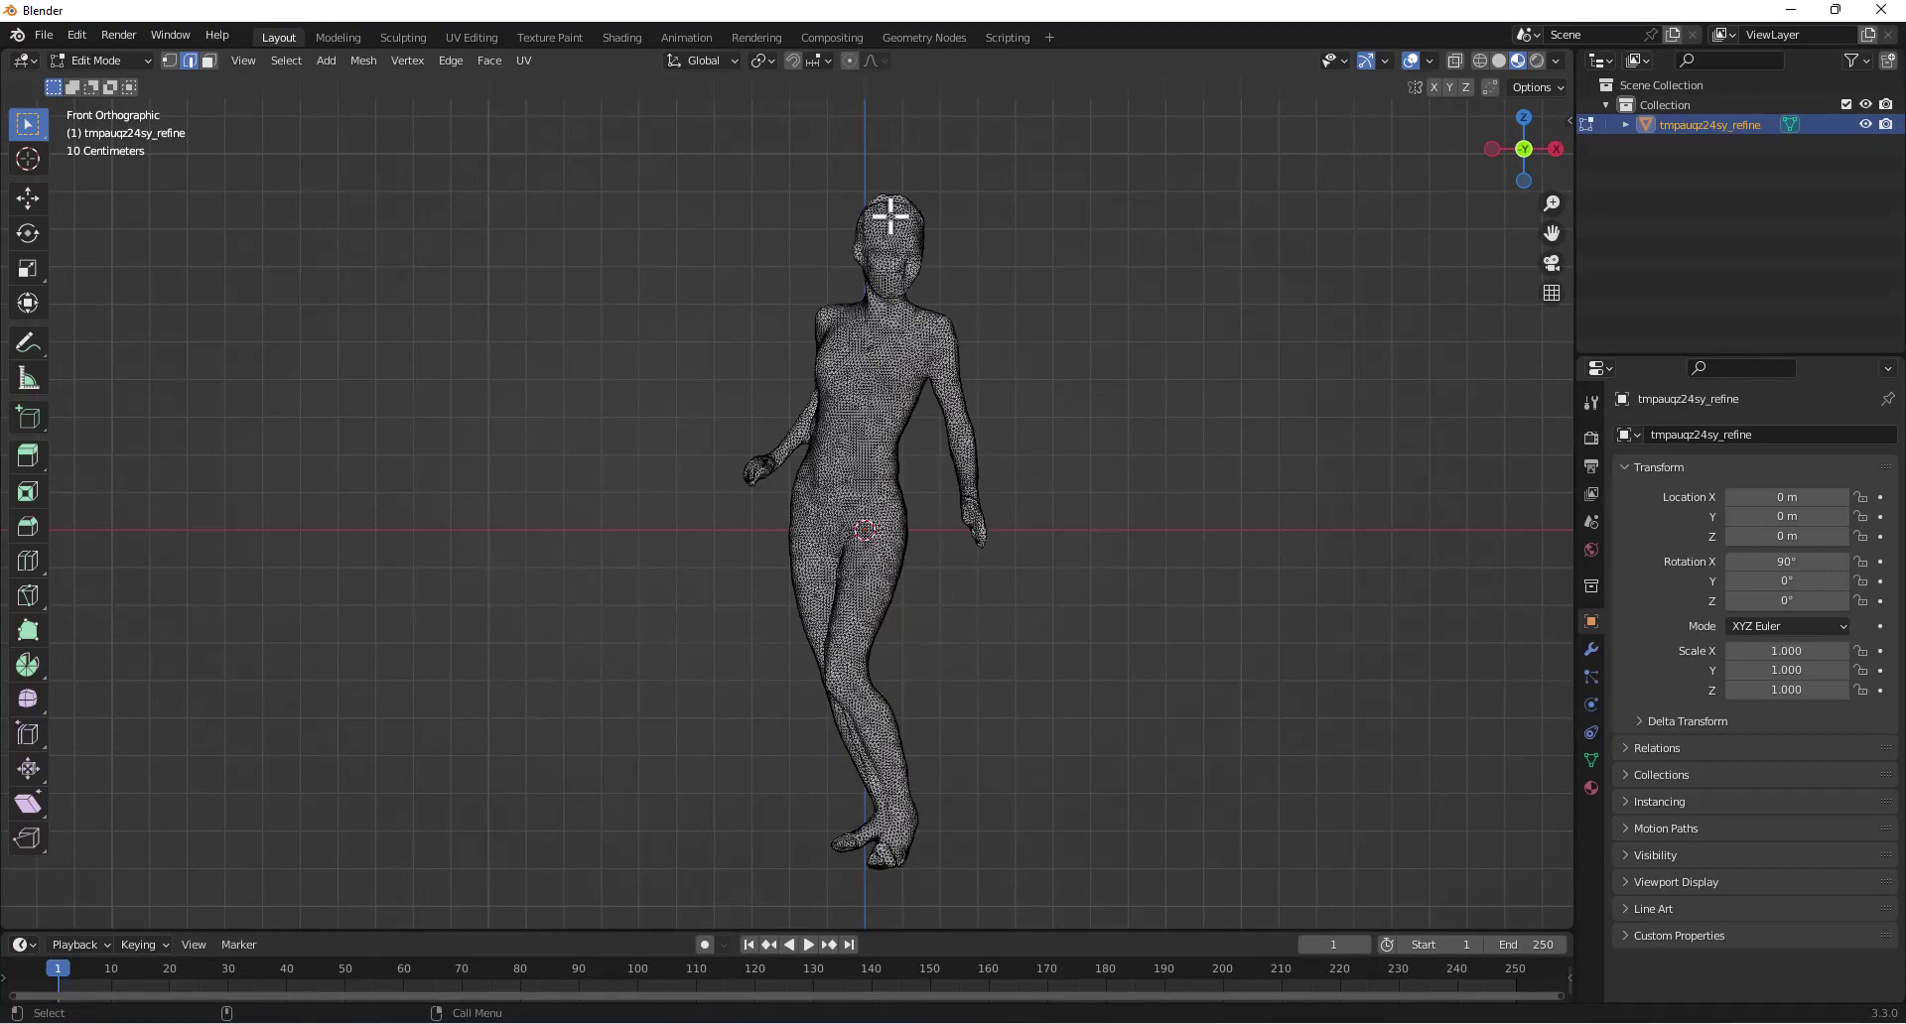
- Switch to the UV Editing workspace and show the human mesh in front orthographic view in a widened 3D viewport
{"action": "left_click", "coordinate": [452, 33]}
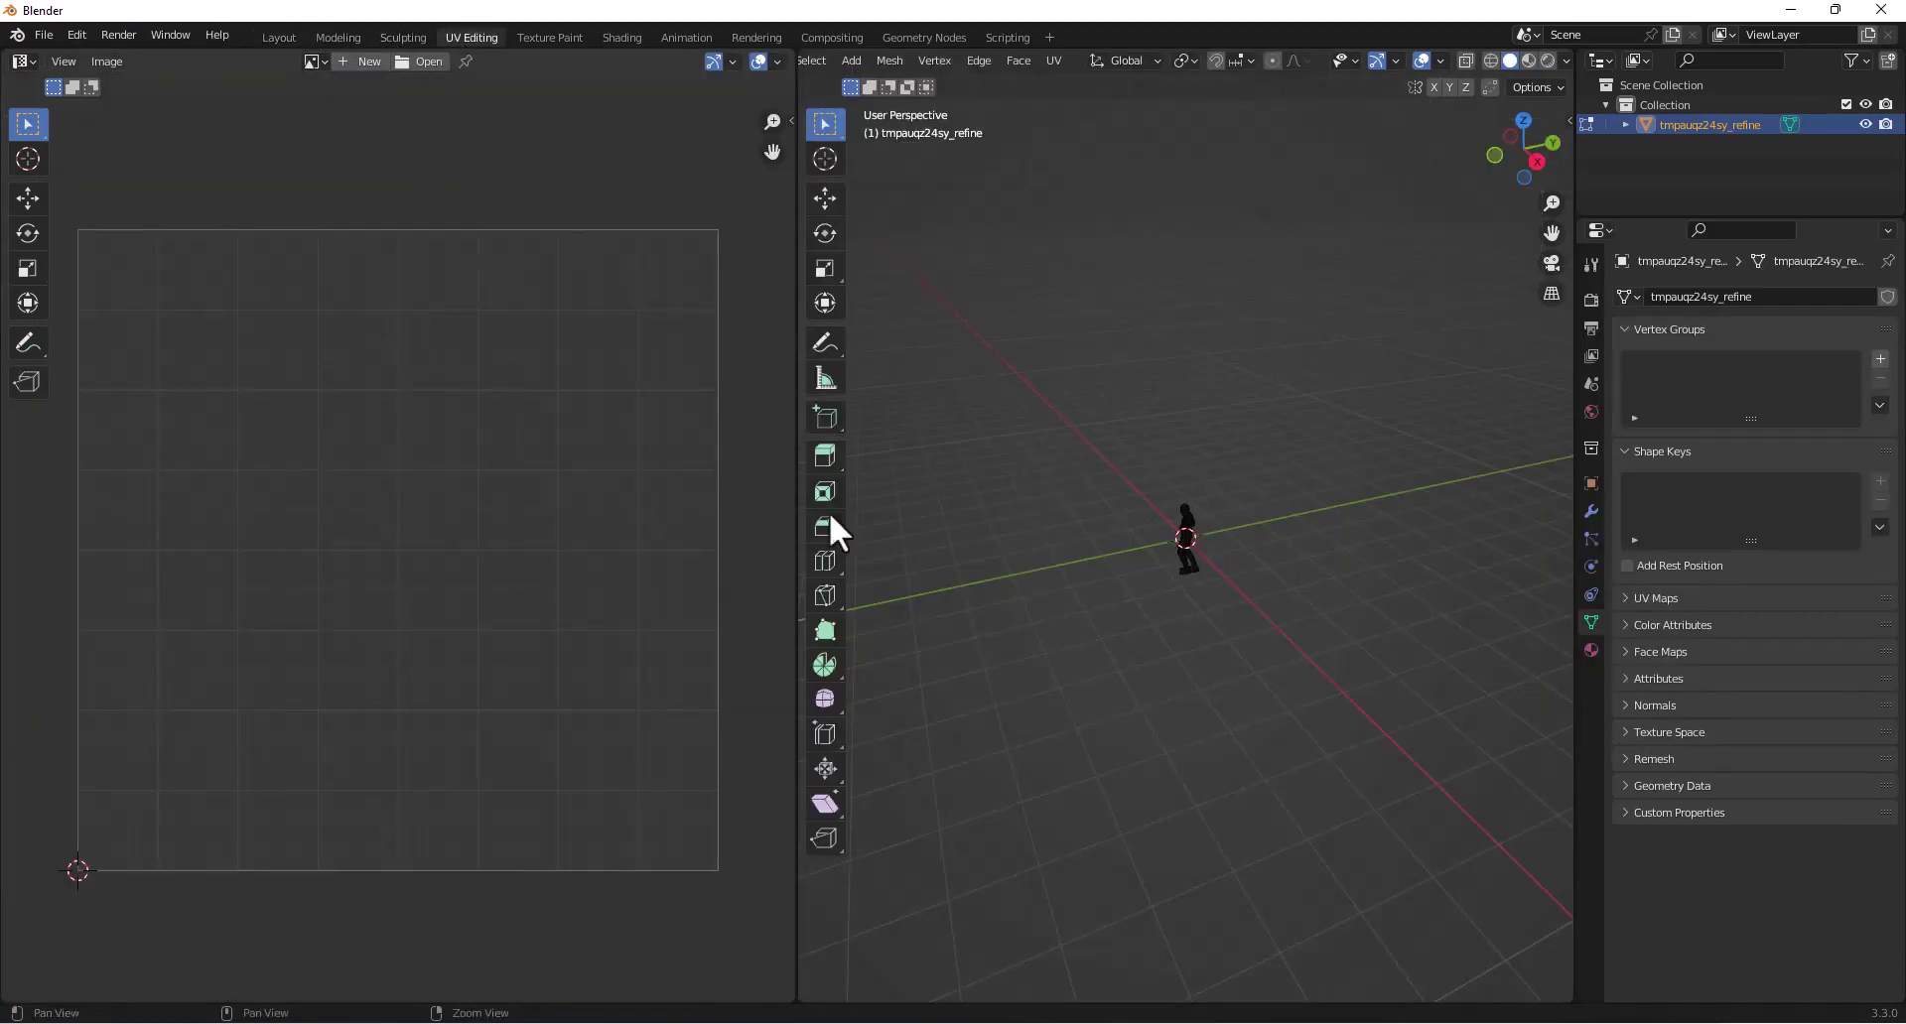
{"action": "scroll", "coordinate": [1136, 596], "scroll_direction": "up", "scroll_amount": 2}
{"action": "left_click_drag", "start_coordinate": [1531, 174], "coordinate": [1493, 152]}
{"action": "left_click", "coordinate": [1493, 152]}
{"action": "middle_click_drag", "start_coordinate": [1288, 403], "coordinate": [1298, 421], "text": "shift"}
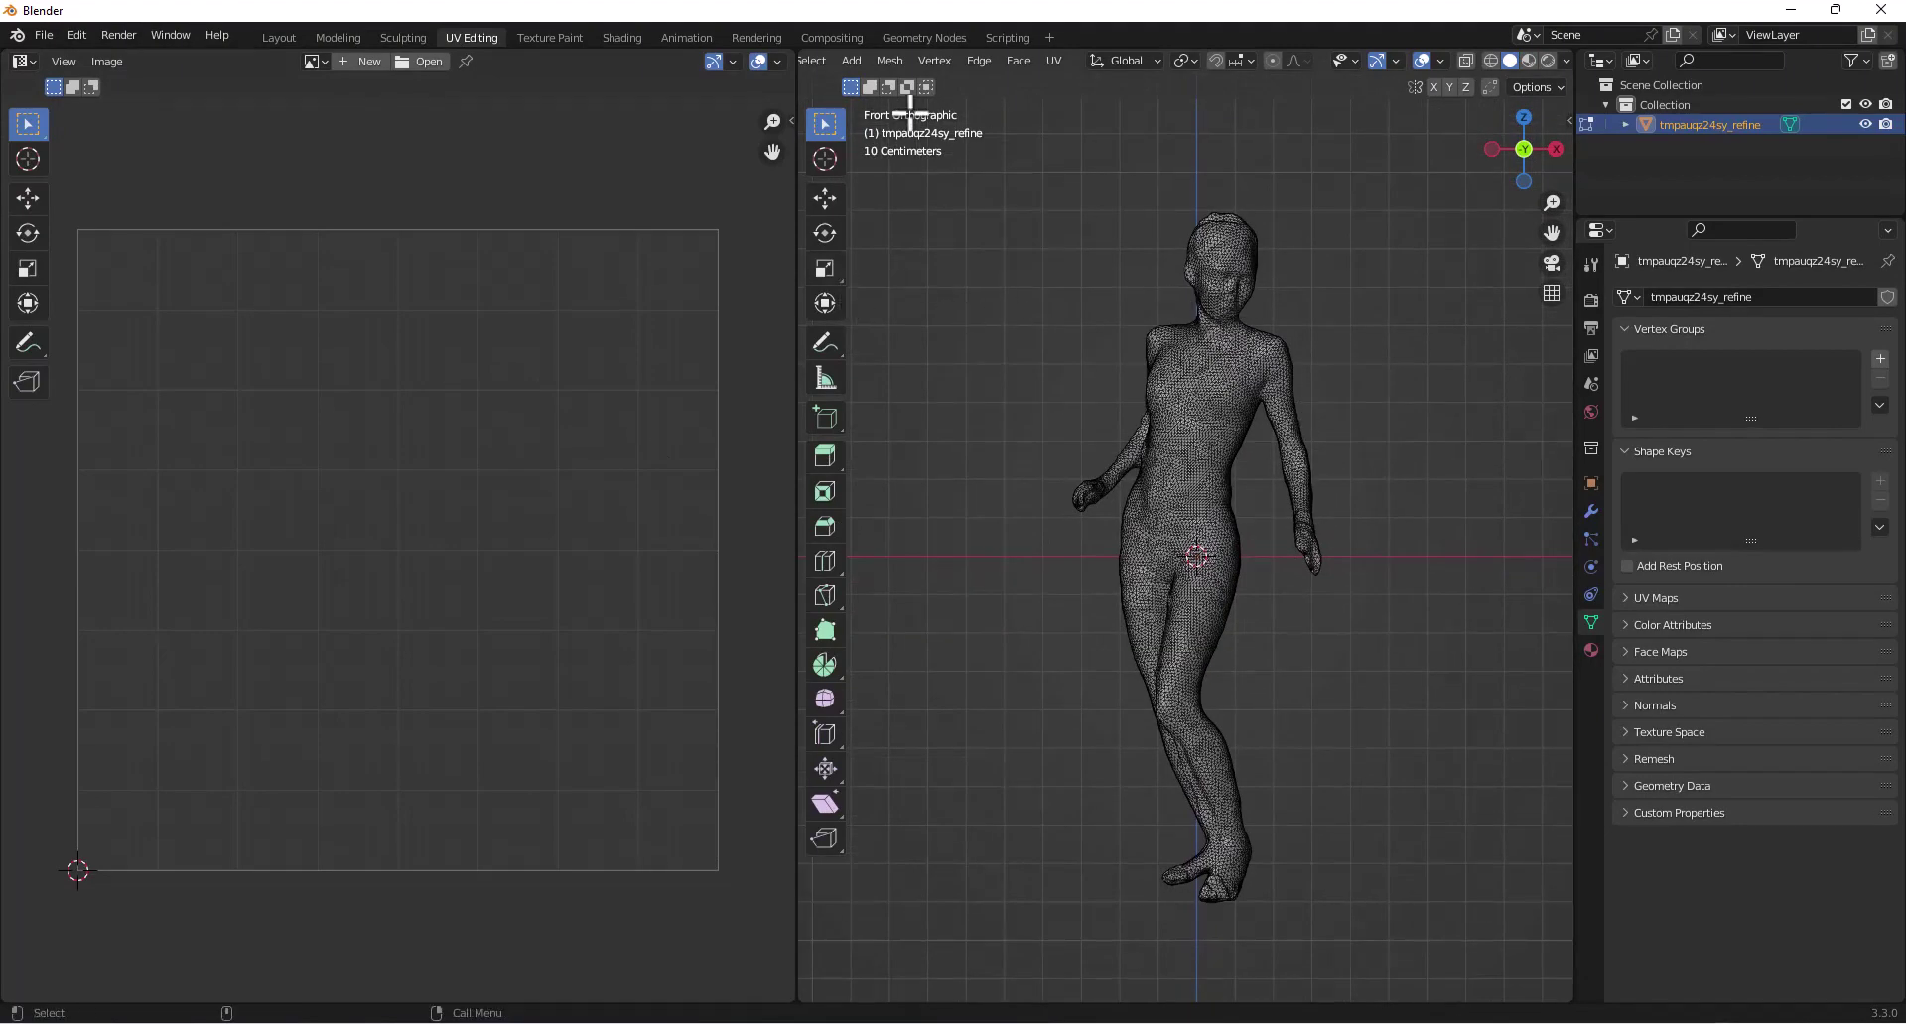
{"action": "left_click_drag", "start_coordinate": [800, 99], "coordinate": [564, 99]}
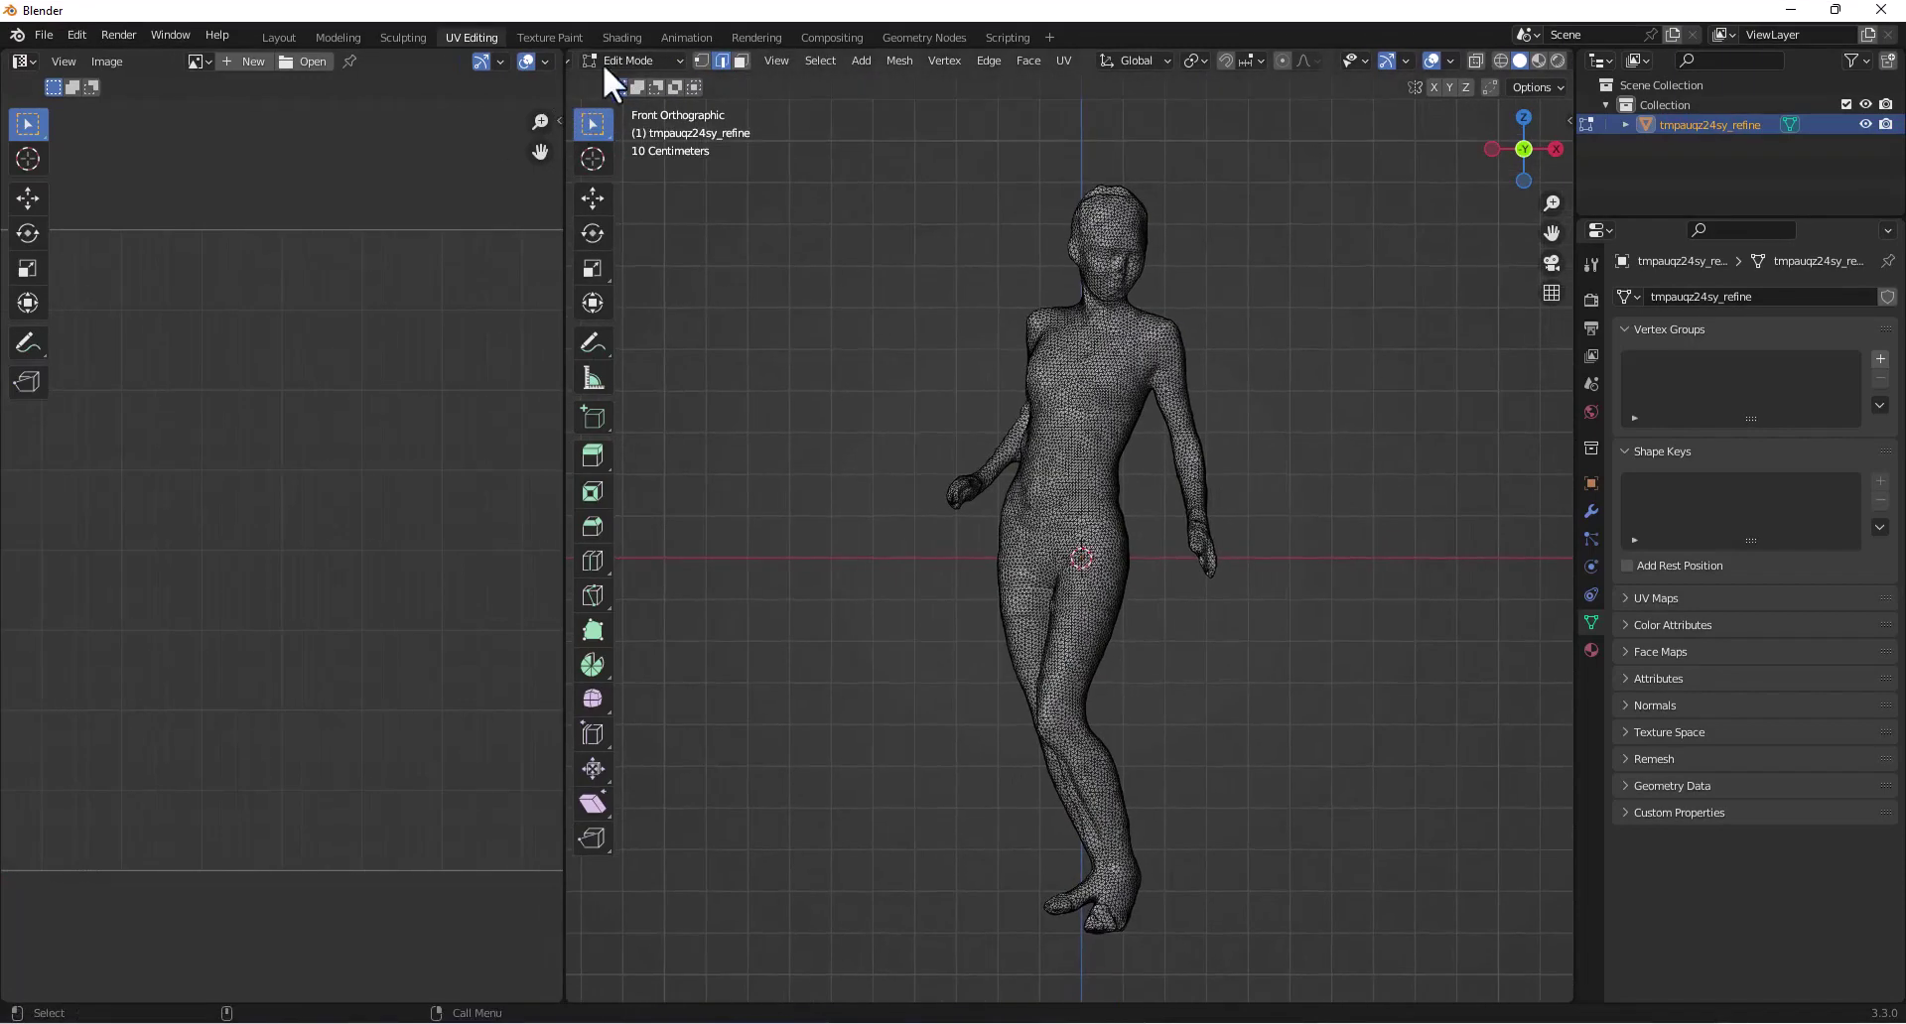
- Return the human mesh to Object Mode and give it a new material
{"action": "left_click", "coordinate": [655, 61]}
{"action": "left_click", "coordinate": [646, 81]}
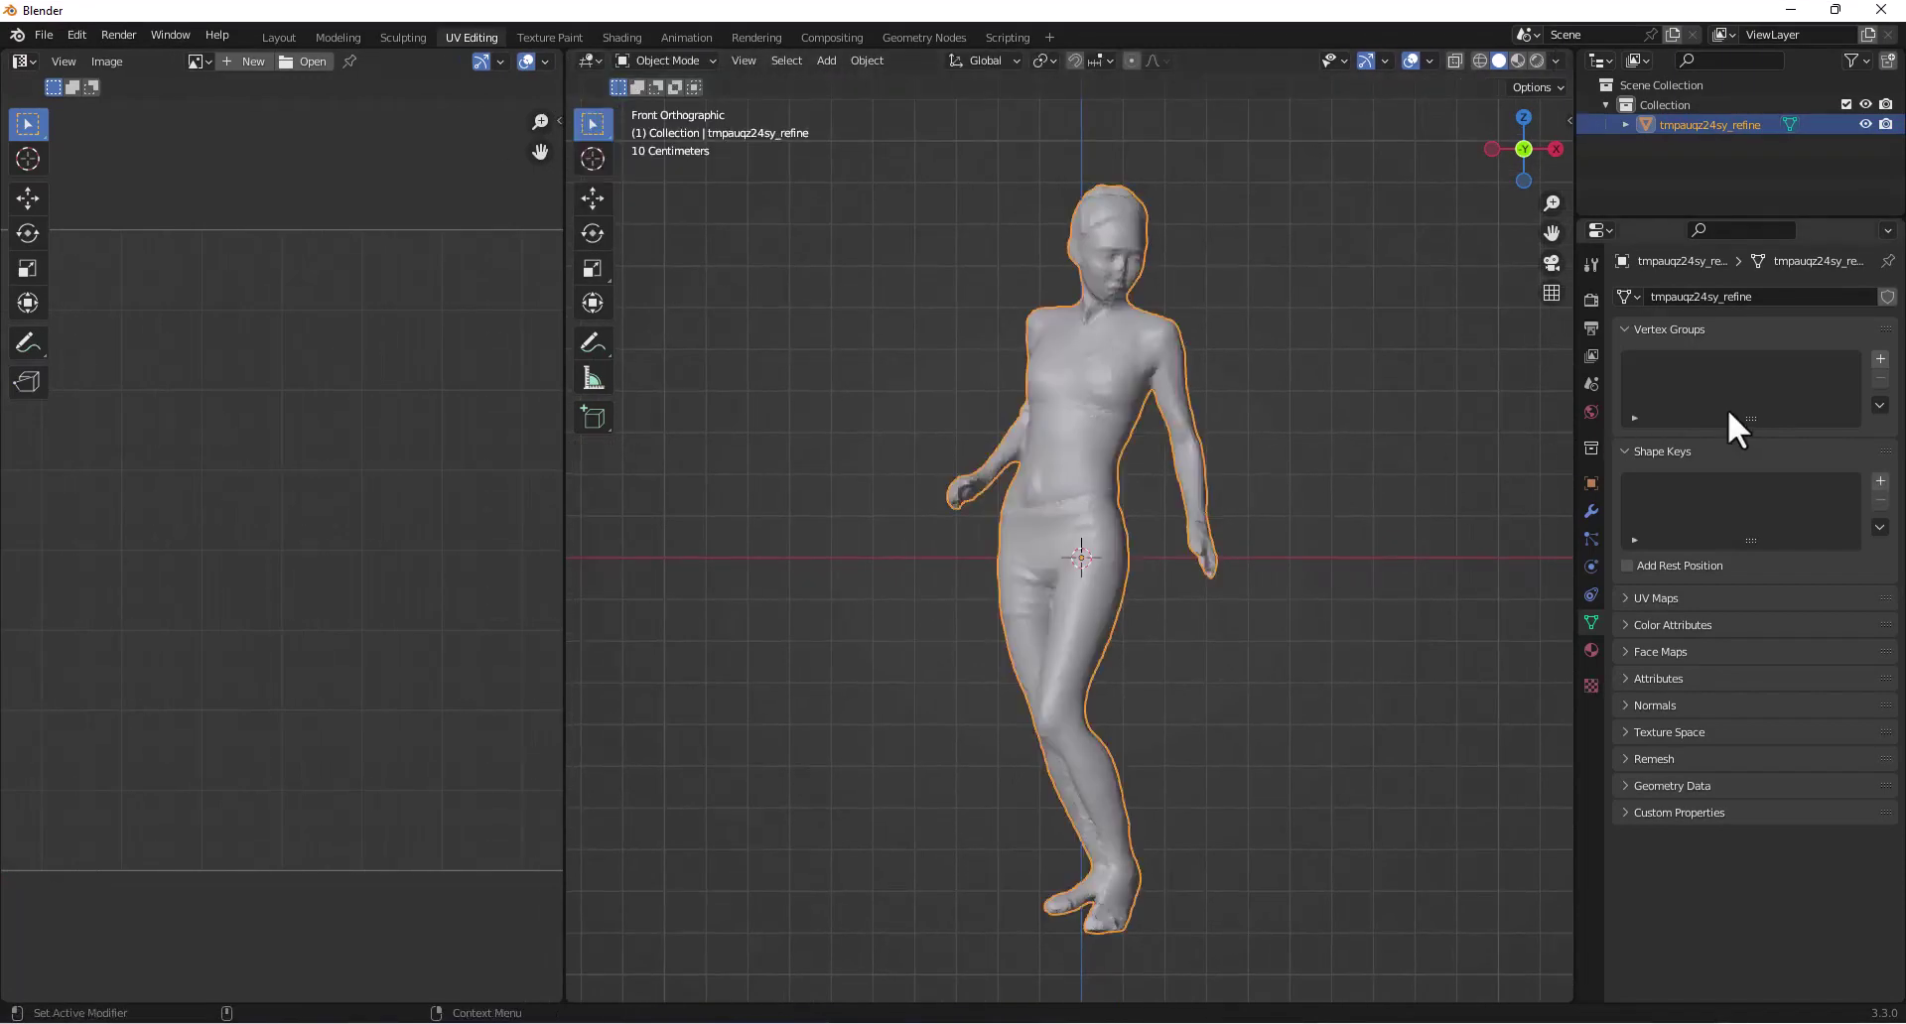
{"action": "left_click", "coordinate": [1591, 650]}
{"action": "left_click", "coordinate": [1795, 380]}
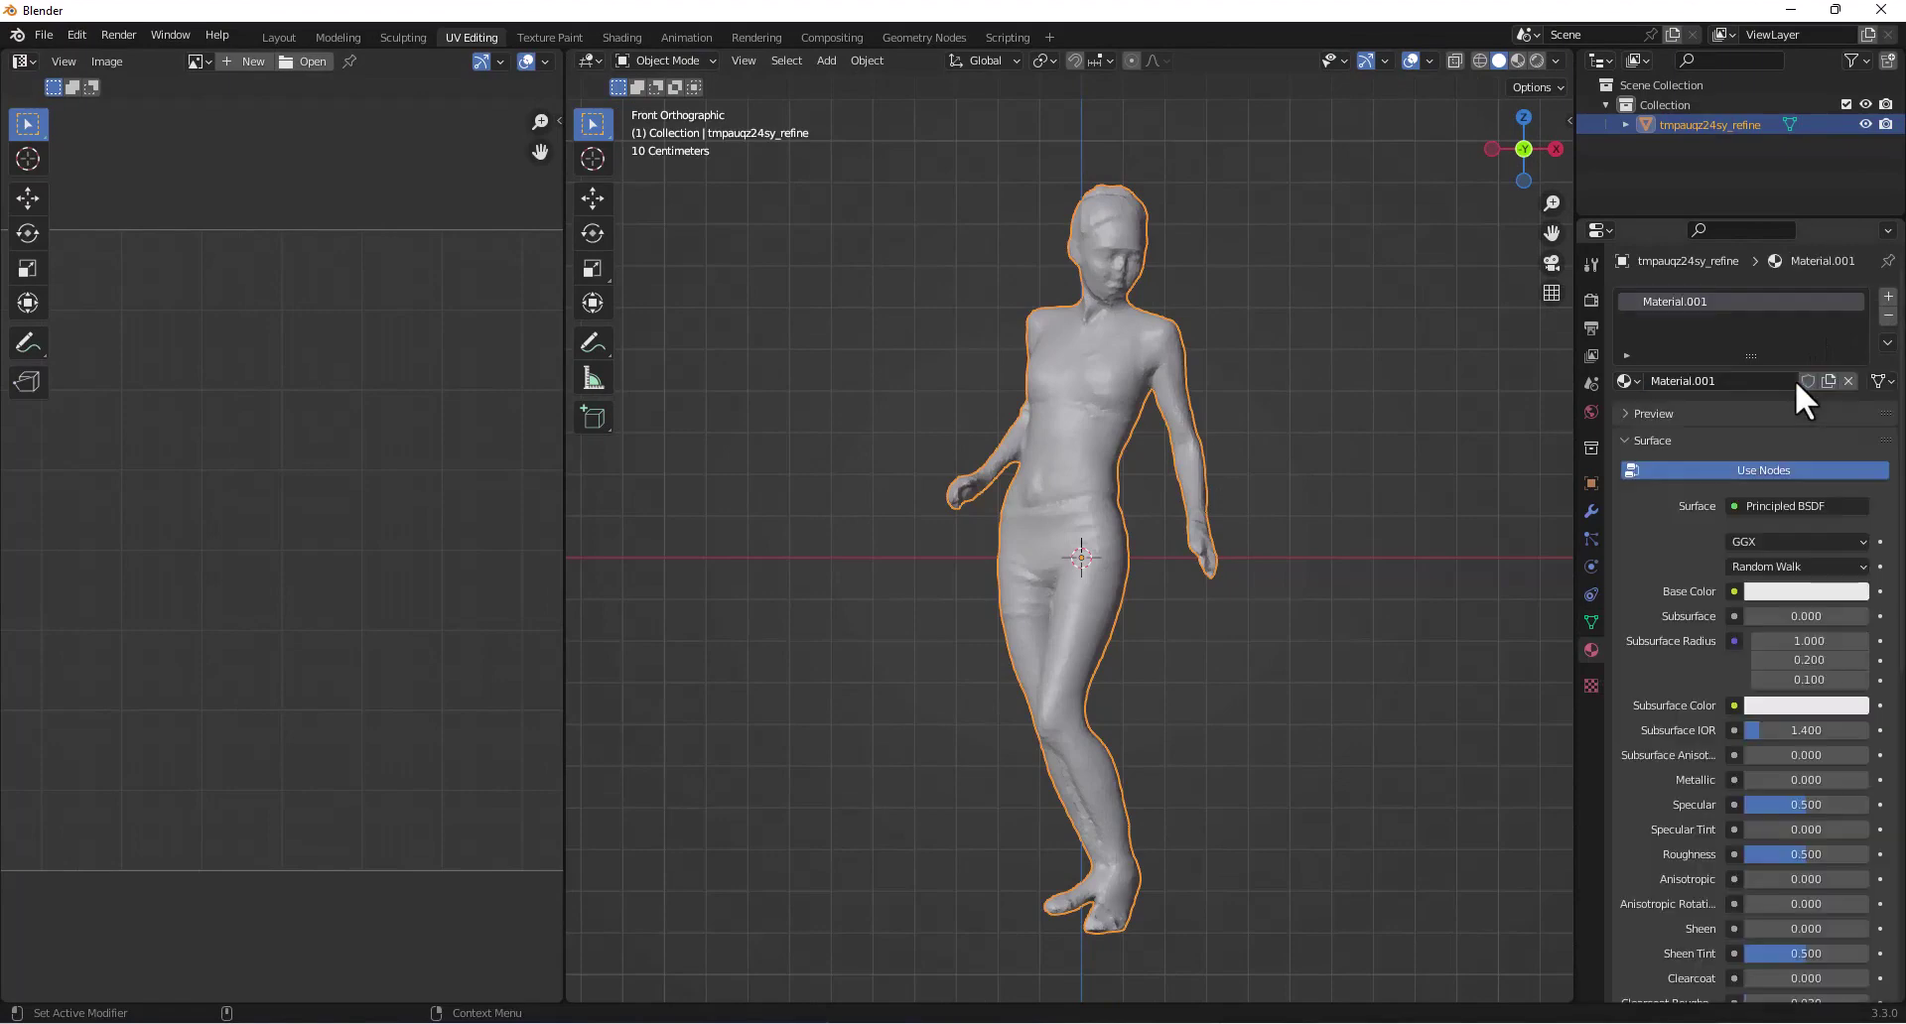
- Use an Image Texture for the material's Base Color and load the standing__147 pose reference photo from the Desktop
{"action": "left_click", "coordinate": [1733, 592]}
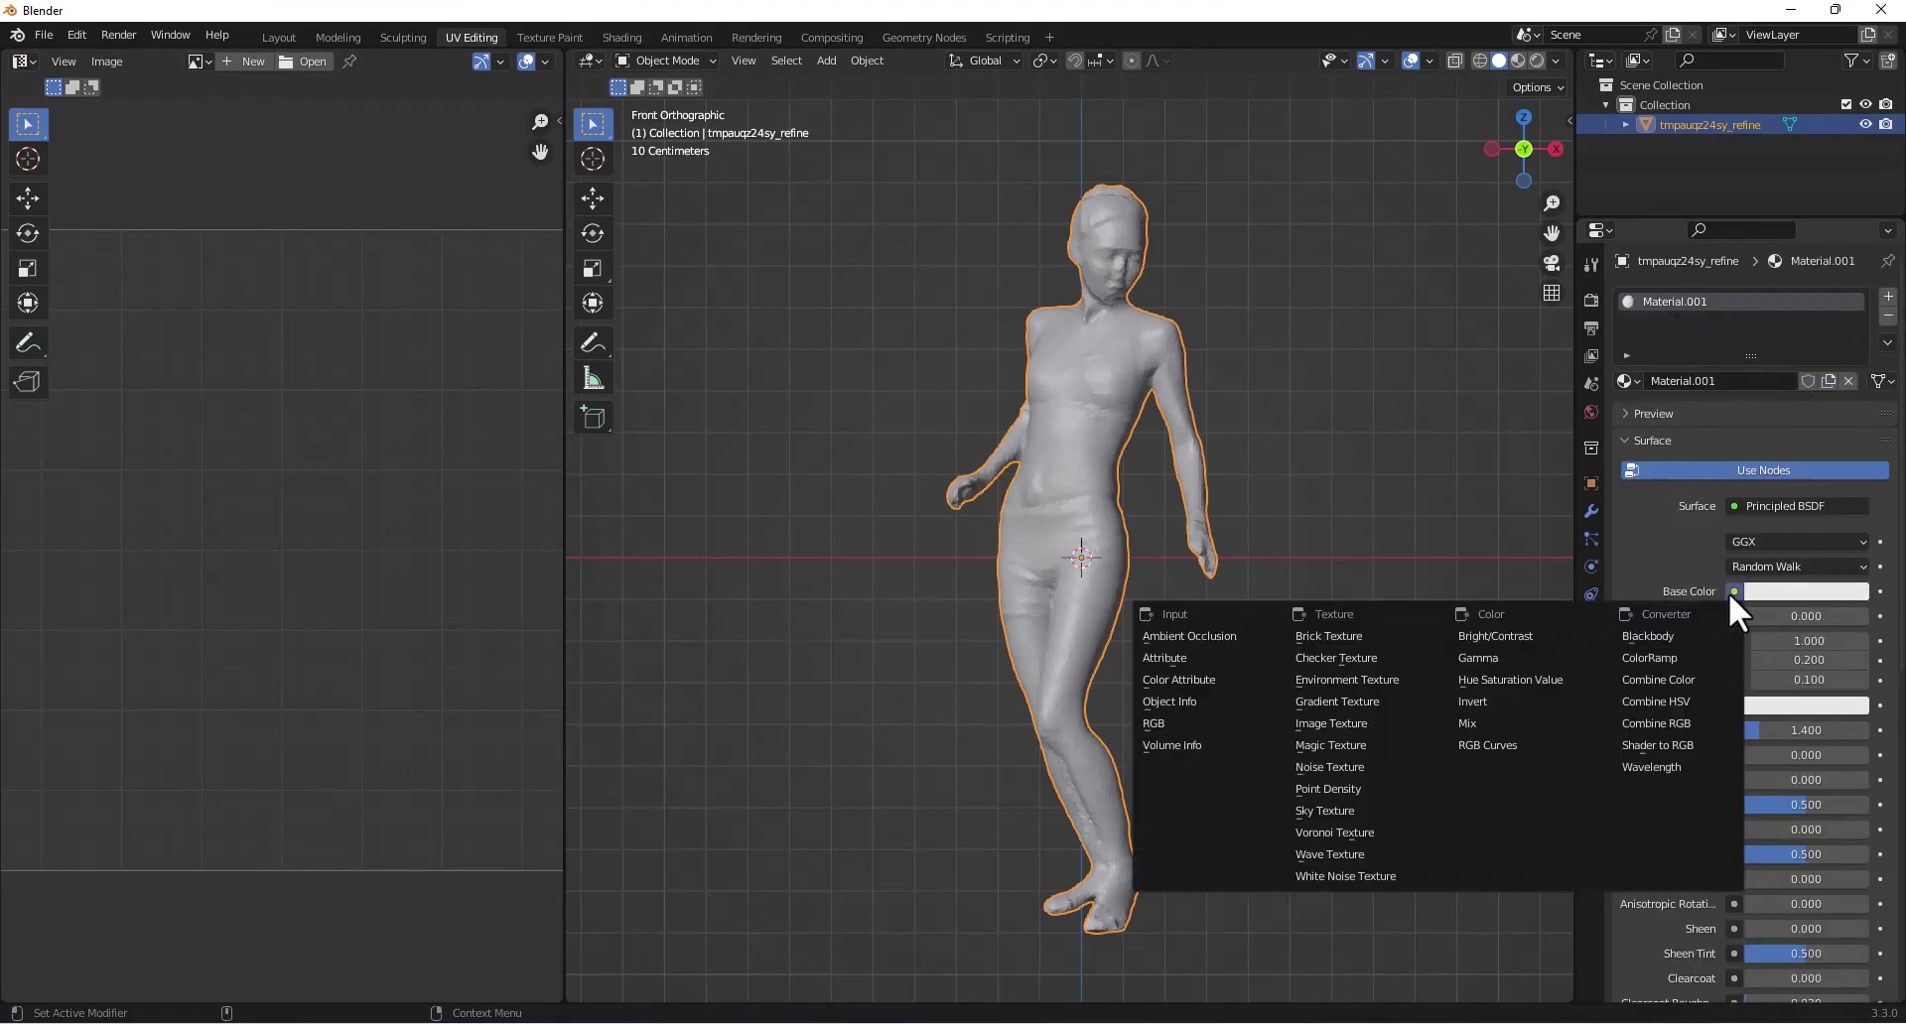
{"action": "left_click", "coordinate": [1318, 728]}
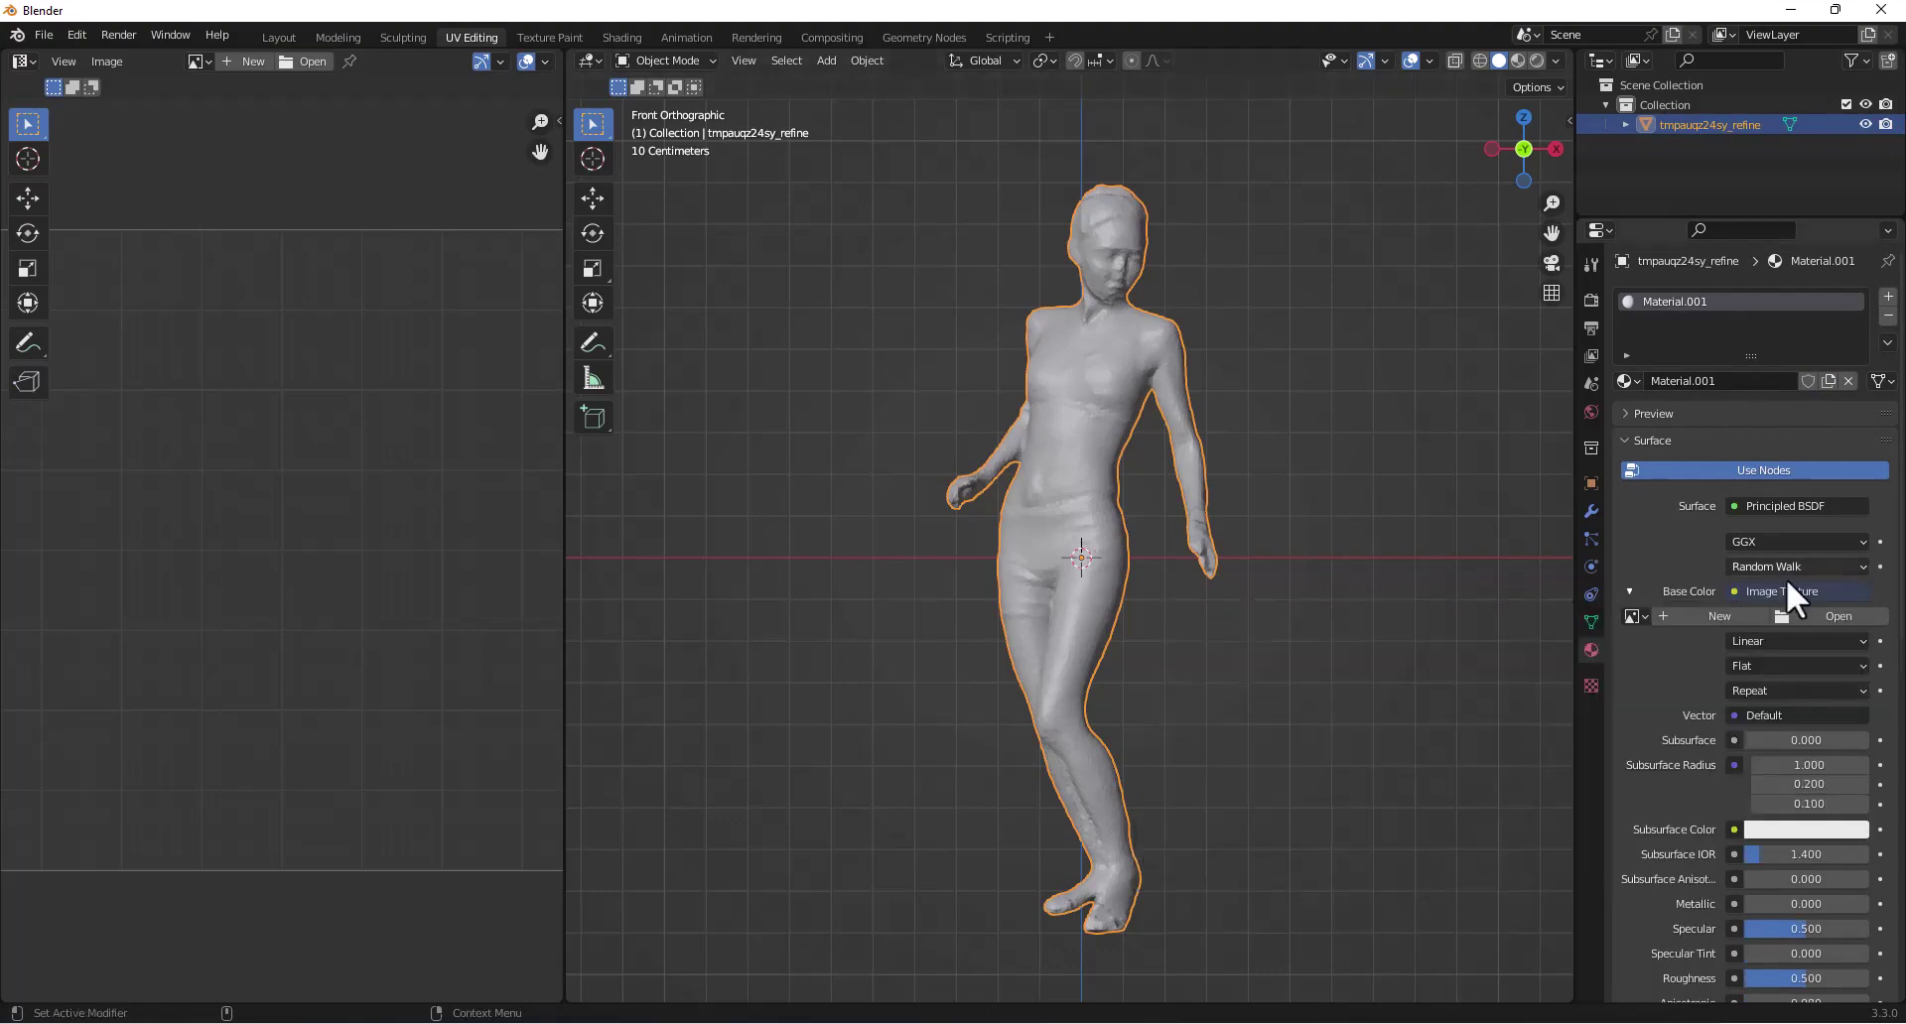
{"action": "left_click", "coordinate": [1811, 615]}
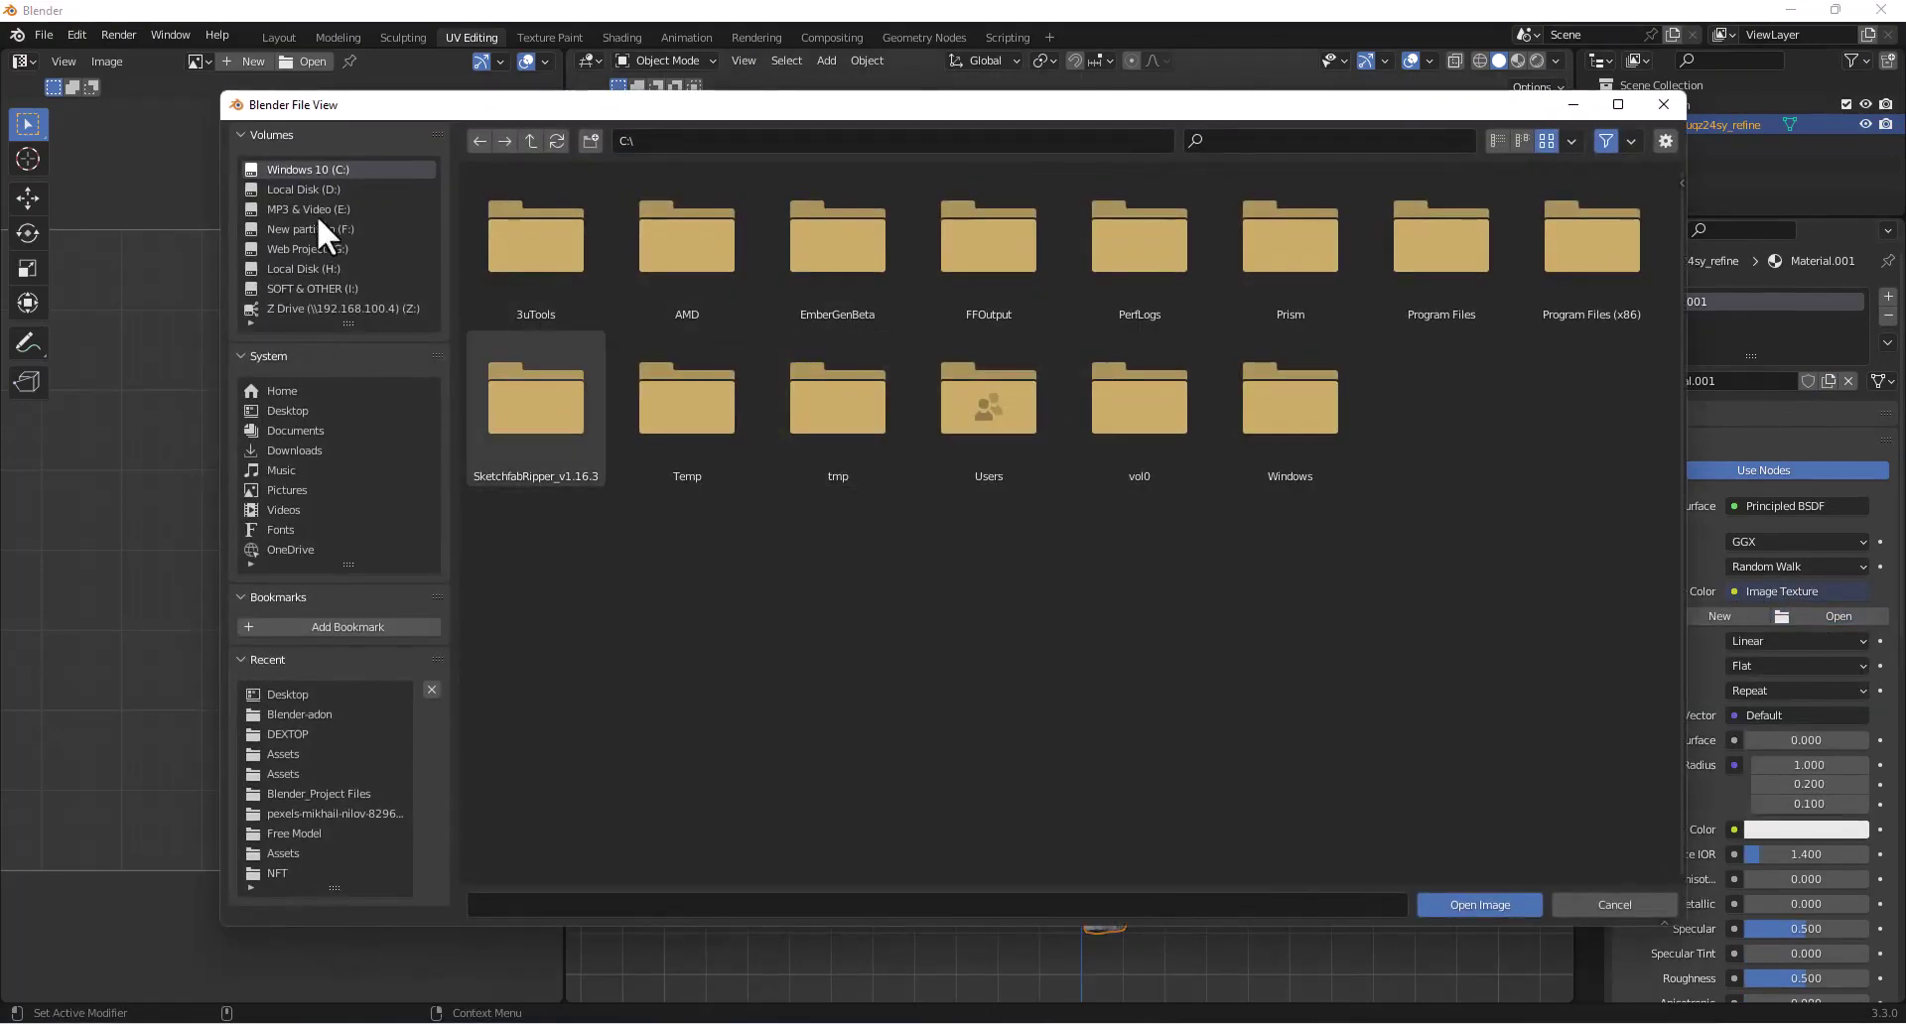
{"action": "left_click", "coordinate": [289, 408]}
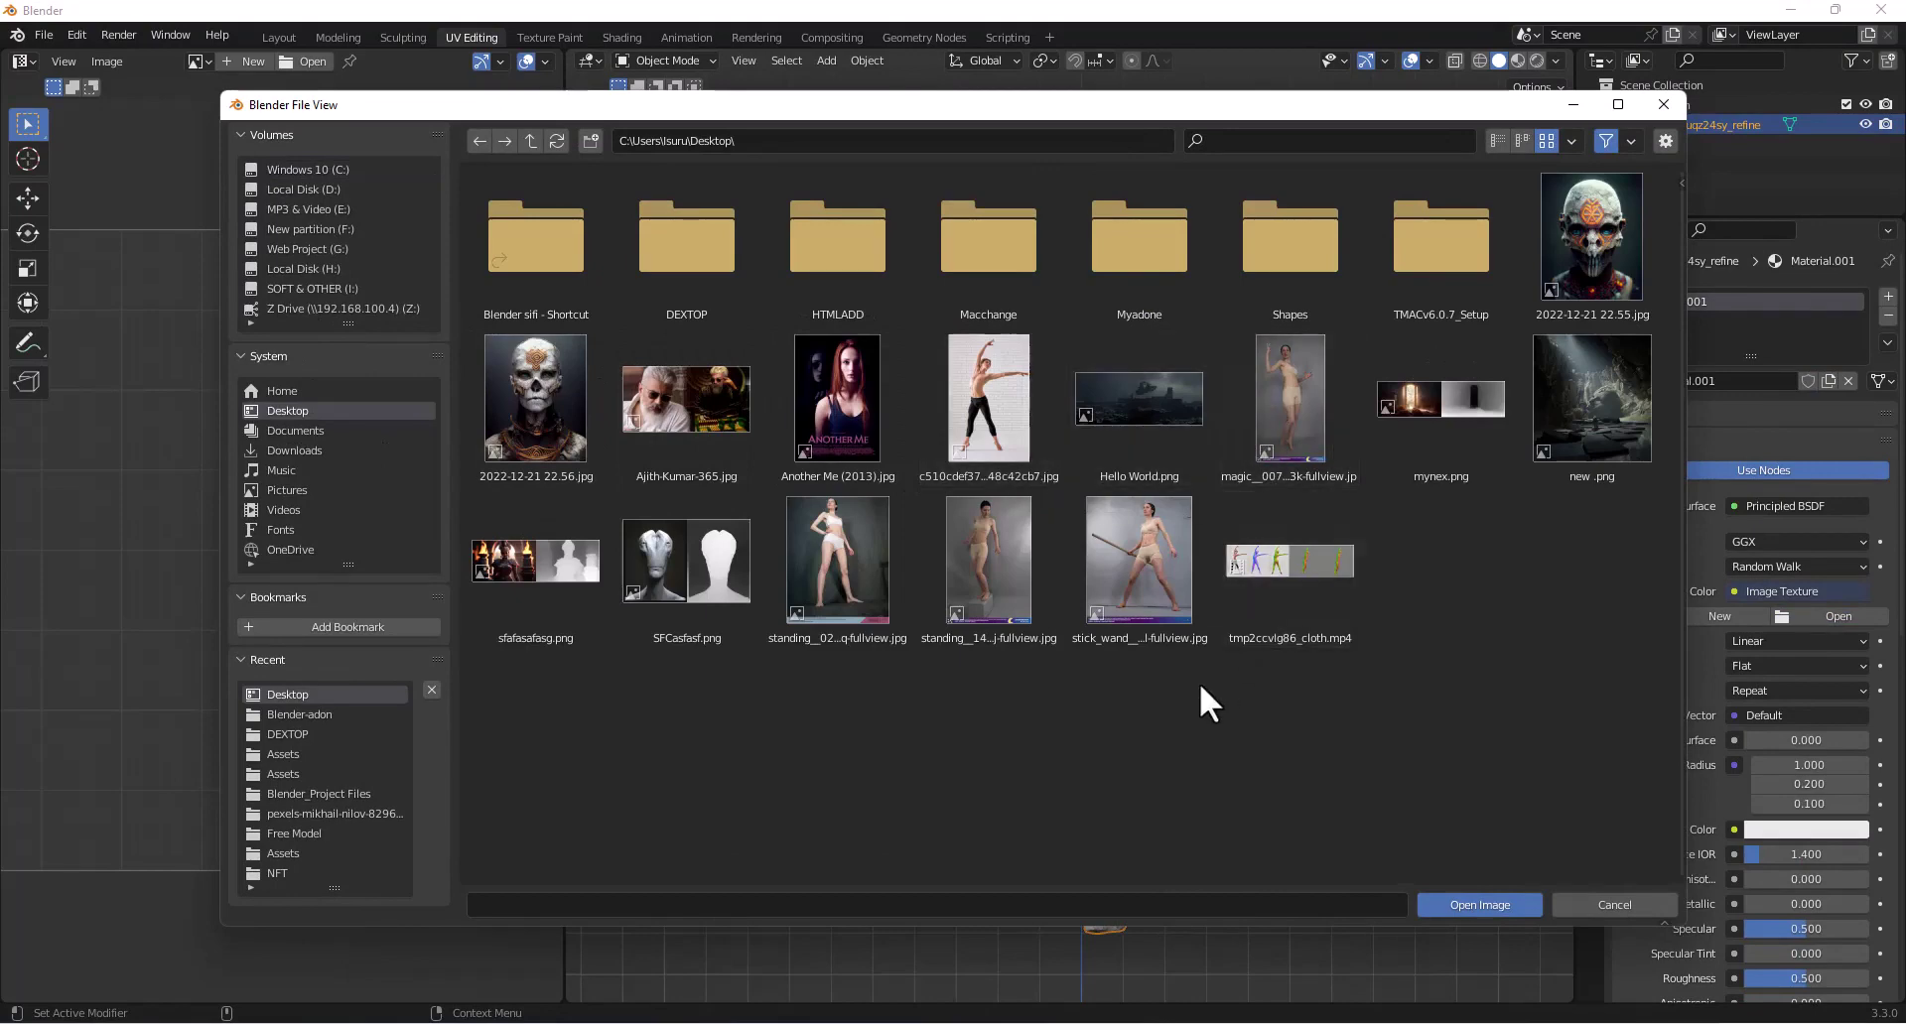
{"action": "double_click", "coordinate": [1009, 534]}
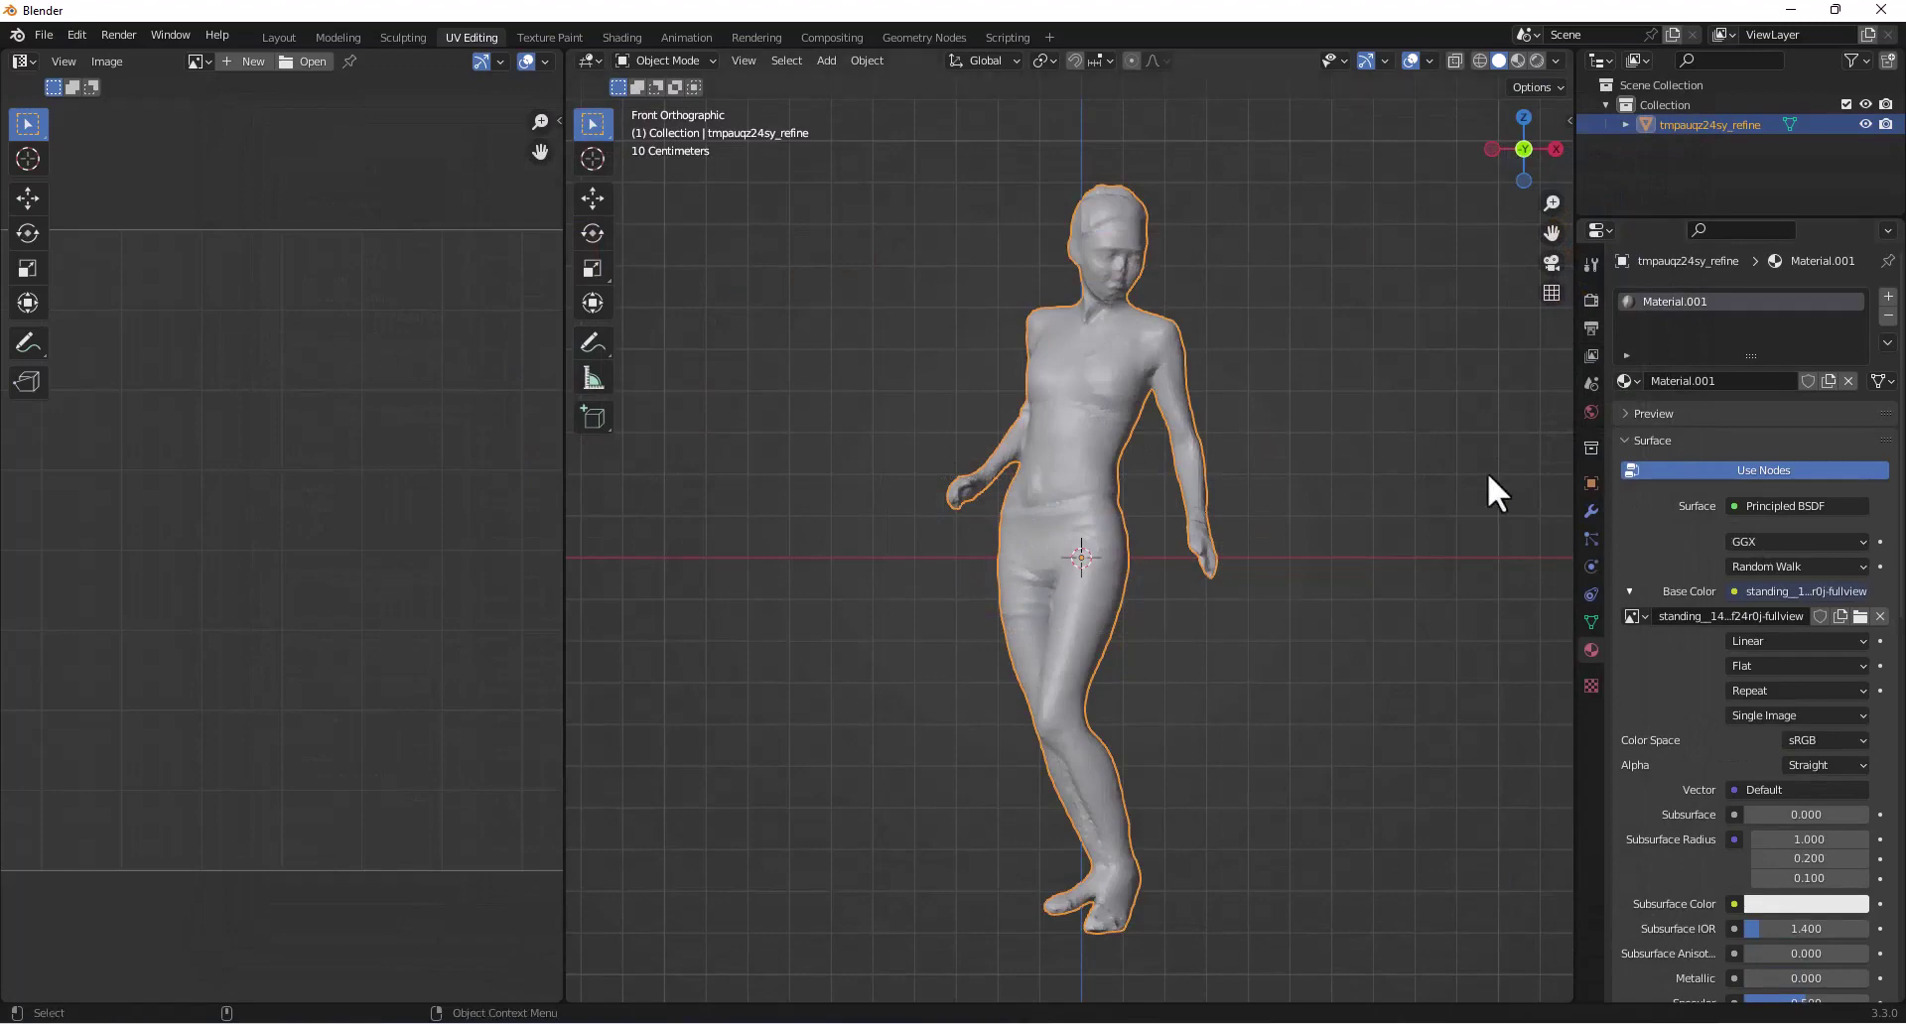
- Widen the UV editor and display the whole standing__147 pose reference photo in it
{"action": "scroll", "coordinate": [268, 367], "scroll_direction": "down", "scroll_amount": 1}
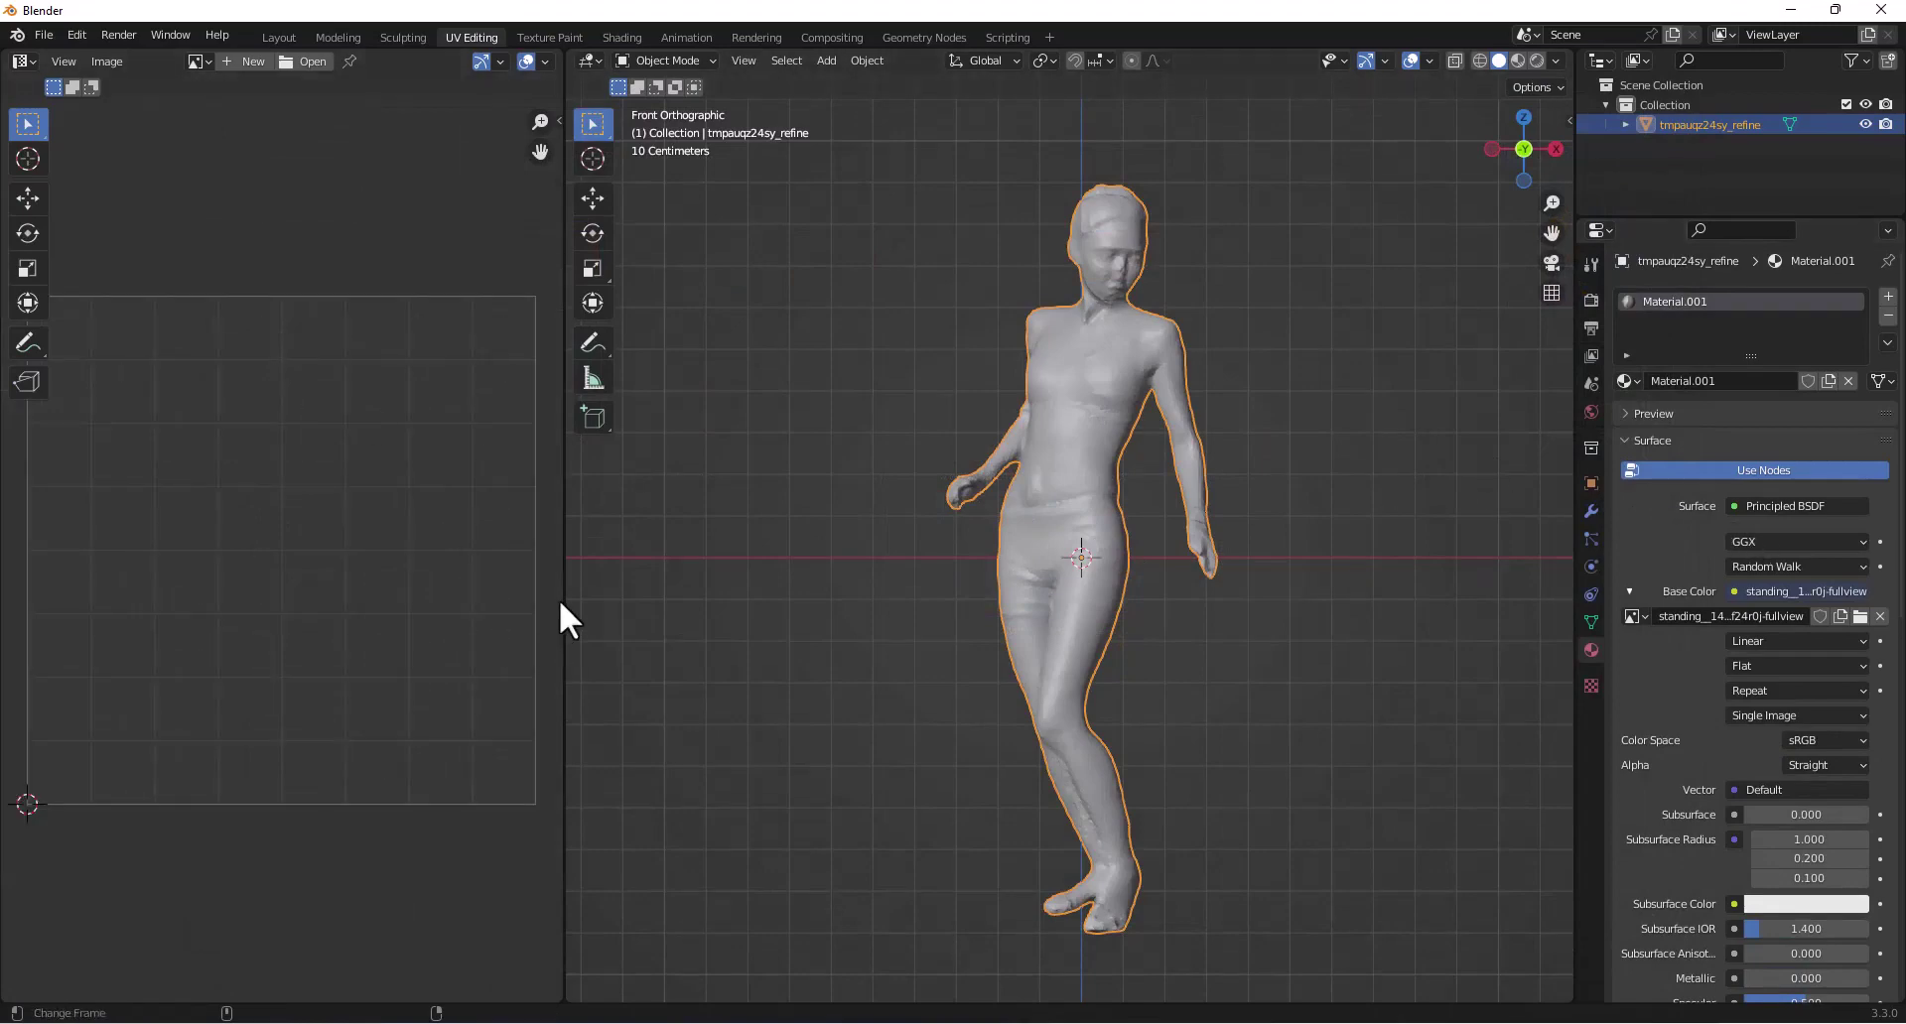
{"action": "left_click_drag", "start_coordinate": [561, 605], "coordinate": [924, 598]}
{"action": "scroll", "coordinate": [392, 421], "scroll_direction": "up", "scroll_amount": 1}
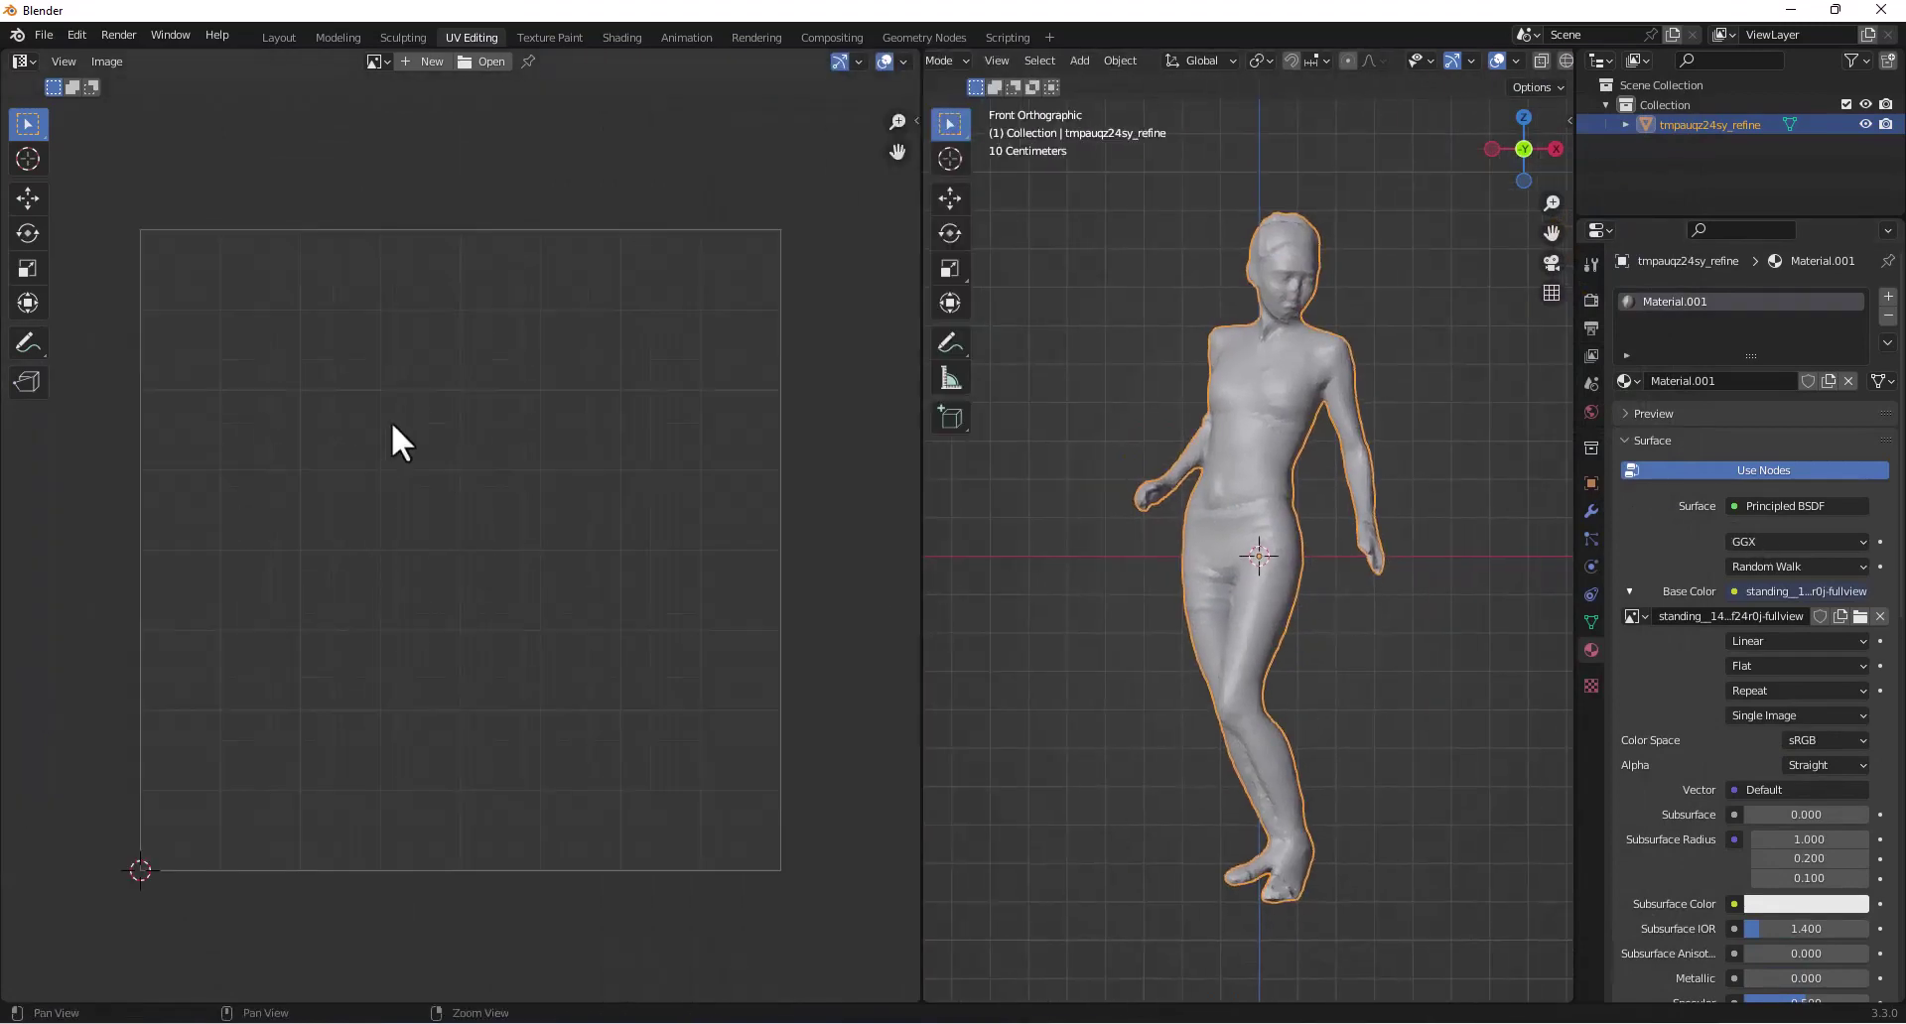
{"action": "left_click", "coordinate": [377, 61]}
{"action": "left_click", "coordinate": [394, 110]}
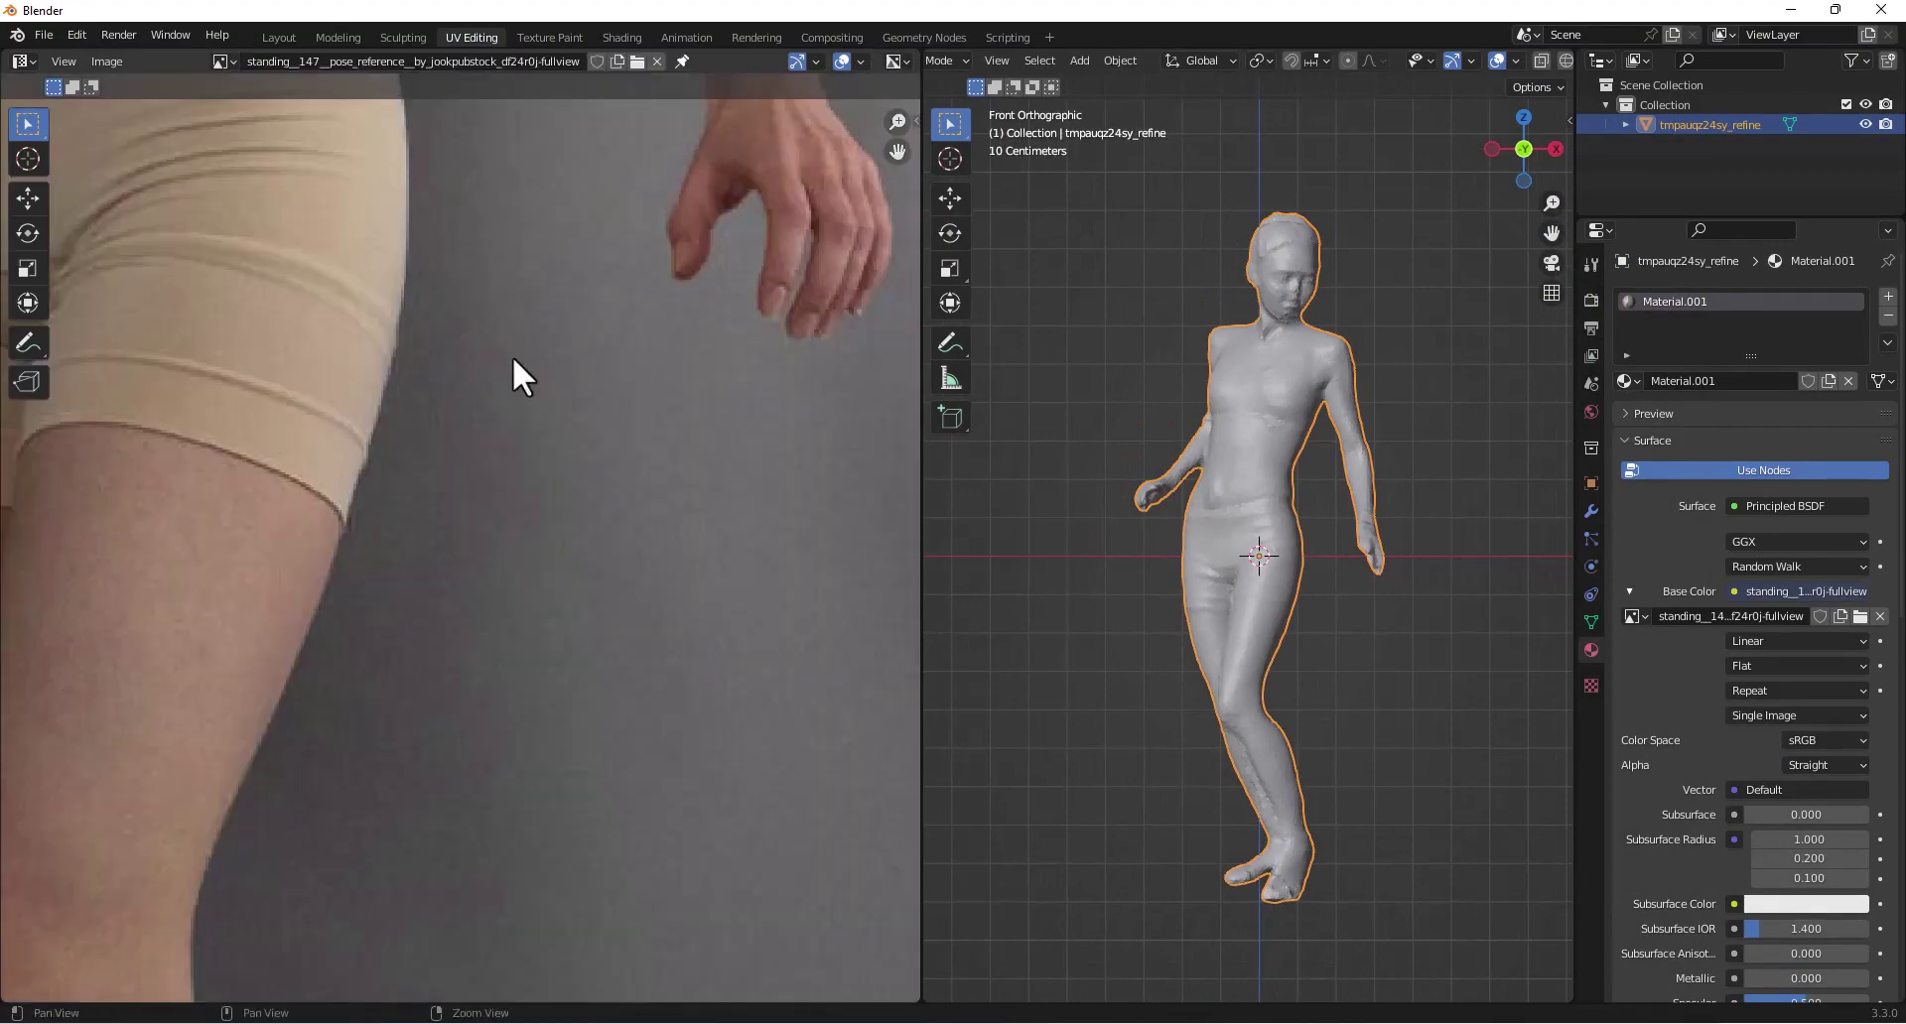
{"action": "key", "text": "Home"}
{"action": "scroll", "coordinate": [377, 447], "scroll_direction": "up", "scroll_amount": 1}
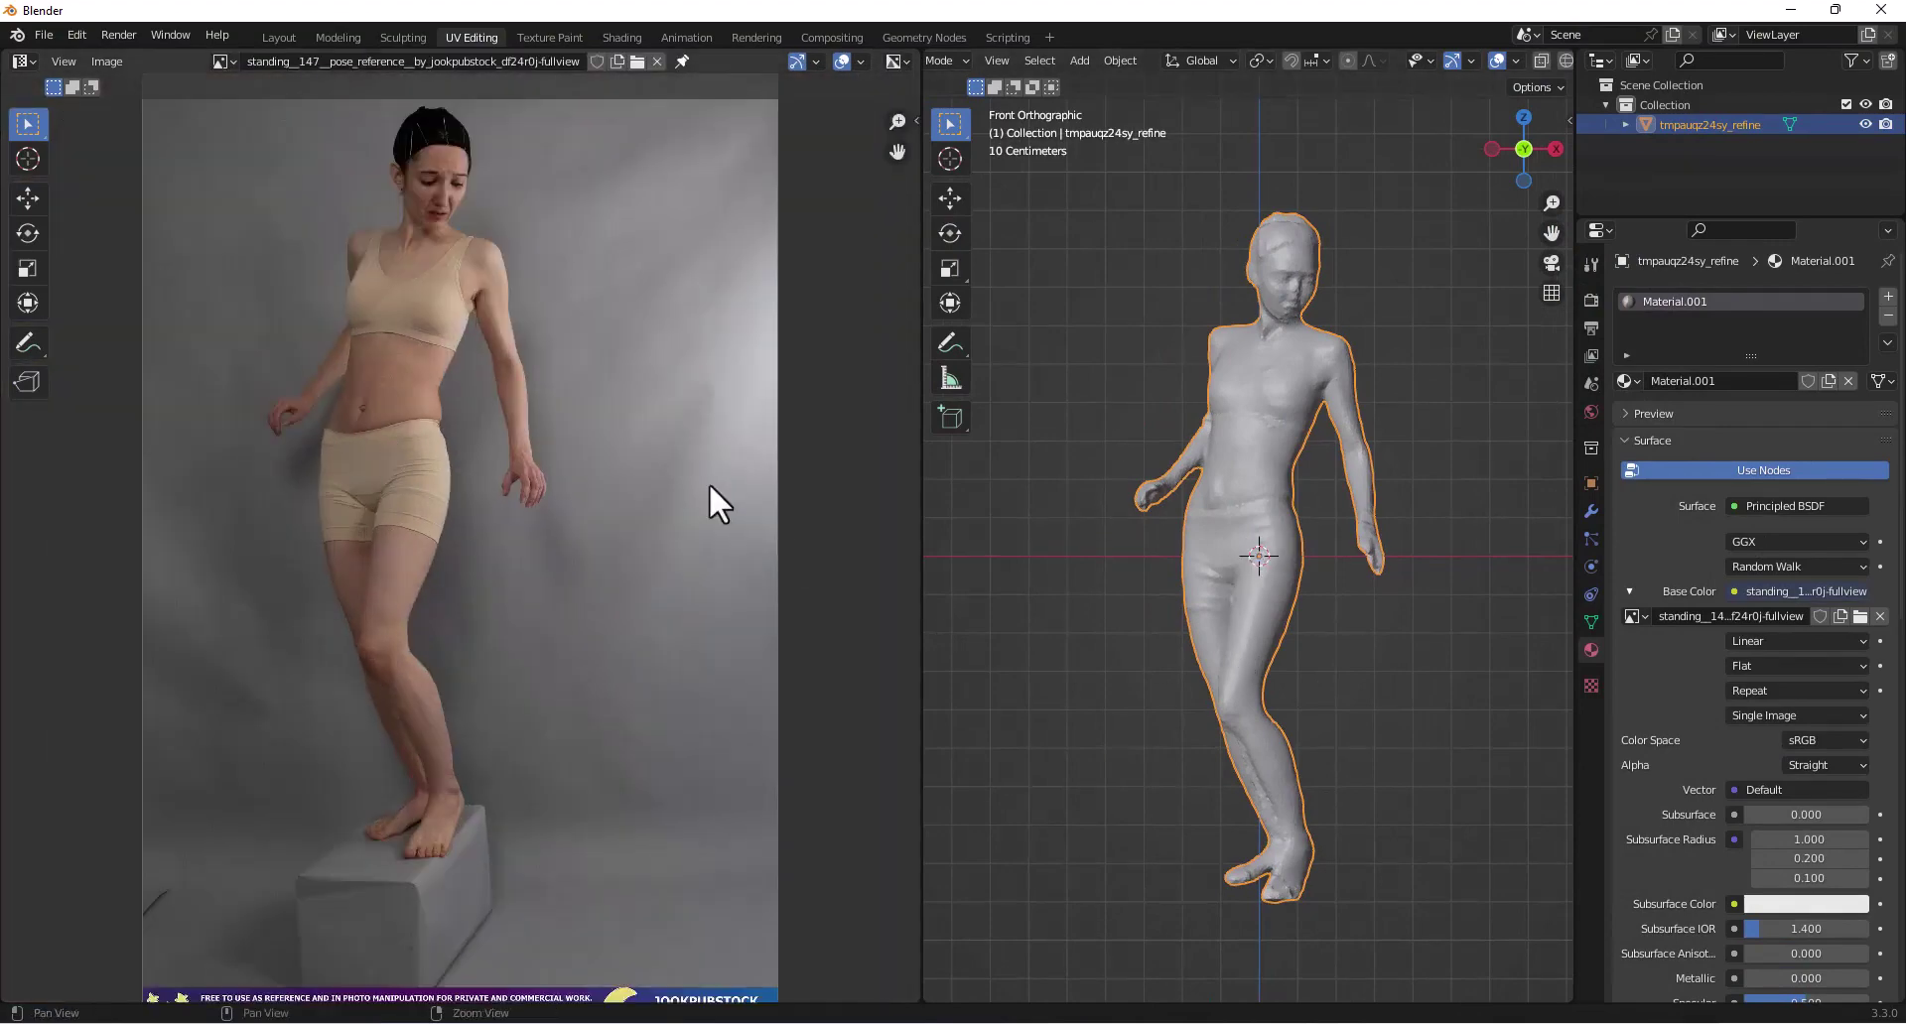
{"action": "scroll", "coordinate": [709, 484], "scroll_direction": "down", "scroll_amount": 1}
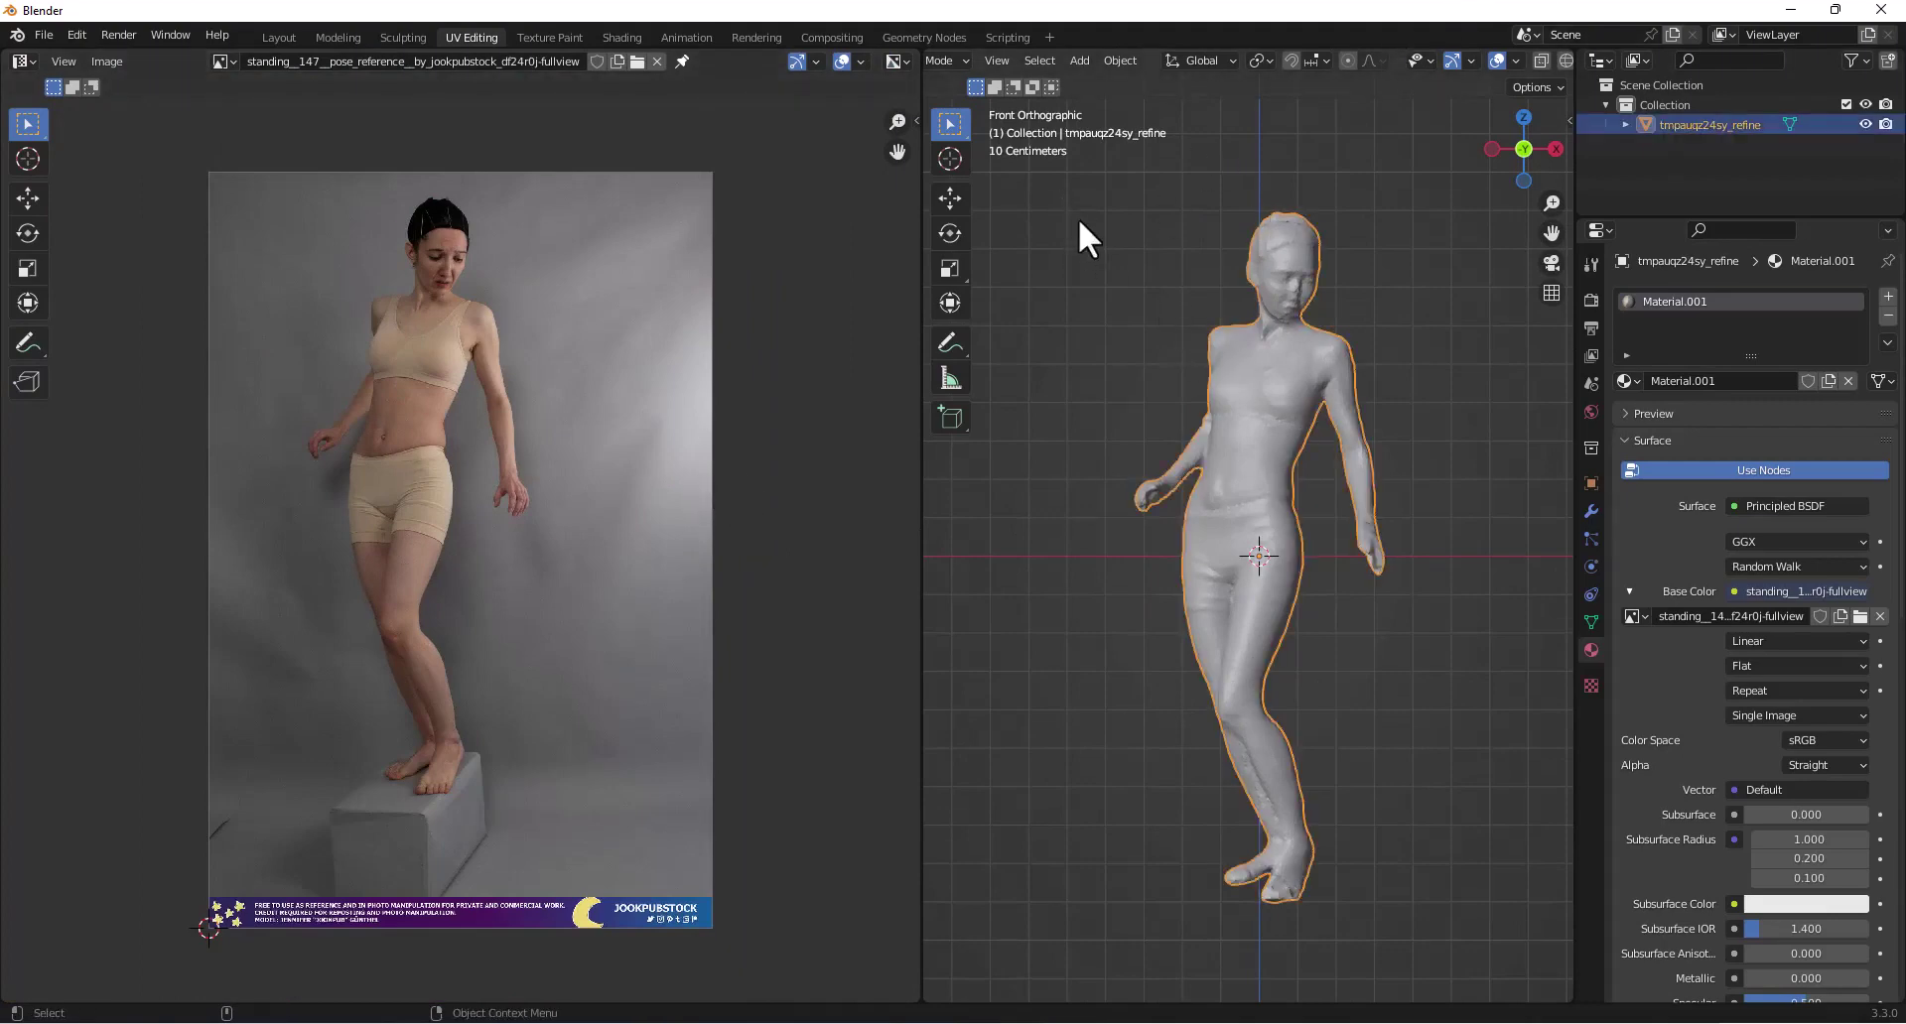
- In Edit Mode, select all faces of the human mesh and unwrap them with Project from View (Bounds)
{"action": "left_click", "coordinate": [941, 61]}
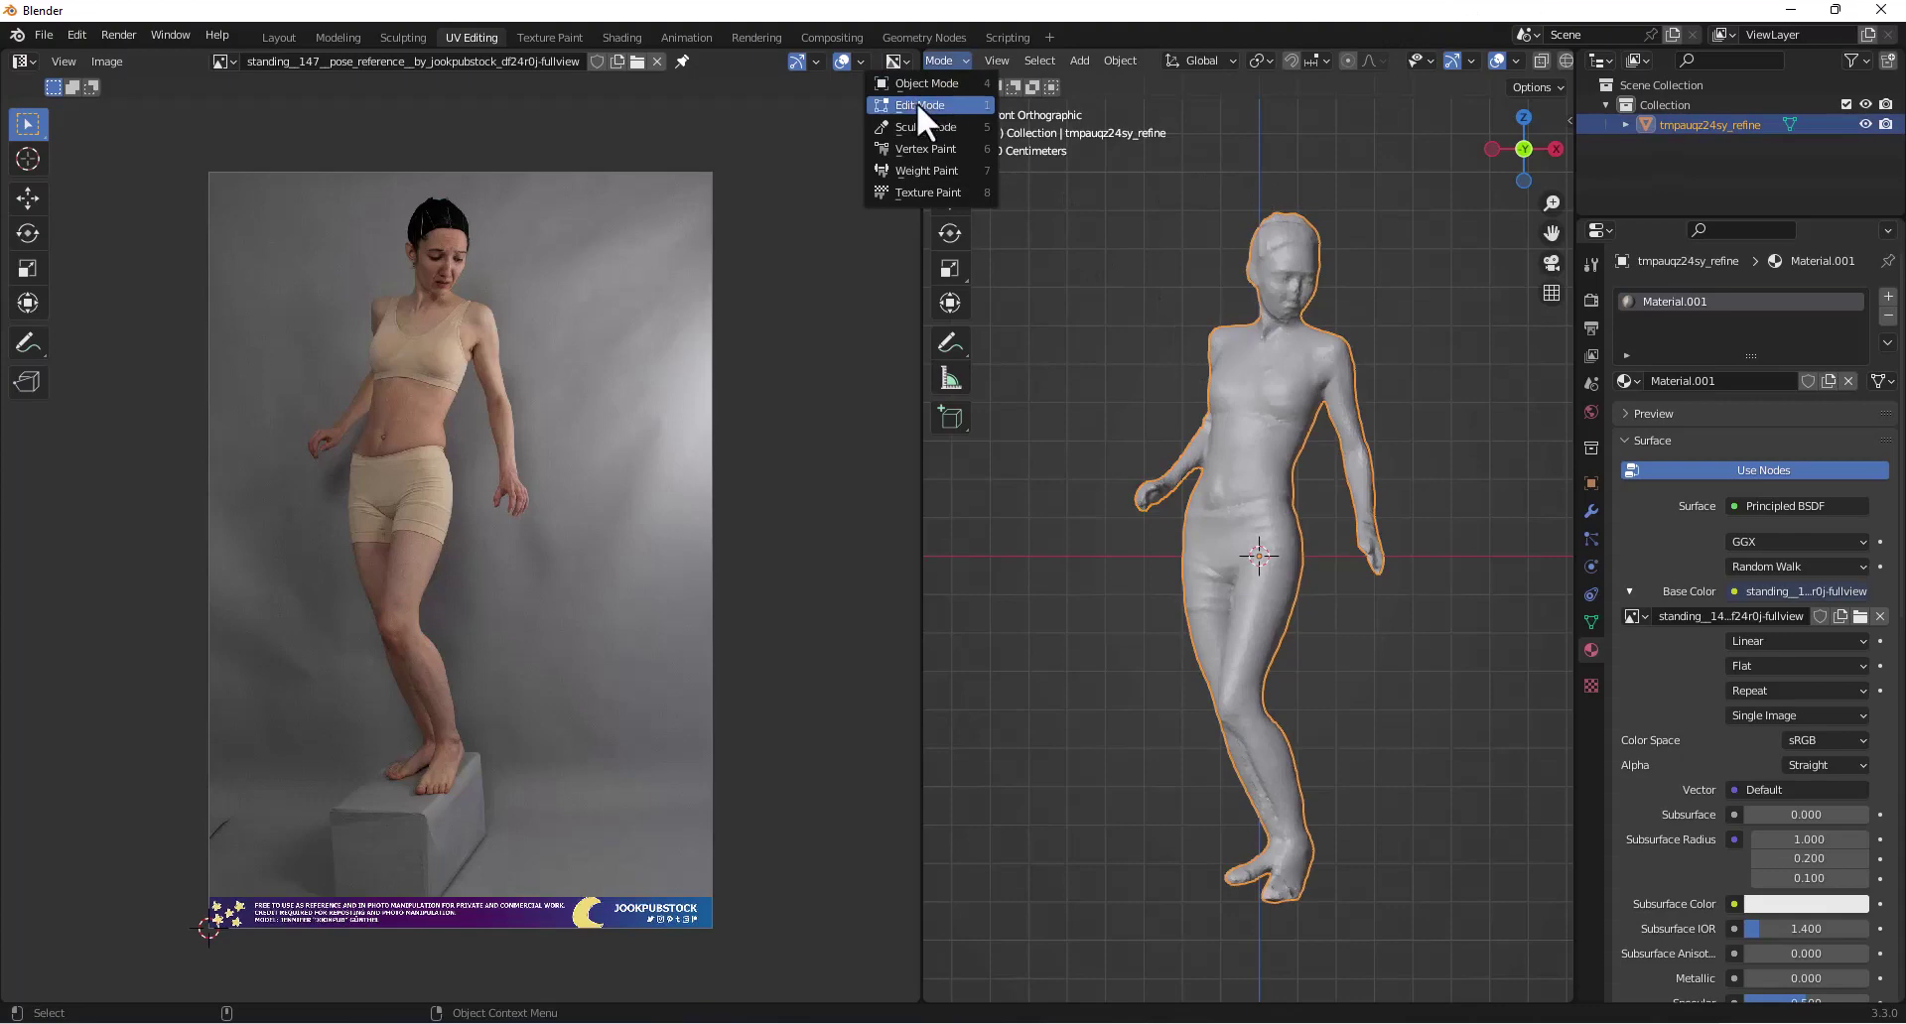
{"action": "left_click", "coordinate": [919, 104]}
{"action": "key", "text": "a"}
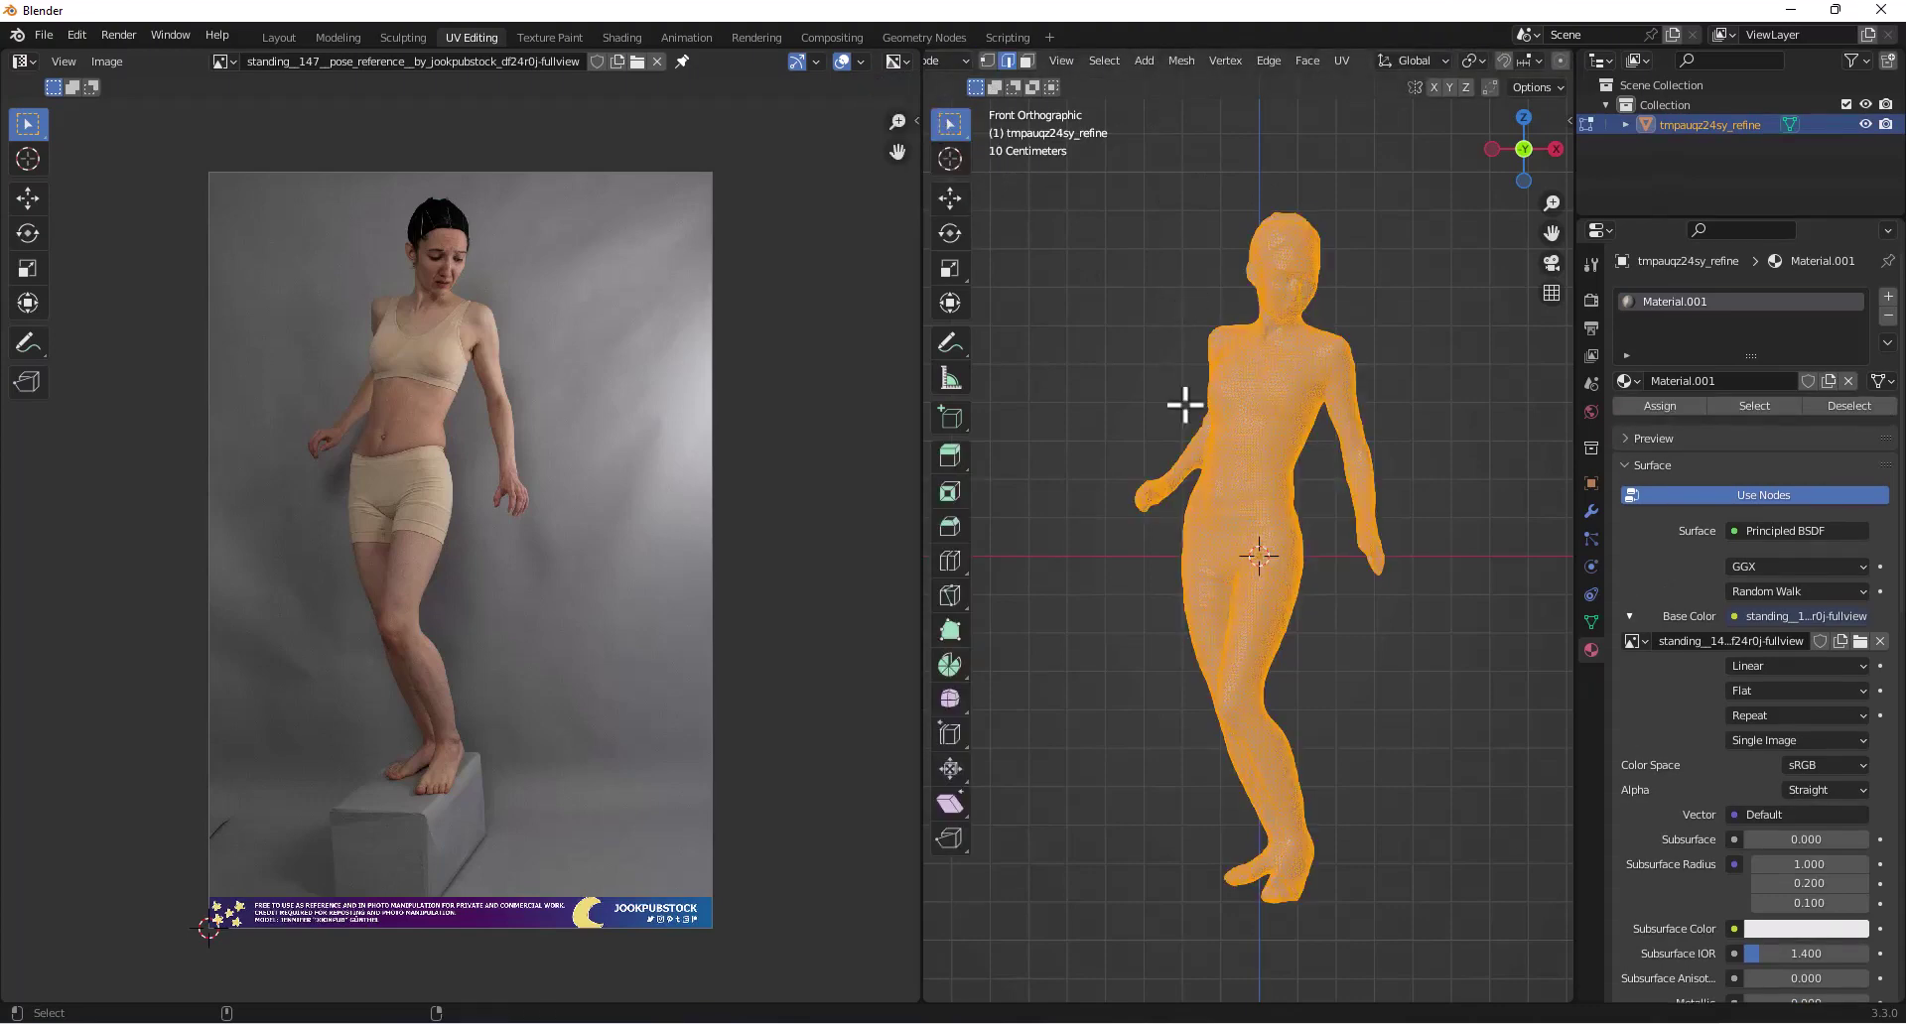
{"action": "right_click", "coordinate": [1198, 402]}
{"action": "left_click", "coordinate": [1027, 61]}
{"action": "right_click", "coordinate": [1238, 367]}
{"action": "mouse_move", "coordinate": [1294, 484]}
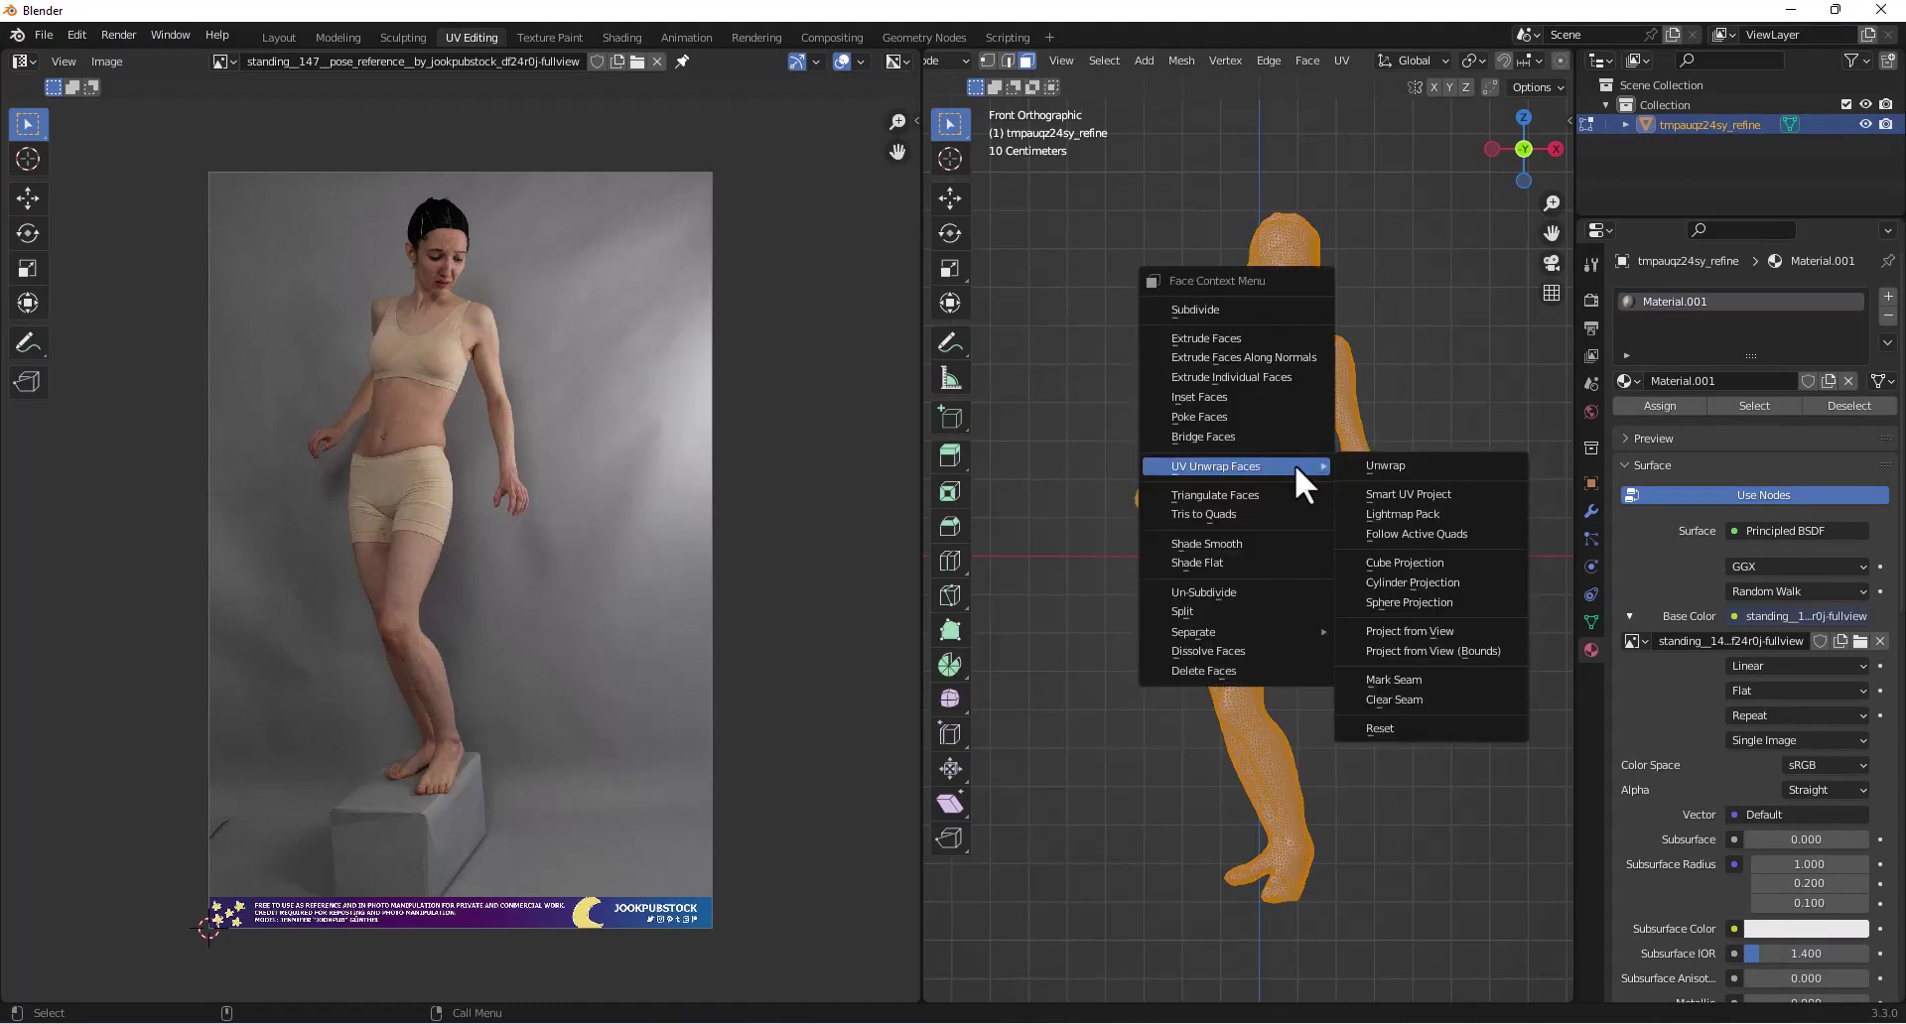
{"action": "left_click", "coordinate": [1394, 645]}
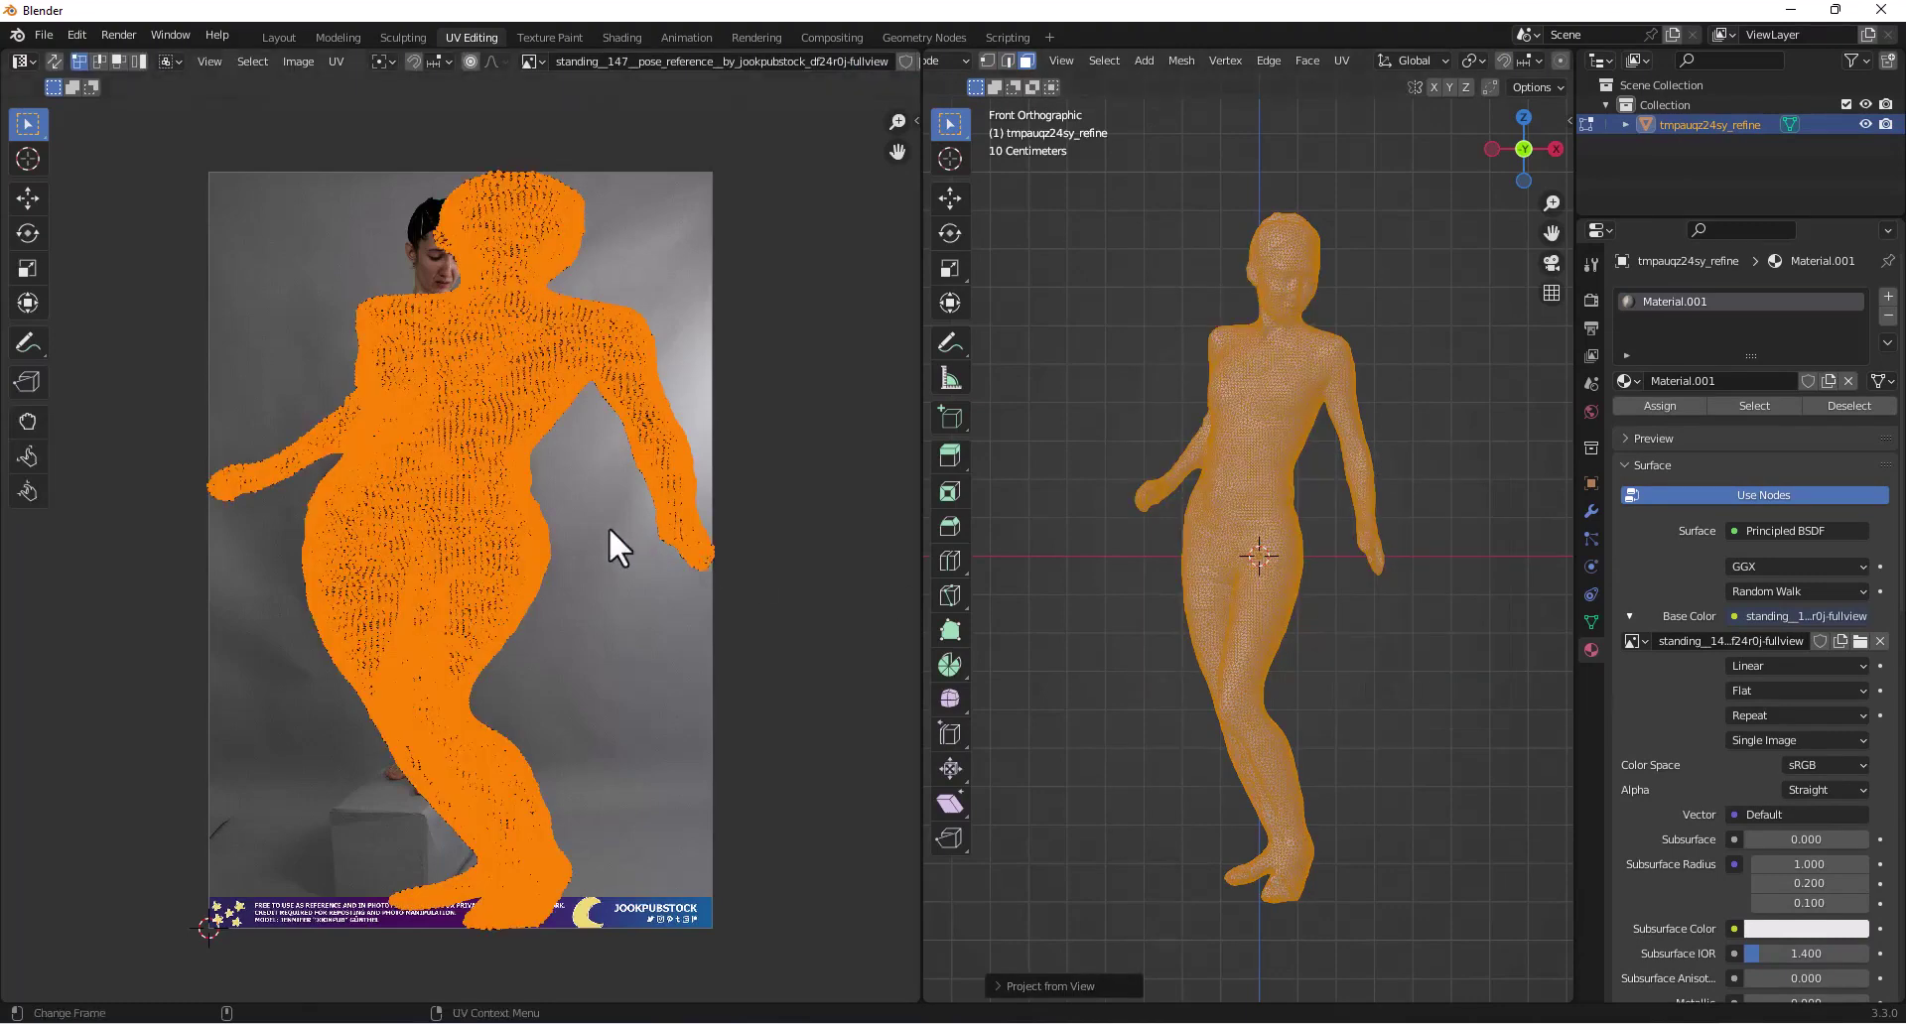
- Scale the projected UV layout down uniformly and move it sideways towards the woman in the photo
{"action": "scroll", "coordinate": [502, 498], "scroll_direction": "down", "scroll_amount": 2}
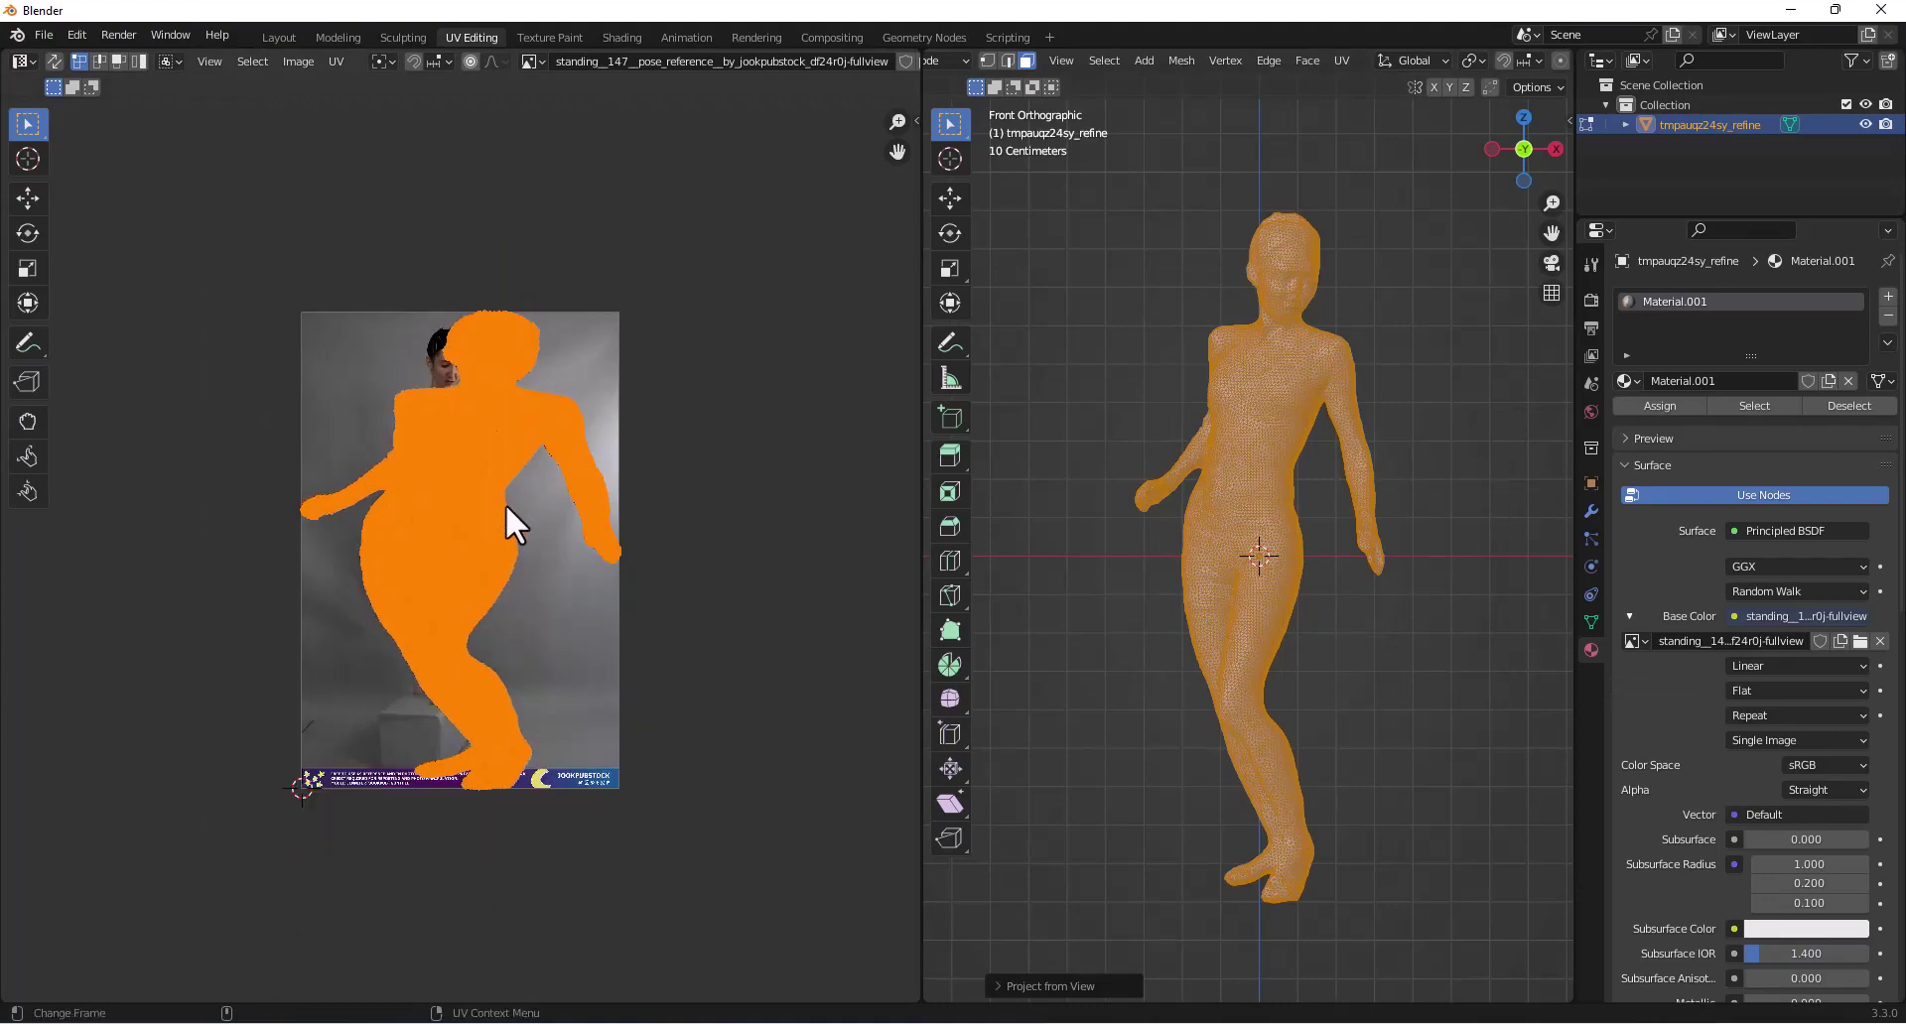
{"action": "left_click", "coordinate": [28, 268]}
{"action": "key", "text": "s"}
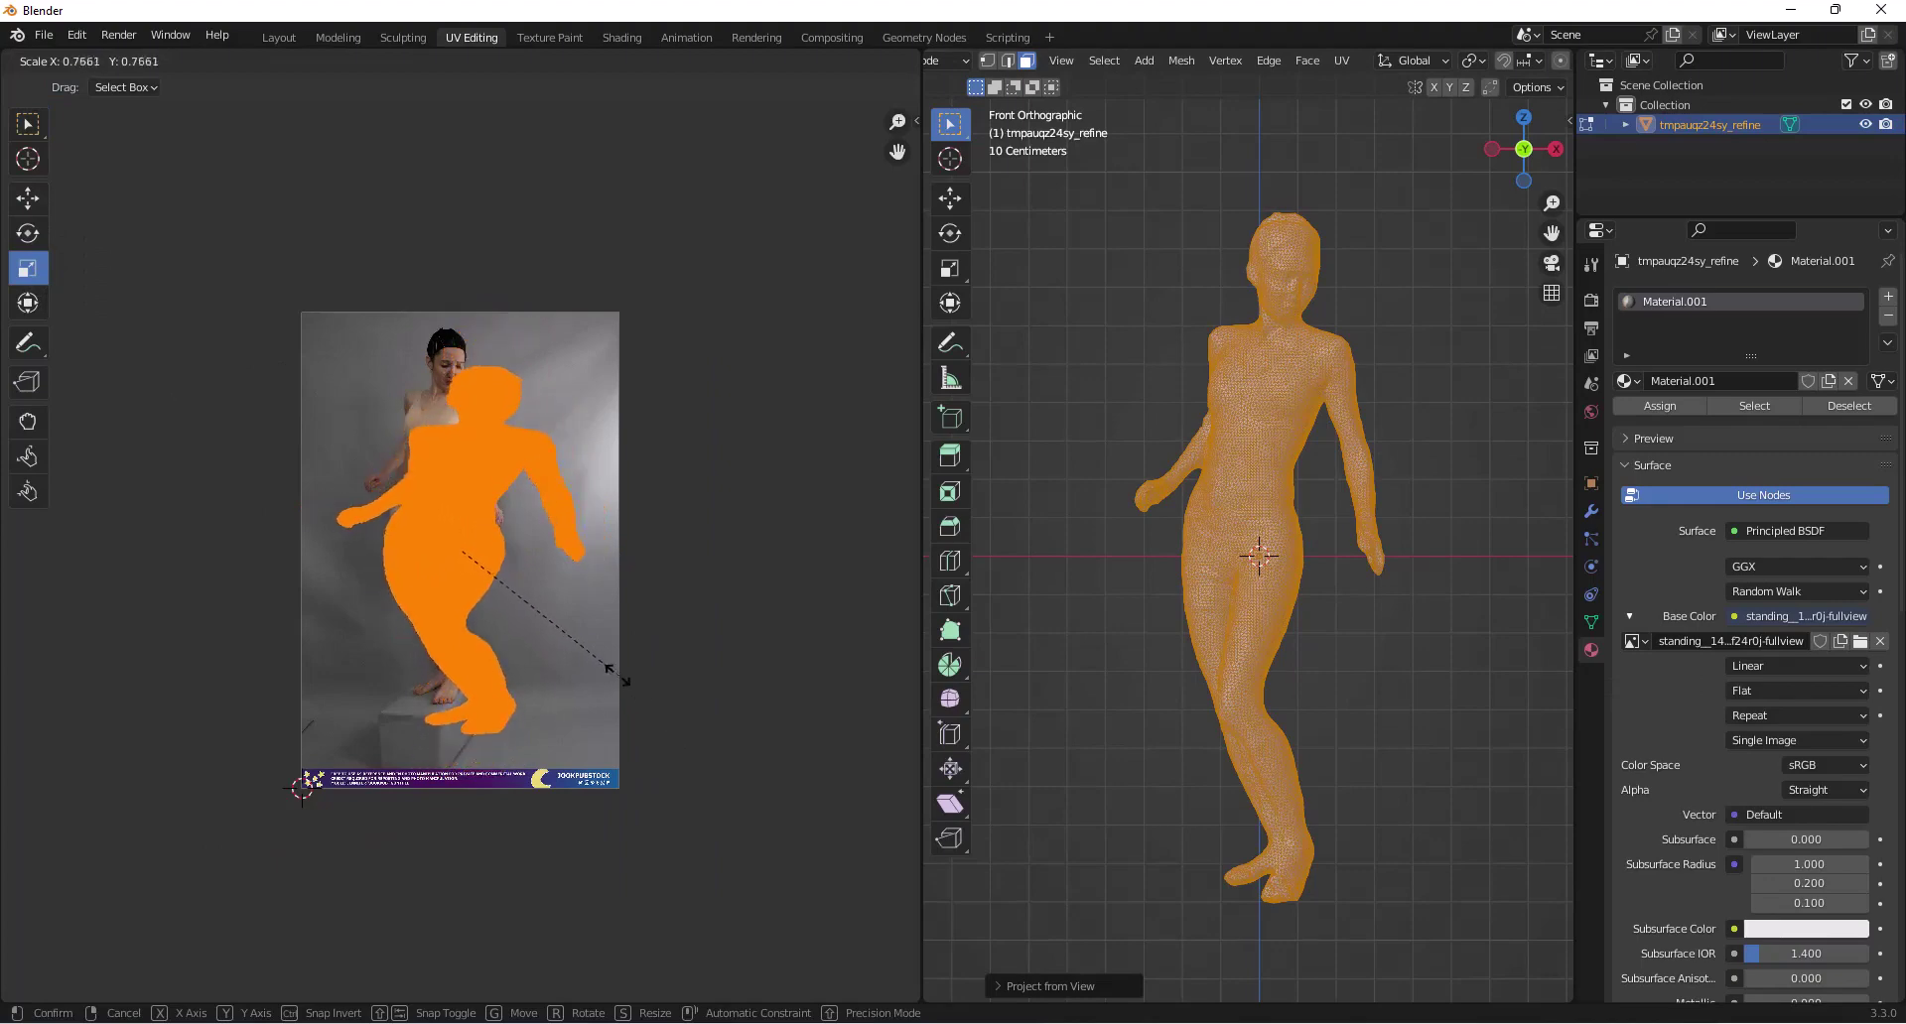
{"action": "left_click", "coordinate": [566, 640]}
{"action": "left_click_drag", "start_coordinate": [538, 551], "coordinate": [502, 551]}
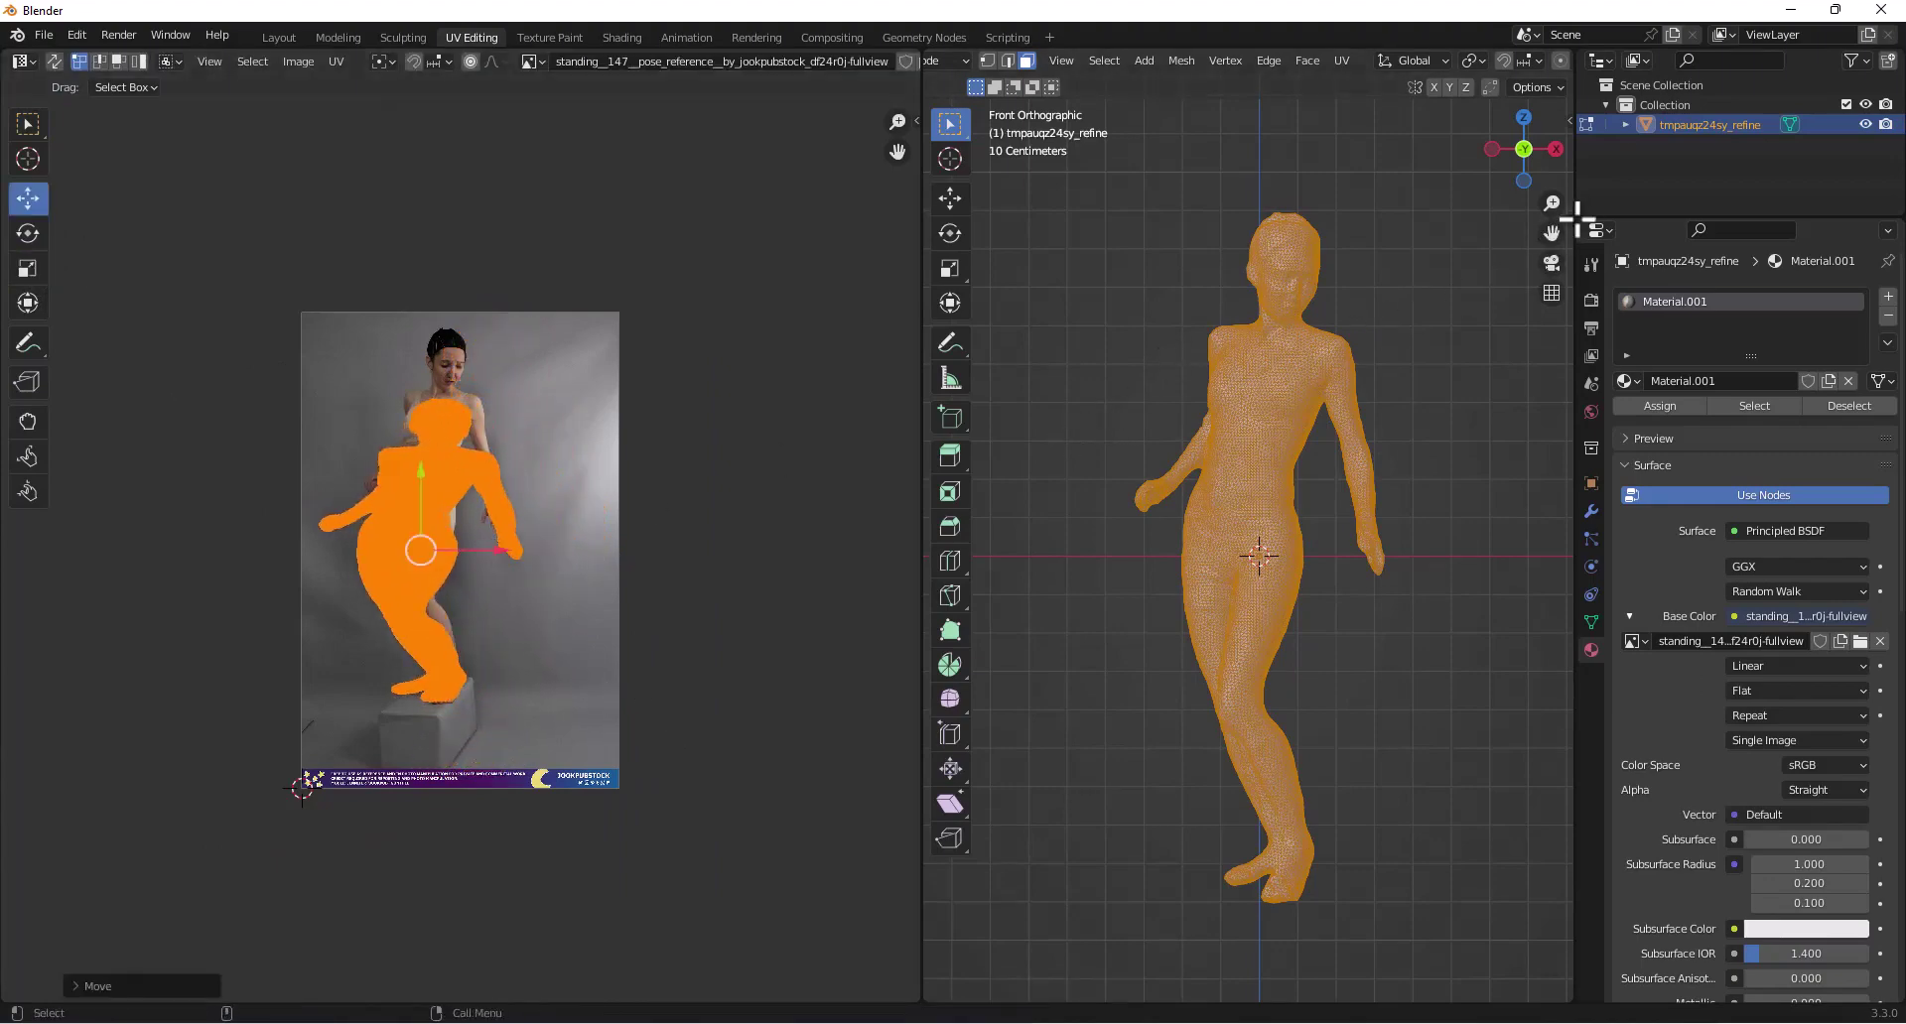
- Enlarge the 3D viewport, set its shading to Material Preview and hide the overlays to see the texture
{"action": "left_click_drag", "start_coordinate": [1571, 205], "coordinate": [1830, 197]}
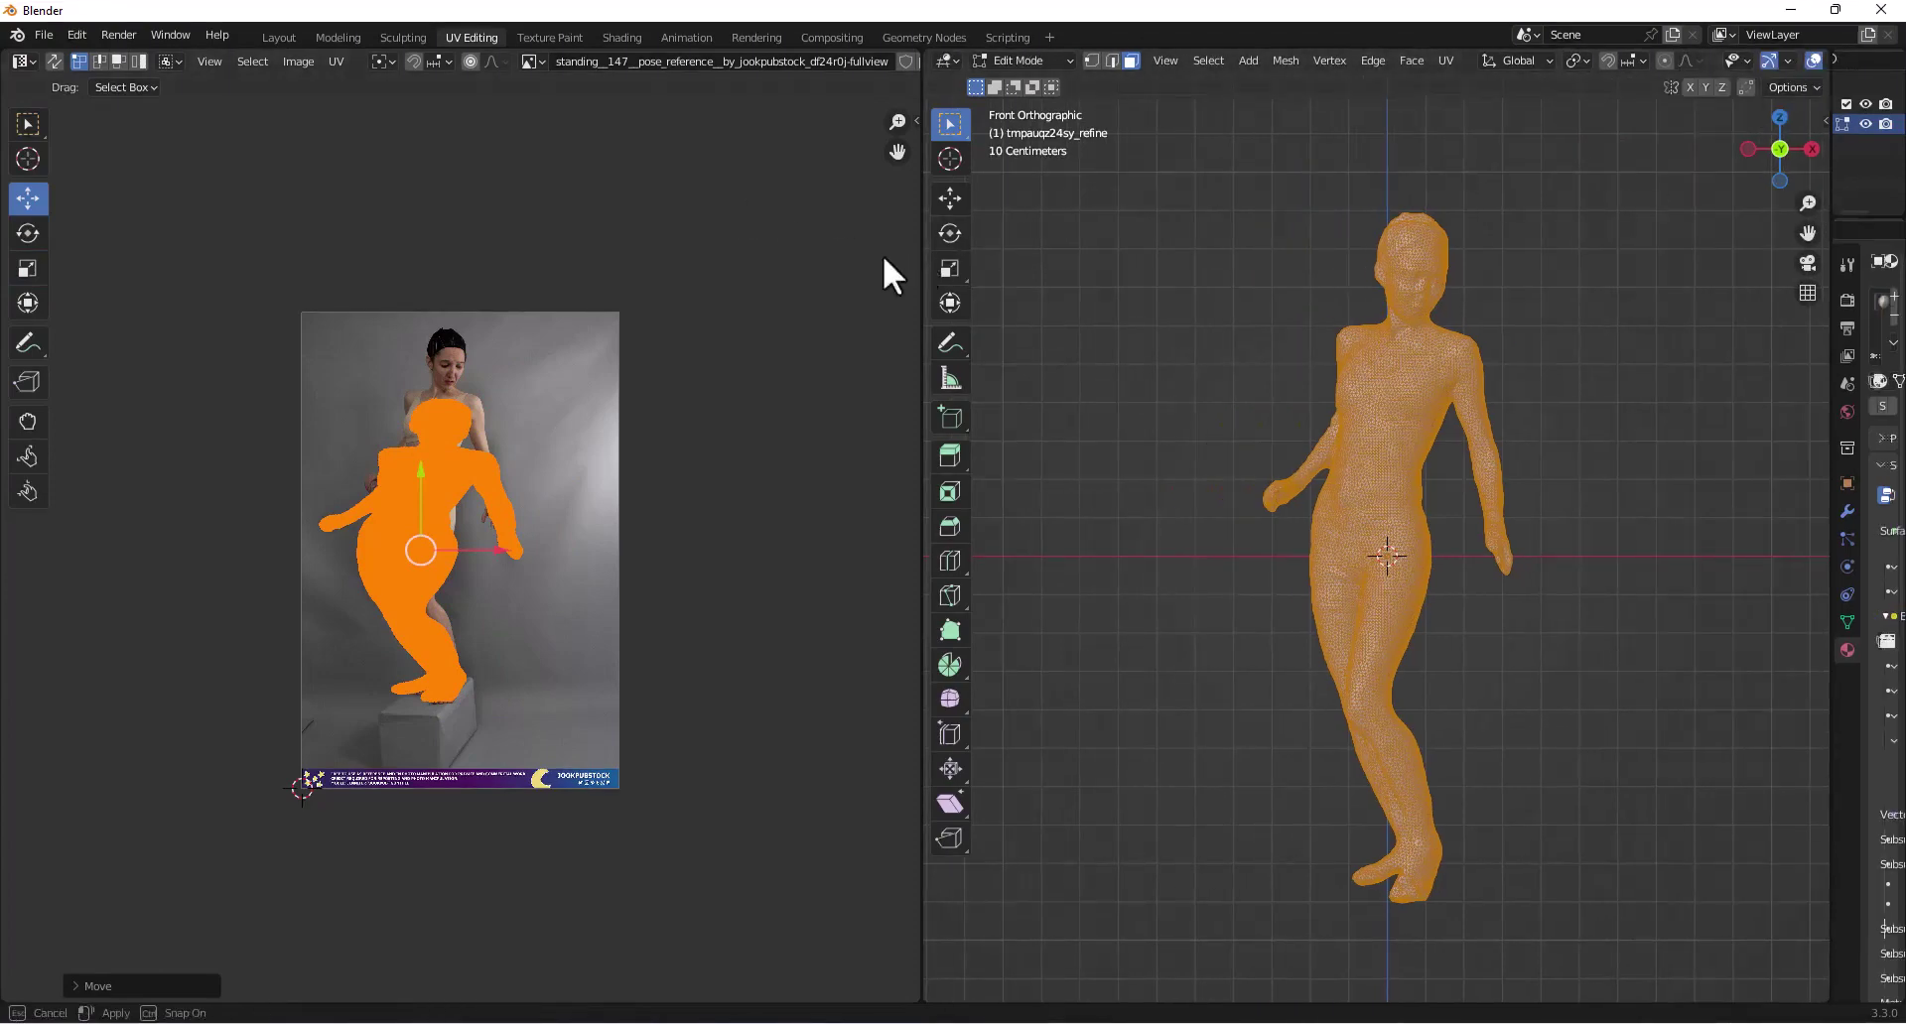
{"action": "left_click_drag", "start_coordinate": [923, 256], "coordinate": [709, 266]}
{"action": "left_click", "coordinate": [1773, 60]}
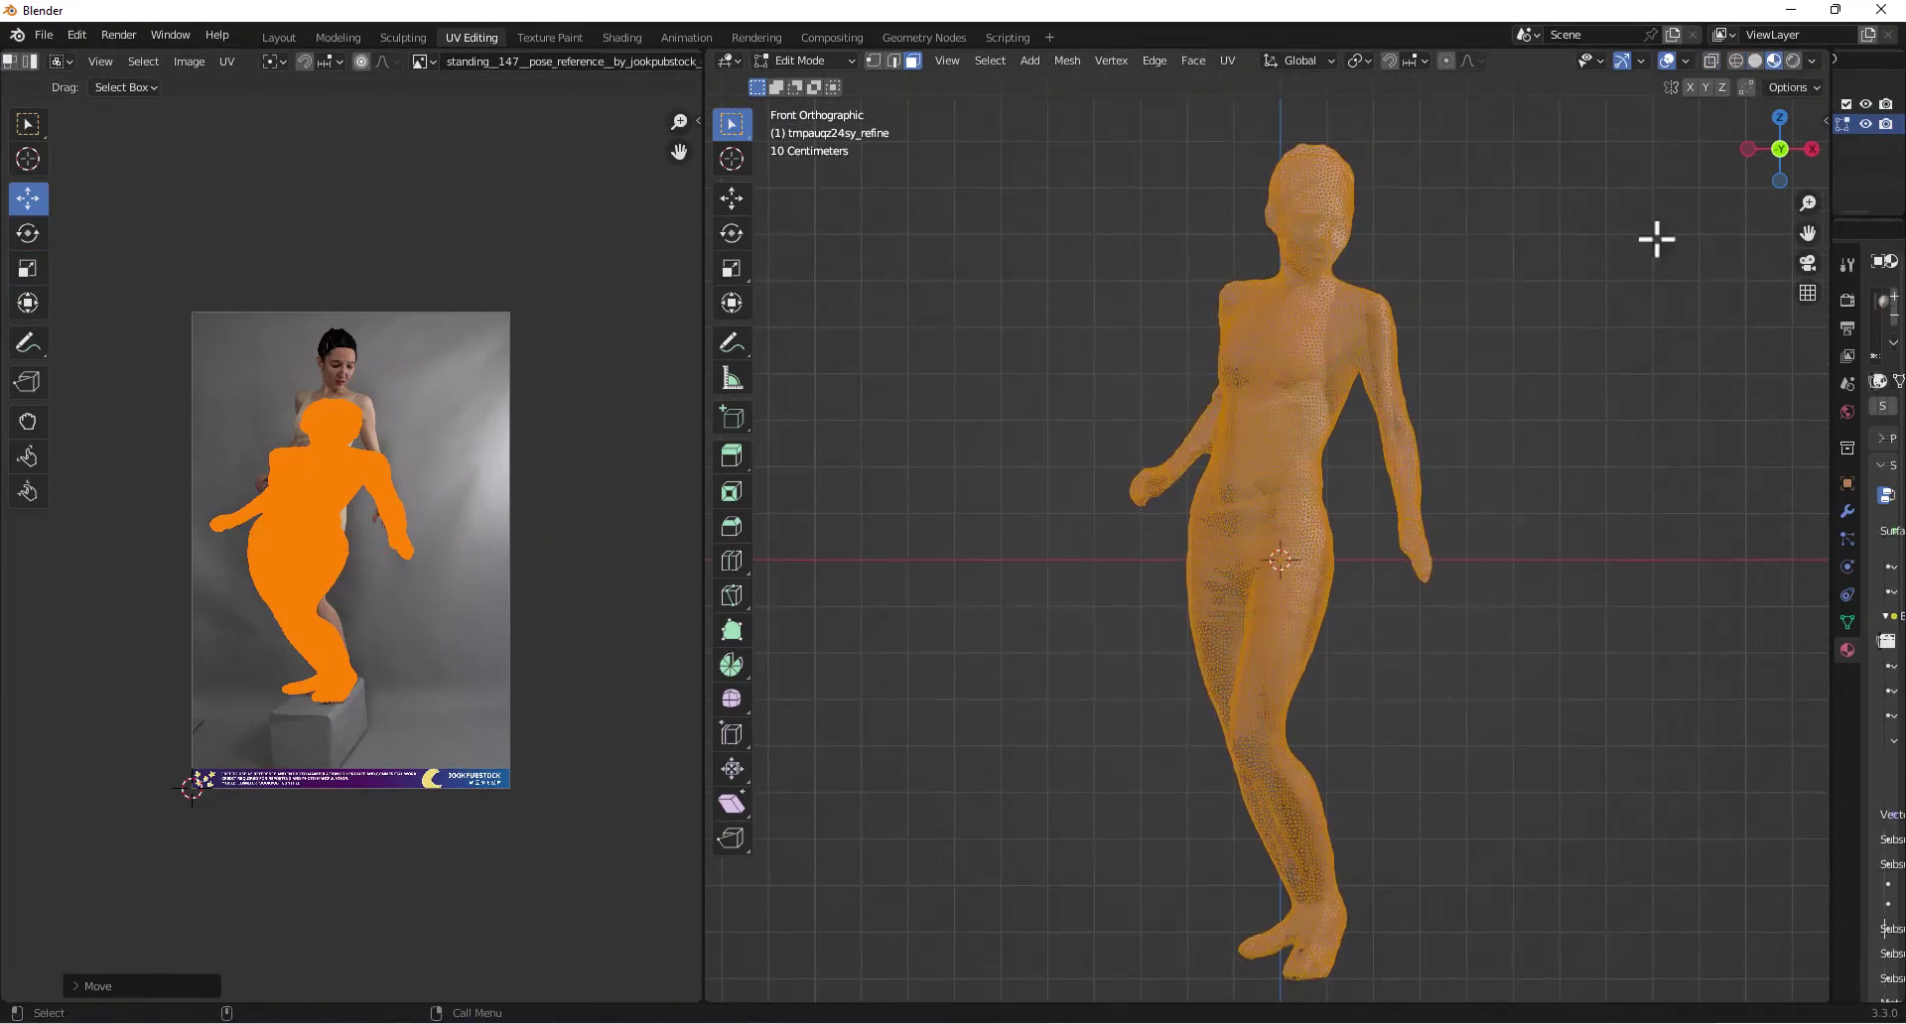
{"action": "left_click", "coordinate": [1666, 59]}
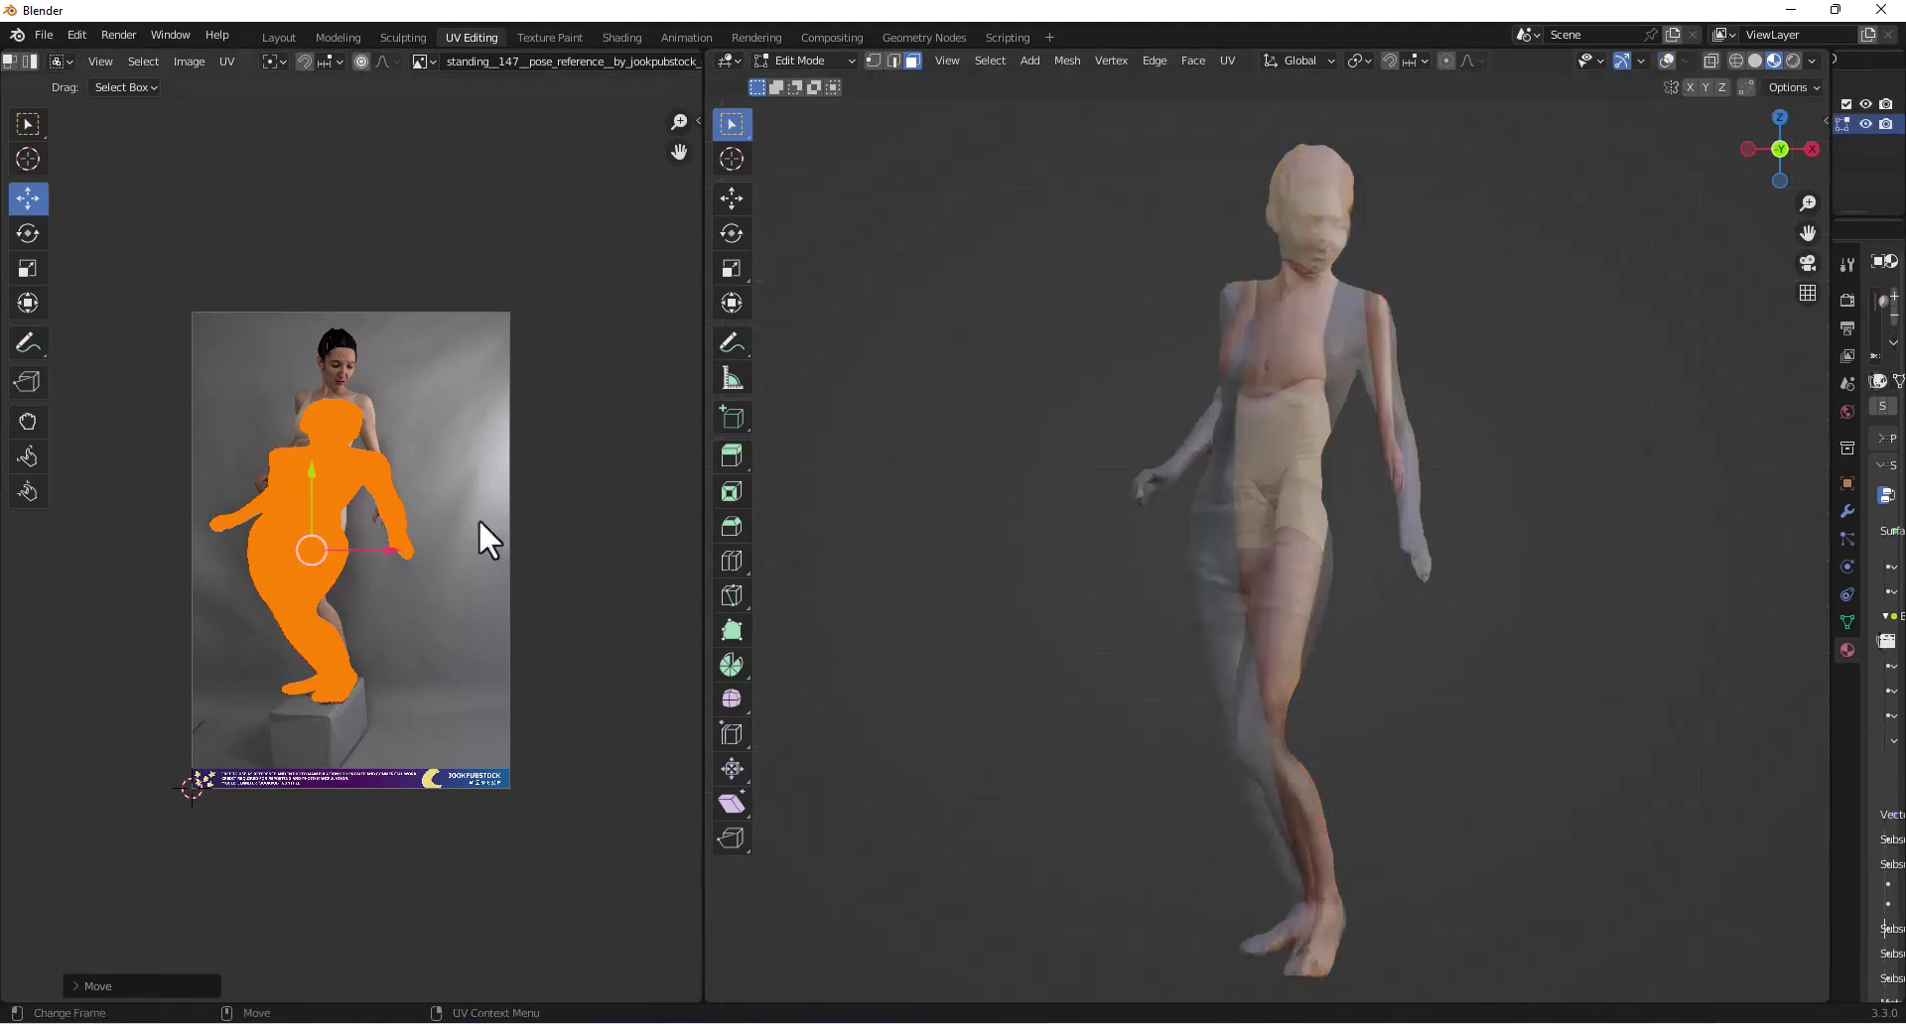
- Scale and move the UV layout to fit the woman's body in the photo
{"action": "key", "text": "s"}
{"action": "left_click_drag", "start_coordinate": [394, 551], "coordinate": [363, 551]}
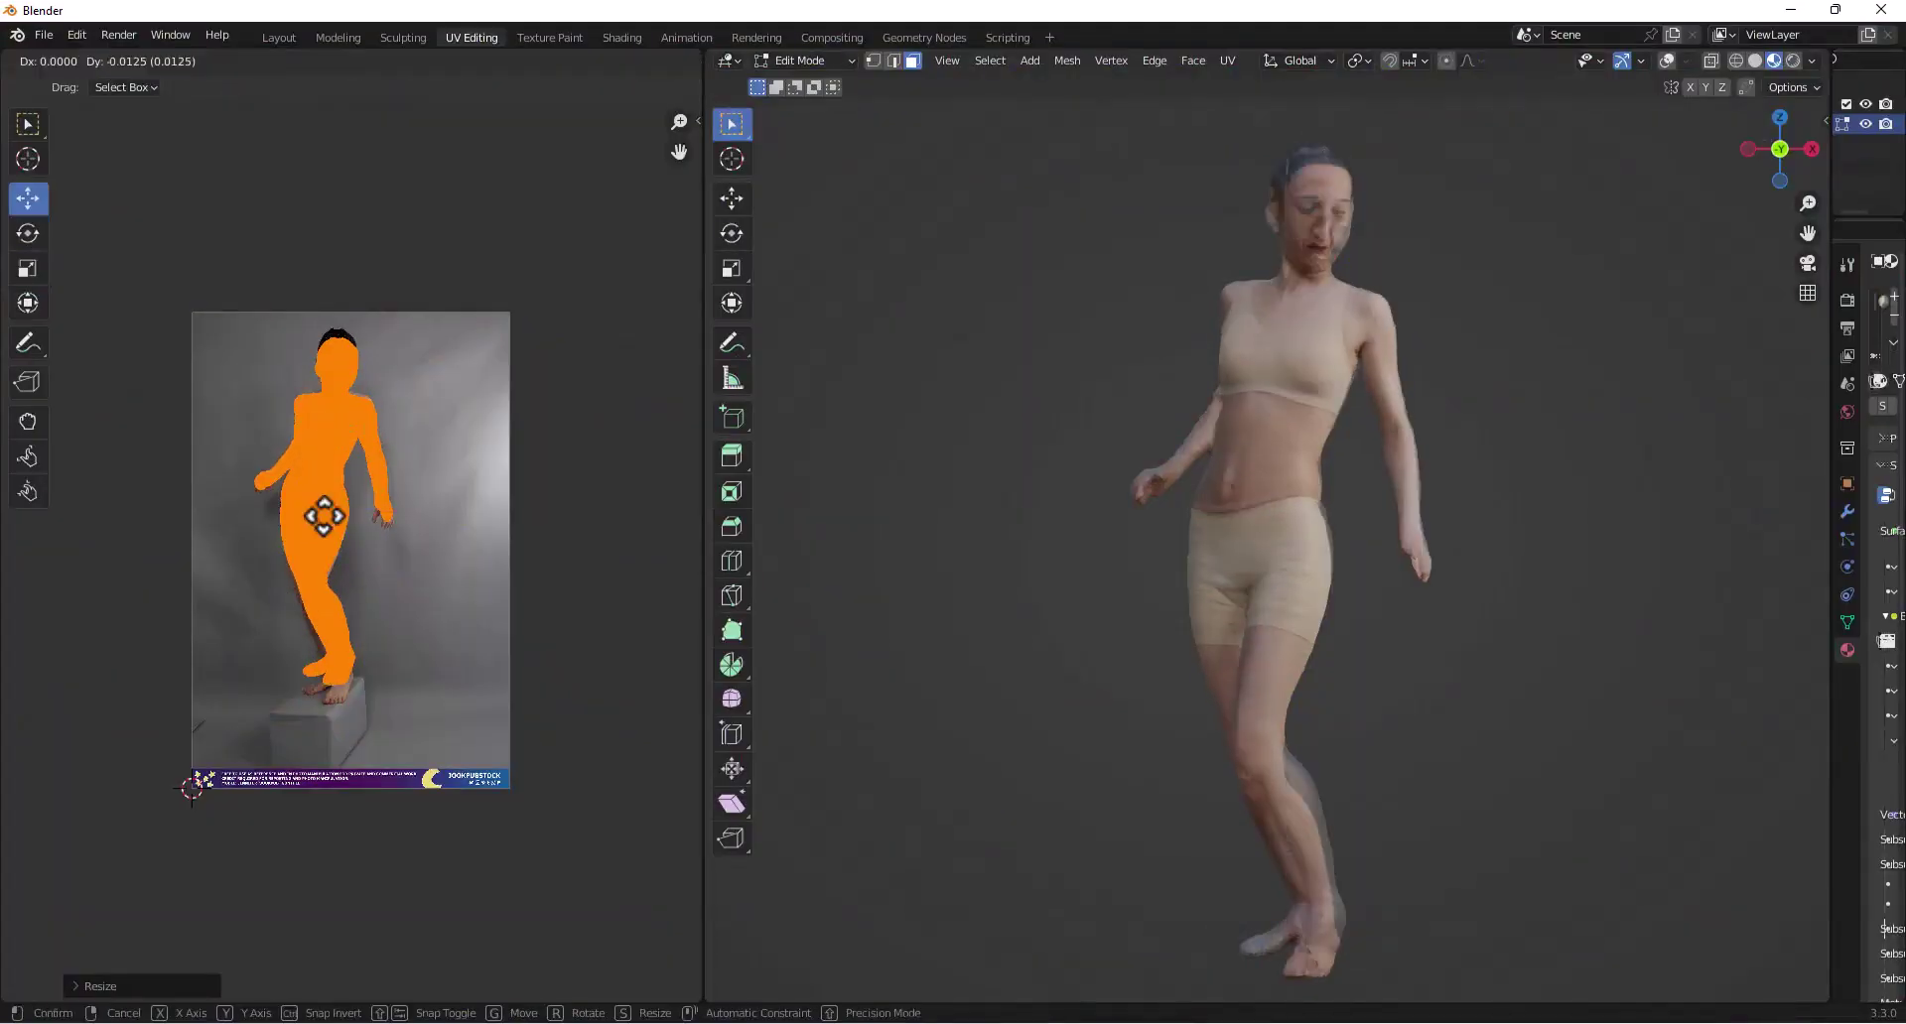
{"action": "left_click", "coordinate": [28, 268]}
{"action": "left_click_drag", "start_coordinate": [397, 586], "coordinate": [402, 609]}
{"action": "left_click", "coordinate": [28, 198]}
- Select the head's UVs up close, shift them upwards over the photographed head and adjust their scale
{"action": "scroll", "coordinate": [355, 593], "scroll_direction": "up", "scroll_amount": 5}
{"action": "middle_click_drag", "start_coordinate": [355, 593], "coordinate": [441, 614]}
{"action": "middle_click_drag", "start_coordinate": [443, 435], "coordinate": [442, 596]}
{"action": "left_click_drag", "start_coordinate": [260, 129], "coordinate": [556, 361]}
{"action": "left_click_drag", "start_coordinate": [390, 193], "coordinate": [390, 173]}
{"action": "left_click", "coordinate": [28, 268]}
{"action": "left_click_drag", "start_coordinate": [536, 367], "coordinate": [537, 368]}
{"action": "left_click", "coordinate": [596, 367]}
- Unwrap the mesh's selected faces again from the front using Project from View
{"action": "right_click", "coordinate": [1364, 436]}
{"action": "right_click", "coordinate": [1364, 435]}
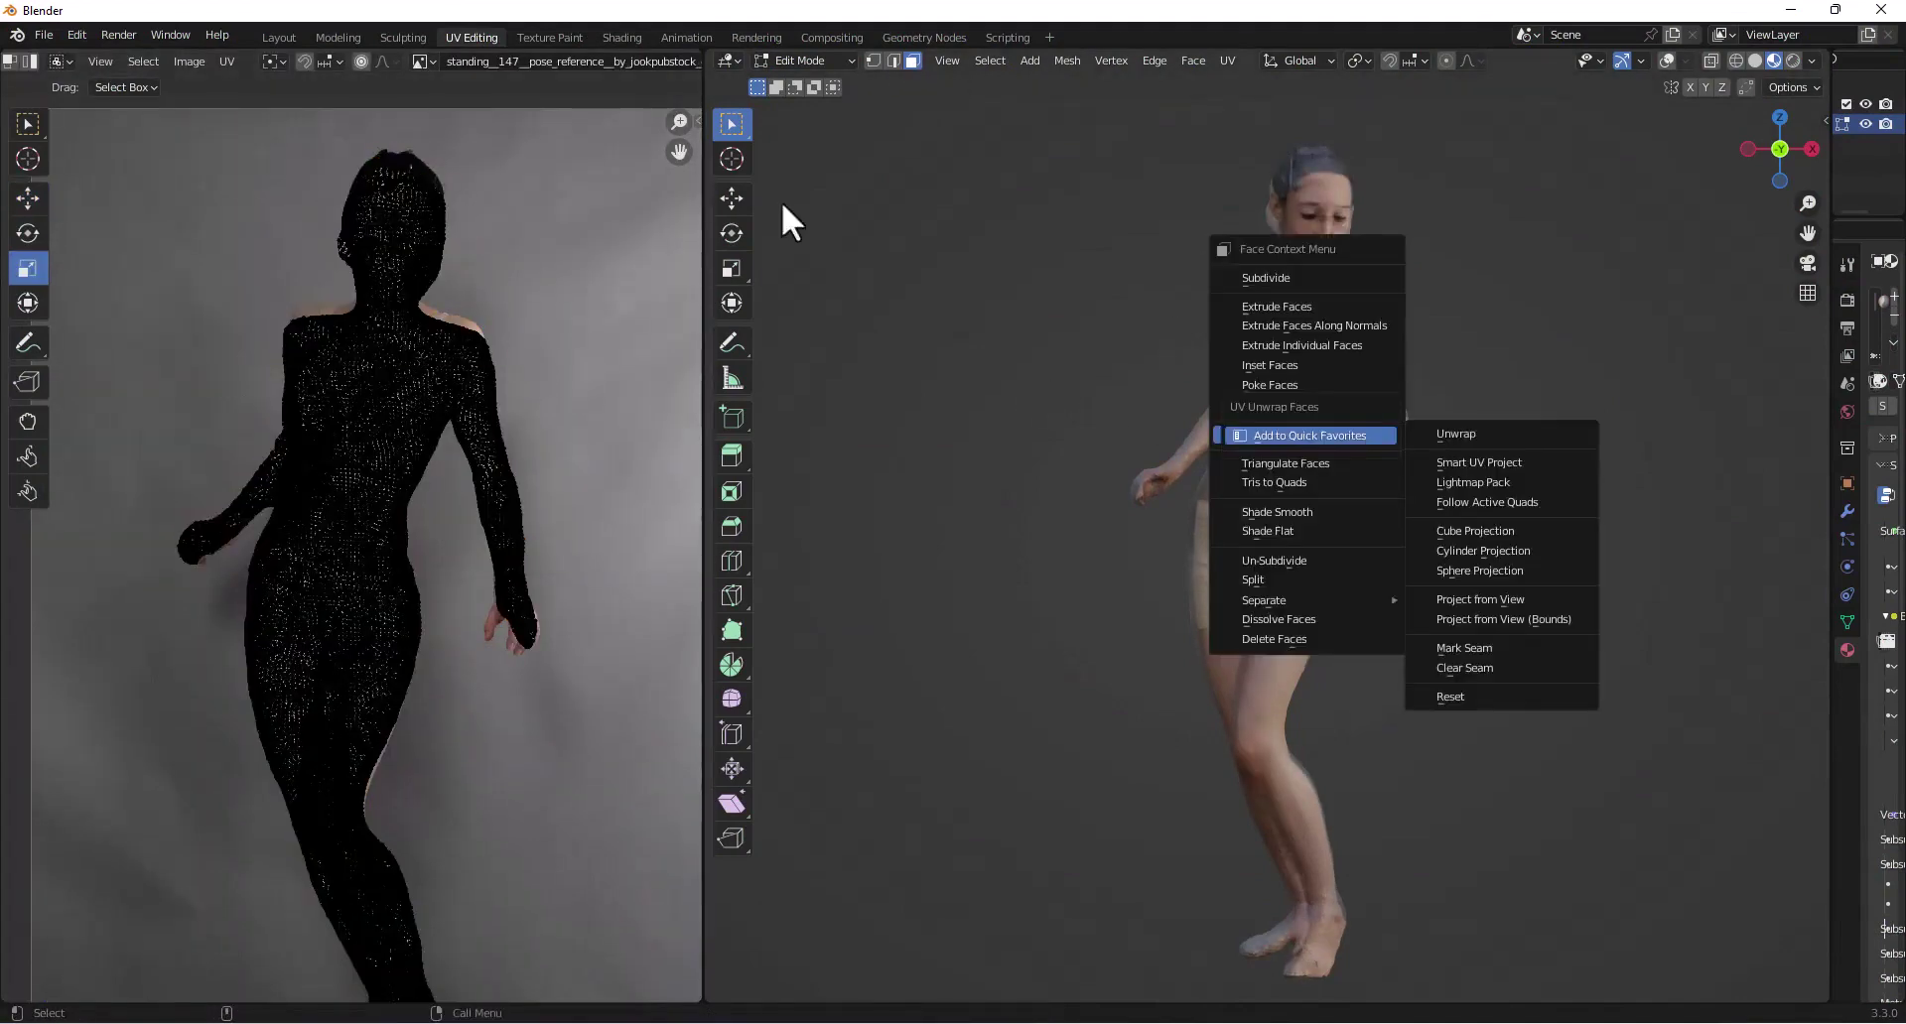
{"action": "right_click", "coordinate": [1304, 388]}
{"action": "left_click", "coordinate": [1435, 553]}
- Move the newly projected UV layout over the woman in the photo and scale it up towards her size
{"action": "scroll", "coordinate": [436, 586], "scroll_direction": "down", "scroll_amount": 4}
{"action": "left_click", "coordinate": [28, 198]}
{"action": "left_click_drag", "start_coordinate": [396, 638], "coordinate": [351, 593]}
{"action": "left_click", "coordinate": [28, 268]}
{"action": "left_click_drag", "start_coordinate": [455, 681], "coordinate": [497, 716]}
- Nudge the UV layout right and up over the woman, and enlarge it slightly
{"action": "left_click", "coordinate": [28, 199]}
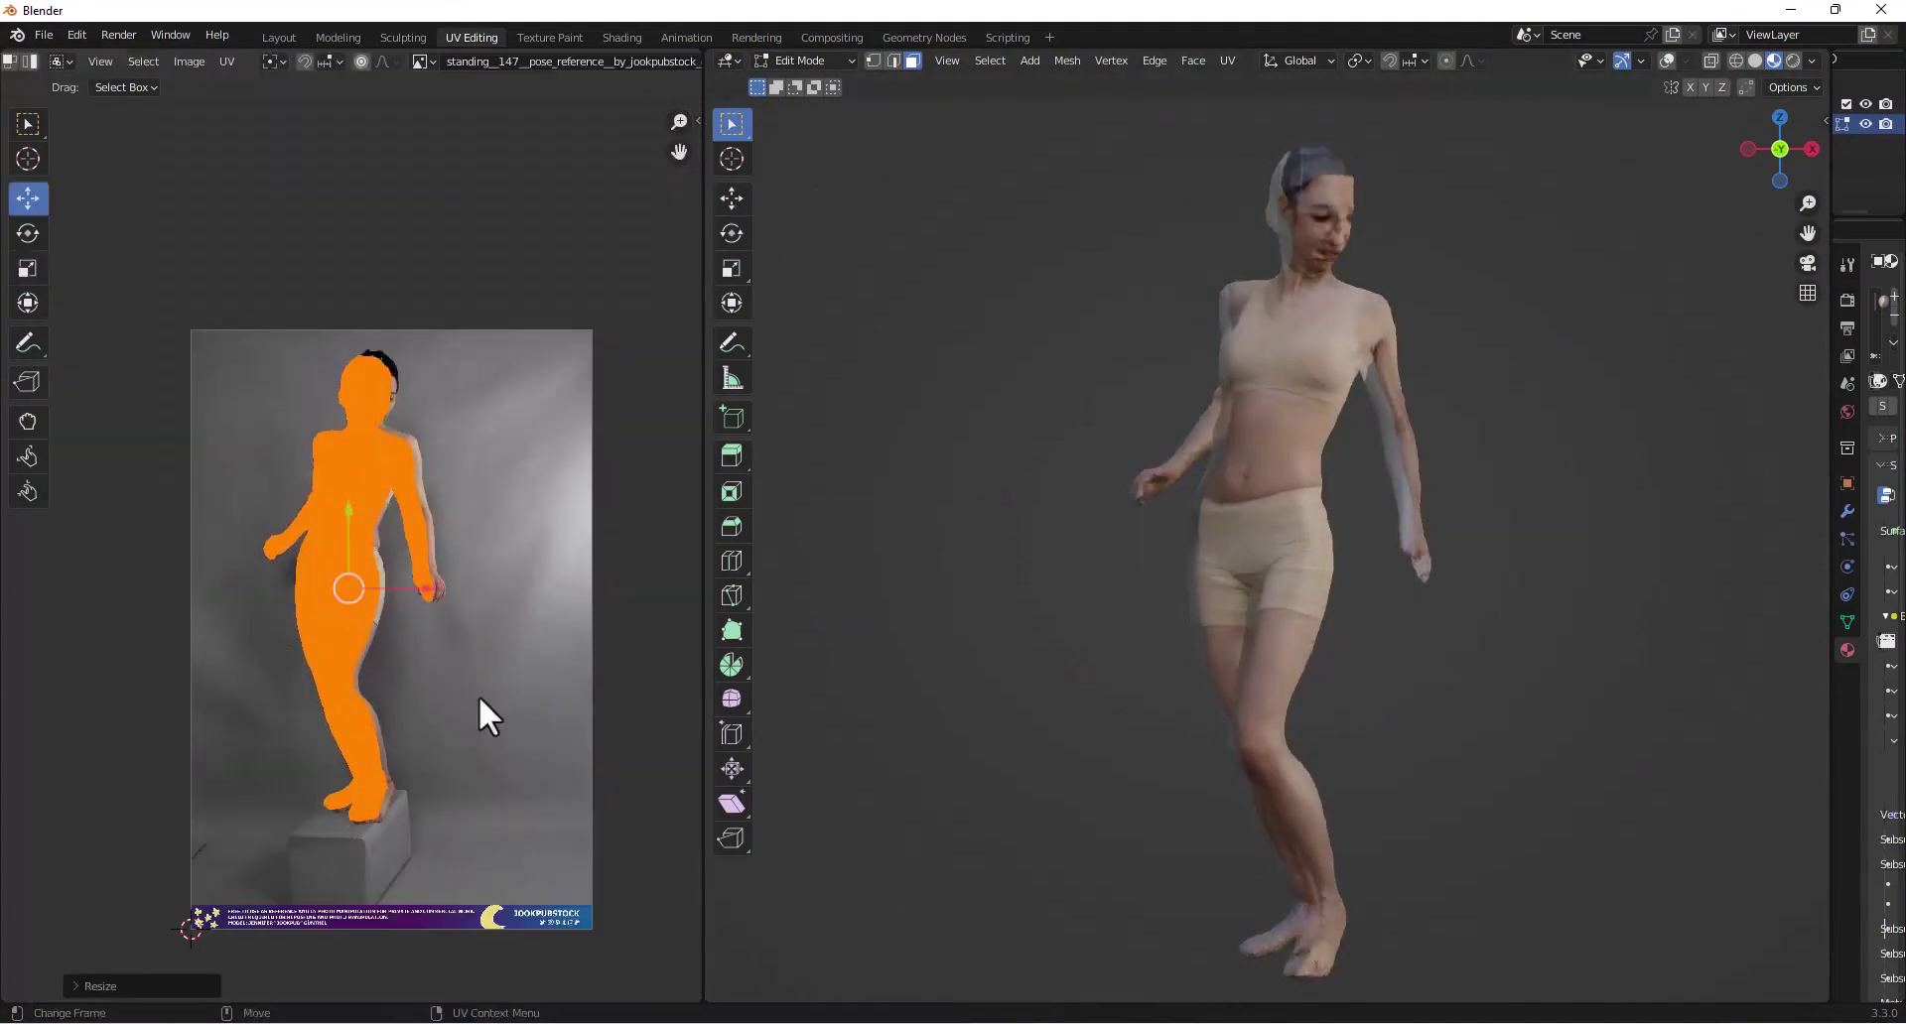
{"action": "left_click_drag", "start_coordinate": [426, 589], "coordinate": [435, 590]}
{"action": "left_click_drag", "start_coordinate": [355, 514], "coordinate": [351, 506]}
{"action": "left_click", "coordinate": [27, 268]}
{"action": "left_click_drag", "start_coordinate": [449, 677], "coordinate": [455, 685]}
{"action": "left_click_drag", "start_coordinate": [456, 685], "coordinate": [457, 686]}
- Fine-tune the UV layout's position and vertical scale so the face and body texture line up on the mesh
{"action": "left_click", "coordinate": [28, 199]}
{"action": "left_click_drag", "start_coordinate": [433, 587], "coordinate": [427, 586]}
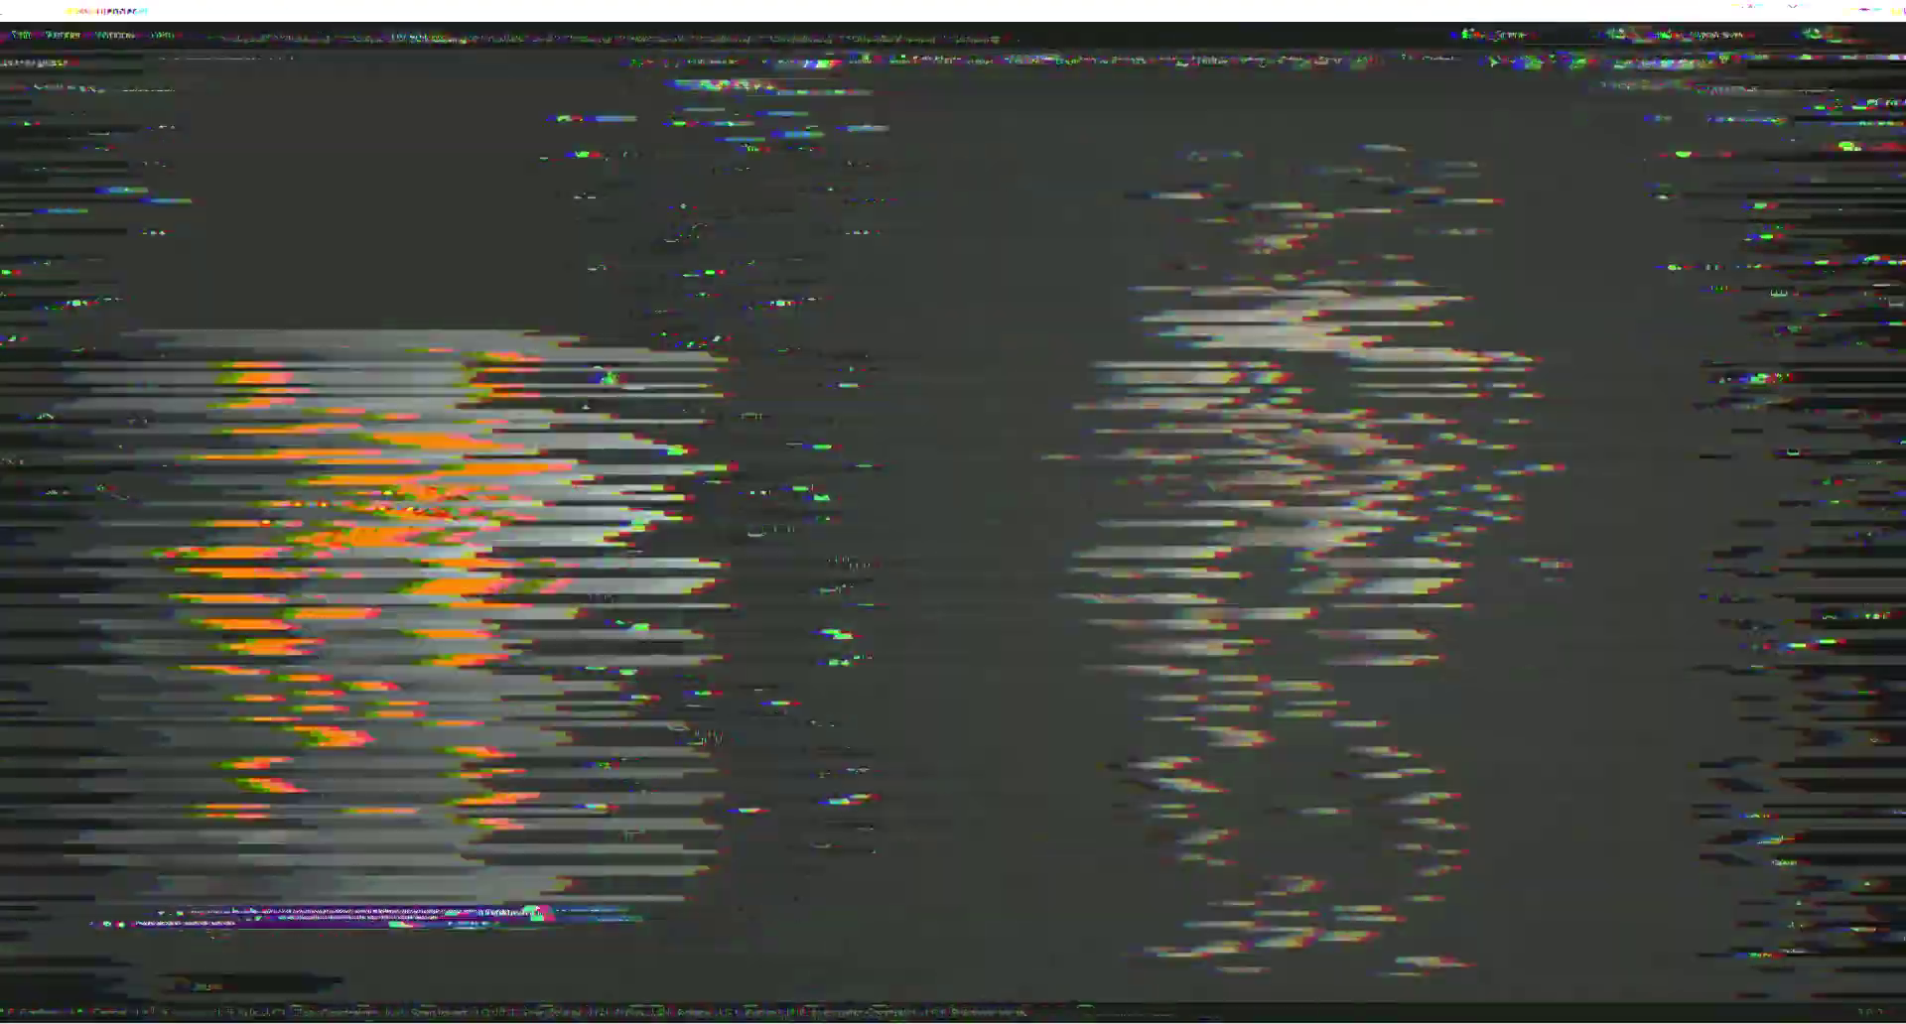
{"action": "left_click_drag", "start_coordinate": [360, 501], "coordinate": [361, 510]}
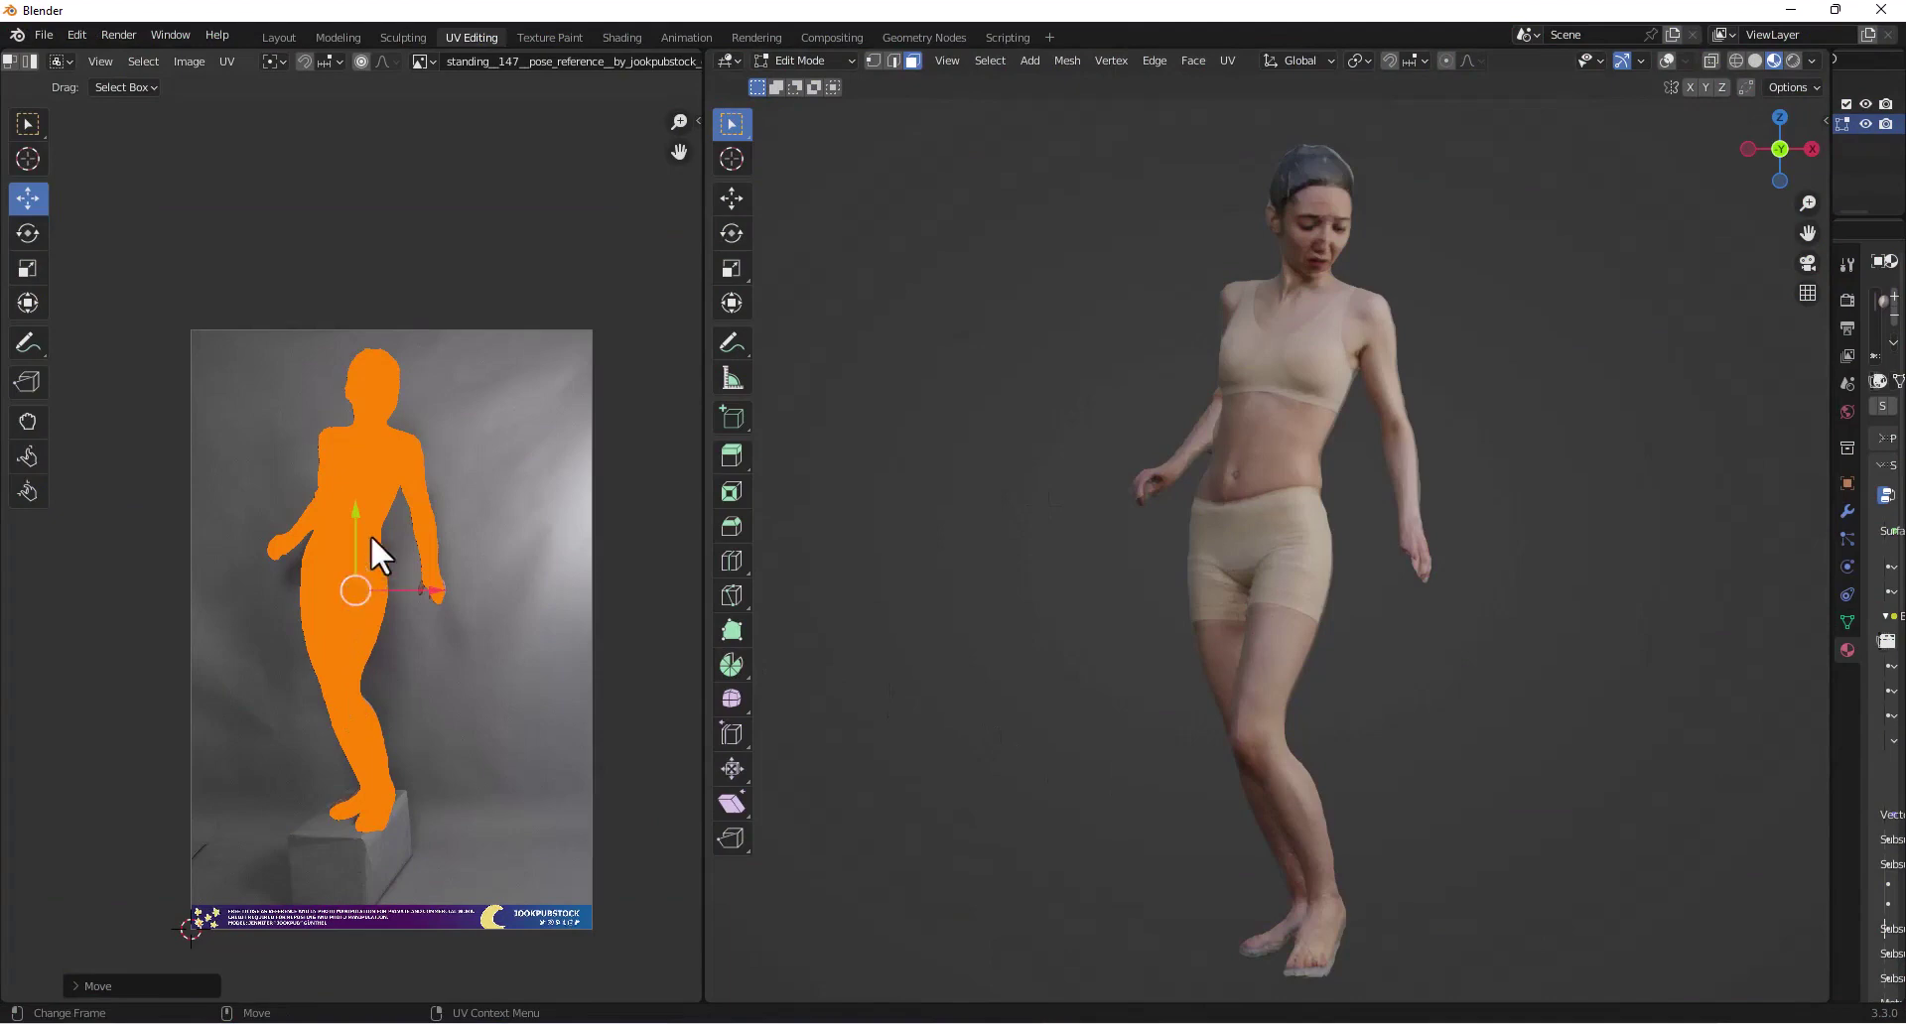
{"action": "key", "text": "shift+space"}
{"action": "key", "text": "s"}
{"action": "left_click_drag", "start_coordinate": [354, 508], "coordinate": [353, 508]}
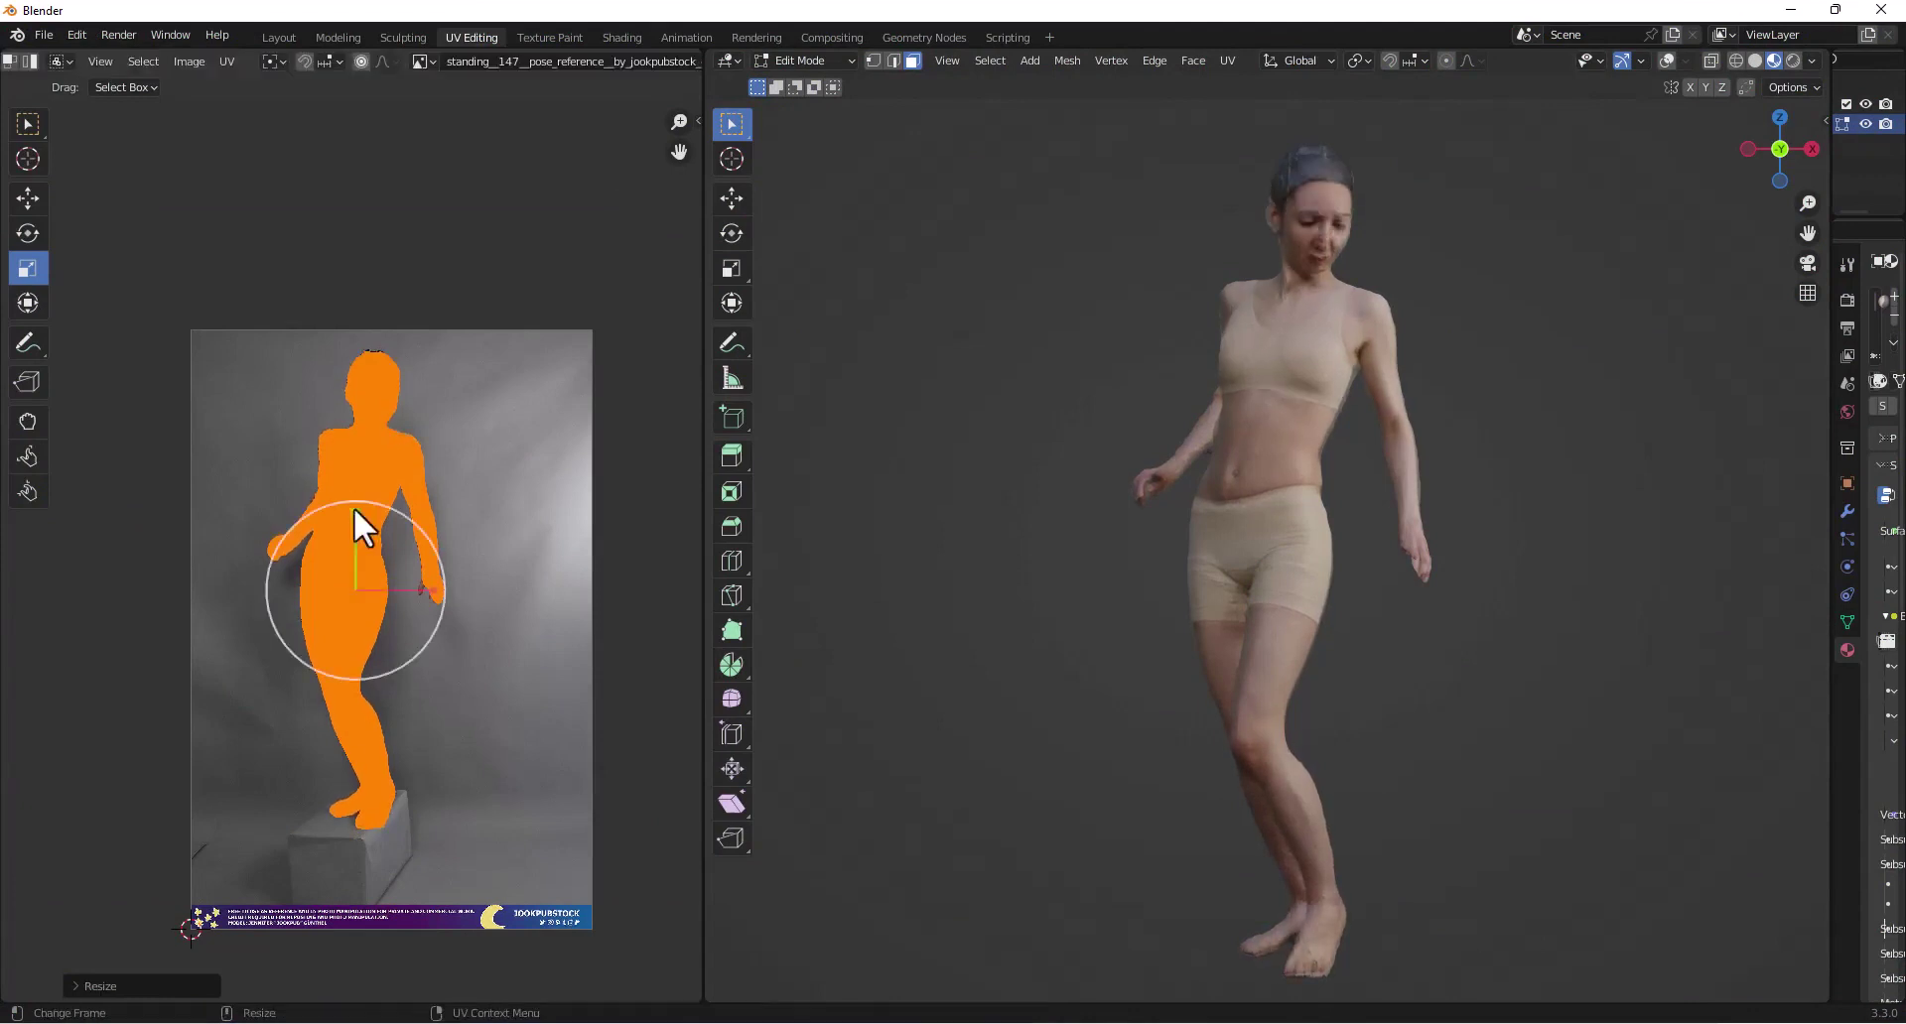
- Examine the projected texture on the mesh's sides, back, arm and legs from several angles
{"action": "scroll", "coordinate": [1344, 519], "scroll_direction": "down", "scroll_amount": 4}
{"action": "mouse_move", "coordinate": [1344, 519]}
{"action": "middle_mouse_down"}
{"action": "mouse_move", "coordinate": [1429, 523]}
{"action": "mouse_move", "coordinate": [1260, 536]}
{"action": "mouse_move", "coordinate": [1285, 668]}
{"action": "mouse_move", "coordinate": [1141, 516]}
{"action": "mouse_move", "coordinate": [1208, 519]}
{"action": "mouse_move", "coordinate": [1195, 617]}
{"action": "mouse_move", "coordinate": [1063, 578]}
{"action": "mouse_move", "coordinate": [1386, 591]}
{"action": "mouse_move", "coordinate": [1319, 604]}
{"action": "mouse_move", "coordinate": [1408, 519]}
{"action": "mouse_move", "coordinate": [1340, 507]}
{"action": "middle_mouse_up"}
{"action": "scroll", "coordinate": [1338, 496], "scroll_direction": "up", "scroll_amount": 5}
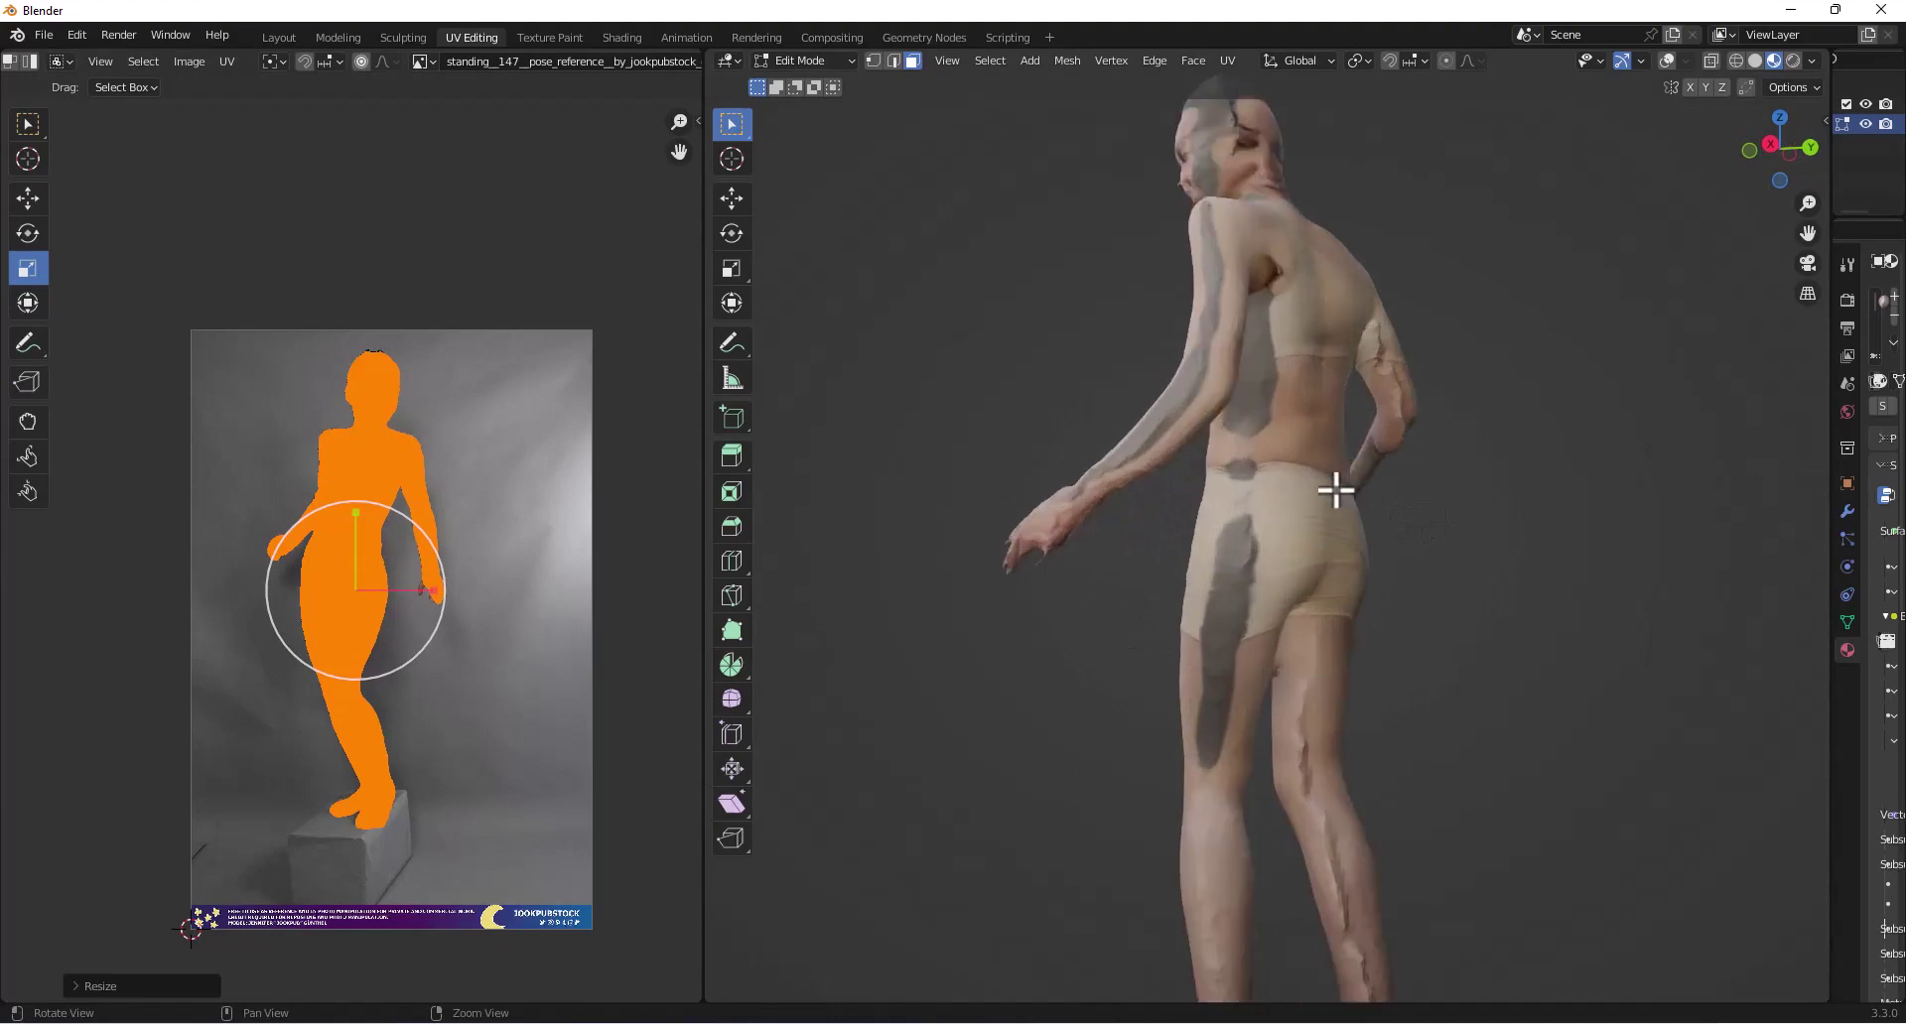
{"action": "middle_click_drag", "start_coordinate": [1260, 432], "coordinate": [1304, 496]}
{"action": "scroll", "coordinate": [1220, 460], "scroll_direction": "up", "scroll_amount": 3}
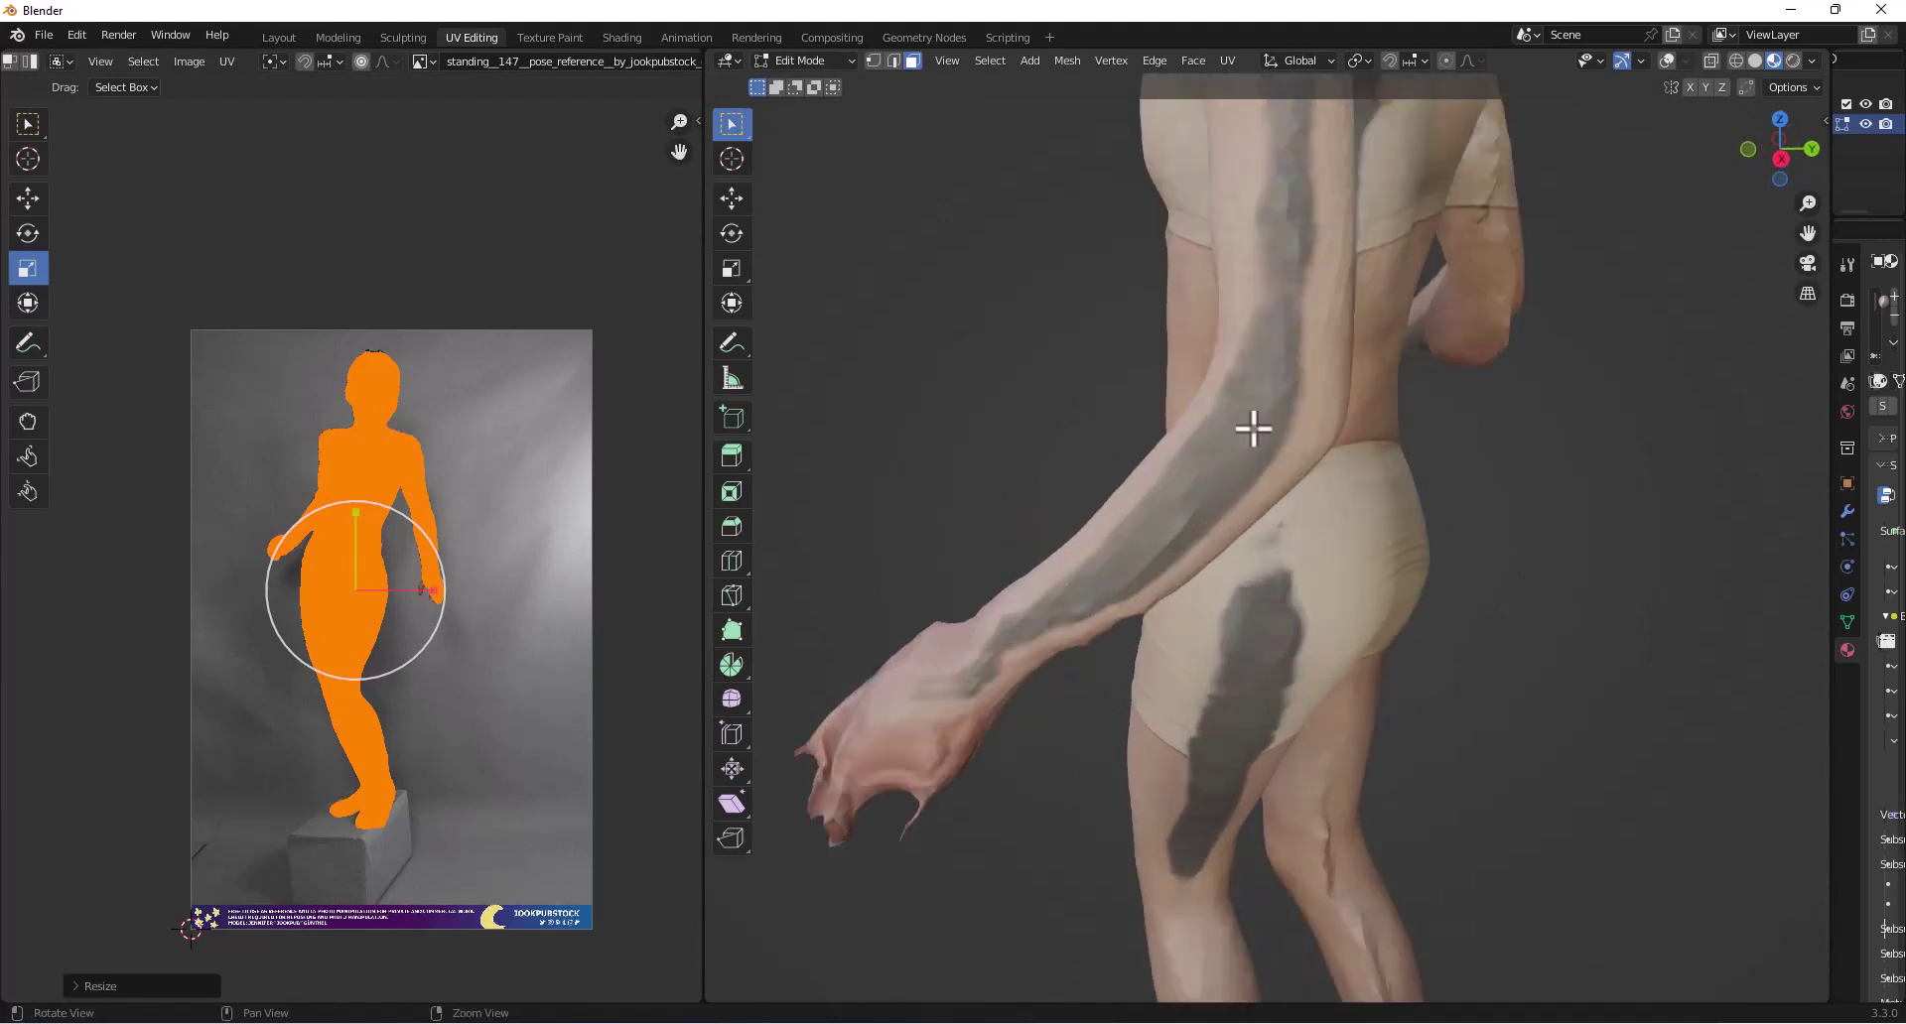
{"action": "scroll", "coordinate": [1252, 428], "scroll_direction": "down", "scroll_amount": 6}
{"action": "middle_click_drag", "start_coordinate": [1254, 429], "coordinate": [1195, 476]}
{"action": "scroll", "coordinate": [1195, 477], "scroll_direction": "up", "scroll_amount": 2}
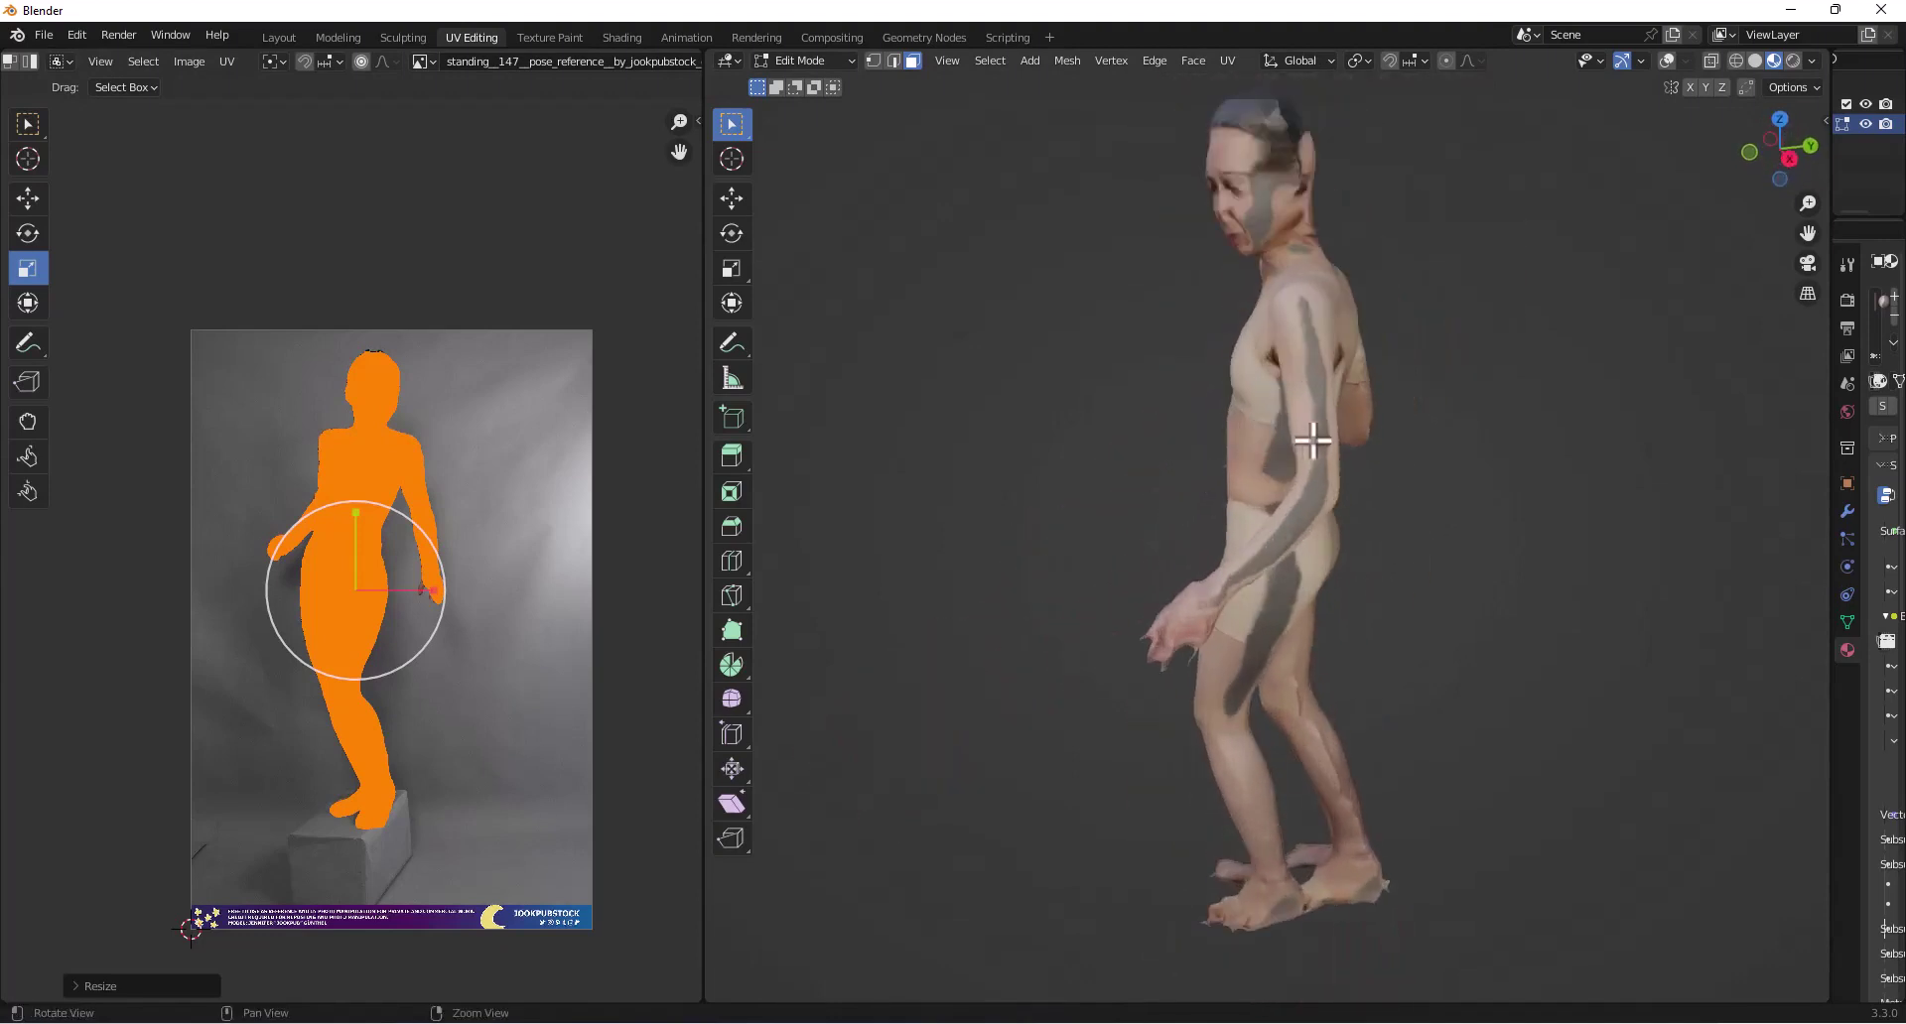
{"action": "middle_click_drag", "start_coordinate": [1315, 434], "coordinate": [1281, 353]}
{"action": "scroll", "coordinate": [1370, 487], "scroll_direction": "down", "scroll_amount": 2}
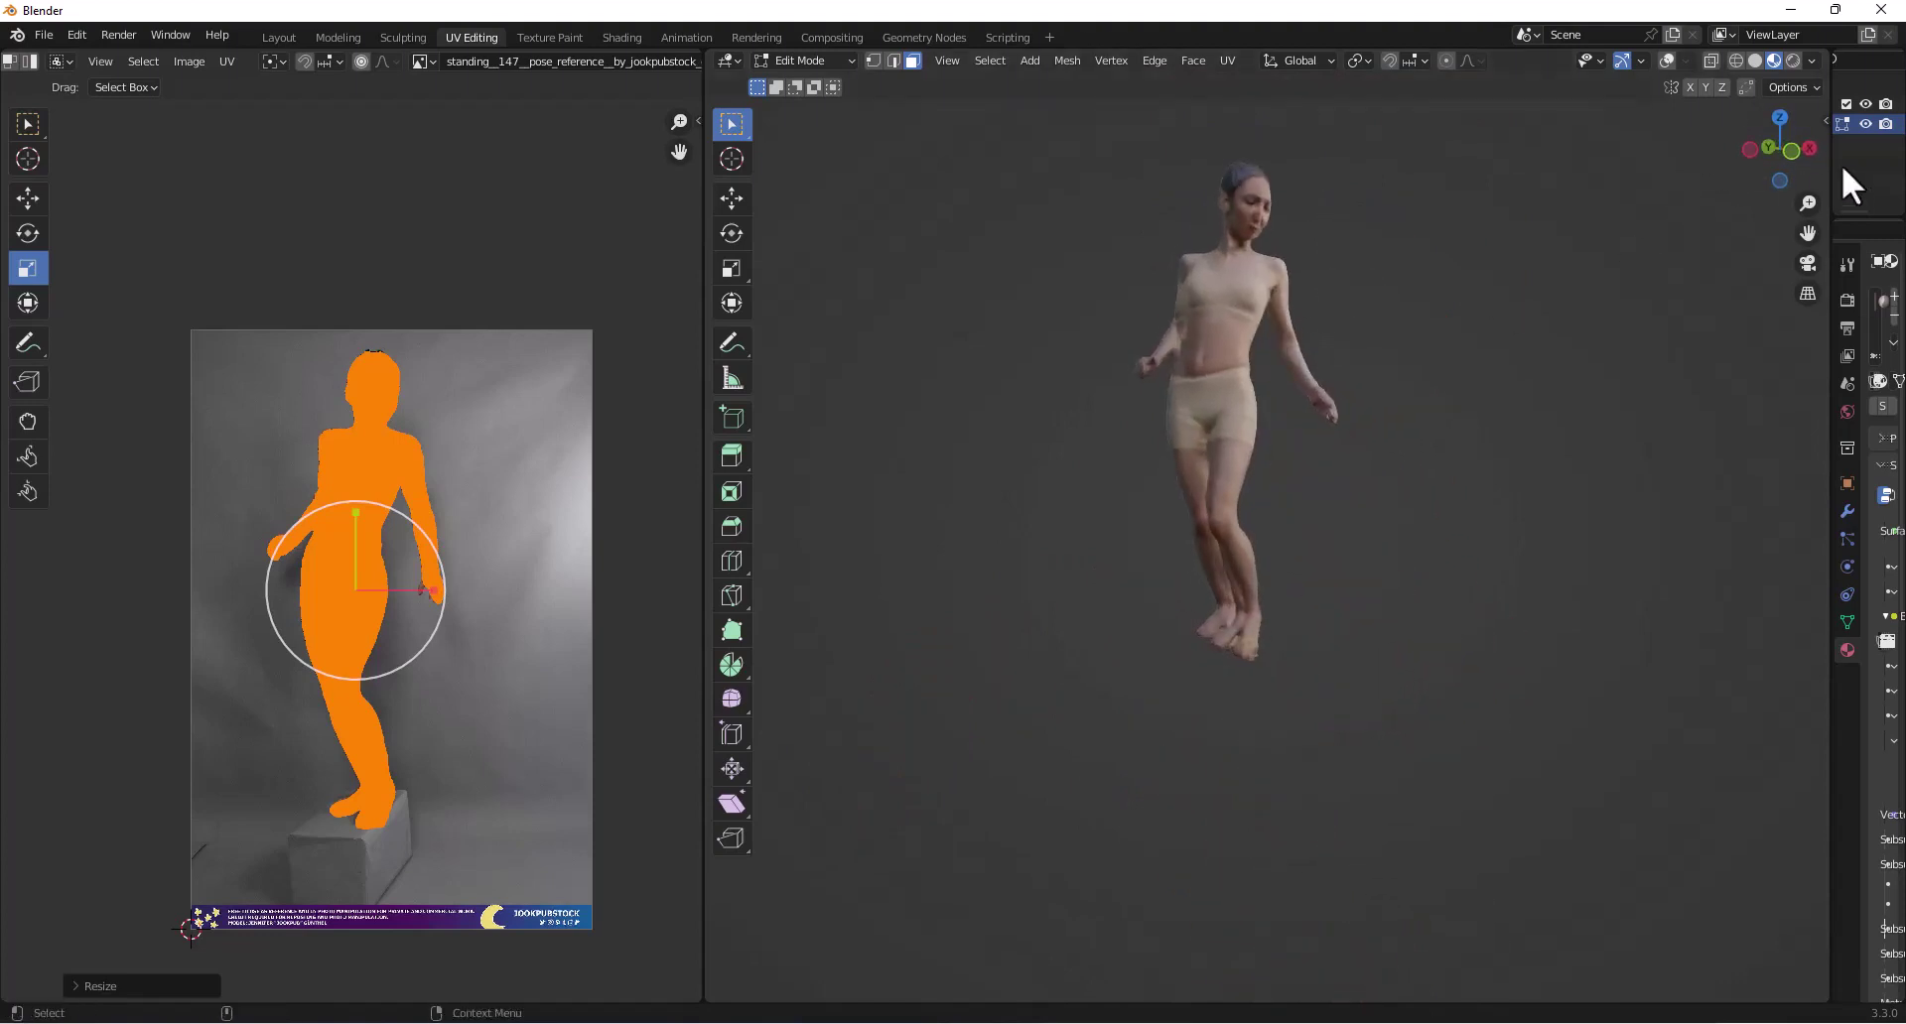
- Switch to the Layout workspace and deselect the human mesh to view its texture without the selection outline
{"action": "left_click_drag", "start_coordinate": [1779, 145], "coordinate": [1390, 466]}
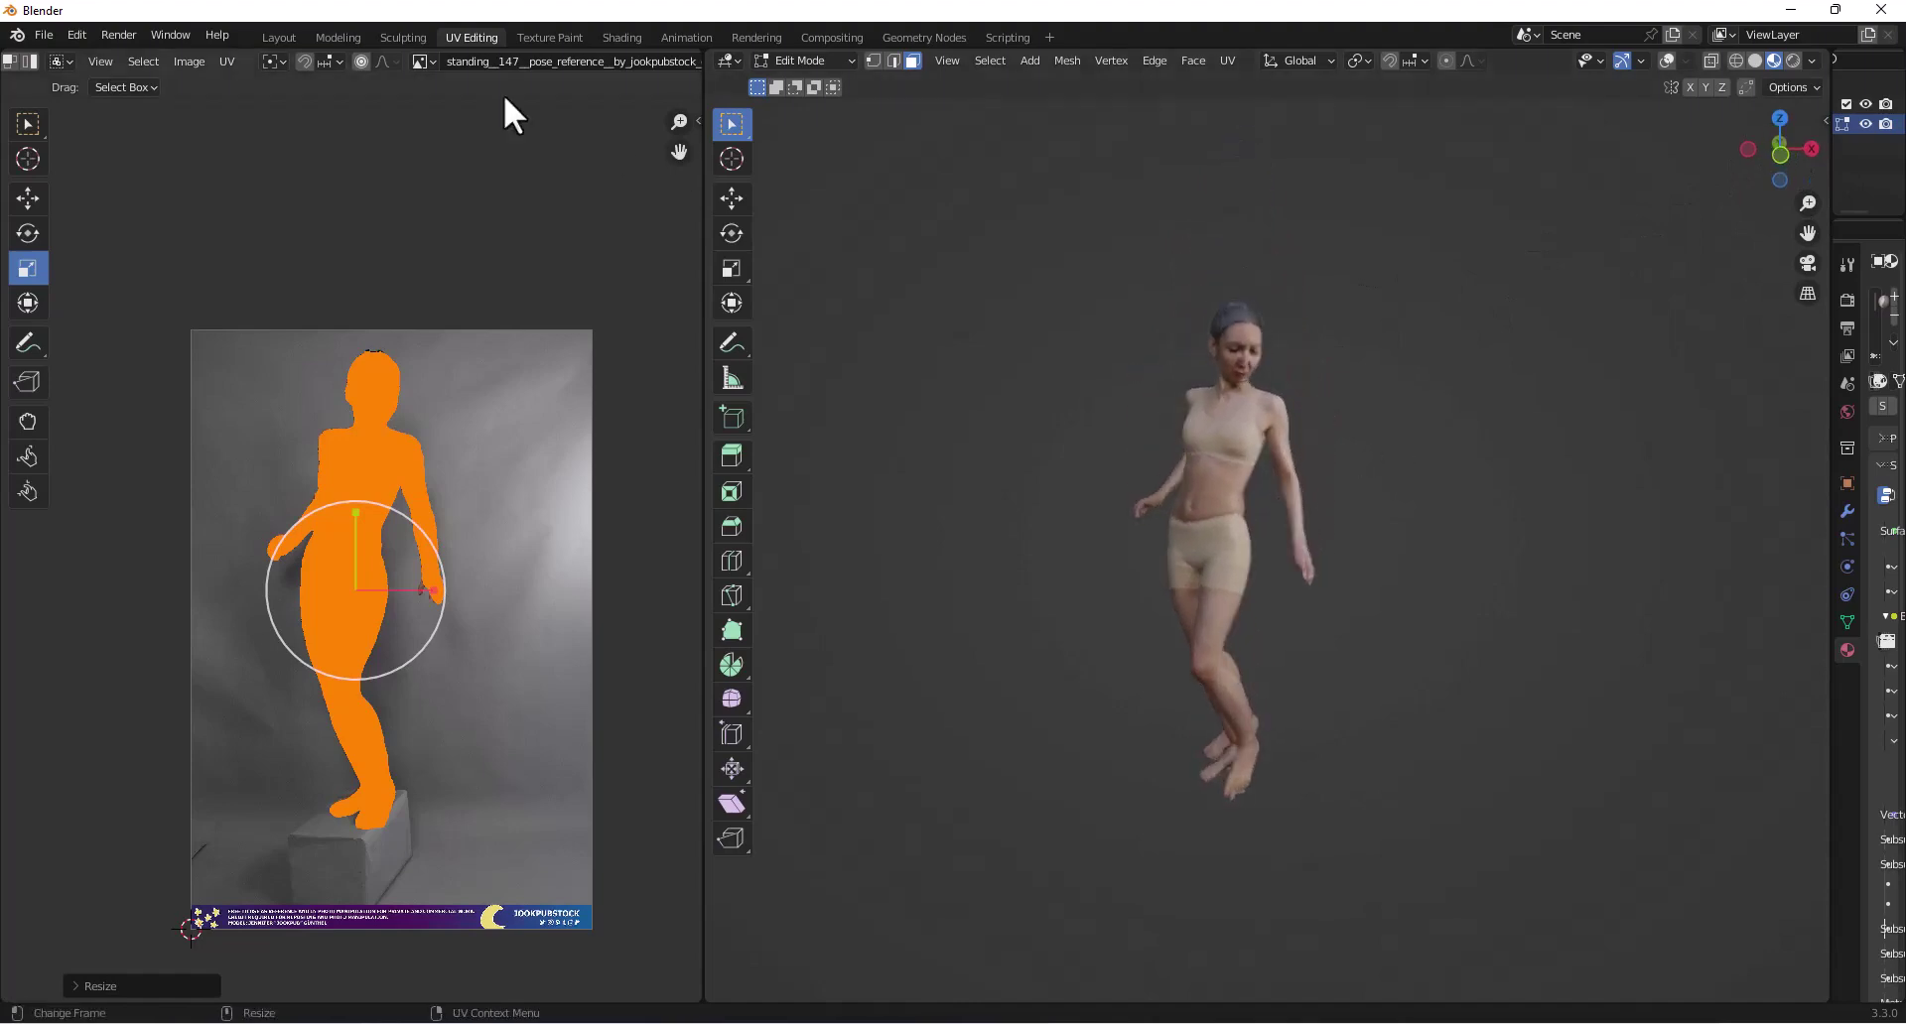
{"action": "left_click", "coordinate": [278, 38]}
{"action": "scroll", "coordinate": [863, 347], "scroll_direction": "down", "scroll_amount": 5}
{"action": "scroll", "coordinate": [915, 417], "scroll_direction": "up", "scroll_amount": 1}
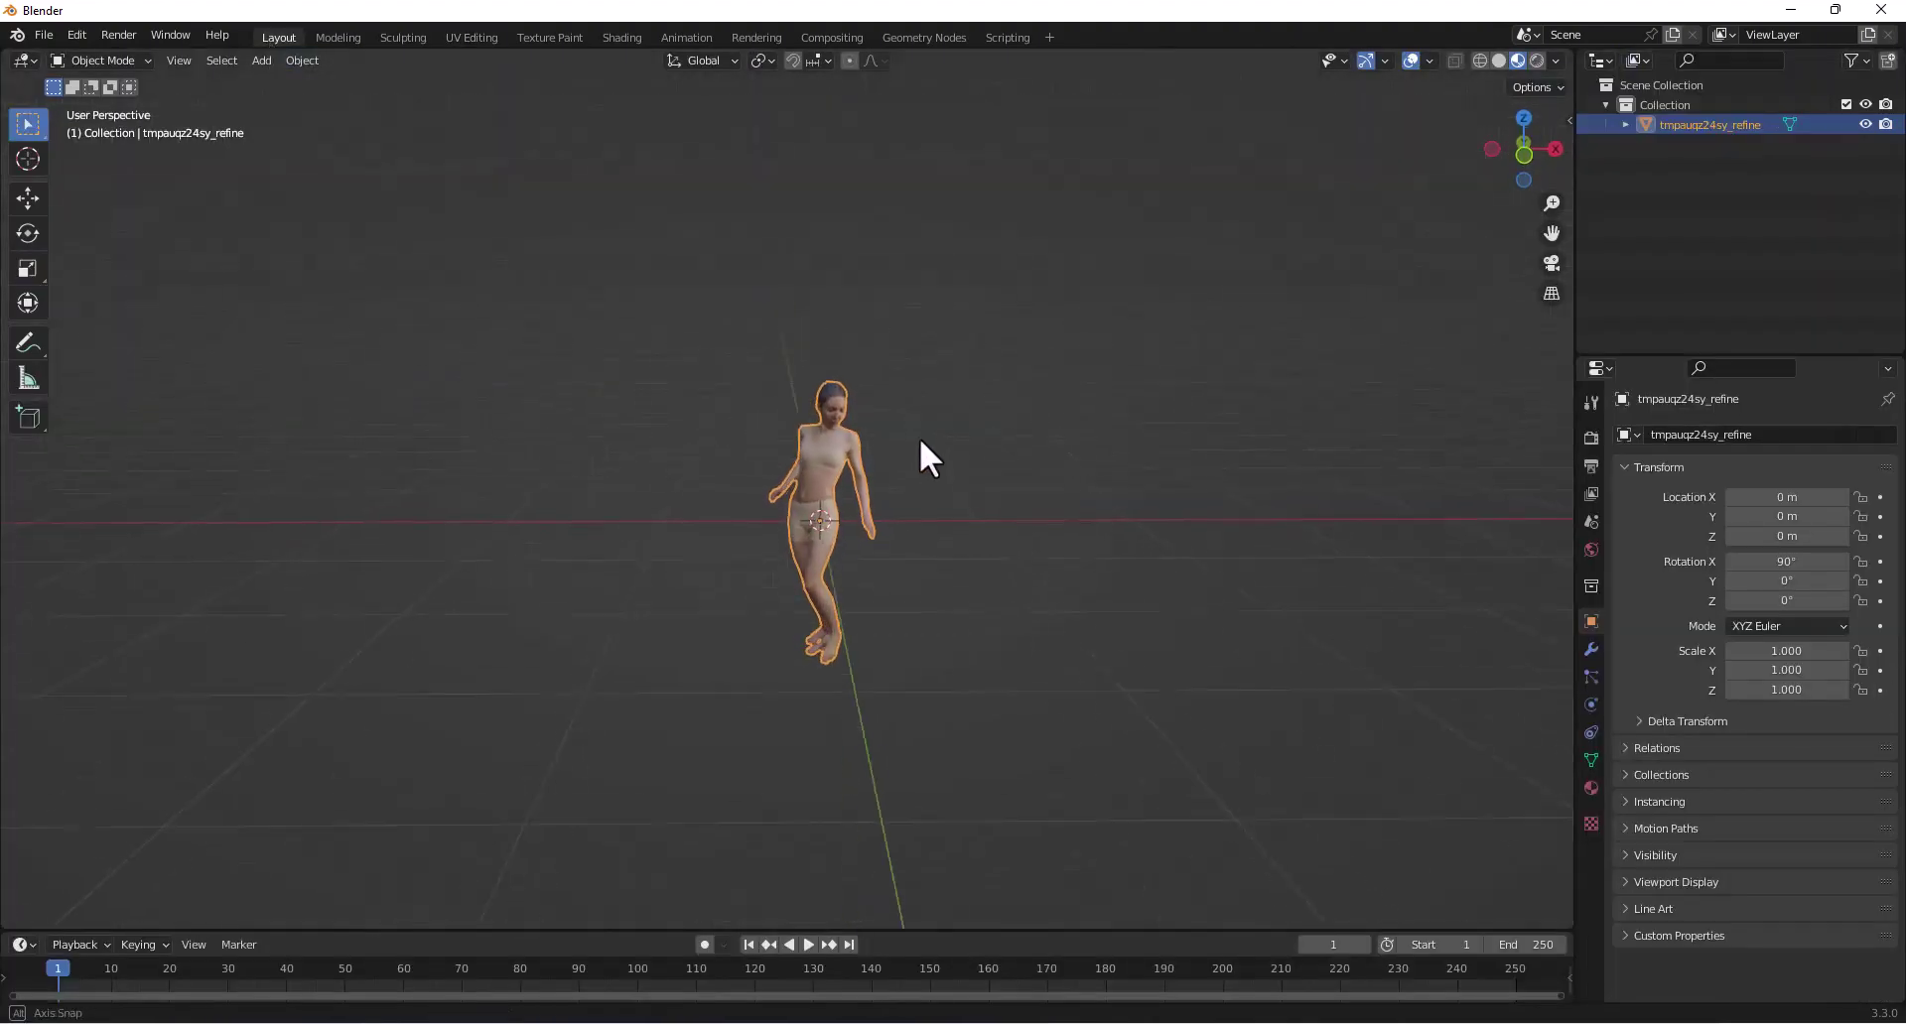
{"action": "scroll", "coordinate": [919, 473], "scroll_direction": "up", "scroll_amount": 2}
{"action": "middle_click_drag", "start_coordinate": [920, 437], "coordinate": [961, 471]}
{"action": "scroll", "coordinate": [961, 470], "scroll_direction": "up", "scroll_amount": 2}
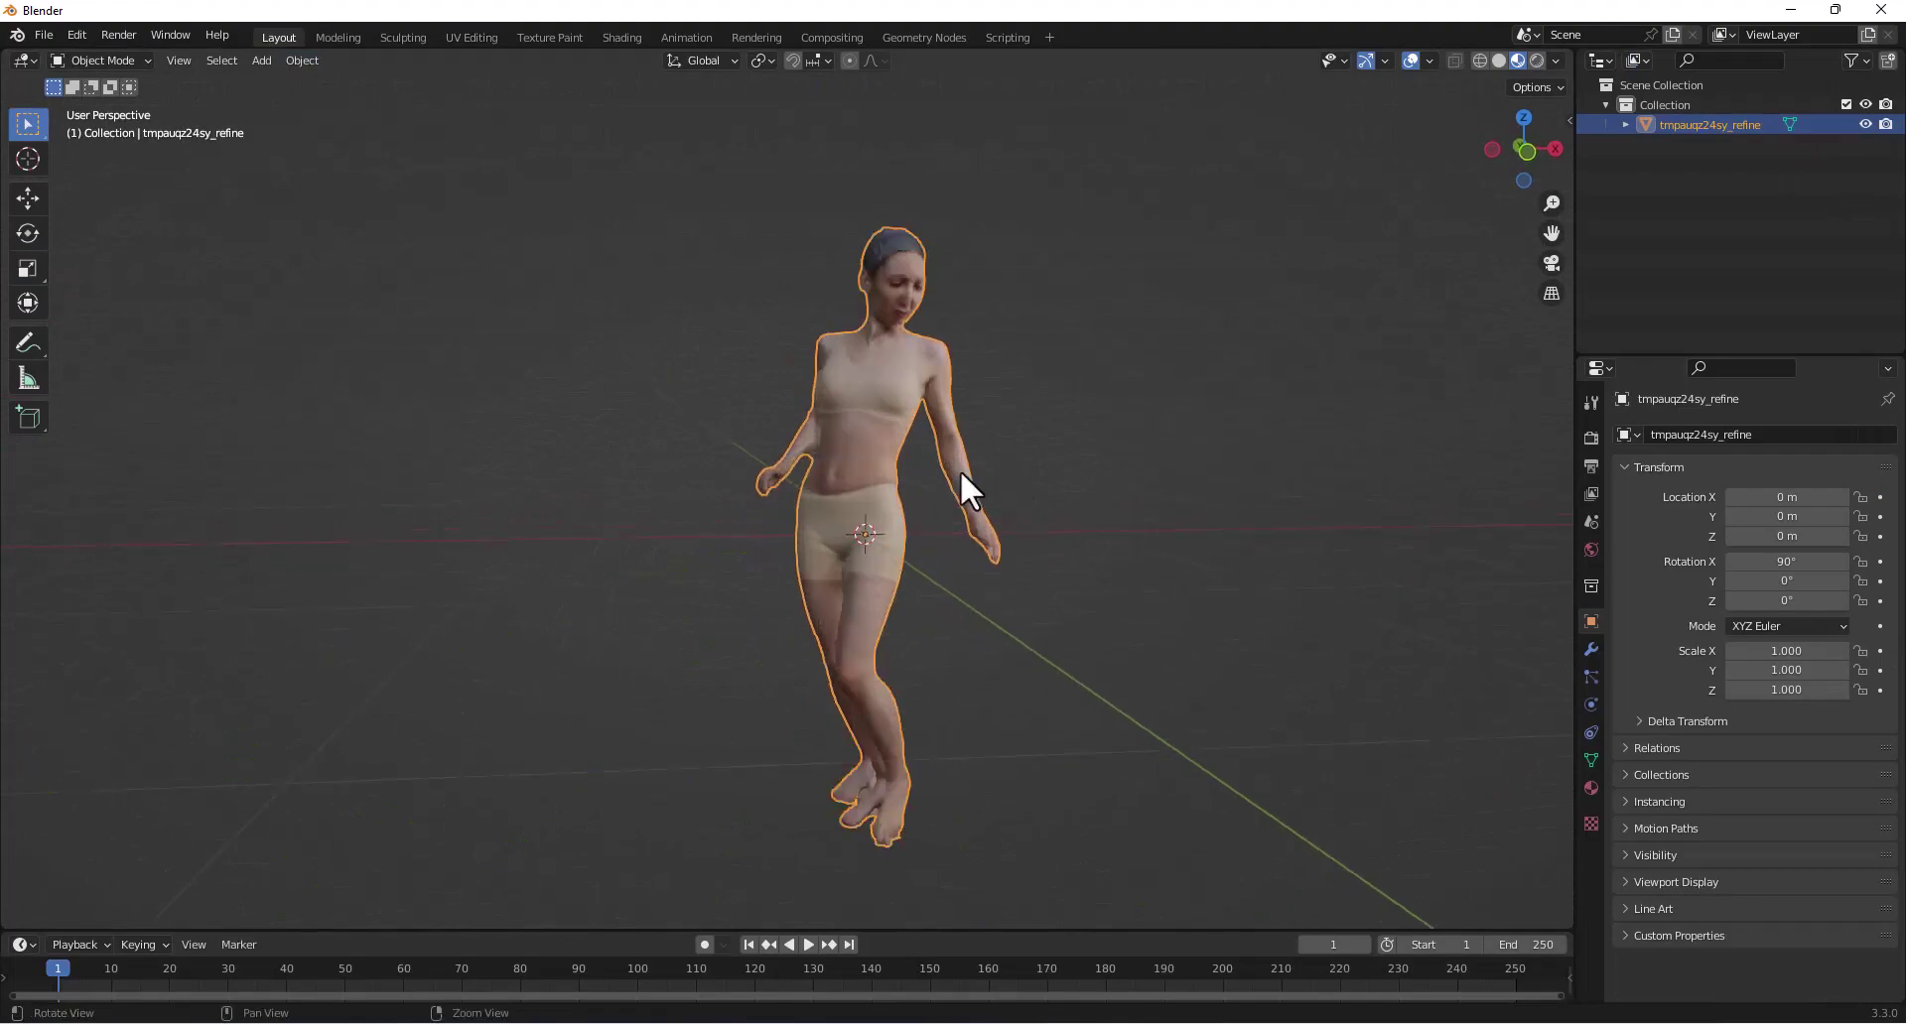
{"action": "scroll", "coordinate": [961, 471], "scroll_direction": "up", "scroll_amount": 1}
{"action": "scroll", "coordinate": [955, 533], "scroll_direction": "down", "scroll_amount": 3}
{"action": "left_click", "coordinate": [1209, 569]}
{"action": "scroll", "coordinate": [1201, 552], "scroll_direction": "down", "scroll_amount": 1}
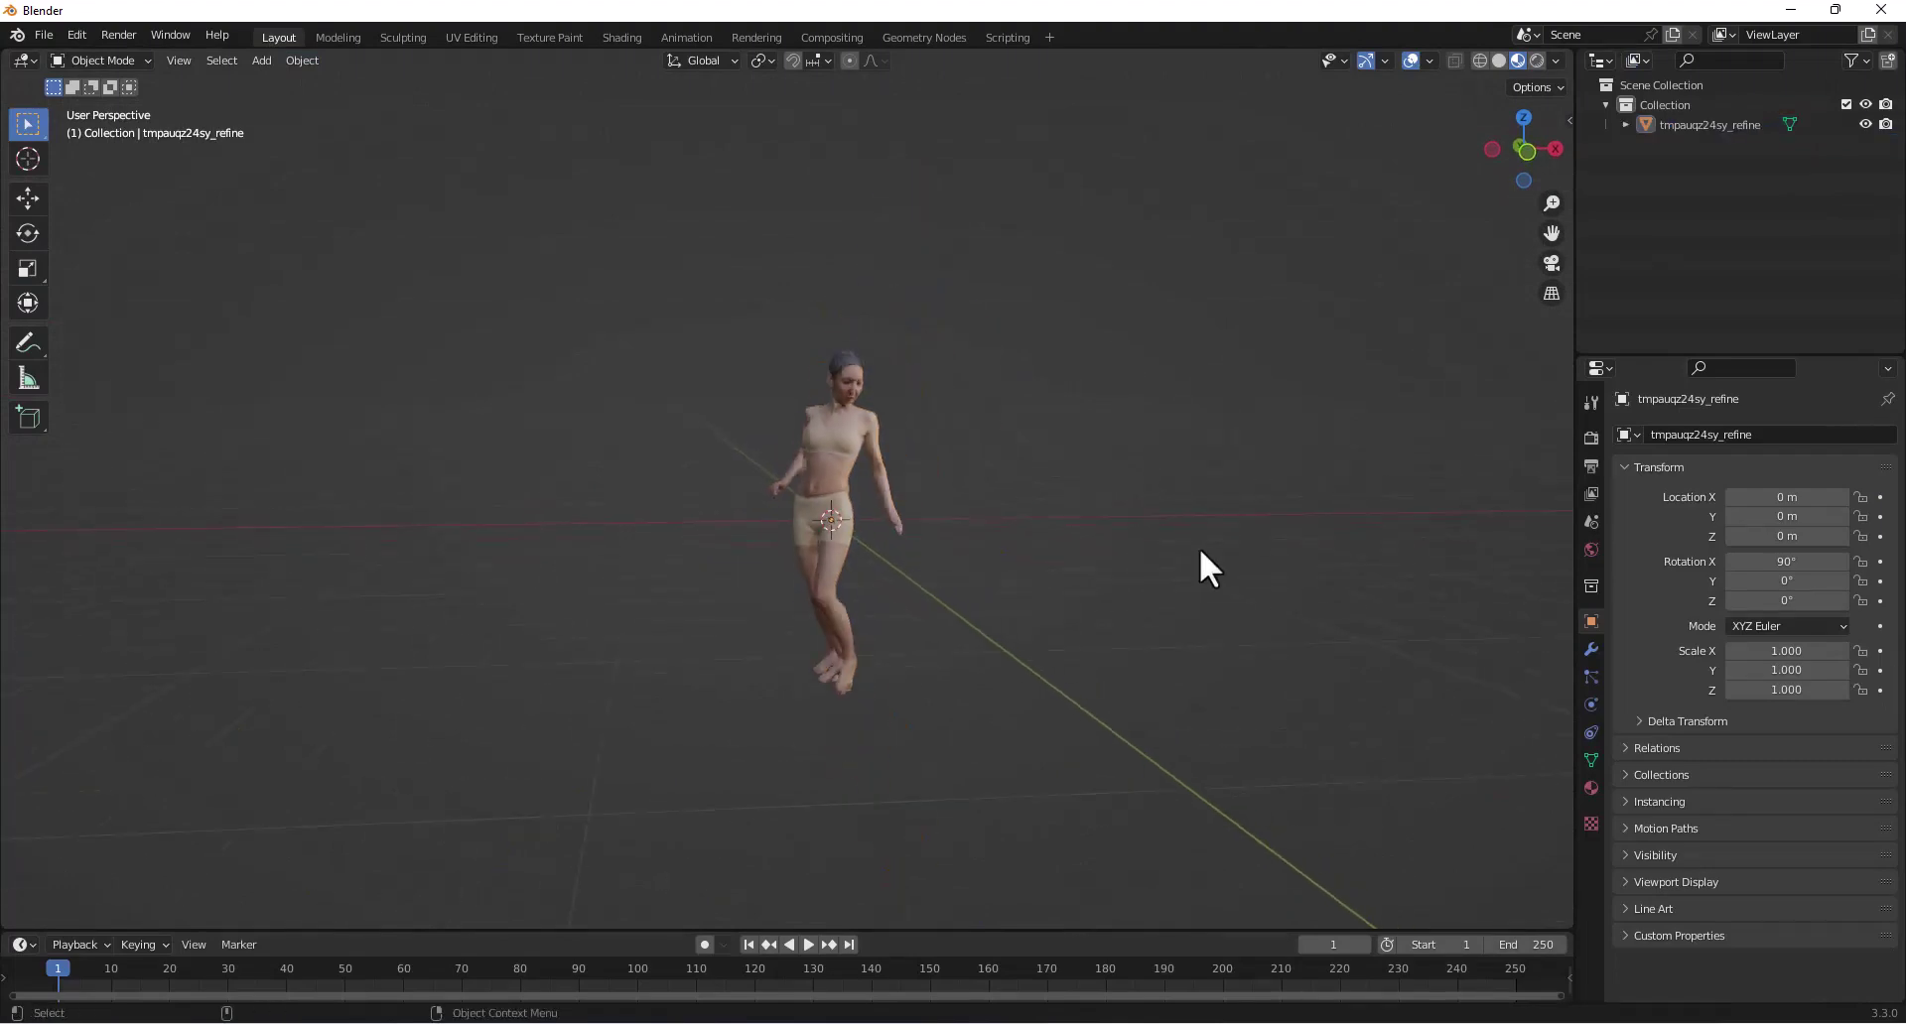
- Examine the projected texture on the mesh's side, legs and feet up close from several angles
{"action": "scroll", "coordinate": [953, 596], "scroll_direction": "down", "scroll_amount": 1}
{"action": "scroll", "coordinate": [882, 647], "scroll_direction": "up", "scroll_amount": 4}
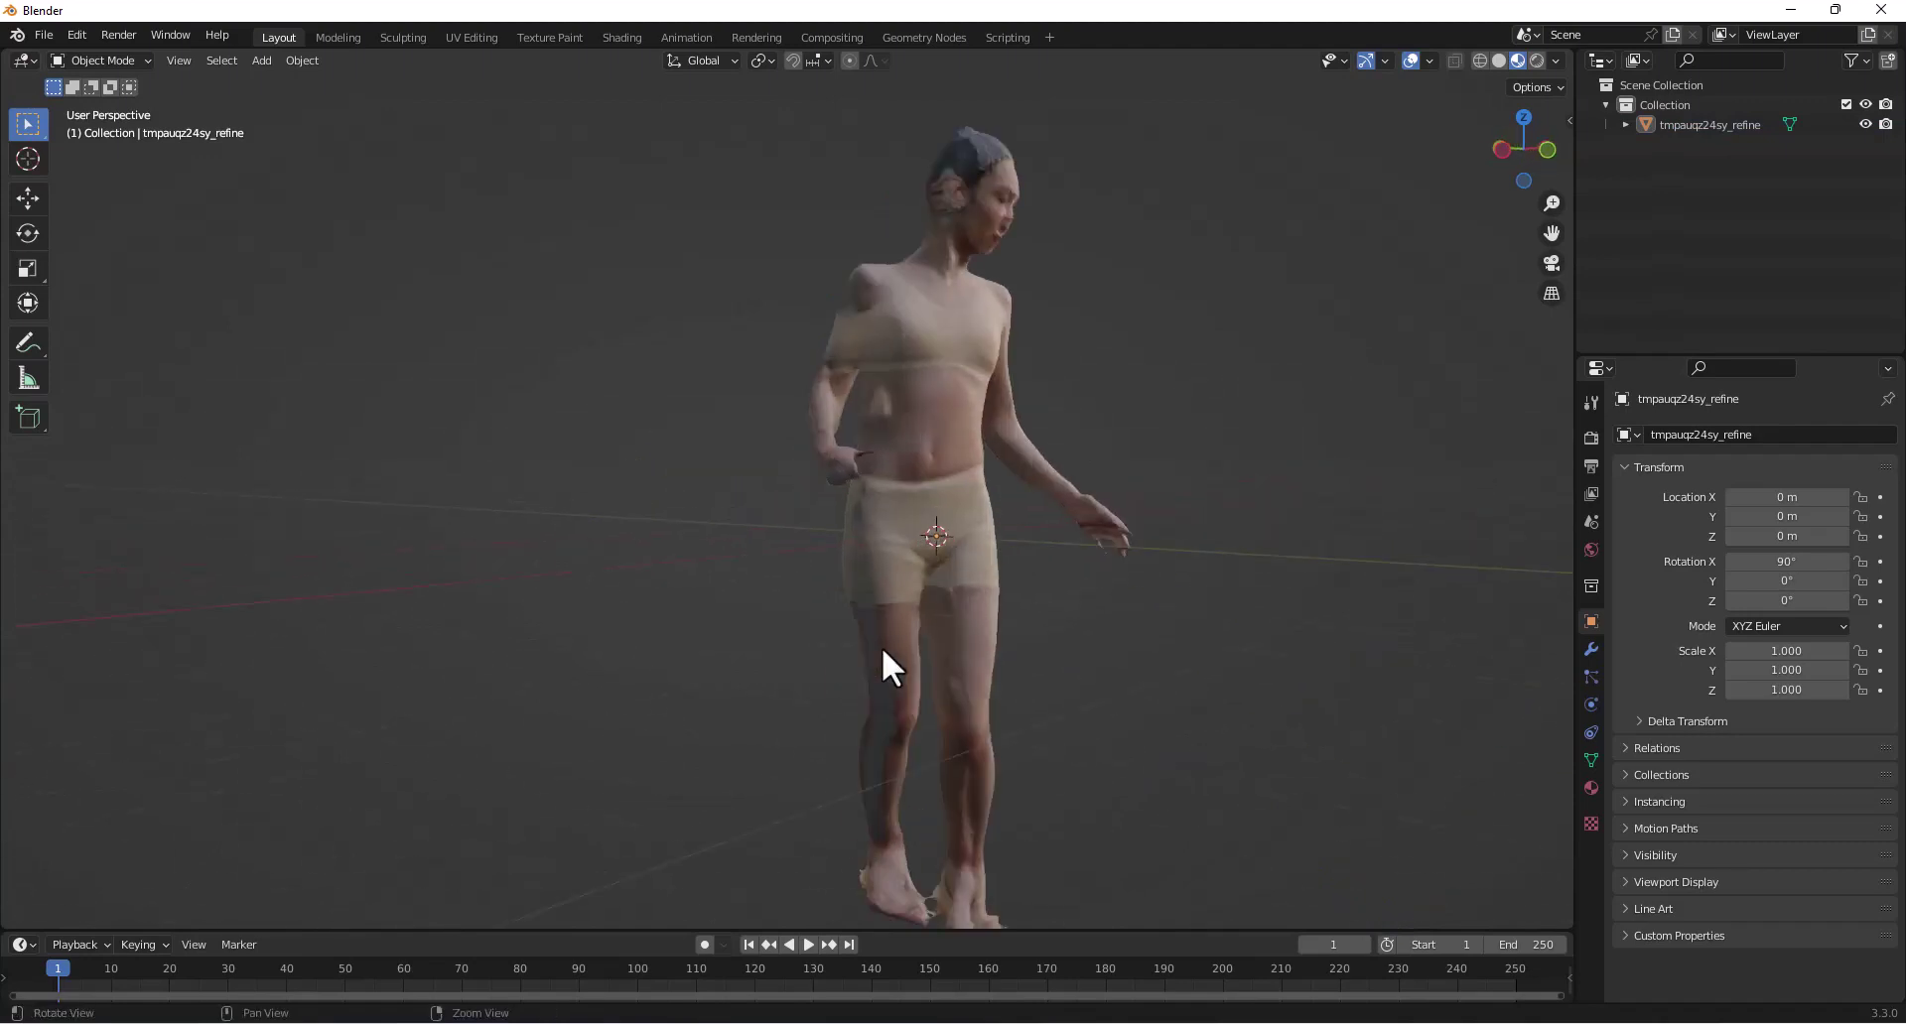
{"action": "scroll", "coordinate": [927, 633], "scroll_direction": "down", "scroll_amount": 1}
{"action": "mouse_move", "coordinate": [927, 634]}
{"action": "middle_mouse_down"}
{"action": "mouse_move", "coordinate": [830, 794]}
{"action": "mouse_move", "coordinate": [912, 711]}
{"action": "mouse_move", "coordinate": [905, 605]}
{"action": "middle_mouse_up"}
{"action": "scroll", "coordinate": [913, 745], "scroll_direction": "up", "scroll_amount": 4}
{"action": "mouse_move", "coordinate": [905, 605]}
{"action": "middle_mouse_down"}
{"action": "mouse_move", "coordinate": [889, 568]}
{"action": "mouse_move", "coordinate": [921, 580]}
{"action": "middle_mouse_up"}
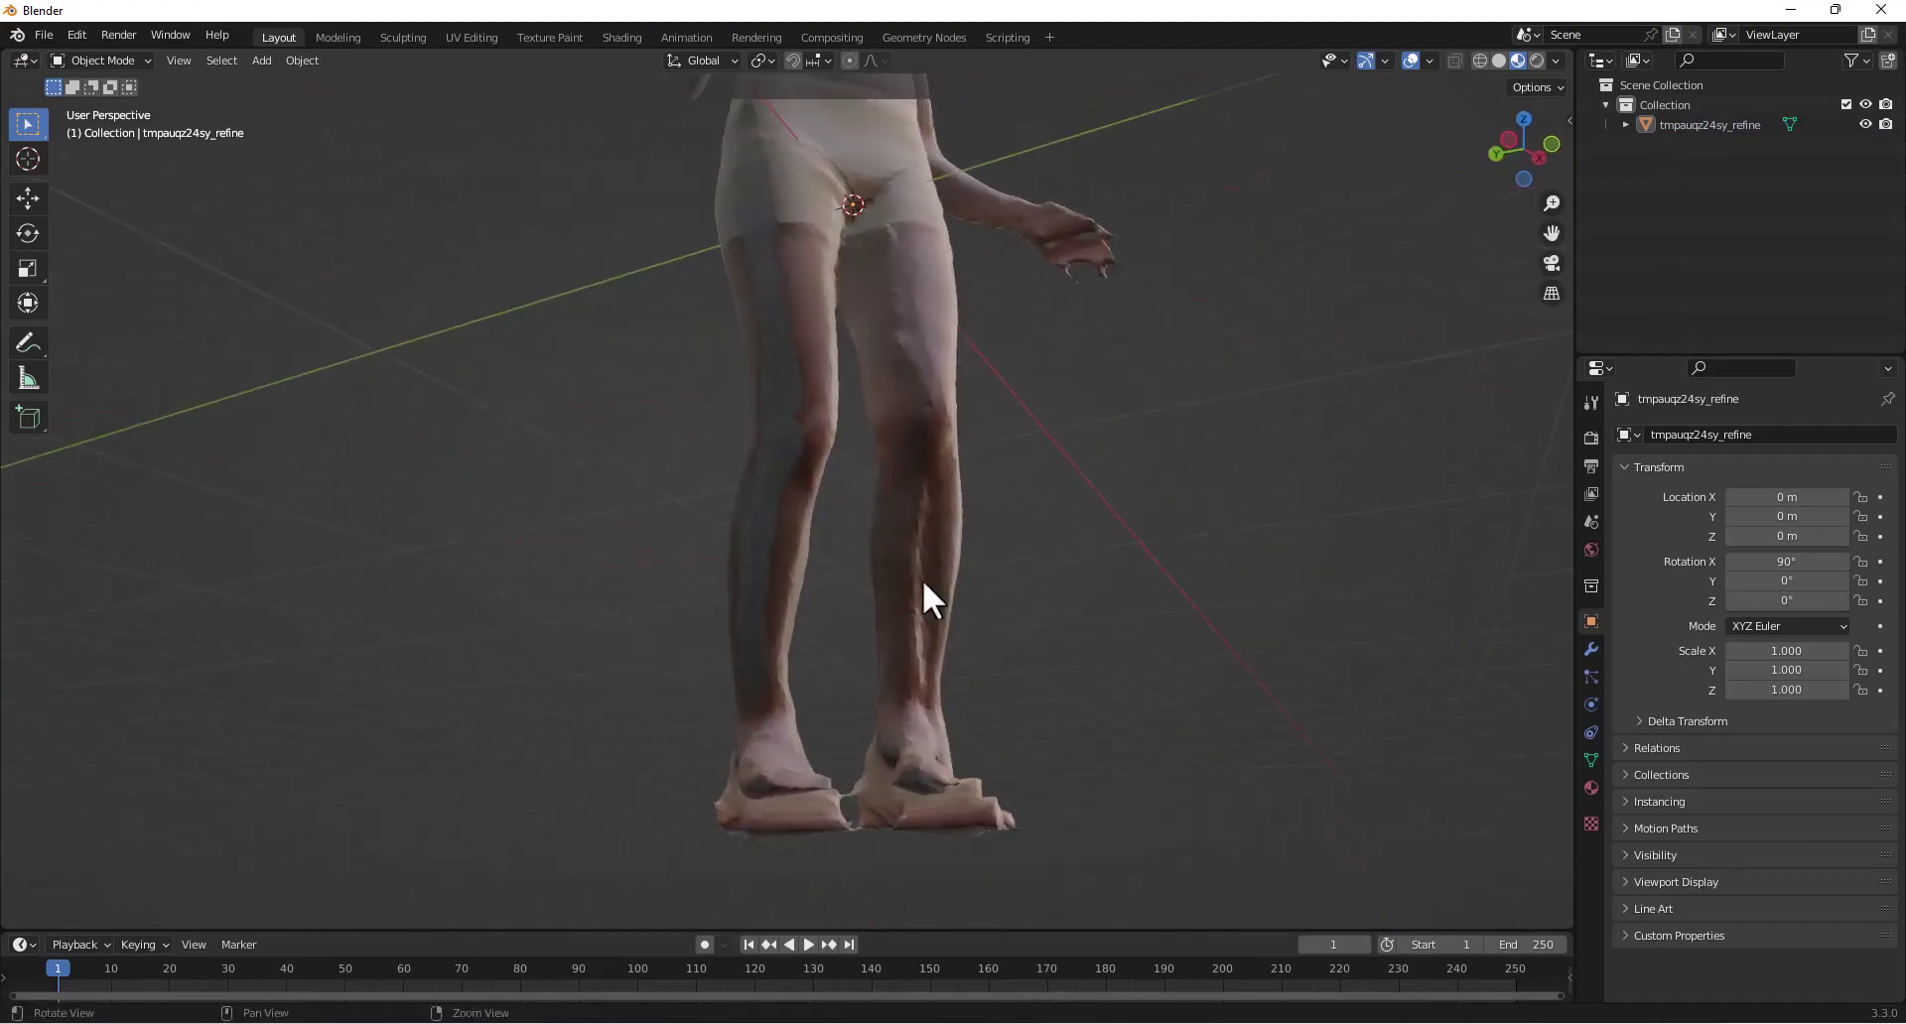
{"action": "middle_click_drag", "start_coordinate": [963, 675], "coordinate": [913, 615]}
- Select the human mesh and open it in the Sculpting workspace, focused on the rough lower legs and feet
{"action": "left_click", "coordinate": [902, 580]}
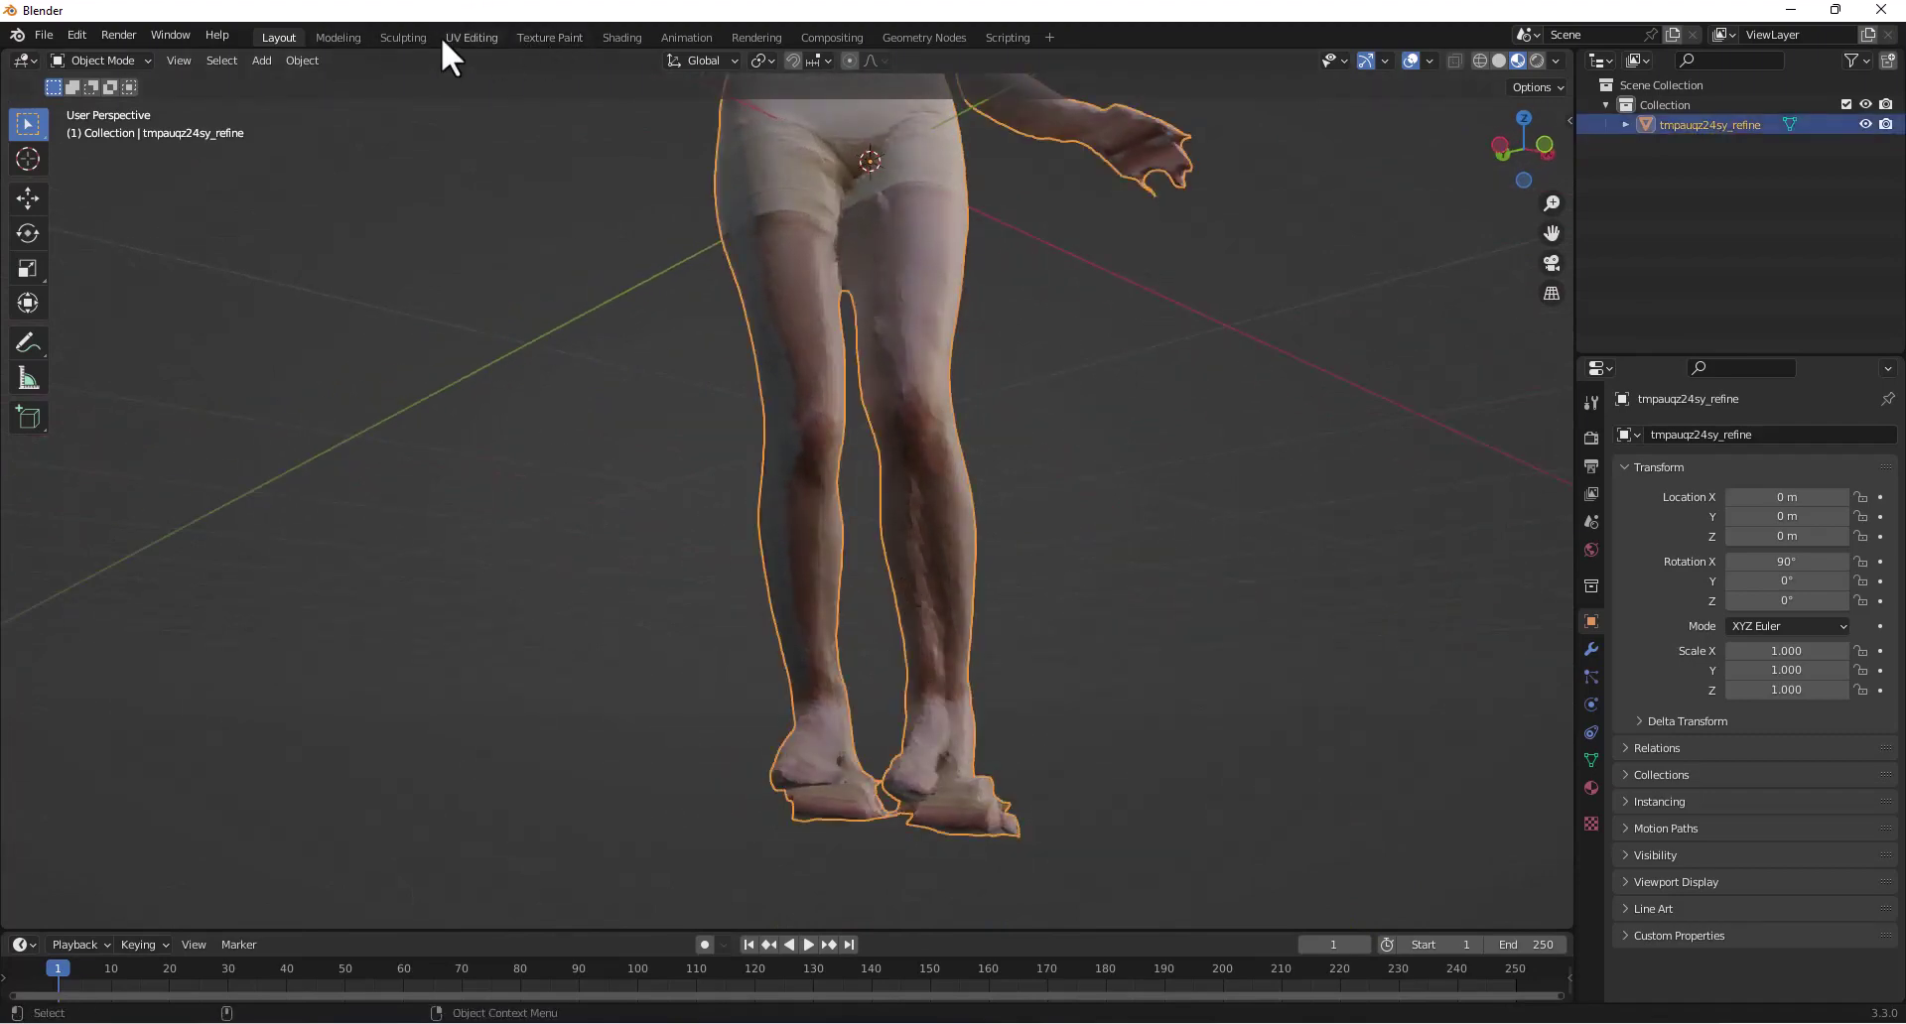
{"action": "left_click", "coordinate": [413, 39]}
{"action": "scroll", "coordinate": [936, 527], "scroll_direction": "up", "scroll_amount": 5}
{"action": "middle_click_drag", "start_coordinate": [808, 566], "coordinate": [701, 820]}
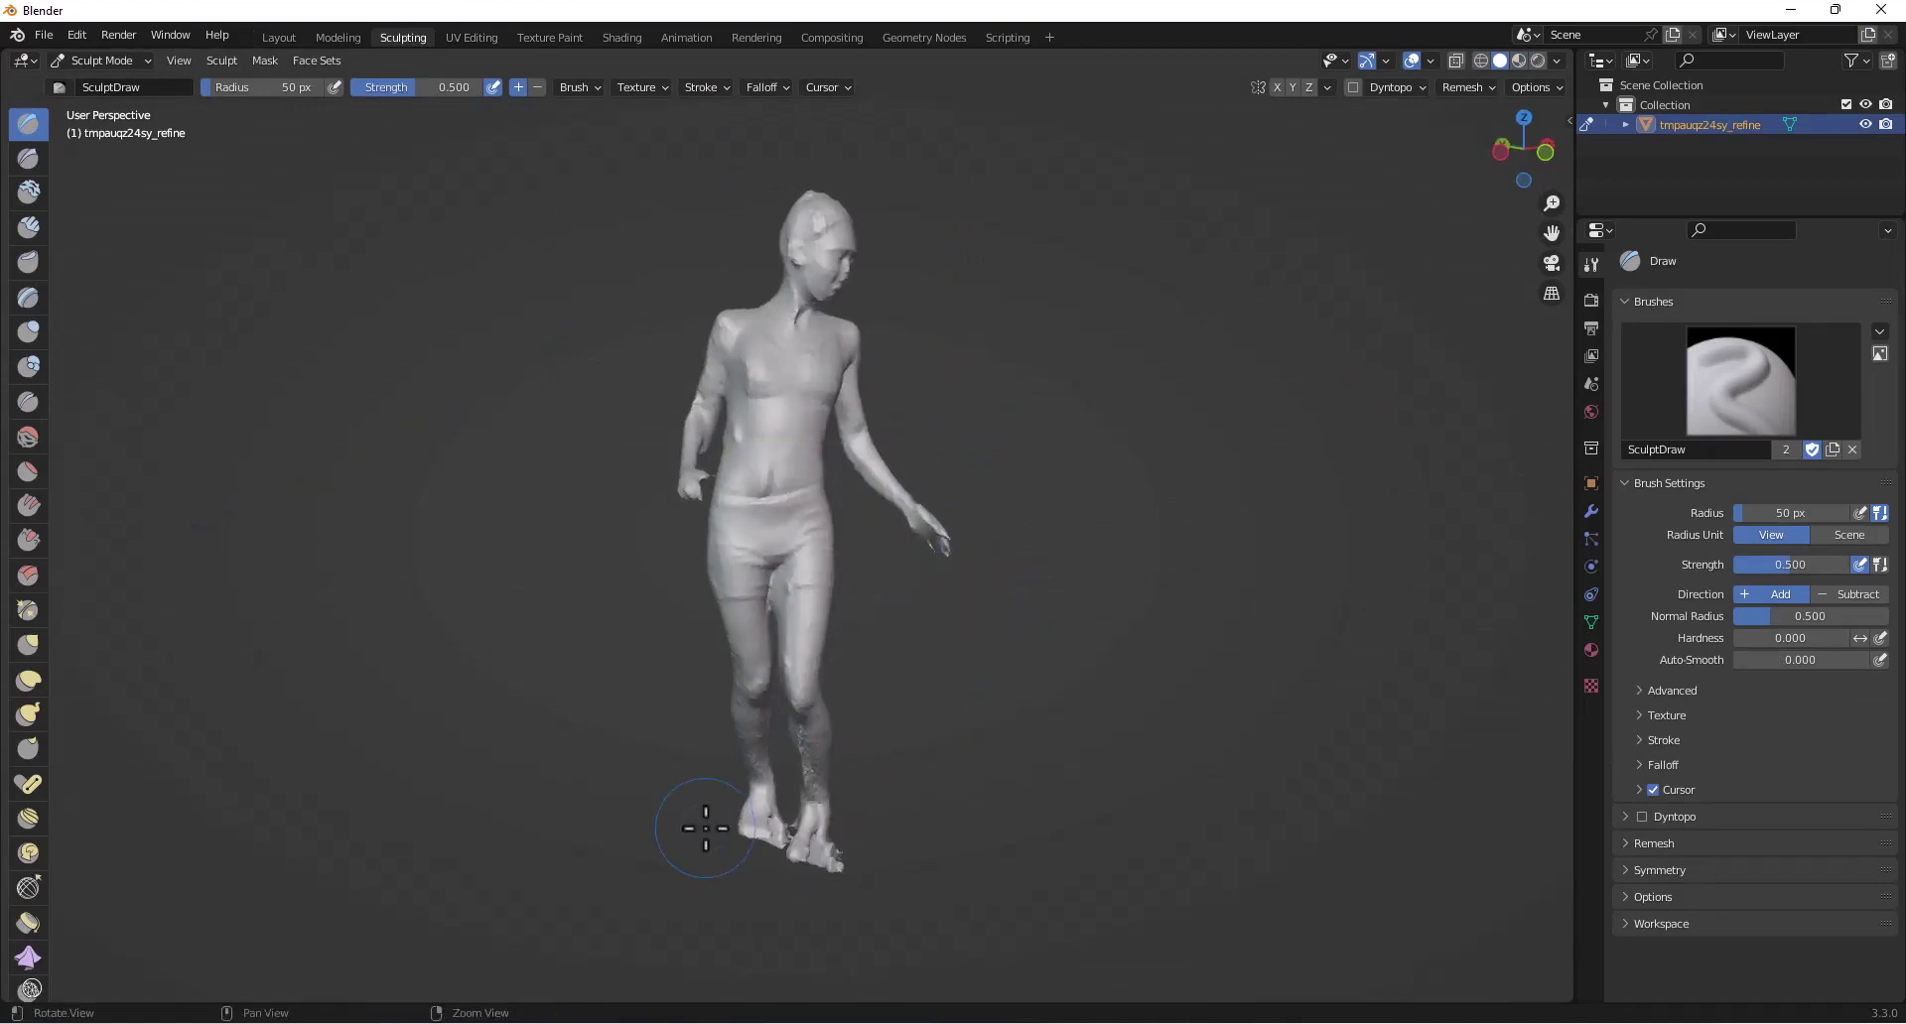
{"action": "scroll", "coordinate": [1036, 587], "scroll_direction": "up", "scroll_amount": 4}
{"action": "scroll", "coordinate": [1036, 588], "scroll_direction": "up", "scroll_amount": 4}
{"action": "middle_click_drag", "start_coordinate": [1030, 574], "coordinate": [882, 601], "text": "shift"}
{"action": "mouse_move", "coordinate": [882, 601]}
{"action": "middle_mouse_down"}
{"action": "mouse_move", "coordinate": [898, 609]}
{"action": "mouse_move", "coordinate": [856, 681]}
{"action": "middle_mouse_up"}
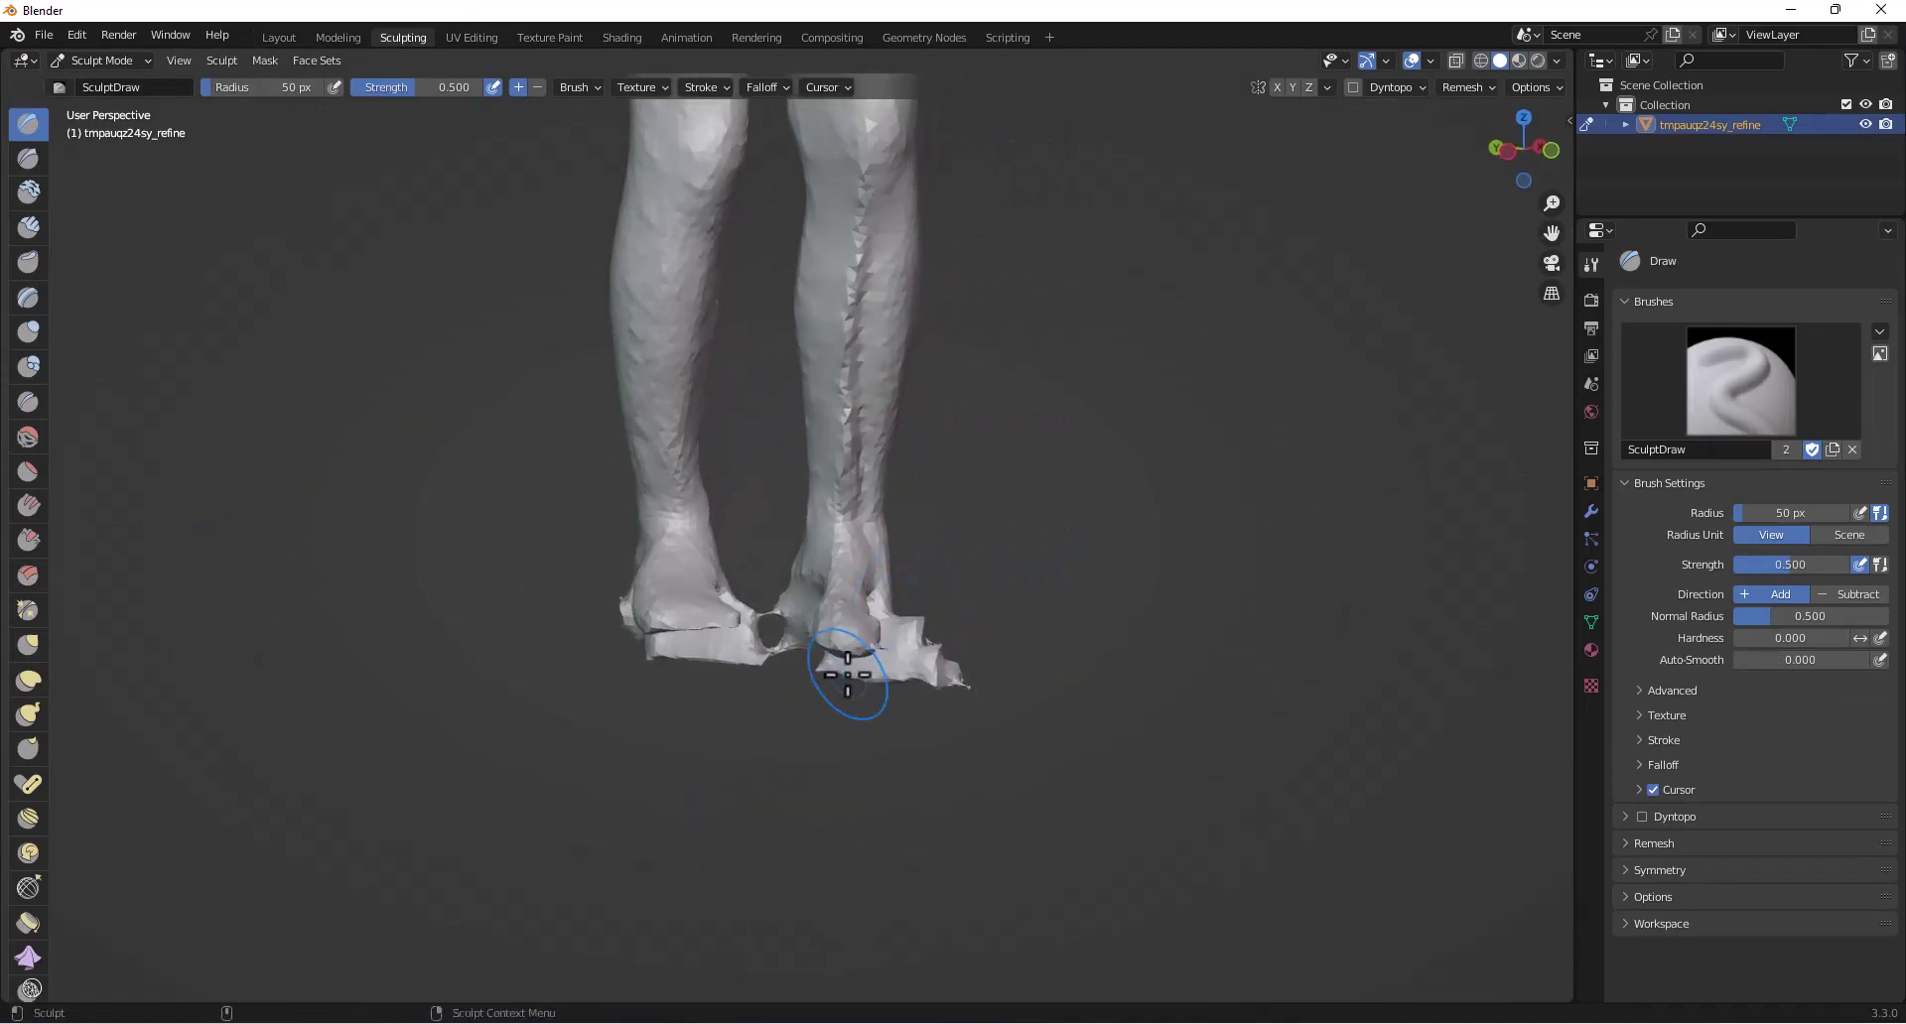
- Try the Draw brush on the feet, choose Clay Strips at strength 0.215, and inspect the head and whole body
{"action": "mouse_move", "coordinate": [842, 626]}
{"action": "left_mouse_down"}
{"action": "mouse_move", "coordinate": [855, 646]}
{"action": "mouse_move", "coordinate": [831, 636]}
{"action": "left_mouse_up"}
{"action": "middle_click_drag", "start_coordinate": [831, 636], "coordinate": [851, 639]}
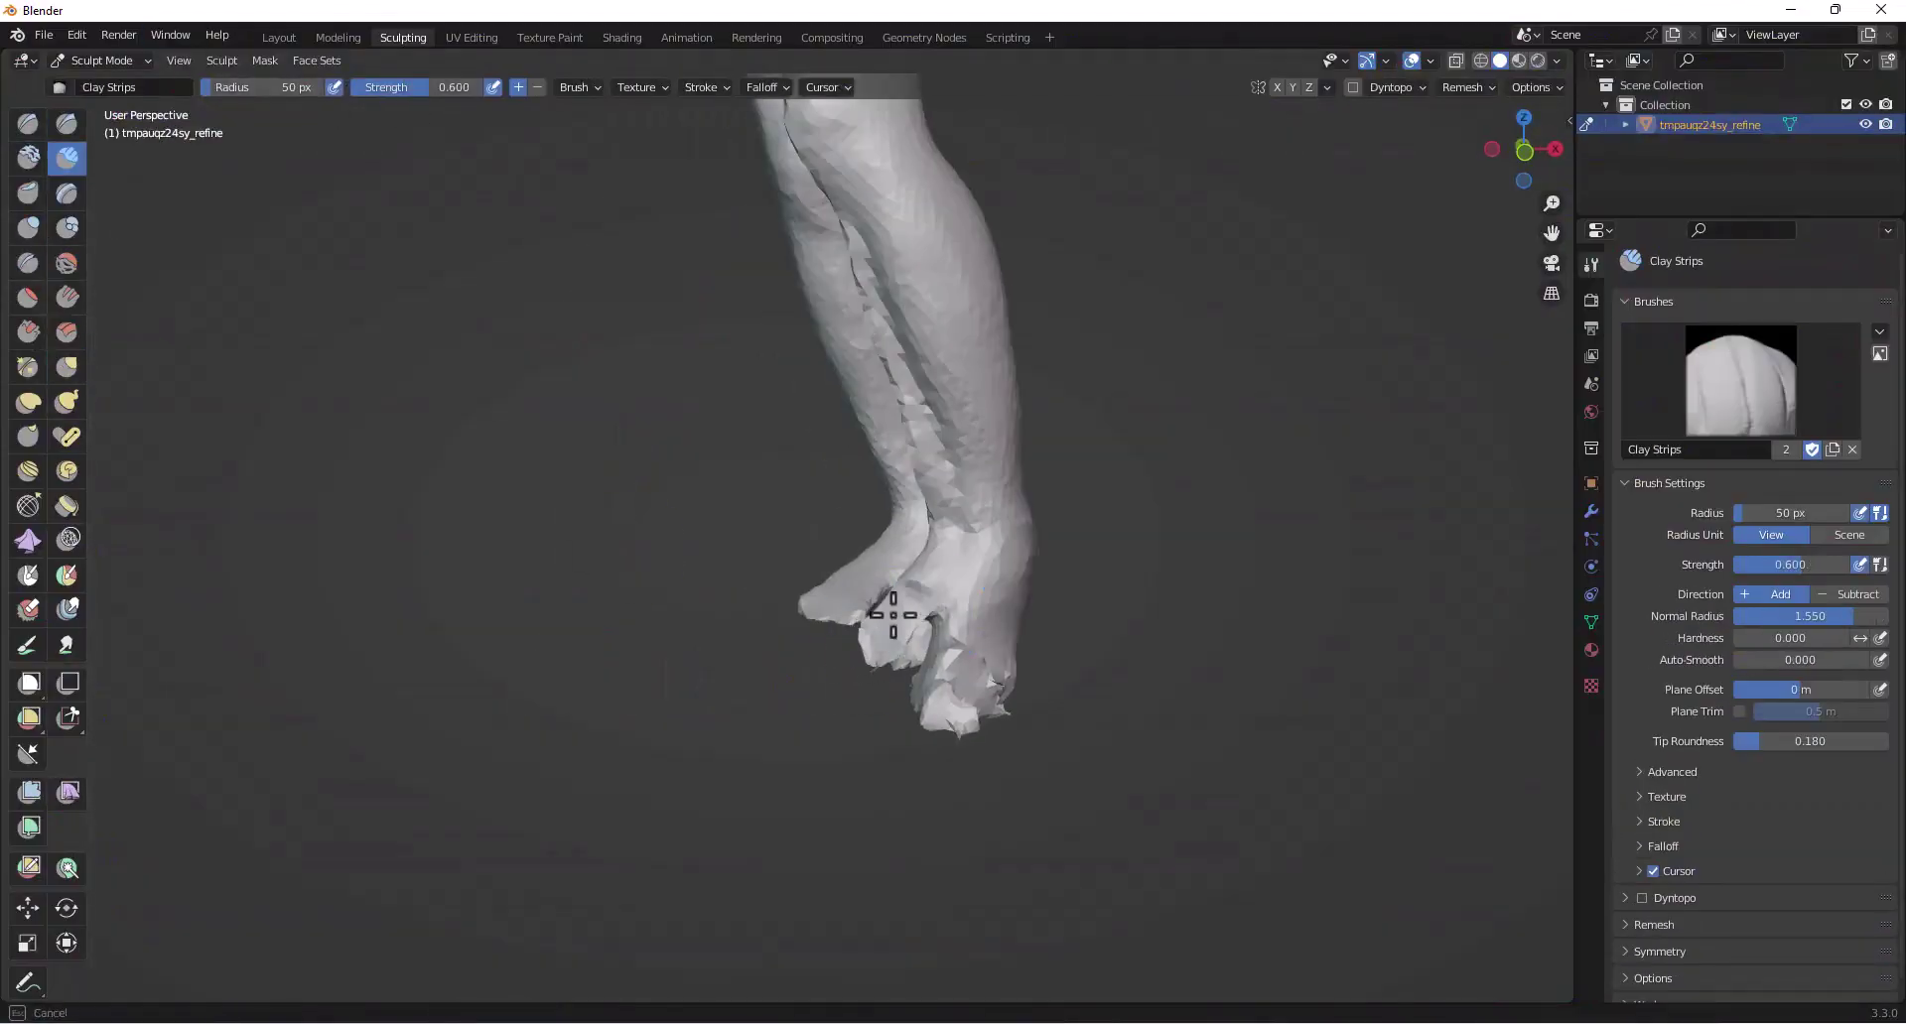
{"action": "middle_click_drag", "start_coordinate": [647, 529], "coordinate": [894, 234]}
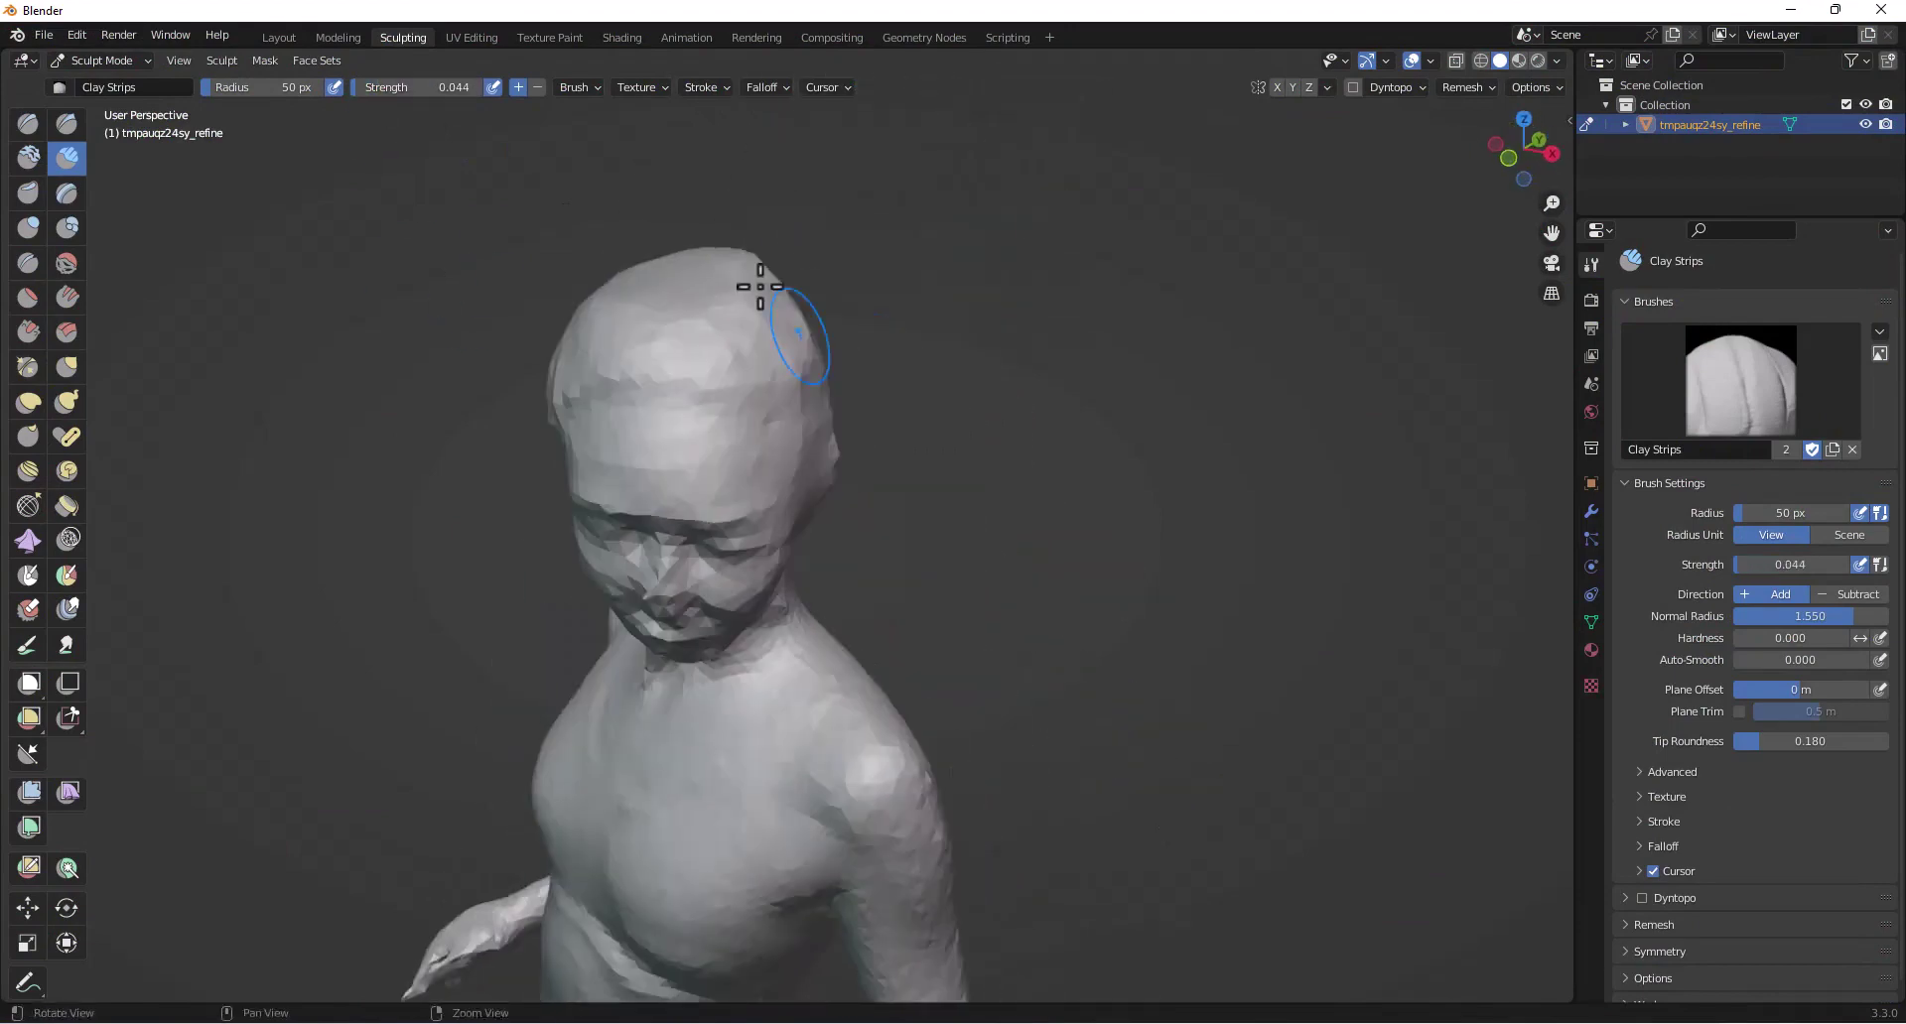
{"action": "mouse_move", "coordinate": [760, 287]}
{"action": "middle_mouse_down"}
{"action": "mouse_move", "coordinate": [765, 396]}
{"action": "mouse_move", "coordinate": [668, 566]}
{"action": "mouse_move", "coordinate": [872, 523]}
{"action": "mouse_move", "coordinate": [985, 741]}
{"action": "mouse_move", "coordinate": [625, 625]}
{"action": "middle_mouse_up"}
{"action": "scroll", "coordinate": [685, 600], "scroll_direction": "up", "scroll_amount": 3}
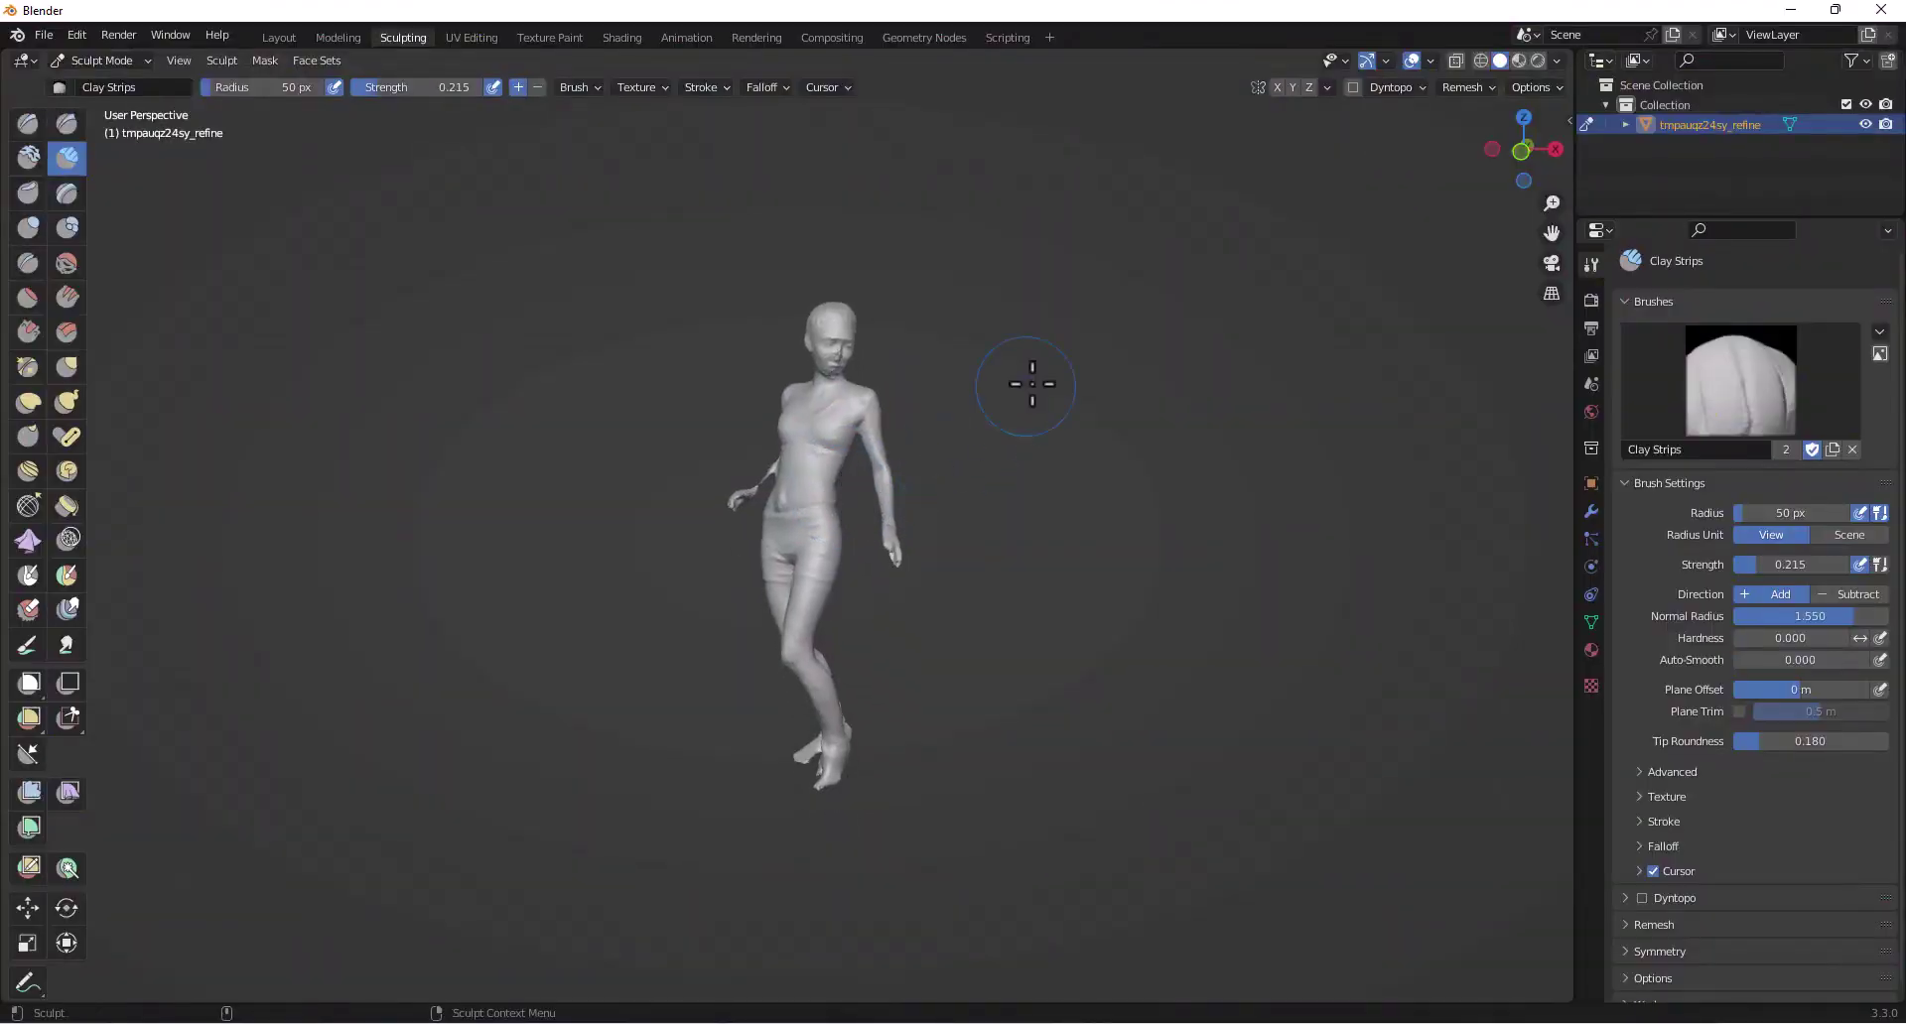
- Show the mesh with its texture in Material Preview and examine the arms, torso and back for projection flaws
{"action": "left_click", "coordinate": [1518, 60]}
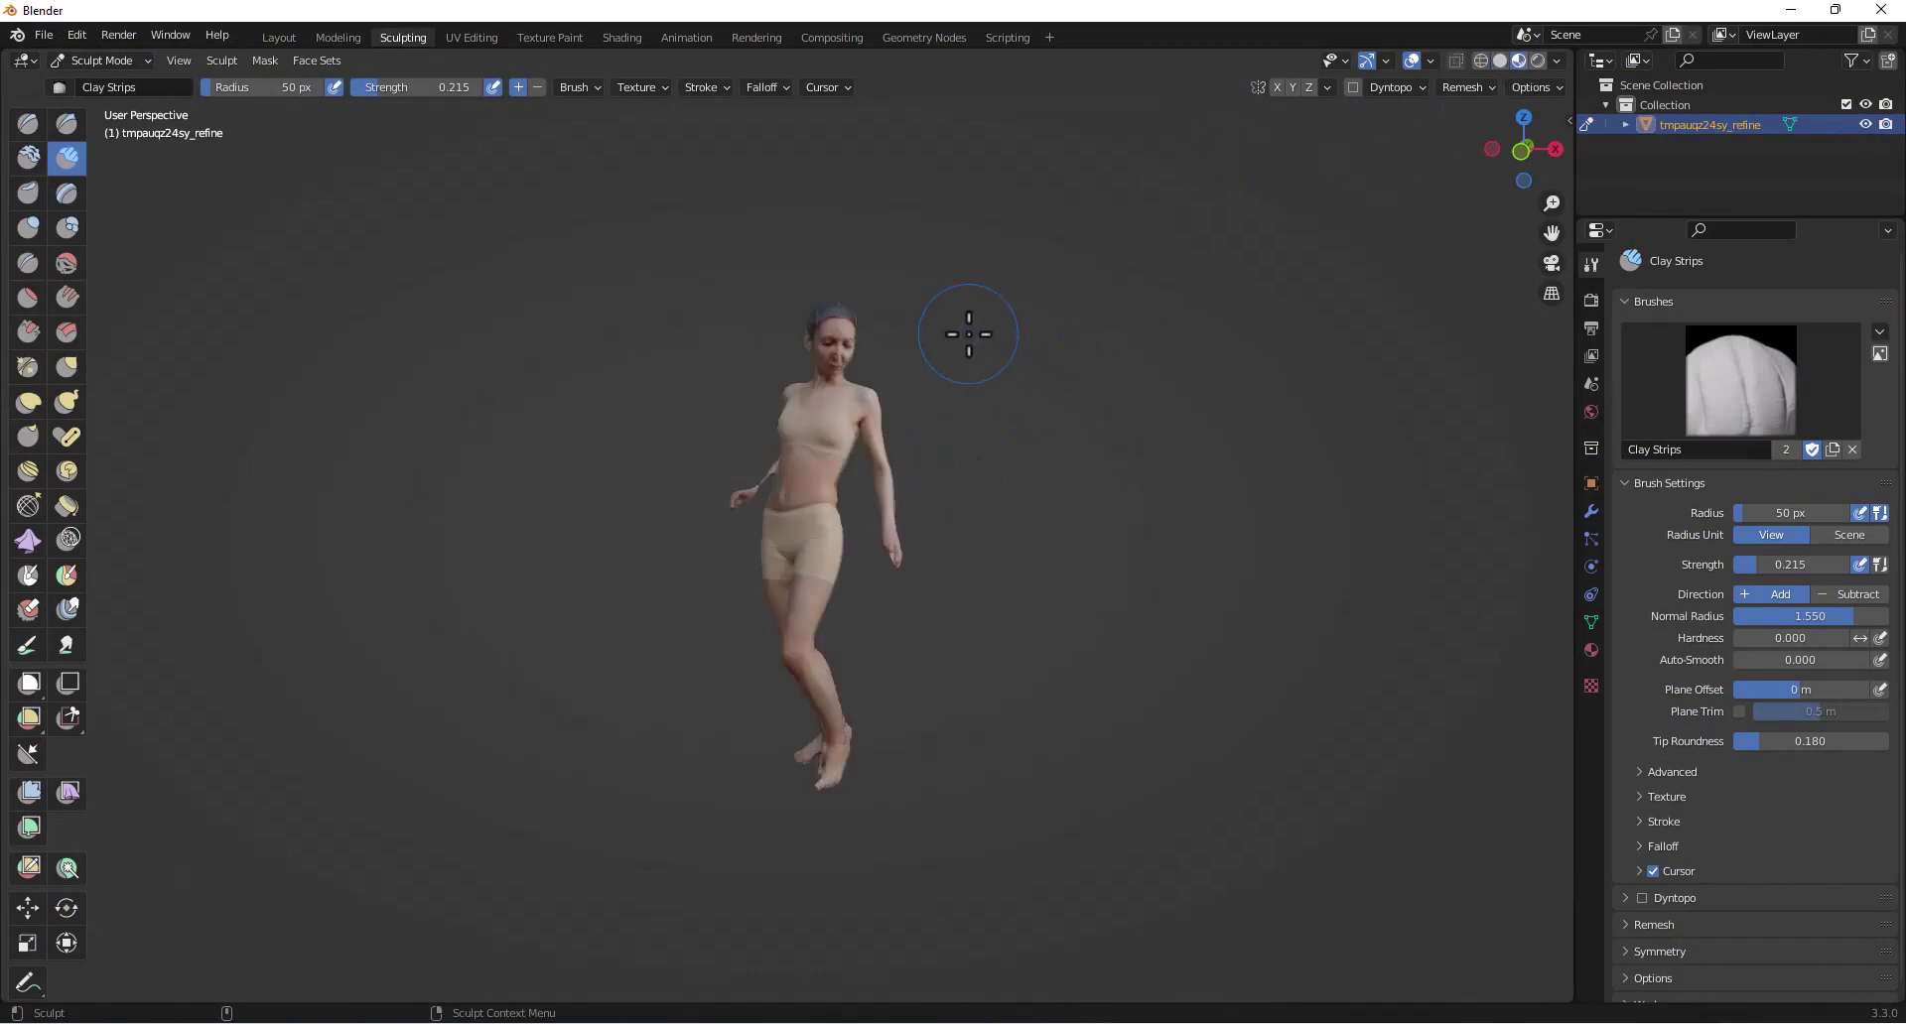
{"action": "scroll", "coordinate": [830, 425], "scroll_direction": "up", "scroll_amount": 6}
{"action": "mouse_move", "coordinate": [766, 510]}
{"action": "middle_mouse_down"}
{"action": "mouse_move", "coordinate": [872, 425]}
{"action": "mouse_move", "coordinate": [848, 383]}
{"action": "mouse_move", "coordinate": [825, 404]}
{"action": "middle_mouse_up"}
{"action": "scroll", "coordinate": [833, 342], "scroll_direction": "up", "scroll_amount": 4}
{"action": "middle_click_drag", "start_coordinate": [746, 459], "coordinate": [822, 445]}
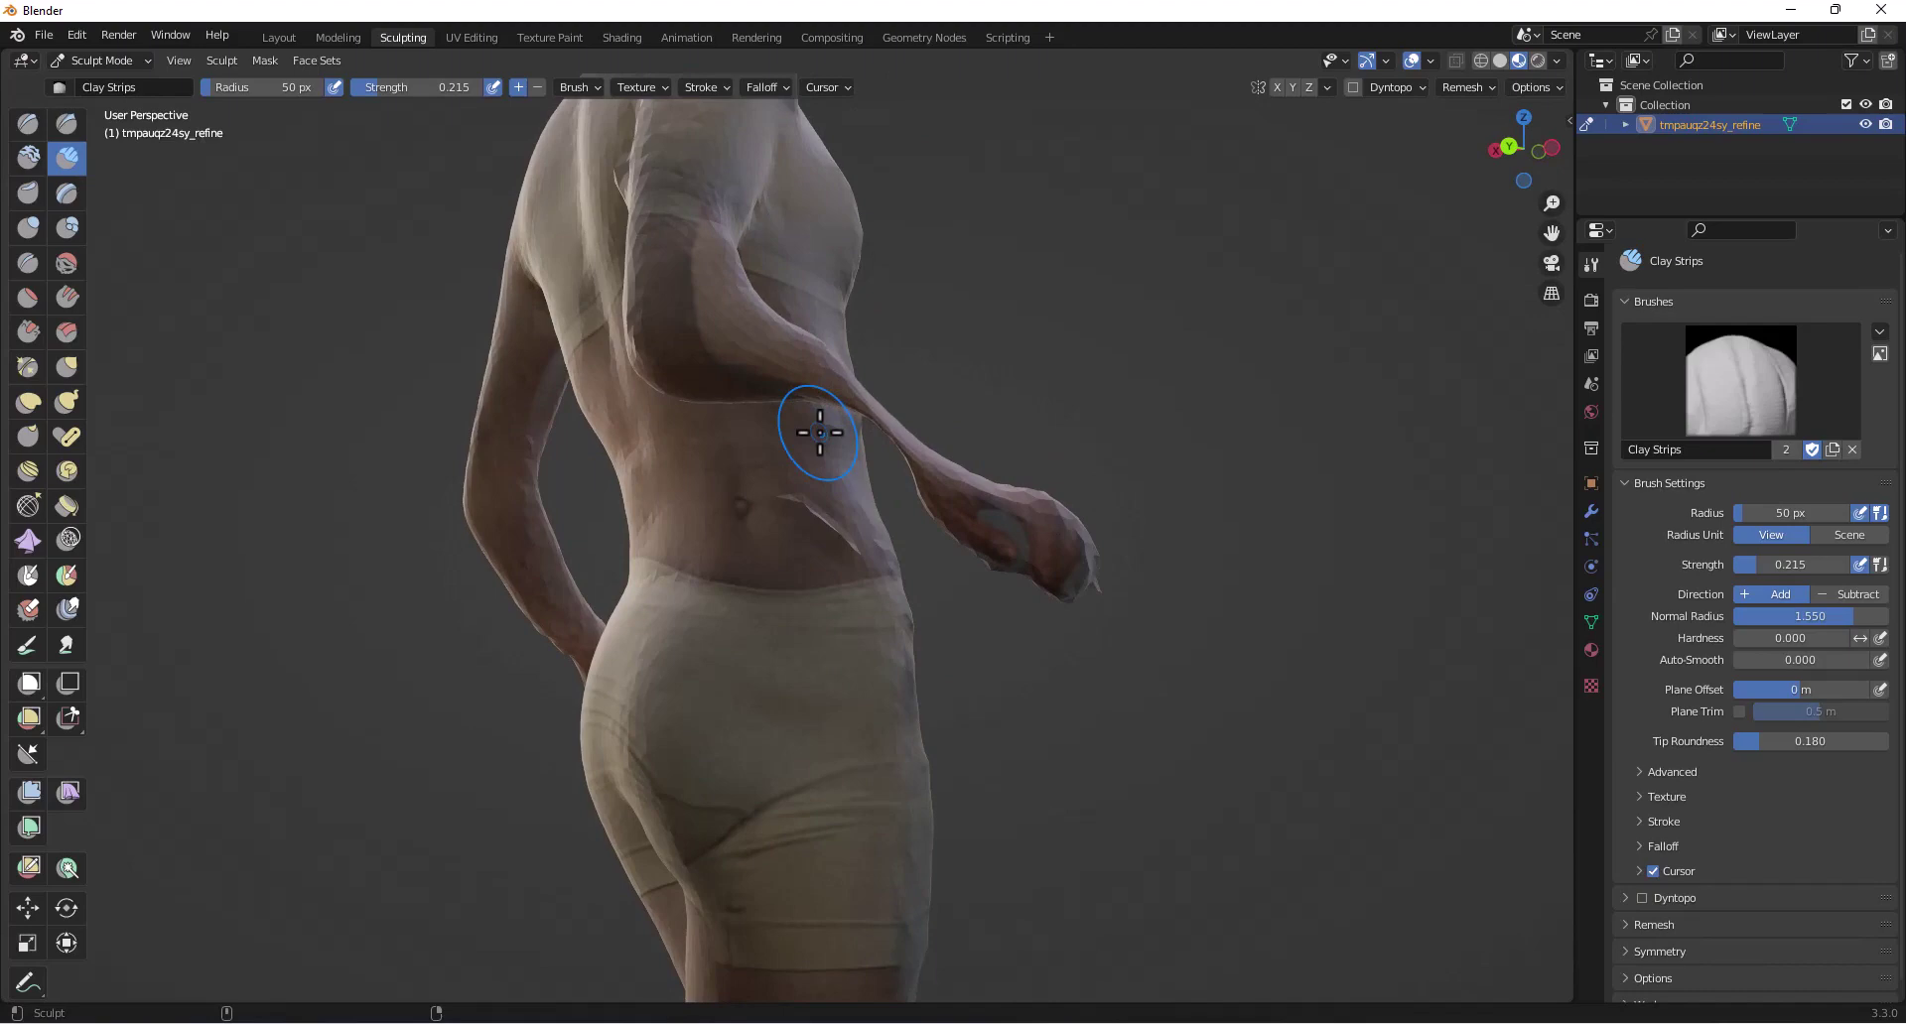
{"action": "mouse_move", "coordinate": [873, 438]}
{"action": "middle_mouse_down"}
{"action": "mouse_move", "coordinate": [1115, 354]}
{"action": "mouse_move", "coordinate": [813, 459]}
{"action": "mouse_move", "coordinate": [866, 408]}
{"action": "mouse_move", "coordinate": [860, 438]}
{"action": "middle_mouse_up"}
{"action": "scroll", "coordinate": [865, 408], "scroll_direction": "down", "scroll_amount": 5}
{"action": "scroll", "coordinate": [860, 438], "scroll_direction": "down", "scroll_amount": 3}
{"action": "mouse_move", "coordinate": [970, 586]}
{"action": "middle_mouse_down"}
{"action": "mouse_move", "coordinate": [979, 474]}
{"action": "mouse_move", "coordinate": [944, 461]}
{"action": "middle_mouse_up"}
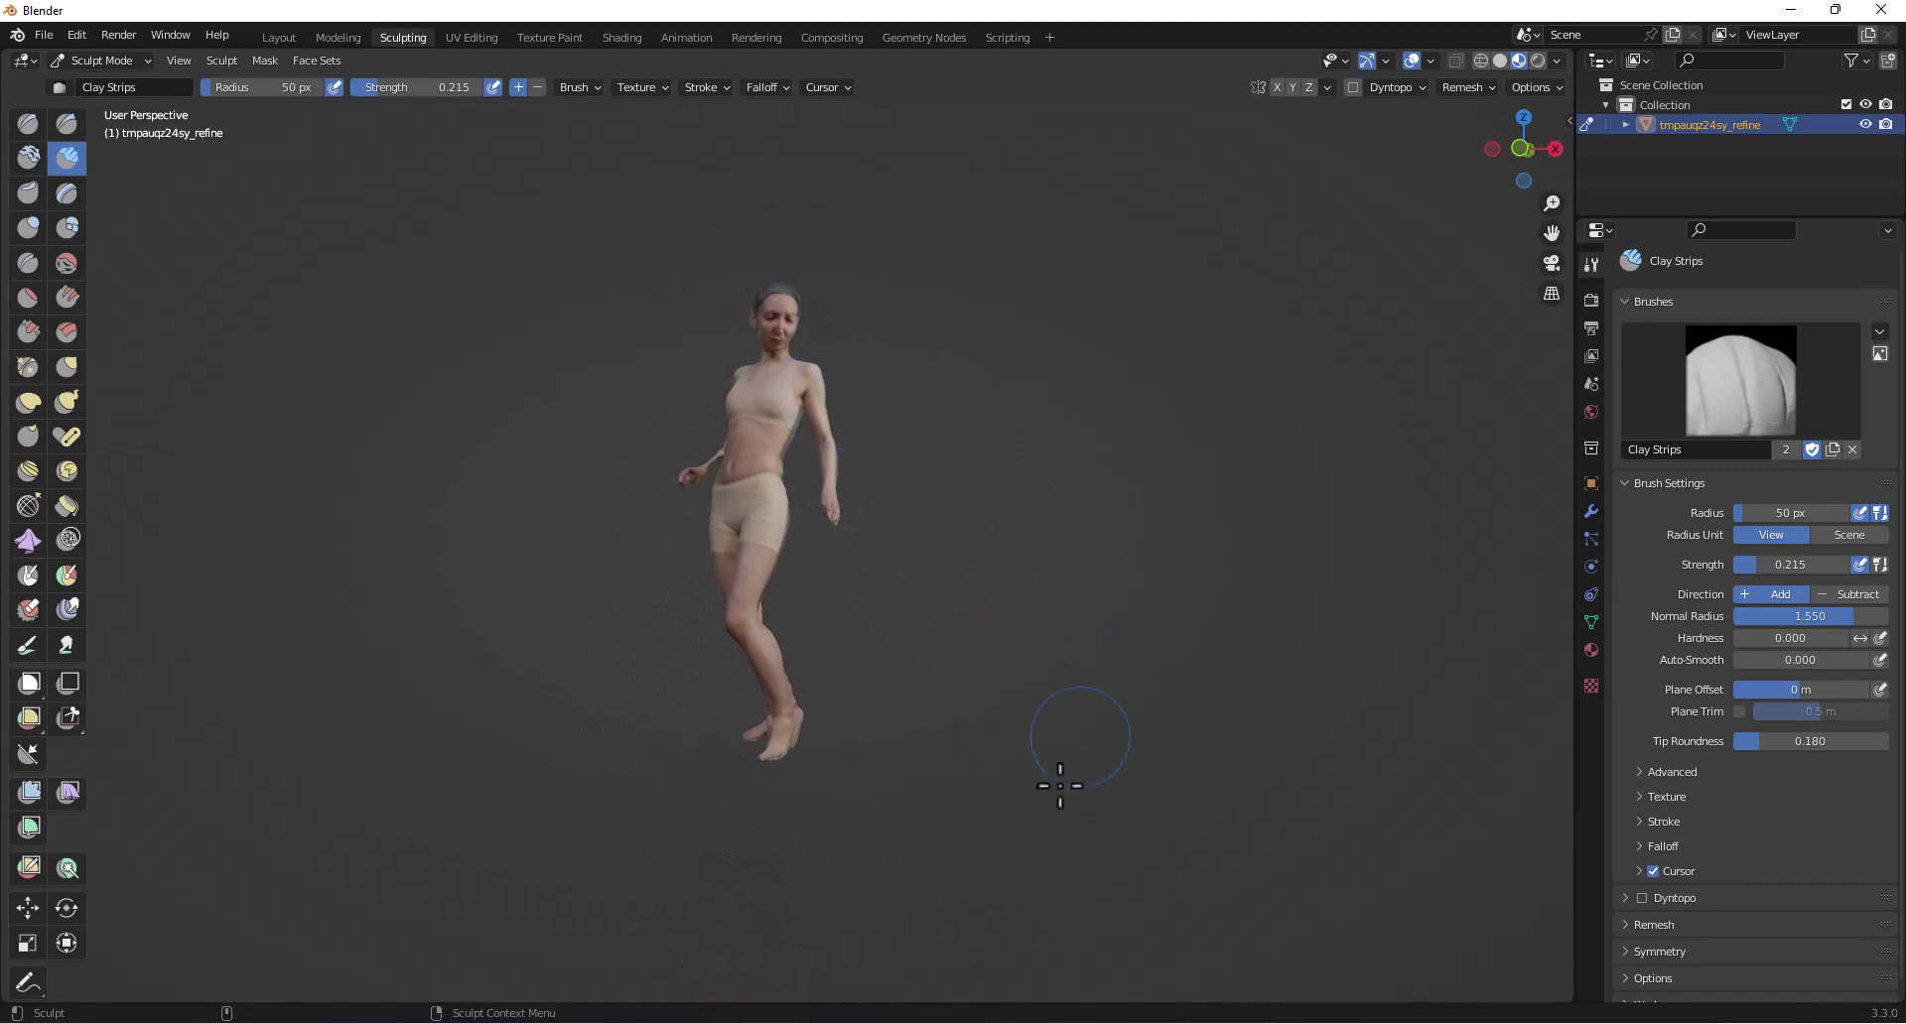
- Switch to the ICON page in the browser and download the SMPL body mesh tmpauqz24sy_smpl.obj to the Desktop
{"action": "left_click", "coordinate": [1259, 1004]}
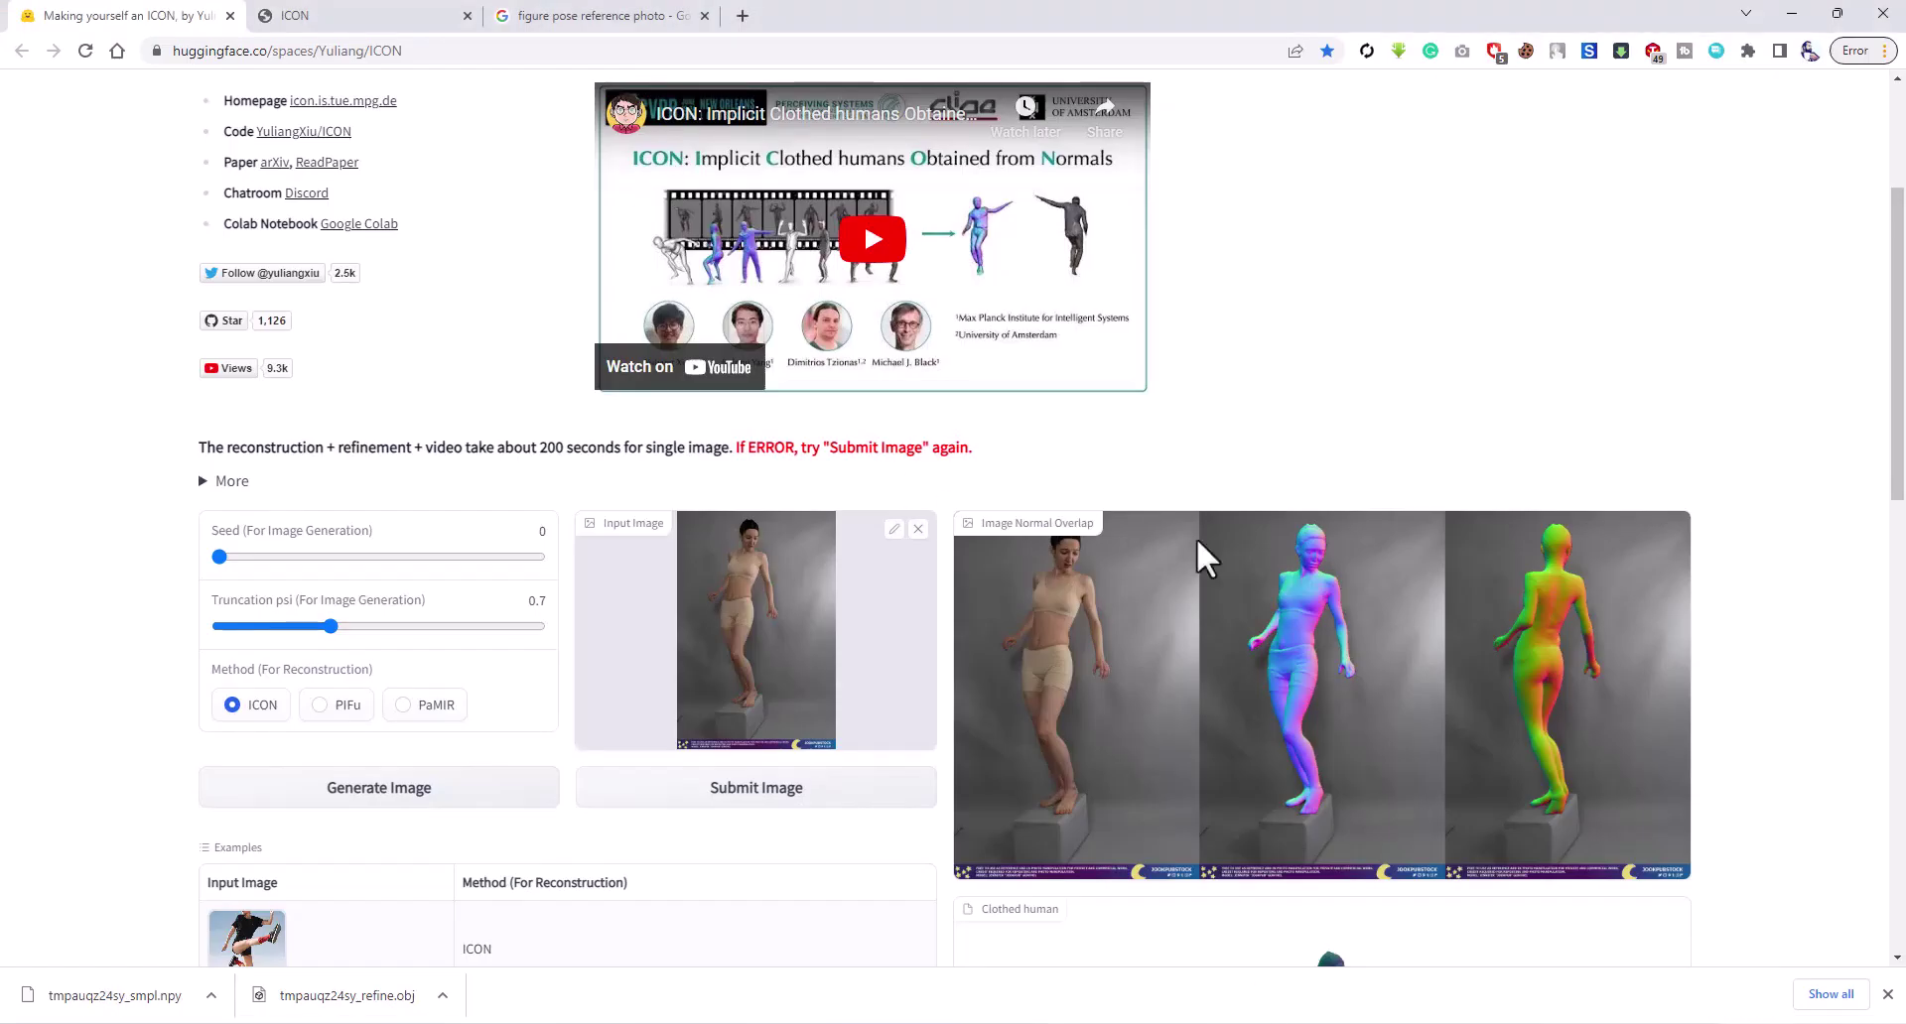
{"action": "scroll", "coordinate": [1231, 566], "scroll_direction": "down", "scroll_amount": 13}
{"action": "scroll", "coordinate": [1242, 574], "scroll_direction": "up", "scroll_amount": 2}
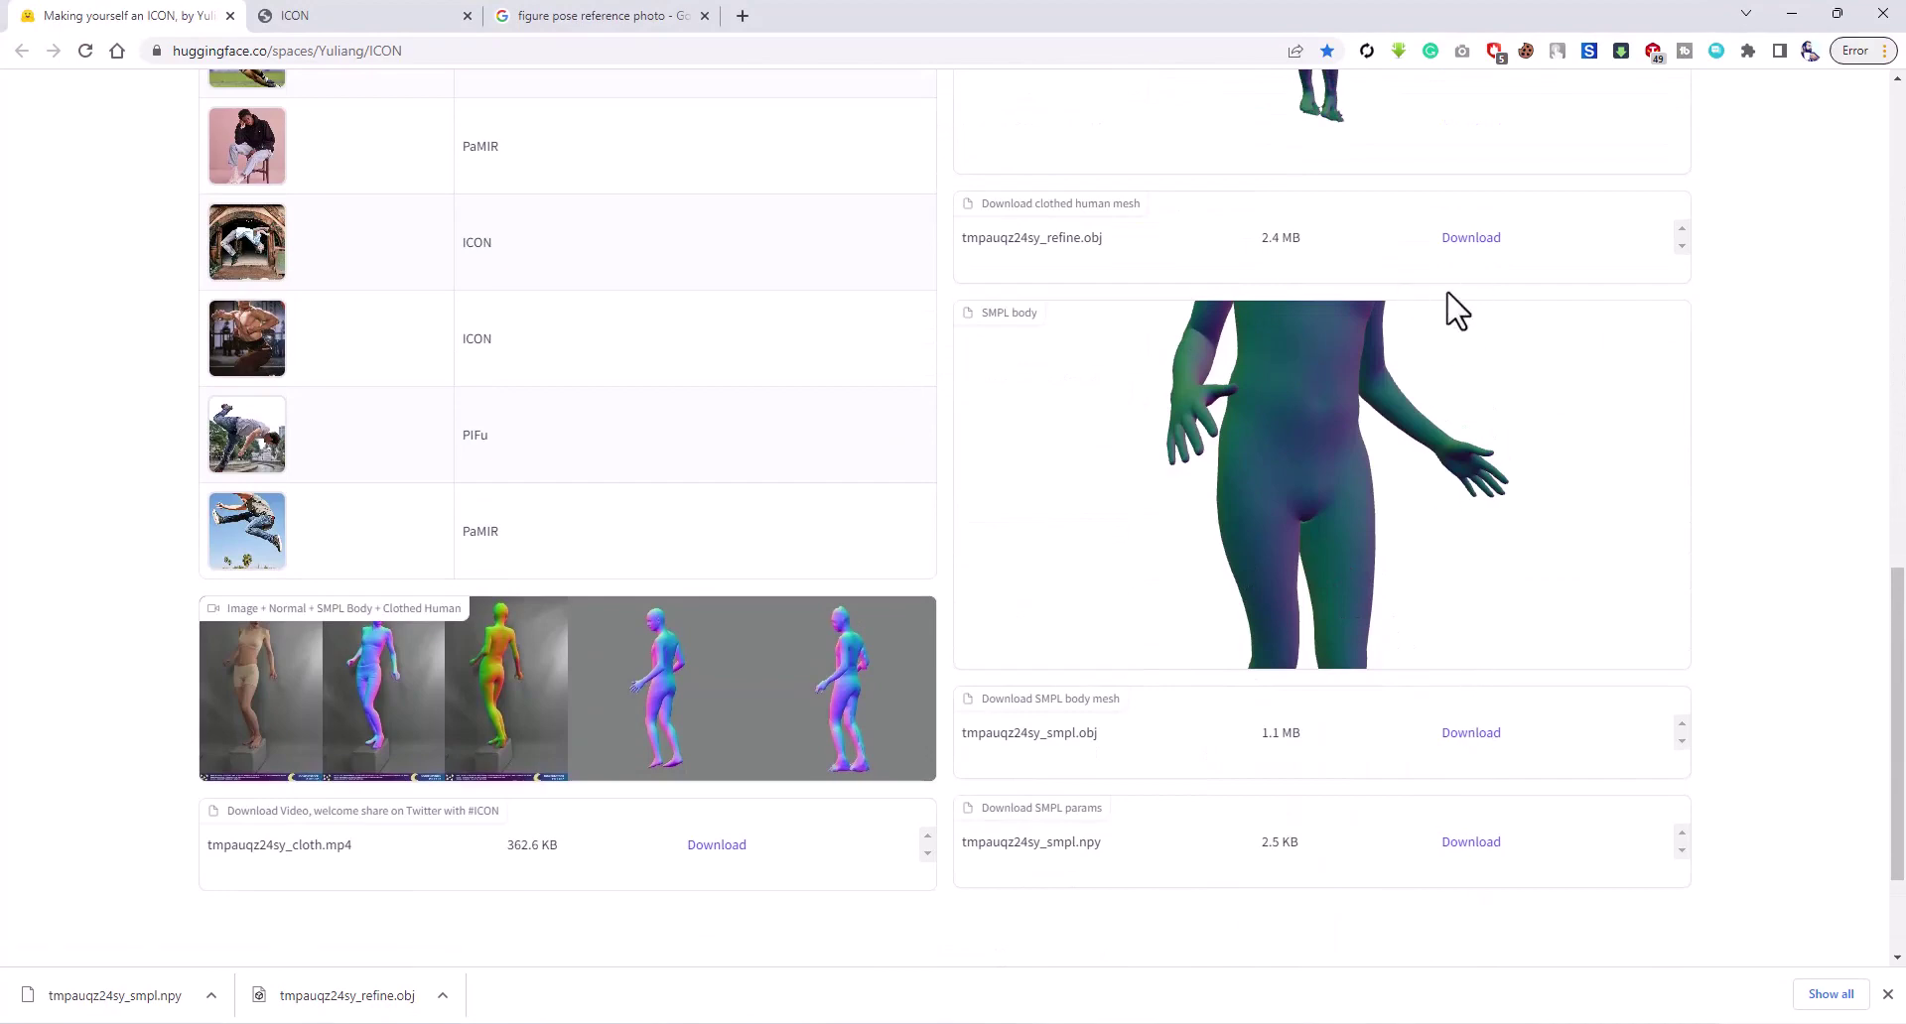
{"action": "left_click", "coordinate": [1494, 746]}
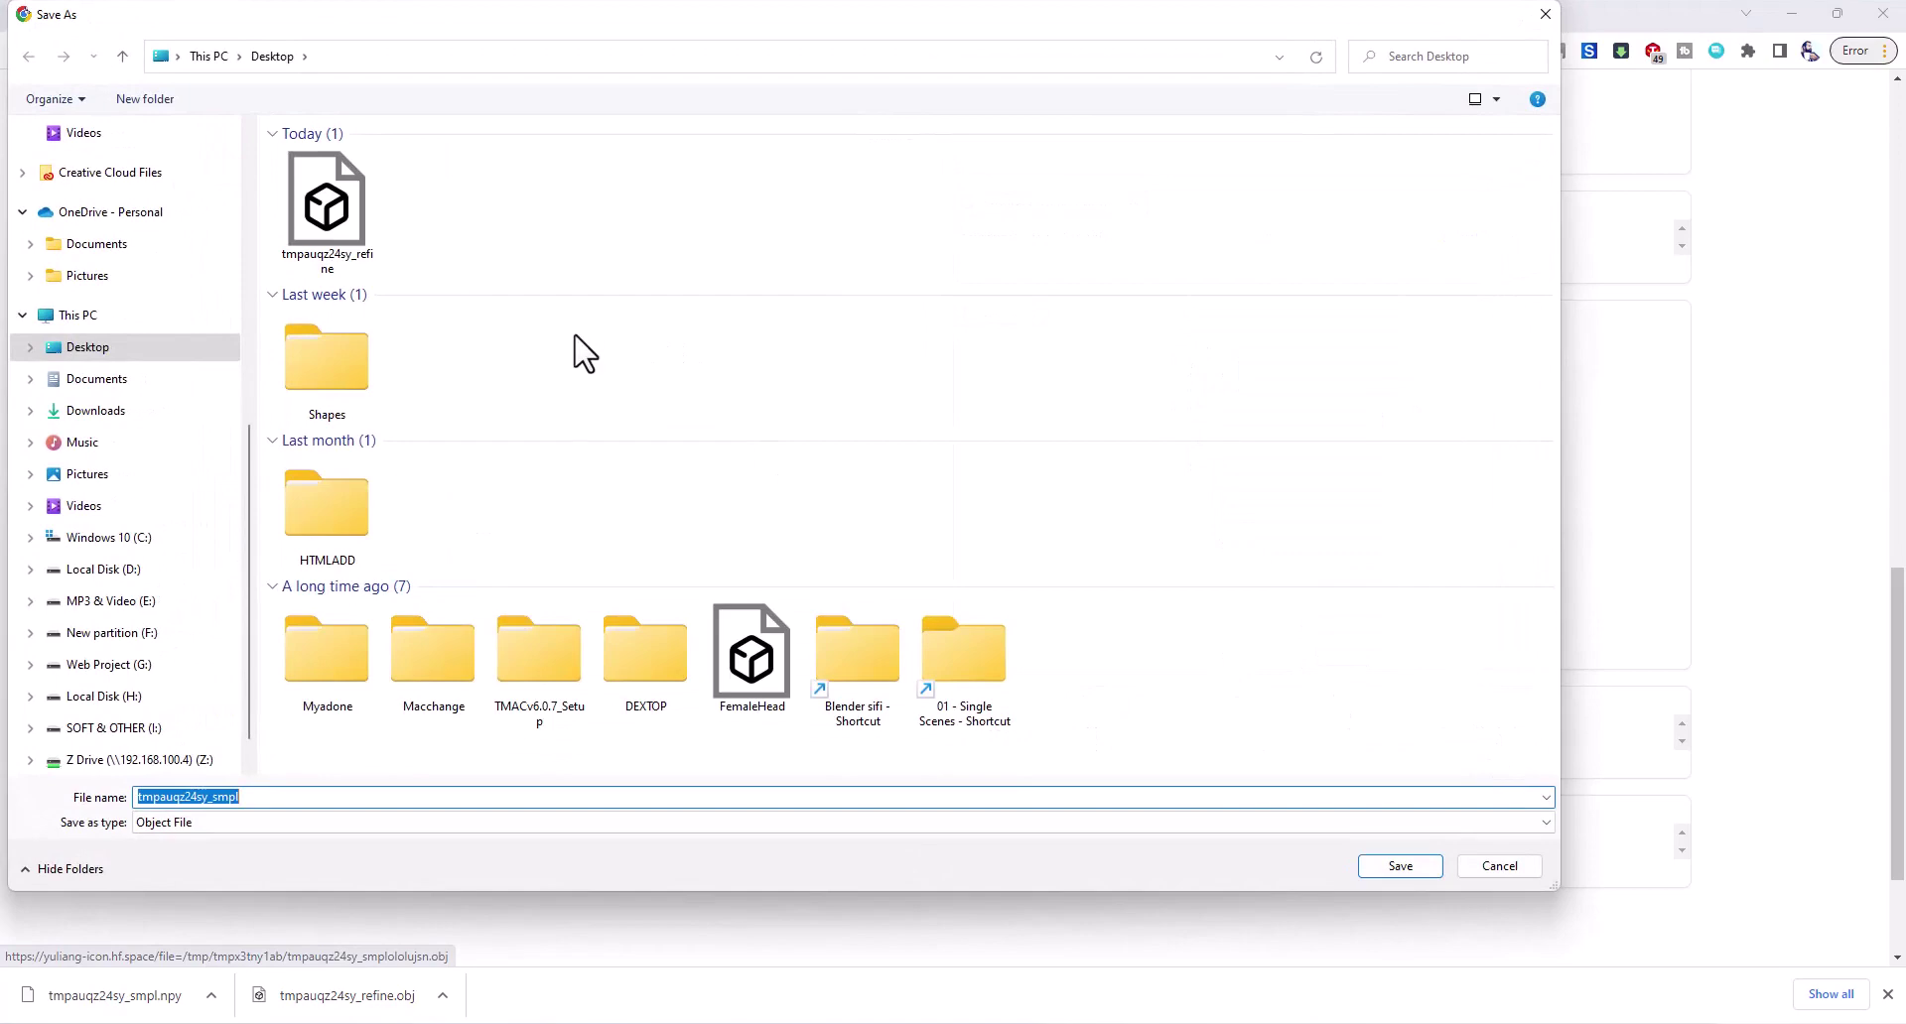
{"action": "left_click", "coordinate": [1390, 866]}
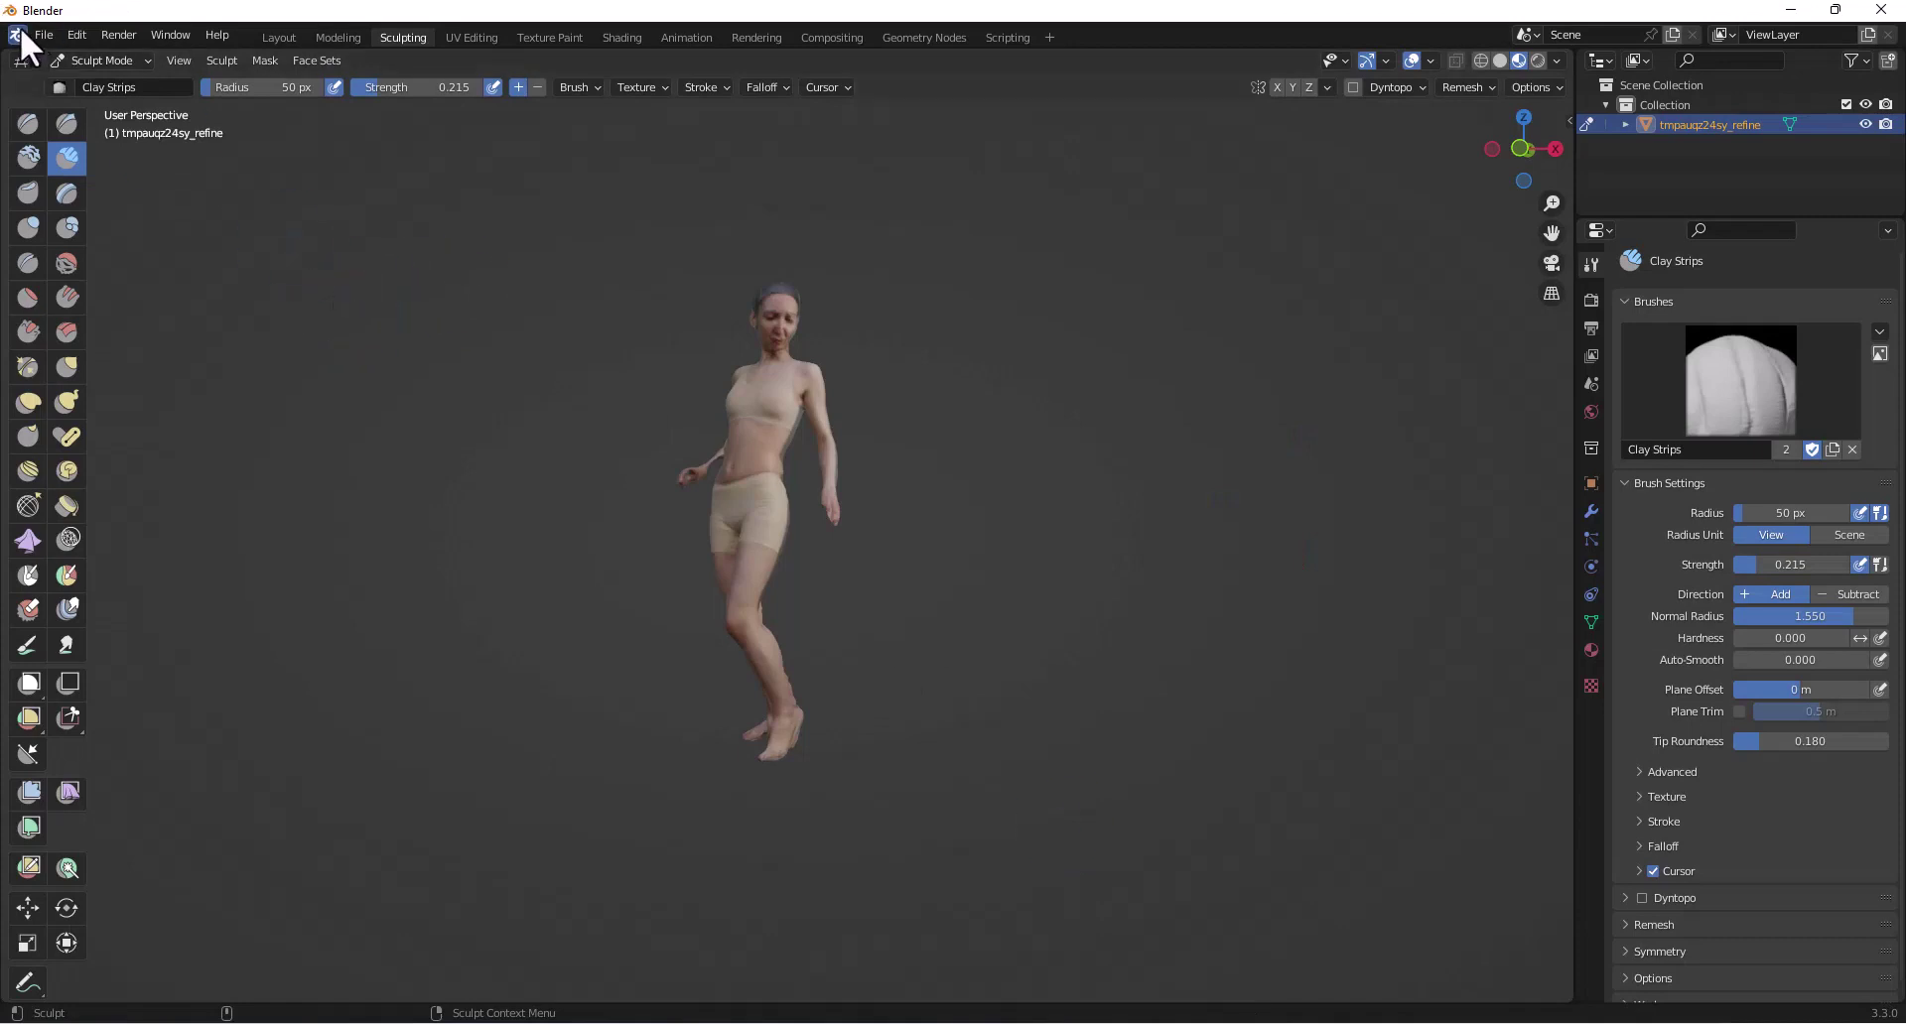
- Back in Blender, import the Wavefront file tmpauqz24sy_smpl.obj from the Desktop
{"action": "left_click", "coordinate": [38, 32]}
{"action": "mouse_move", "coordinate": [109, 306]}
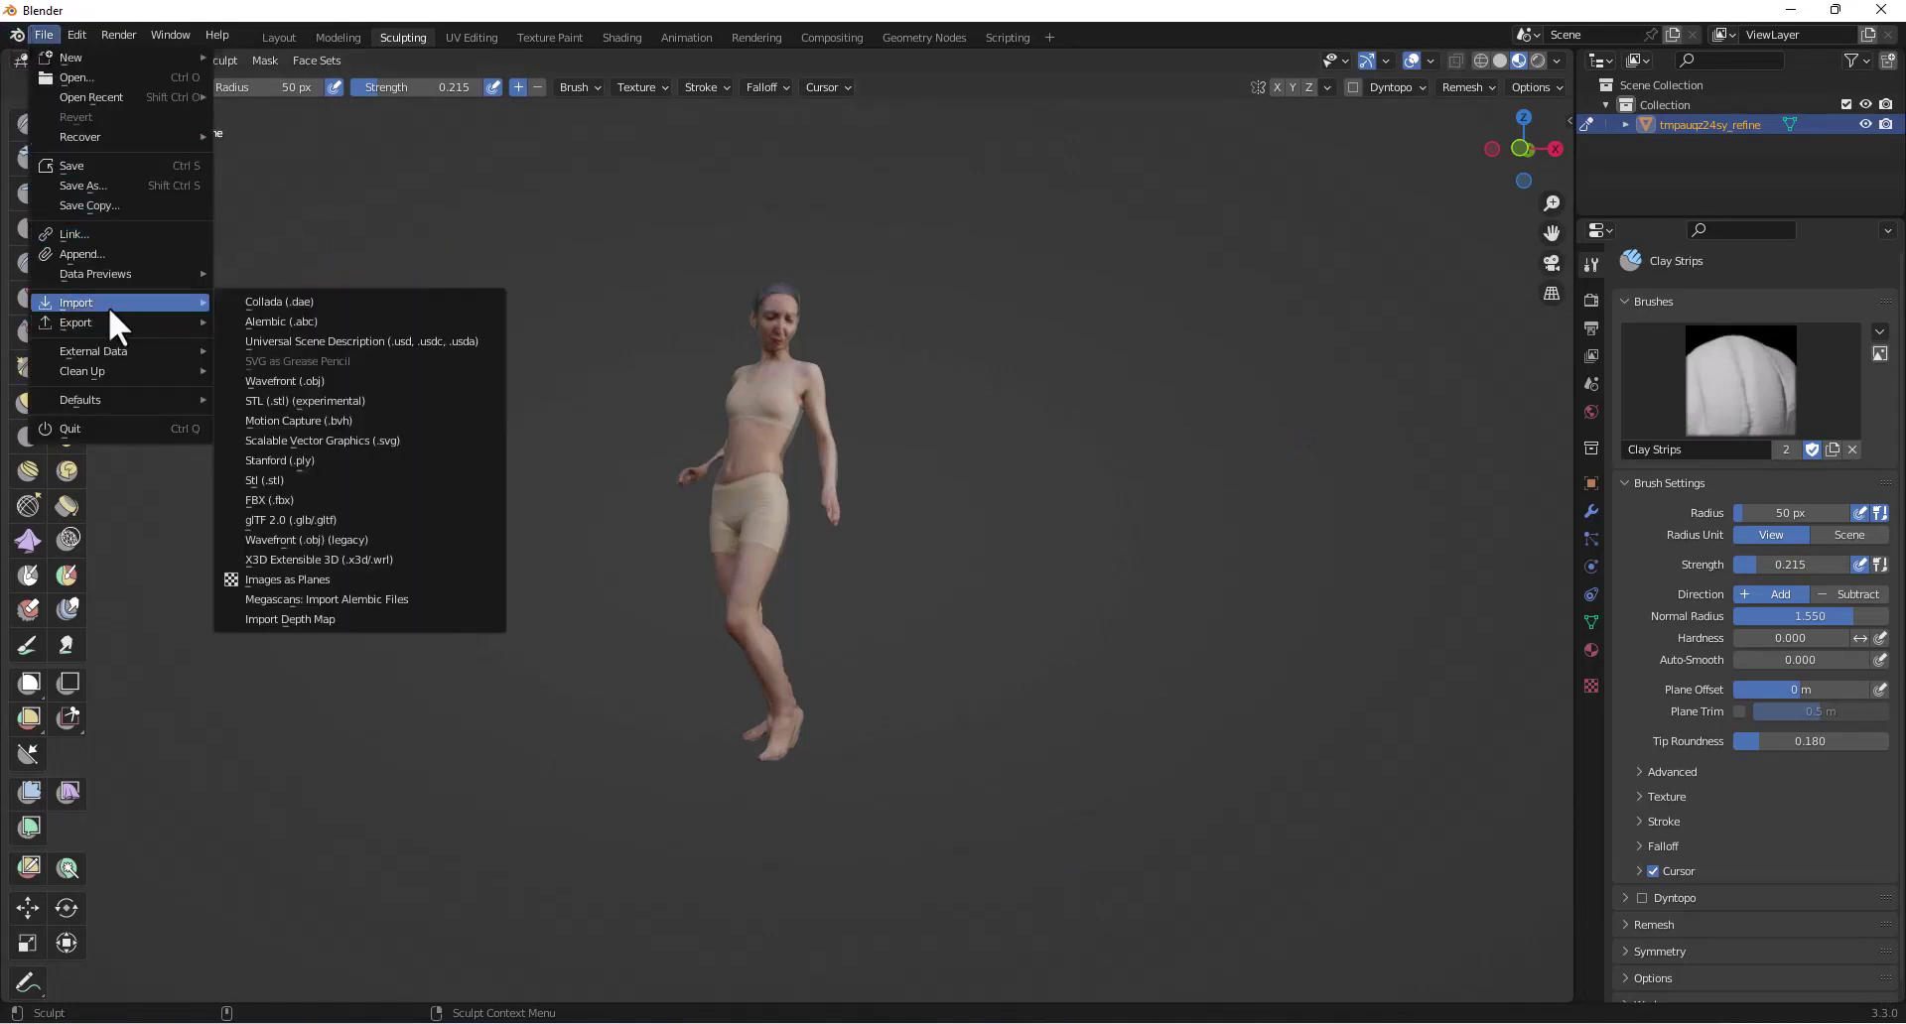
{"action": "left_click", "coordinate": [348, 383]}
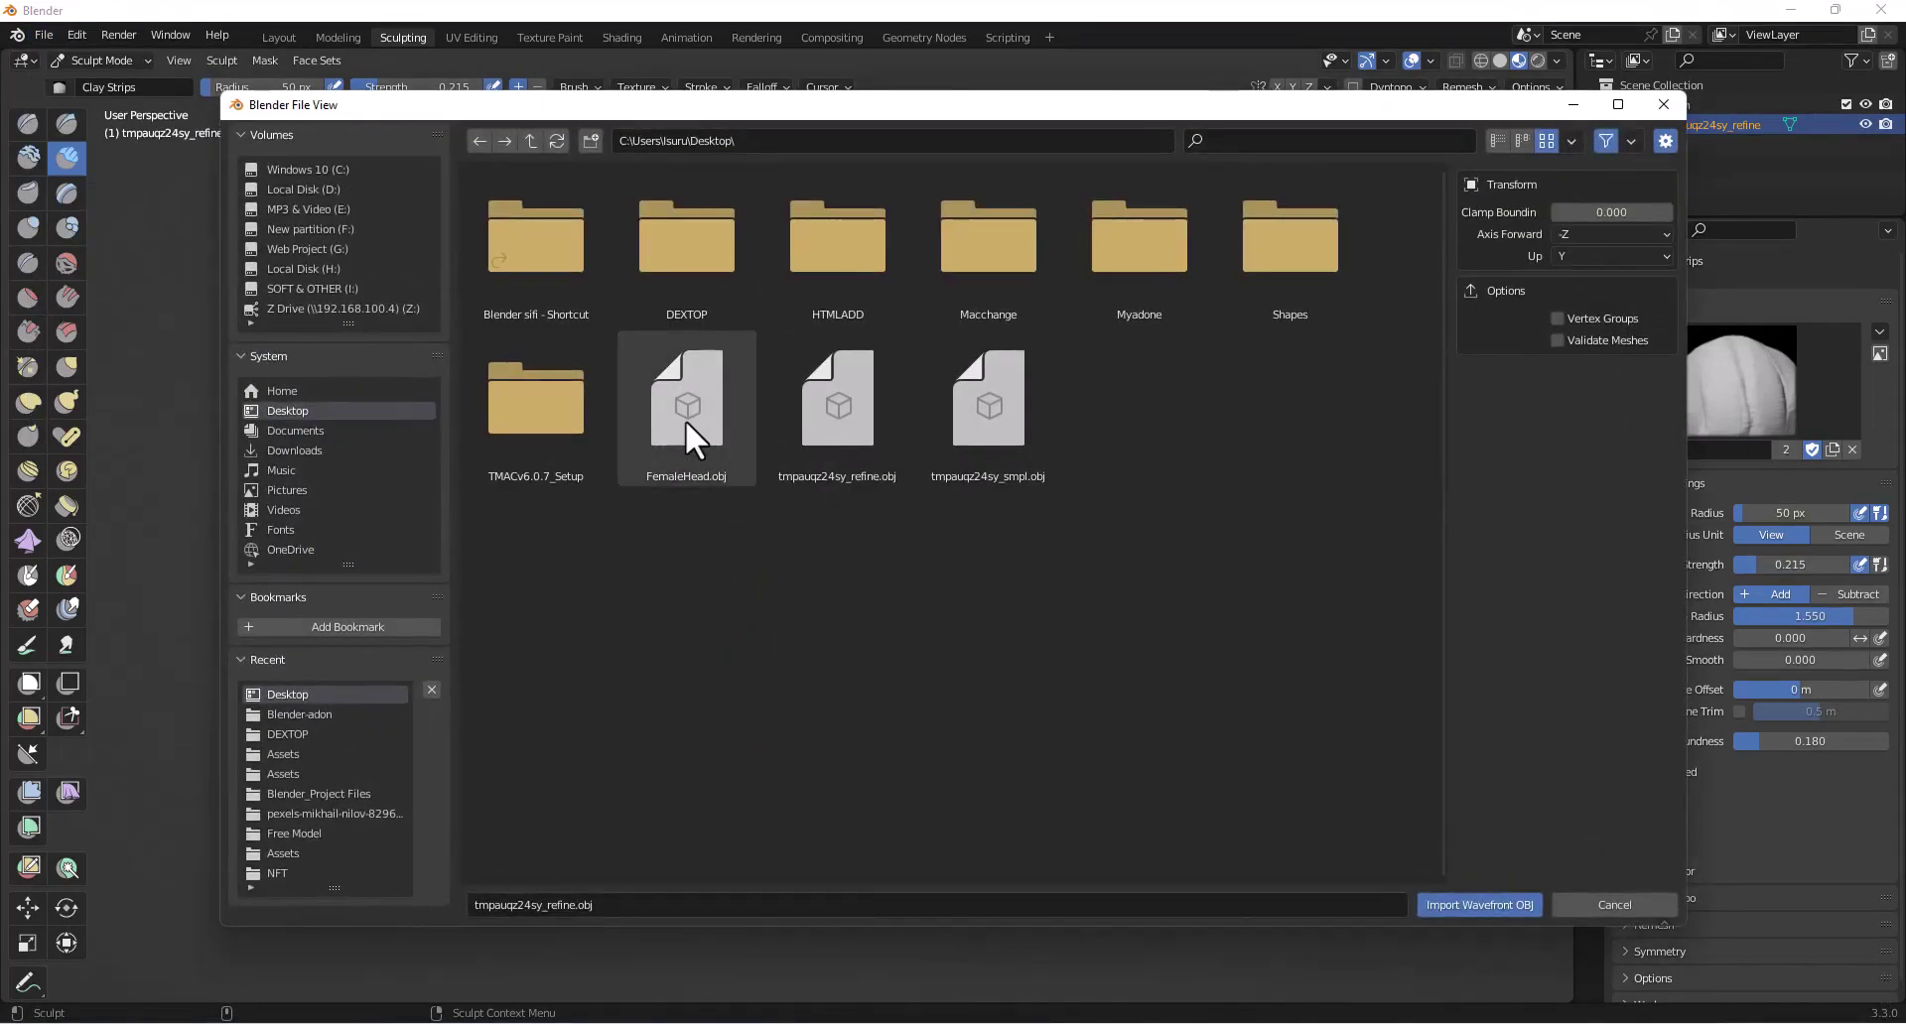
{"action": "left_click", "coordinate": [925, 425]}
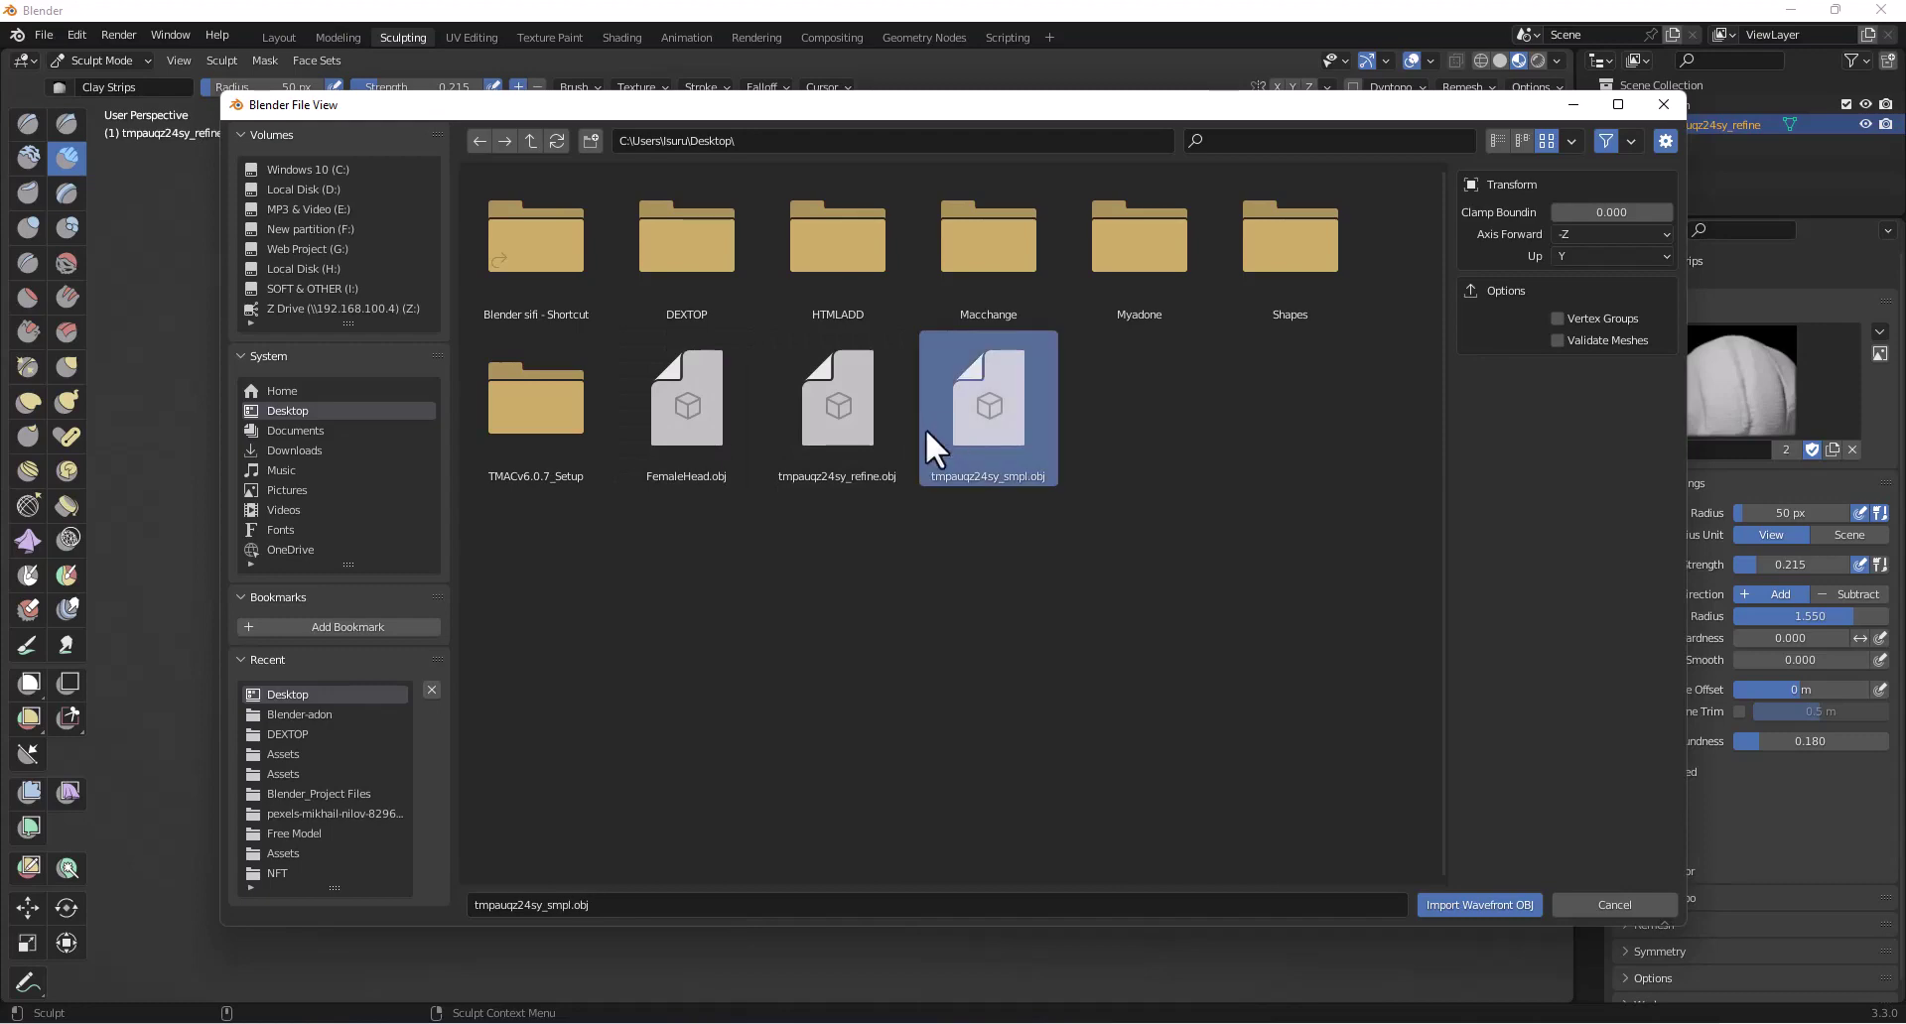
{"action": "left_click", "coordinate": [1460, 903]}
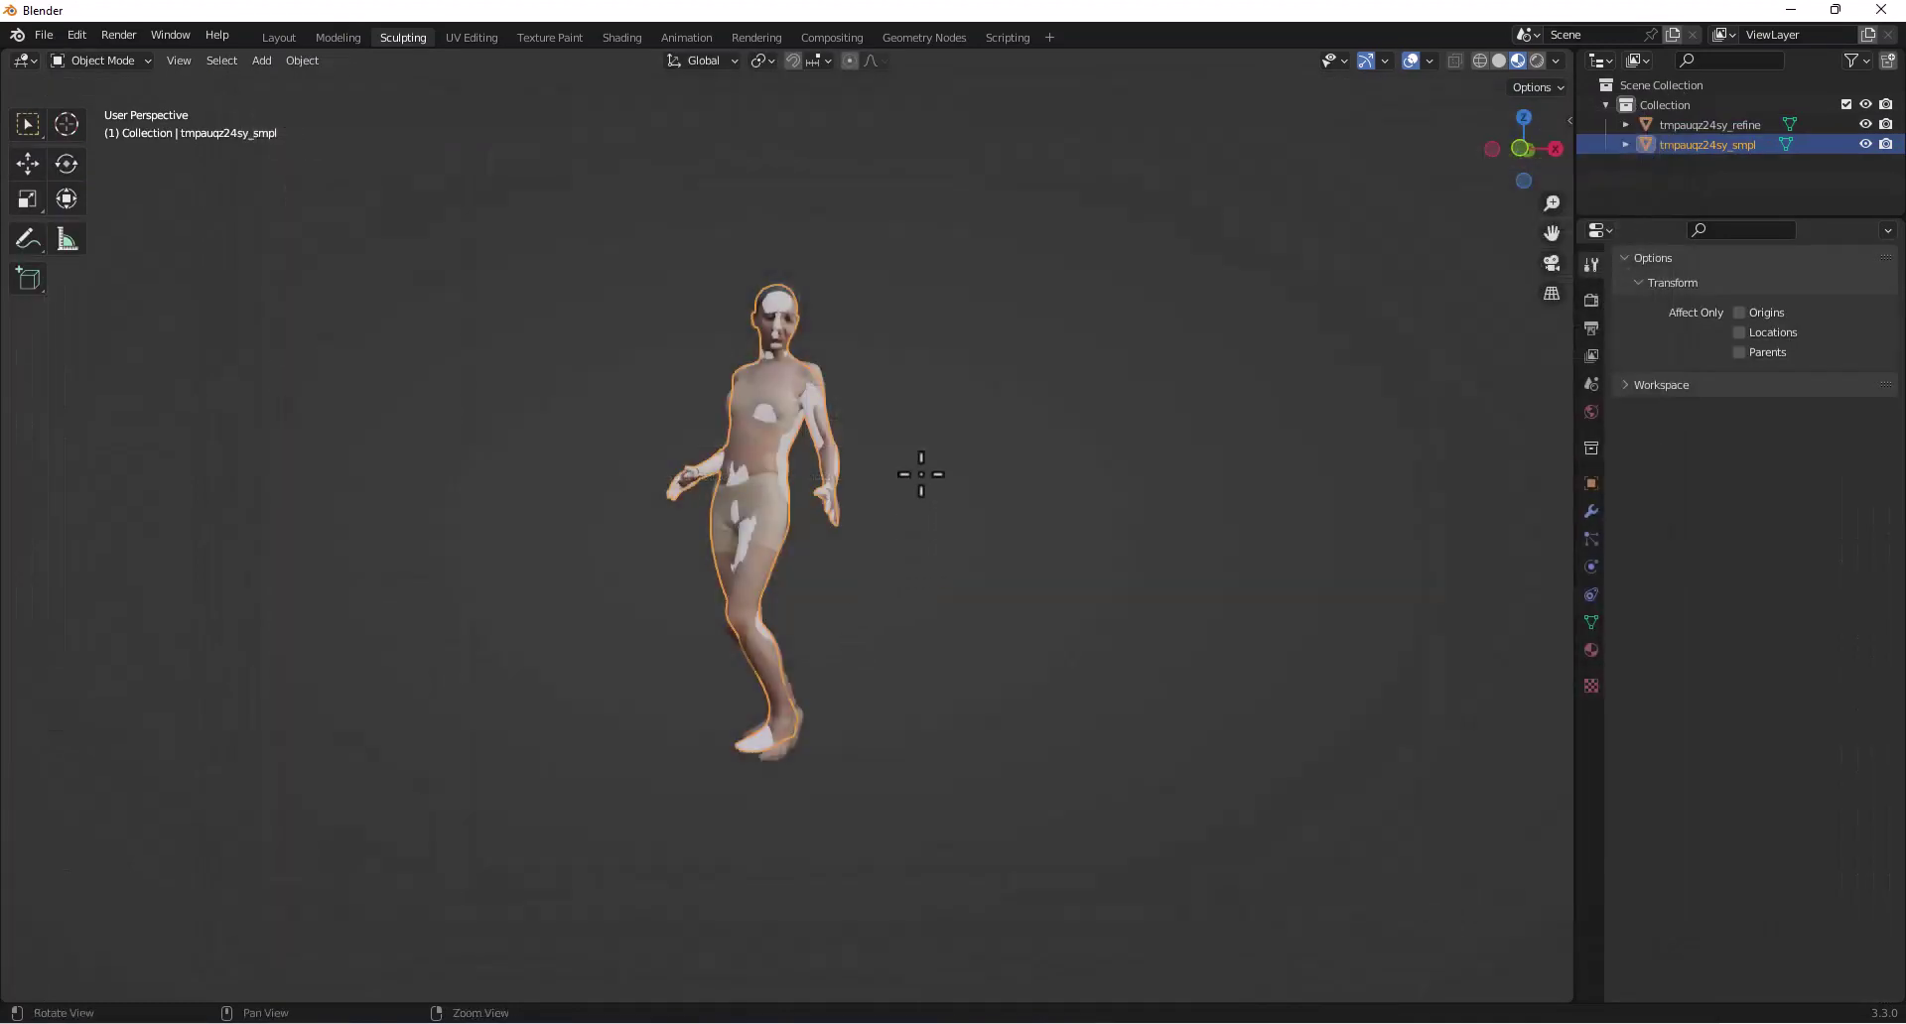
- Move the imported SMPL body along the X axis in front view so it stands beside the textured figure
{"action": "scroll", "coordinate": [928, 514], "scroll_direction": "down", "scroll_amount": 4}
{"action": "middle_click_drag", "start_coordinate": [927, 514], "coordinate": [884, 471]}
{"action": "scroll", "coordinate": [873, 476], "scroll_direction": "up", "scroll_amount": 5}
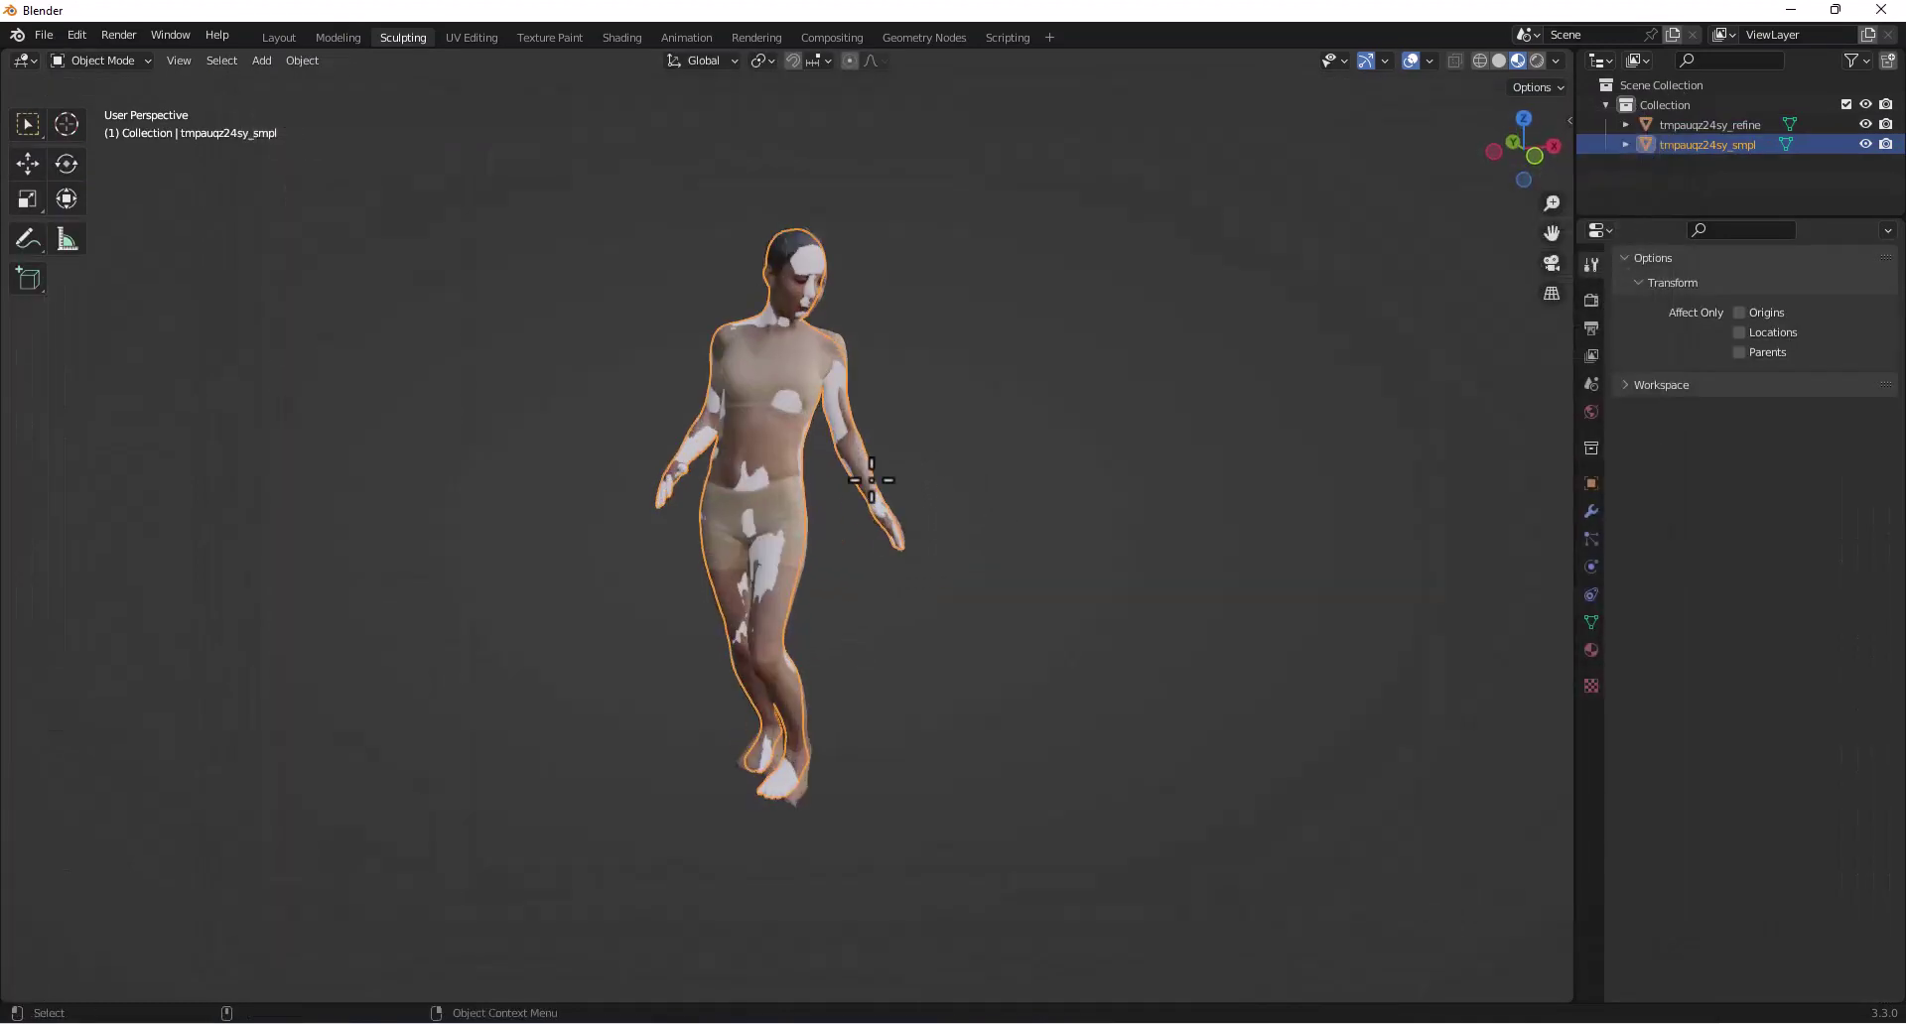
{"action": "key", "text": "w"}
{"action": "middle_click_drag", "start_coordinate": [1148, 351], "coordinate": [1074, 474]}
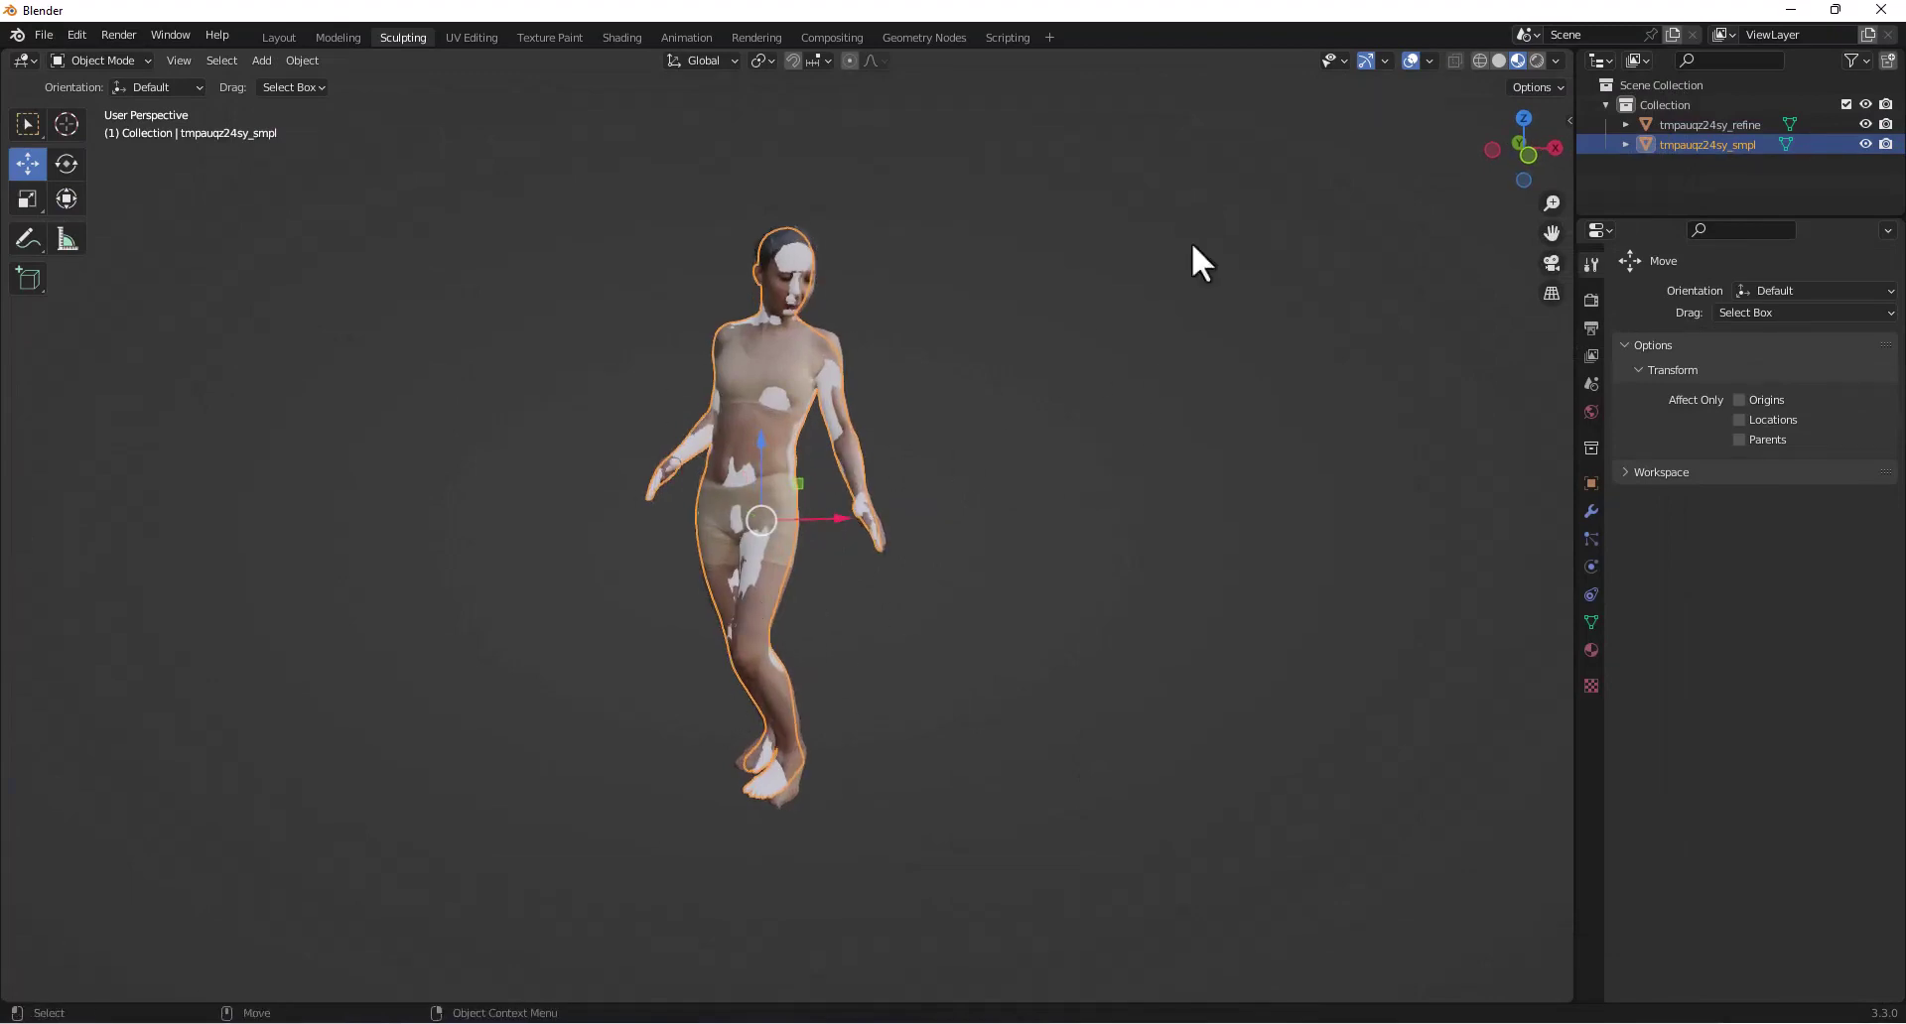
{"action": "left_click", "coordinate": [1529, 154]}
{"action": "scroll", "coordinate": [802, 379], "scroll_direction": "up", "scroll_amount": 2}
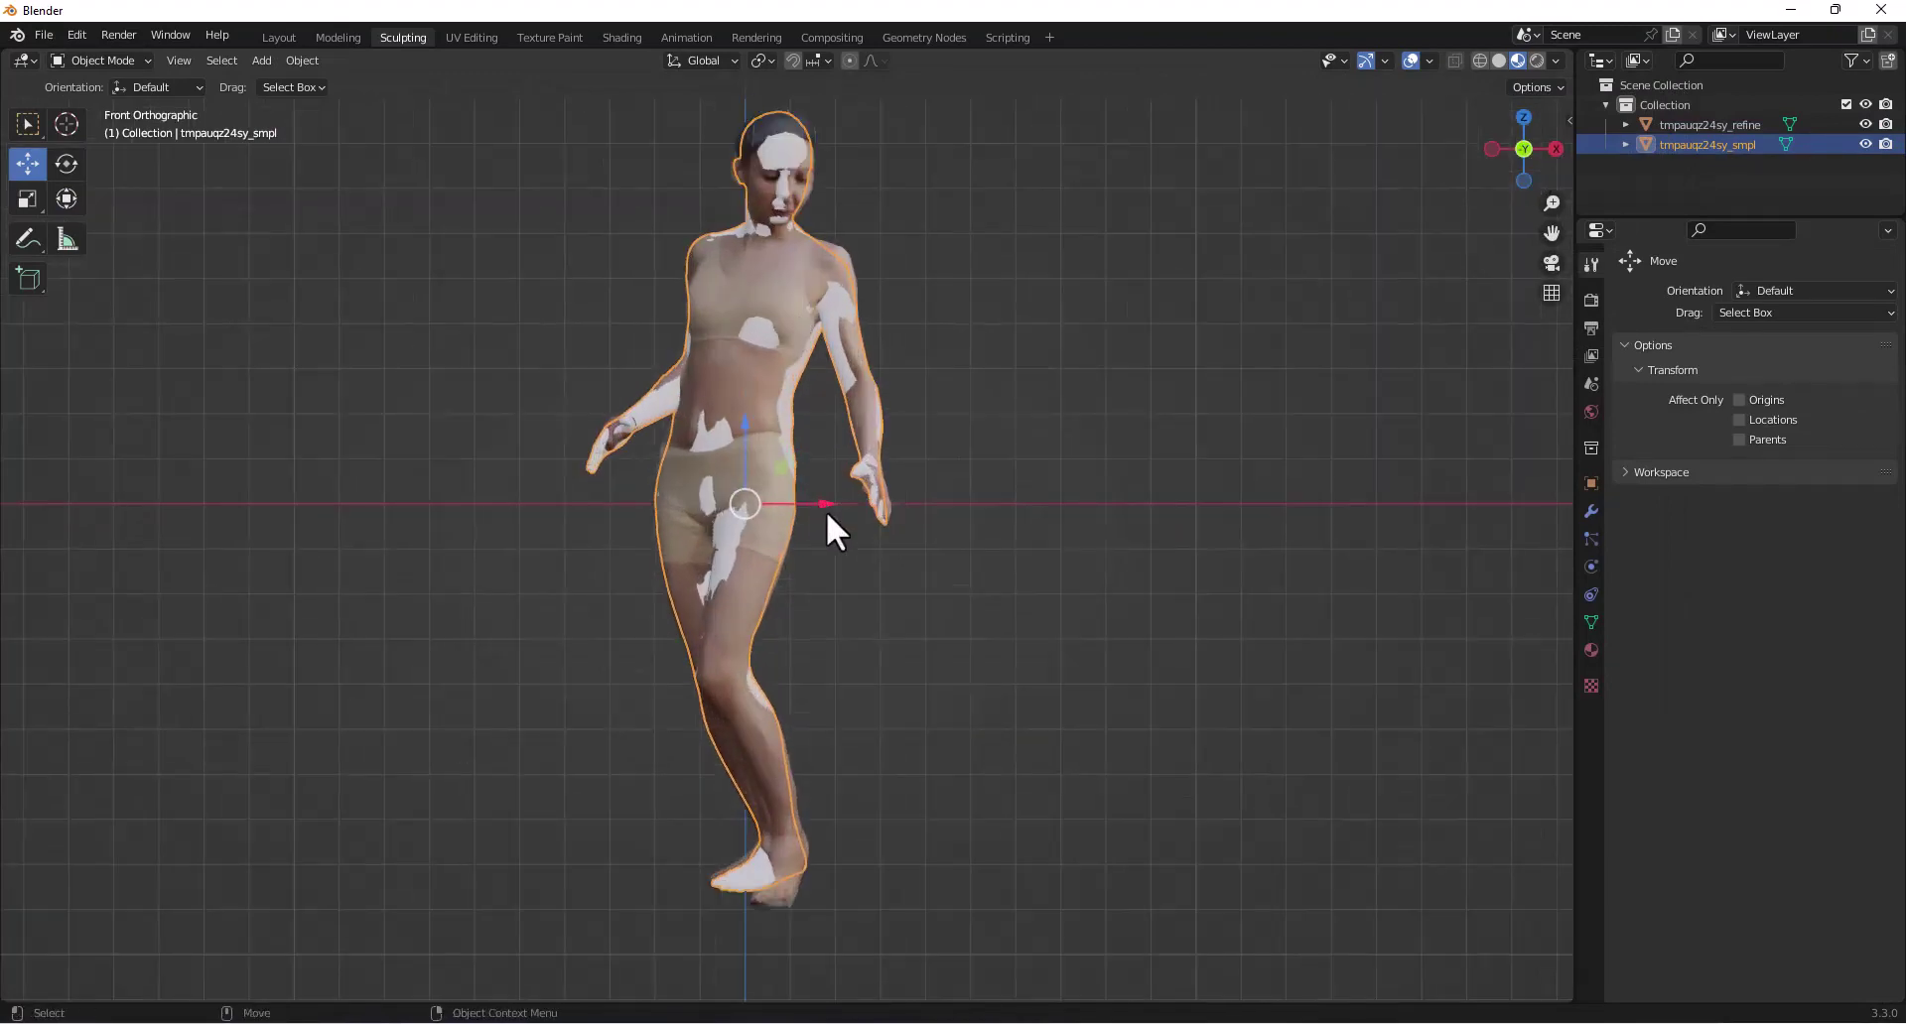
{"action": "left_click_drag", "start_coordinate": [826, 512], "coordinate": [1328, 537]}
{"action": "middle_click_drag", "start_coordinate": [1426, 544], "coordinate": [1092, 449]}
{"action": "left_click", "coordinate": [1539, 154]}
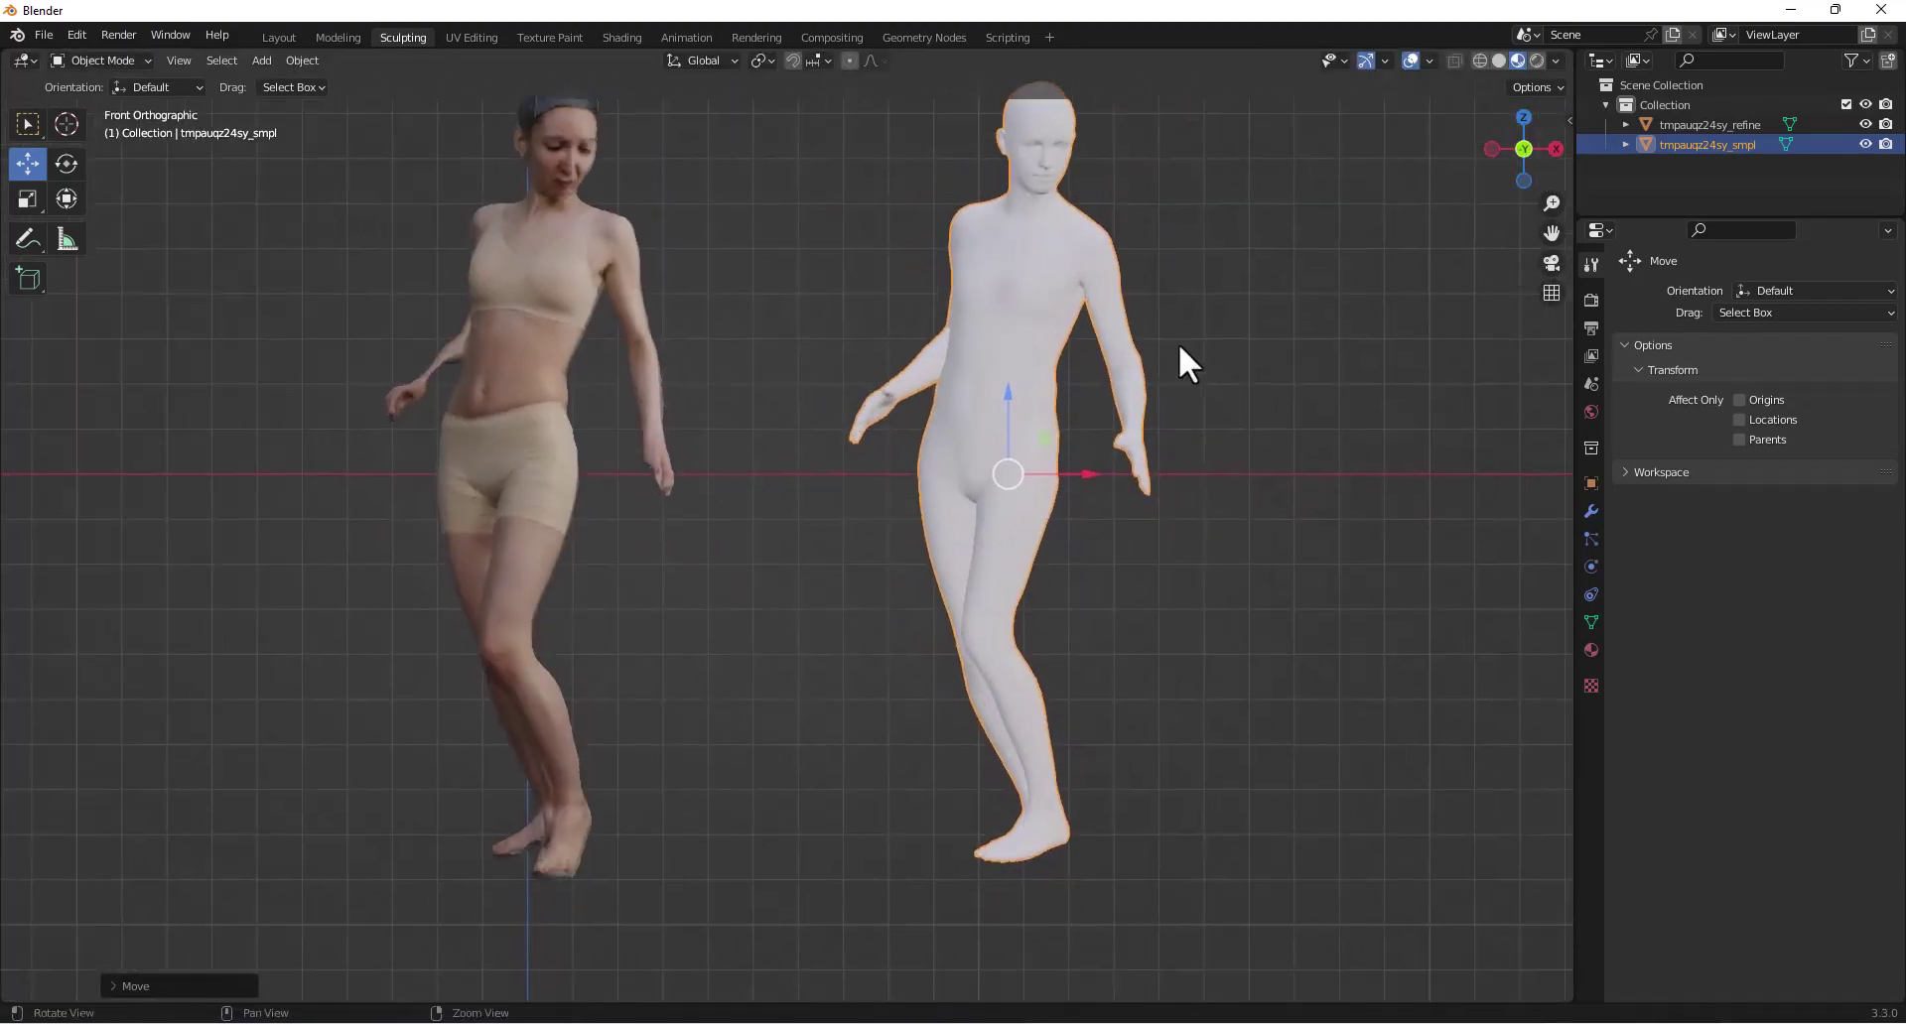
{"action": "scroll", "coordinate": [1173, 338], "scroll_direction": "down", "scroll_amount": 2}
{"action": "middle_click_drag", "start_coordinate": [1170, 342], "coordinate": [1086, 355], "text": "shift"}
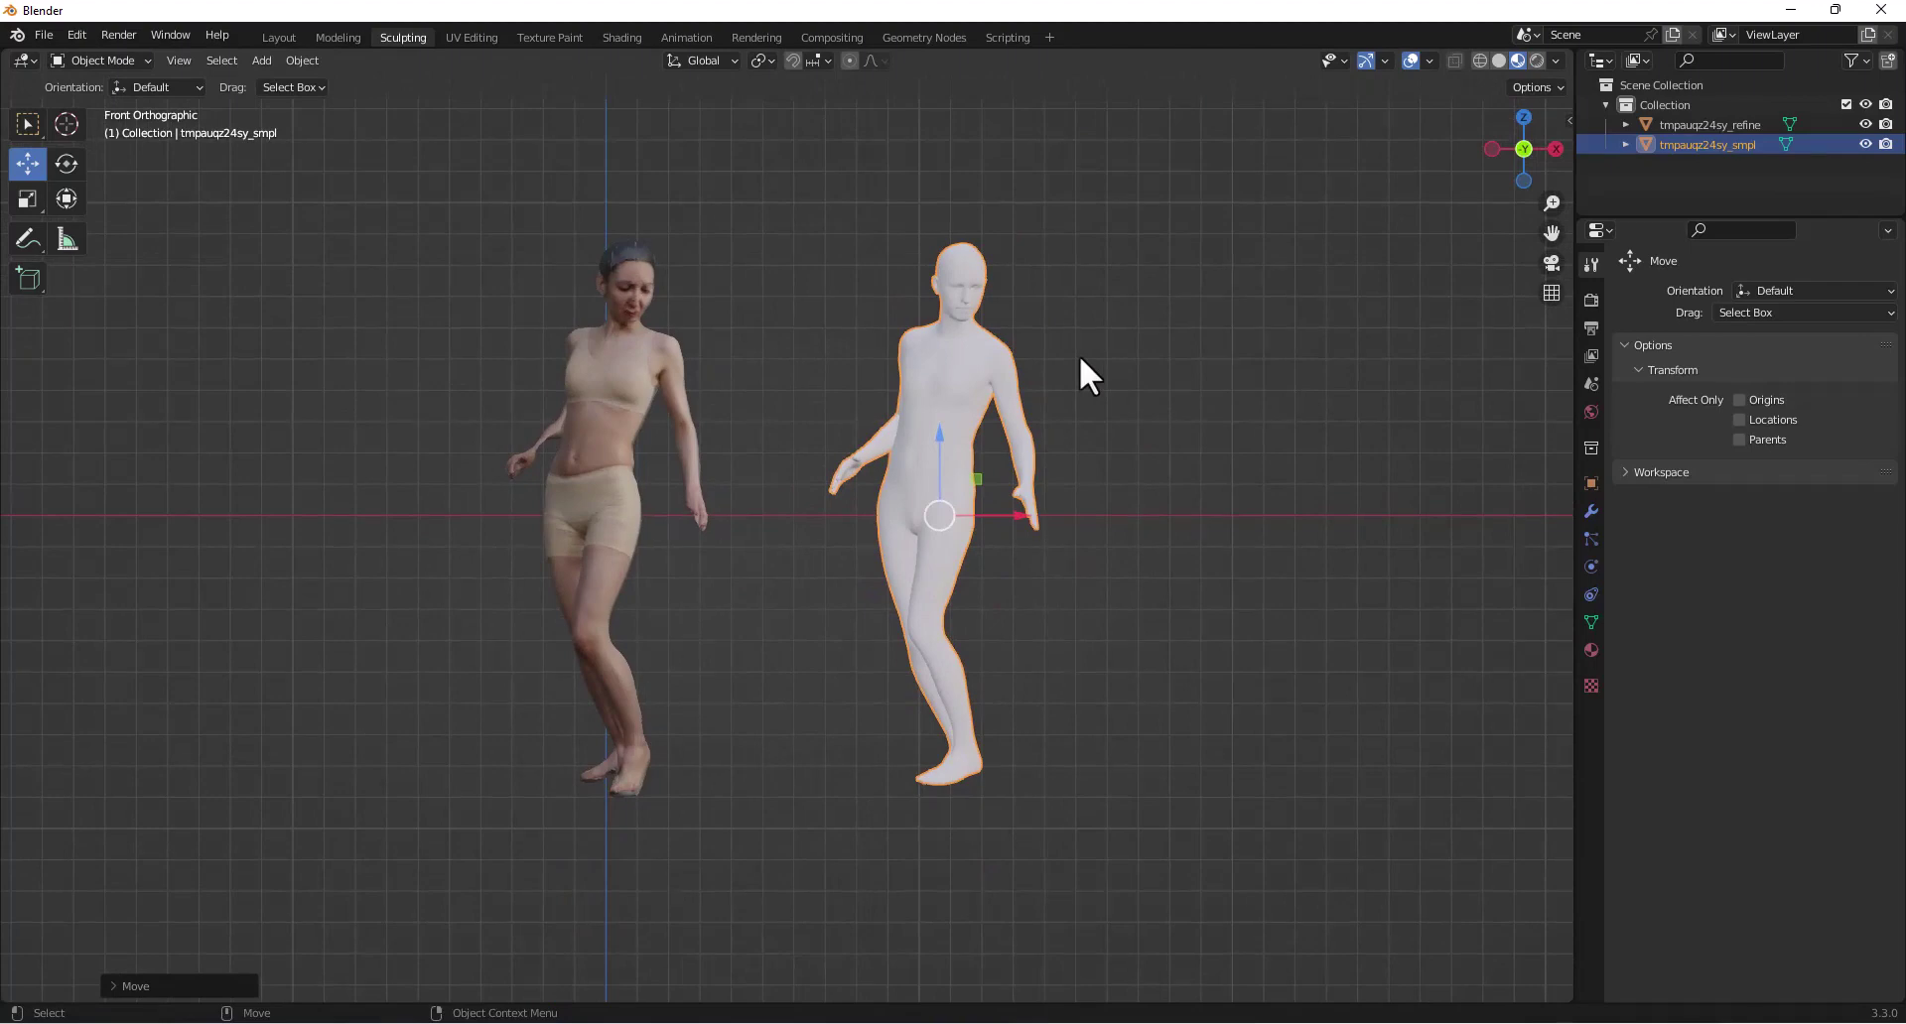
- Assign the existing photo material Material.001 to the SMPL body mesh
{"action": "left_click", "coordinate": [1591, 651]}
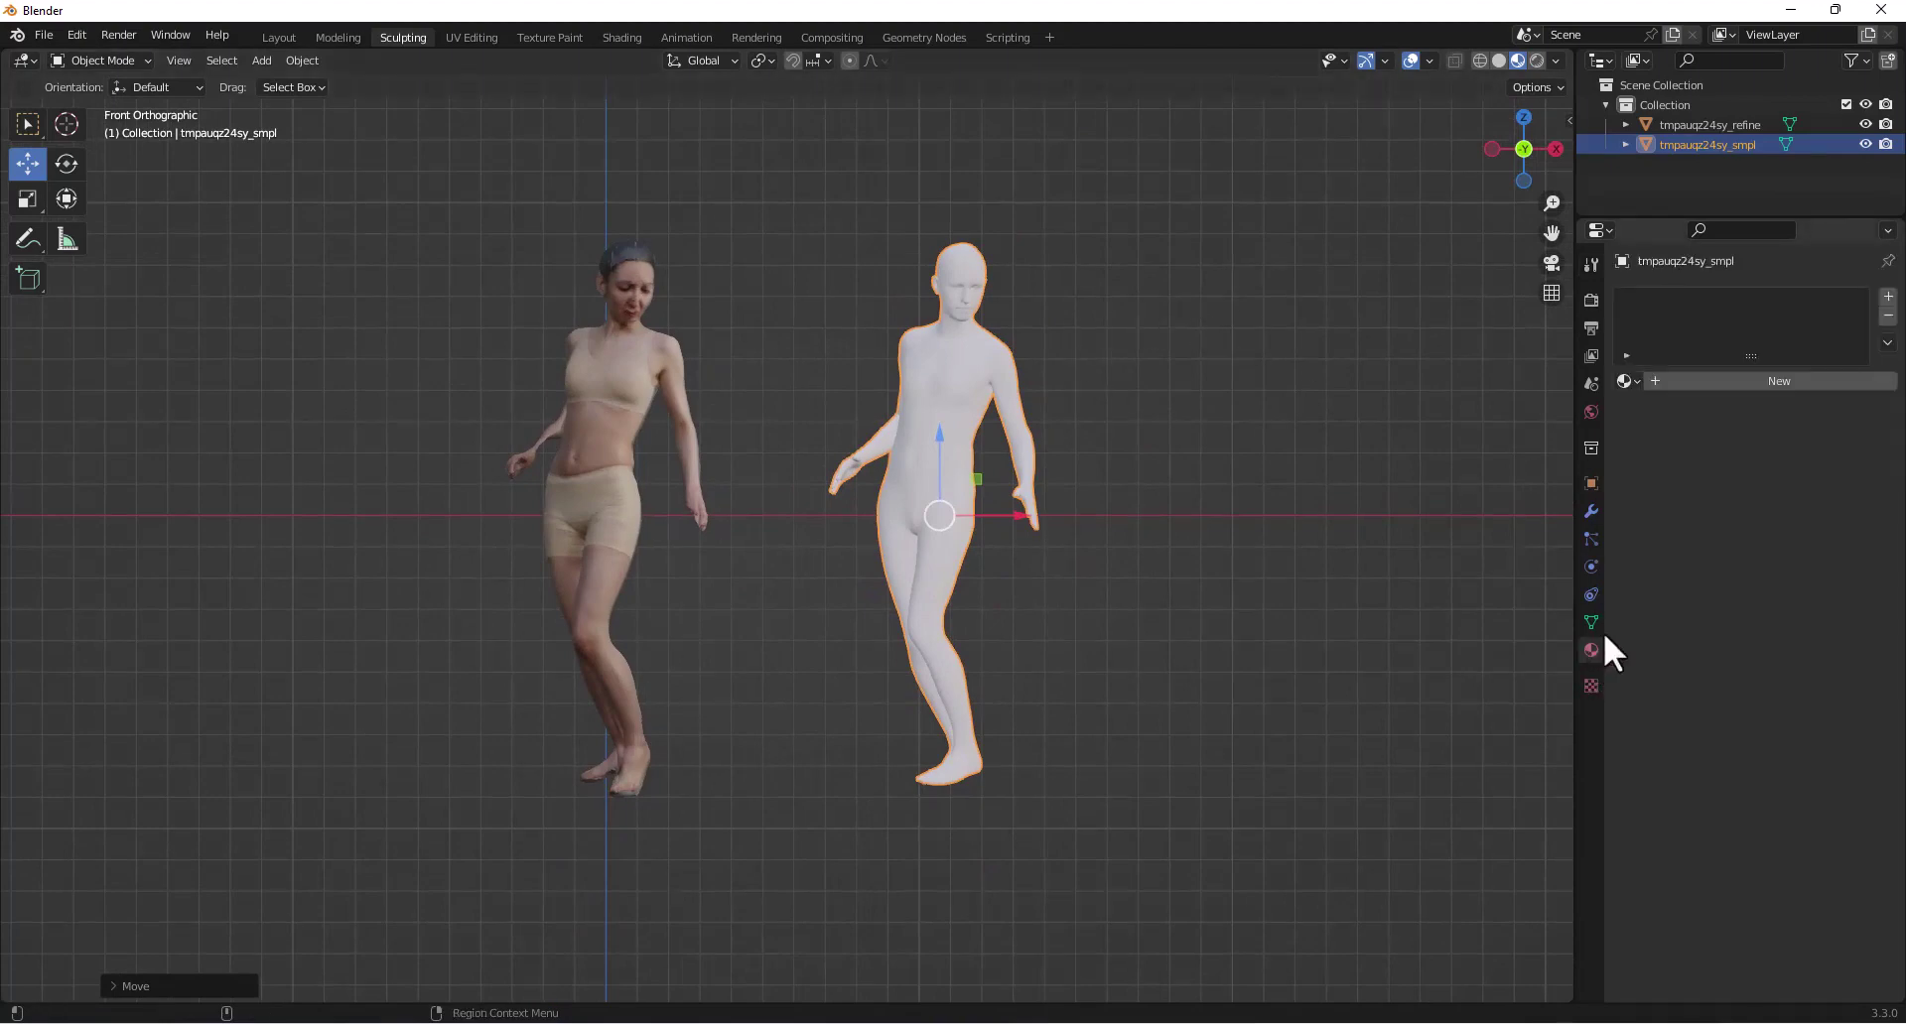
{"action": "left_click", "coordinate": [1631, 382]}
{"action": "left_click", "coordinate": [1657, 430]}
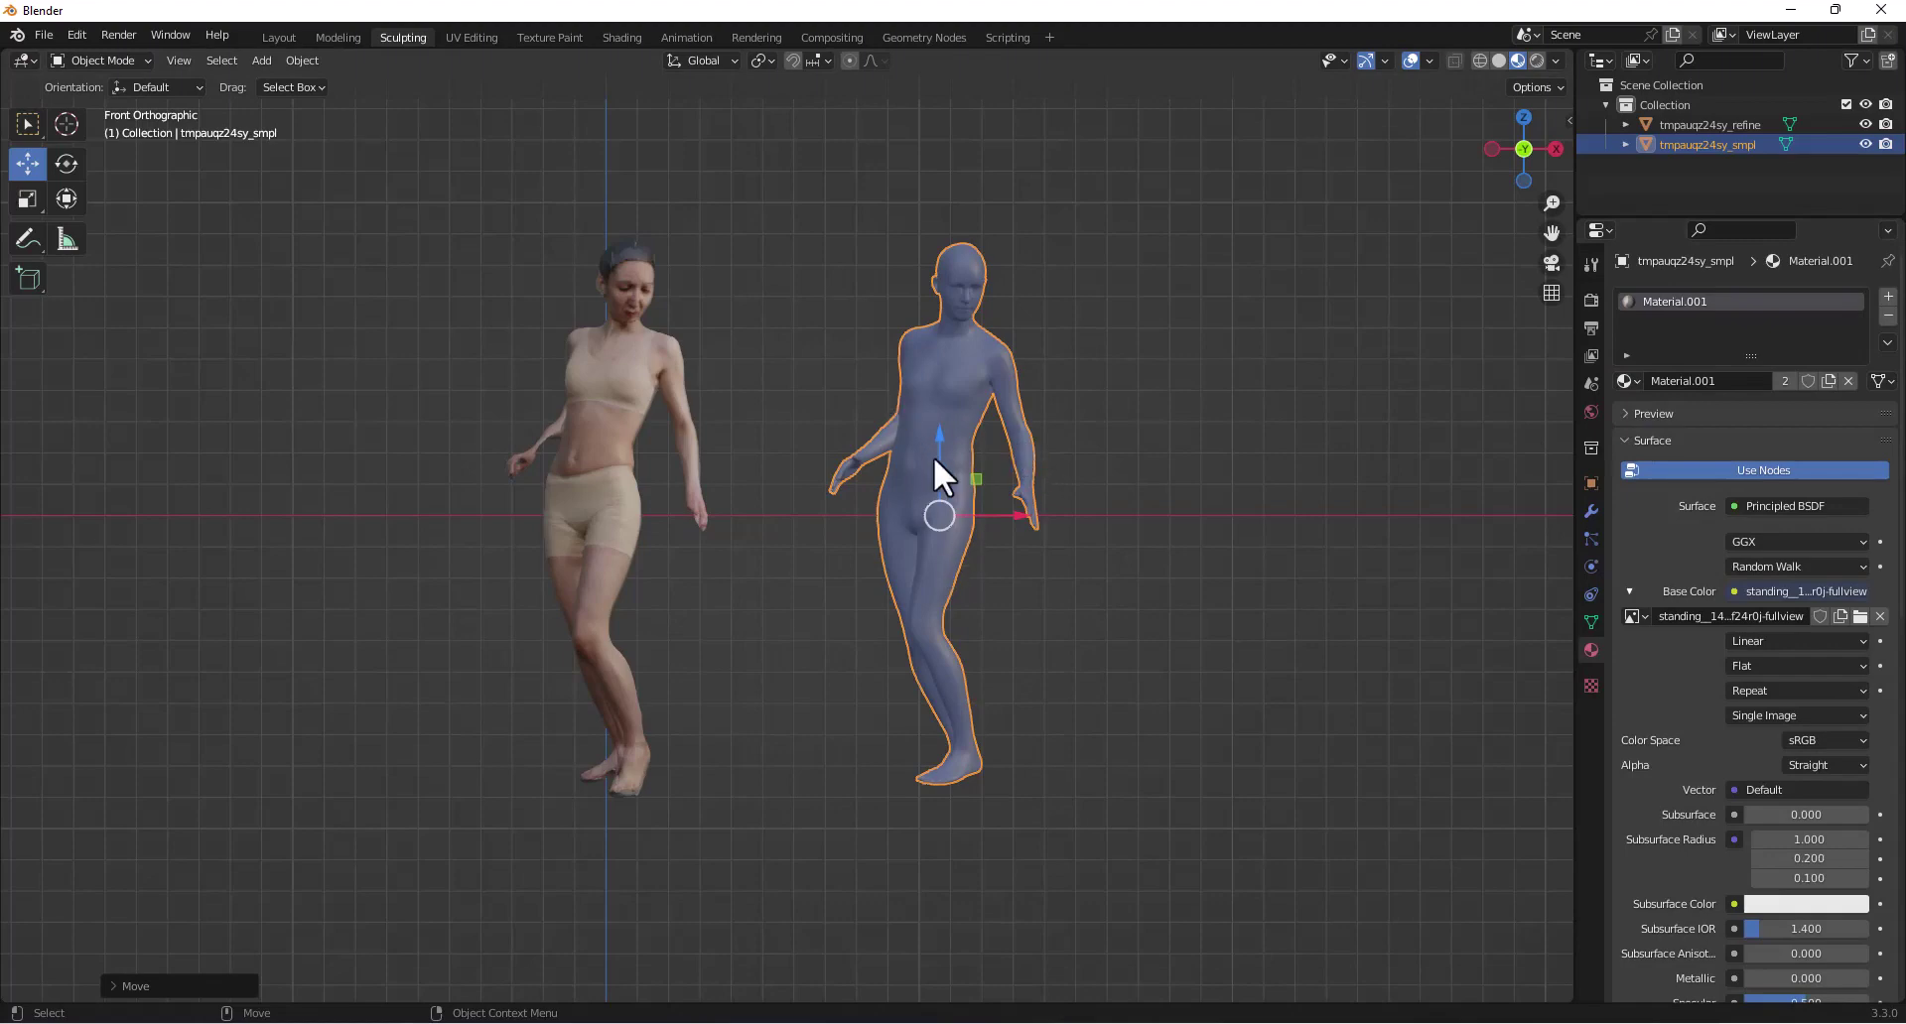
- Select all faces of the SMPL body and unwrap them with Project from View in the front view
{"action": "scroll", "coordinate": [968, 423], "scroll_direction": "up", "scroll_amount": 1}
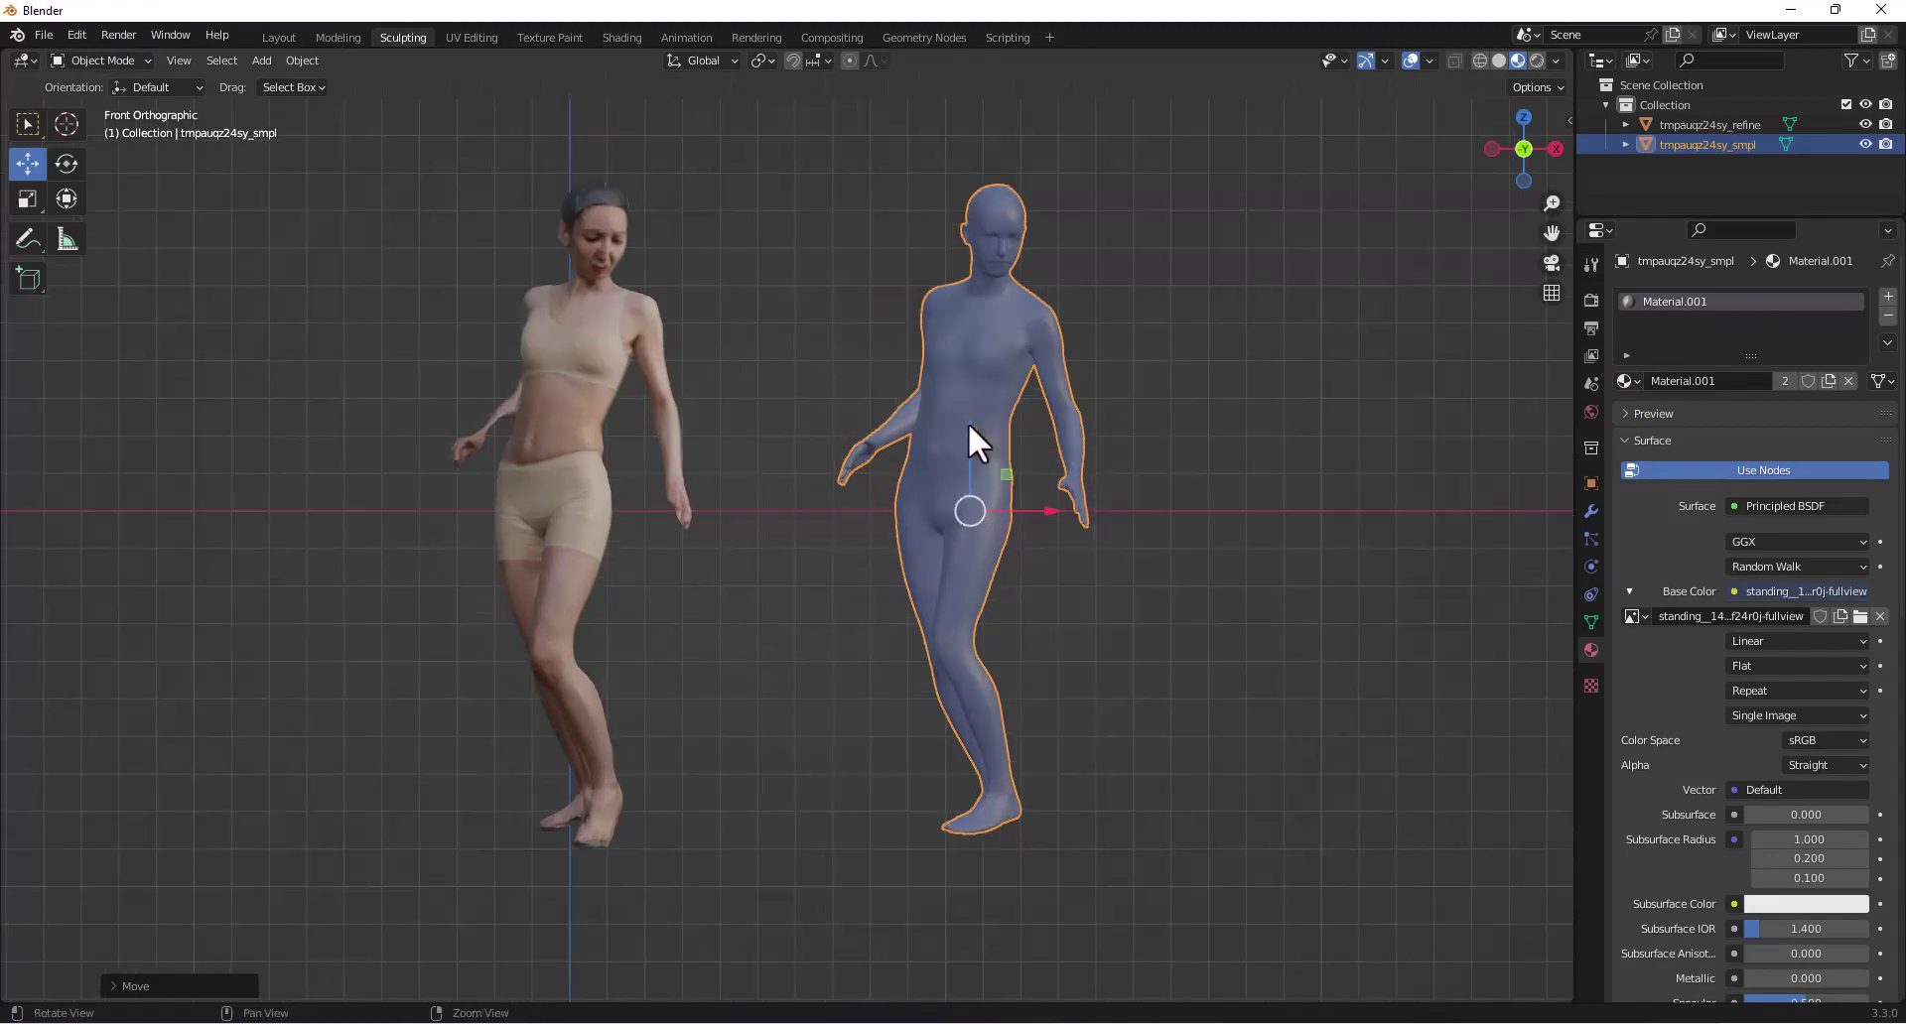
{"action": "key", "text": "Tab"}
{"action": "key", "text": "a"}
{"action": "right_click", "coordinate": [955, 342]}
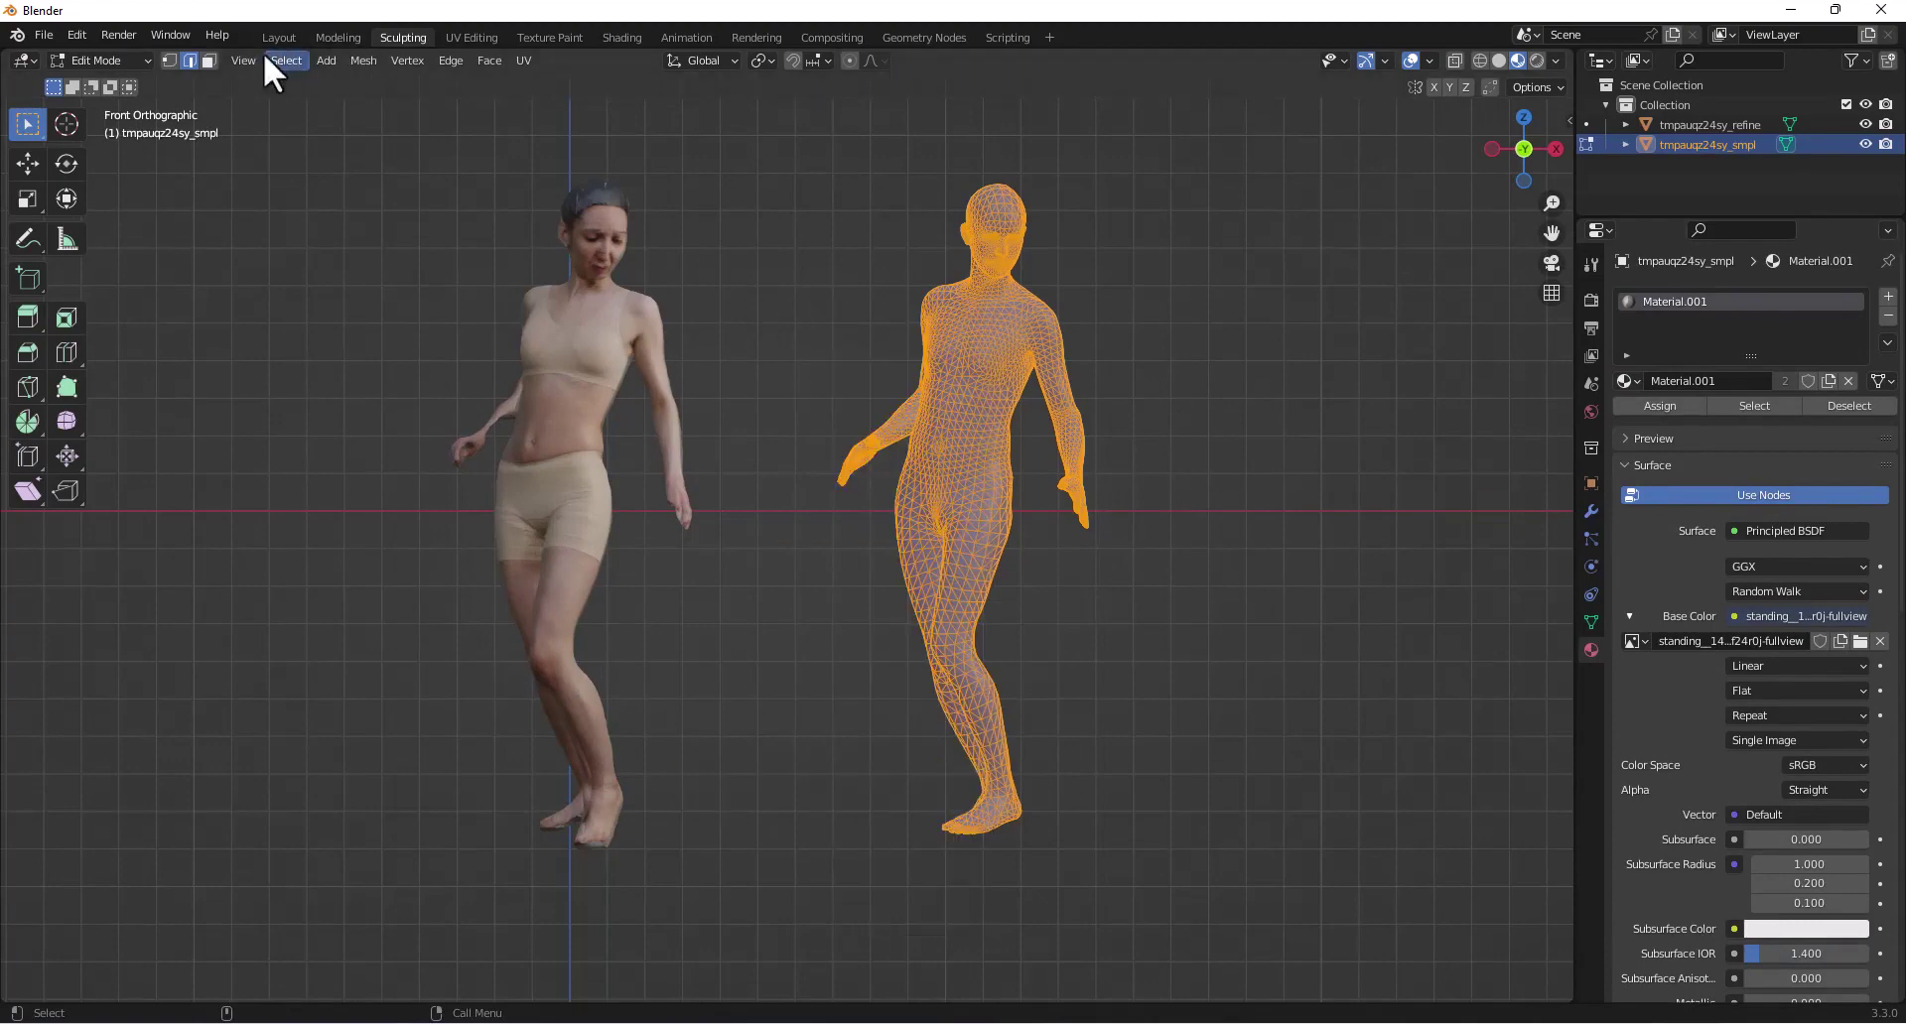
{"action": "left_click", "coordinate": [208, 61]}
{"action": "right_click", "coordinate": [902, 376]}
{"action": "mouse_move", "coordinate": [1010, 408]}
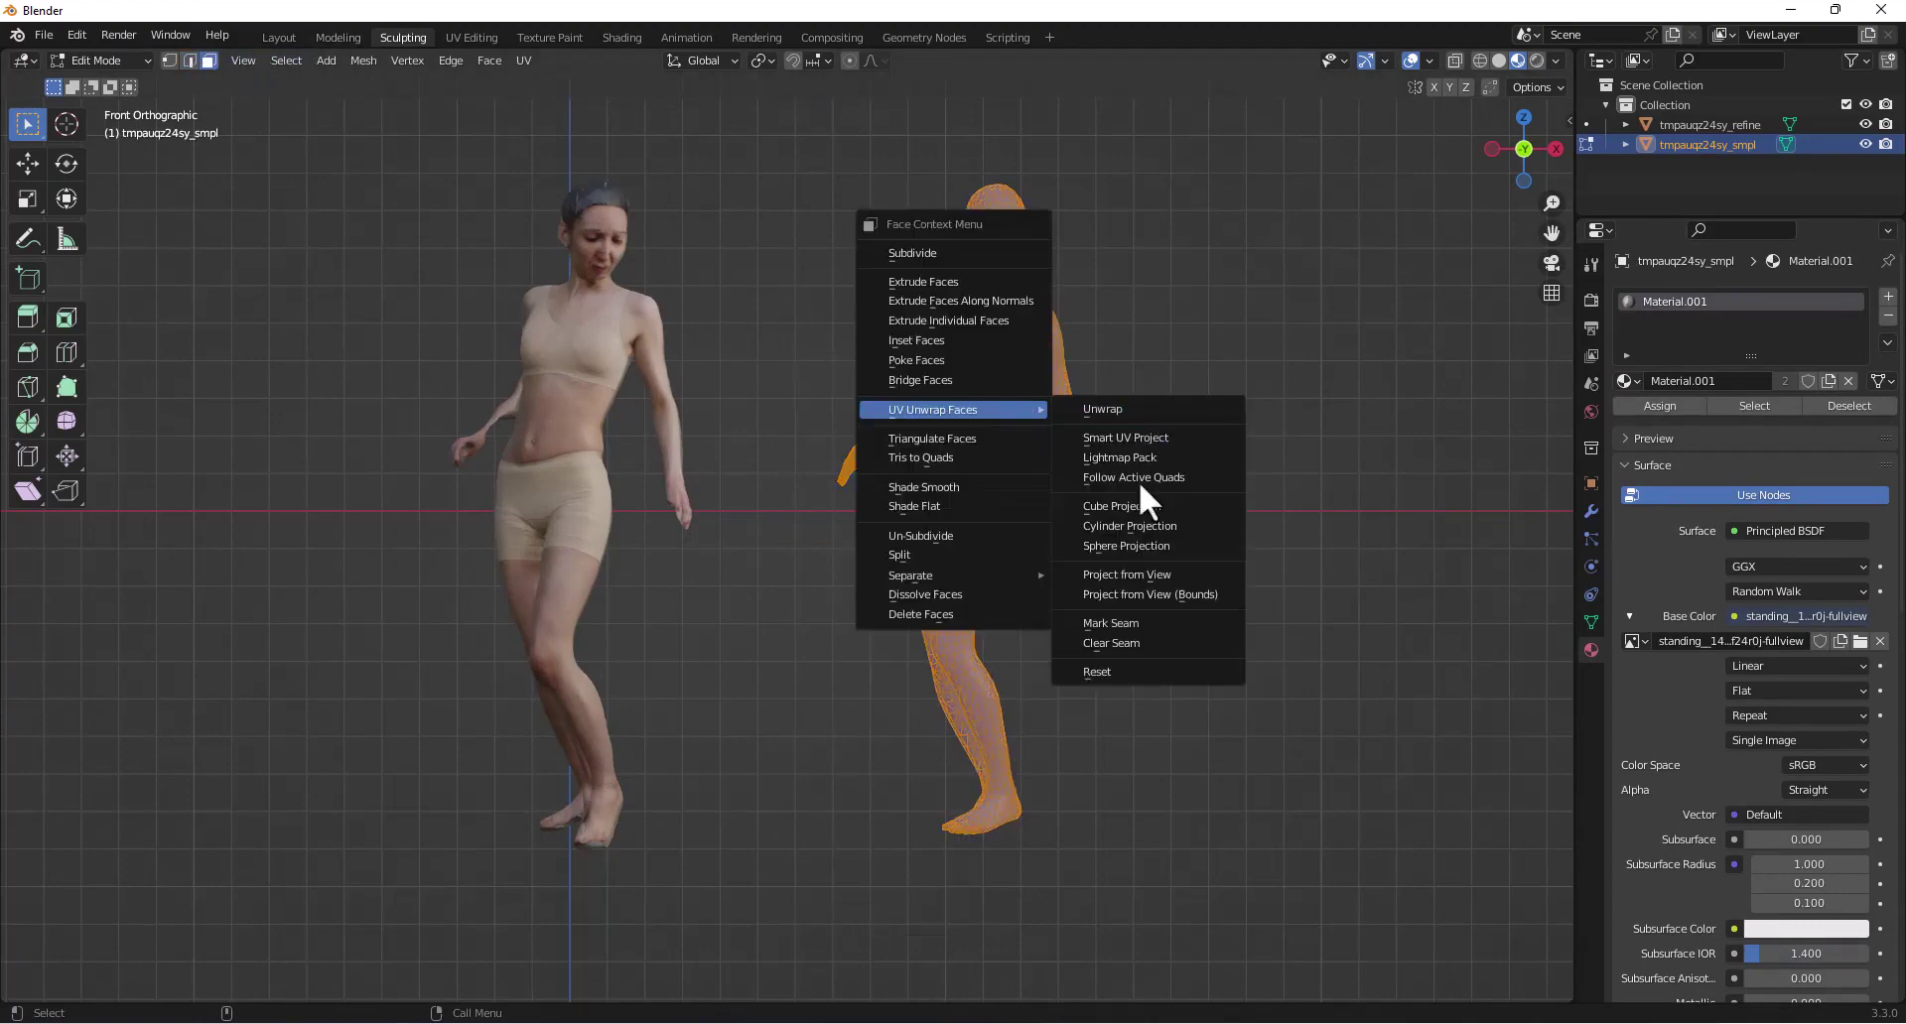
{"action": "left_click", "coordinate": [1126, 566]}
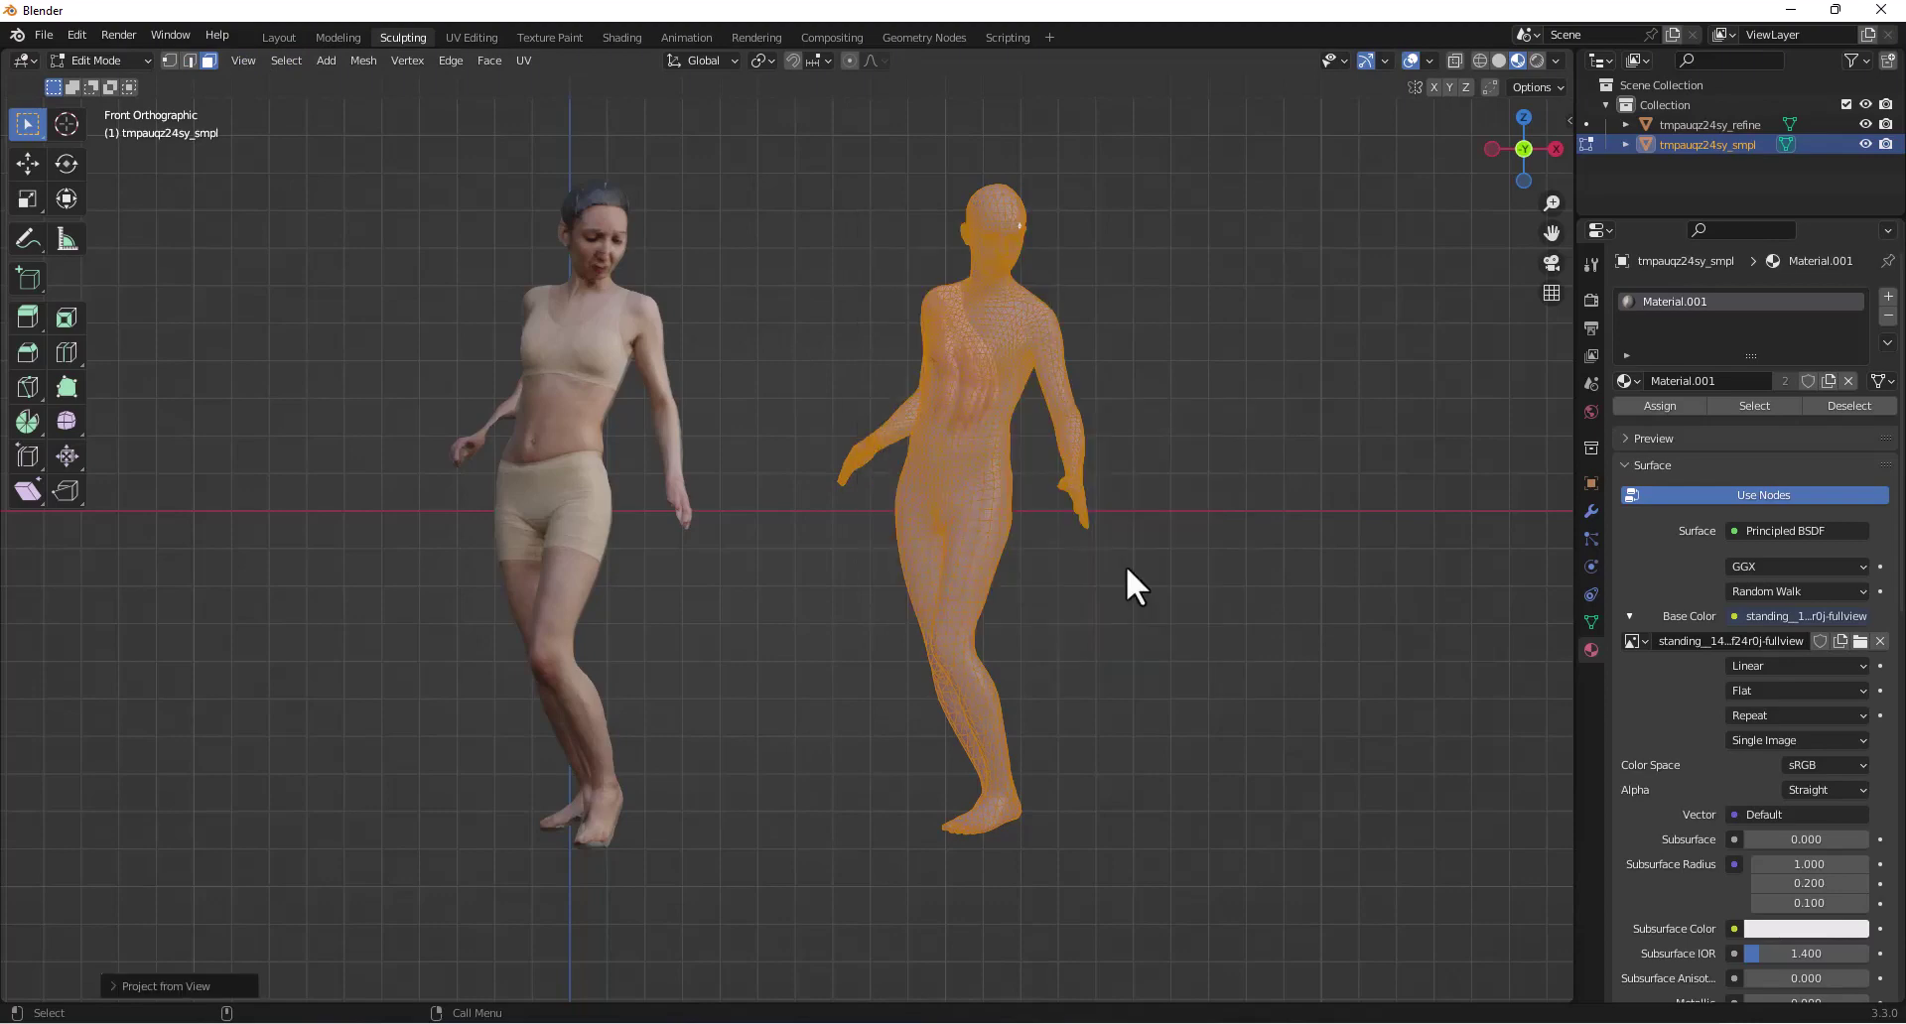
- In the UV editor, move the SMPL body's UV island sideways onto the figure in the photo
{"action": "left_click", "coordinate": [454, 39]}
{"action": "middle_click_drag", "start_coordinate": [457, 647], "coordinate": [543, 617]}
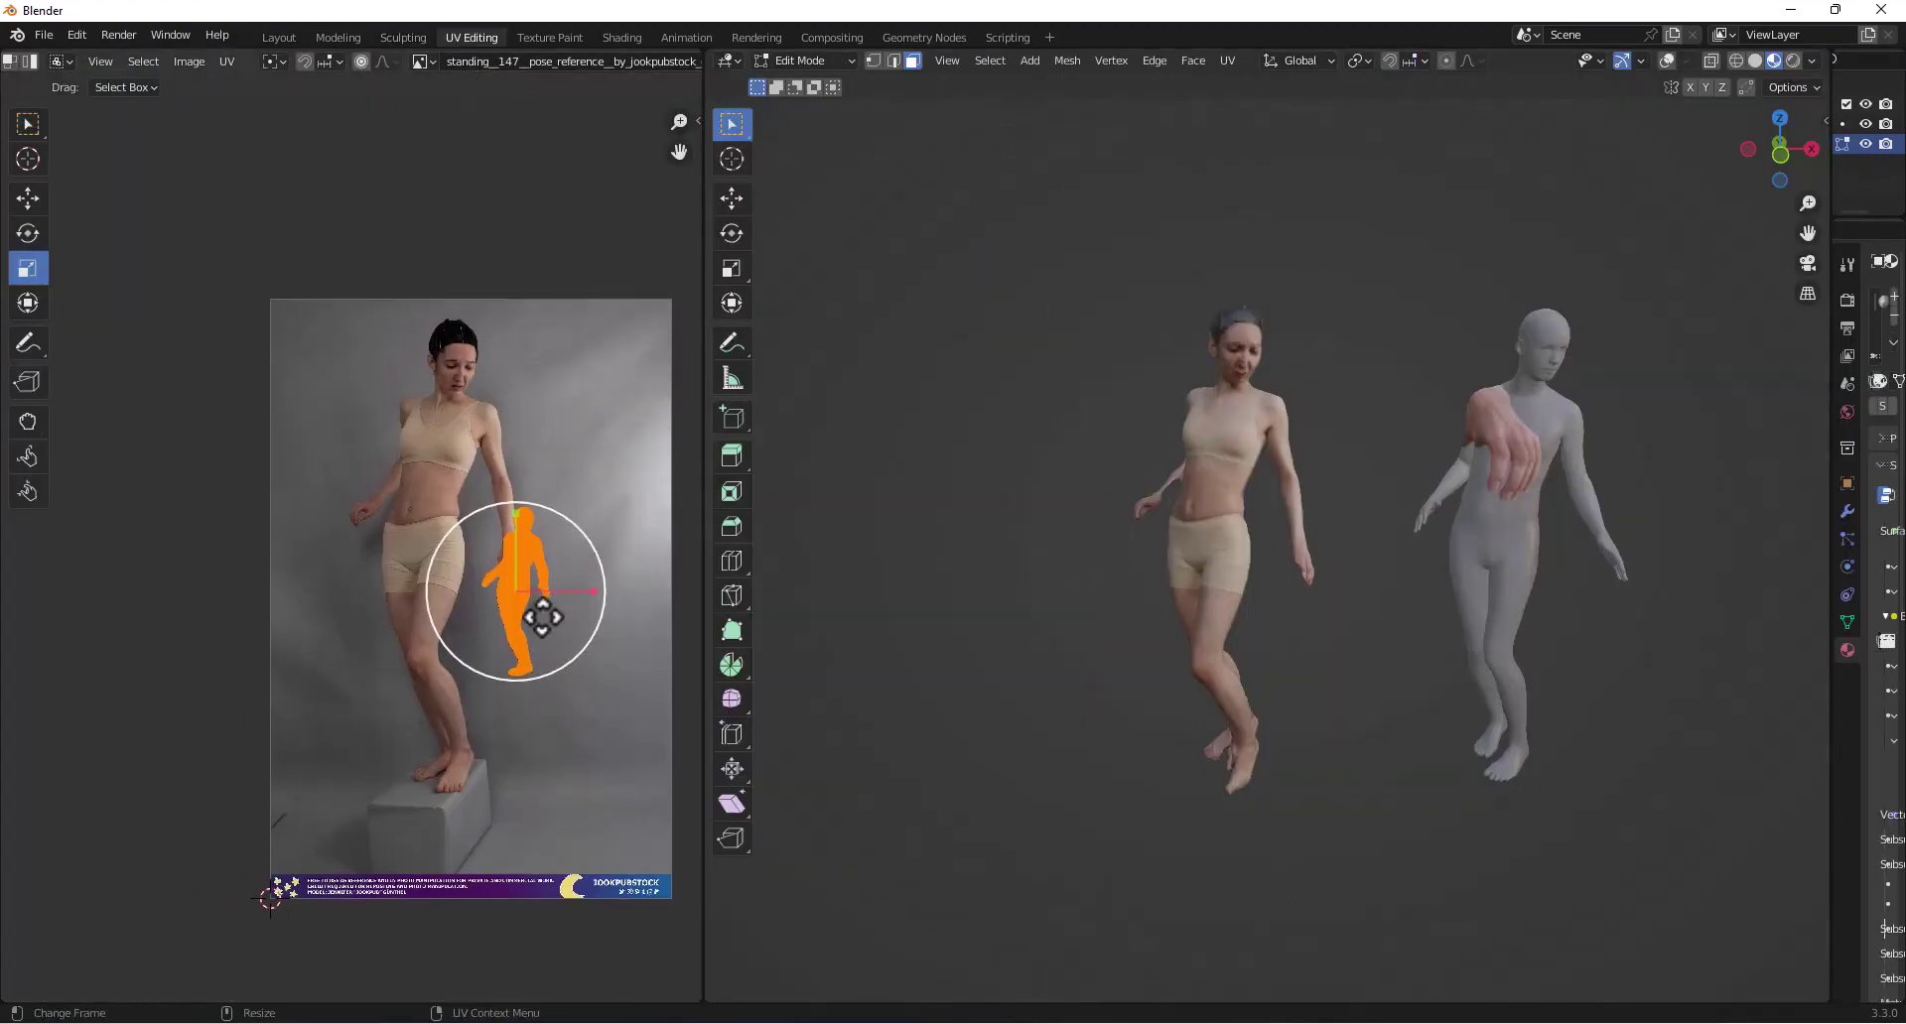
{"action": "key", "text": "shift+space"}
{"action": "key", "text": "g"}
{"action": "left_click_drag", "start_coordinate": [553, 596], "coordinate": [455, 593]}
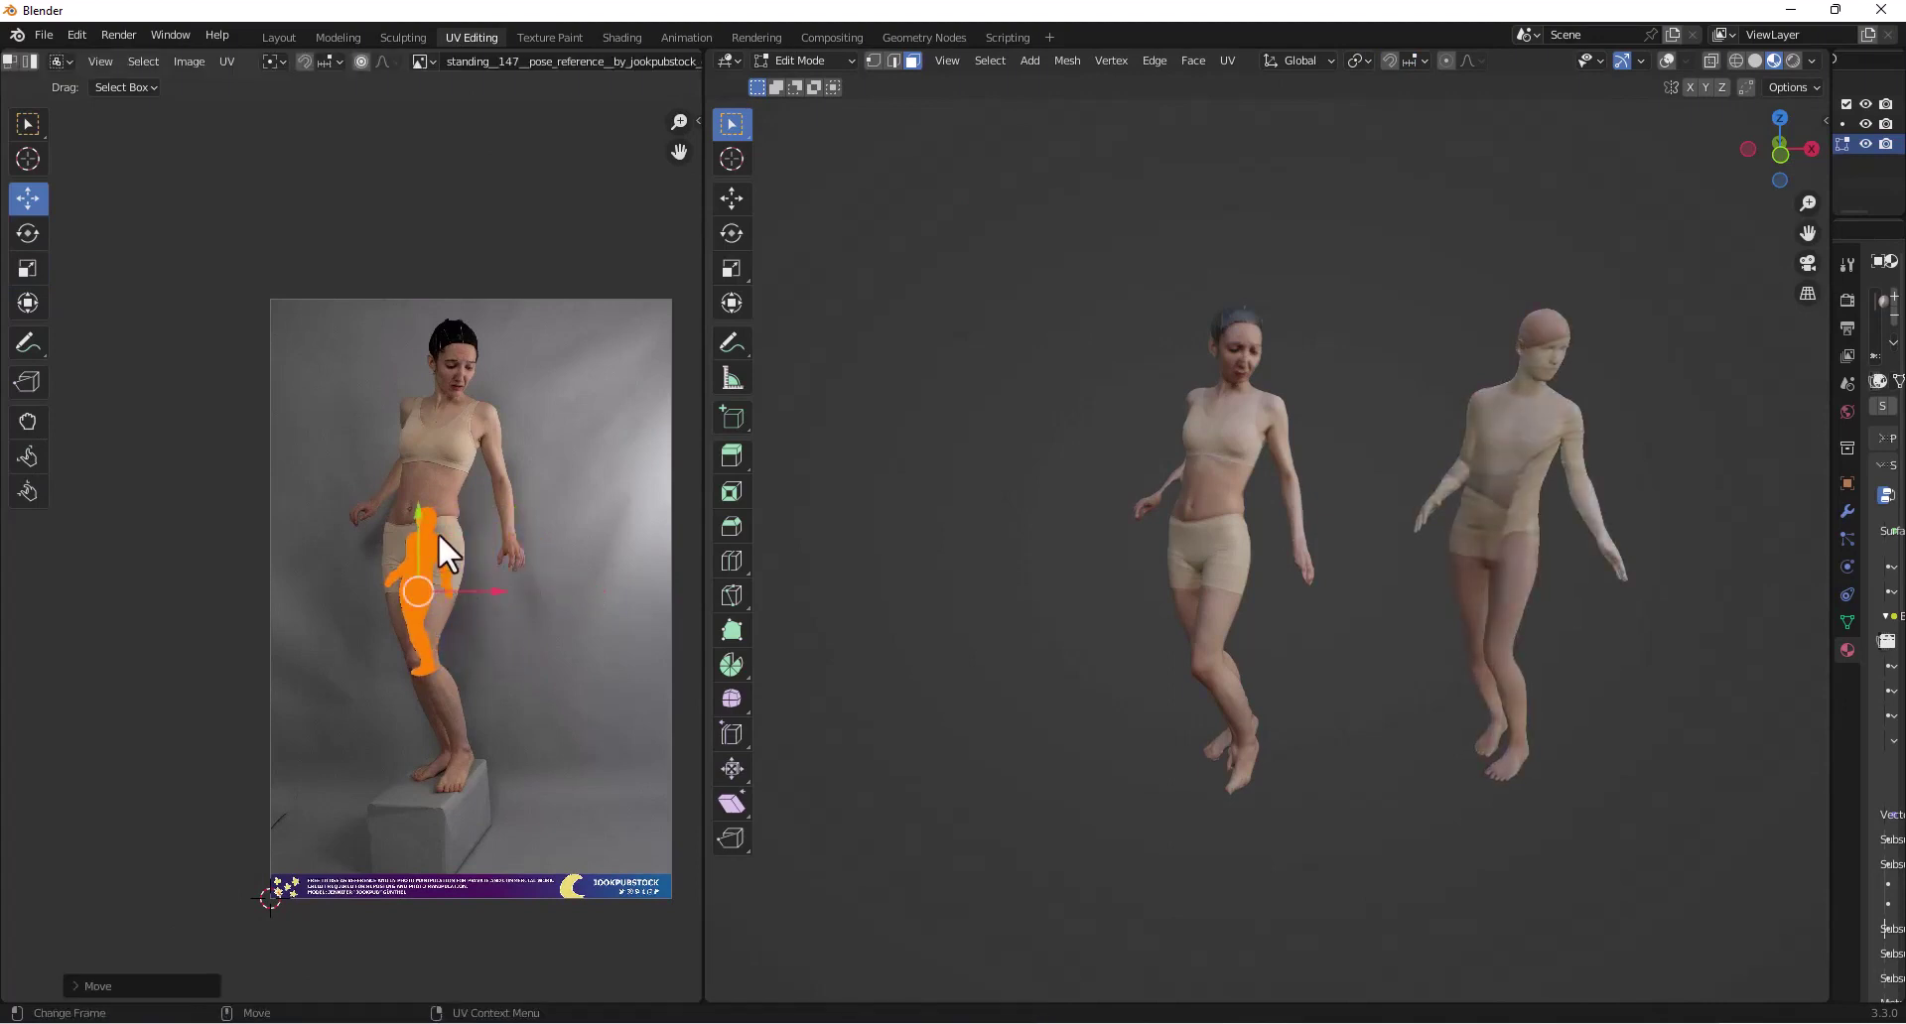
- Enlarge the UV island to roughly the photographed figure's height and move it up over her body
{"action": "key", "text": "shift+space"}
{"action": "key", "text": "s"}
{"action": "key", "text": "s"}
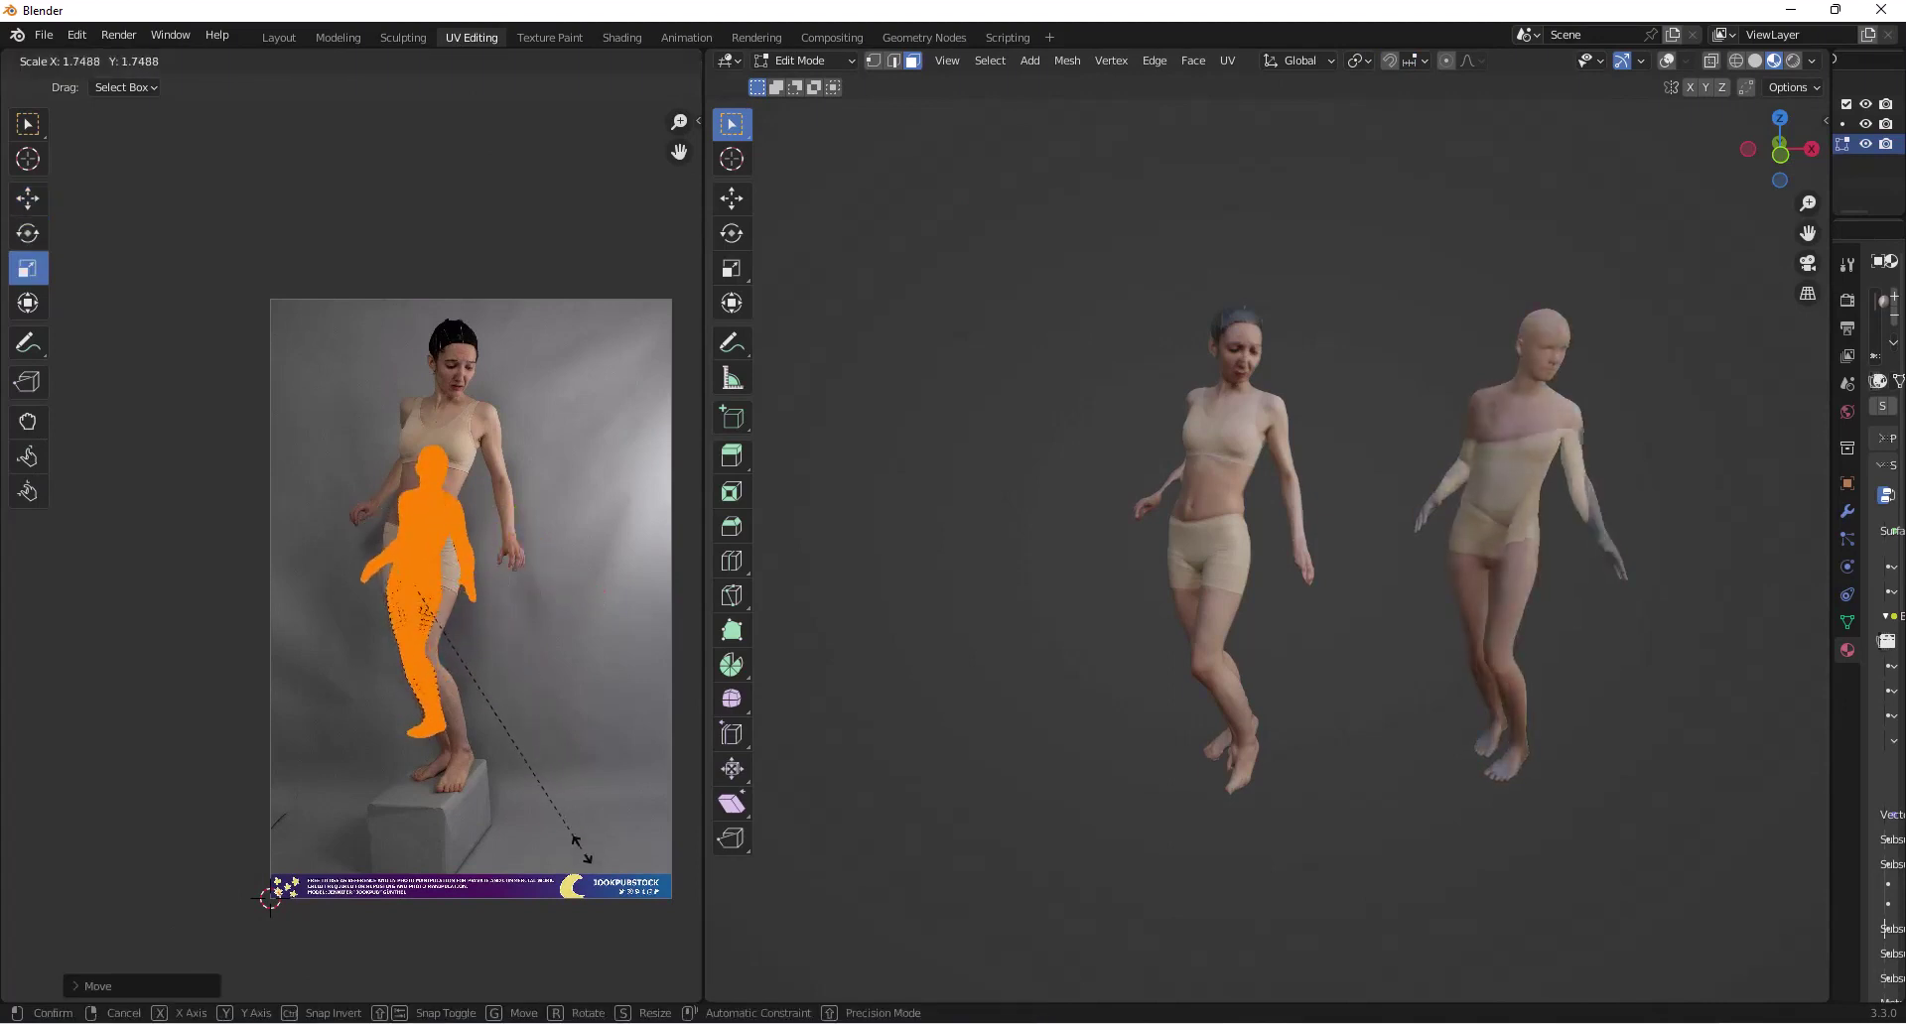
{"action": "left_click", "coordinate": [589, 924]}
{"action": "key", "text": "shift+space"}
{"action": "key", "text": "g"}
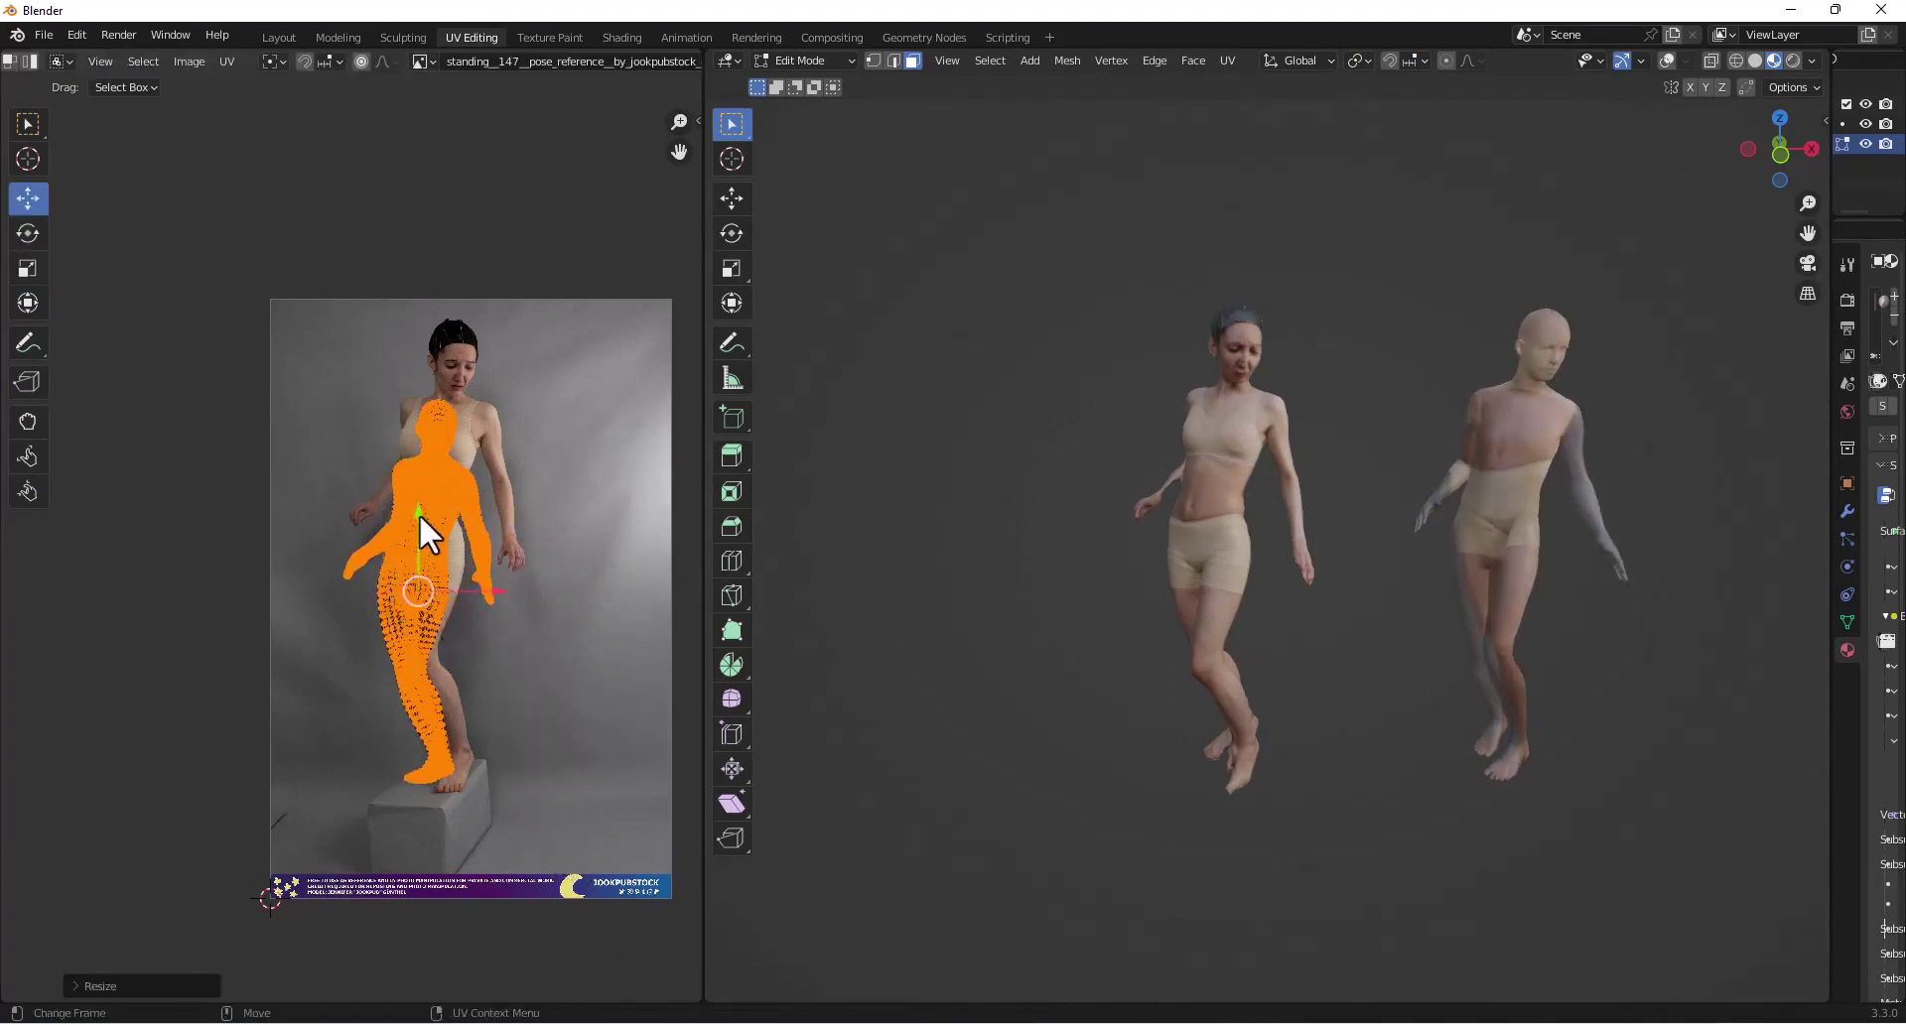
{"action": "left_click_drag", "start_coordinate": [419, 514], "coordinate": [448, 460]}
{"action": "left_click_drag", "start_coordinate": [463, 544], "coordinate": [468, 544]}
- Scale the UV island up by about 1.17 and nudge it until its head and torso overlap the photo
{"action": "key", "text": "shift+space"}
{"action": "key", "text": "s"}
{"action": "key", "text": "s"}
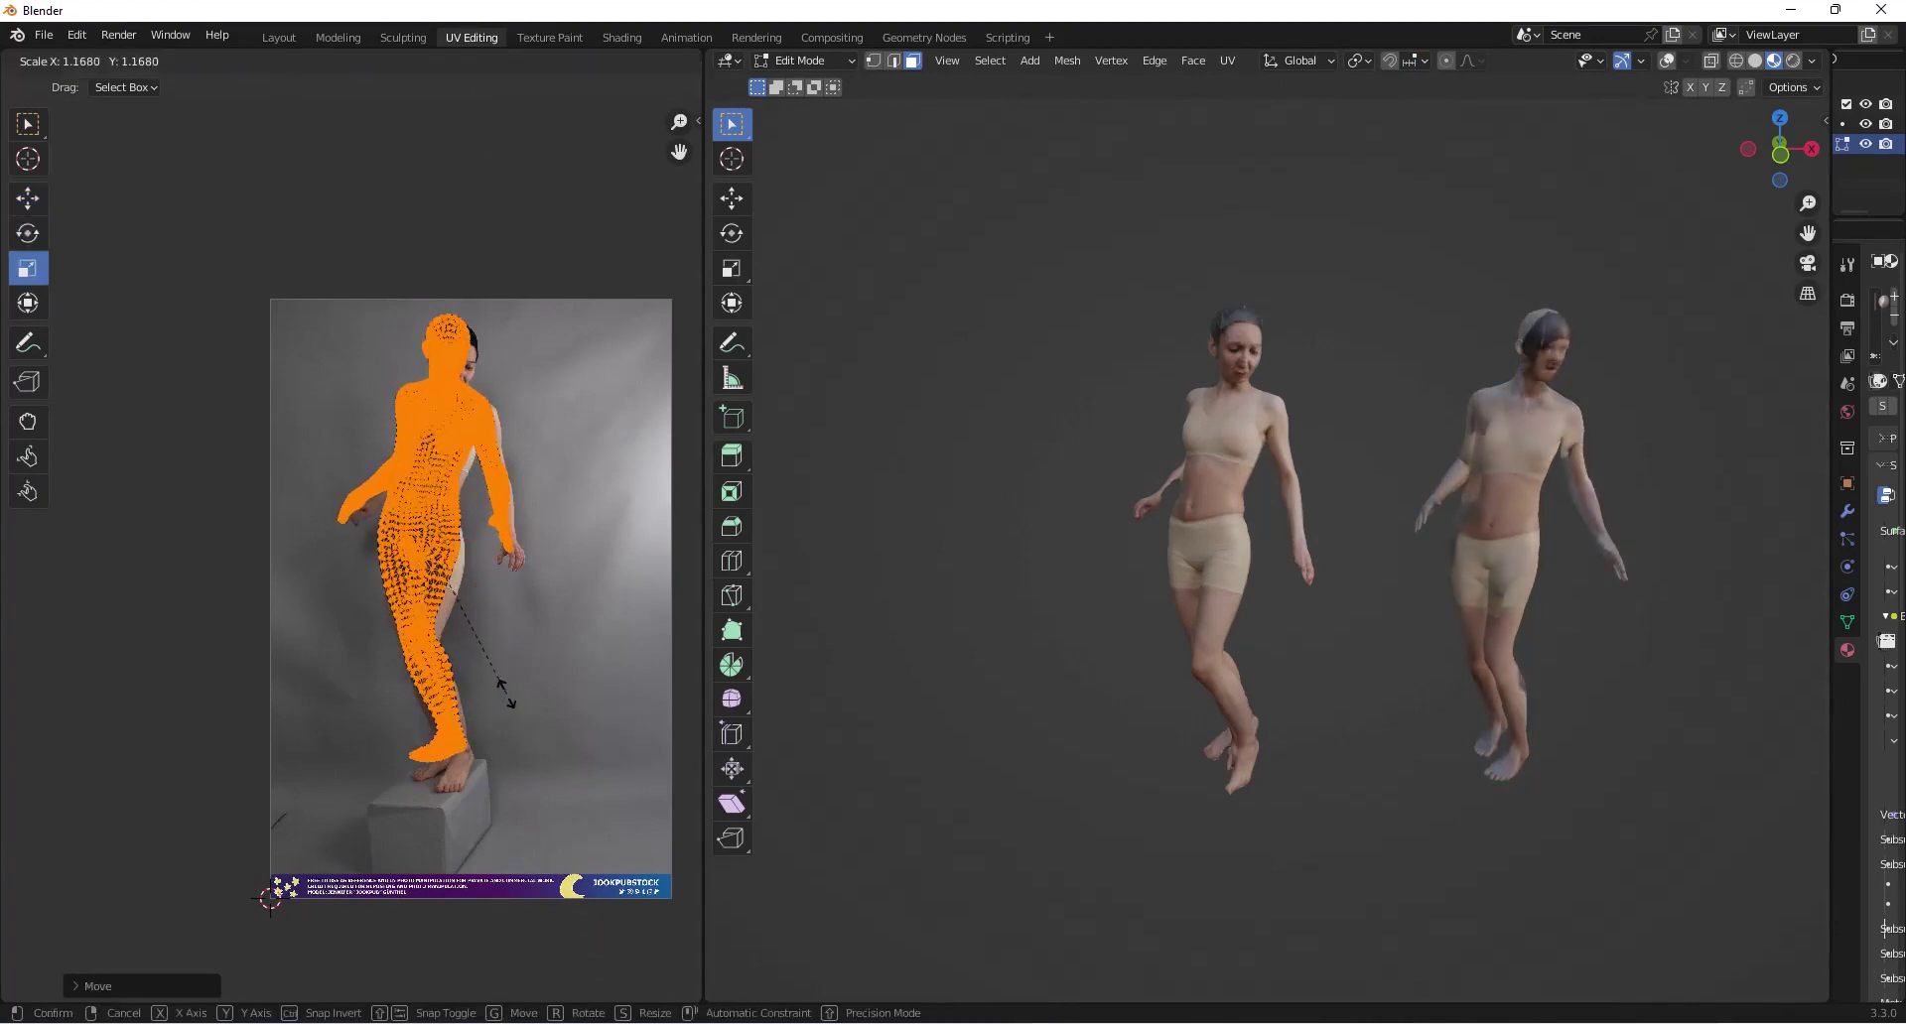
{"action": "left_click", "coordinate": [505, 693]}
{"action": "key", "text": "shift+space"}
{"action": "key", "text": "g"}
{"action": "left_click_drag", "start_coordinate": [427, 460], "coordinate": [432, 475]}
{"action": "left_click_drag", "start_coordinate": [497, 554], "coordinate": [502, 557]}
{"action": "left_click_drag", "start_coordinate": [430, 489], "coordinate": [429, 492]}
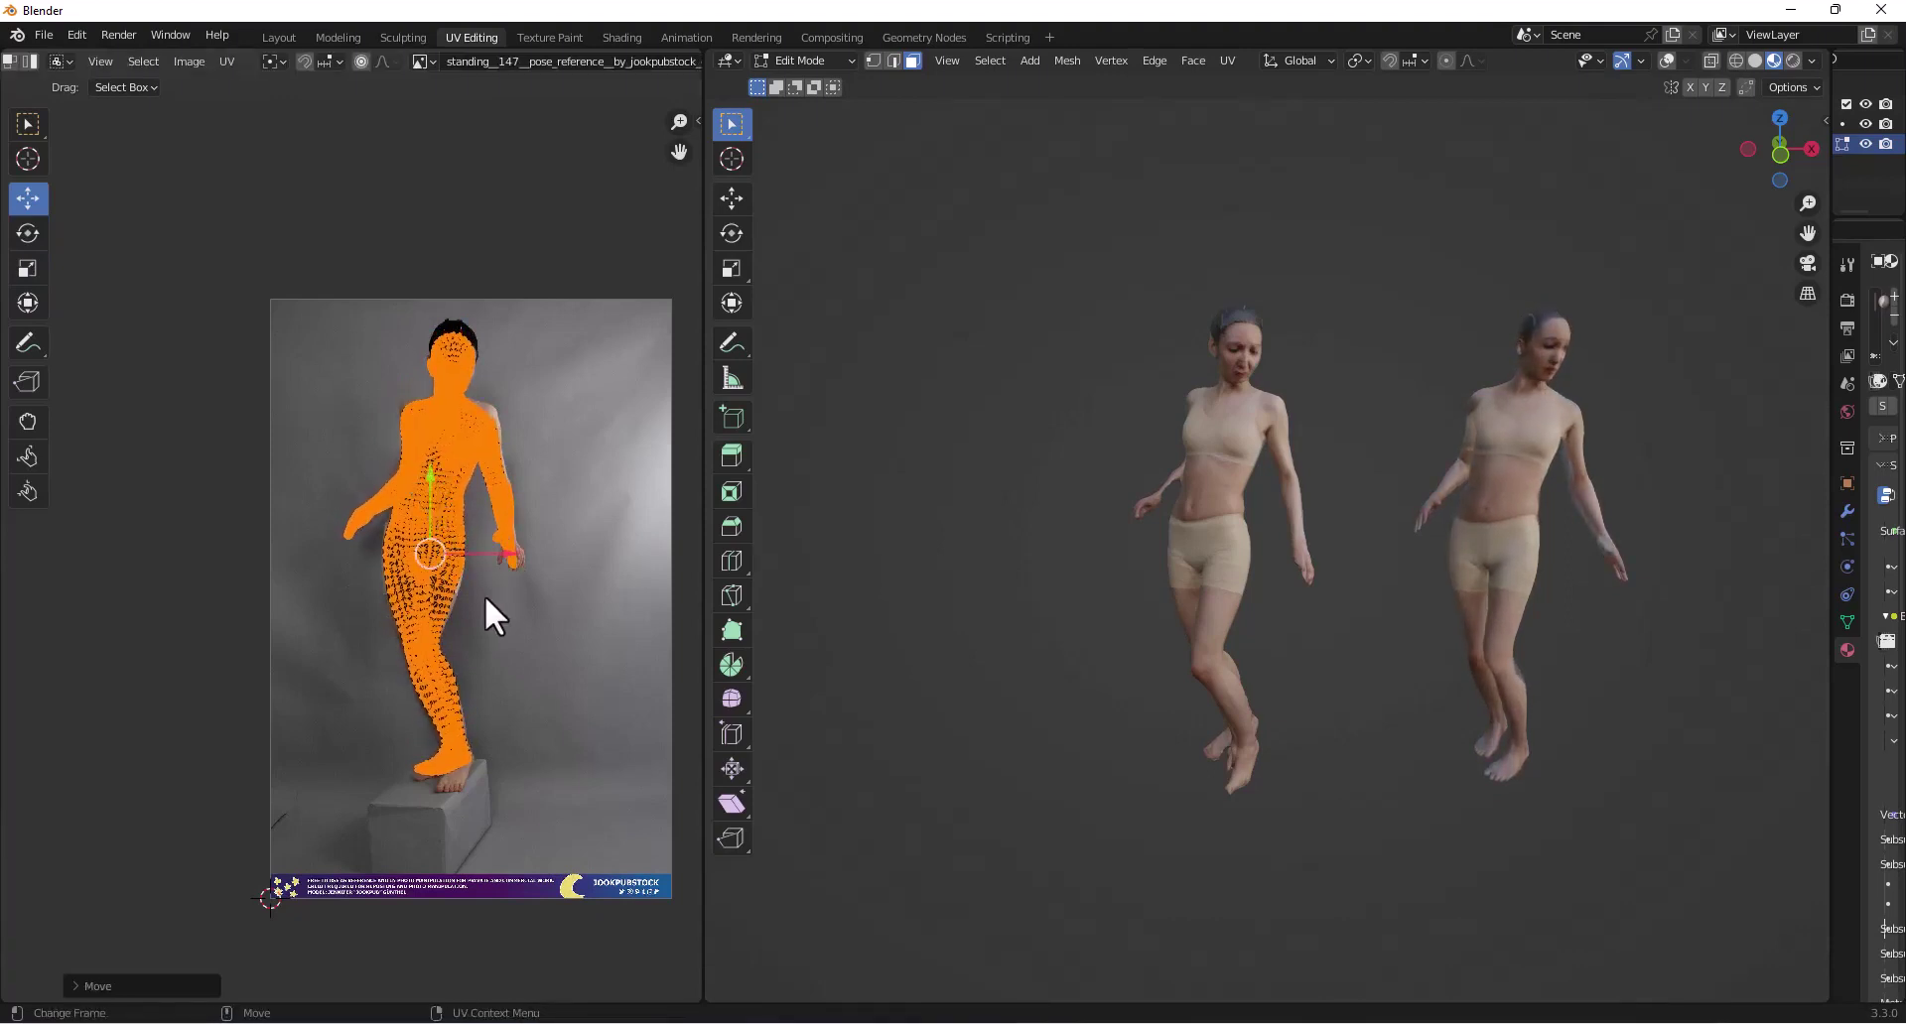
- Enlarge the UV island slightly to fit the photographed figure's outline and check the texture on the SMPL body
{"action": "key", "text": "shift+space"}
{"action": "key", "text": "s"}
{"action": "key", "text": "s"}
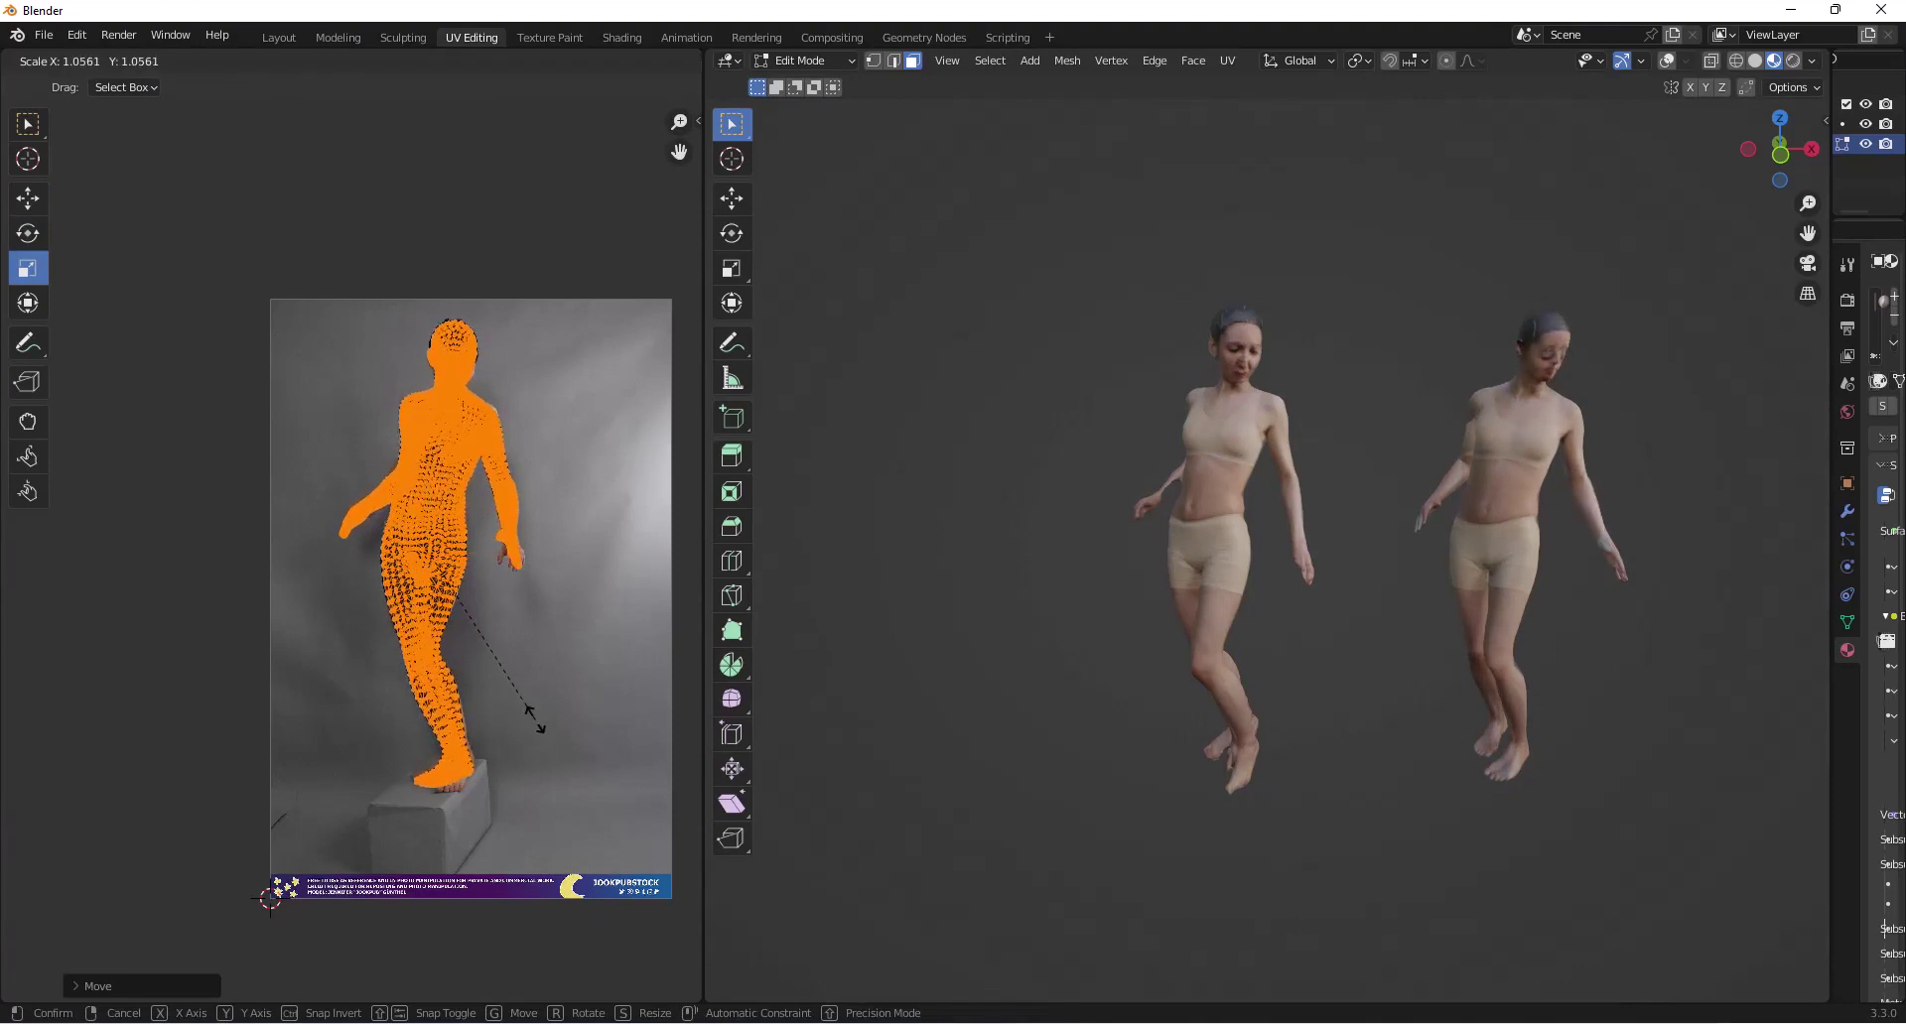
{"action": "left_click", "coordinate": [536, 706]}
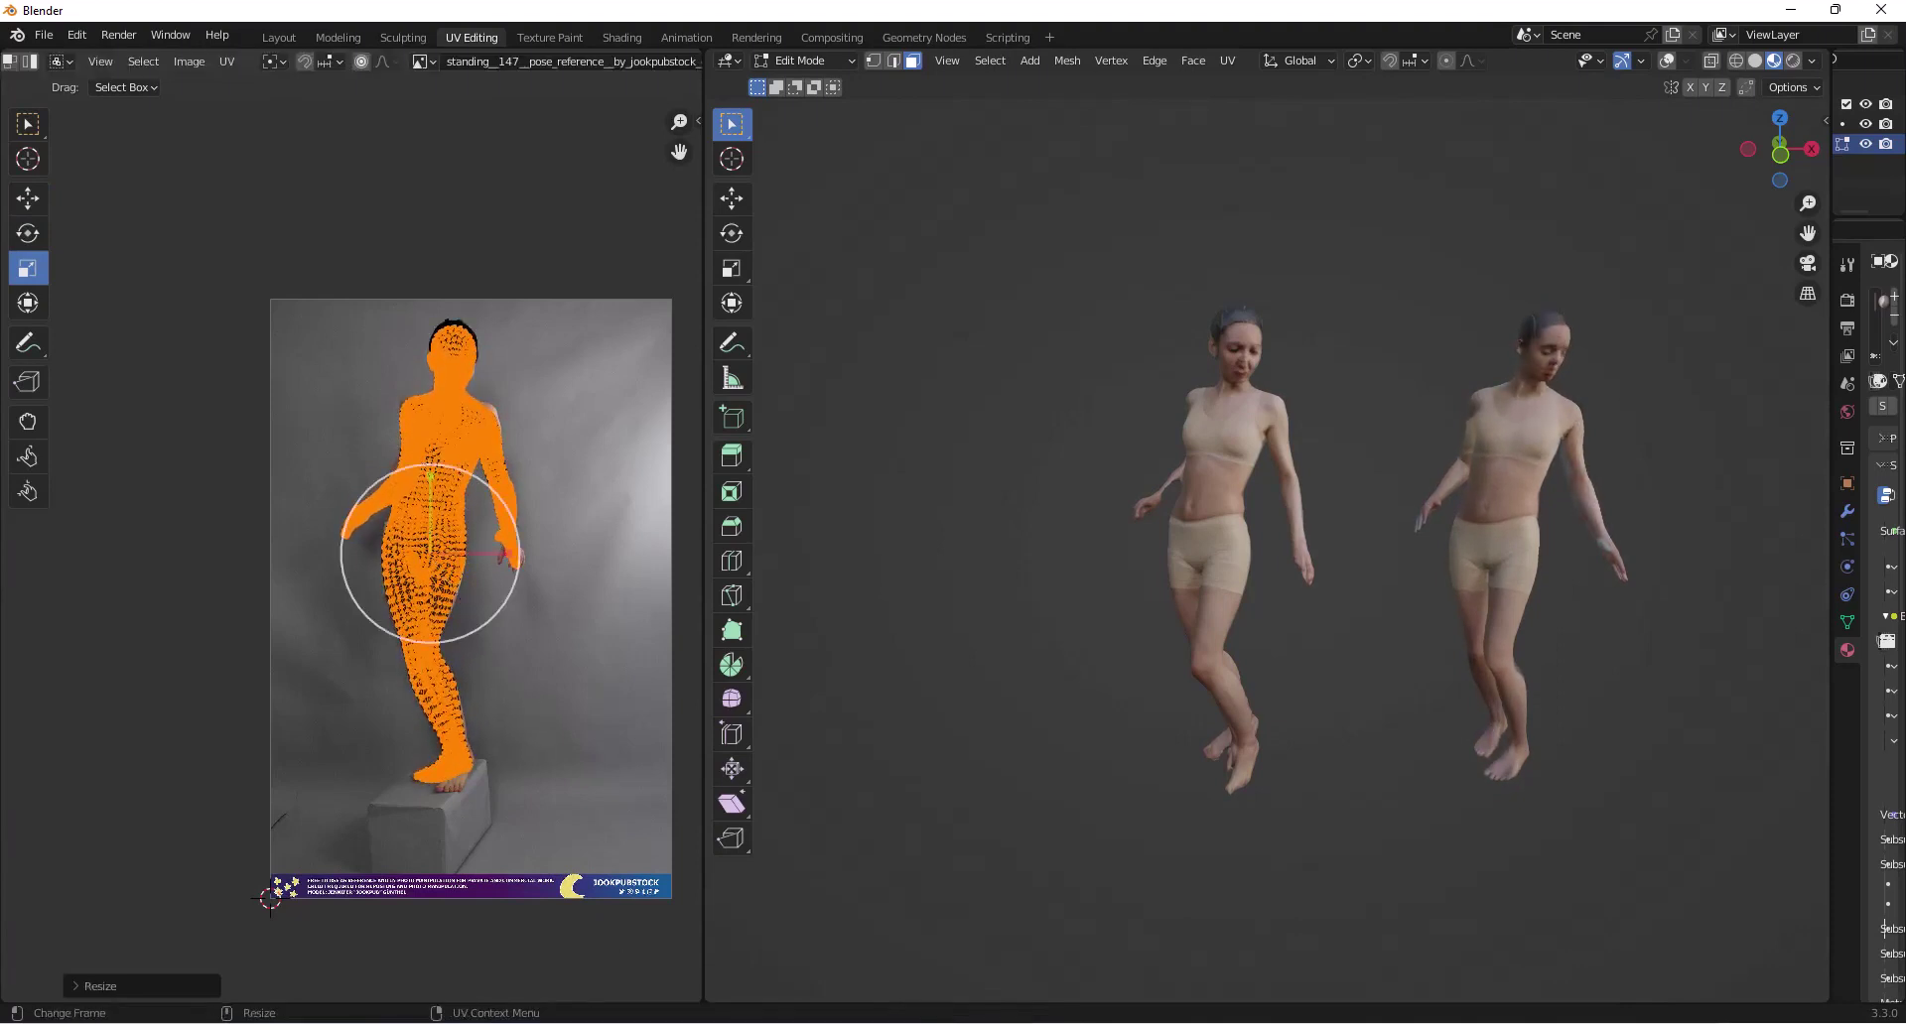
{"action": "middle_click_drag", "start_coordinate": [1634, 654], "coordinate": [843, 587]}
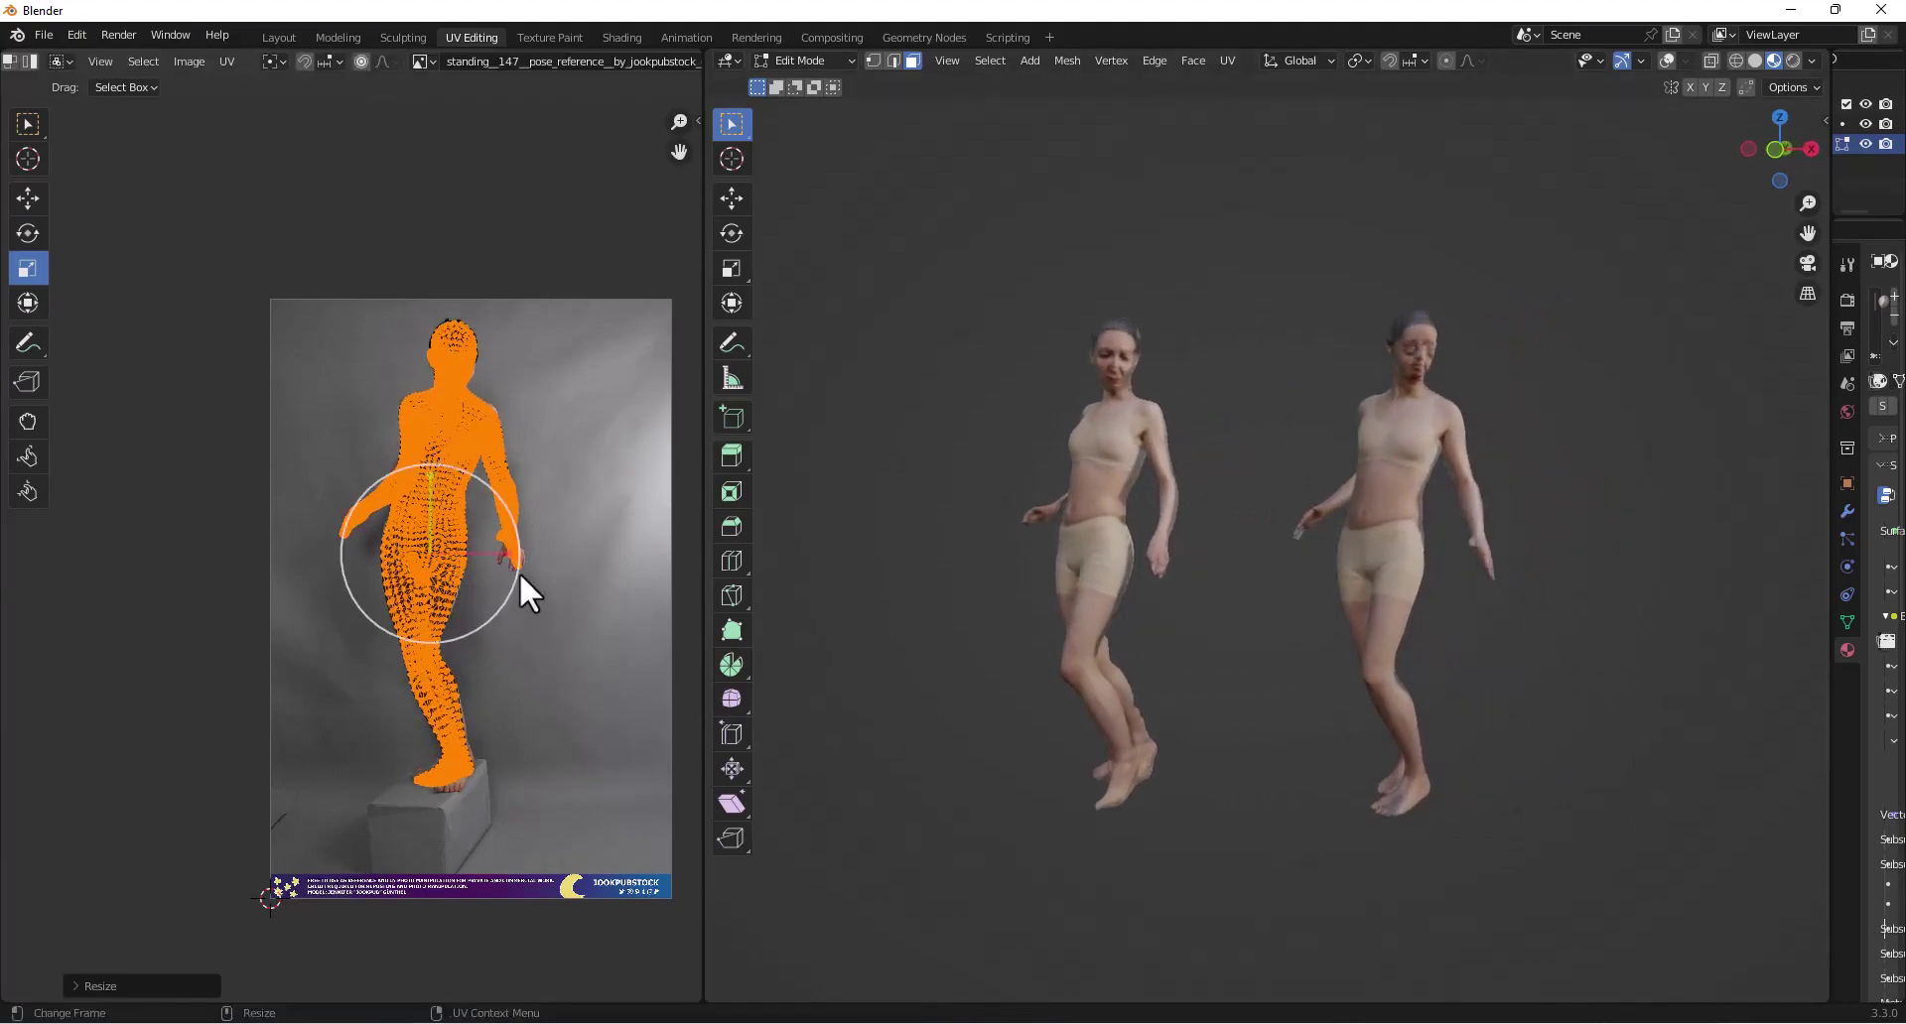
- Nudge the UV island slightly sideways and down to refine its alignment with the photographed upper body
{"action": "scroll", "coordinate": [520, 565], "scroll_direction": "up", "scroll_amount": 5}
{"action": "middle_click_drag", "start_coordinate": [522, 305], "coordinate": [337, 707]}
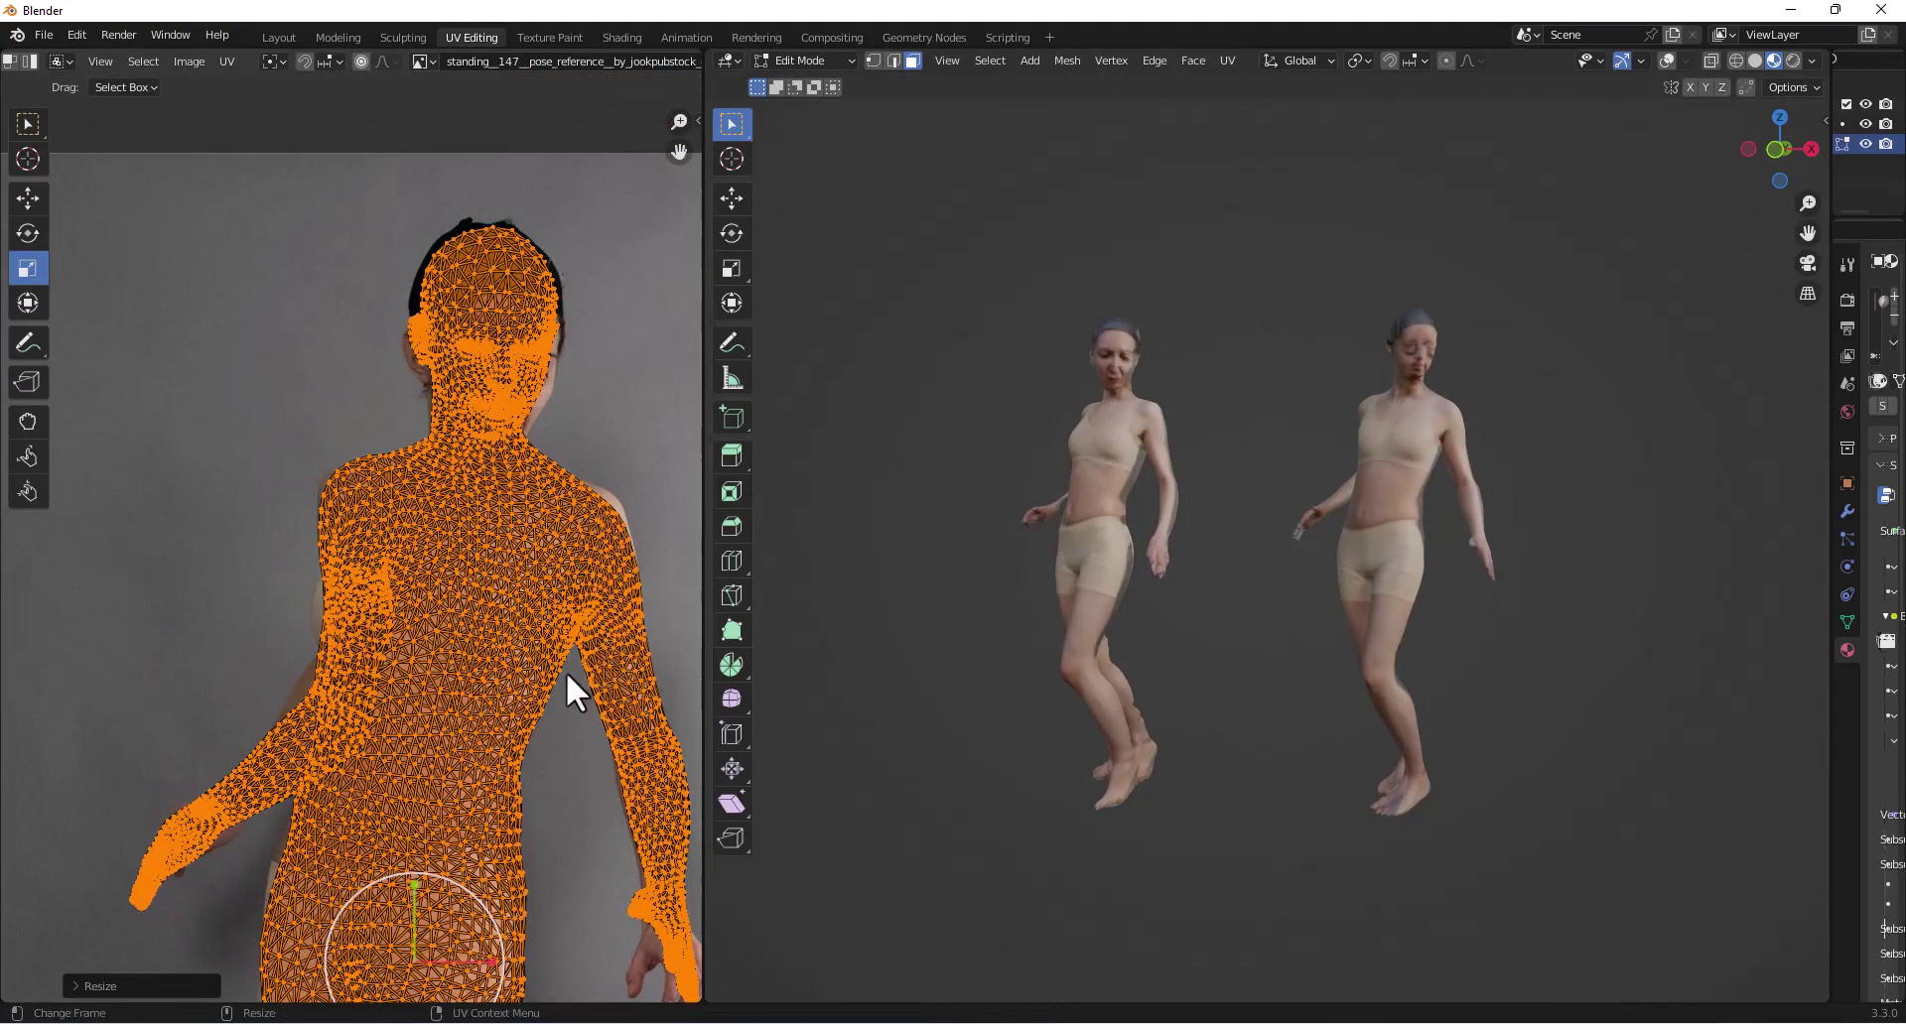
{"action": "key", "text": "w"}
{"action": "scroll", "coordinate": [489, 661], "scroll_direction": "down", "scroll_amount": 2}
{"action": "middle_click_drag", "start_coordinate": [430, 873], "coordinate": [423, 839]}
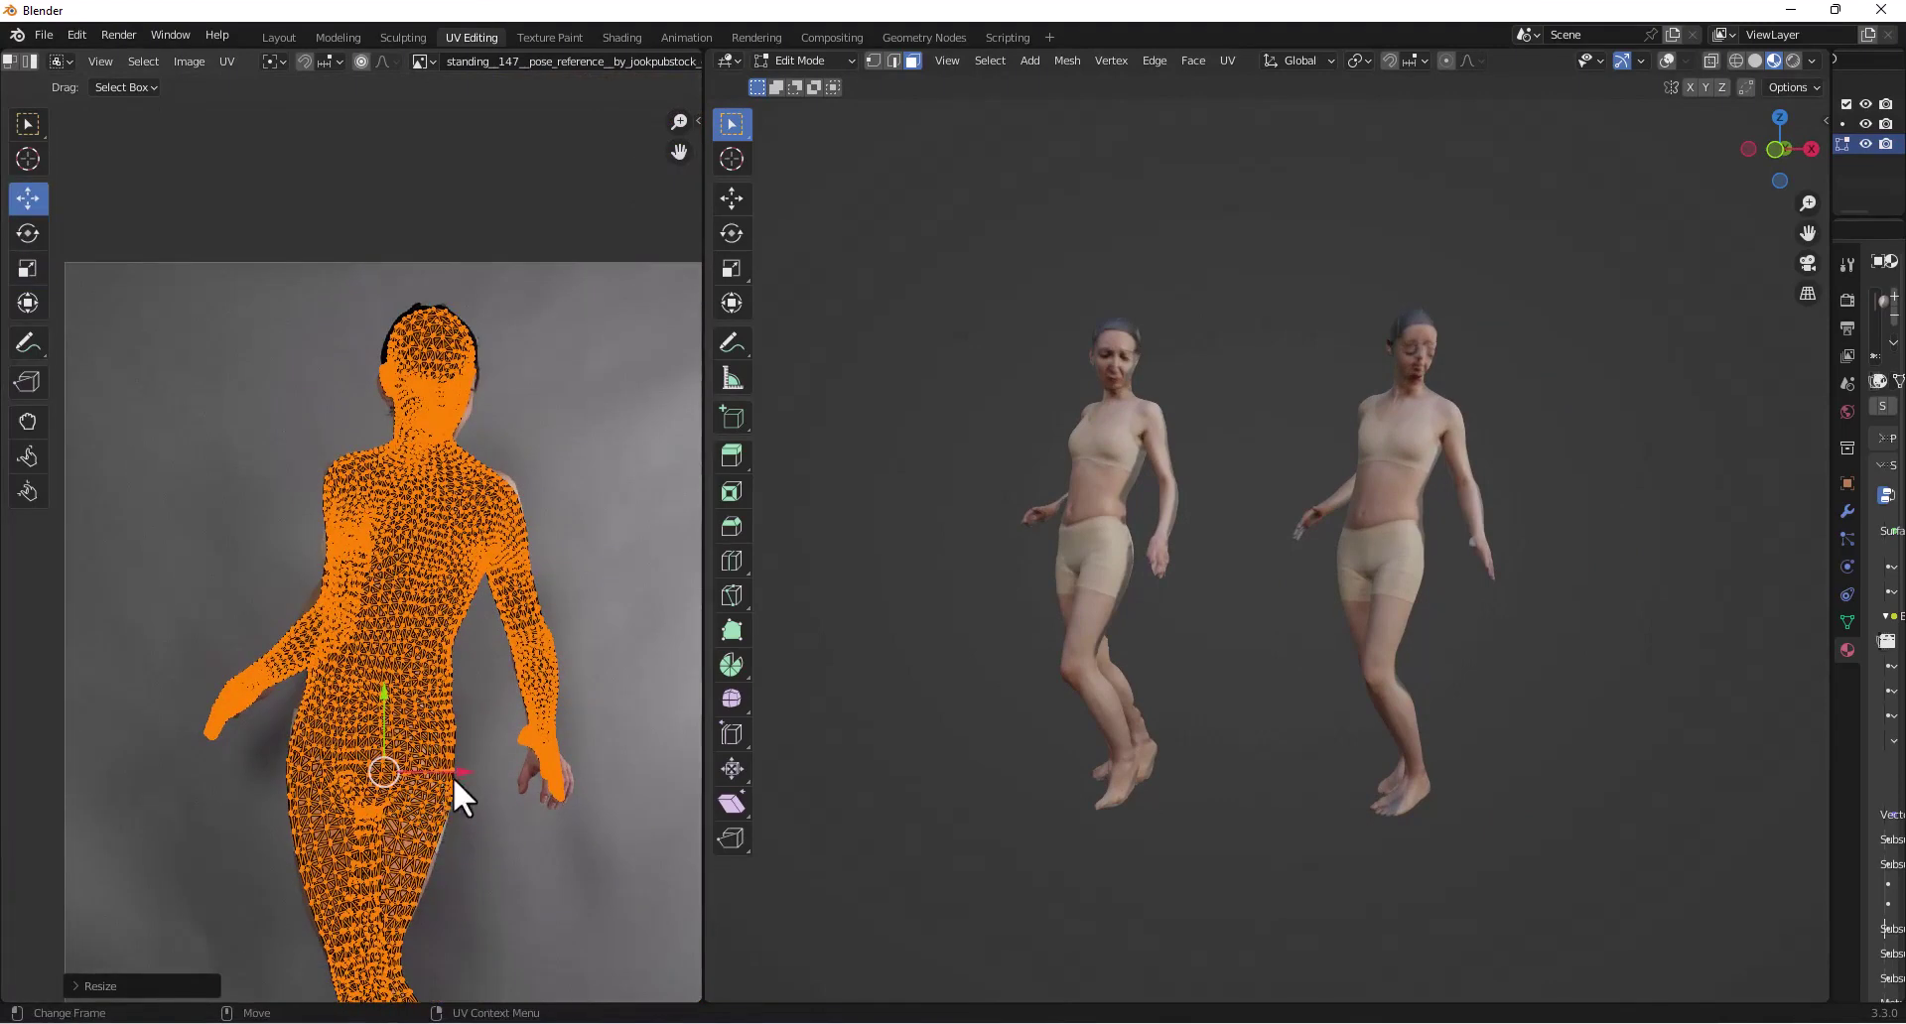
{"action": "left_click_drag", "start_coordinate": [457, 772], "coordinate": [464, 771]}
{"action": "left_click_drag", "start_coordinate": [390, 699], "coordinate": [390, 718]}
{"action": "scroll", "coordinate": [1272, 578], "scroll_direction": "up", "scroll_amount": 4}
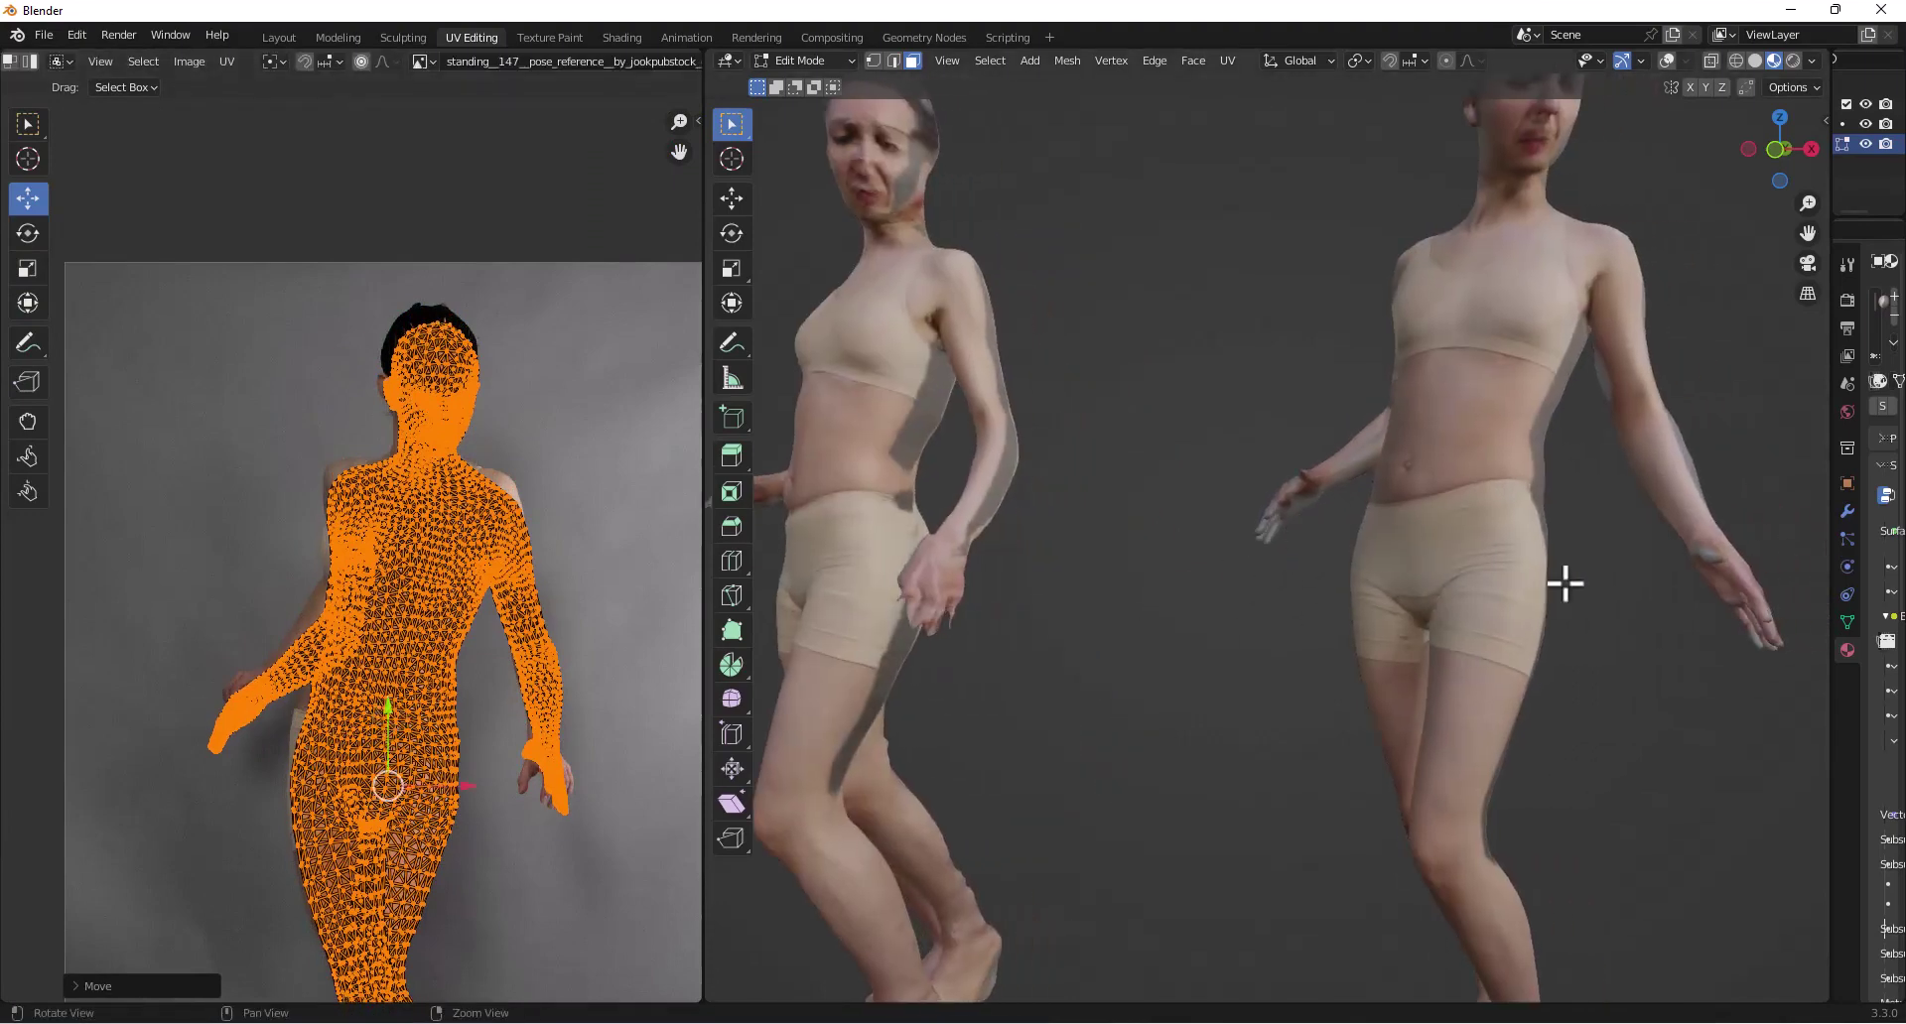
- Narrow the UV island slightly along X for a closer fit, then deselect the SMPL body's faces
{"action": "key", "text": "shift+space"}
{"action": "key", "text": "s"}
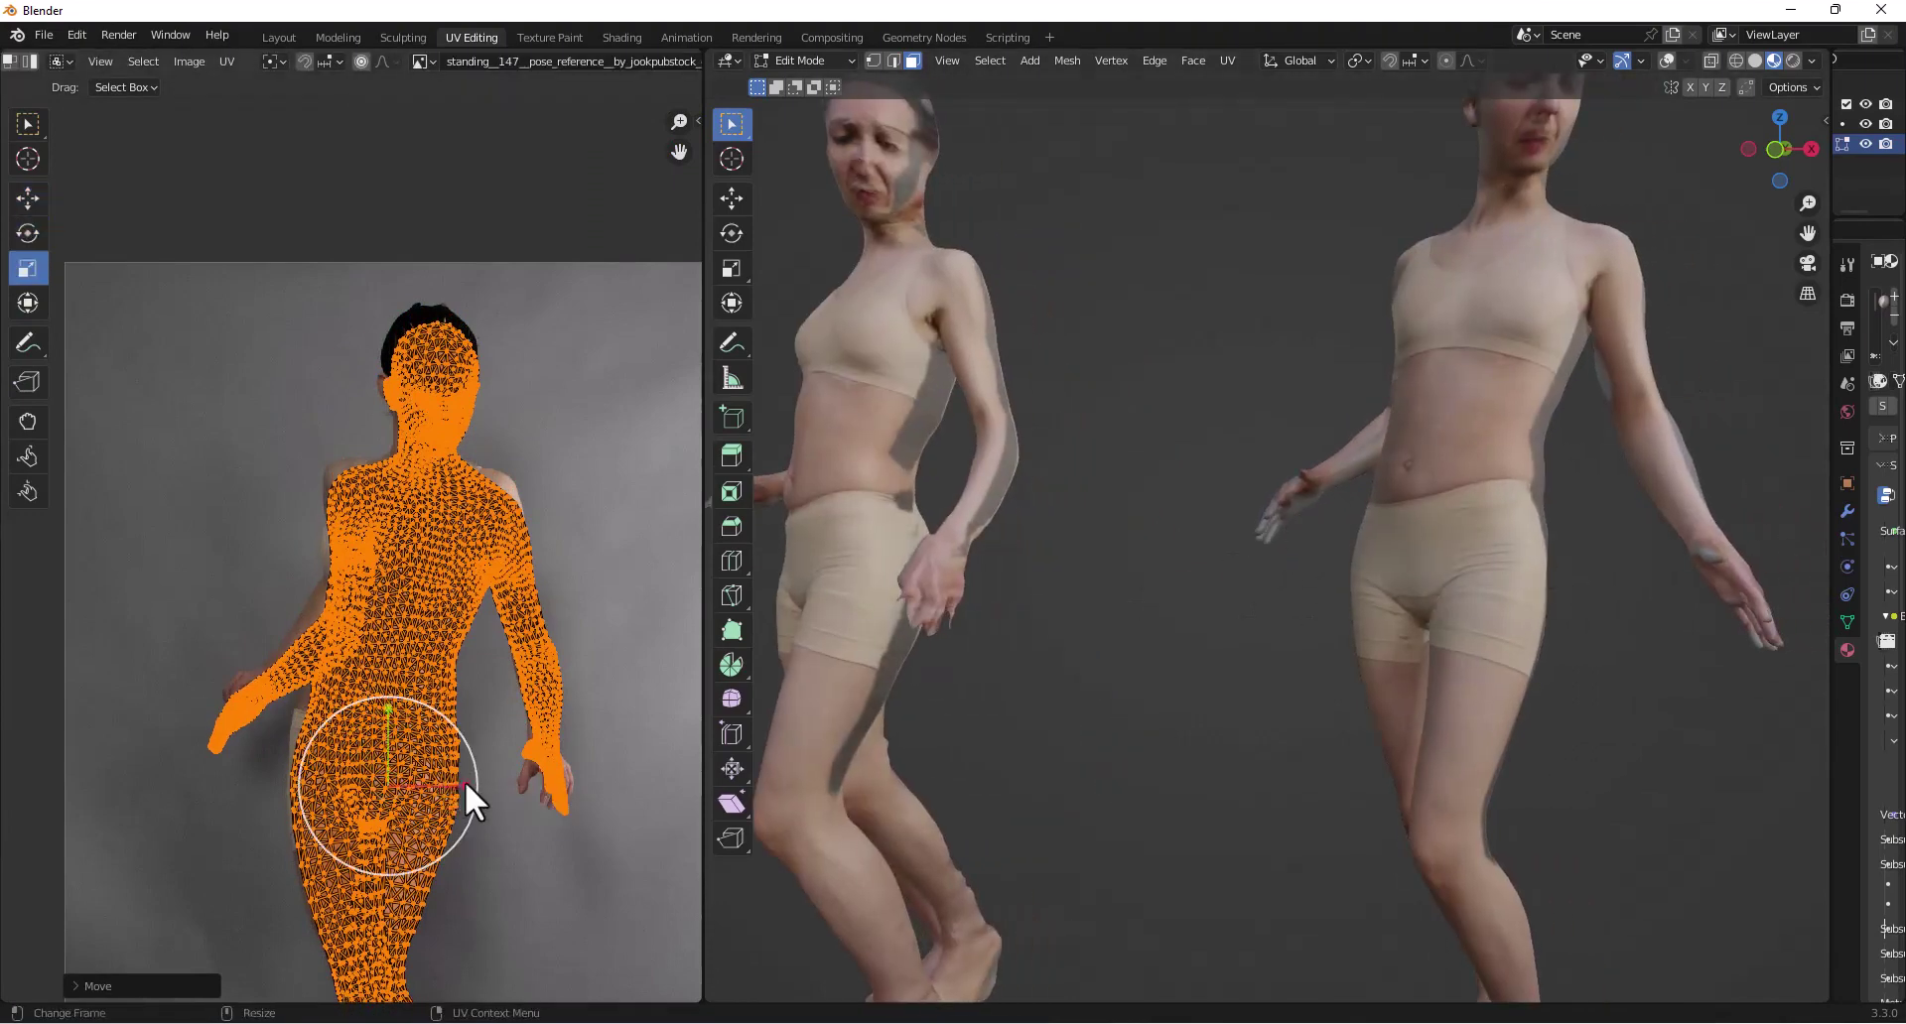
{"action": "mouse_move", "coordinate": [465, 781]}
{"action": "left_mouse_down"}
{"action": "mouse_move", "coordinate": [400, 781]}
{"action": "mouse_move", "coordinate": [452, 809]}
{"action": "mouse_move", "coordinate": [460, 782]}
{"action": "left_mouse_up"}
{"action": "key", "text": "shift+space"}
{"action": "key", "text": "g"}
{"action": "key", "text": "shift+space"}
{"action": "key", "text": "s"}
{"action": "key", "text": "shift+space"}
{"action": "key", "text": "g"}
{"action": "left_click", "coordinate": [1131, 649]}
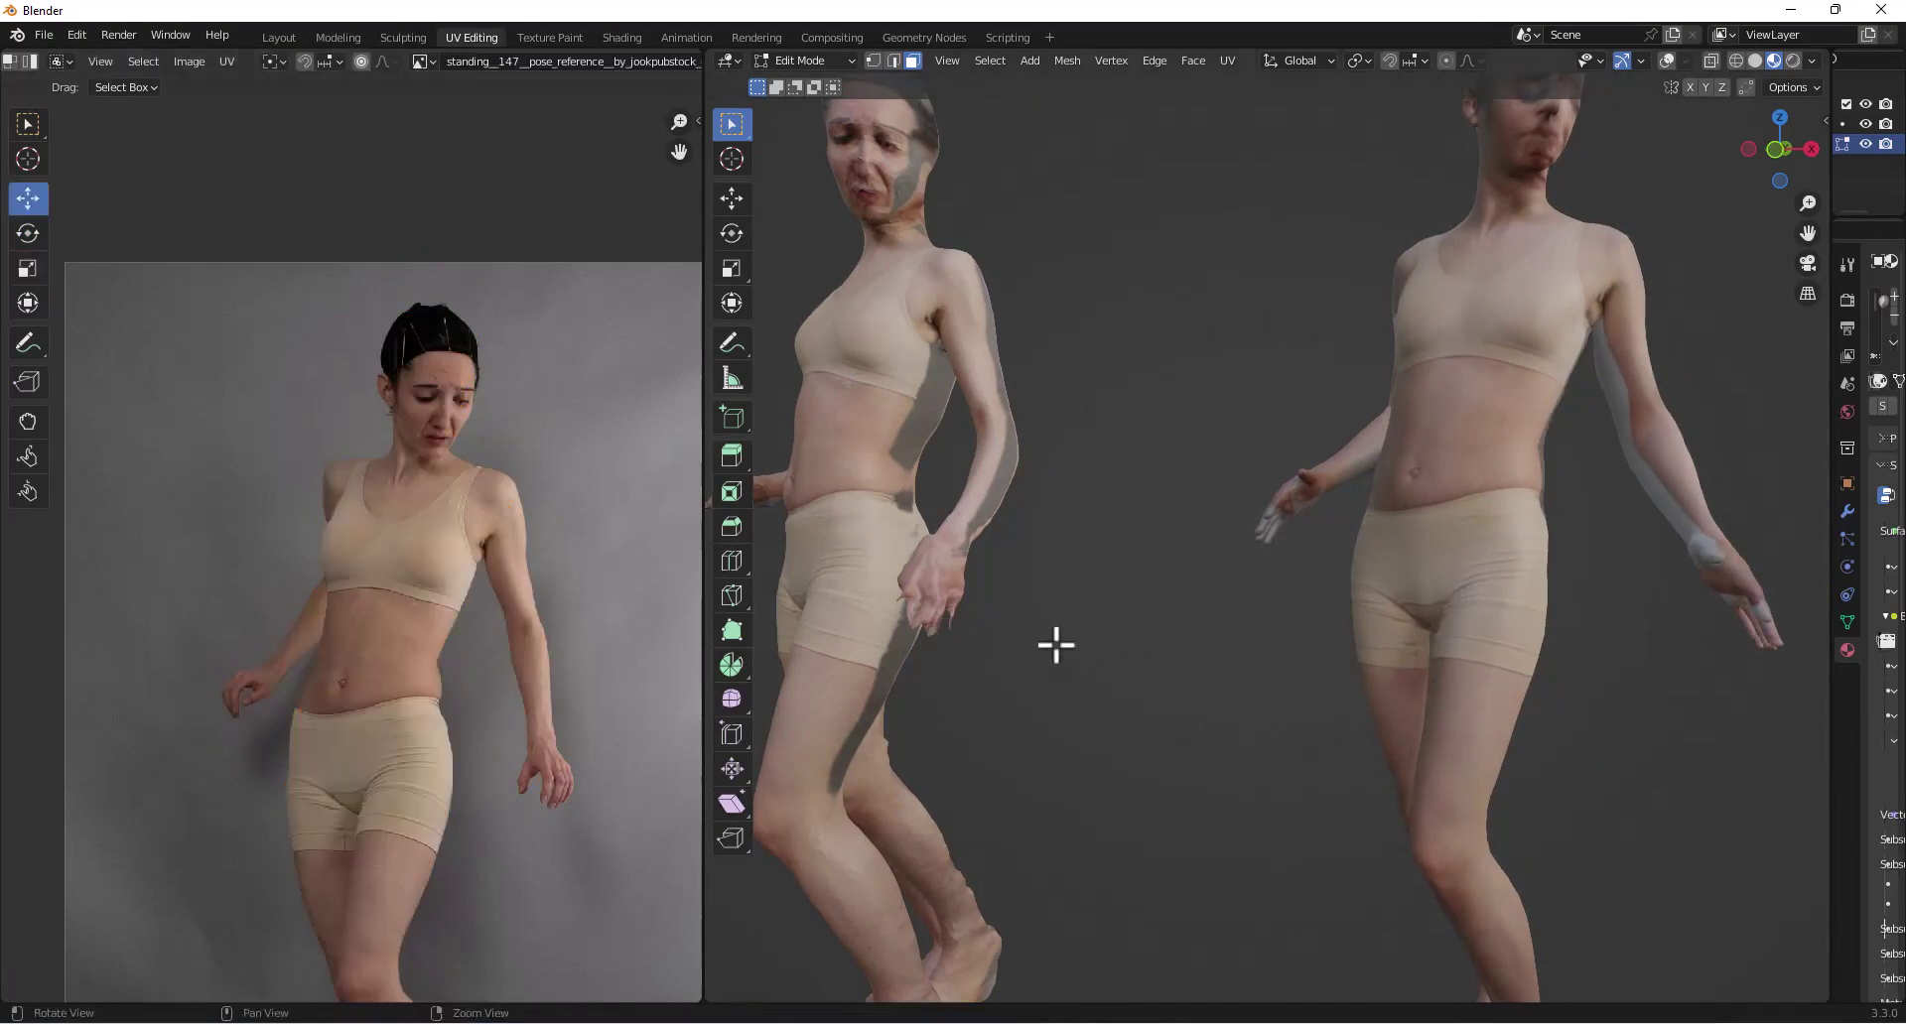
- Switch to the Layout workspace and compare the textured clothed and SMPL figures from several angles
{"action": "scroll", "coordinate": [1417, 564], "scroll_direction": "down", "scroll_amount": 5}
{"action": "middle_click_drag", "start_coordinate": [1417, 564], "coordinate": [1438, 519]}
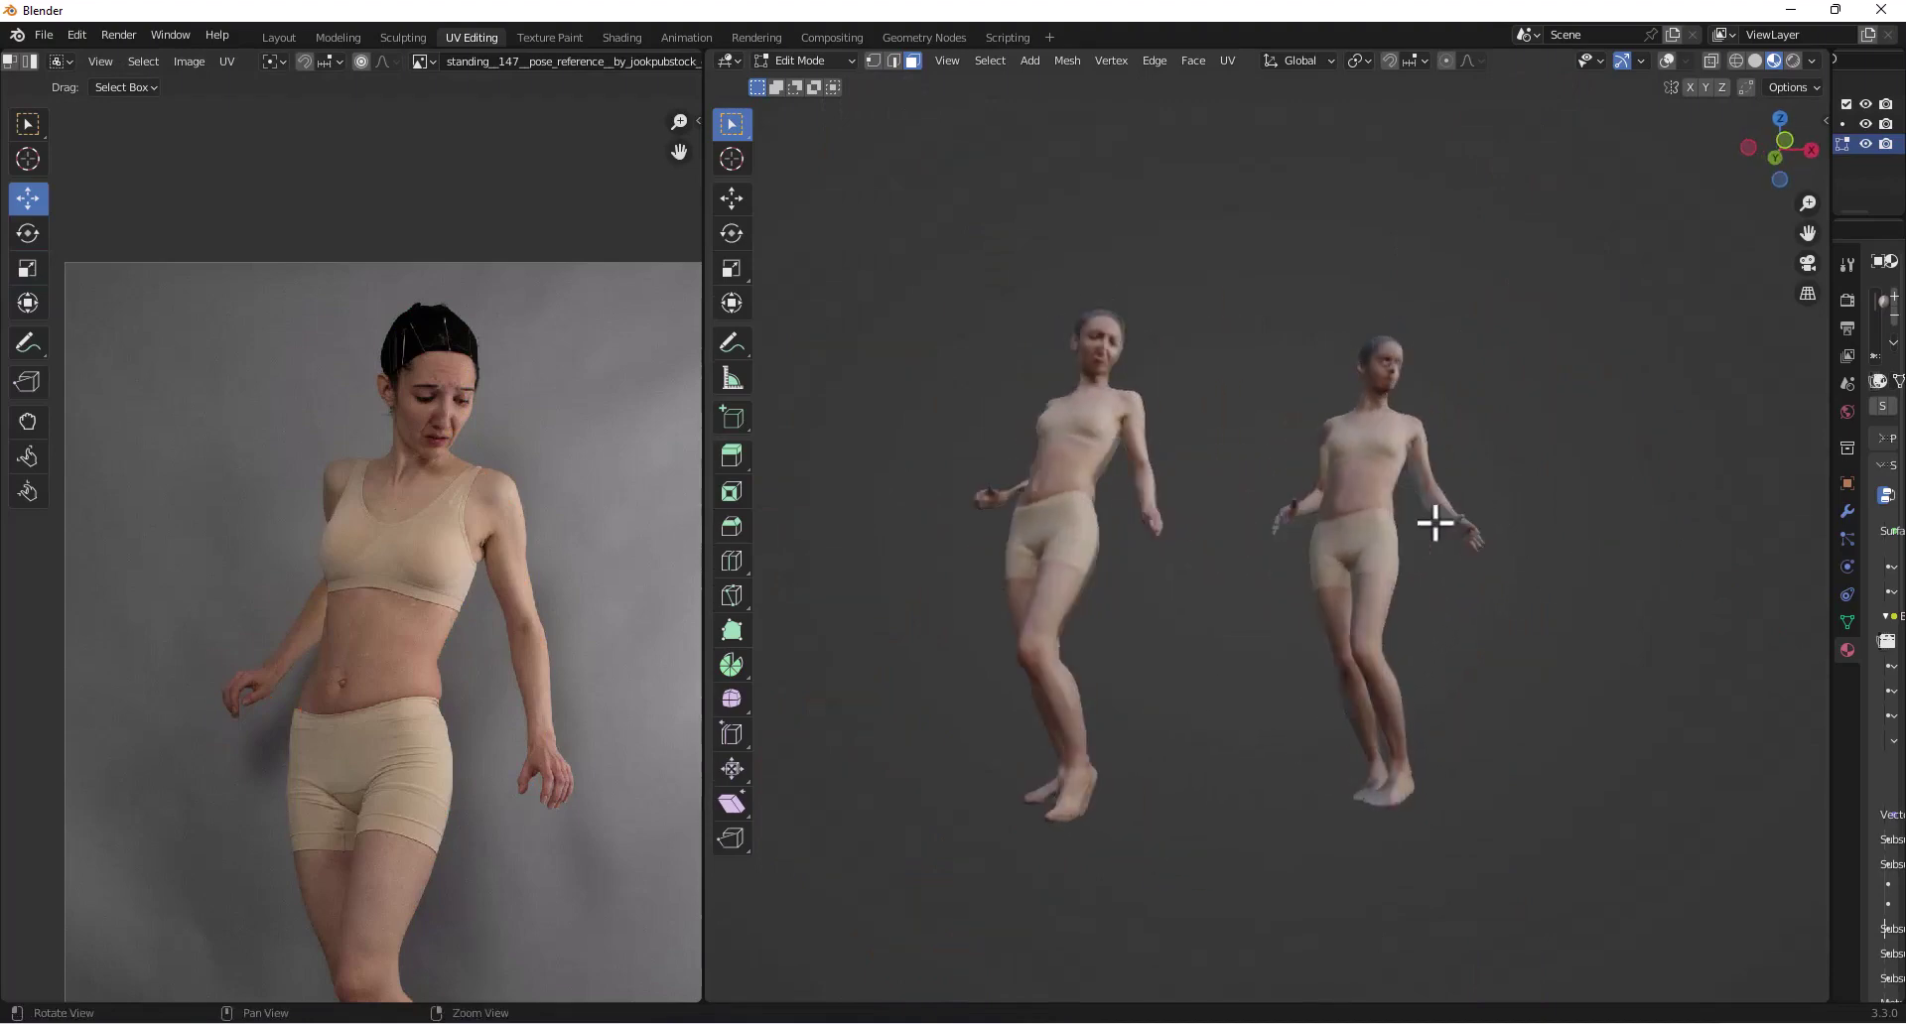
{"action": "scroll", "coordinate": [1379, 574], "scroll_direction": "down", "scroll_amount": 5}
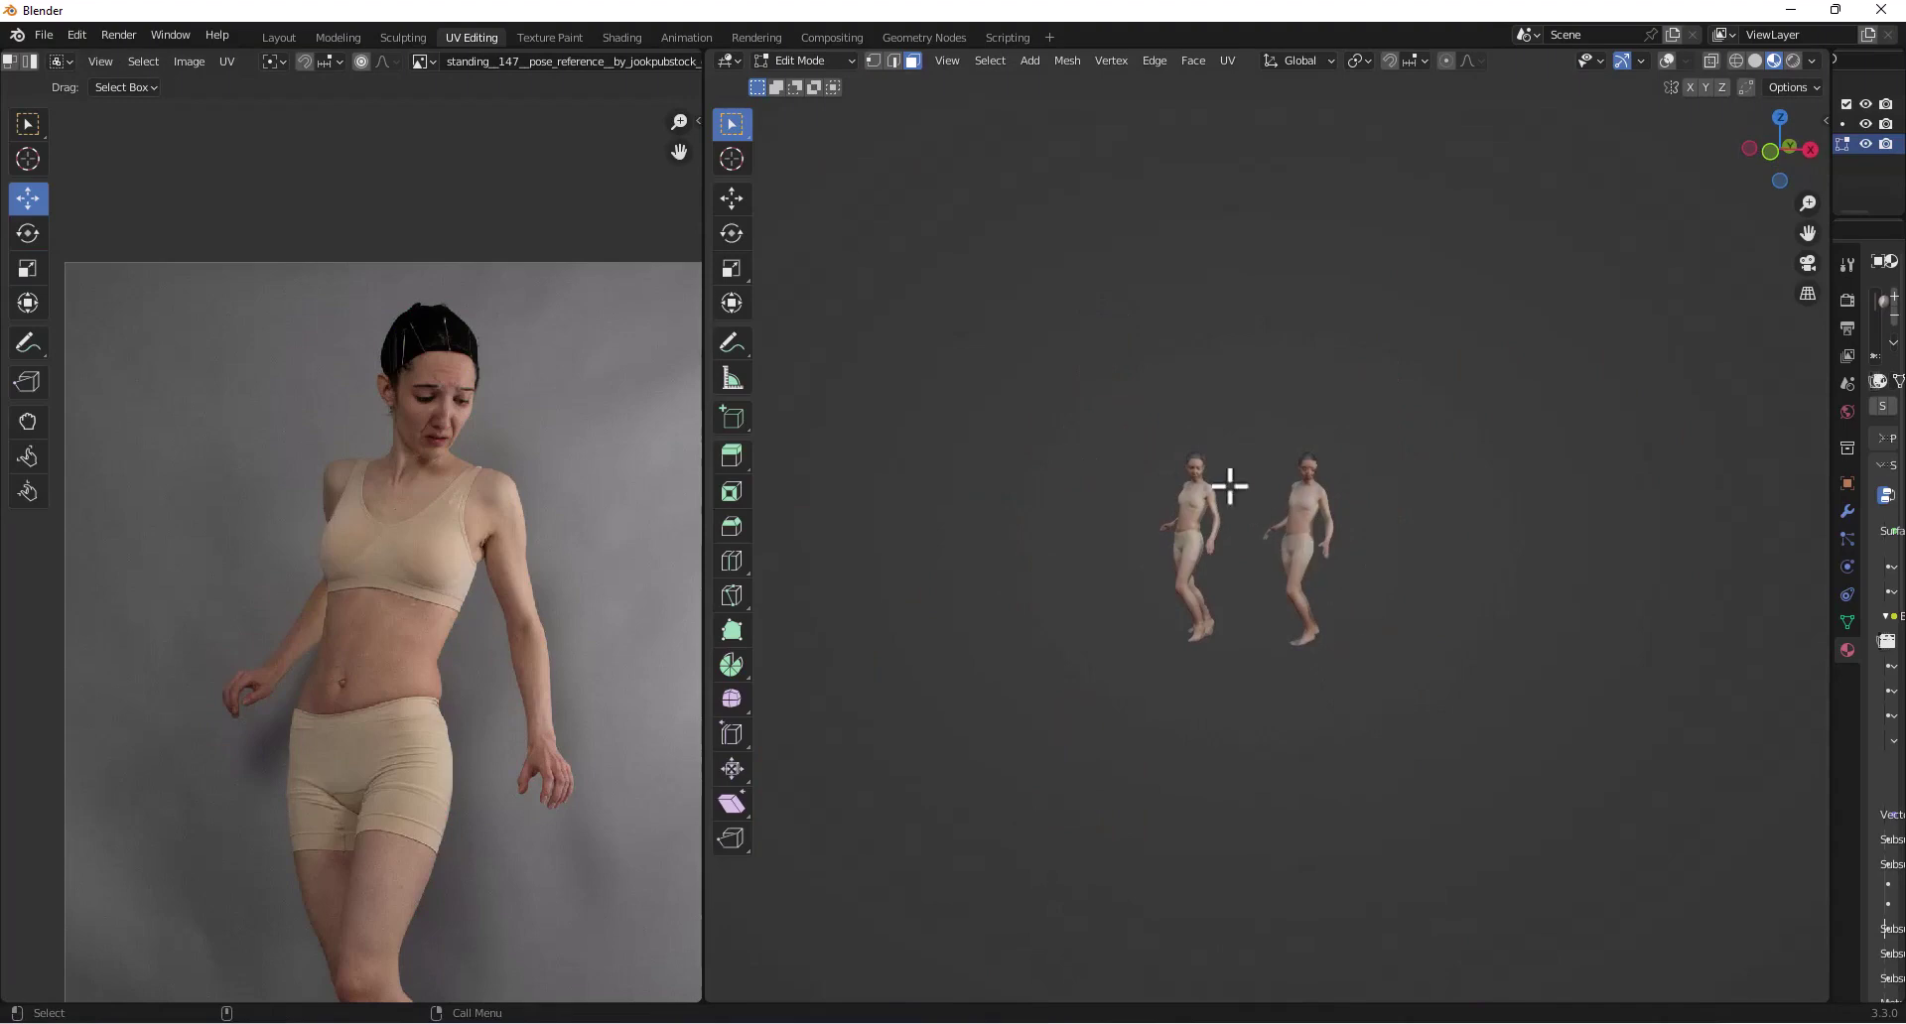
{"action": "left_click", "coordinate": [298, 35]}
{"action": "middle_click_drag", "start_coordinate": [1253, 313], "coordinate": [973, 518]}
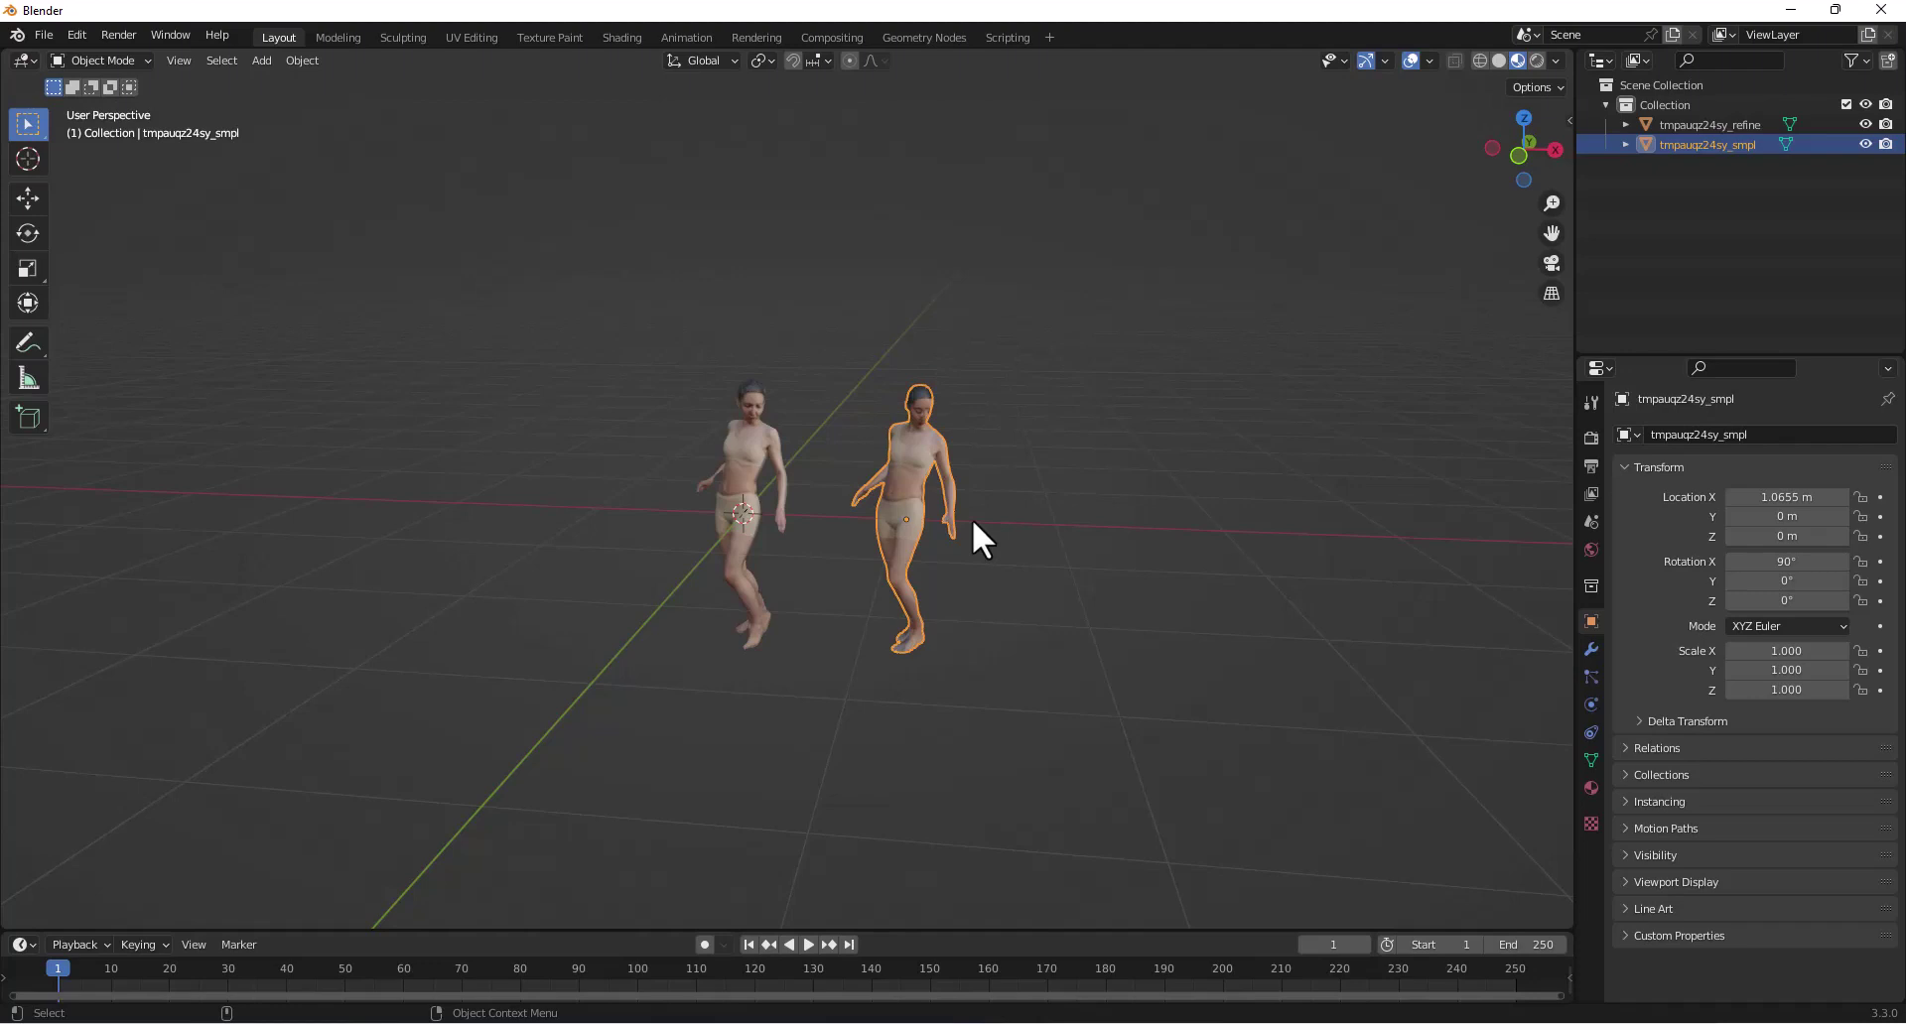
{"action": "scroll", "coordinate": [973, 520], "scroll_direction": "up", "scroll_amount": 3}
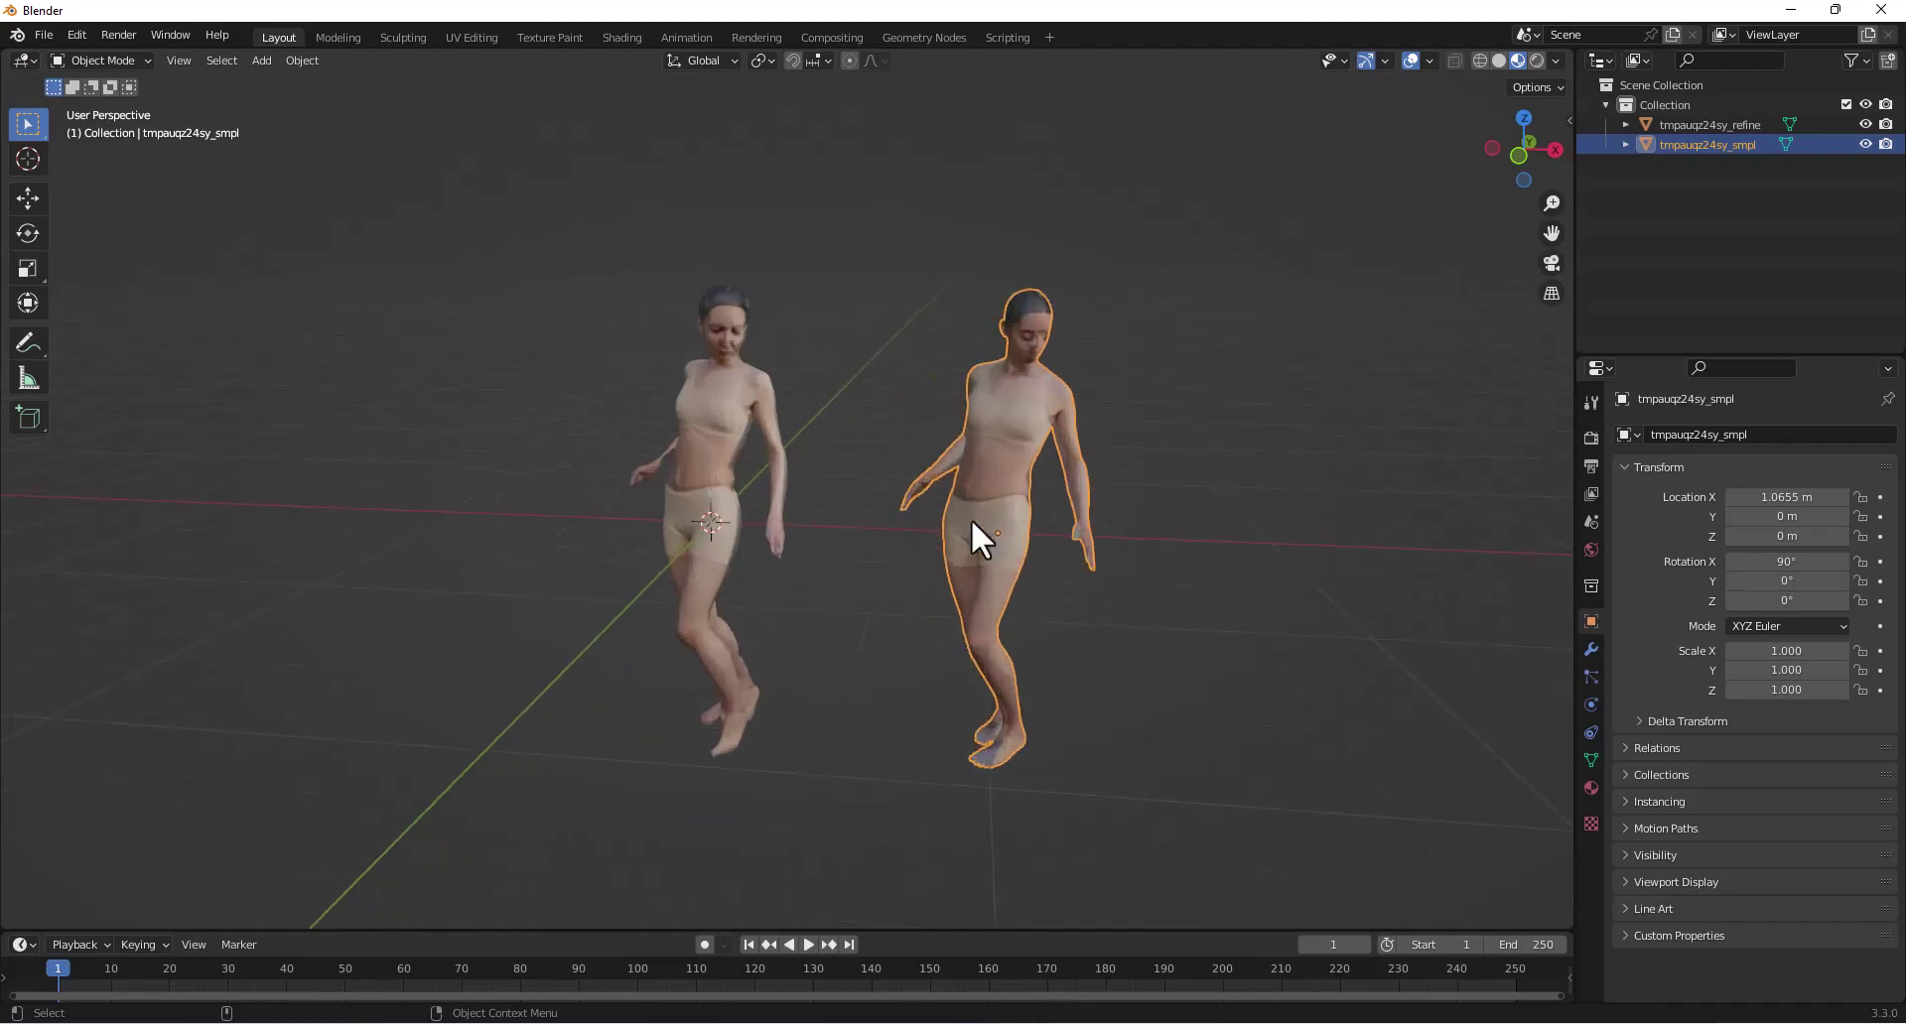
{"action": "left_click", "coordinate": [1157, 576]}
{"action": "middle_click_drag", "start_coordinate": [1081, 546], "coordinate": [986, 532]}
{"action": "left_click", "coordinate": [1017, 389]}
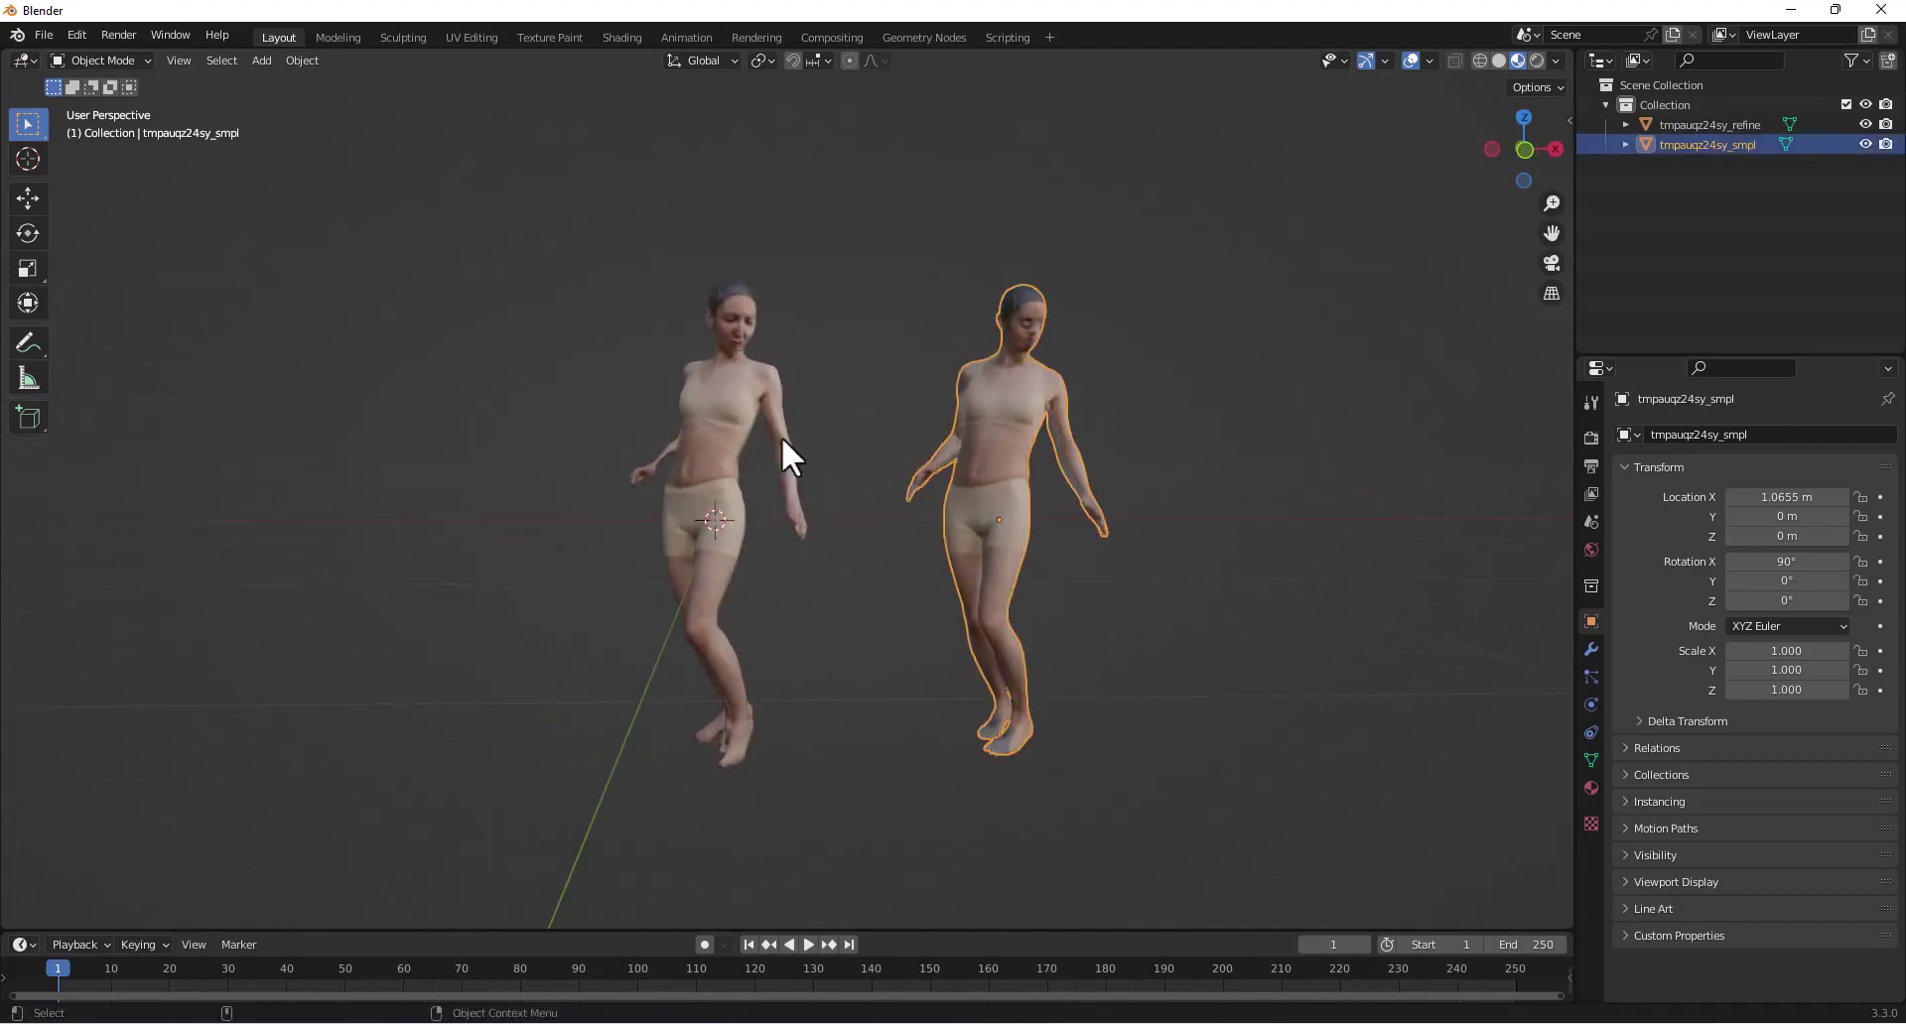
- Delete the clothed figure tmpauqz24sy_refine, keeping only the SMPL body
{"action": "left_click", "coordinate": [726, 419]}
{"action": "middle_click_drag", "start_coordinate": [925, 531], "coordinate": [830, 456]}
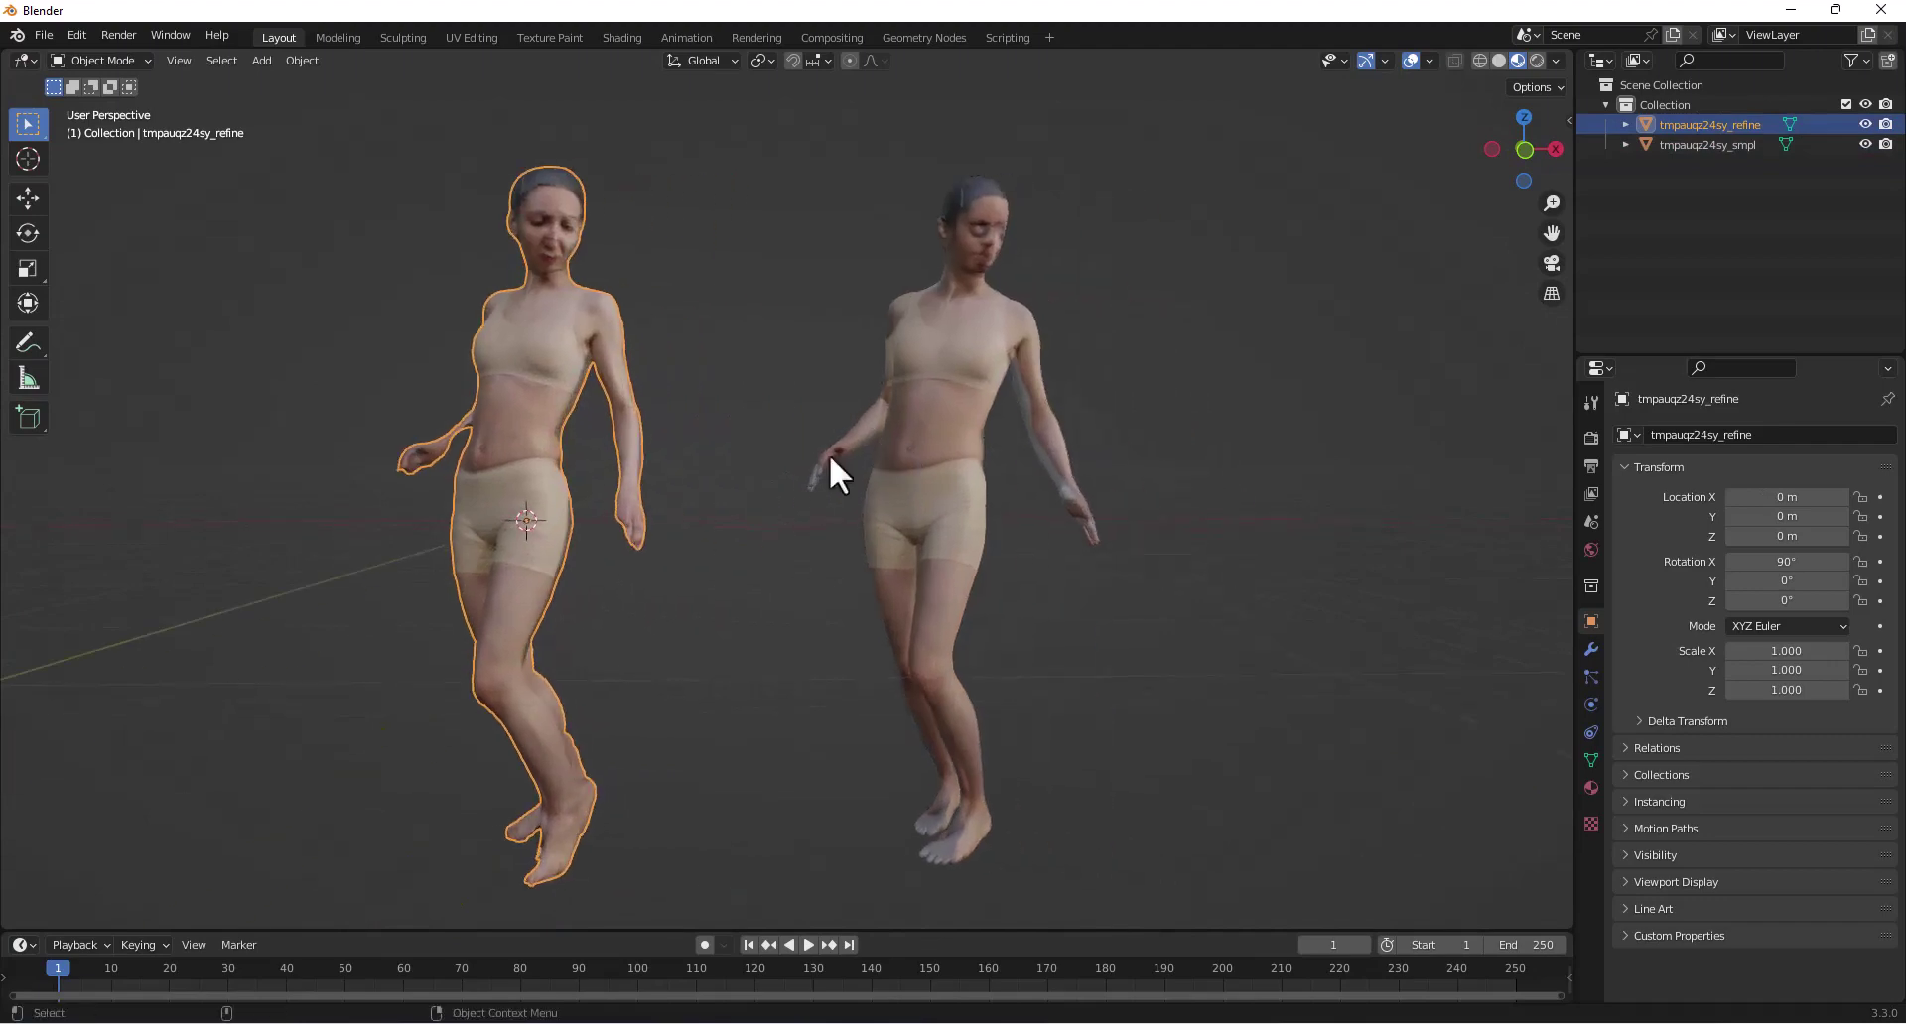
{"action": "key", "text": "Delete"}
{"action": "middle_click_drag", "start_coordinate": [979, 496], "coordinate": [907, 454]}
{"action": "scroll", "coordinate": [907, 455], "scroll_direction": "down", "scroll_amount": 3}
- In front view, move the SMPL body along X to the world origin, at about -0.01 m
{"action": "left_click", "coordinate": [1529, 161]}
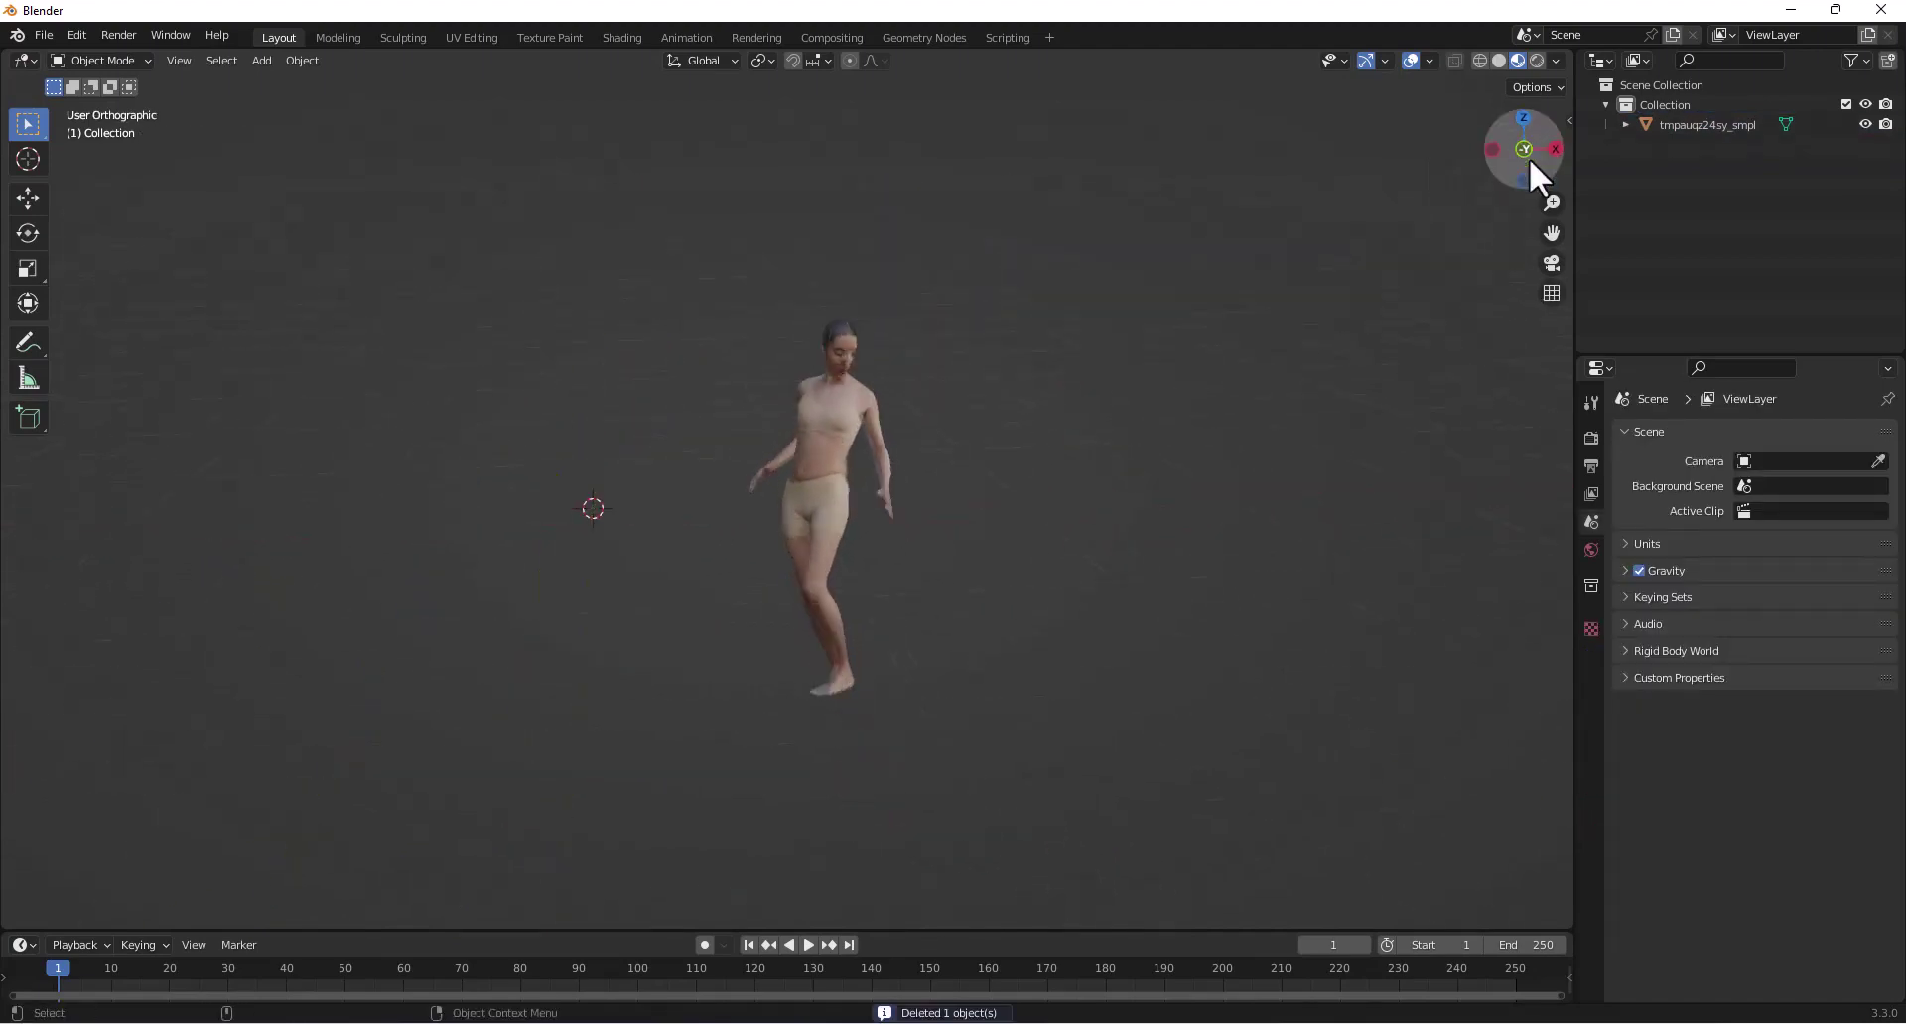
{"action": "key", "text": "shift+space"}
{"action": "key", "text": "g"}
{"action": "left_click", "coordinate": [824, 534]}
{"action": "left_click_drag", "start_coordinate": [824, 534], "coordinate": [630, 559]}
{"action": "middle_click_drag", "start_coordinate": [658, 577], "coordinate": [854, 511]}
{"action": "left_click", "coordinate": [1521, 165]}
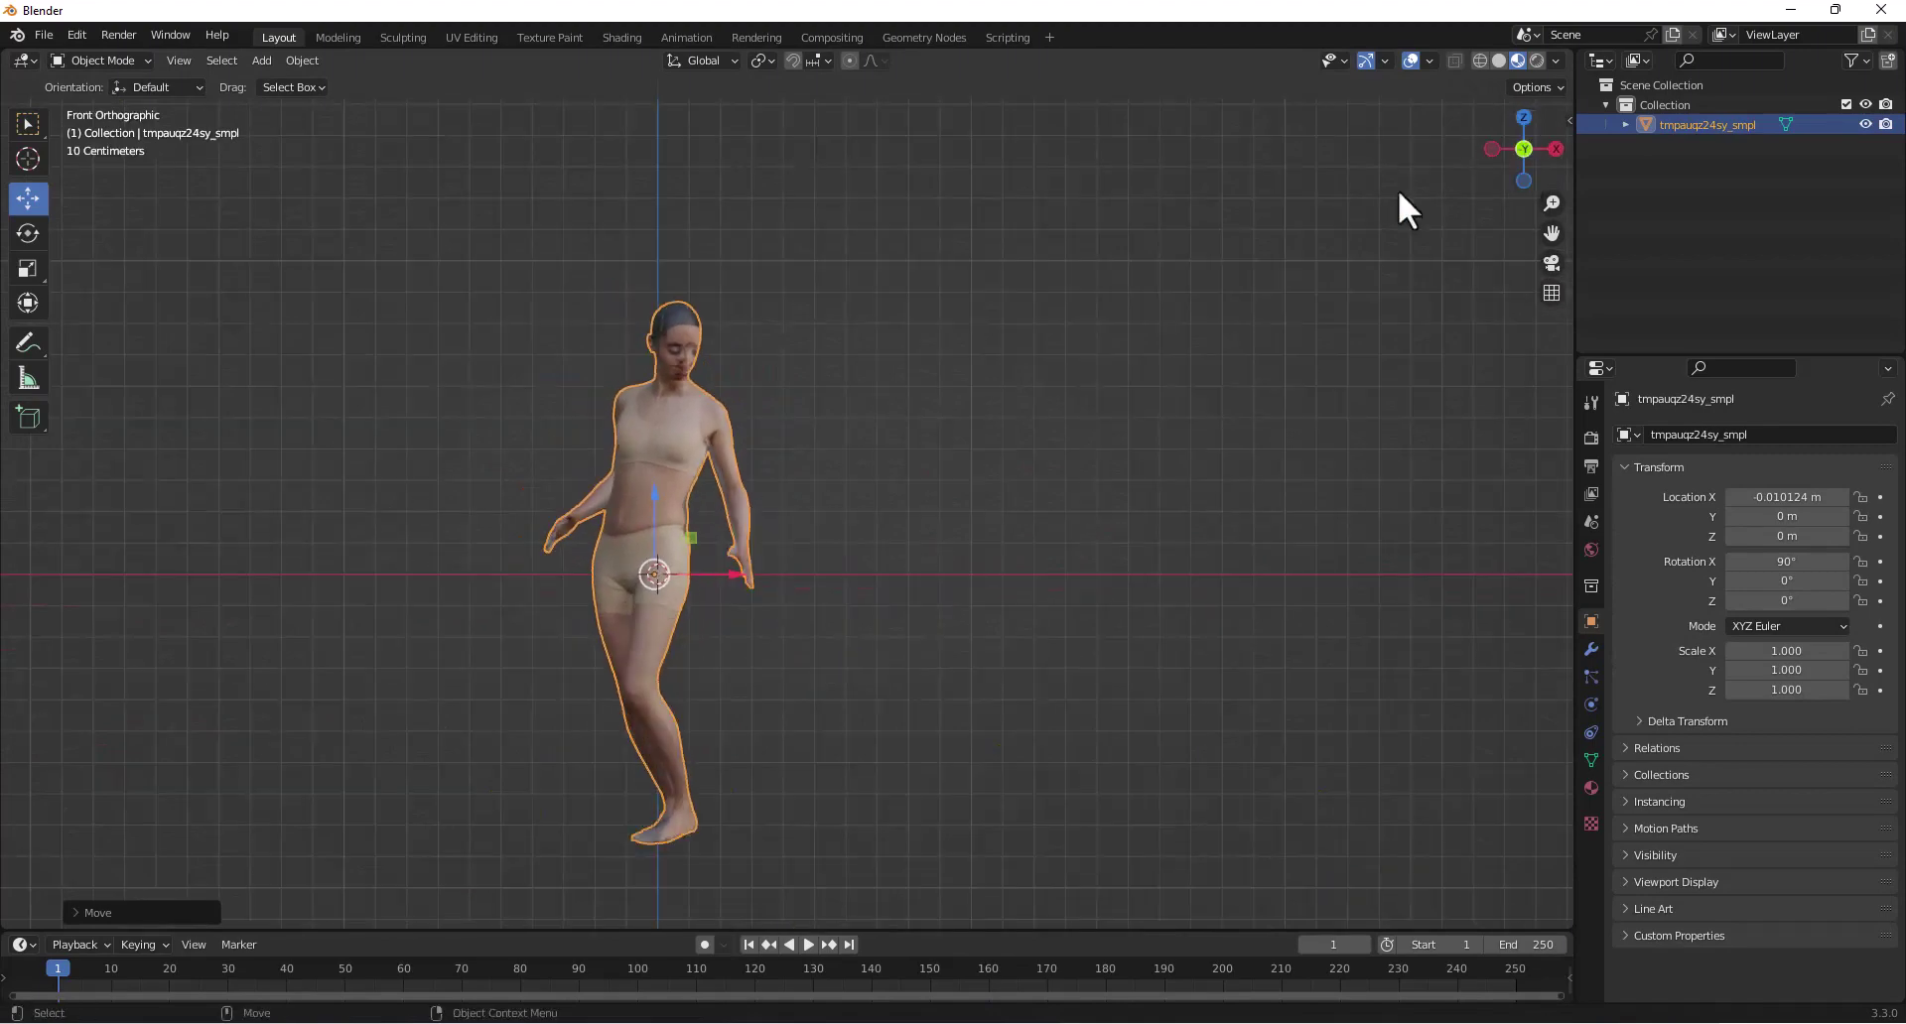
- Add an armature at the origin and scale it down to about 0.617
{"action": "left_click", "coordinate": [261, 61]}
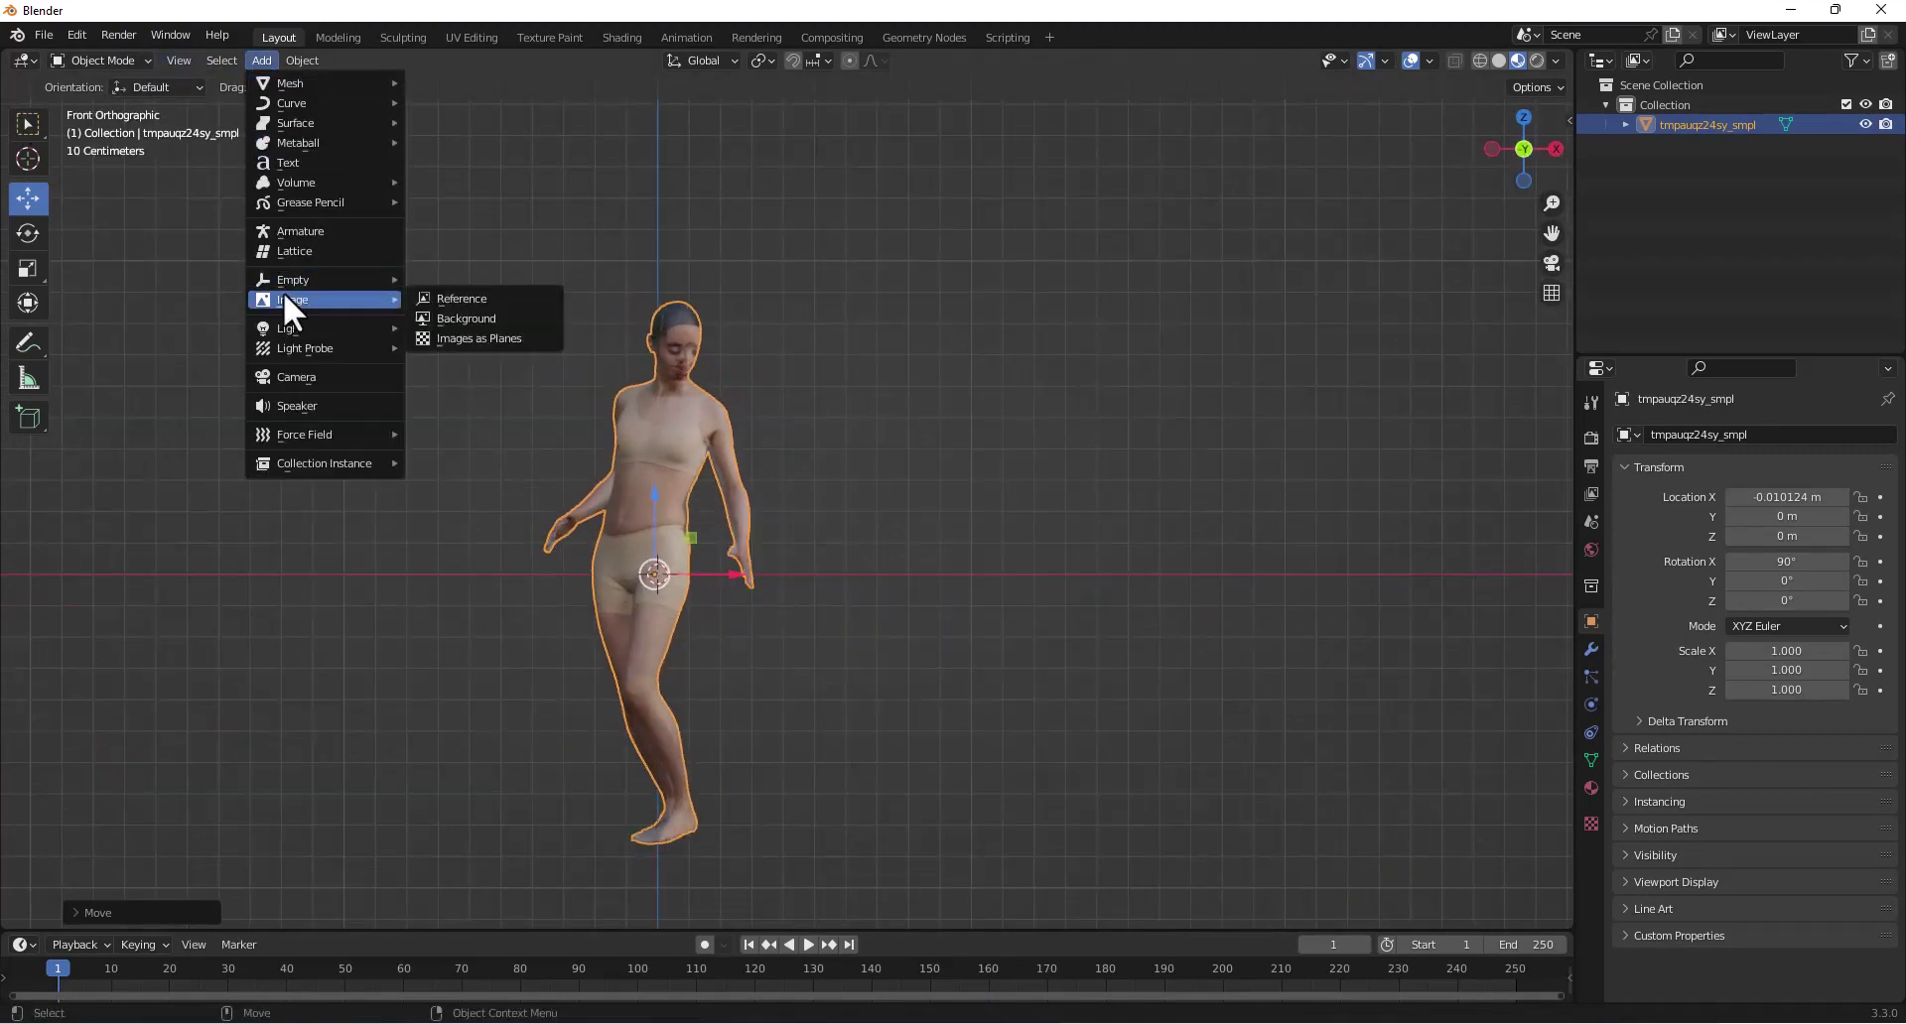
{"action": "left_click", "coordinate": [330, 230]}
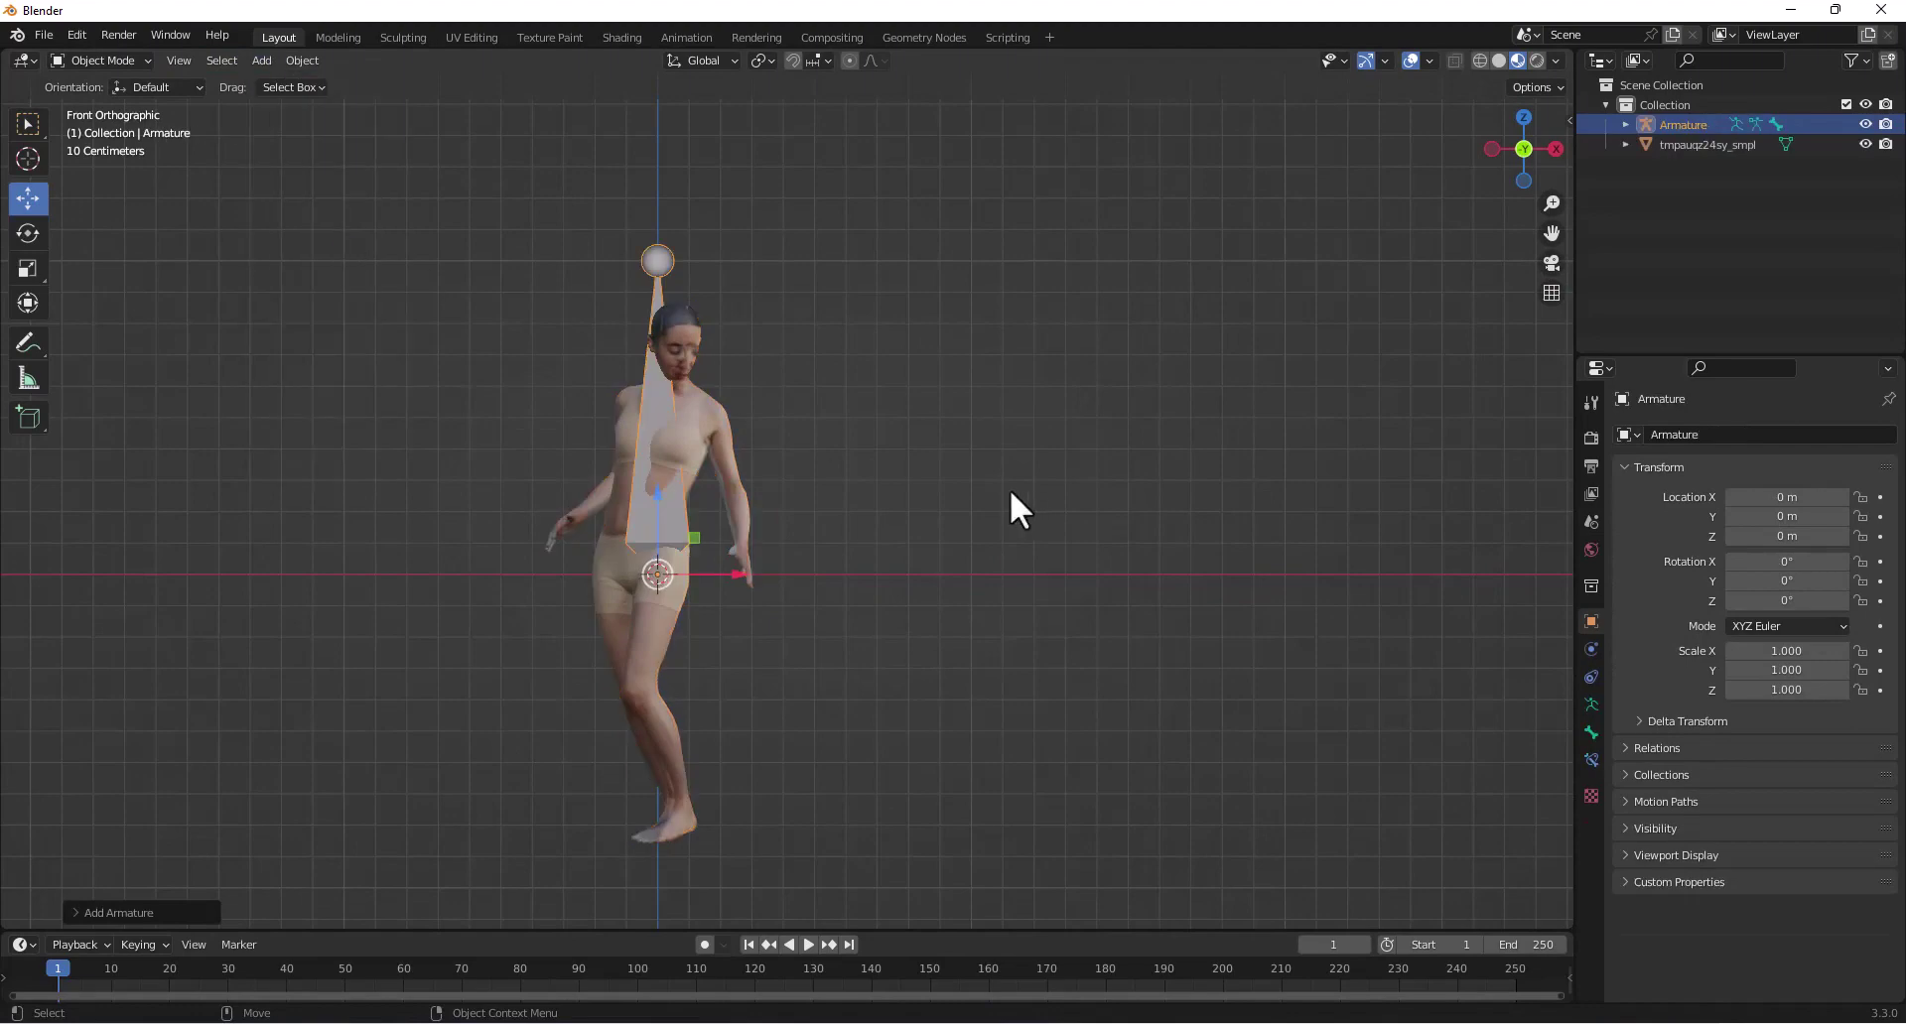
{"action": "key", "text": "s"}
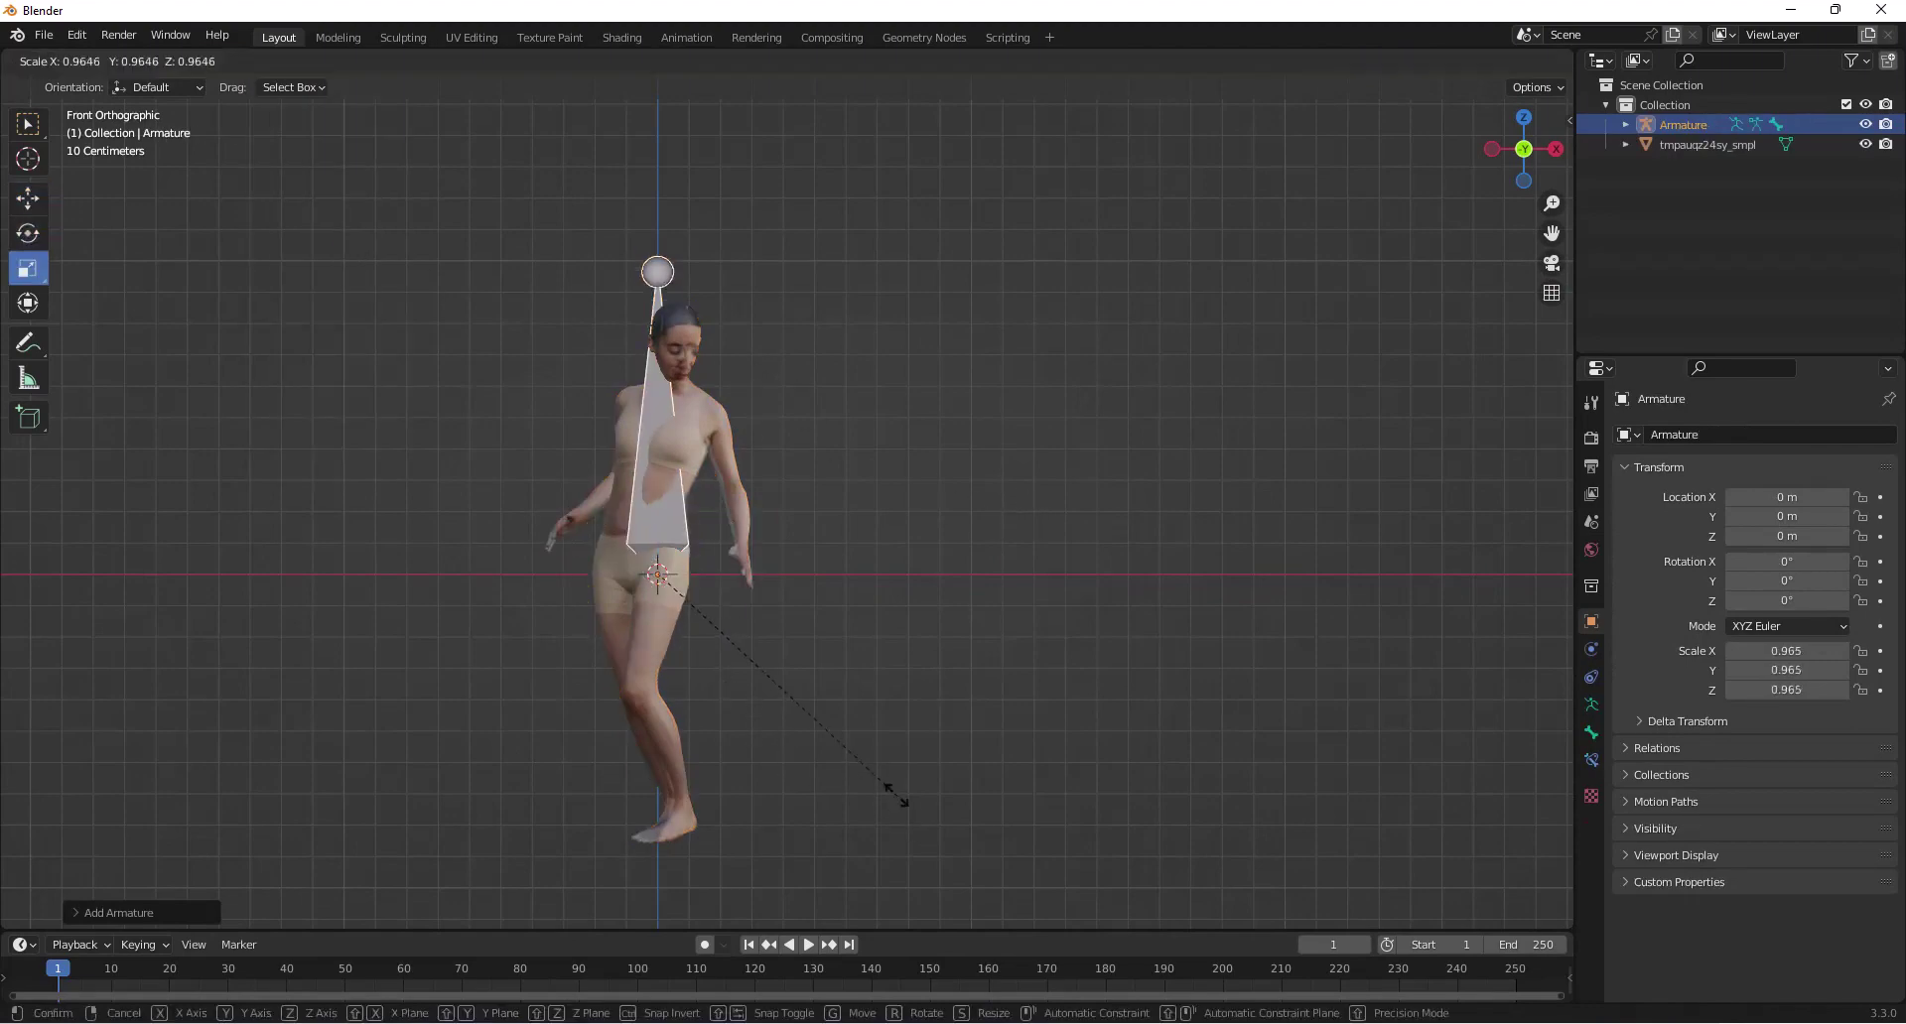
{"action": "left_click", "coordinate": [821, 689]}
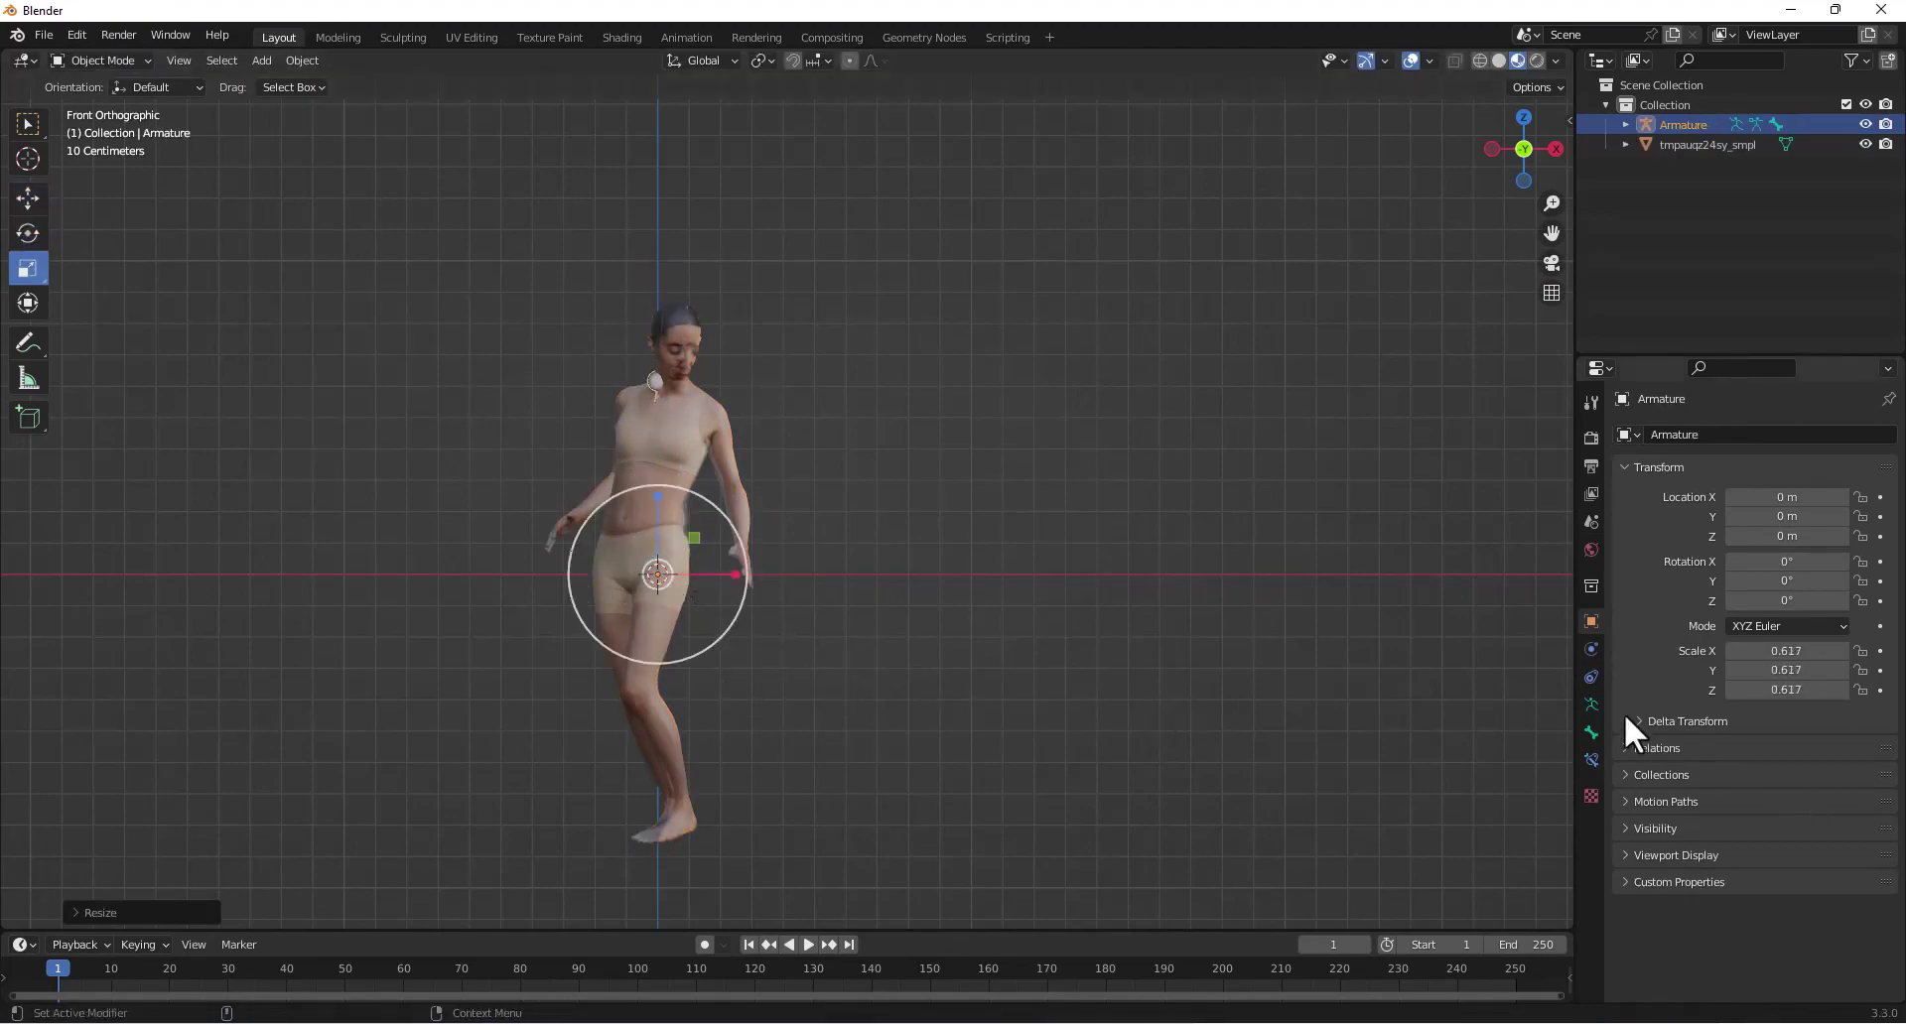
{"action": "left_click", "coordinate": [1591, 732]}
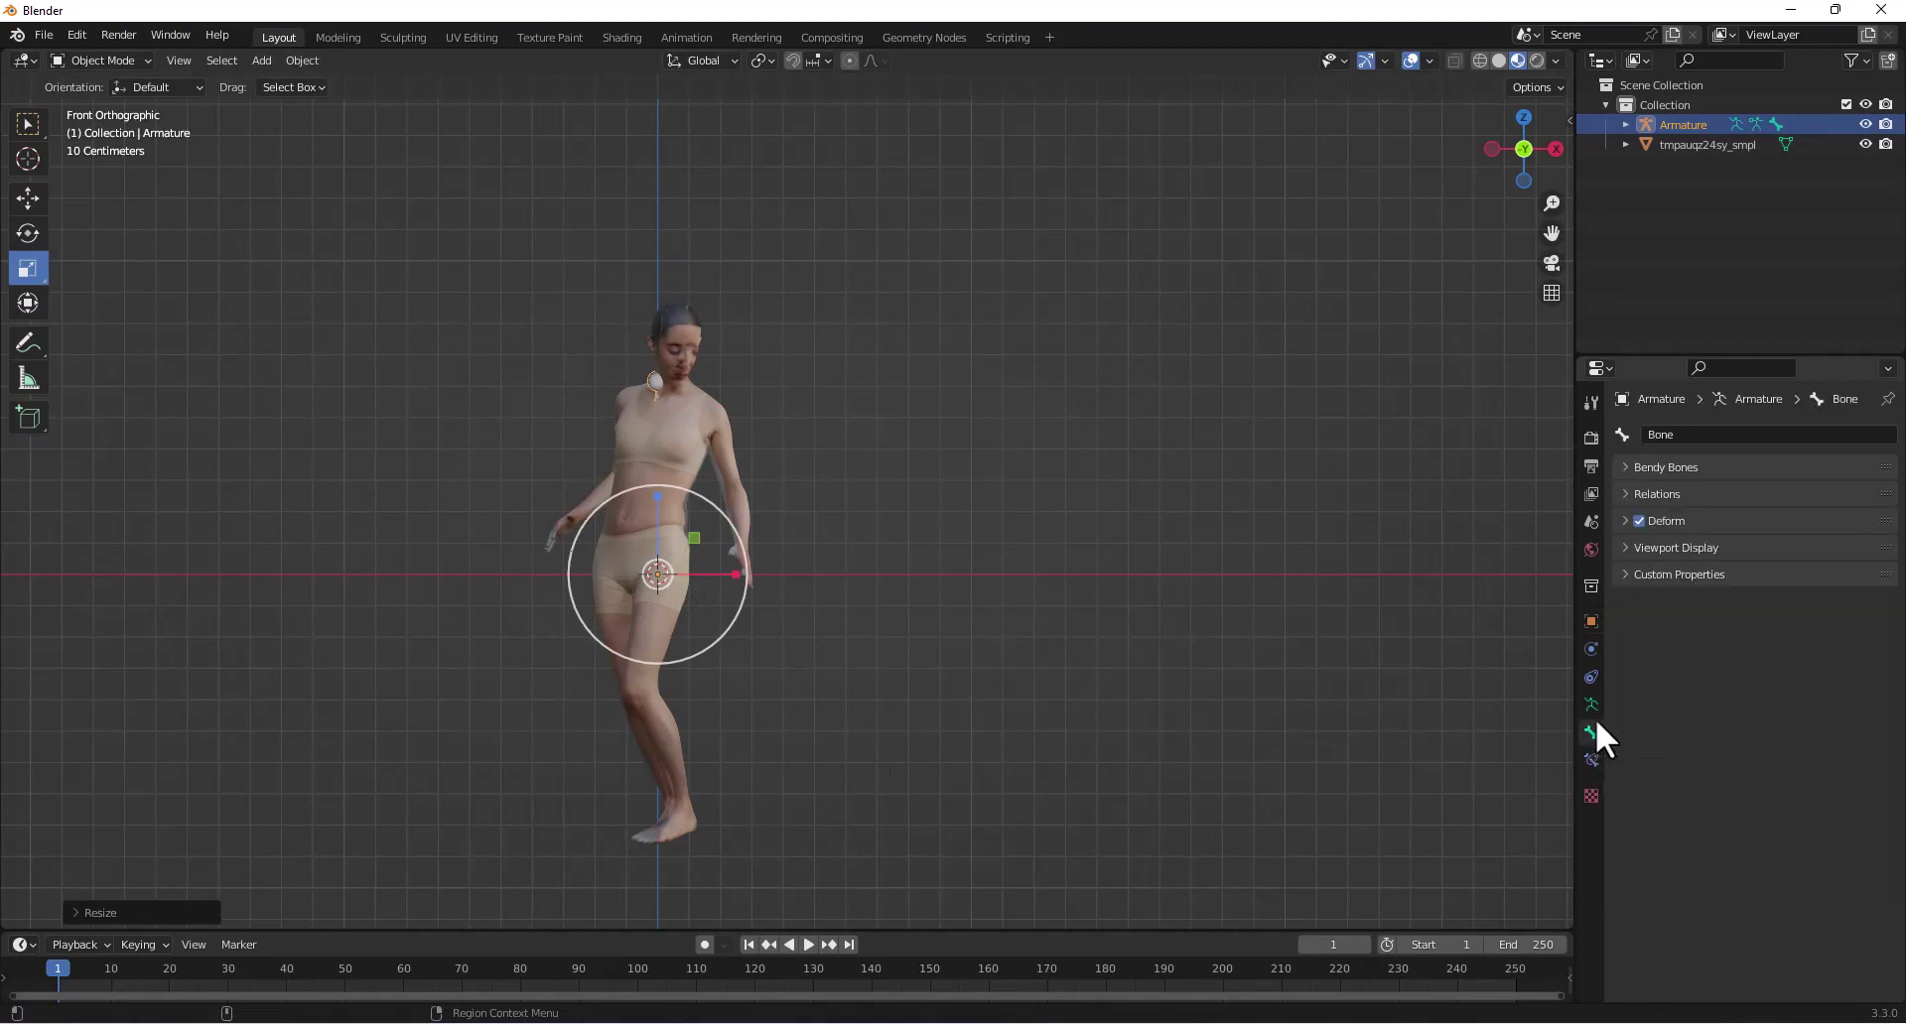
{"action": "left_click", "coordinate": [1668, 548]}
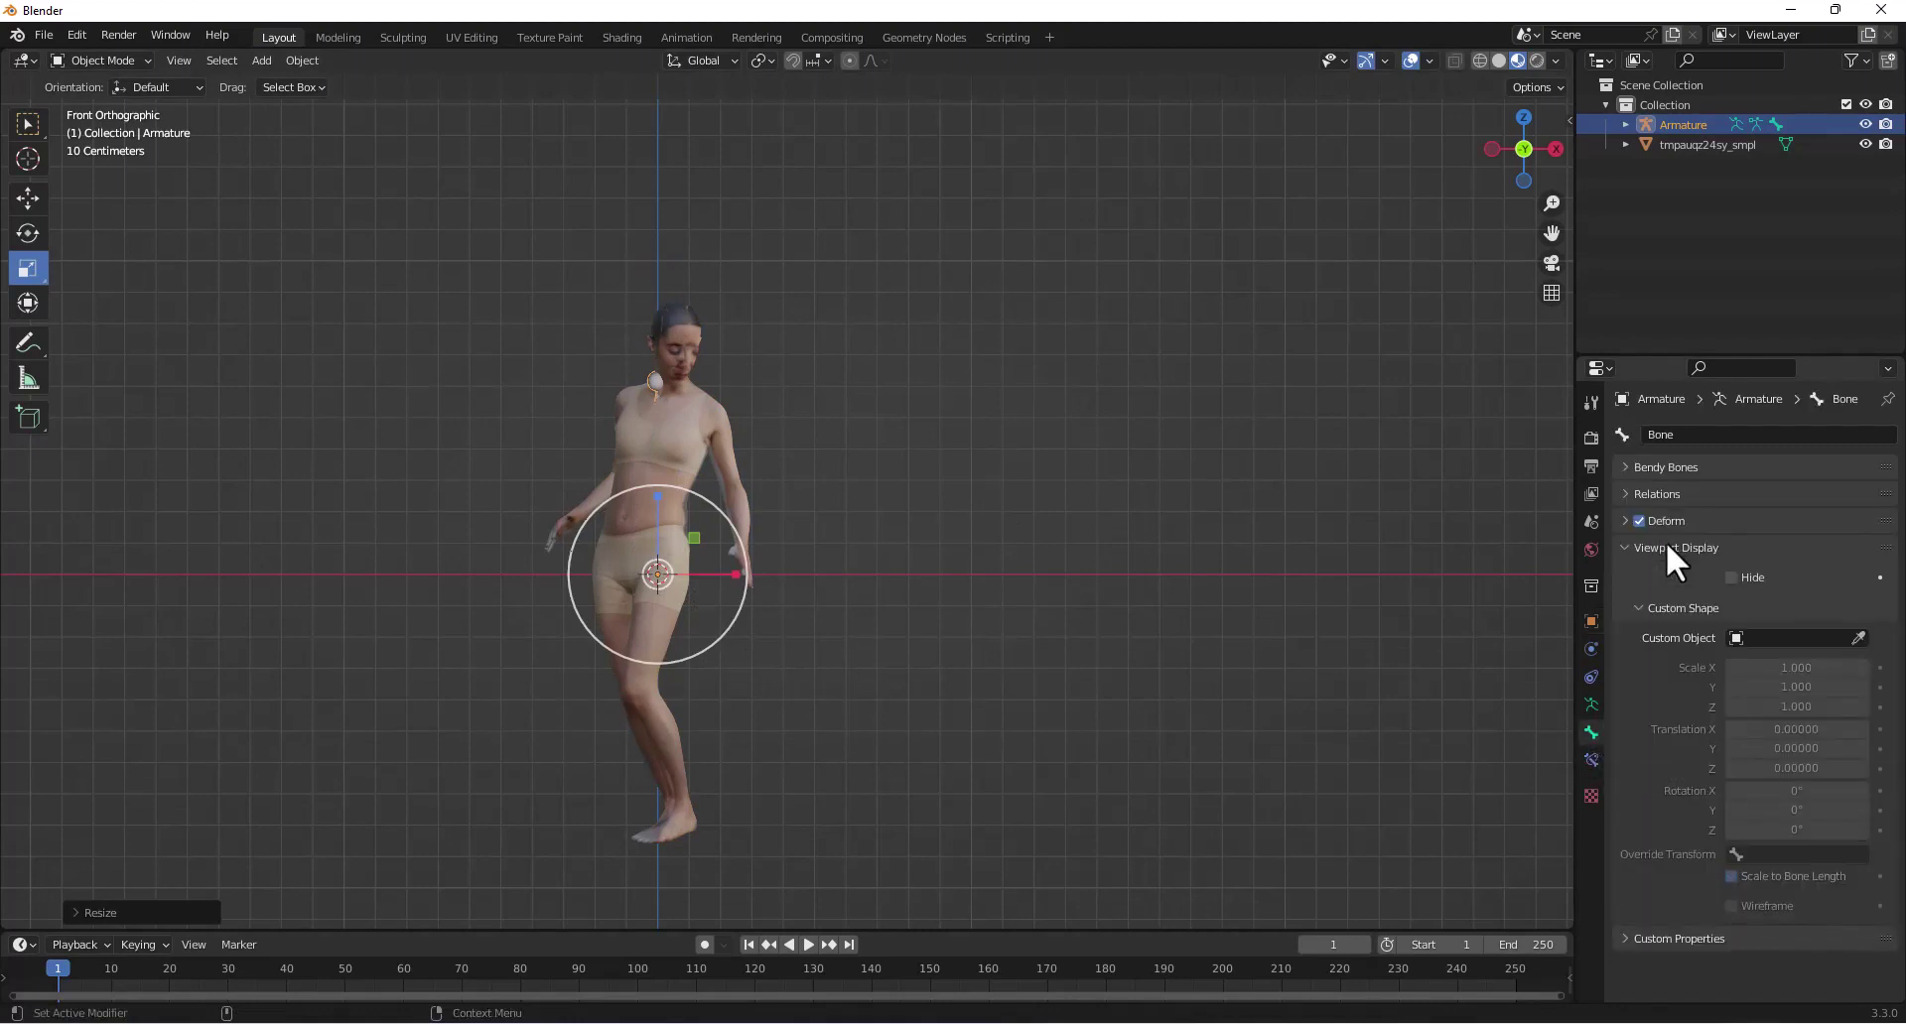
{"action": "left_click", "coordinate": [1667, 546]}
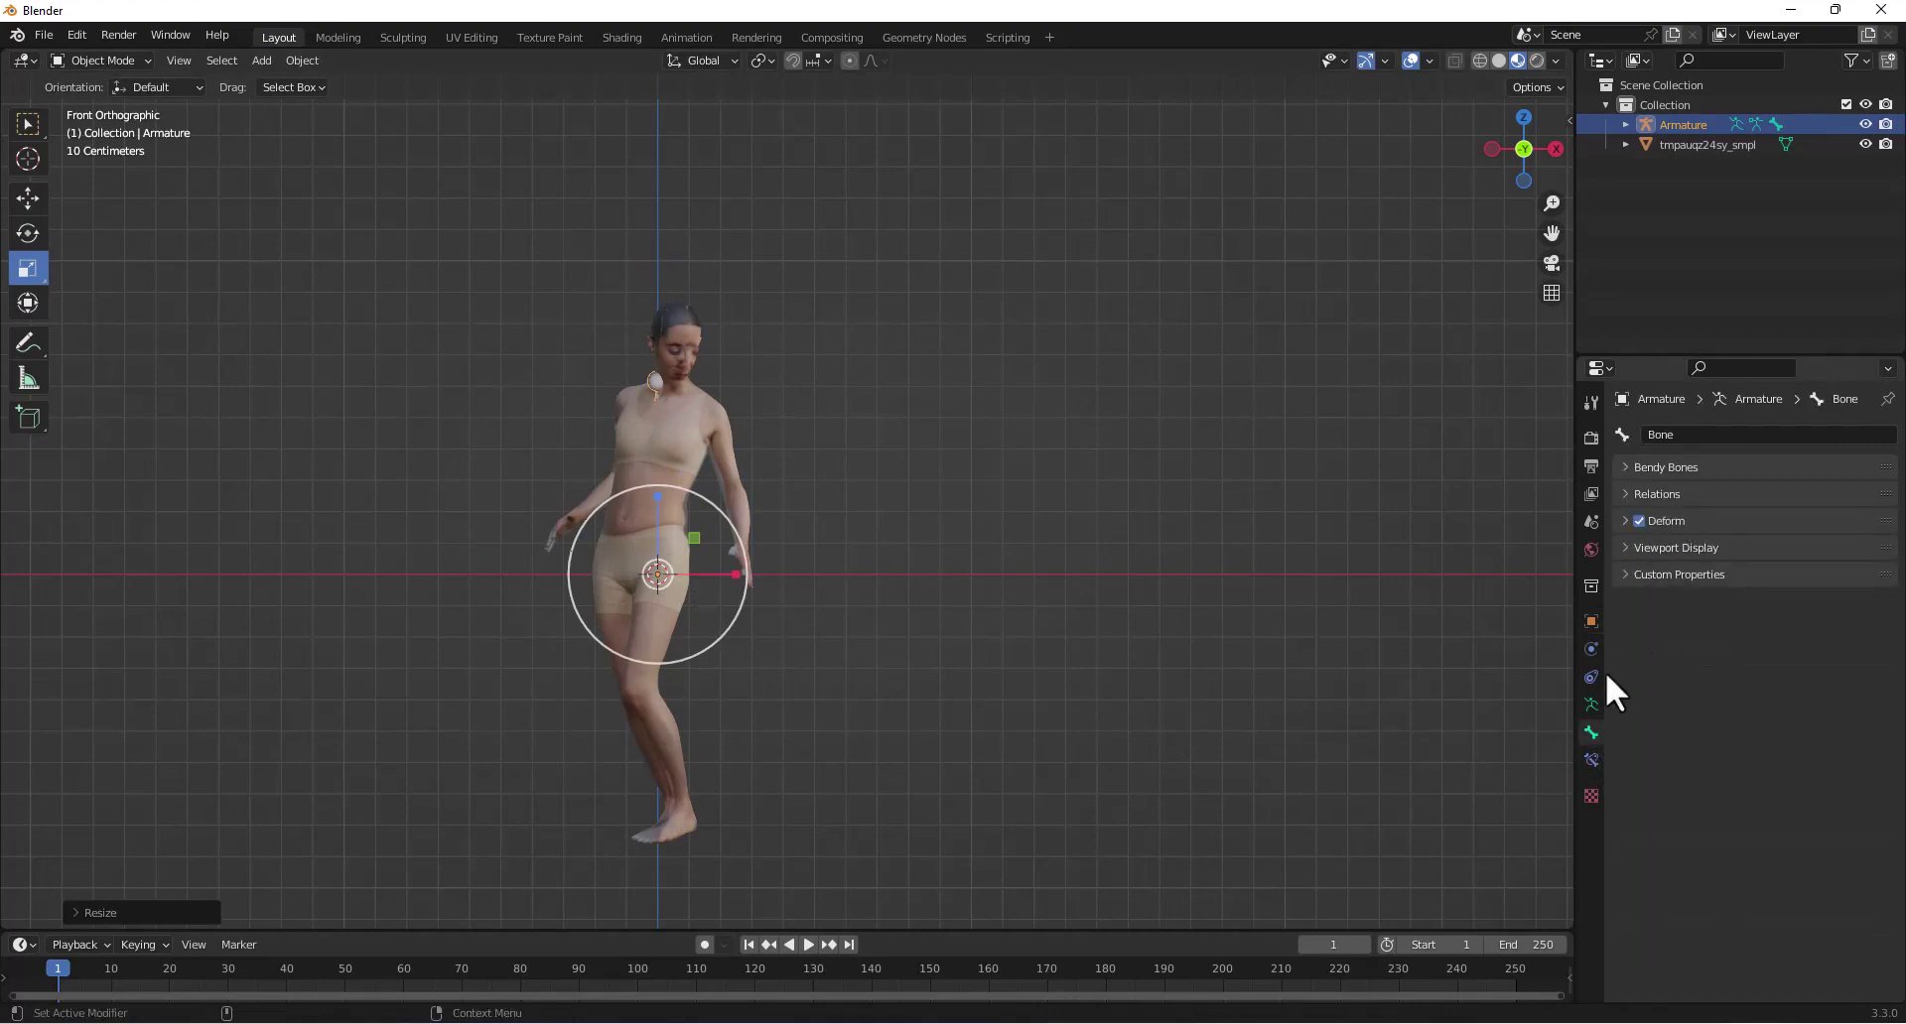
- Turn on the armature's In Front viewport display so its bone draws over the body
{"action": "left_click", "coordinate": [1591, 705]}
{"action": "left_click", "coordinate": [1660, 722]}
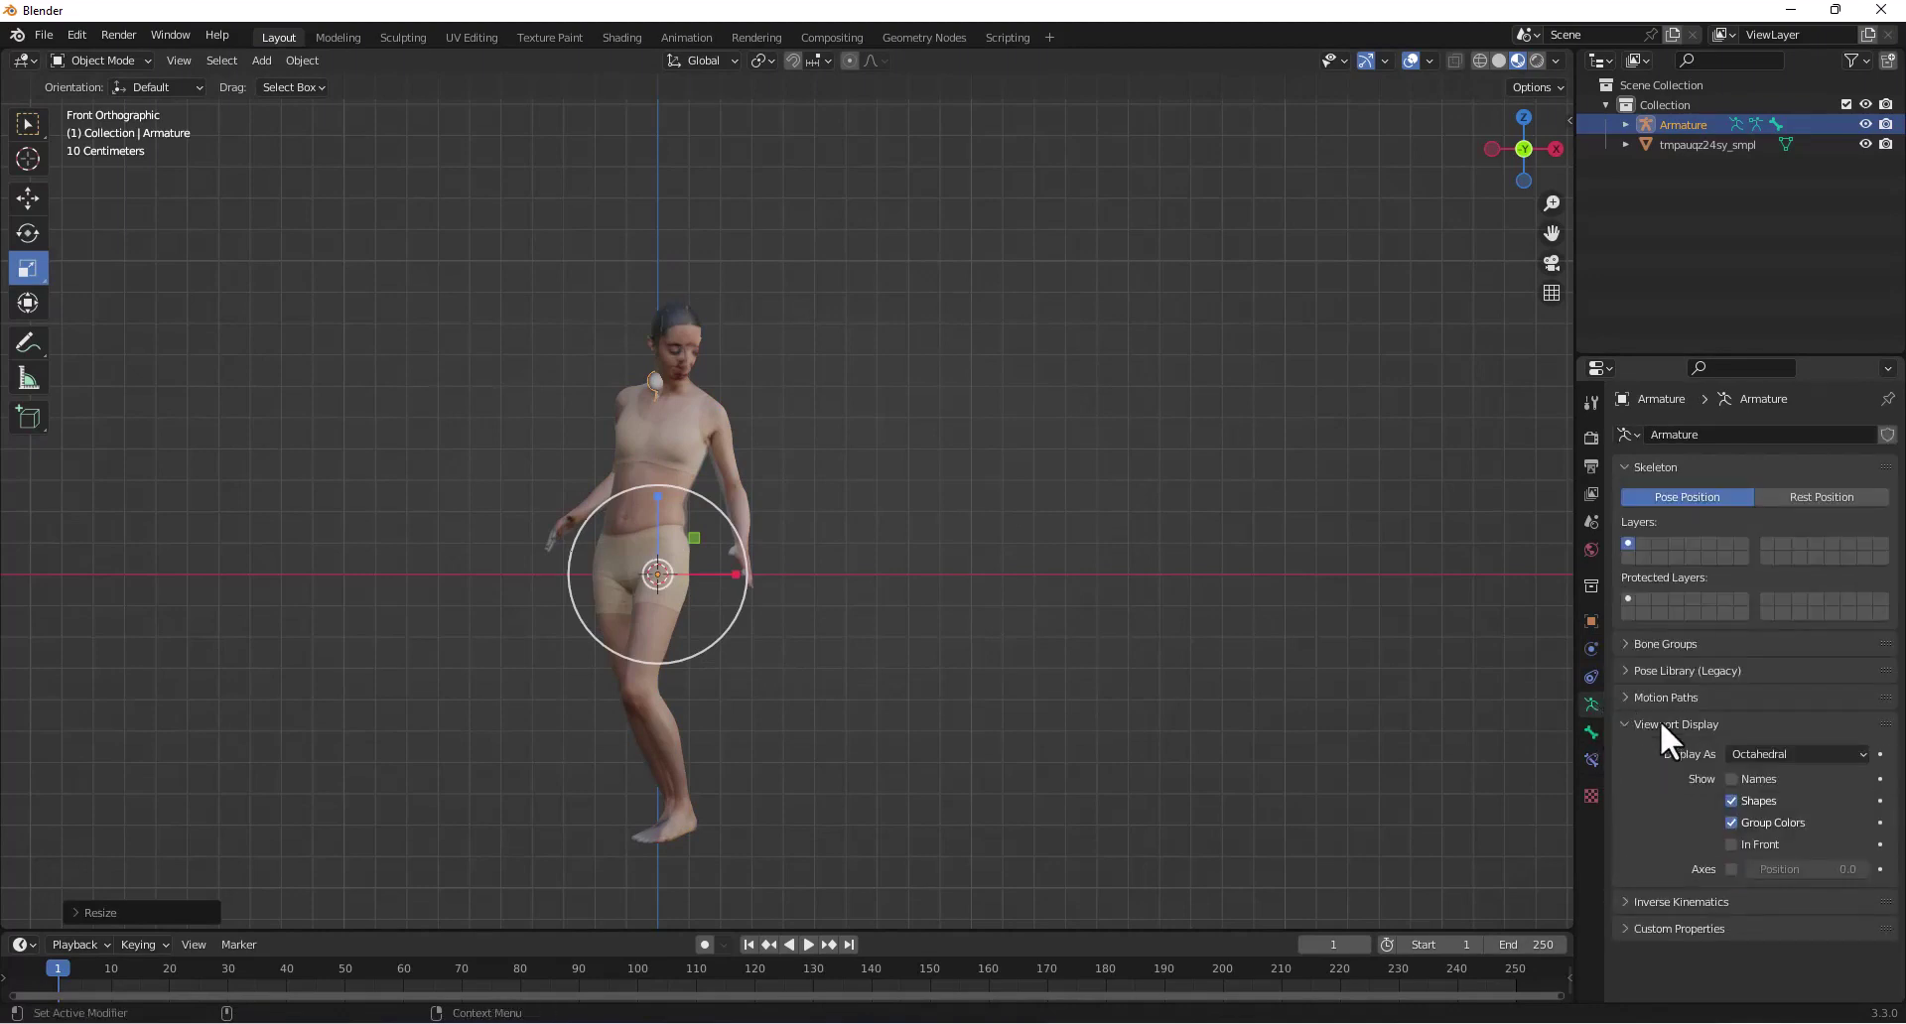
{"action": "left_click", "coordinate": [1732, 845]}
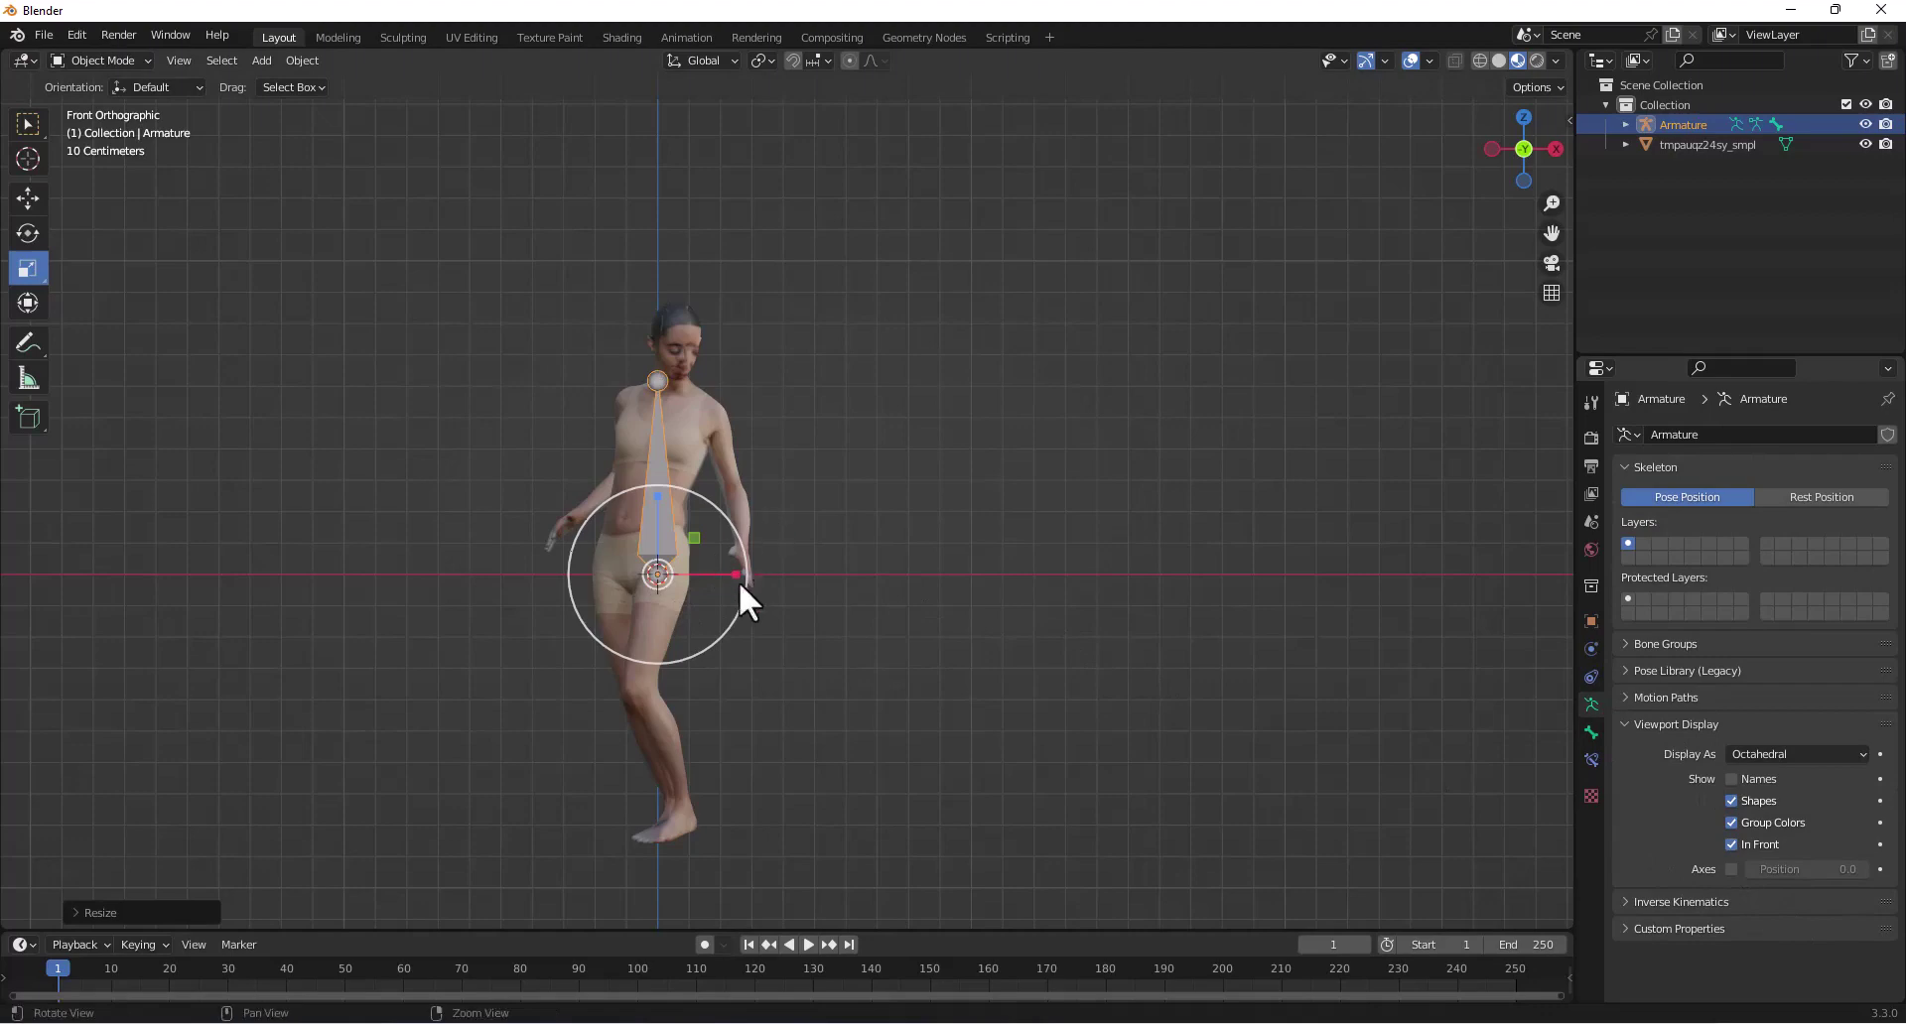
- Move the armature along X so its base sits over the middle of the body's hips
{"action": "scroll", "coordinate": [733, 586], "scroll_direction": "up", "scroll_amount": 2}
{"action": "middle_click_drag", "start_coordinate": [699, 600], "coordinate": [938, 498], "text": "alt"}
{"action": "middle_click_drag", "start_coordinate": [1052, 737], "coordinate": [1002, 662]}
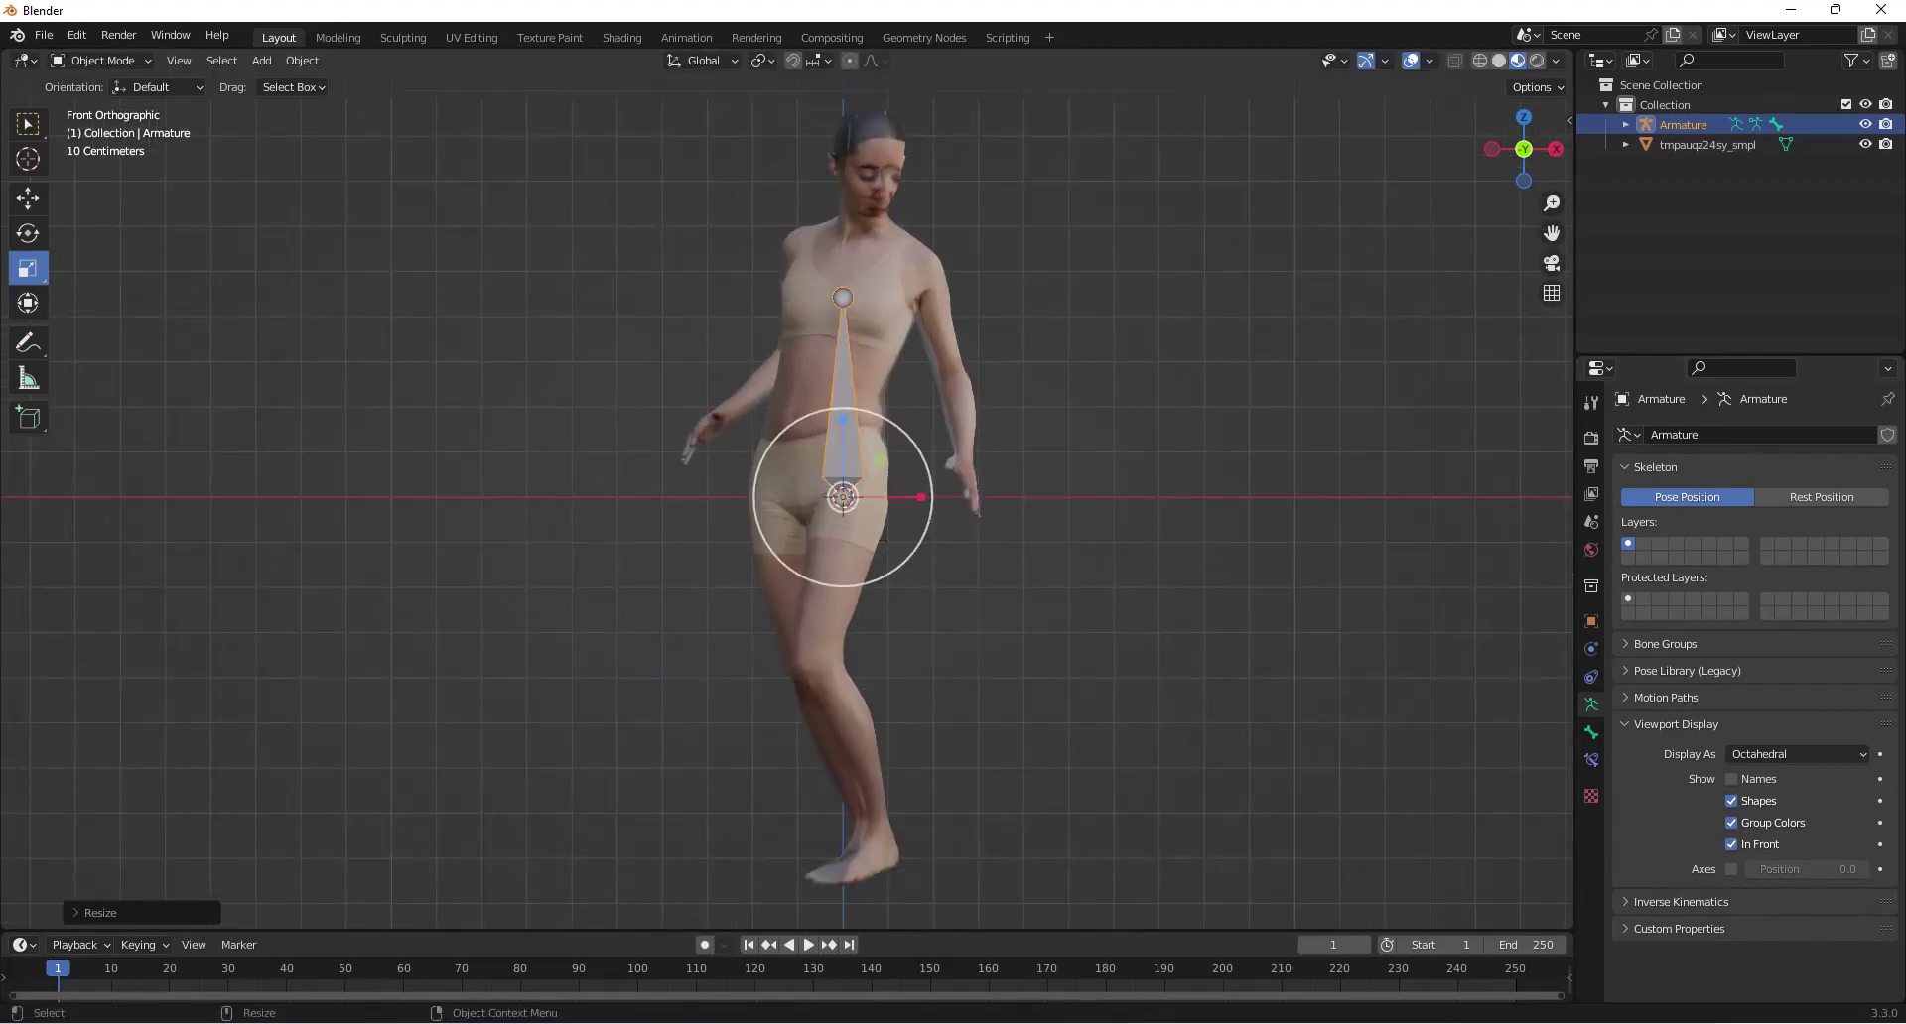
{"action": "key", "text": "shift+space"}
{"action": "key", "text": "g"}
{"action": "left_click_drag", "start_coordinate": [901, 500], "coordinate": [873, 518]}
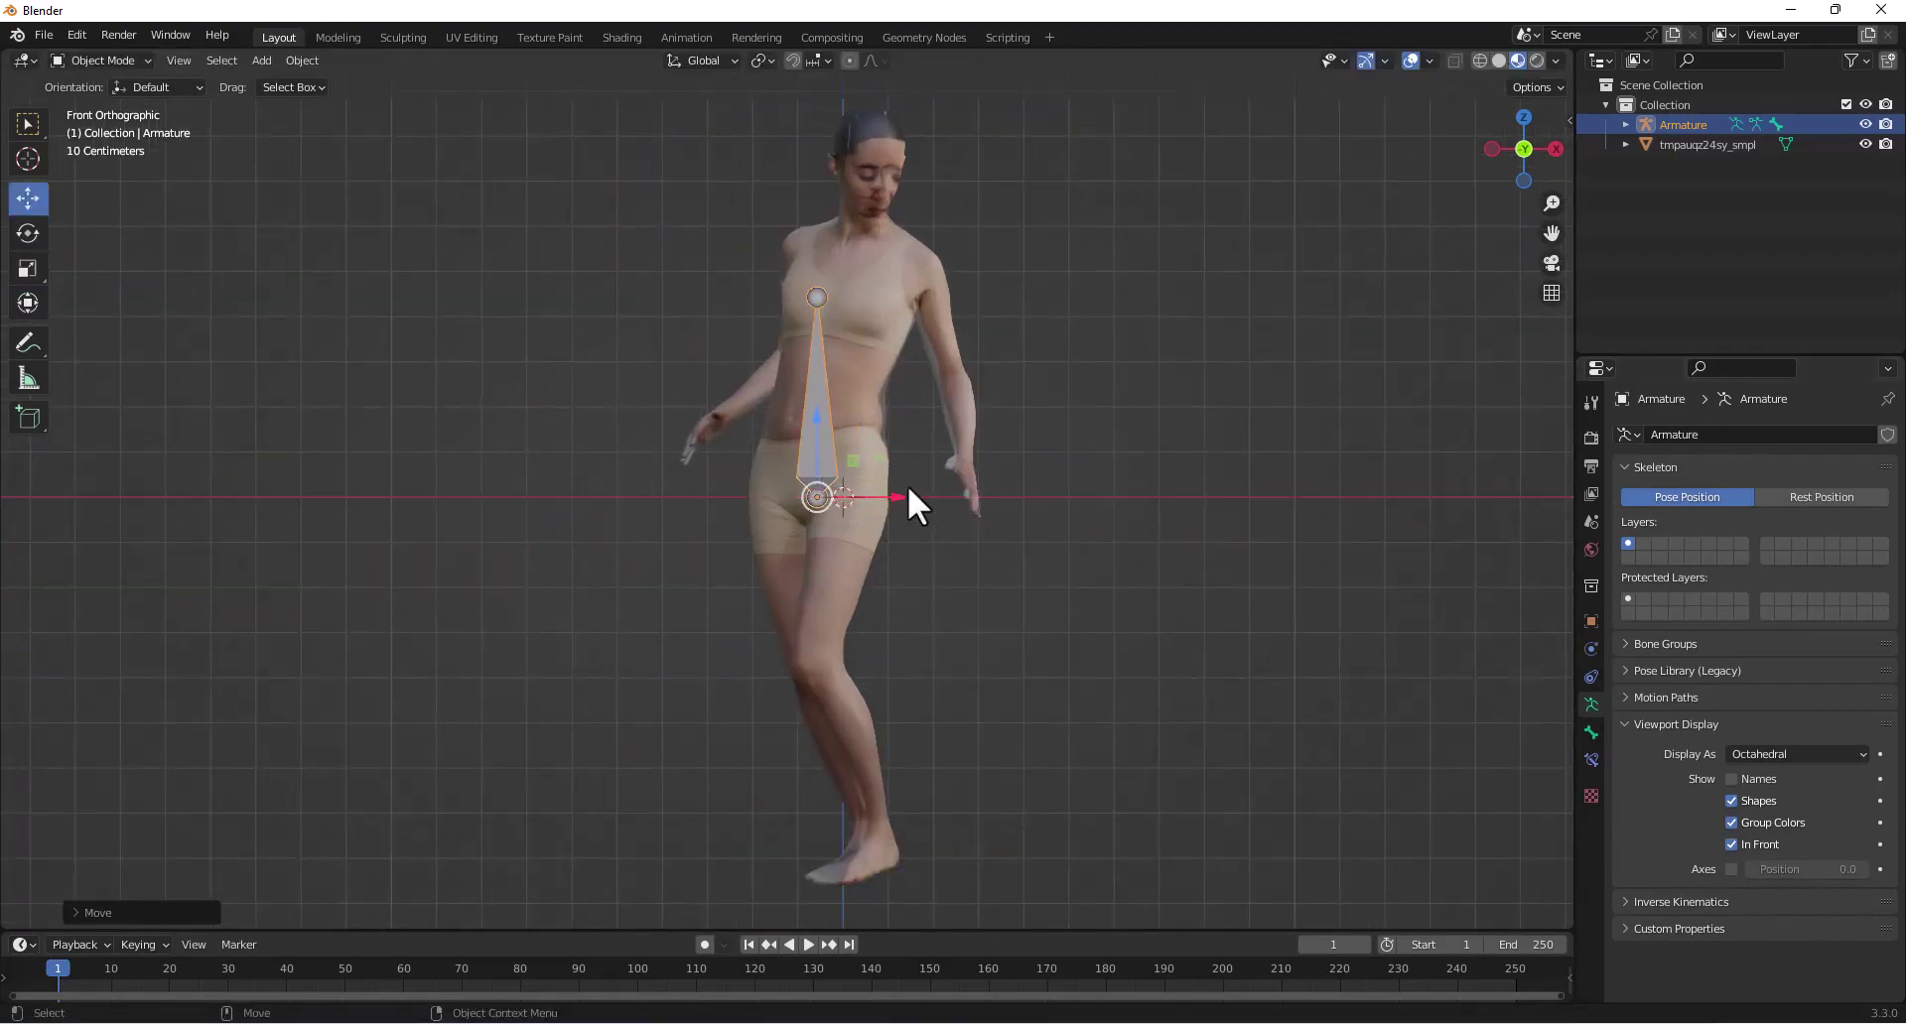
- Rotate the armature to follow the leaning torso and shift it slightly along X within the hips
{"action": "key", "text": "shift+space"}
{"action": "key", "text": "r"}
{"action": "key", "text": "r"}
{"action": "left_click", "coordinate": [970, 613]}
{"action": "key", "text": "shift+space"}
{"action": "key", "text": "g"}
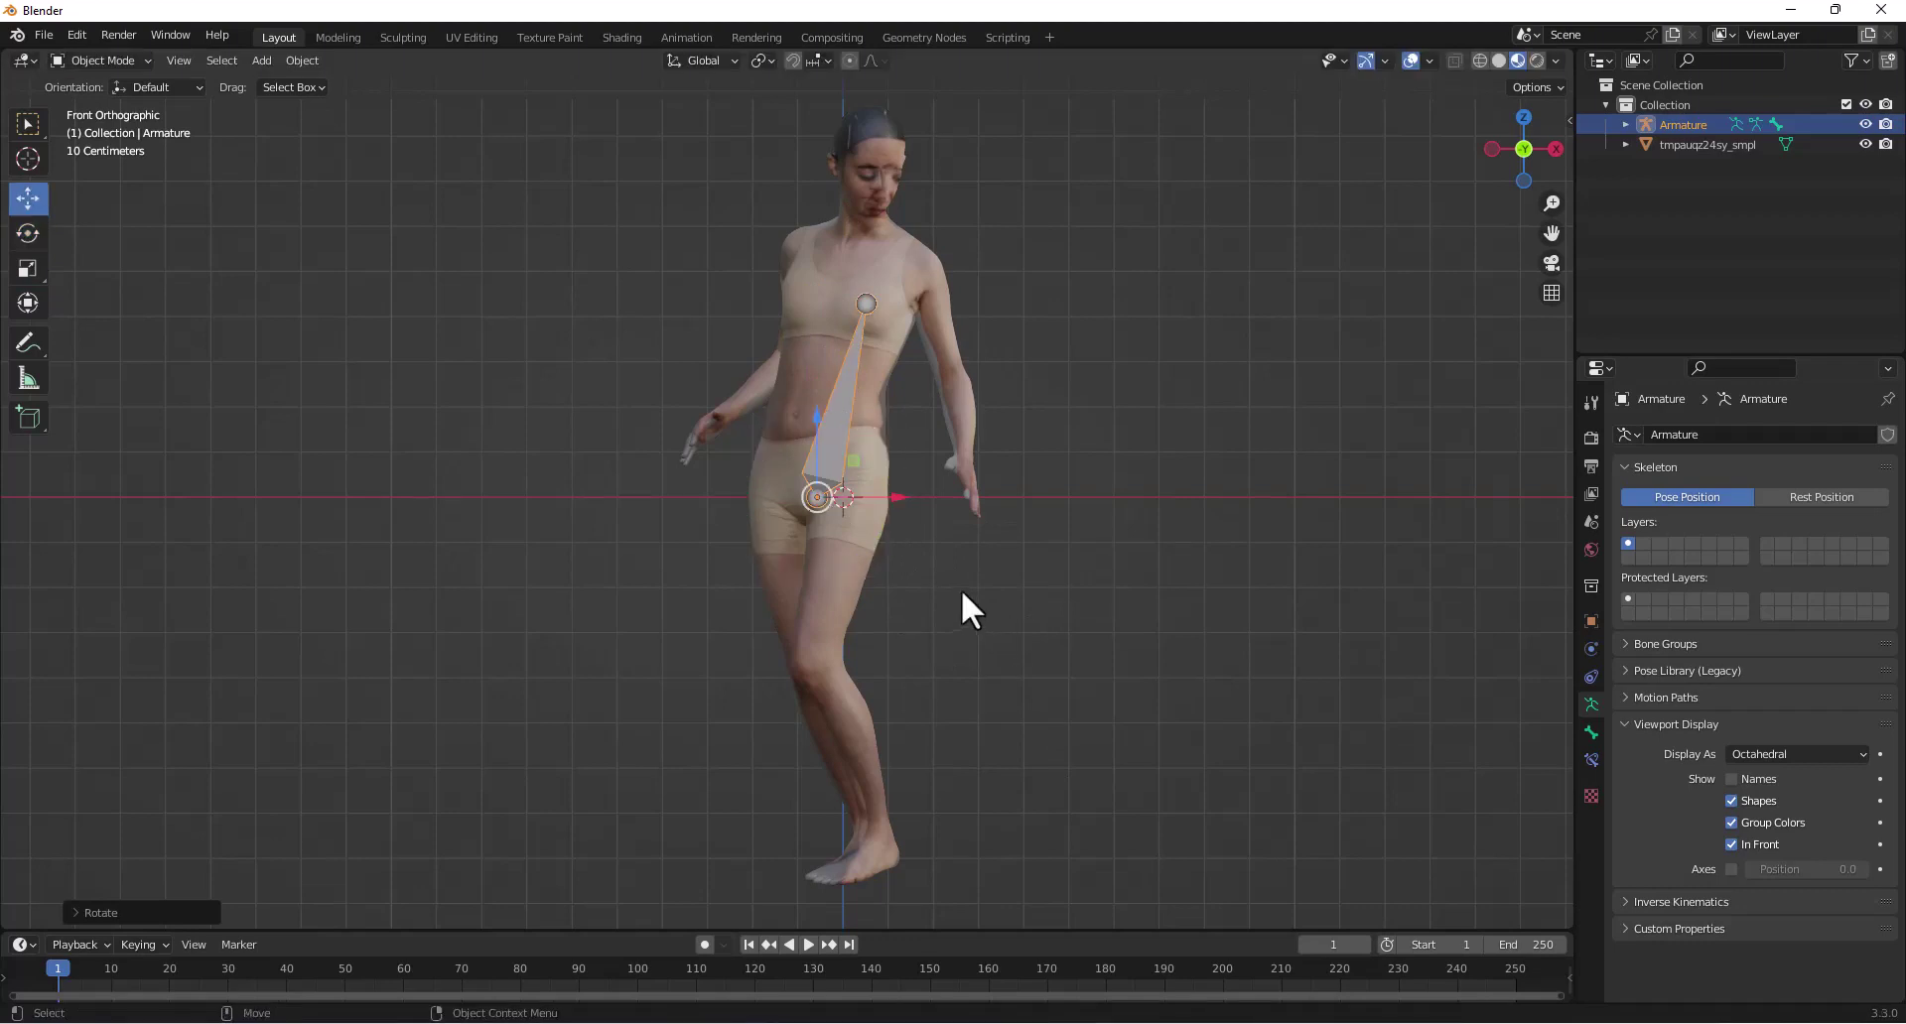
{"action": "left_click_drag", "start_coordinate": [897, 497], "coordinate": [882, 498]}
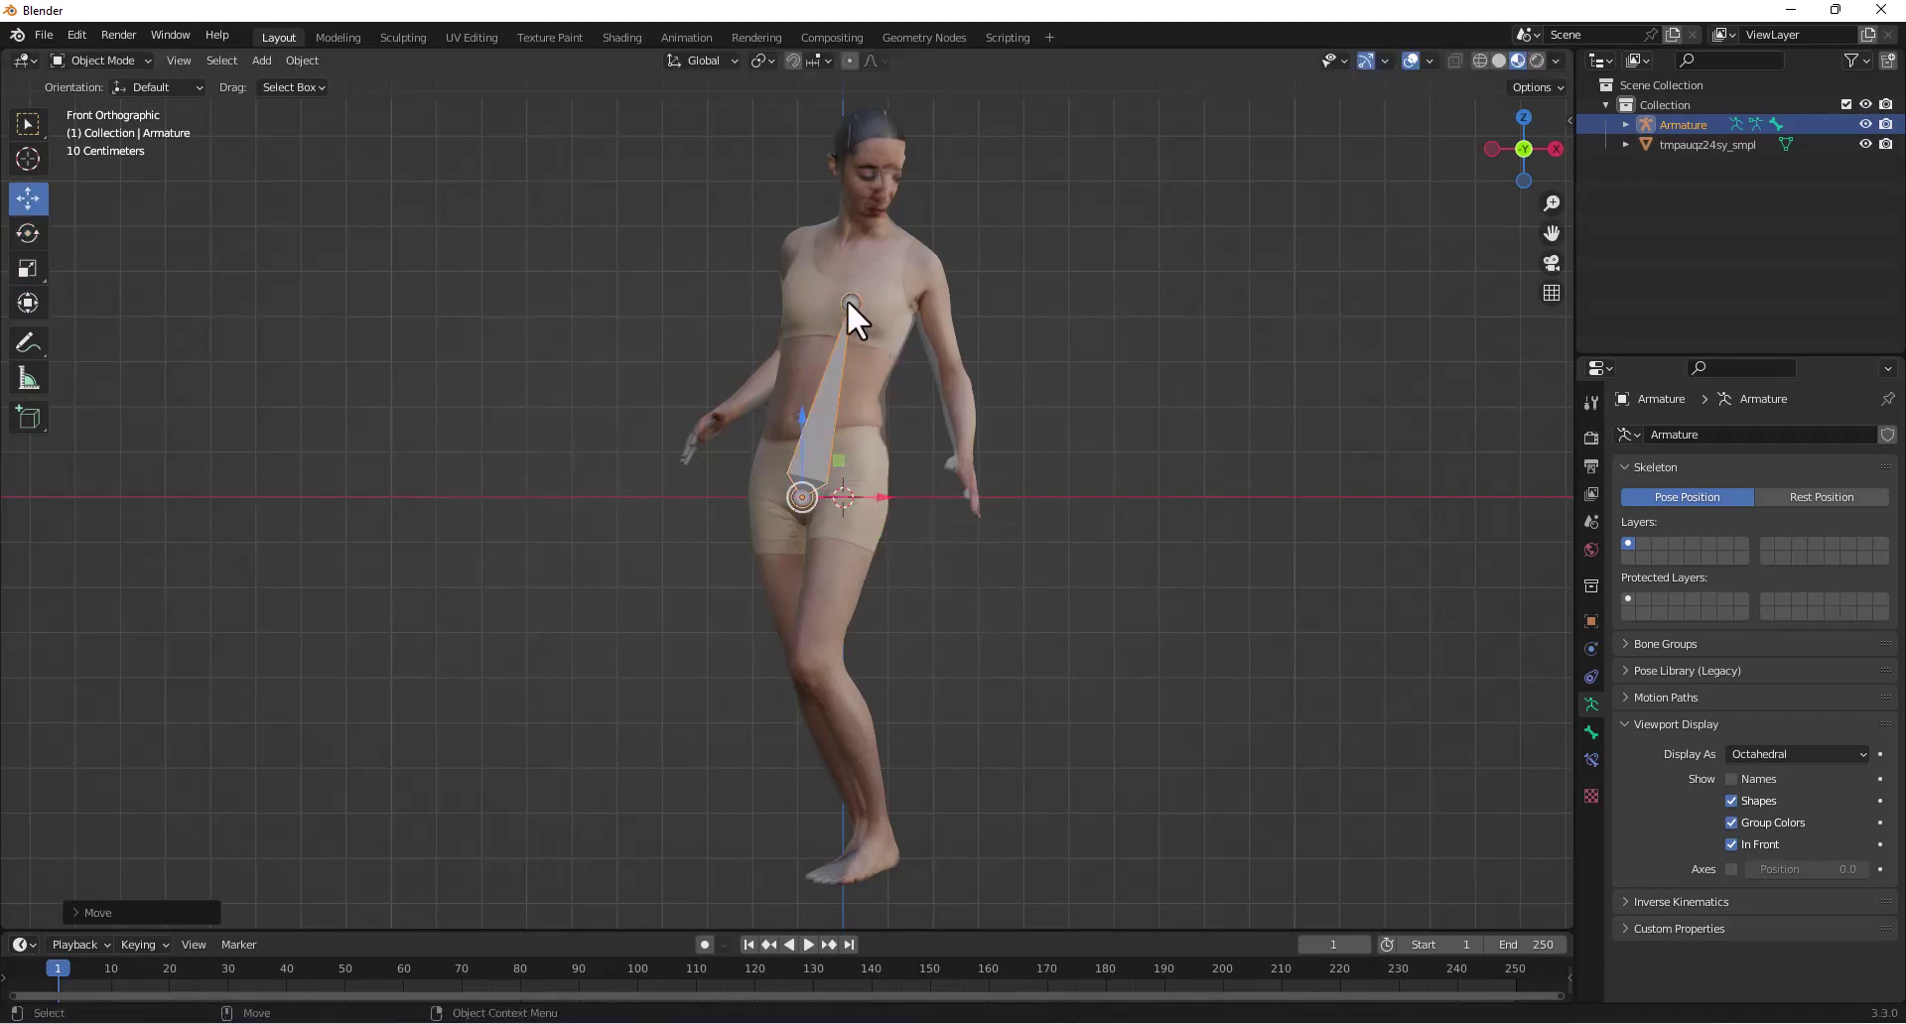
- In Edit Mode, move the armature bone's upper end down from the chest to just above the waist, shortening the bone
{"action": "key", "text": "Tab"}
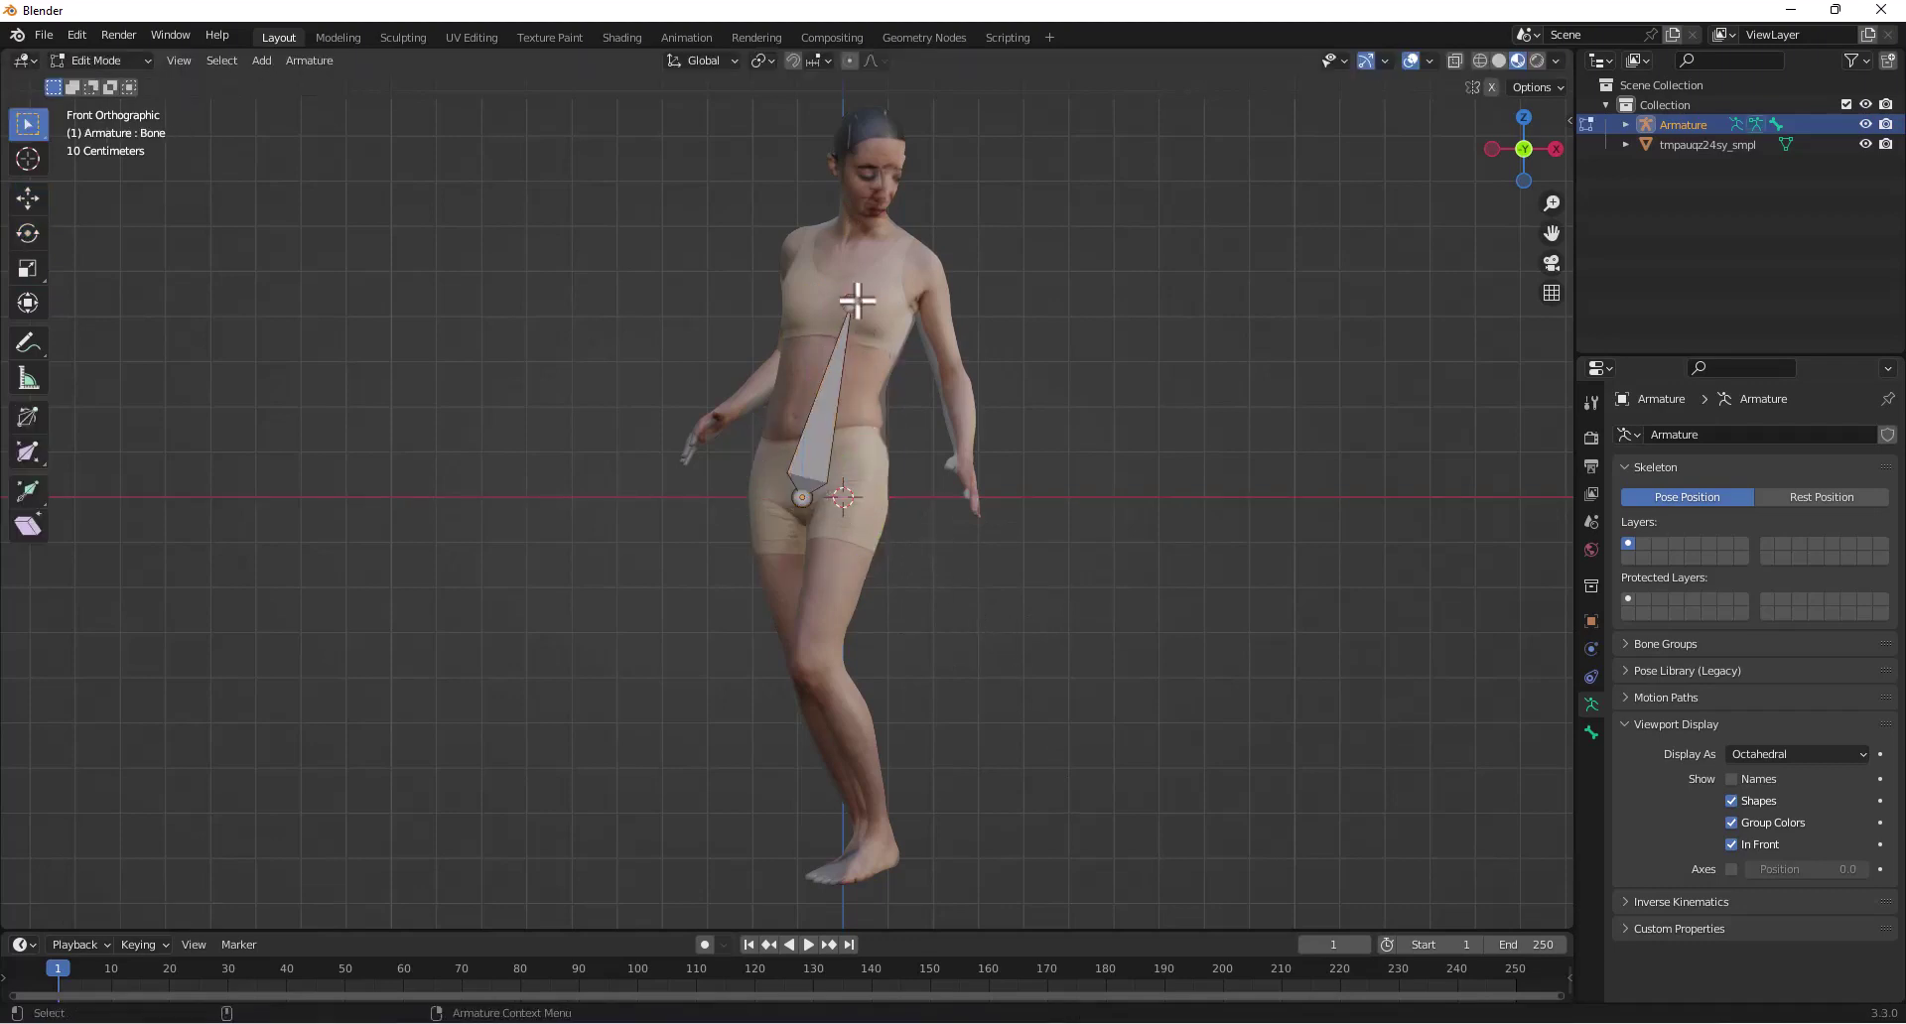
{"action": "key", "text": "shift+space"}
{"action": "key", "text": "g"}
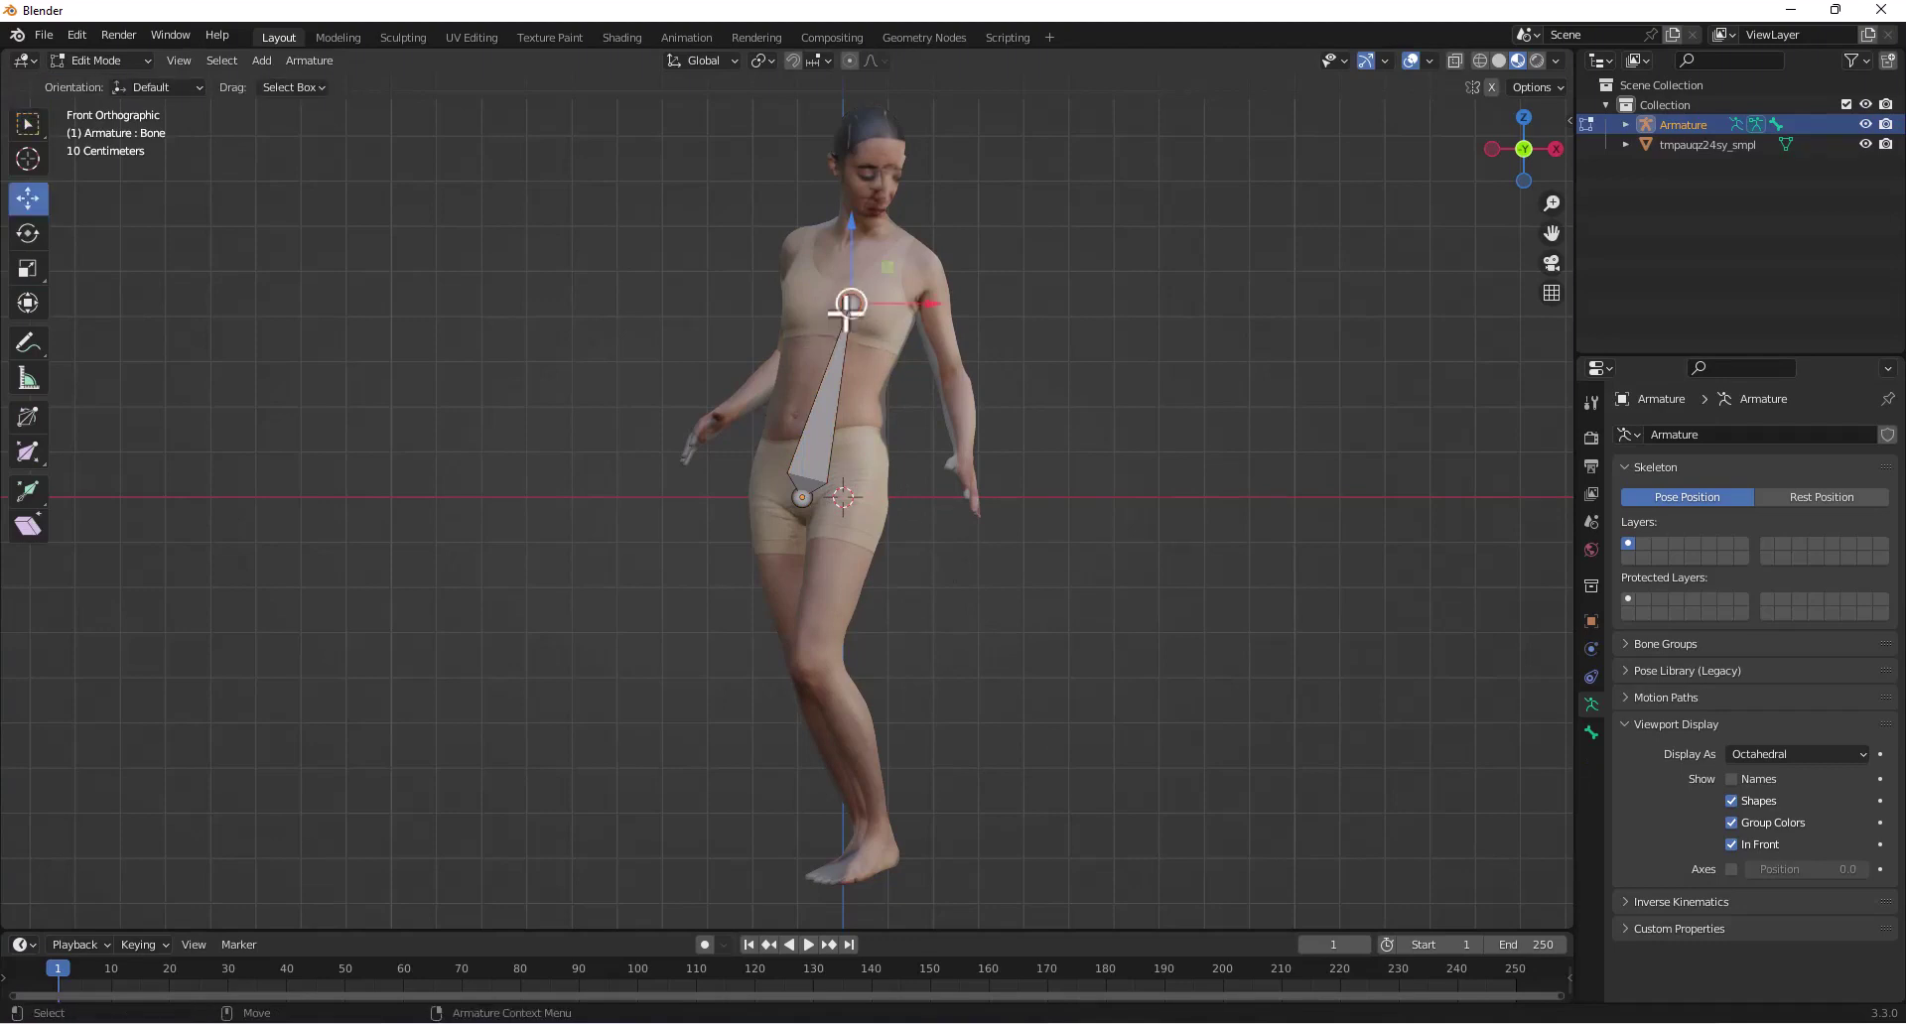
{"action": "left_click_drag", "start_coordinate": [849, 308], "coordinate": [822, 344]}
{"action": "middle_click_drag", "start_coordinate": [822, 345], "coordinate": [813, 384], "text": "shift"}
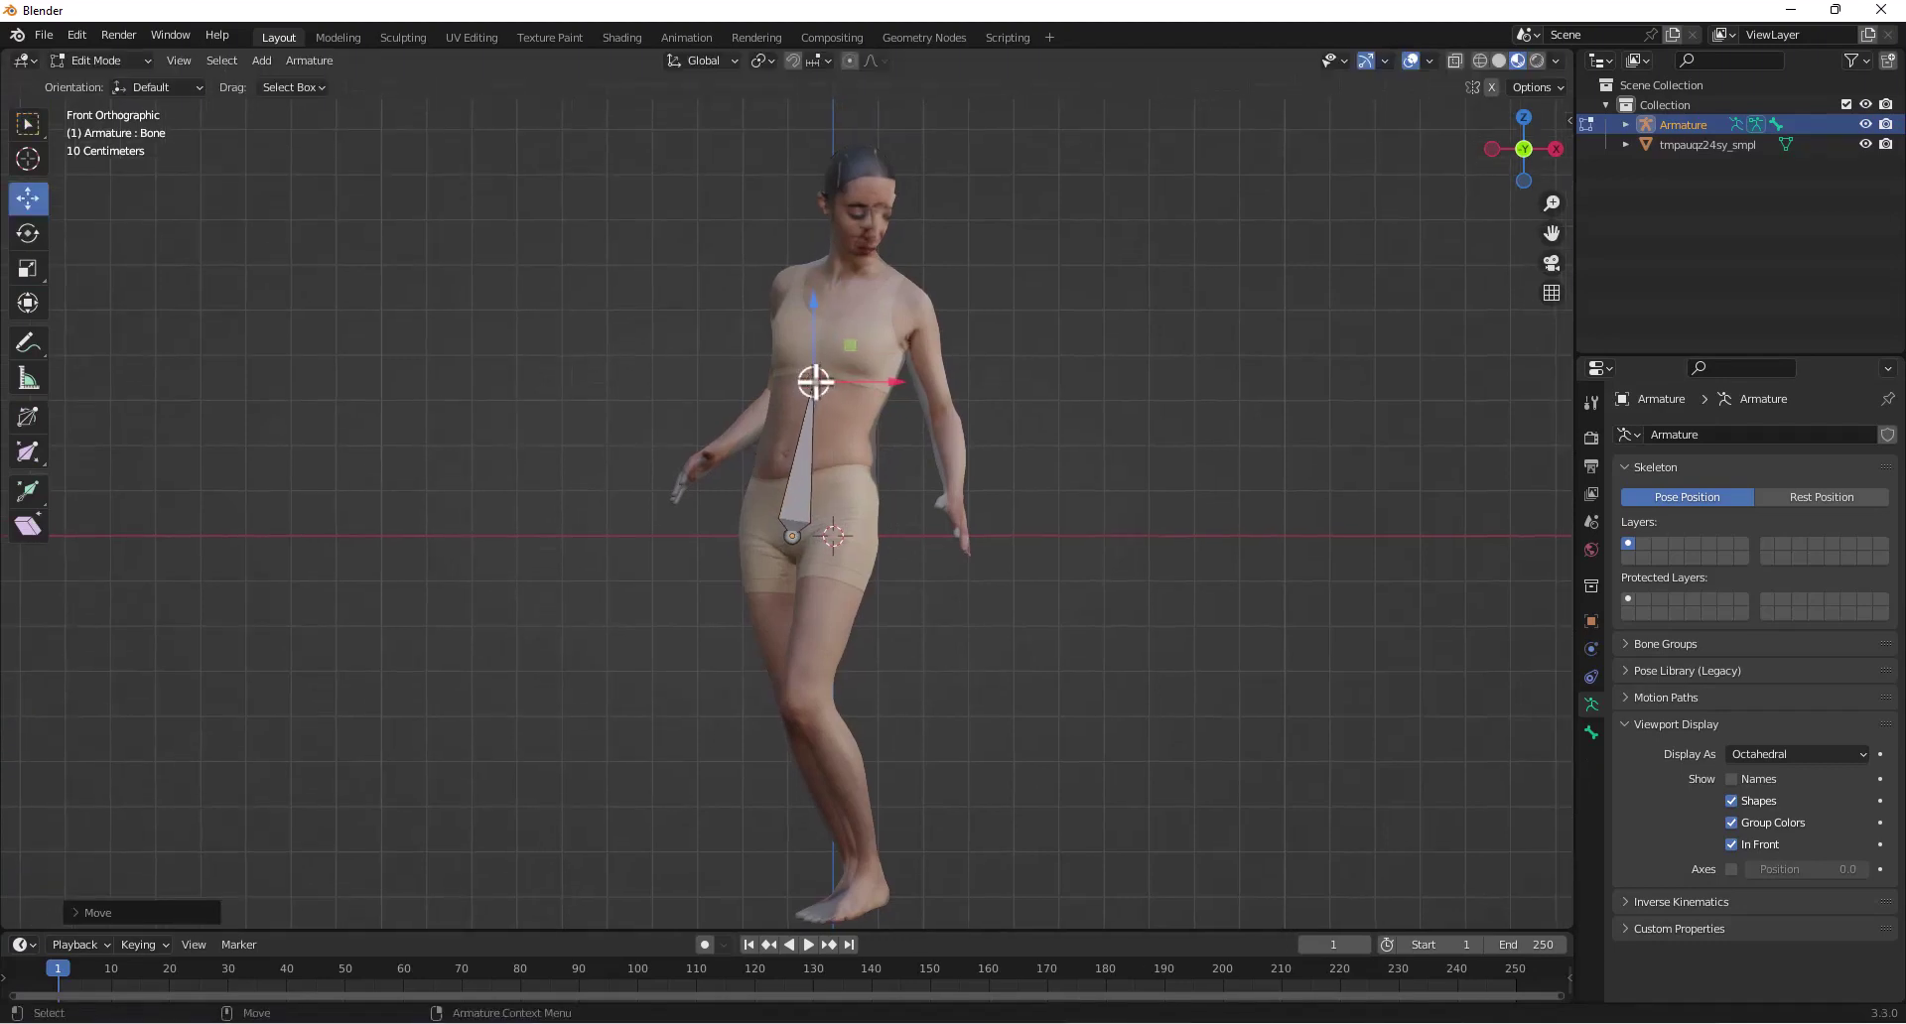
{"action": "left_click_drag", "start_coordinate": [813, 383], "coordinate": [816, 377]}
{"action": "right_click", "coordinate": [816, 377]}
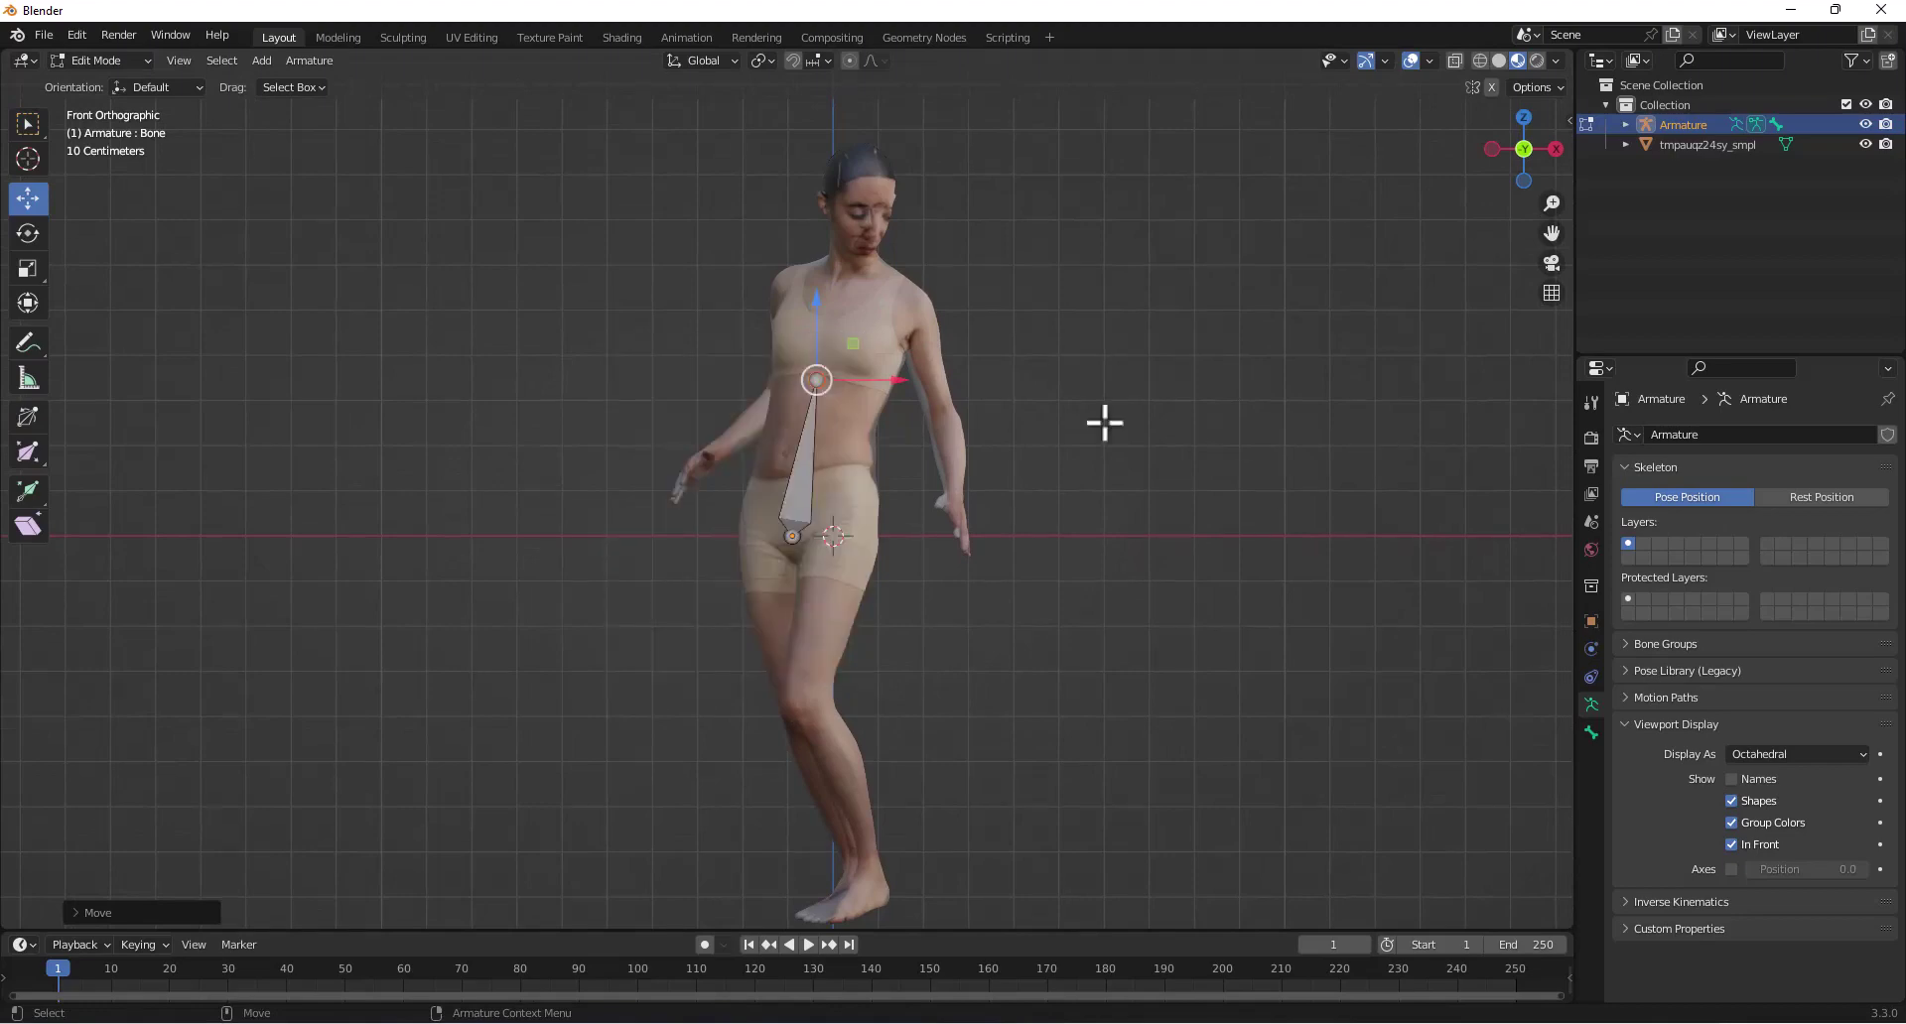
- Extrude a chest bone up to the base of the neck and a collar bone from there to the body's left shoulder
{"action": "right_click", "coordinate": [792, 377]}
{"action": "left_click", "coordinate": [748, 417]}
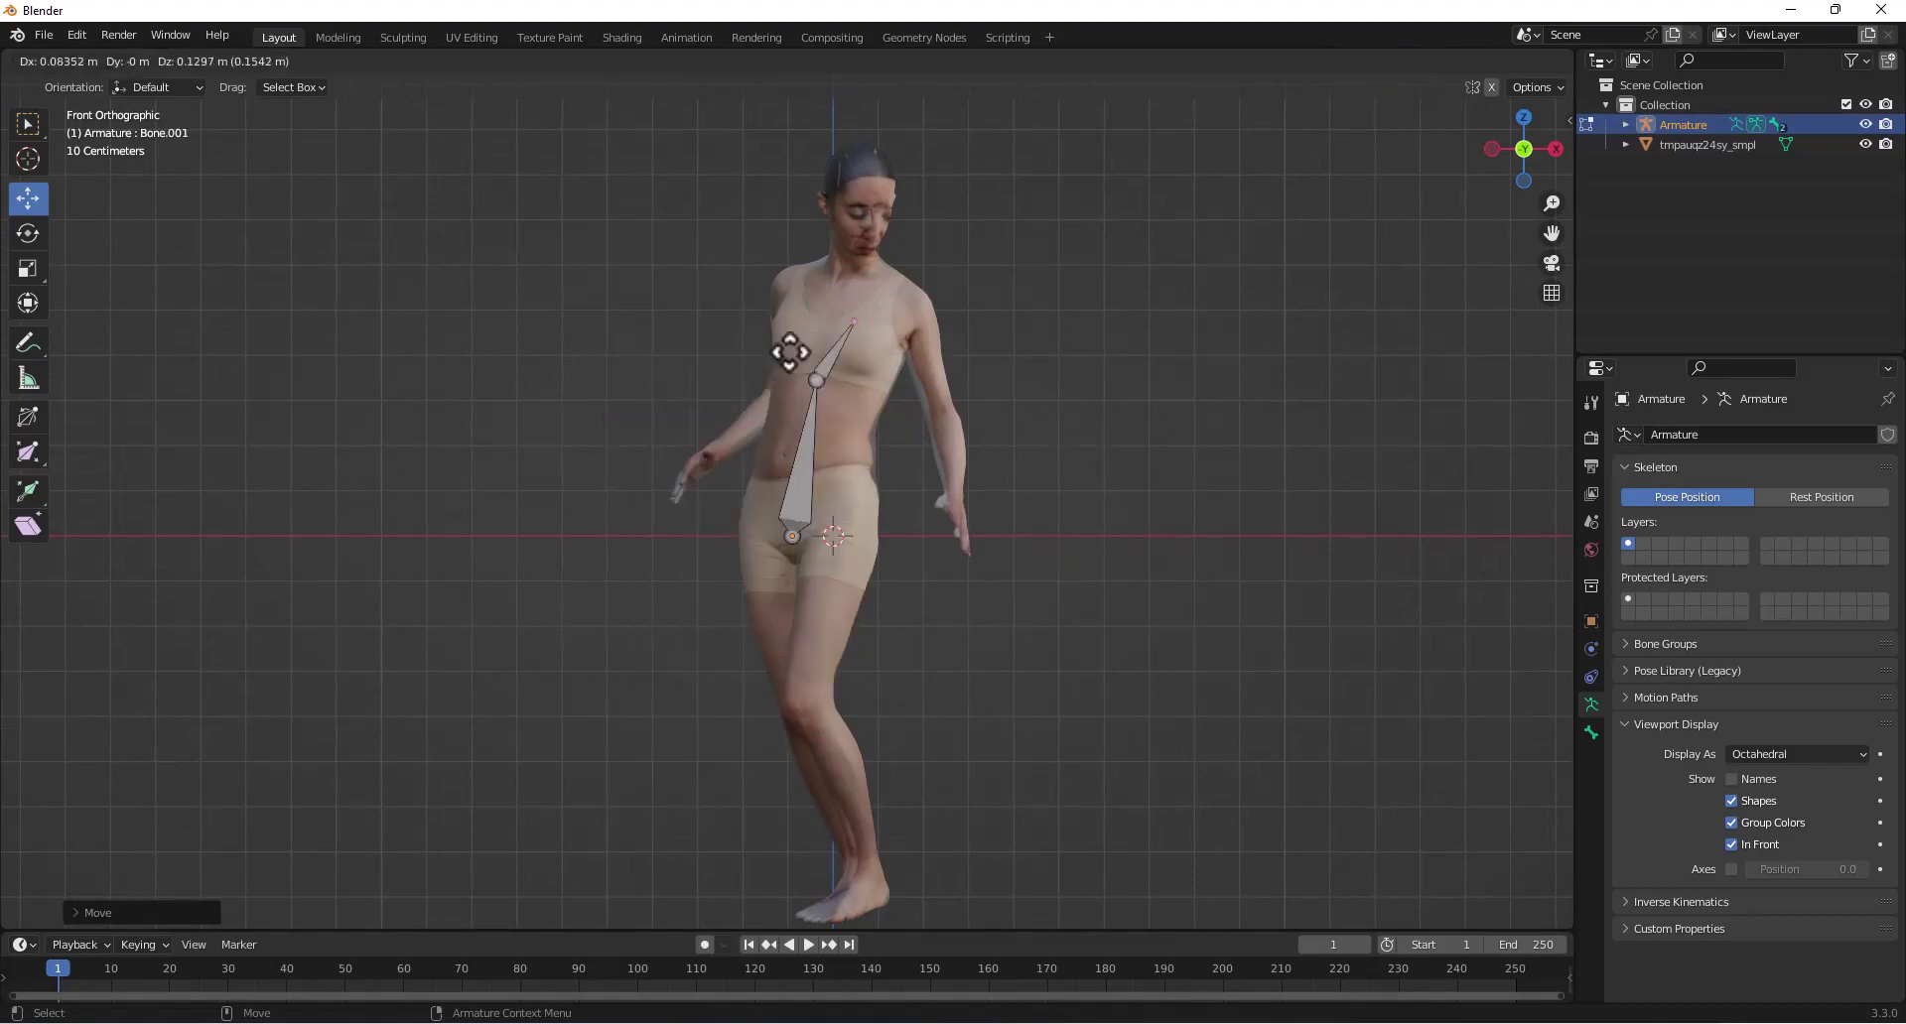
{"action": "left_click", "coordinate": [805, 308]}
{"action": "right_click", "coordinate": [870, 291]}
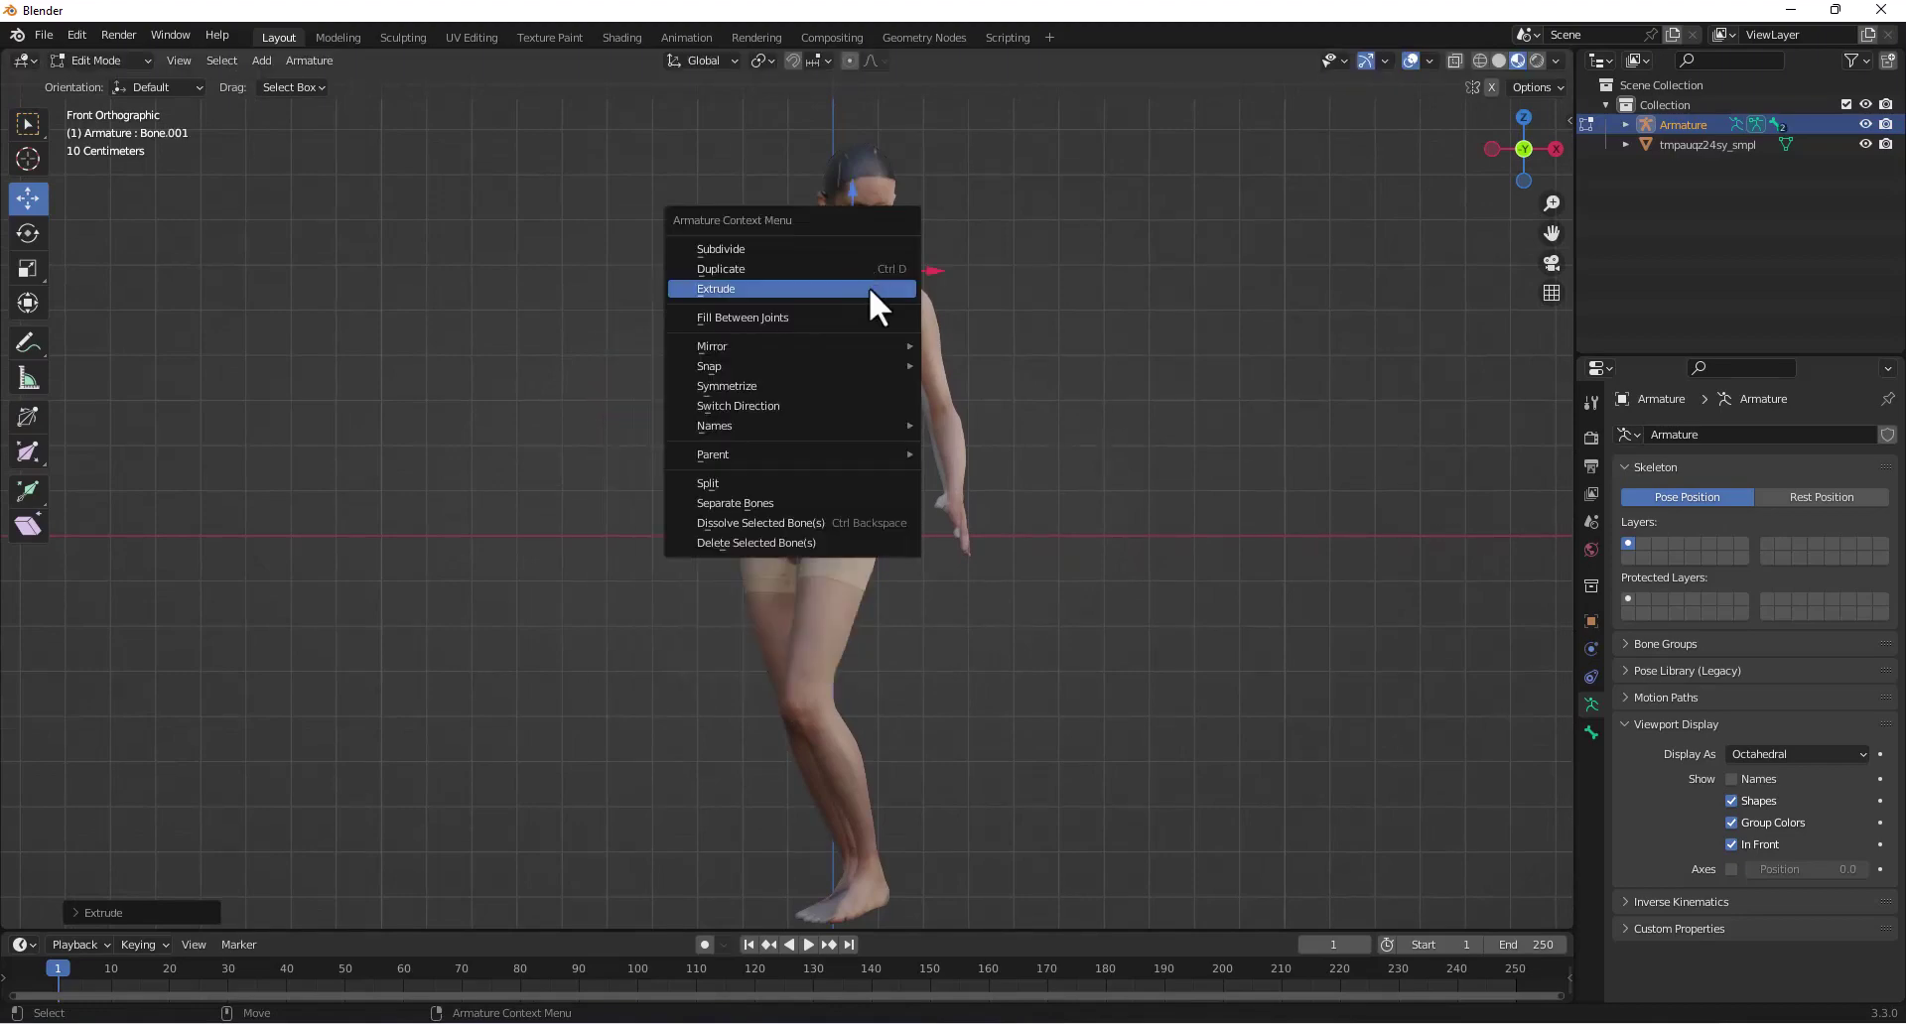
{"action": "left_click", "coordinate": [870, 291]}
{"action": "left_click", "coordinate": [927, 323]}
- Extrude an upper-arm bone from the left shoulder to the elbow and move its end back inside the arm
{"action": "right_click", "coordinate": [917, 314]}
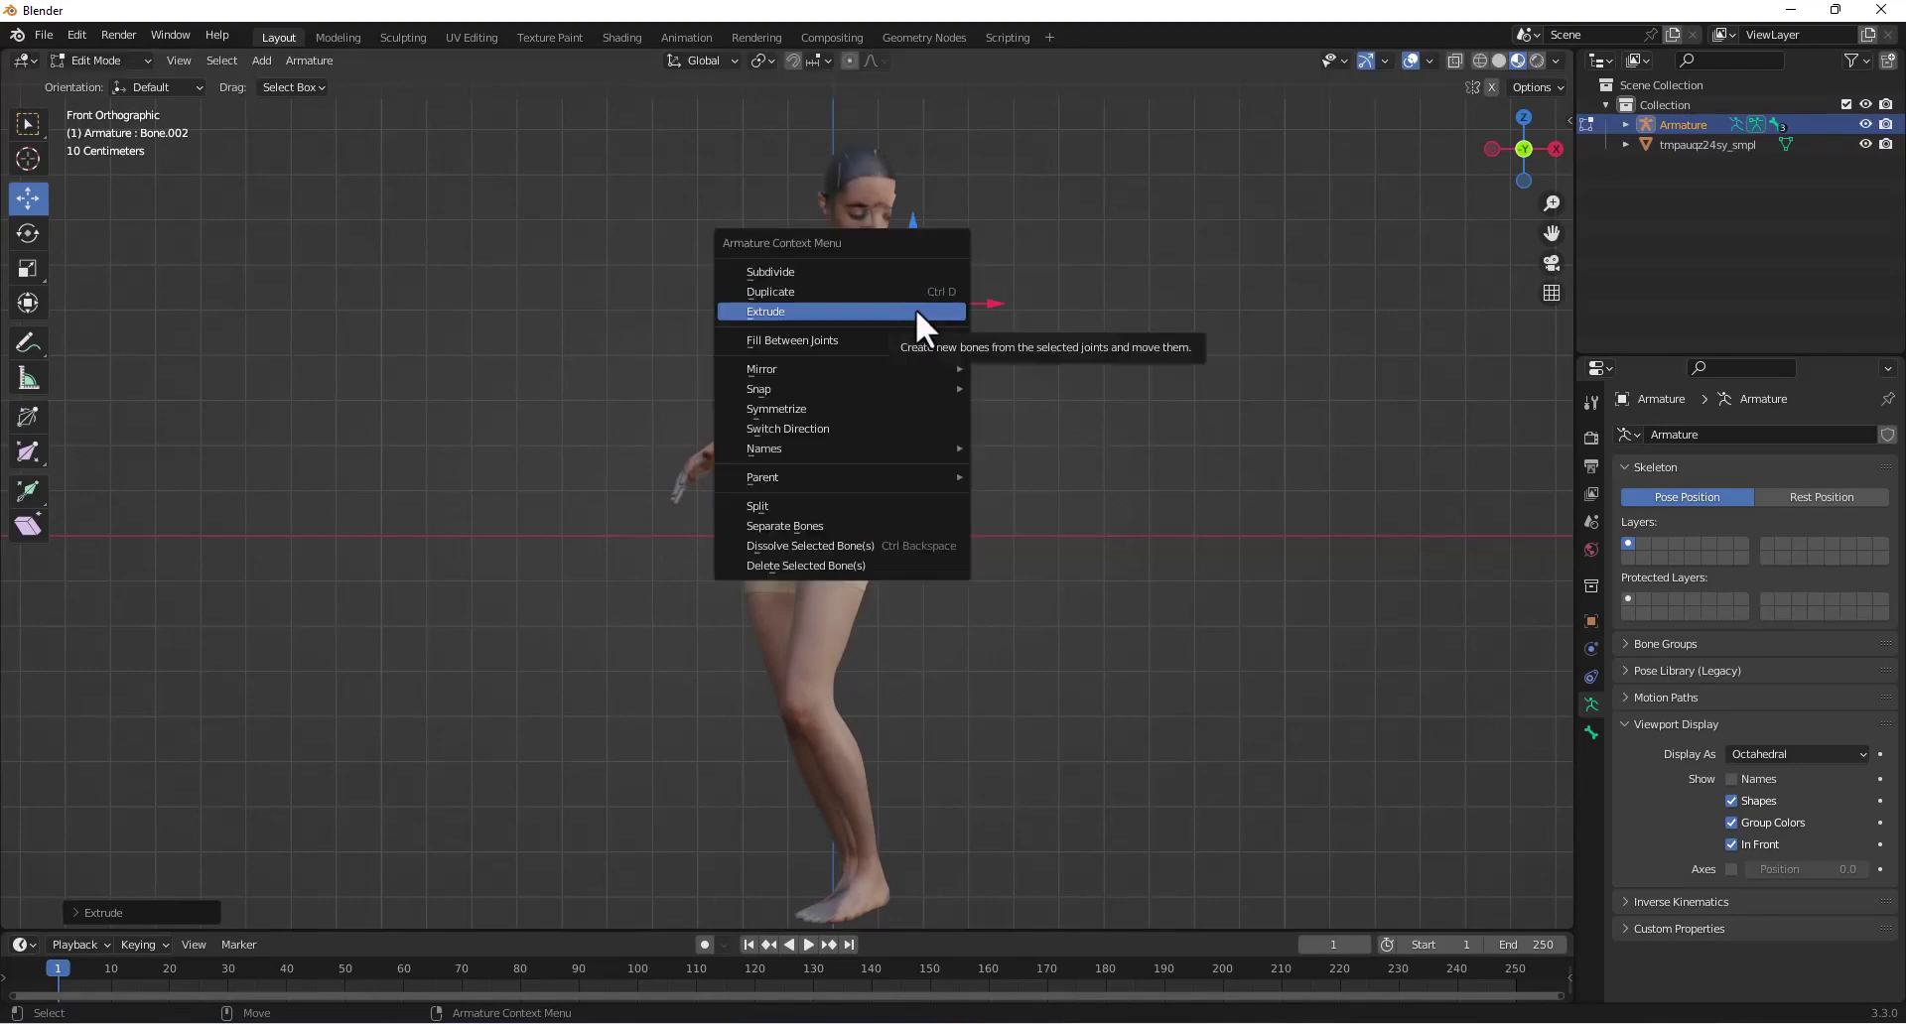
{"action": "left_click", "coordinate": [917, 314]}
{"action": "left_click", "coordinate": [931, 415]}
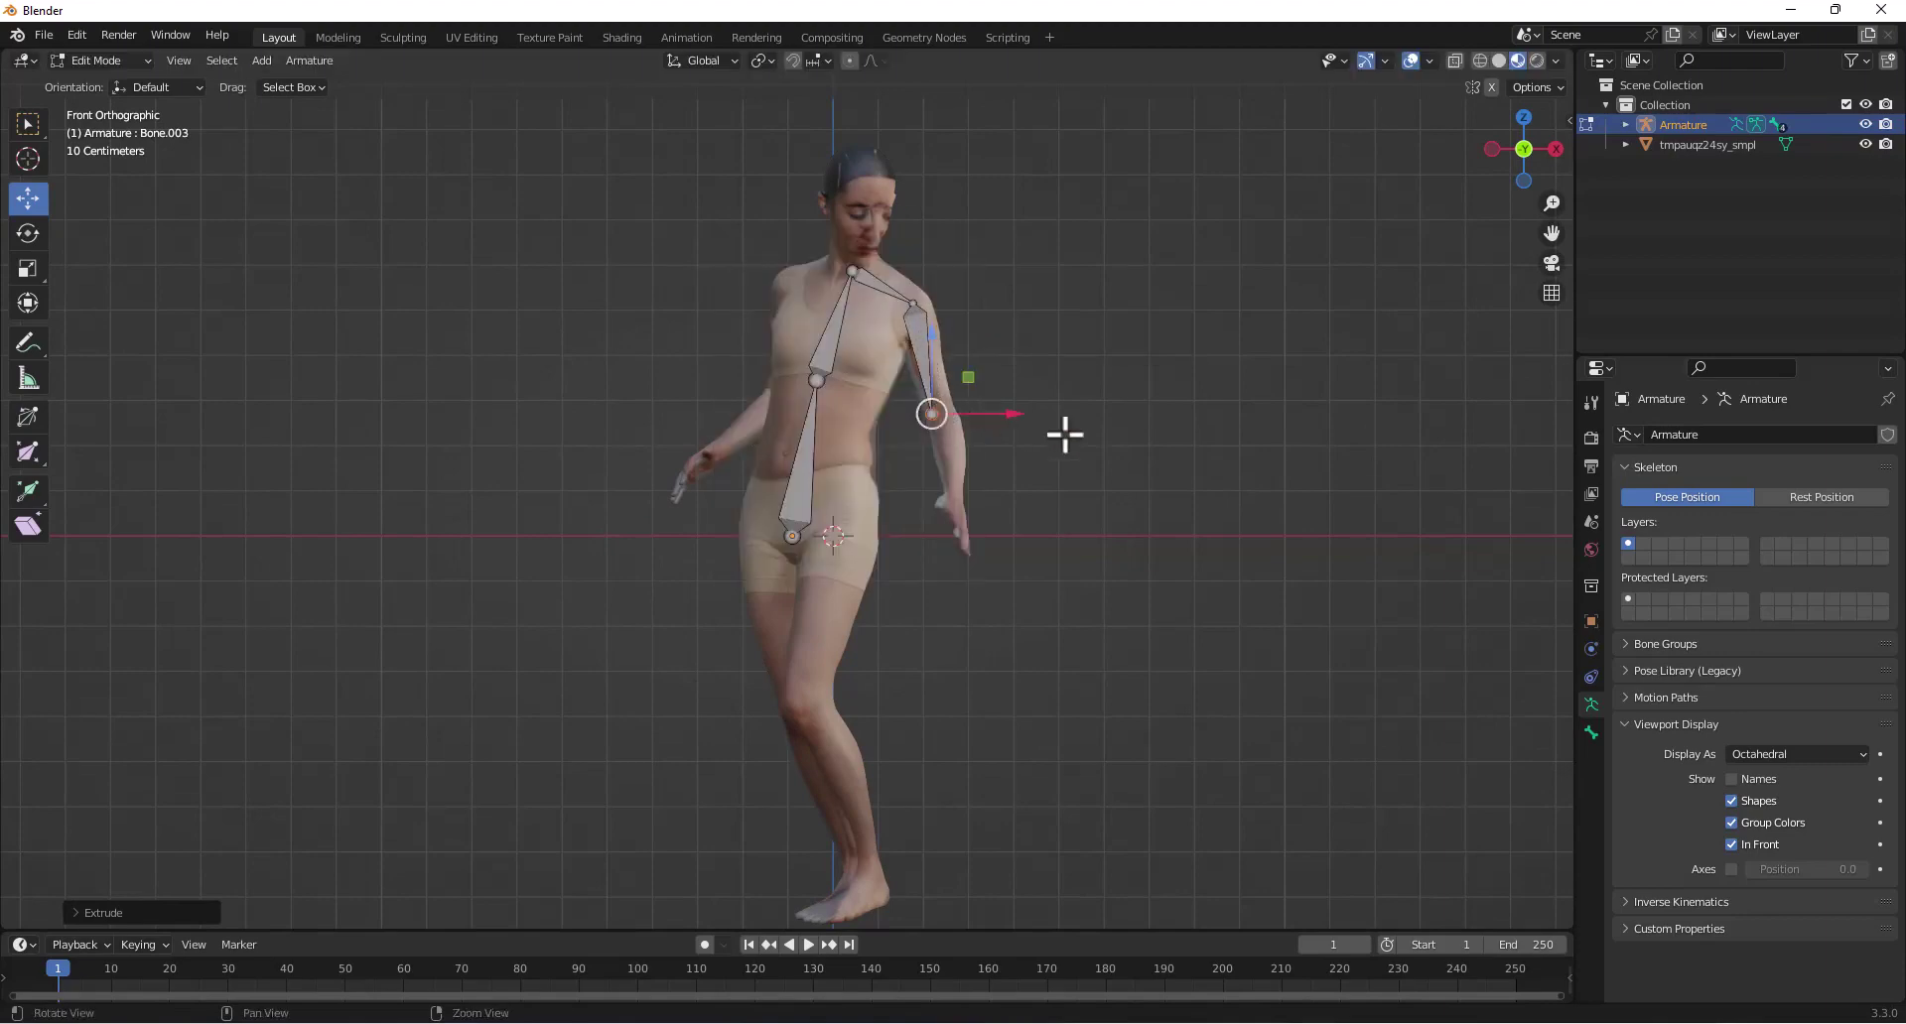
{"action": "left_click_drag", "start_coordinate": [1065, 435], "coordinate": [855, 457], "text": "alt"}
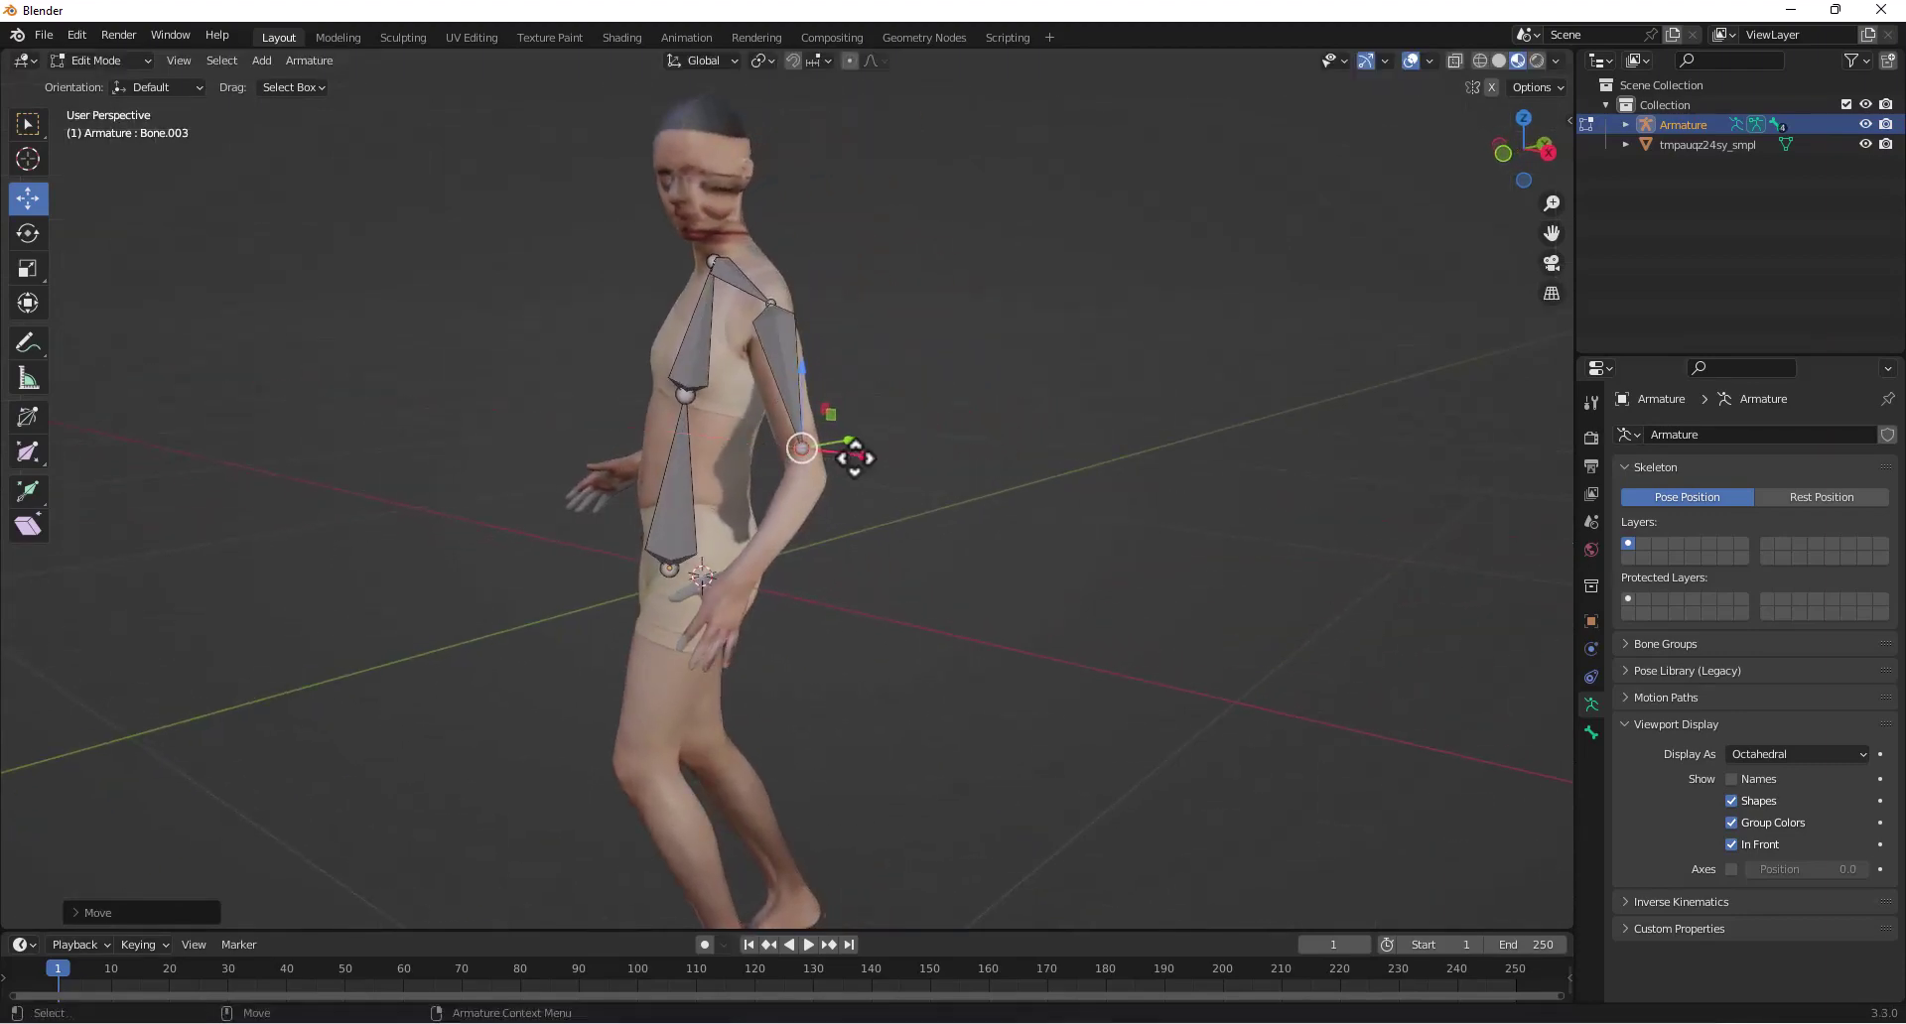
{"action": "middle_click_drag", "start_coordinate": [855, 458], "coordinate": [879, 402]}
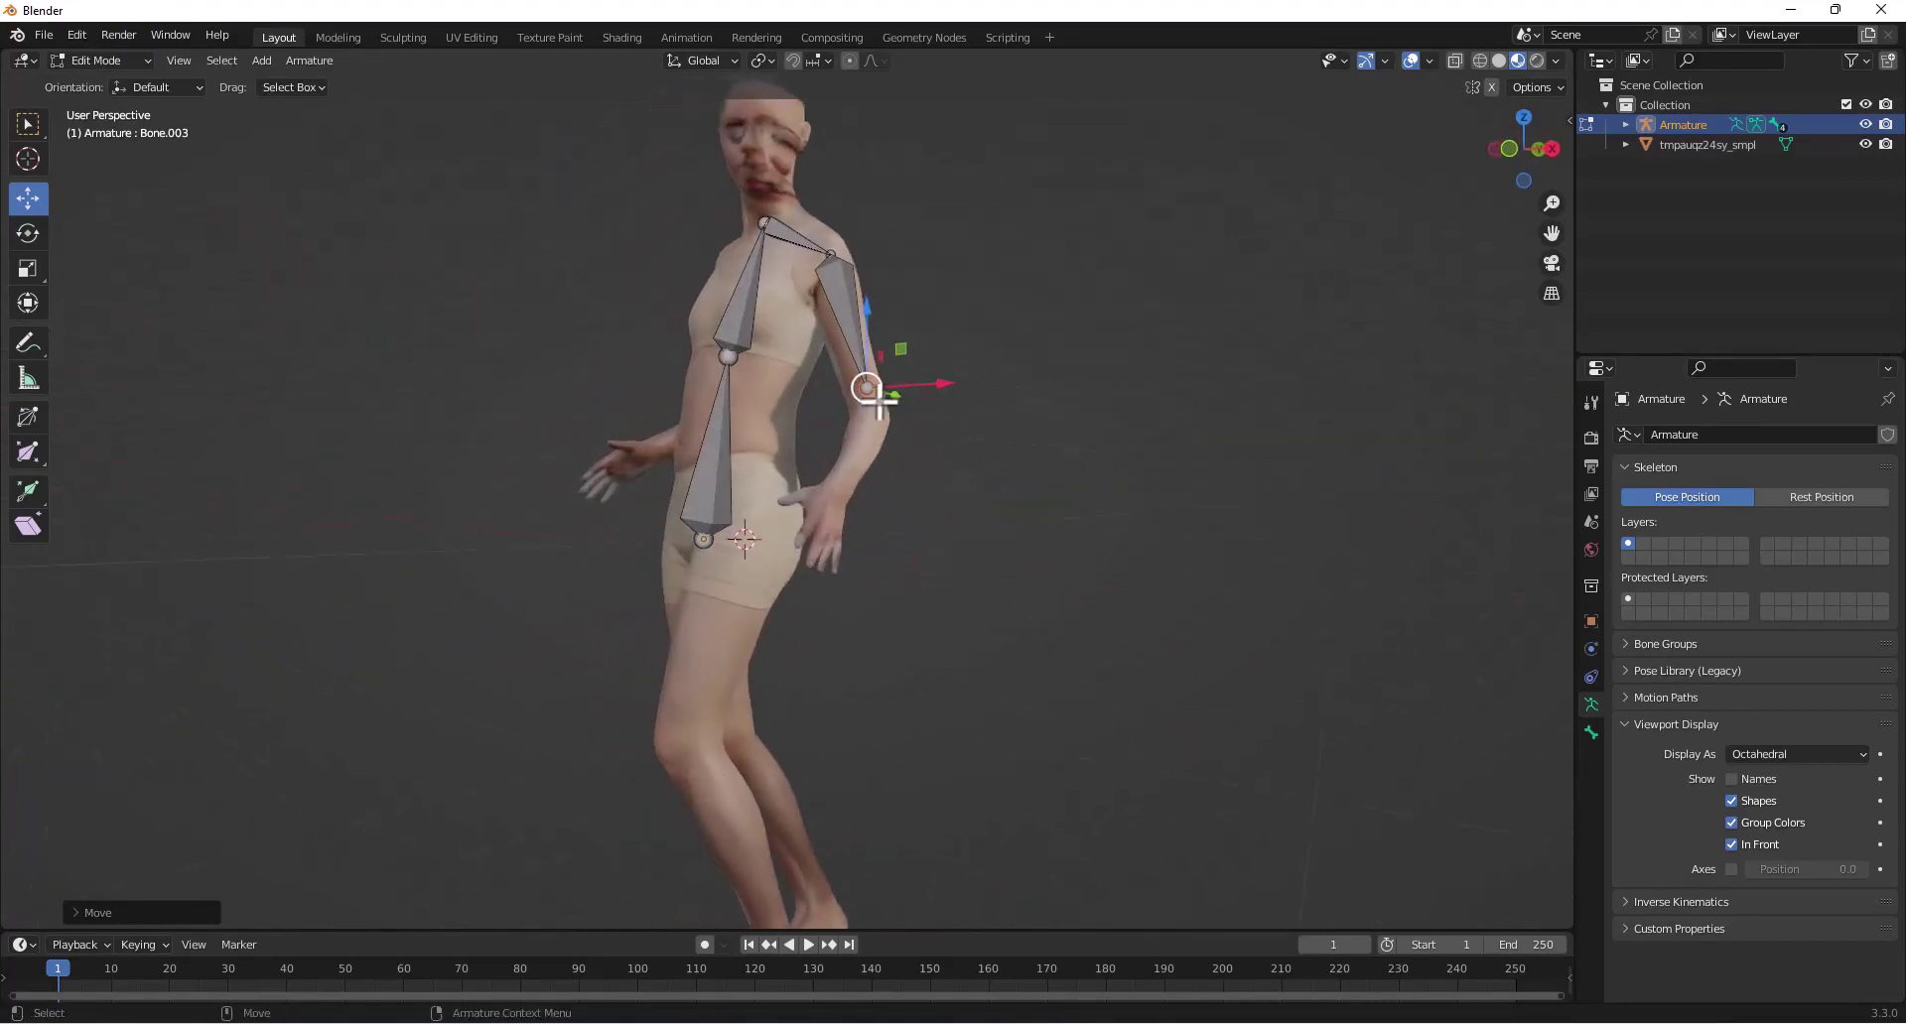
- Extrude a forearm bone from the left elbow joint to the wrist
{"action": "right_click", "coordinate": [878, 407]}
{"action": "left_click", "coordinate": [879, 412]}
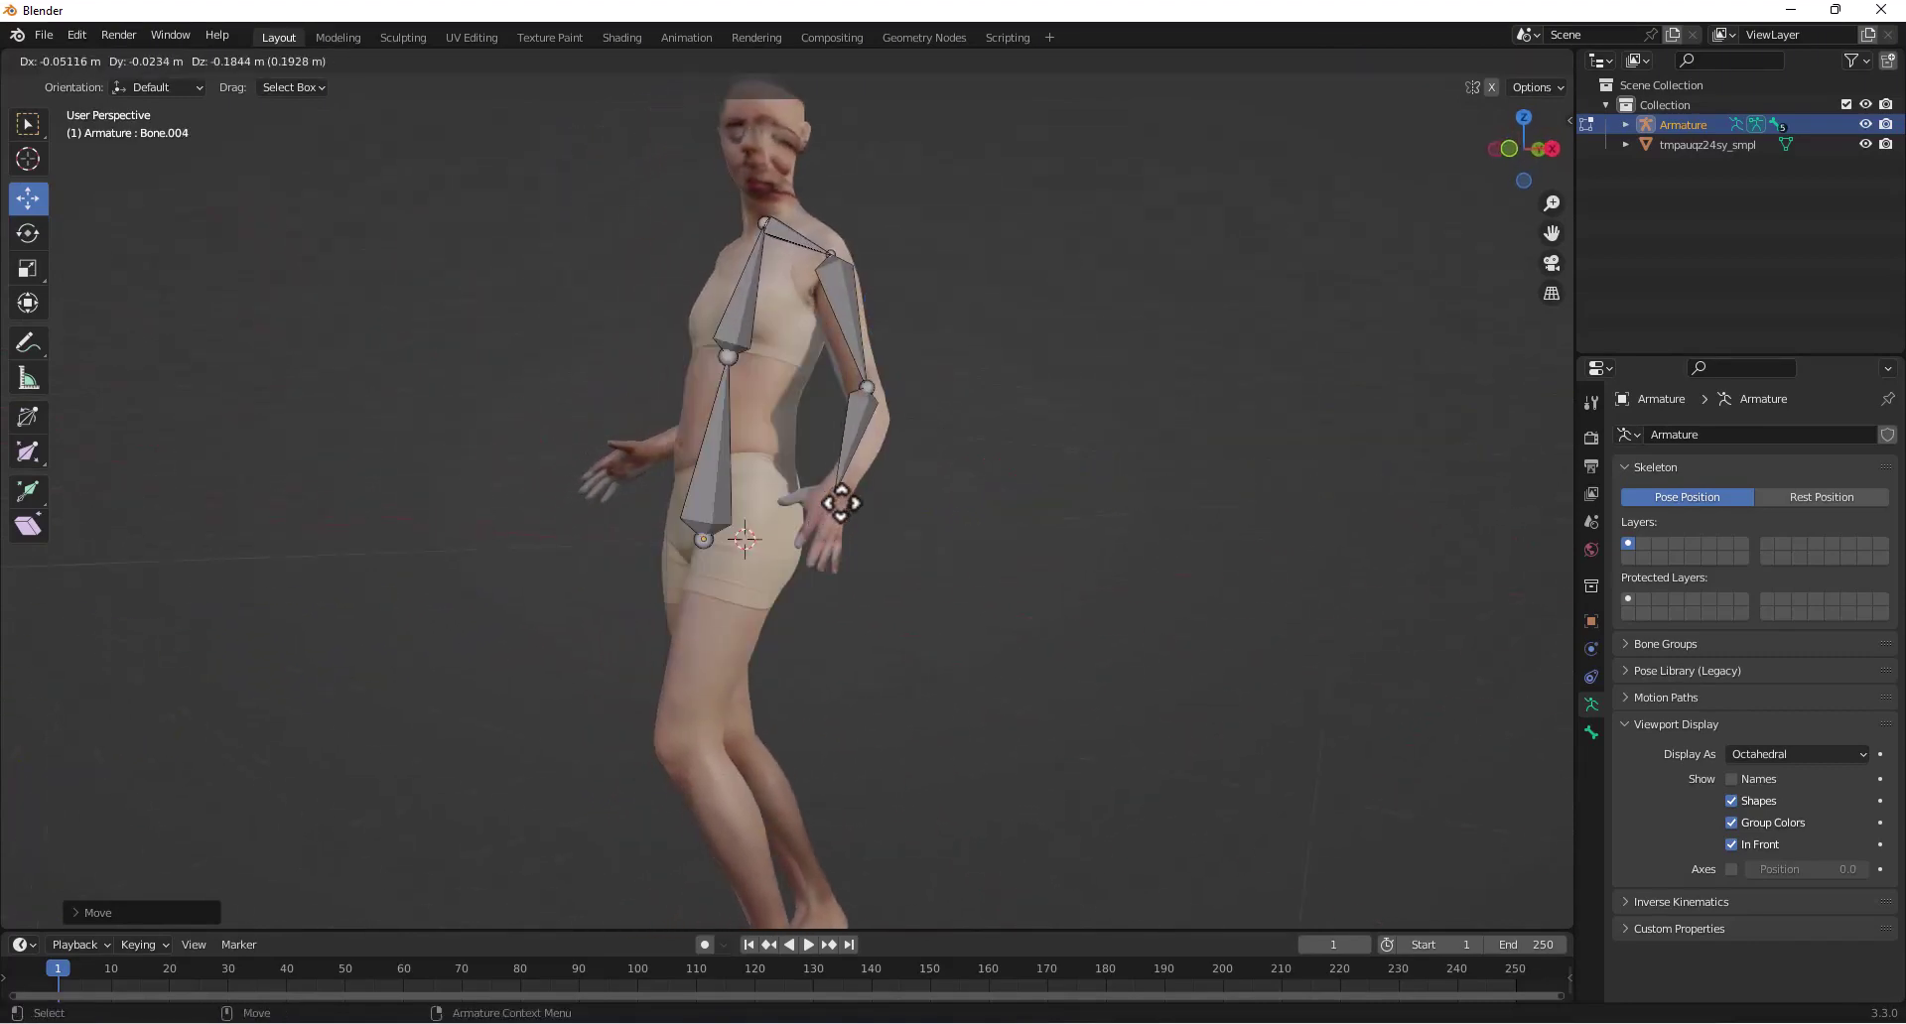
{"action": "left_click", "coordinate": [841, 503]}
- Move the forearm bone's end so it sits inside the left wrist from the front and side, and return to Object Mode
{"action": "middle_click_drag", "start_coordinate": [795, 446], "coordinate": [889, 478]}
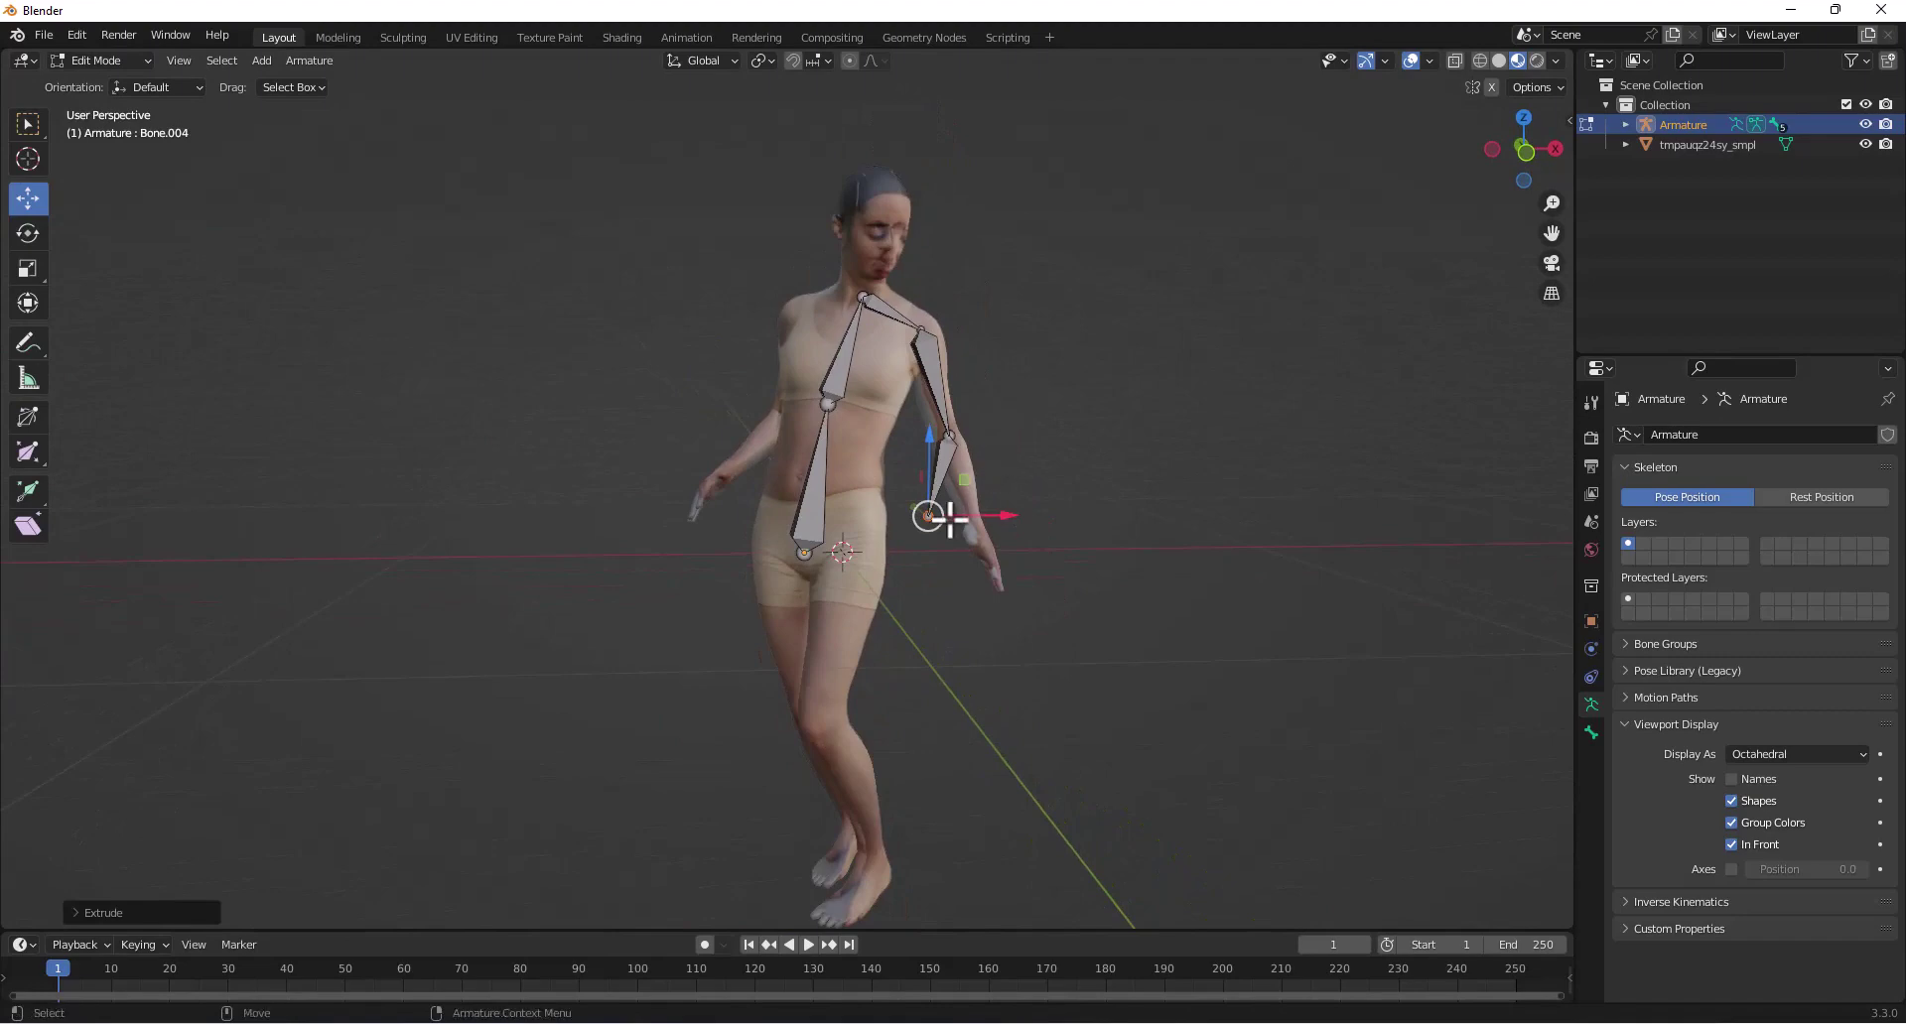
{"action": "mouse_move", "coordinate": [940, 515]}
{"action": "left_mouse_down"}
{"action": "mouse_move", "coordinate": [970, 515]}
{"action": "mouse_move", "coordinate": [933, 499]}
{"action": "left_mouse_up"}
{"action": "left_click", "coordinate": [1525, 151]}
{"action": "middle_click_drag", "start_coordinate": [1206, 486], "coordinate": [1037, 491]}
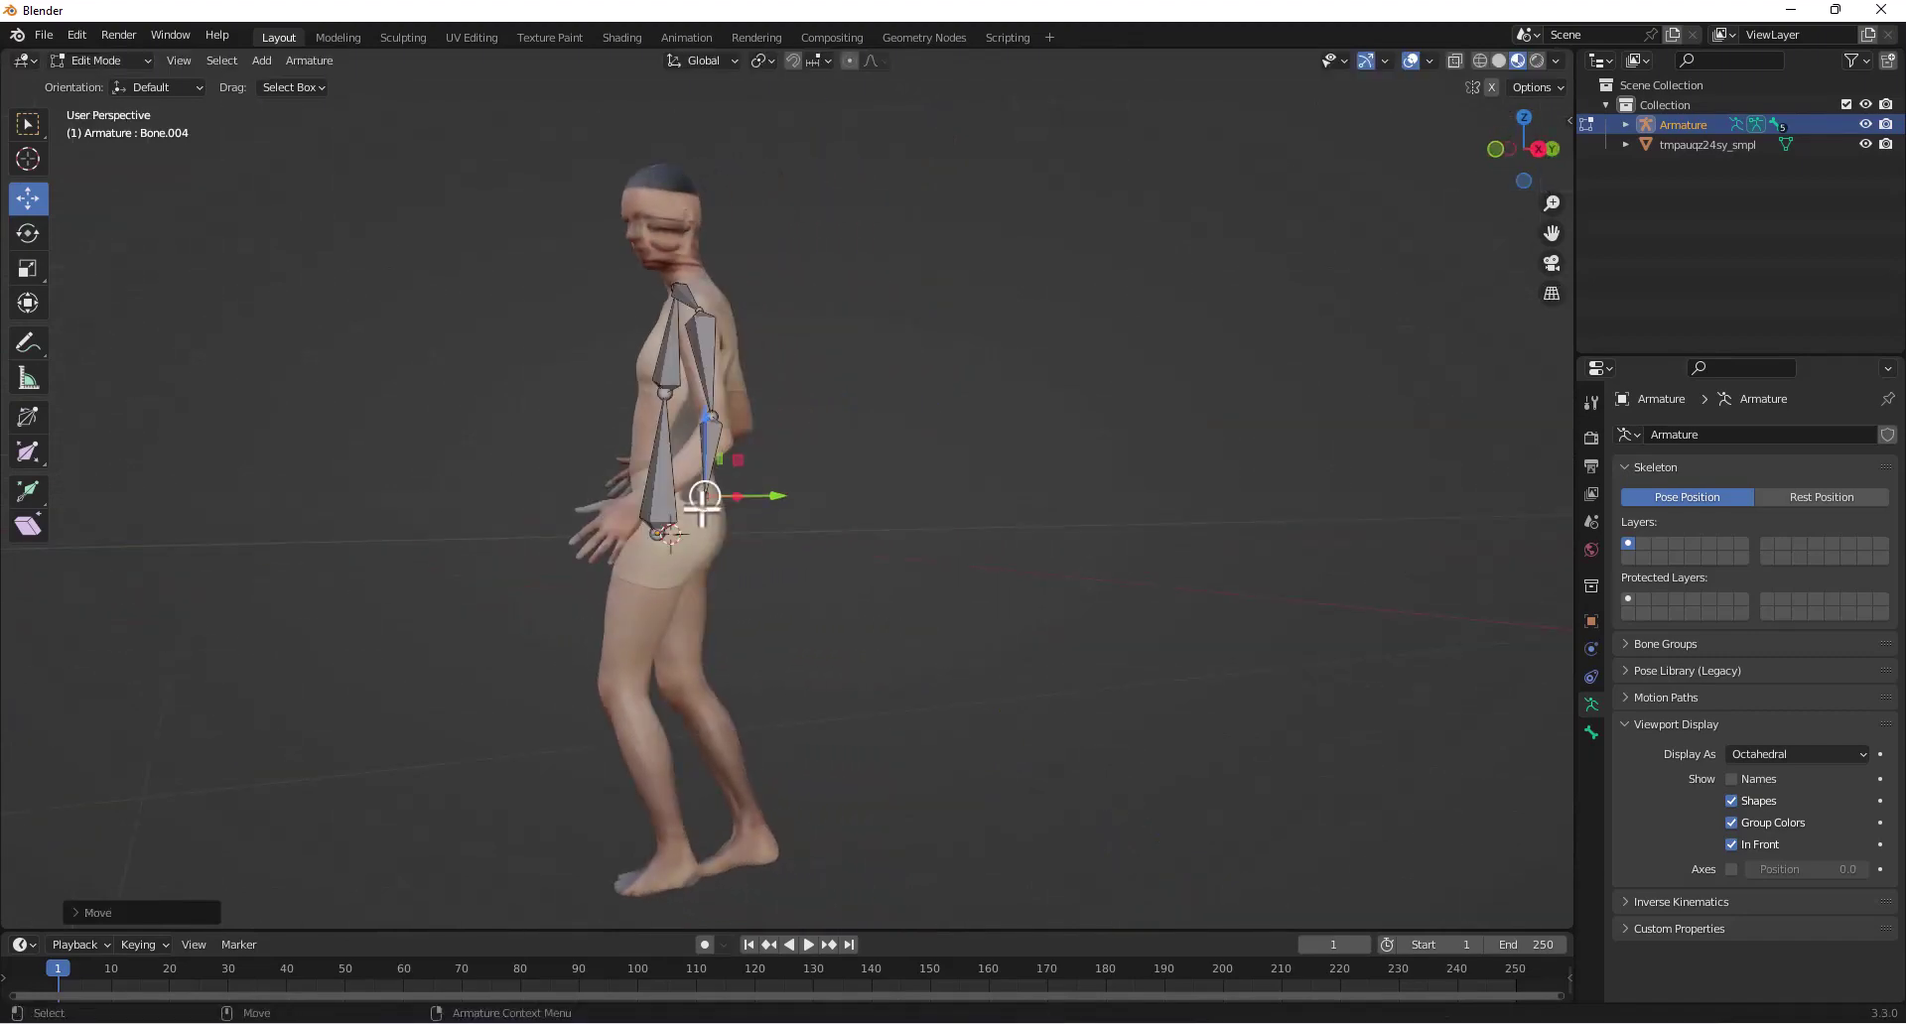
{"action": "left_click_drag", "start_coordinate": [704, 496], "coordinate": [641, 511]}
{"action": "middle_click_drag", "start_coordinate": [641, 511], "coordinate": [757, 564]}
{"action": "left_click_drag", "start_coordinate": [757, 563], "coordinate": [765, 595]}
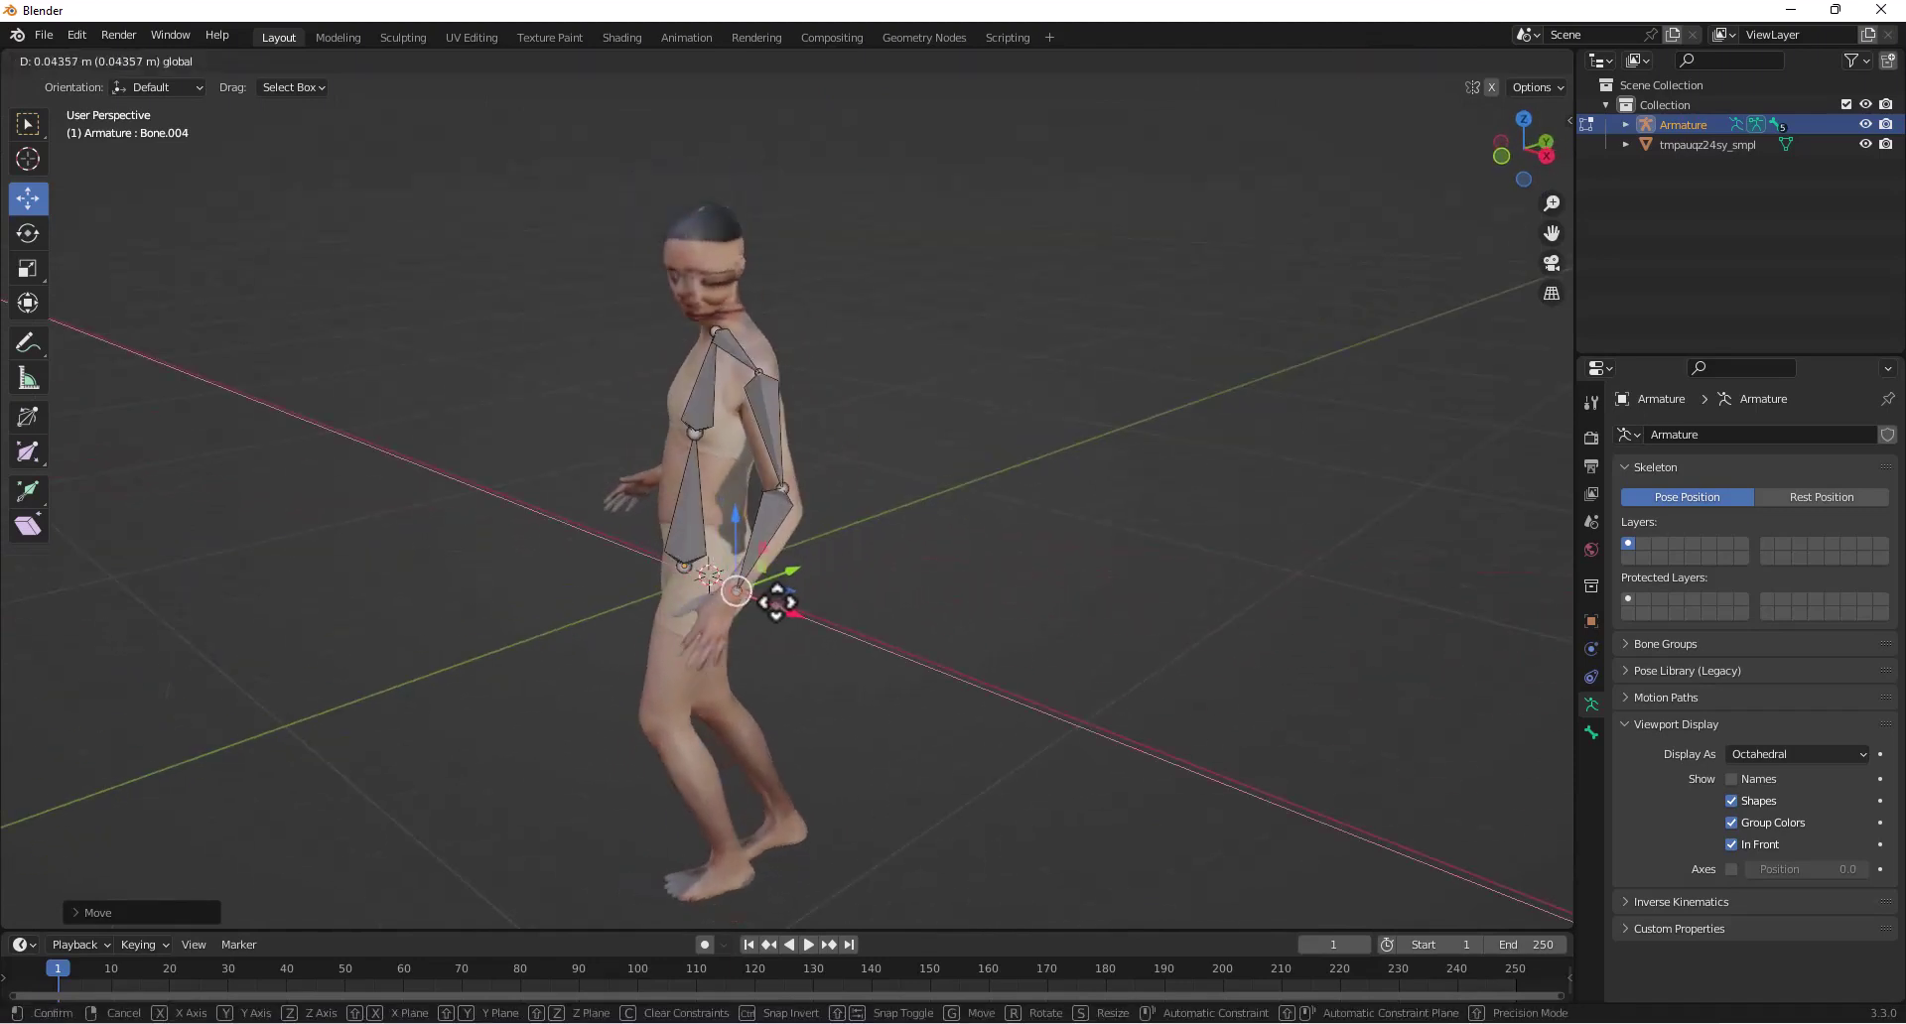
{"action": "middle_click_drag", "start_coordinate": [765, 595], "coordinate": [887, 576]}
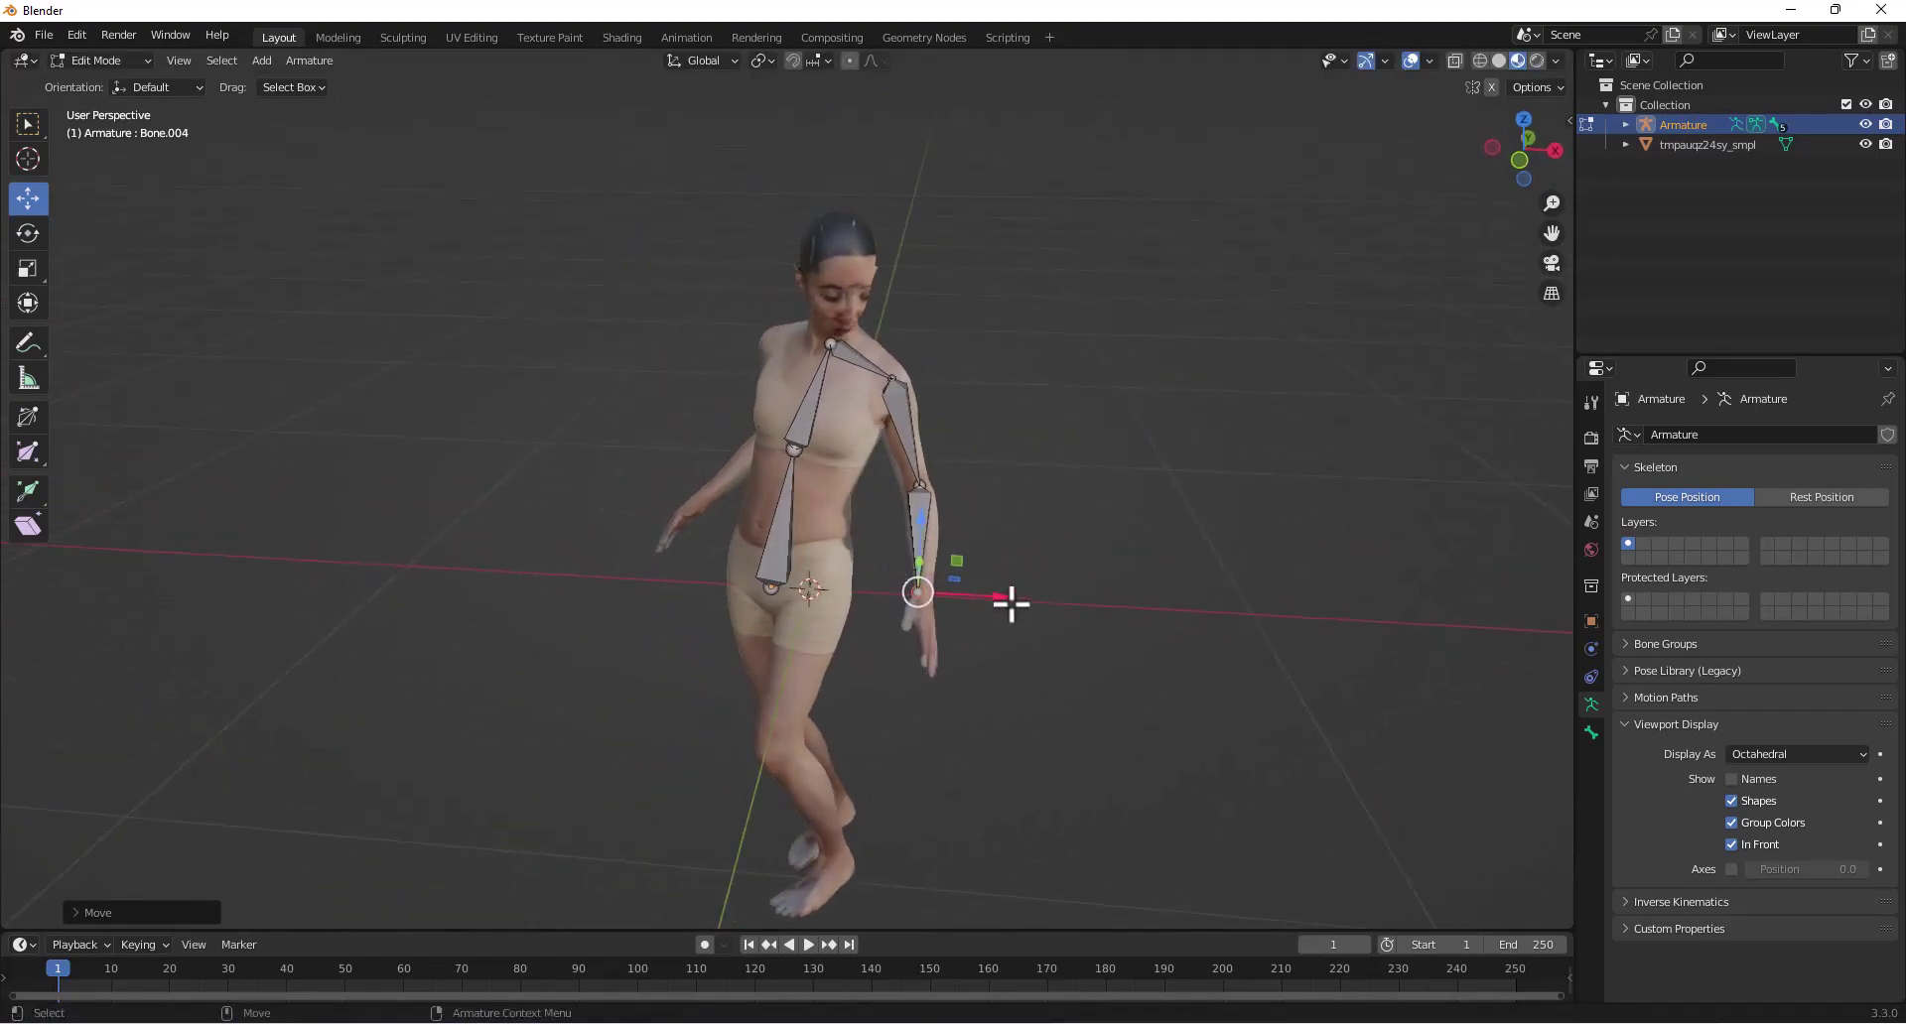
{"action": "middle_click_drag", "start_coordinate": [1008, 600], "coordinate": [87, 180]}
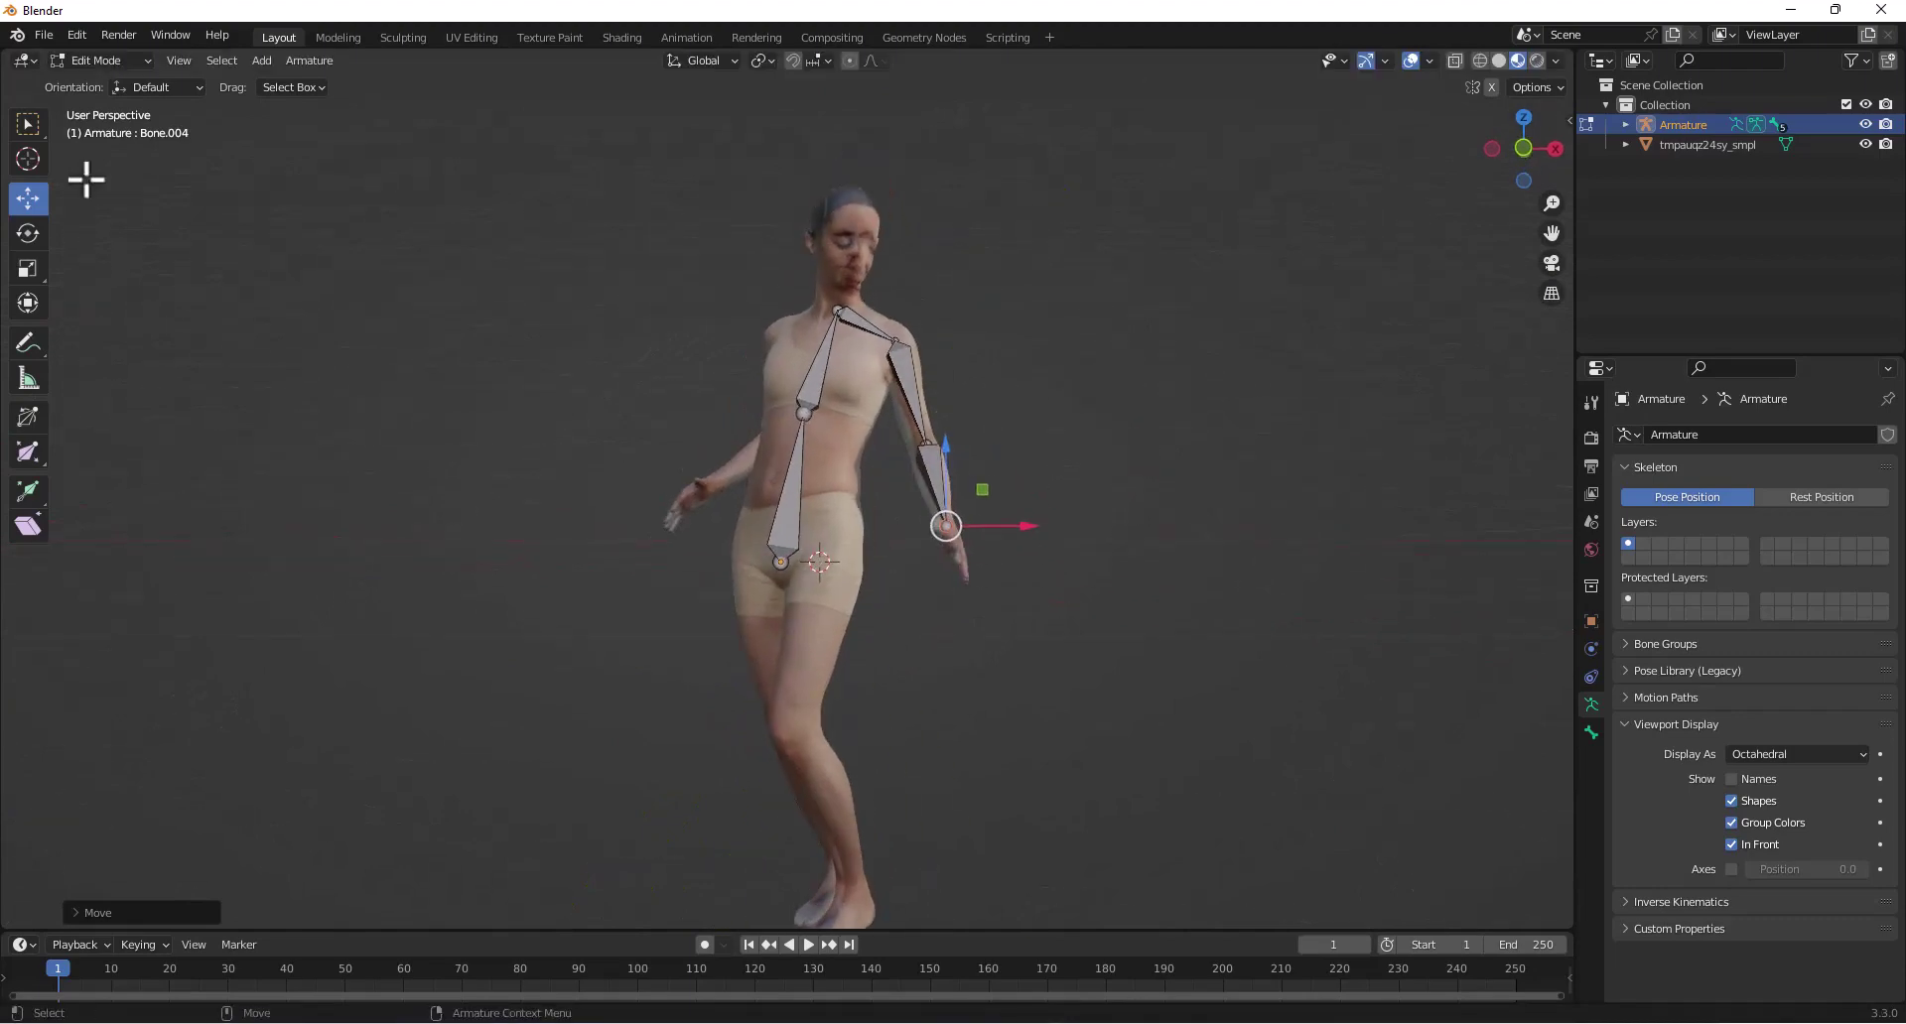
{"action": "left_click", "coordinate": [92, 60]}
{"action": "left_click", "coordinate": [87, 82]}
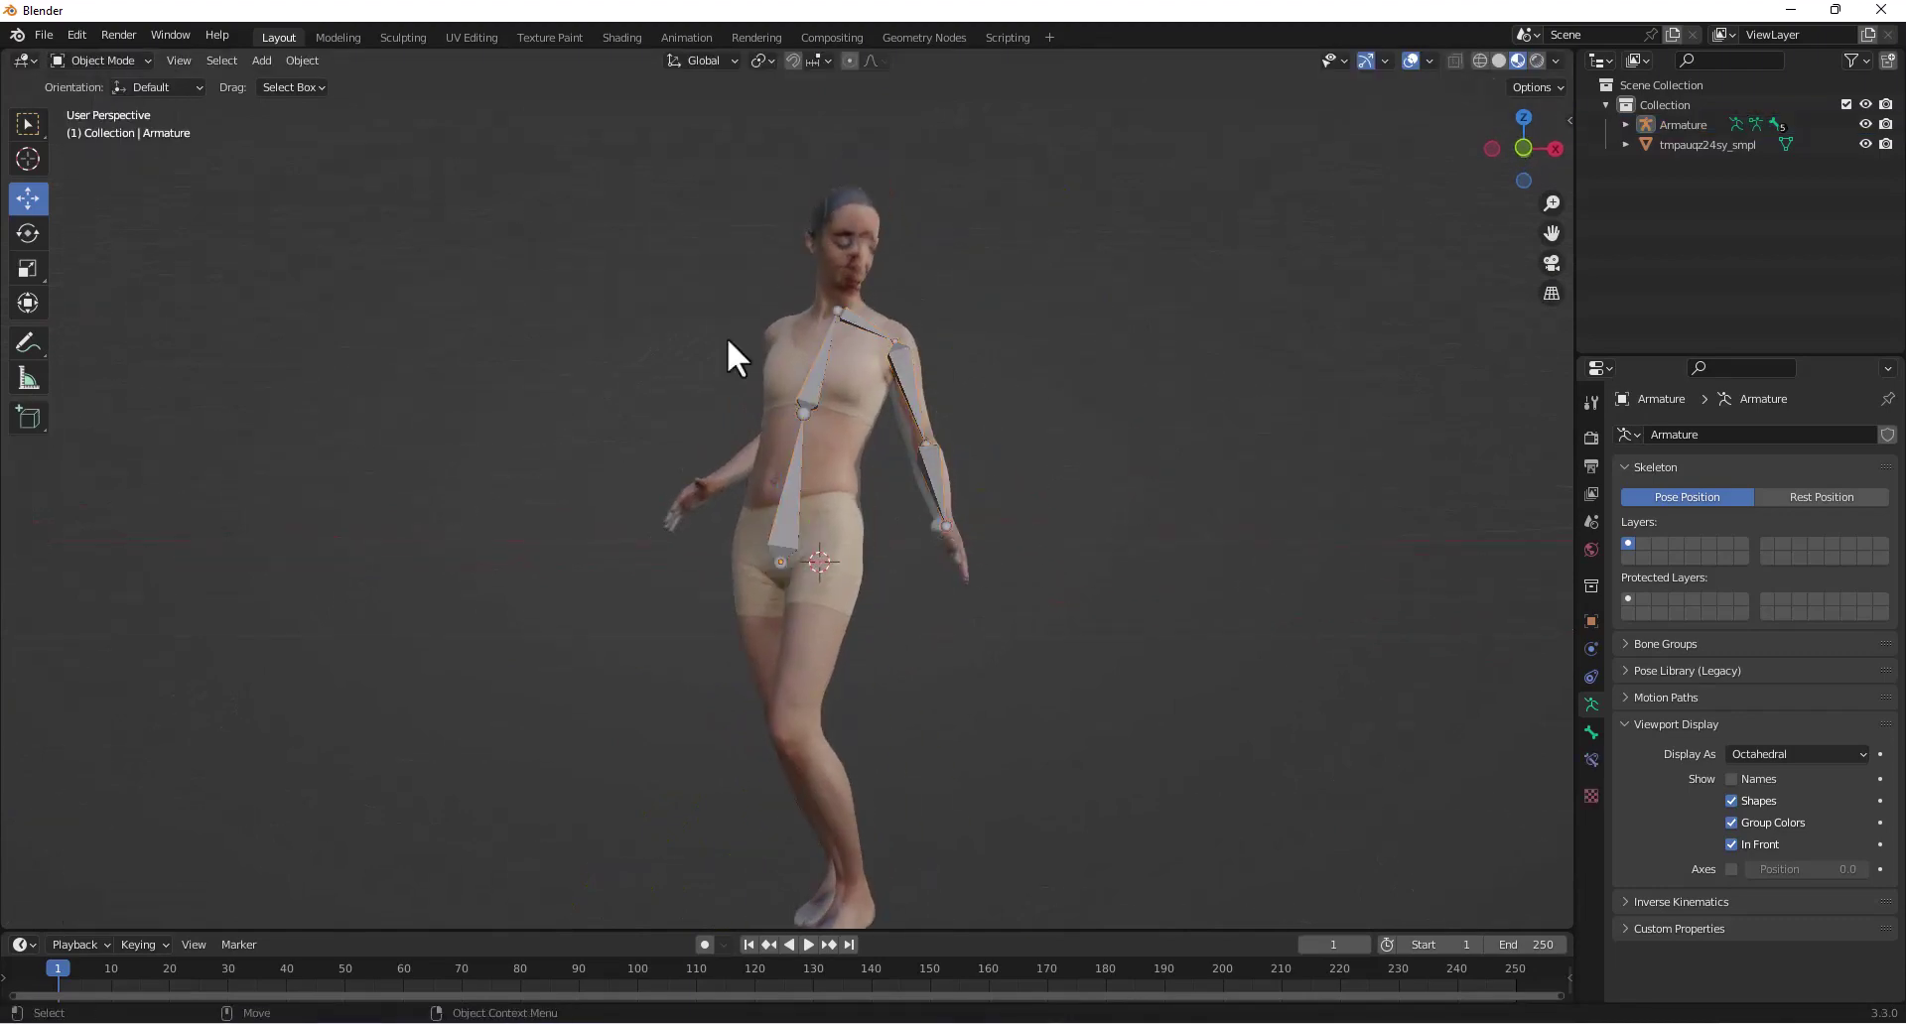
{"action": "left_click", "coordinate": [812, 372]}
{"action": "left_click", "coordinate": [852, 254], "text": "shift"}
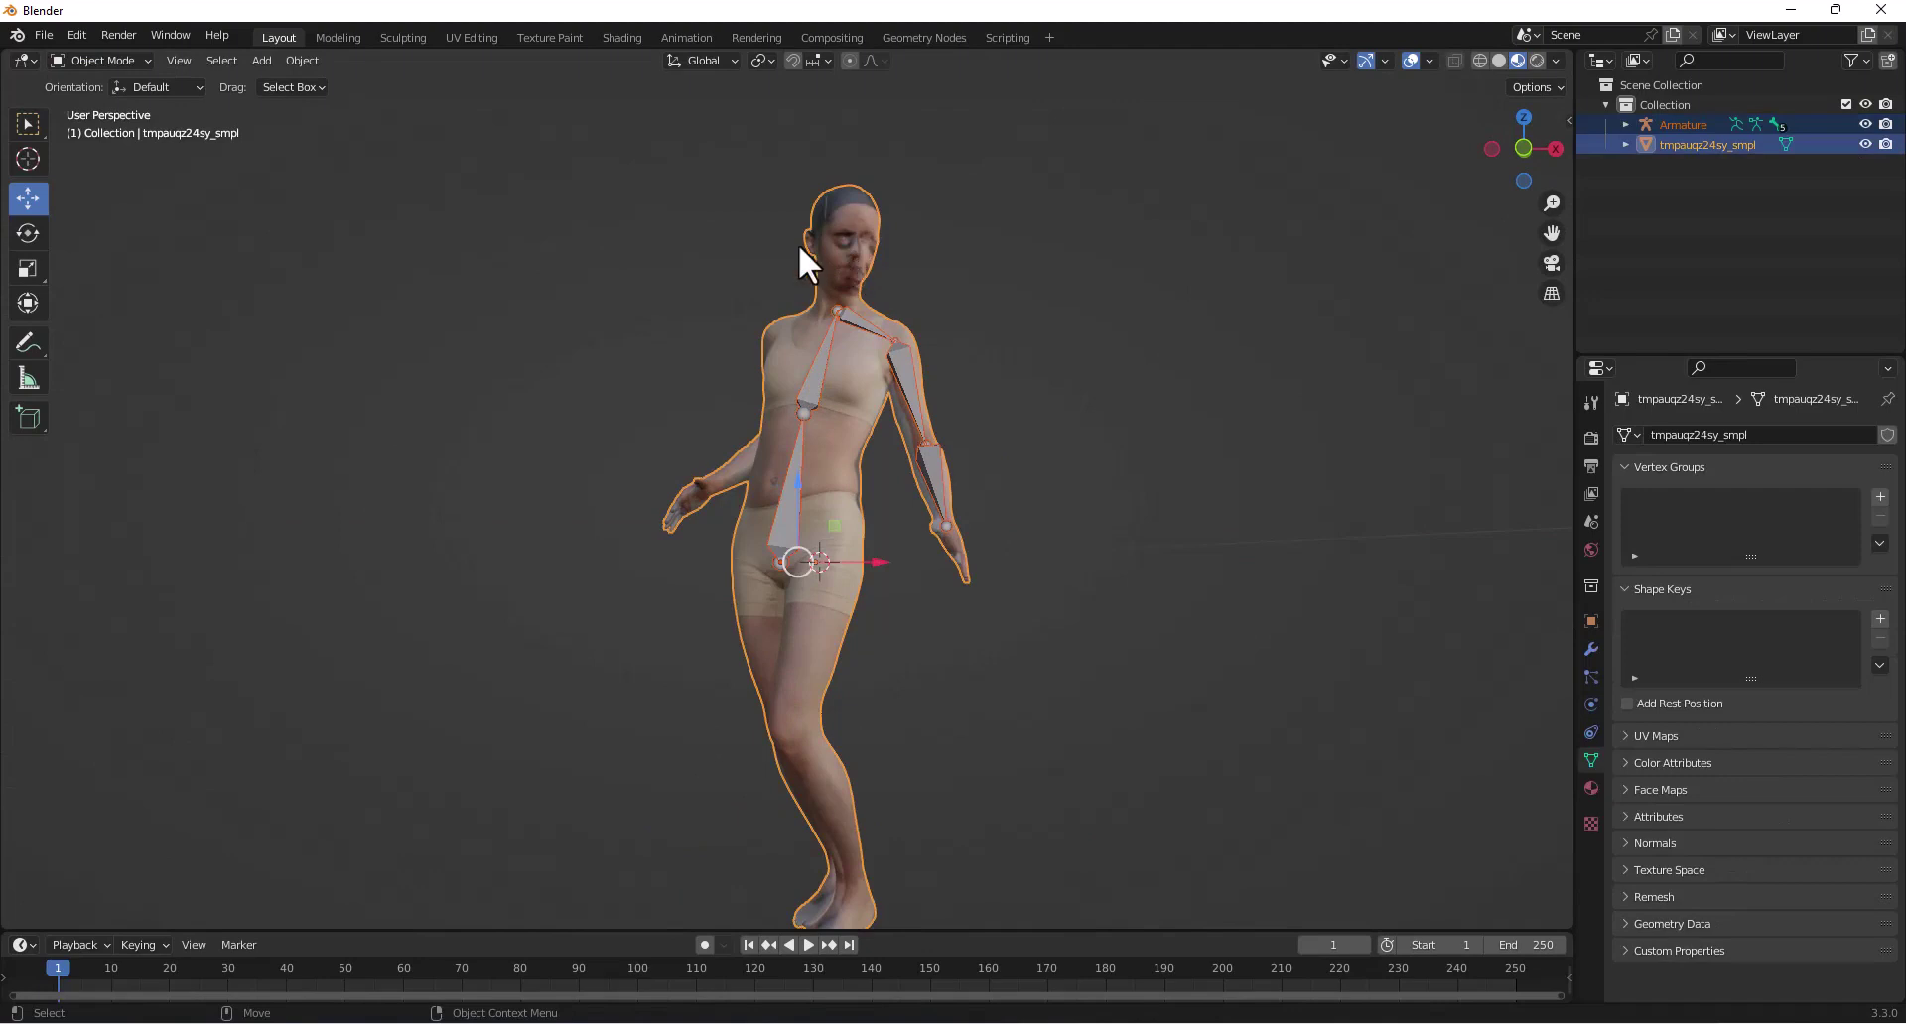
{"action": "key", "text": "ctrl+p"}
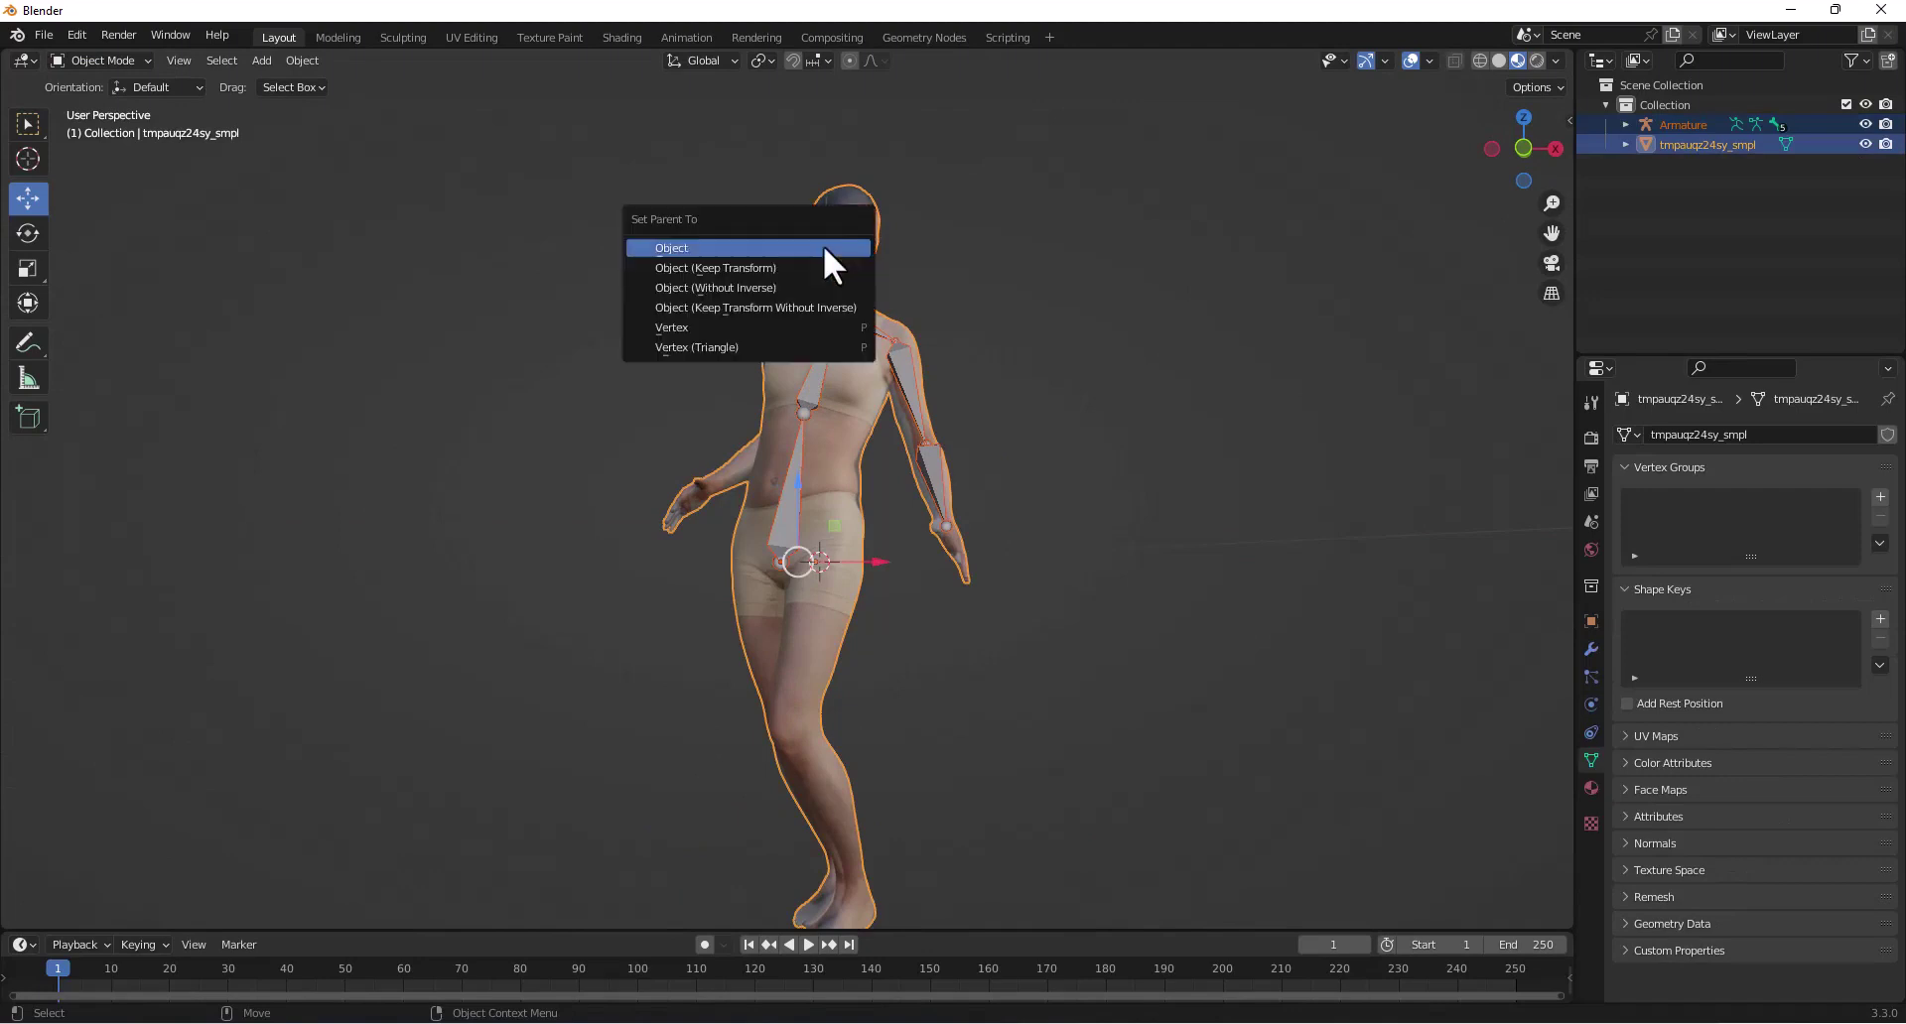
{"action": "left_click", "coordinate": [824, 247]}
{"action": "left_click", "coordinate": [669, 368]}
{"action": "left_click", "coordinate": [794, 397]}
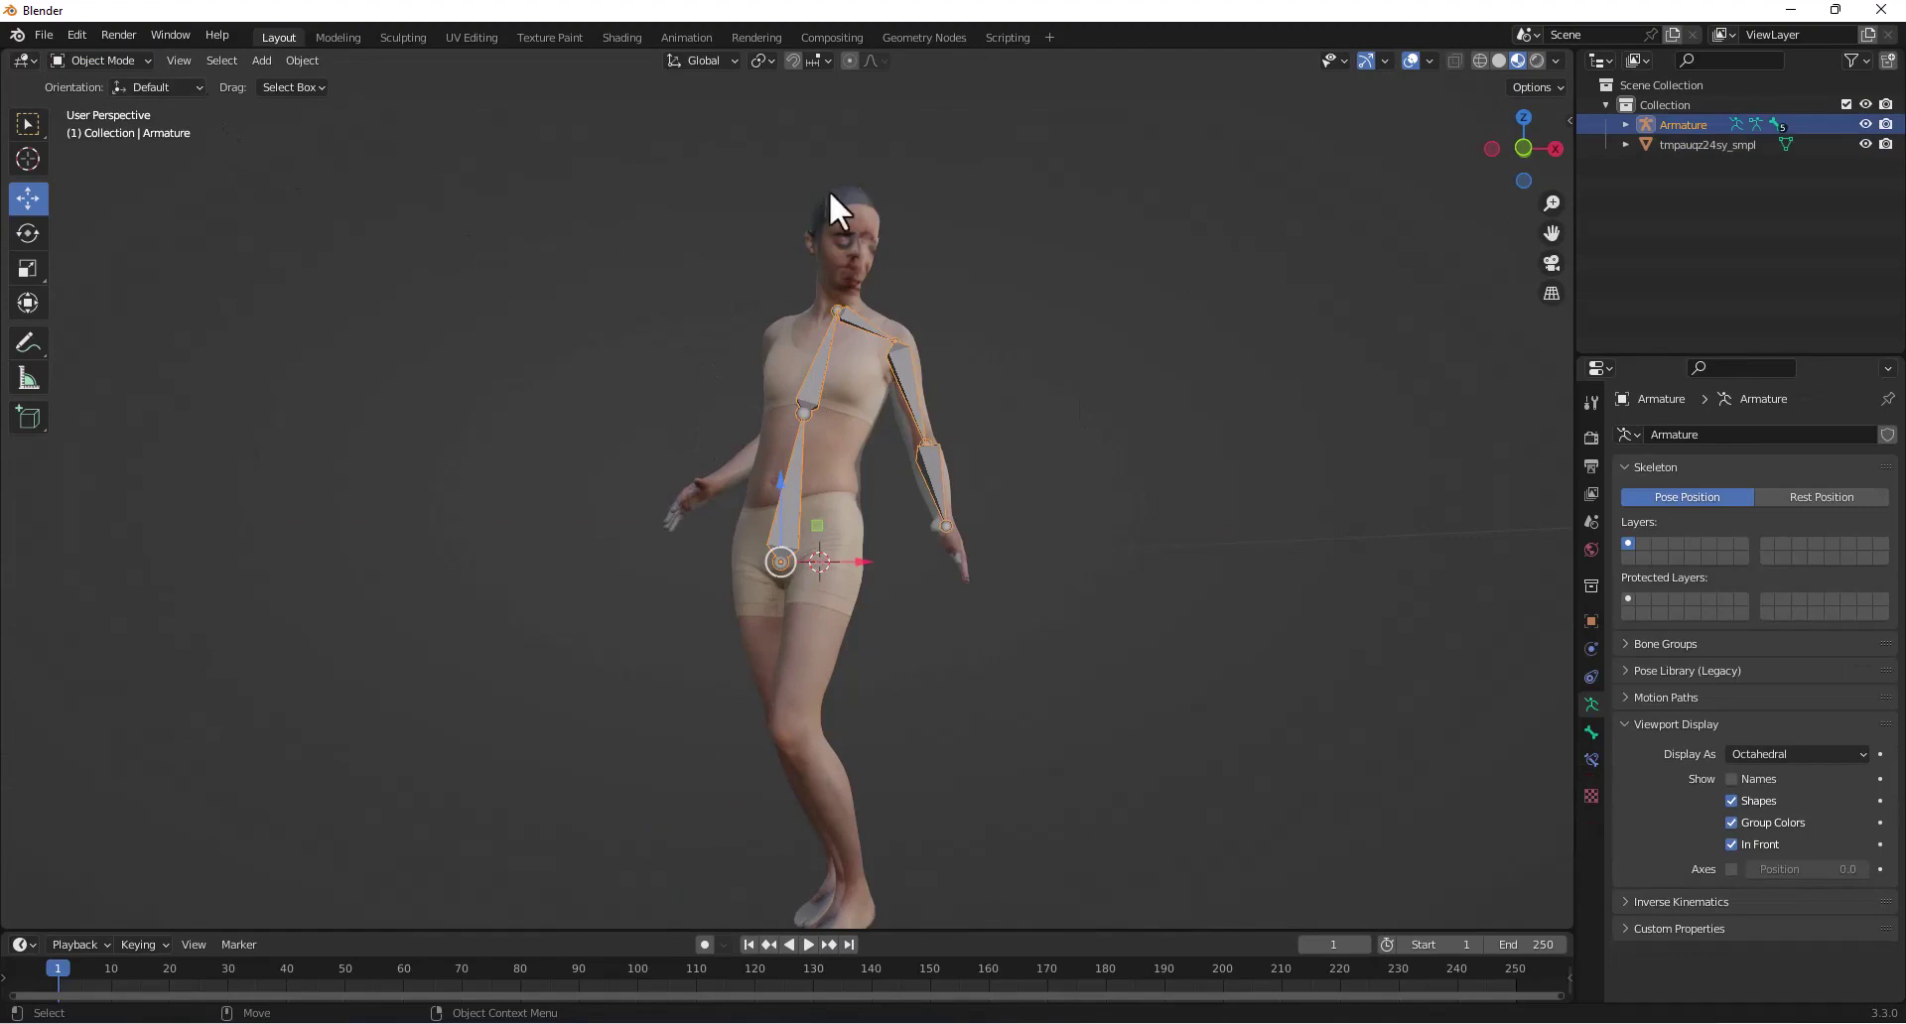
- Parent the body mesh to the armature with automatic weights, with all bones selected in Pose Mode
{"action": "left_click", "coordinate": [867, 271]}
{"action": "left_click", "coordinate": [837, 338], "text": "shift"}
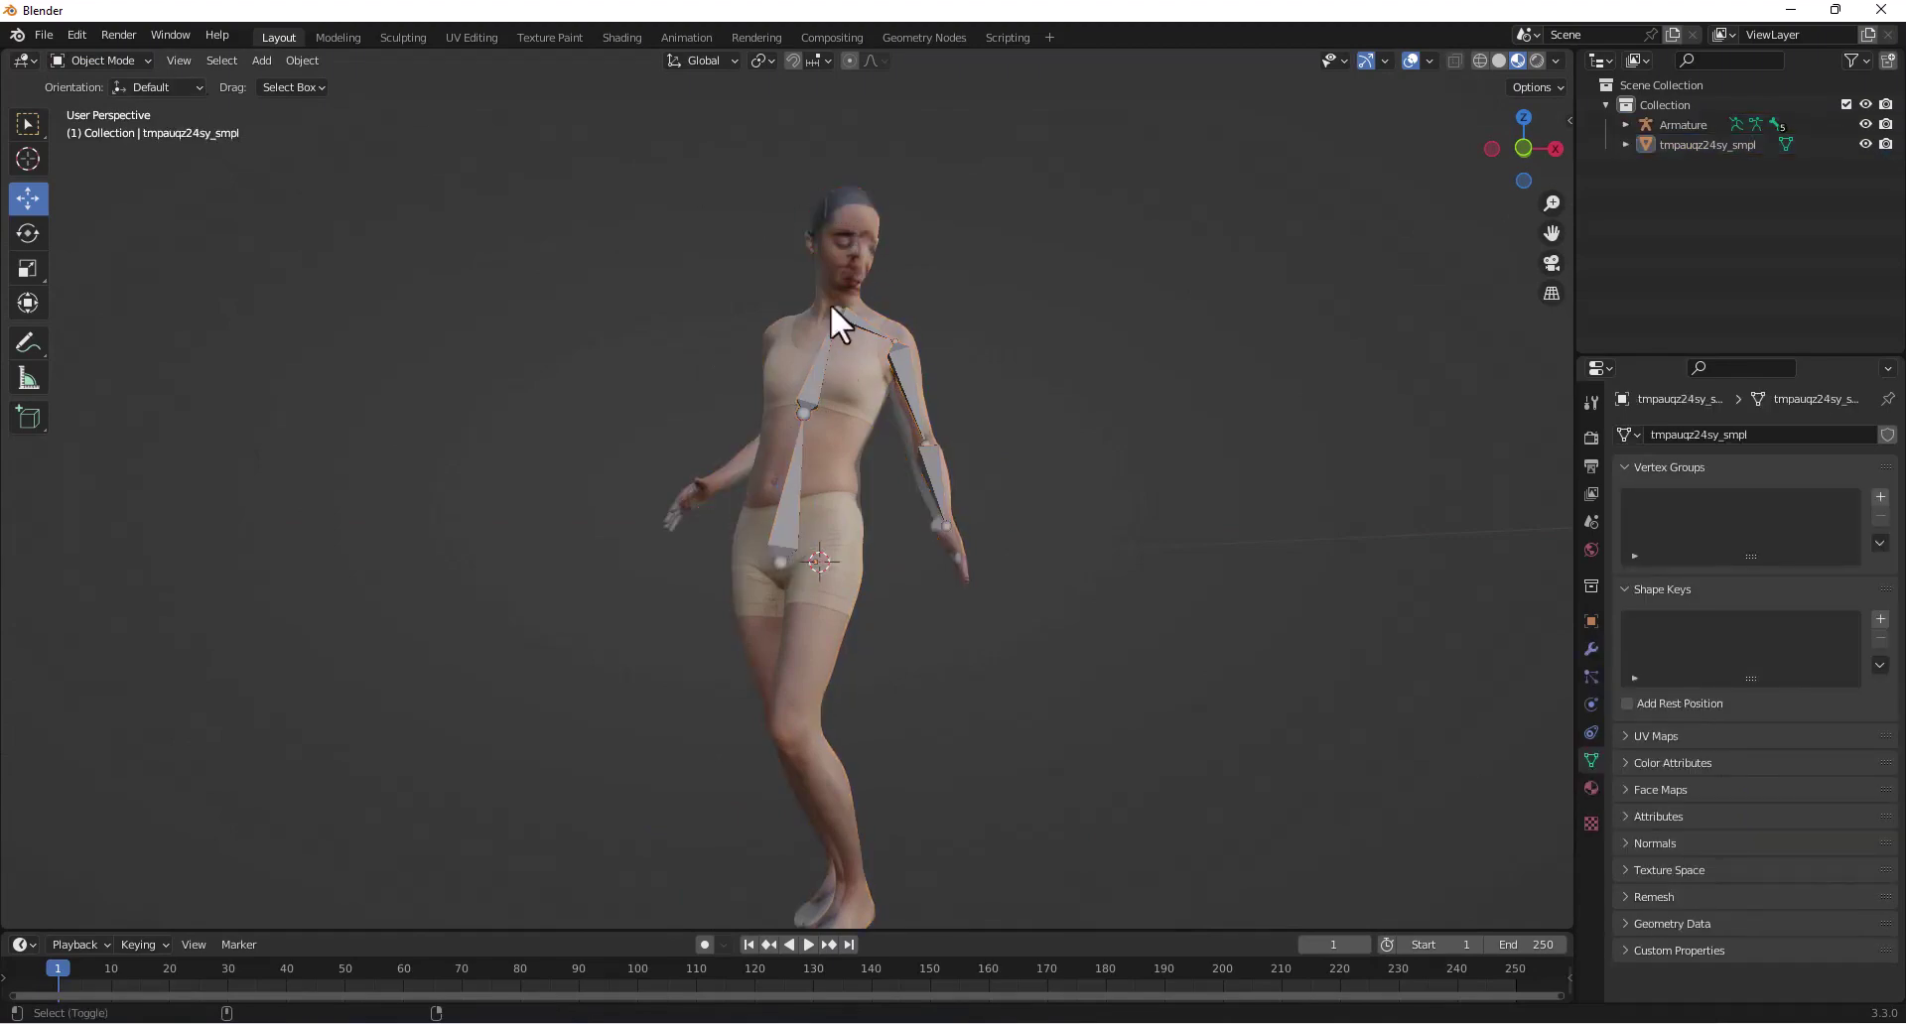
{"action": "left_click", "coordinate": [828, 343], "text": "shift"}
{"action": "left_click", "coordinate": [816, 373], "text": "shift"}
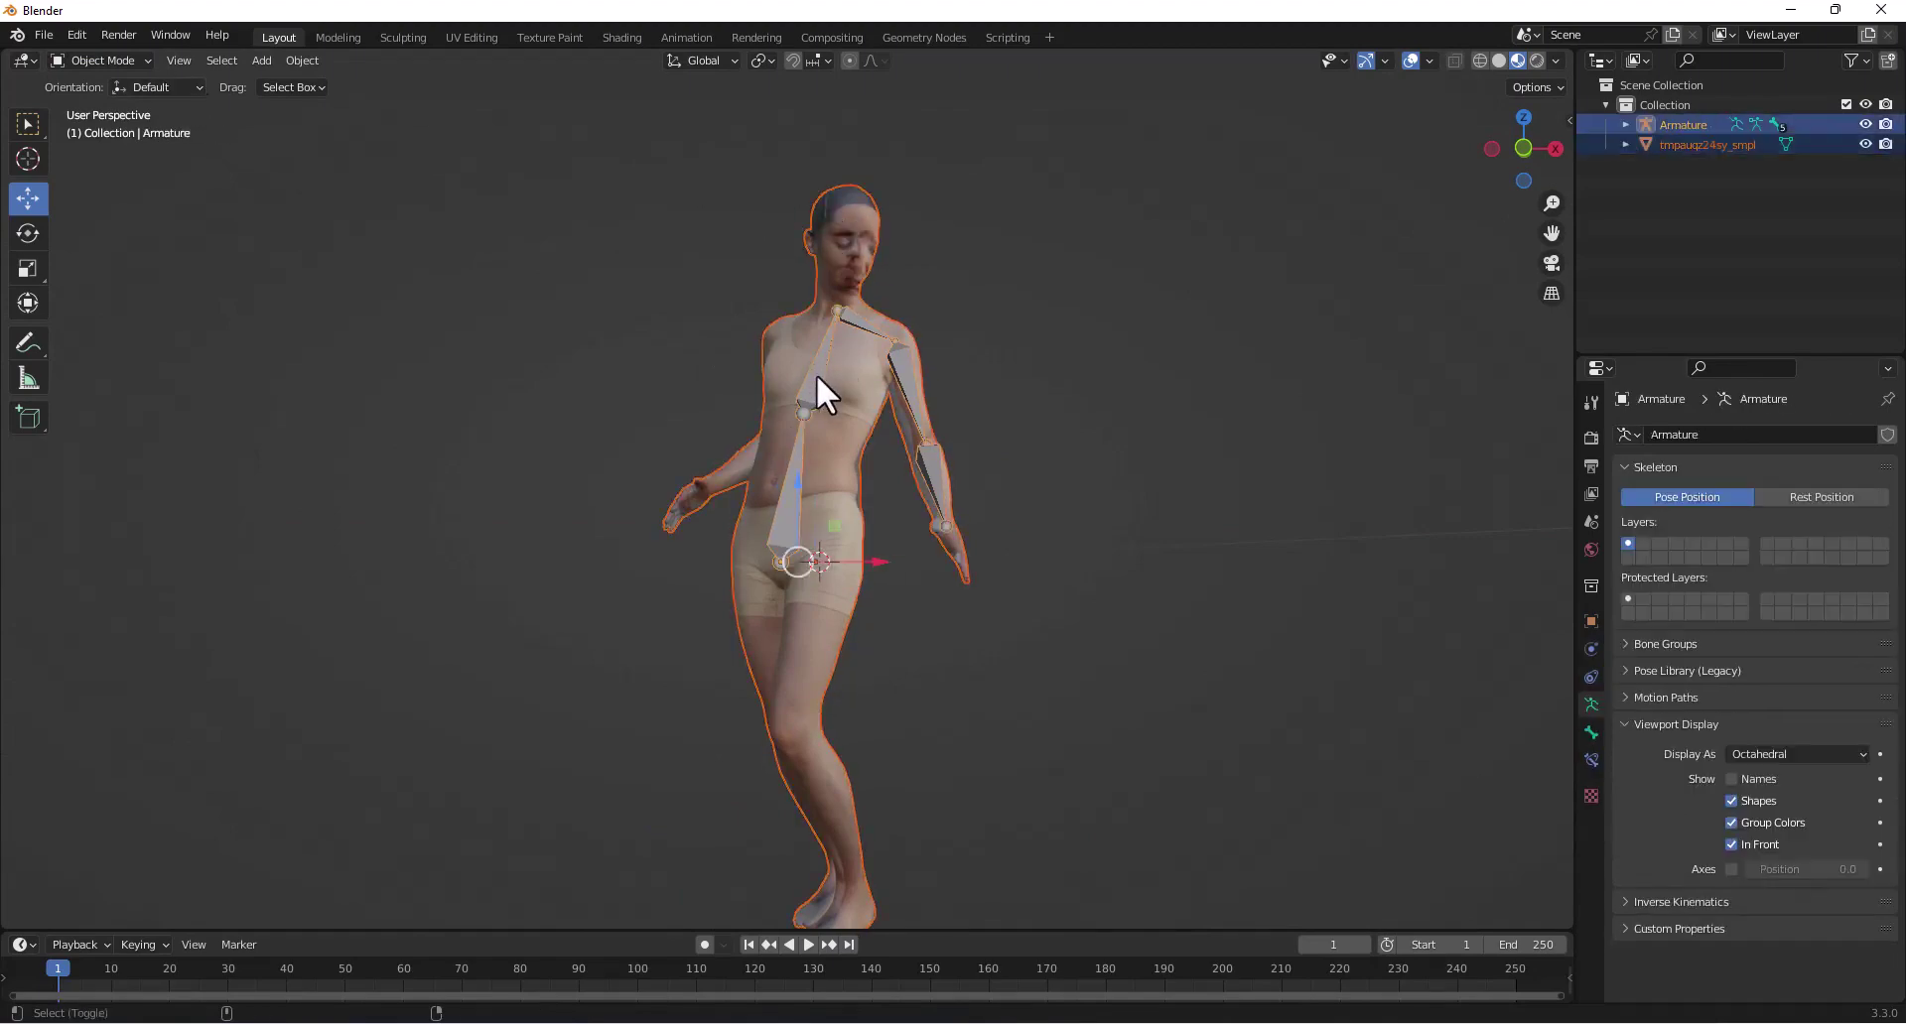
{"action": "left_click", "coordinate": [79, 57]}
{"action": "left_click", "coordinate": [87, 127]}
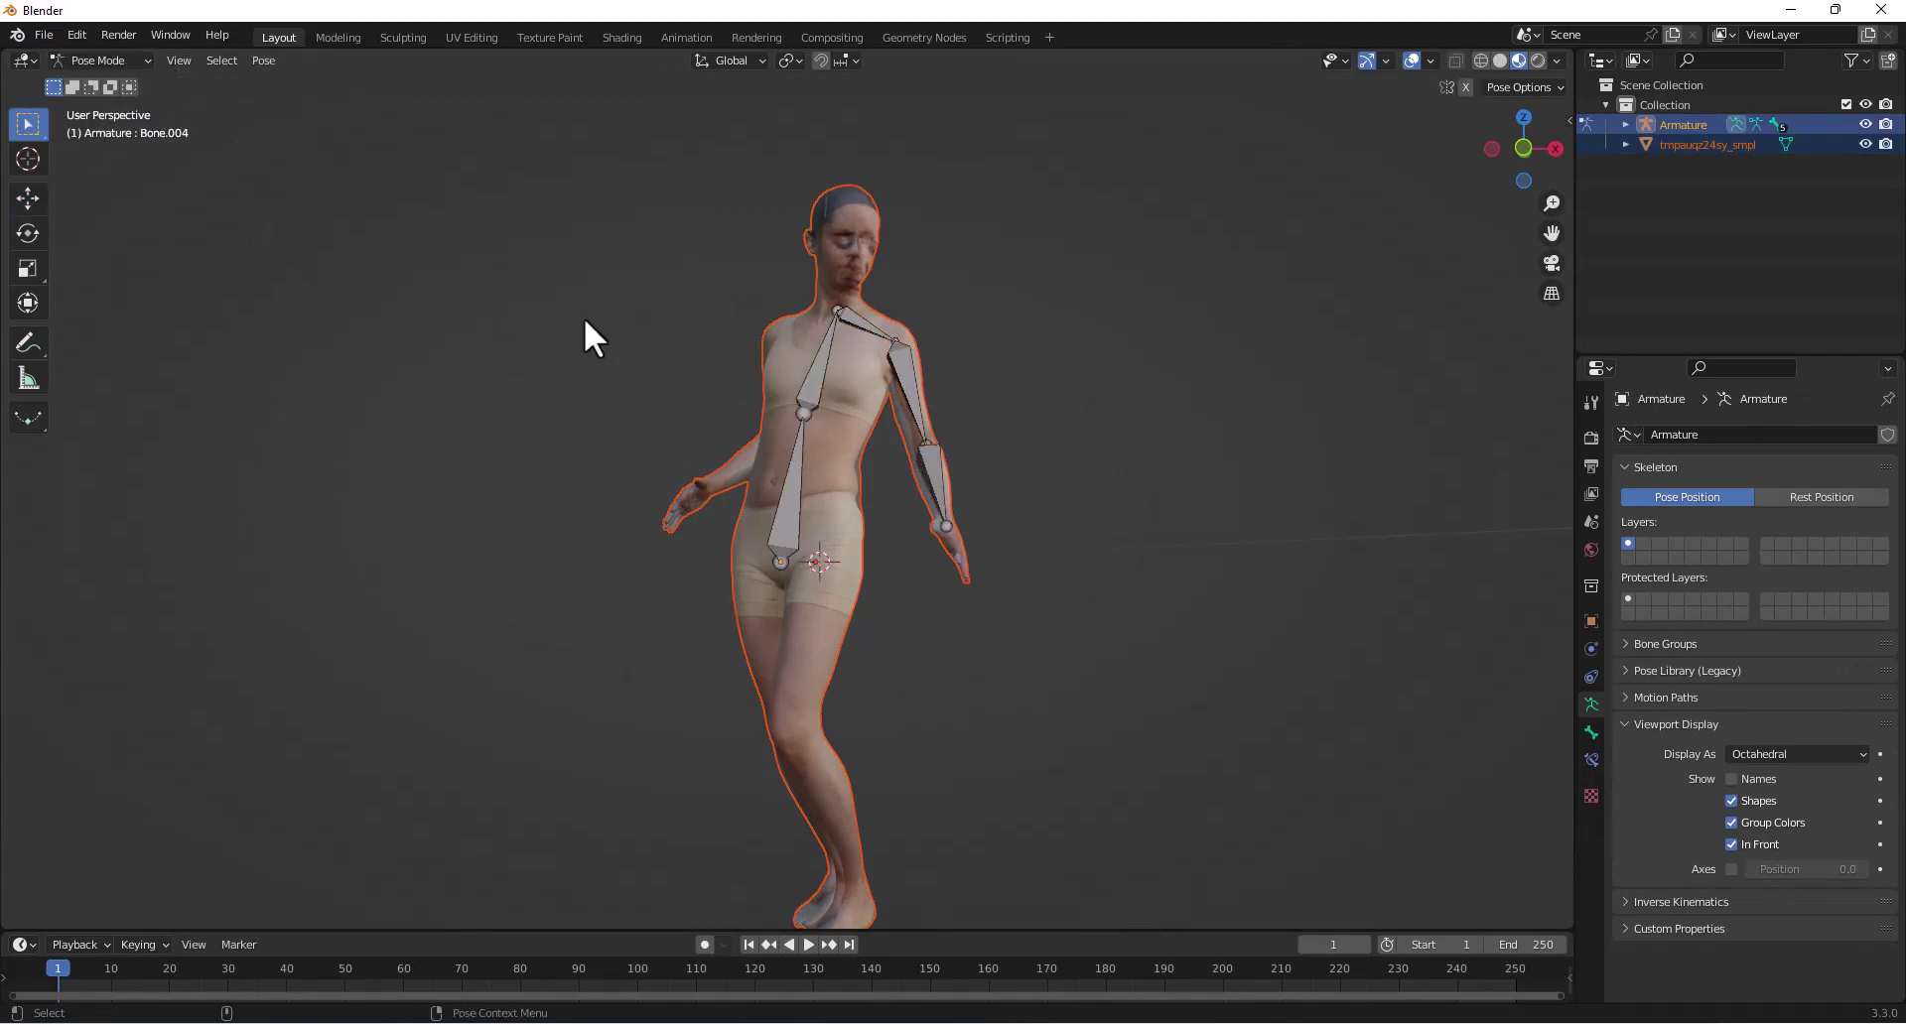
{"action": "left_click", "coordinate": [807, 518]}
{"action": "key", "text": "a"}
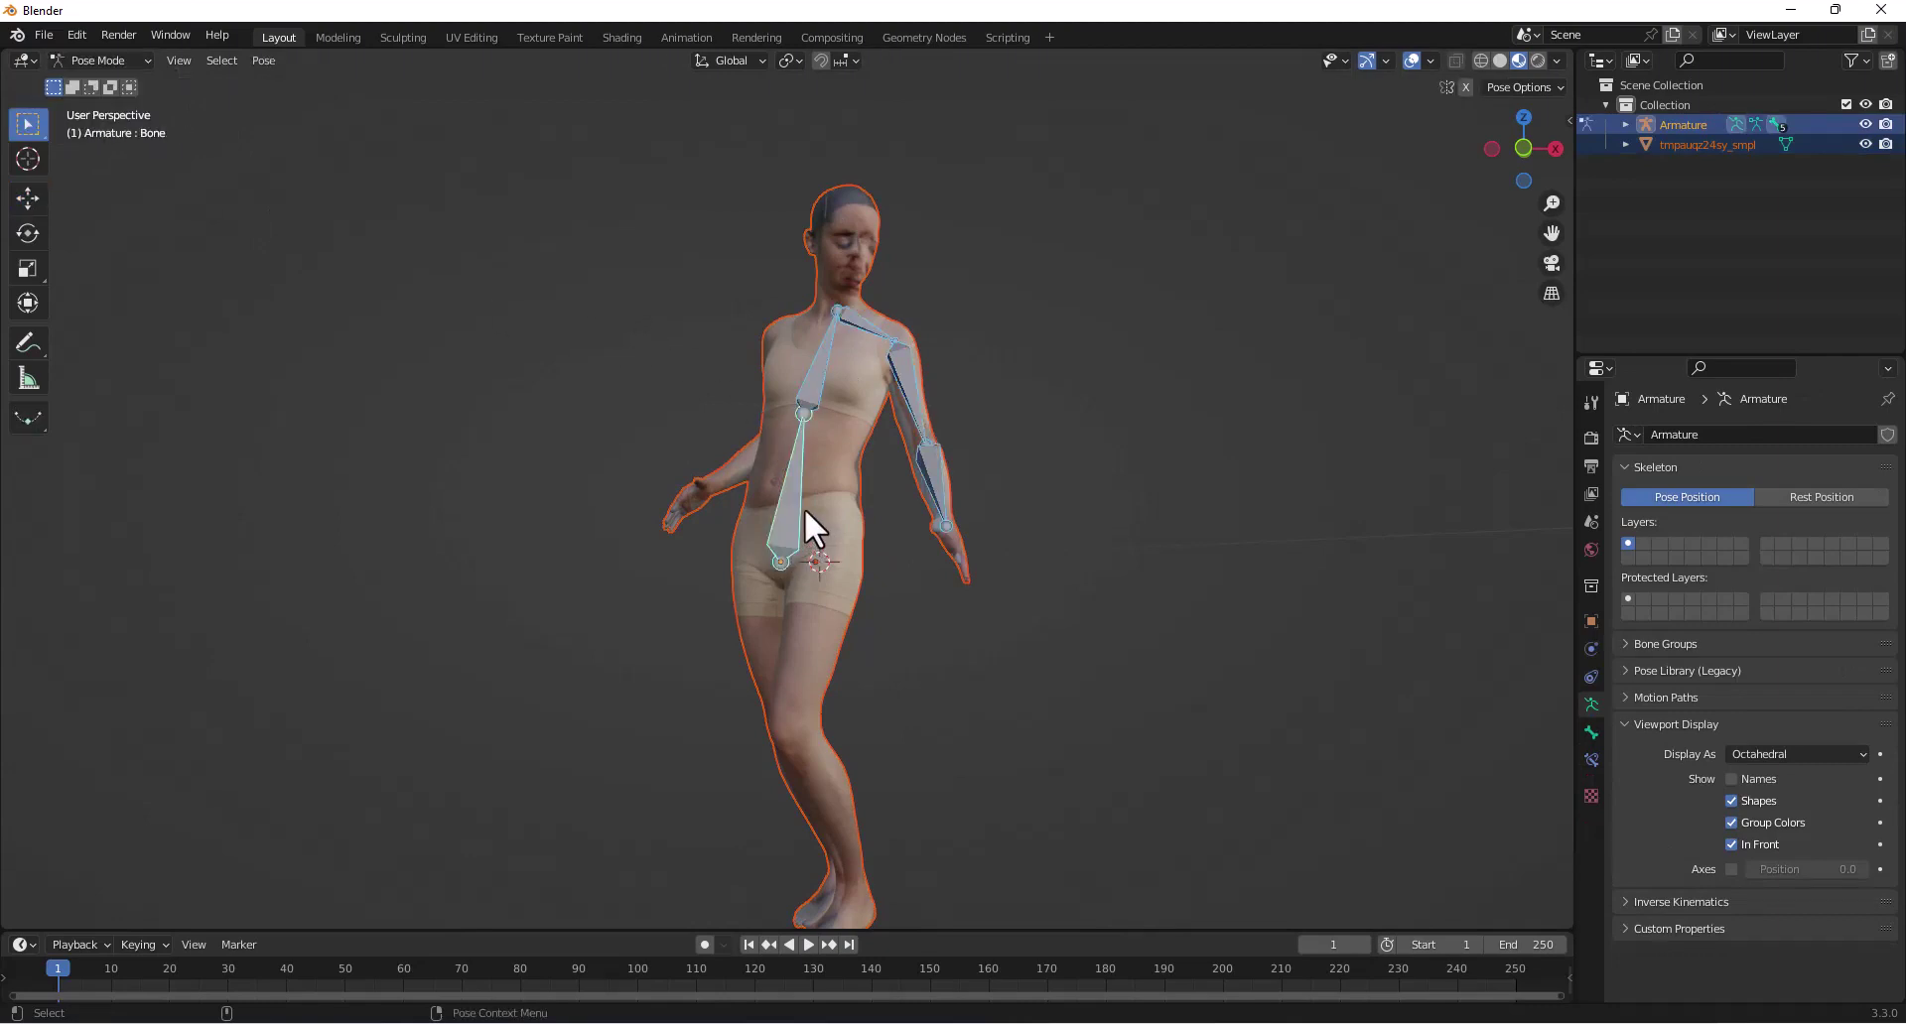
{"action": "key", "text": "ctrl+p"}
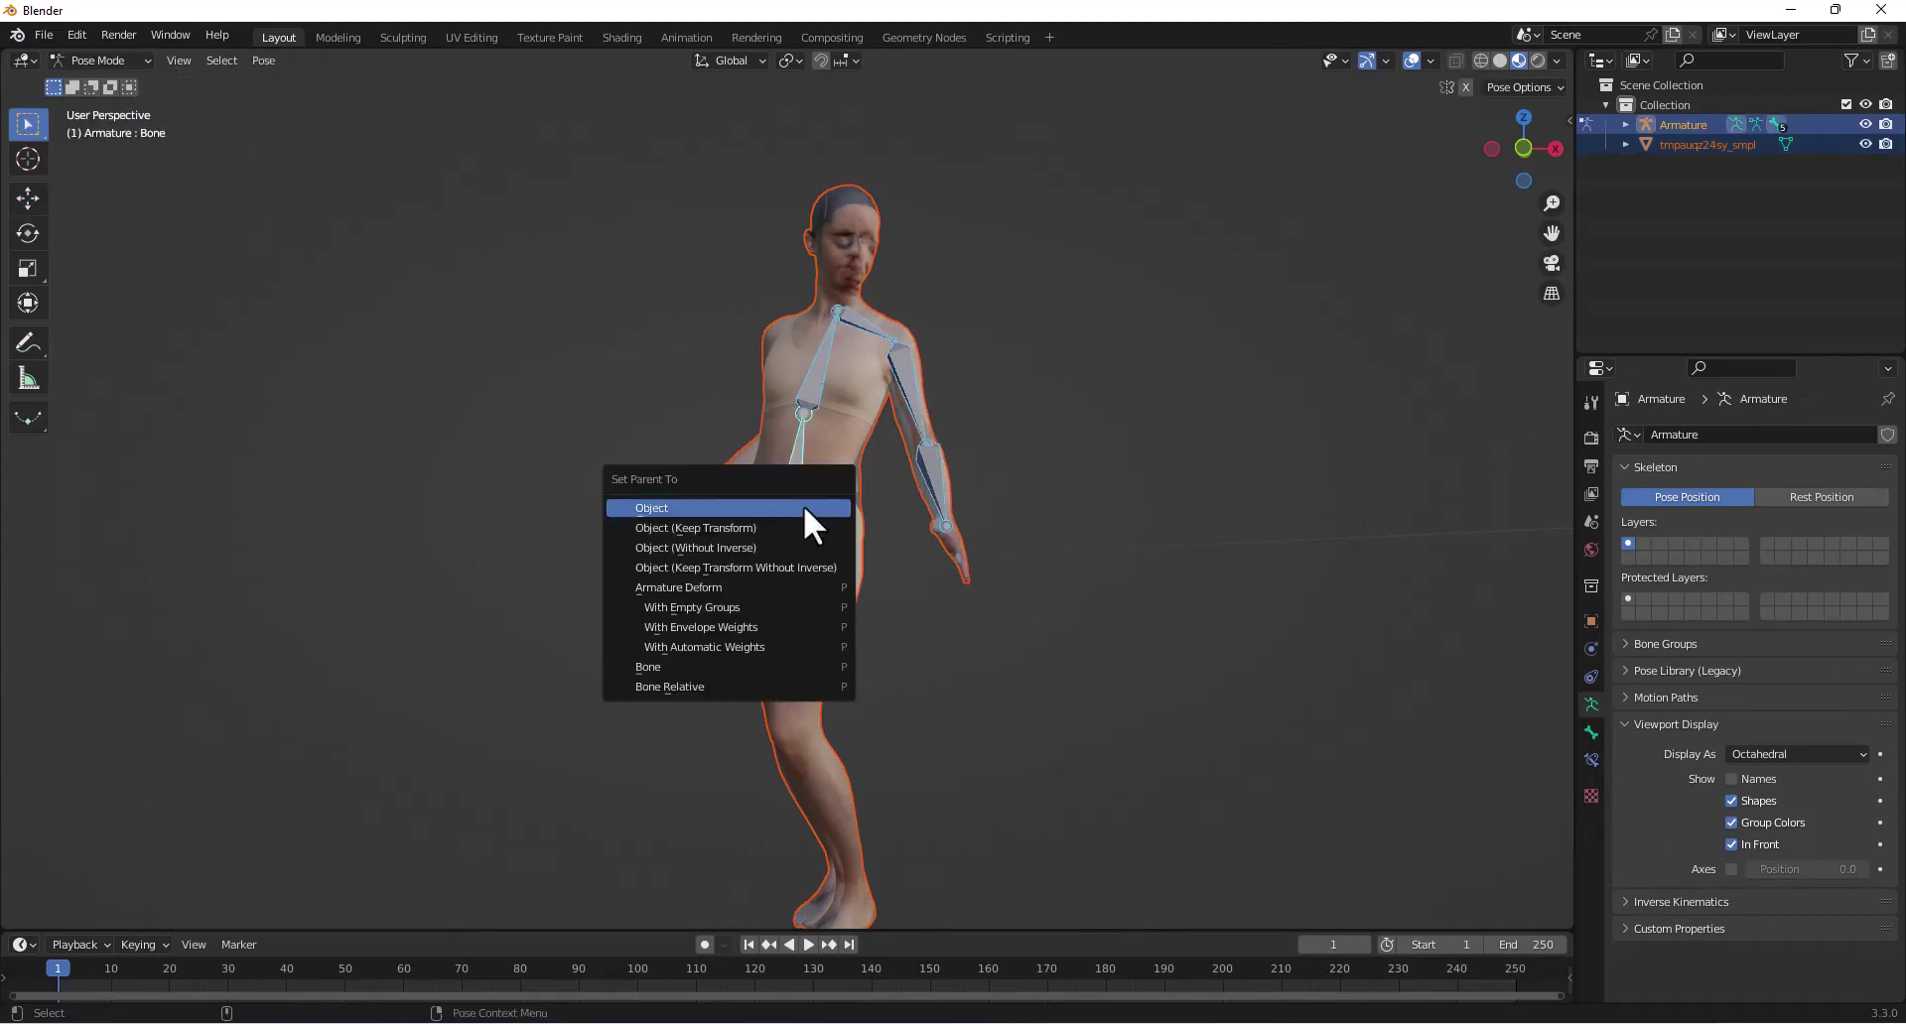
{"action": "left_click", "coordinate": [737, 649]}
{"action": "left_click", "coordinate": [854, 635]}
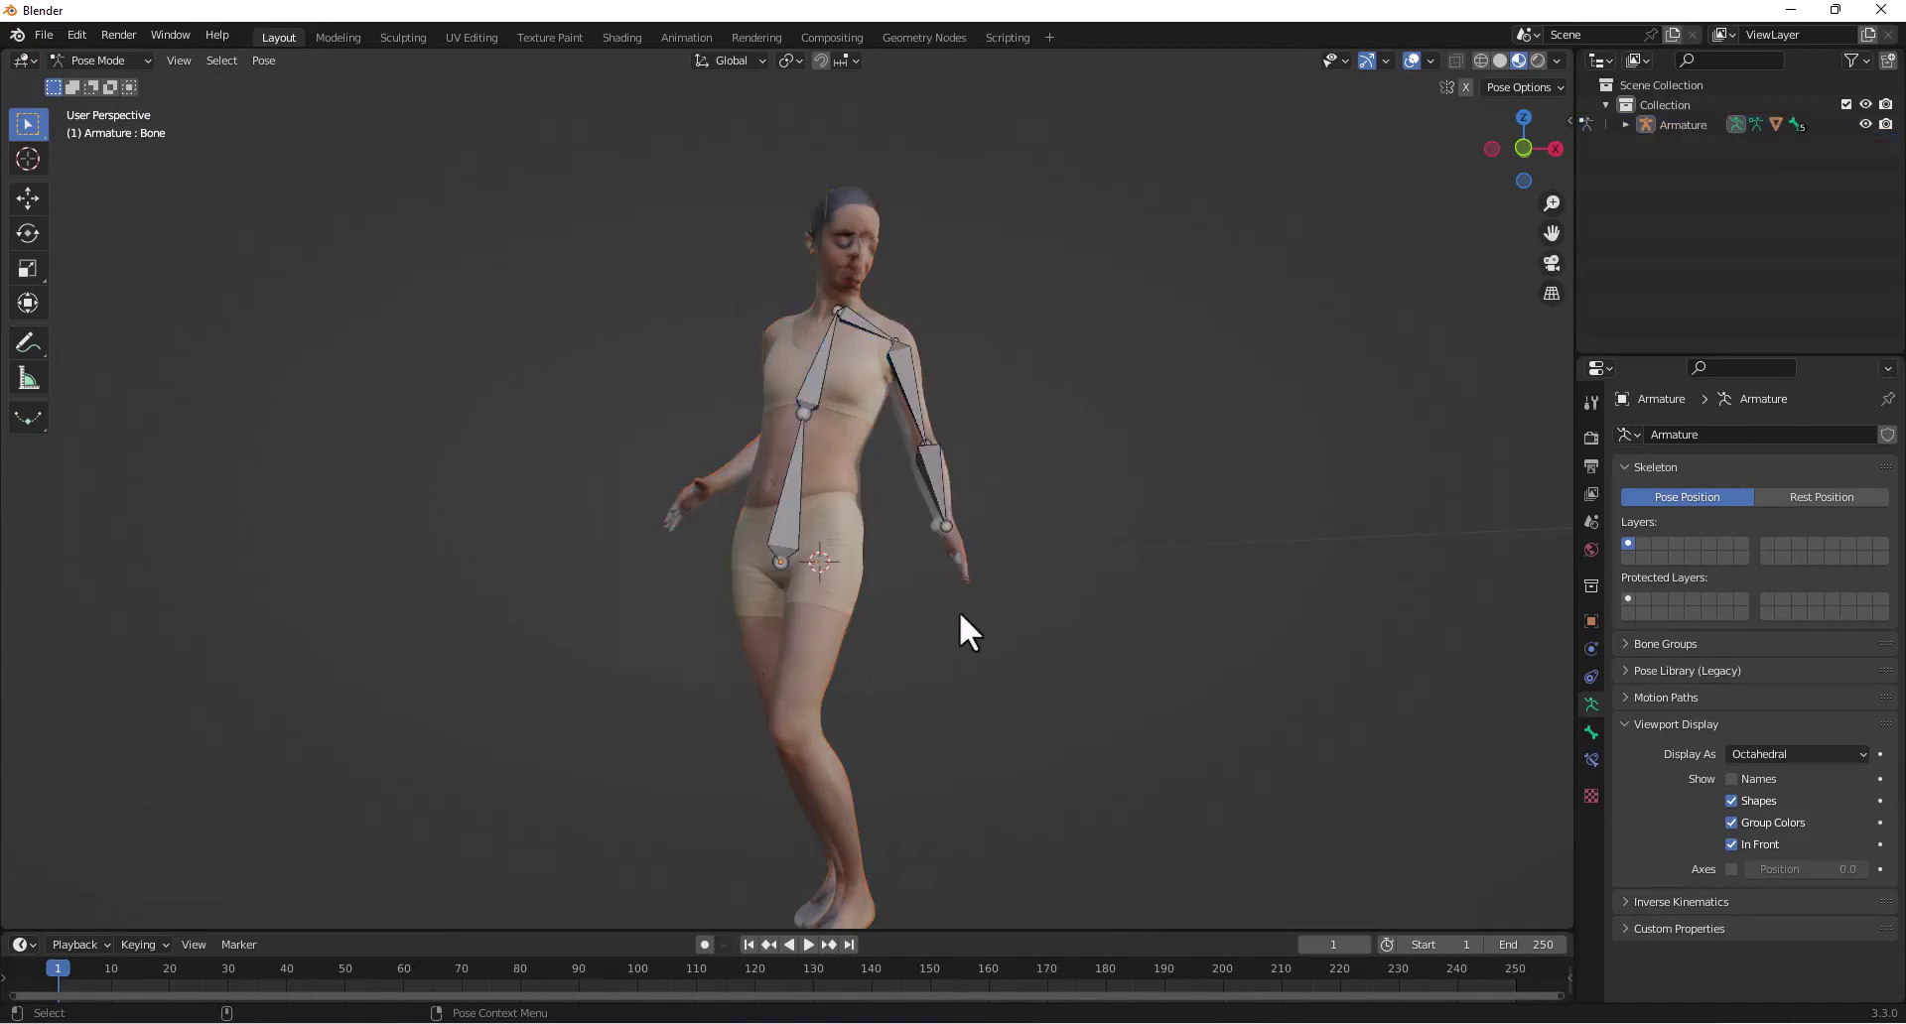
- Rotate the left forearm bone in two passes from different viewing angles to bend the arm at the elbow
{"action": "middle_click_drag", "start_coordinate": [961, 630], "coordinate": [966, 521]}
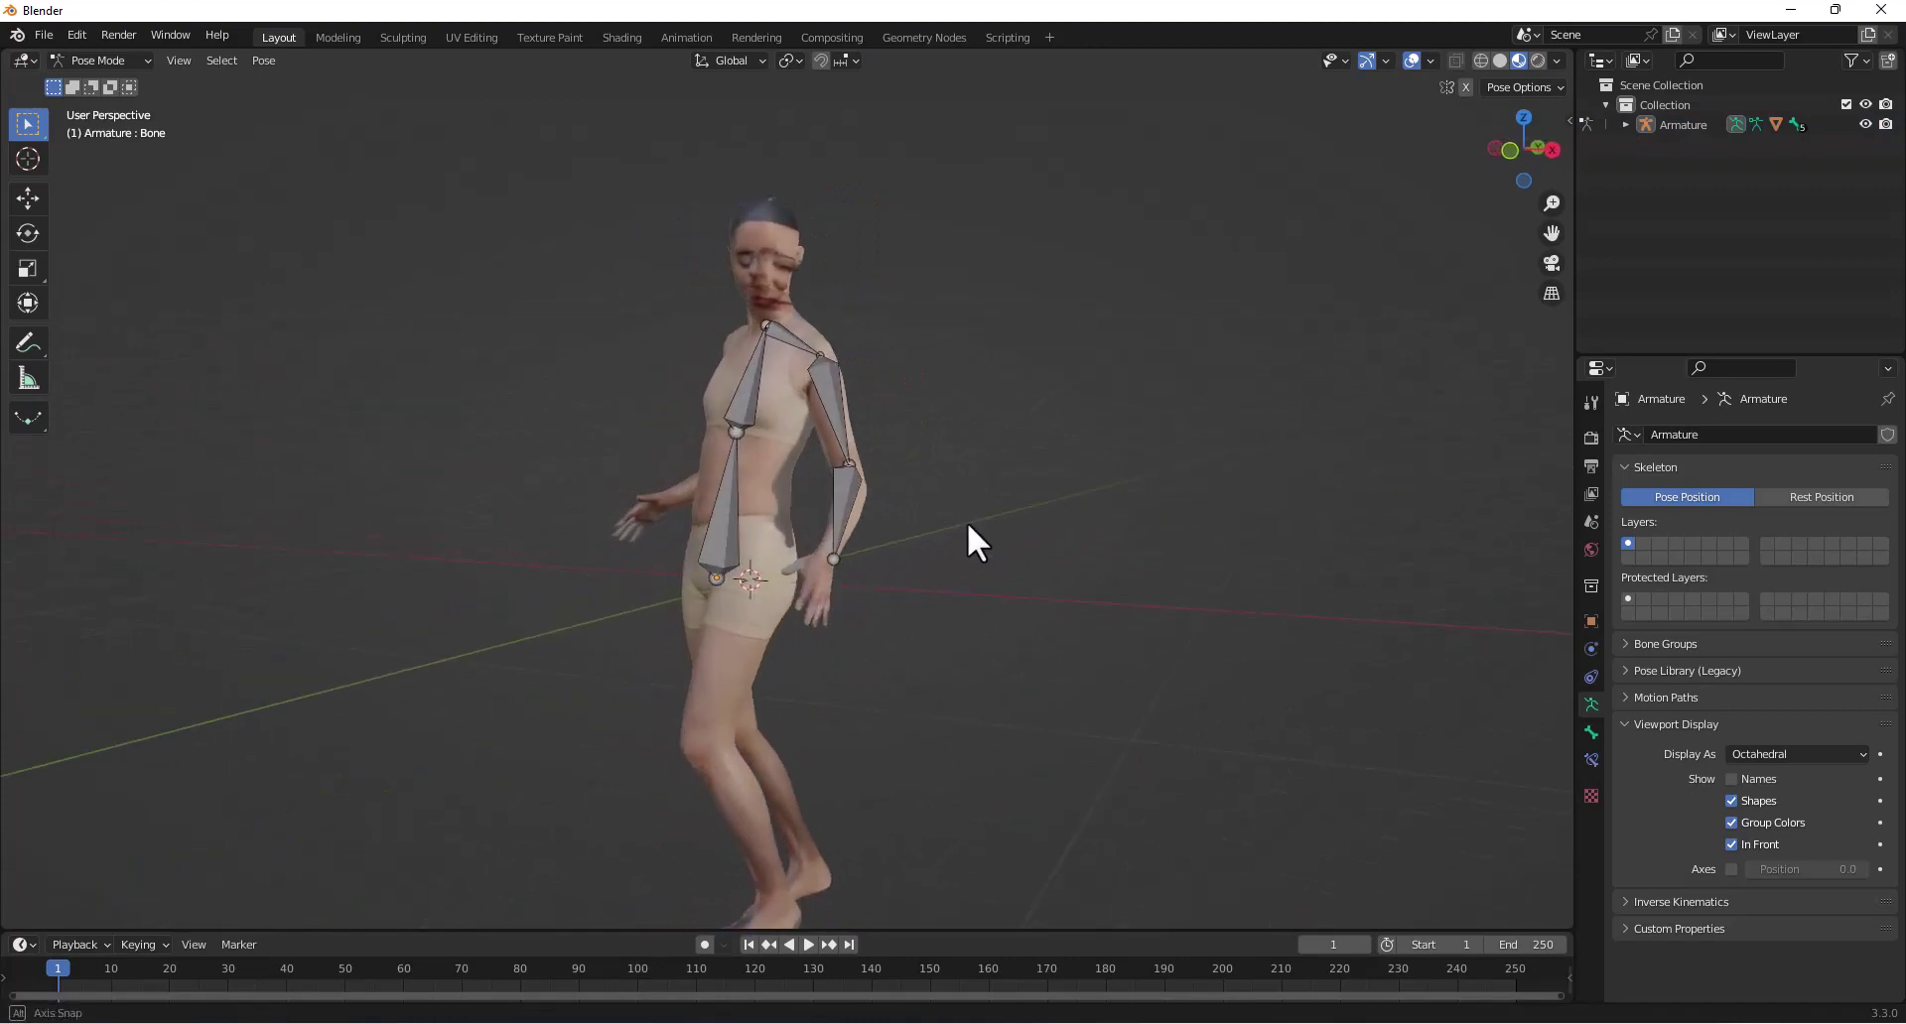
{"action": "left_click", "coordinate": [854, 502]}
{"action": "key", "text": "g"}
{"action": "key", "text": "r"}
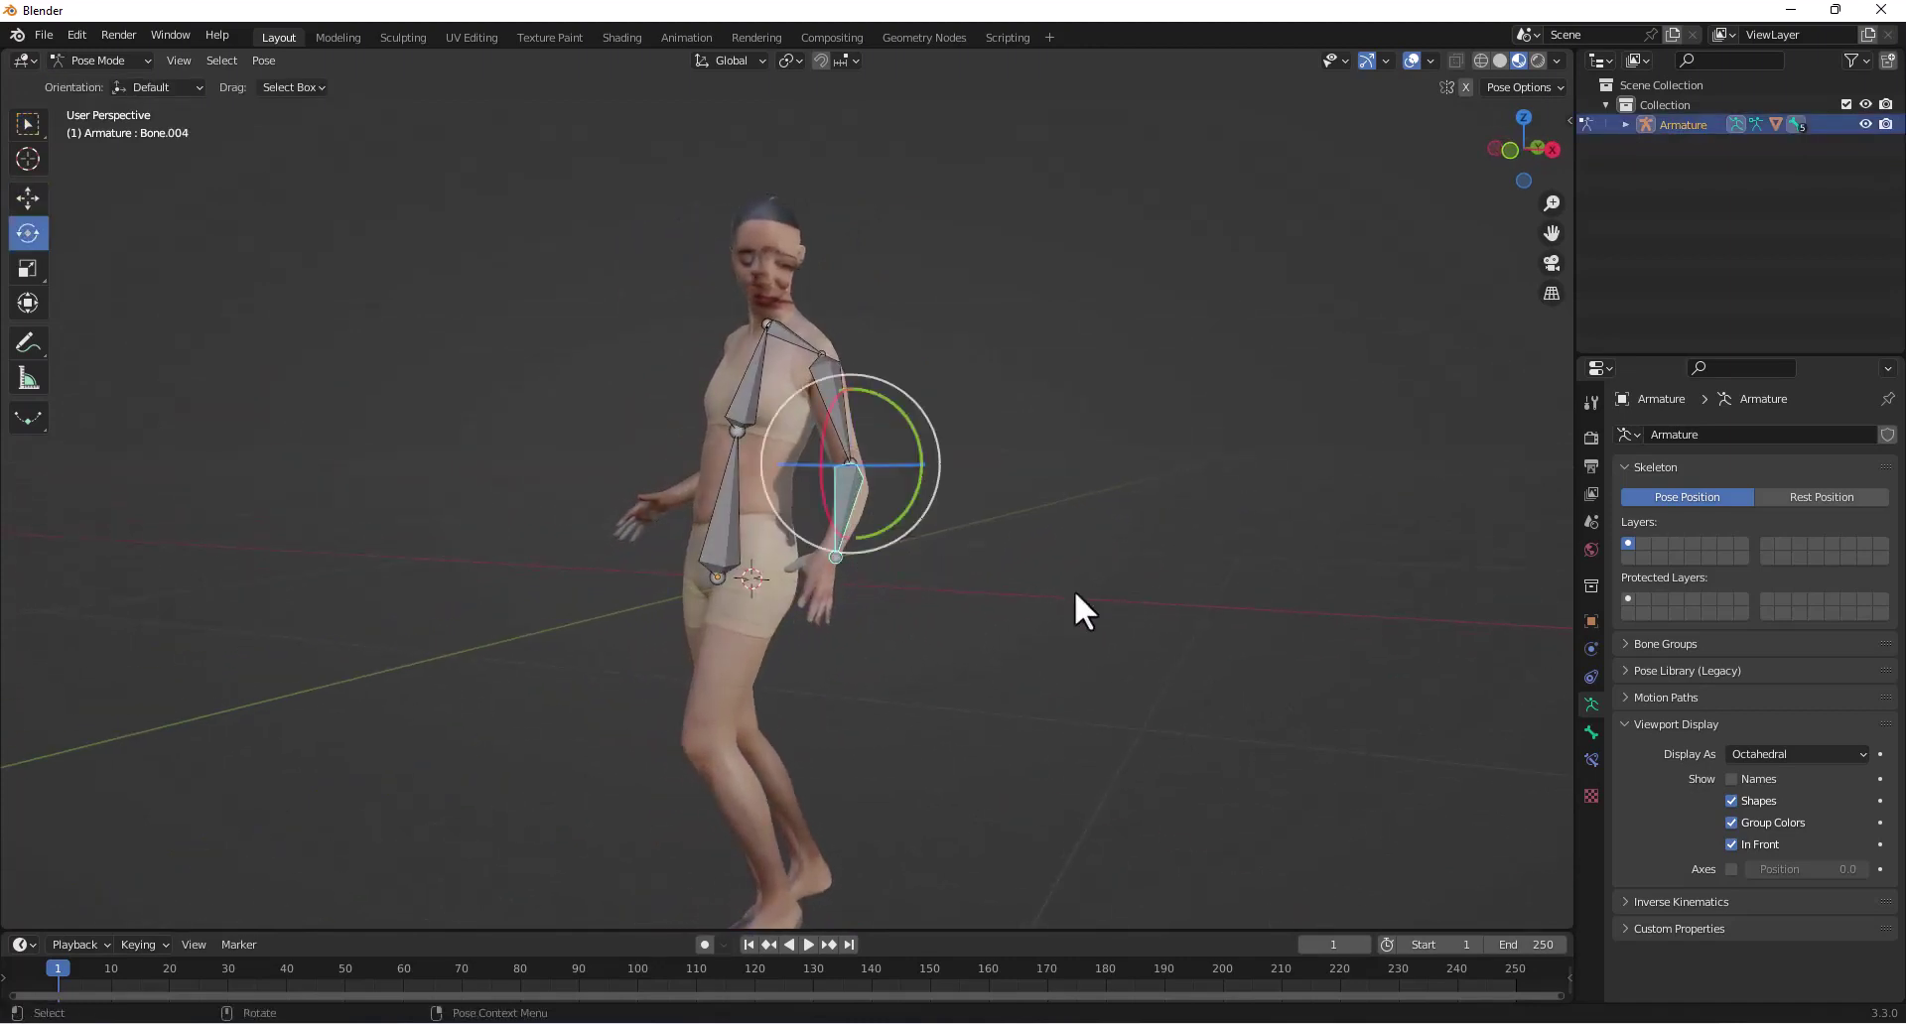
{"action": "key", "text": "r"}
{"action": "left_click", "coordinate": [1141, 605]}
{"action": "mouse_move", "coordinate": [1141, 605]}
{"action": "middle_mouse_down"}
{"action": "mouse_move", "coordinate": [1080, 598]}
{"action": "mouse_move", "coordinate": [1149, 570]}
{"action": "middle_mouse_up"}
{"action": "key", "text": "r"}
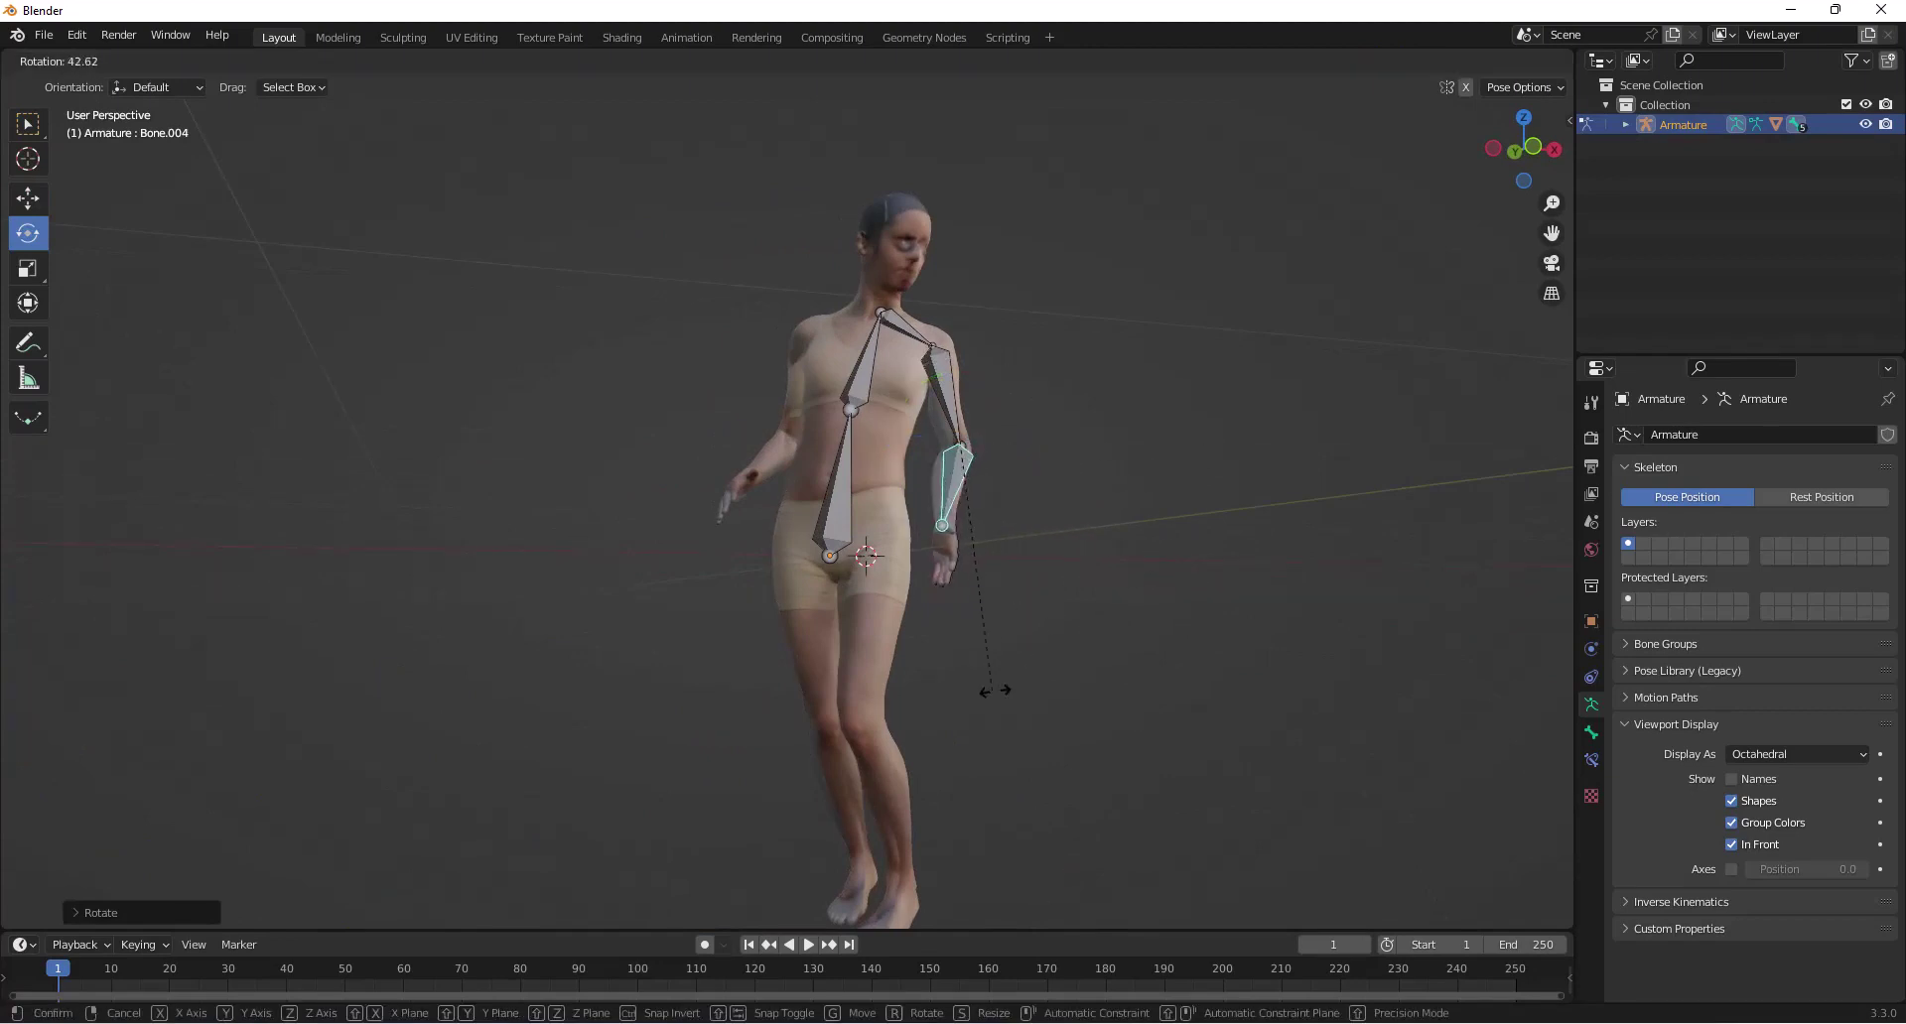
{"action": "left_click", "coordinate": [984, 656]}
- Rotate the chest bone to tilt the upper body, refining the tilt slightly in the front view
{"action": "left_click", "coordinate": [866, 395]}
{"action": "key", "text": "r"}
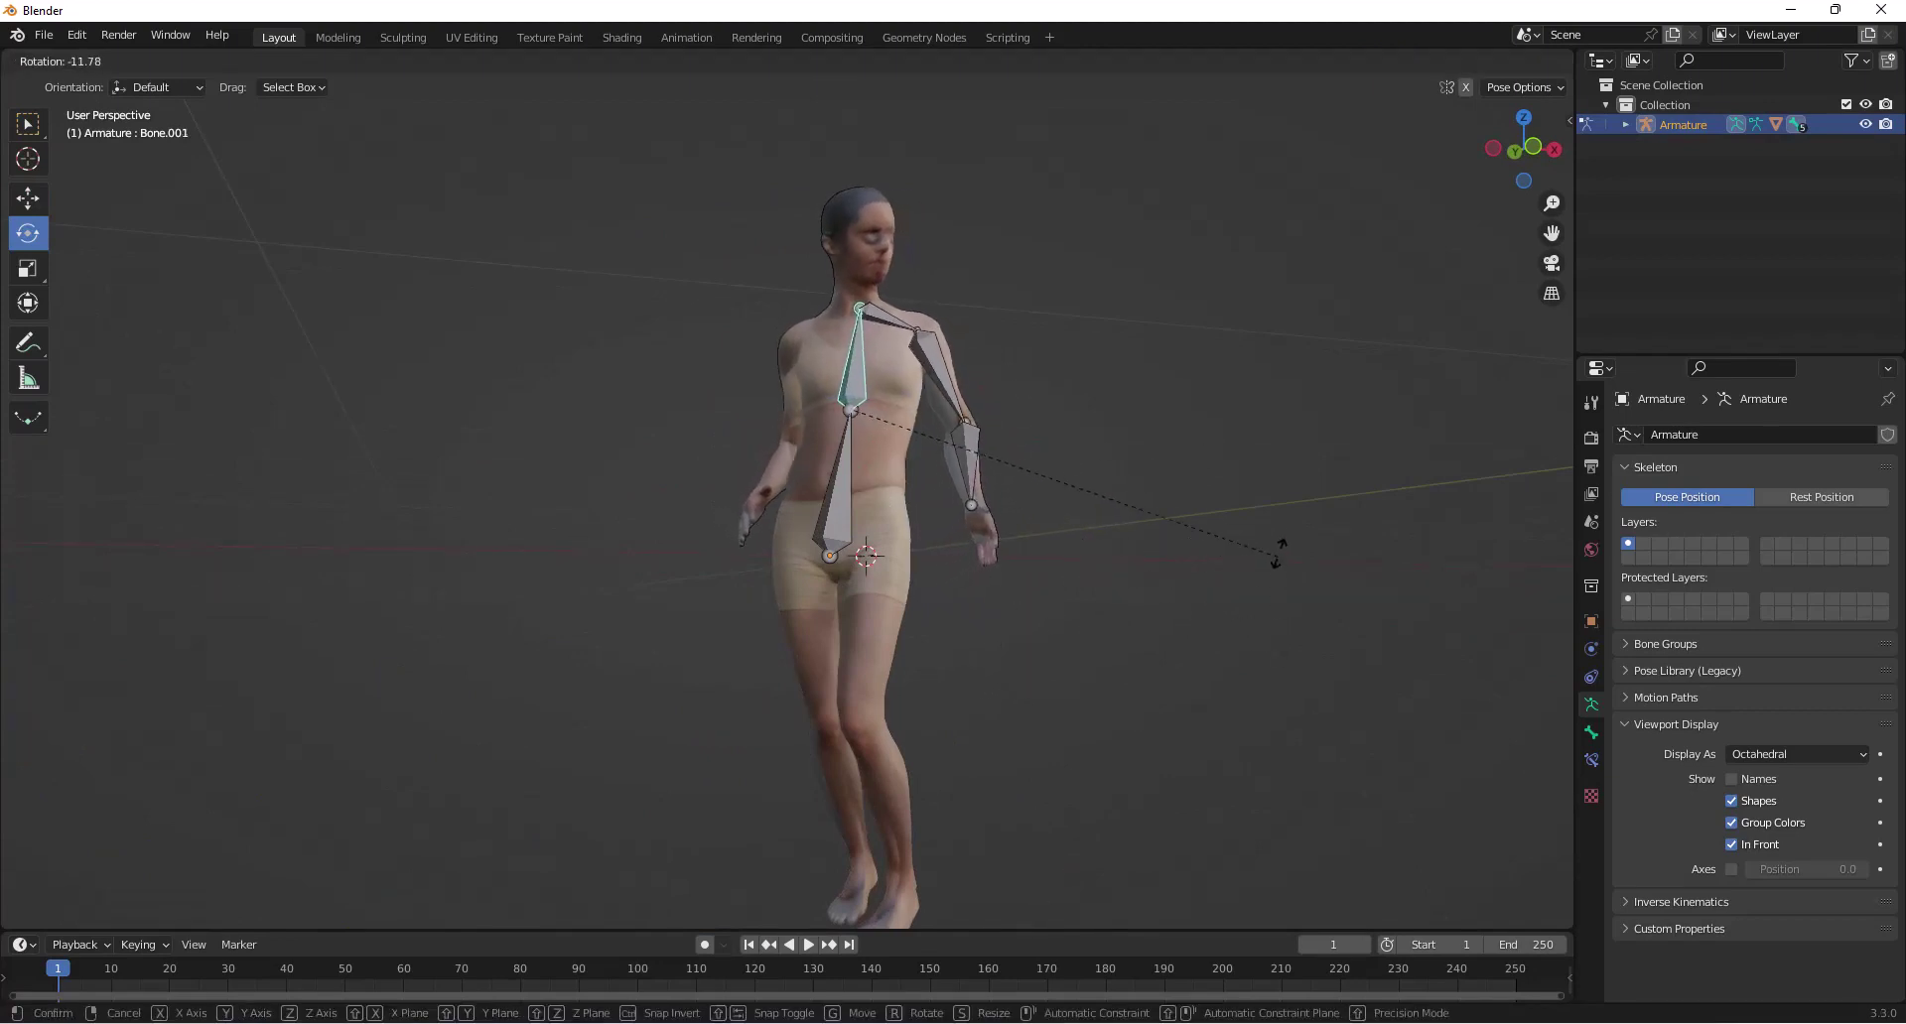
{"action": "left_click", "coordinate": [1247, 540]}
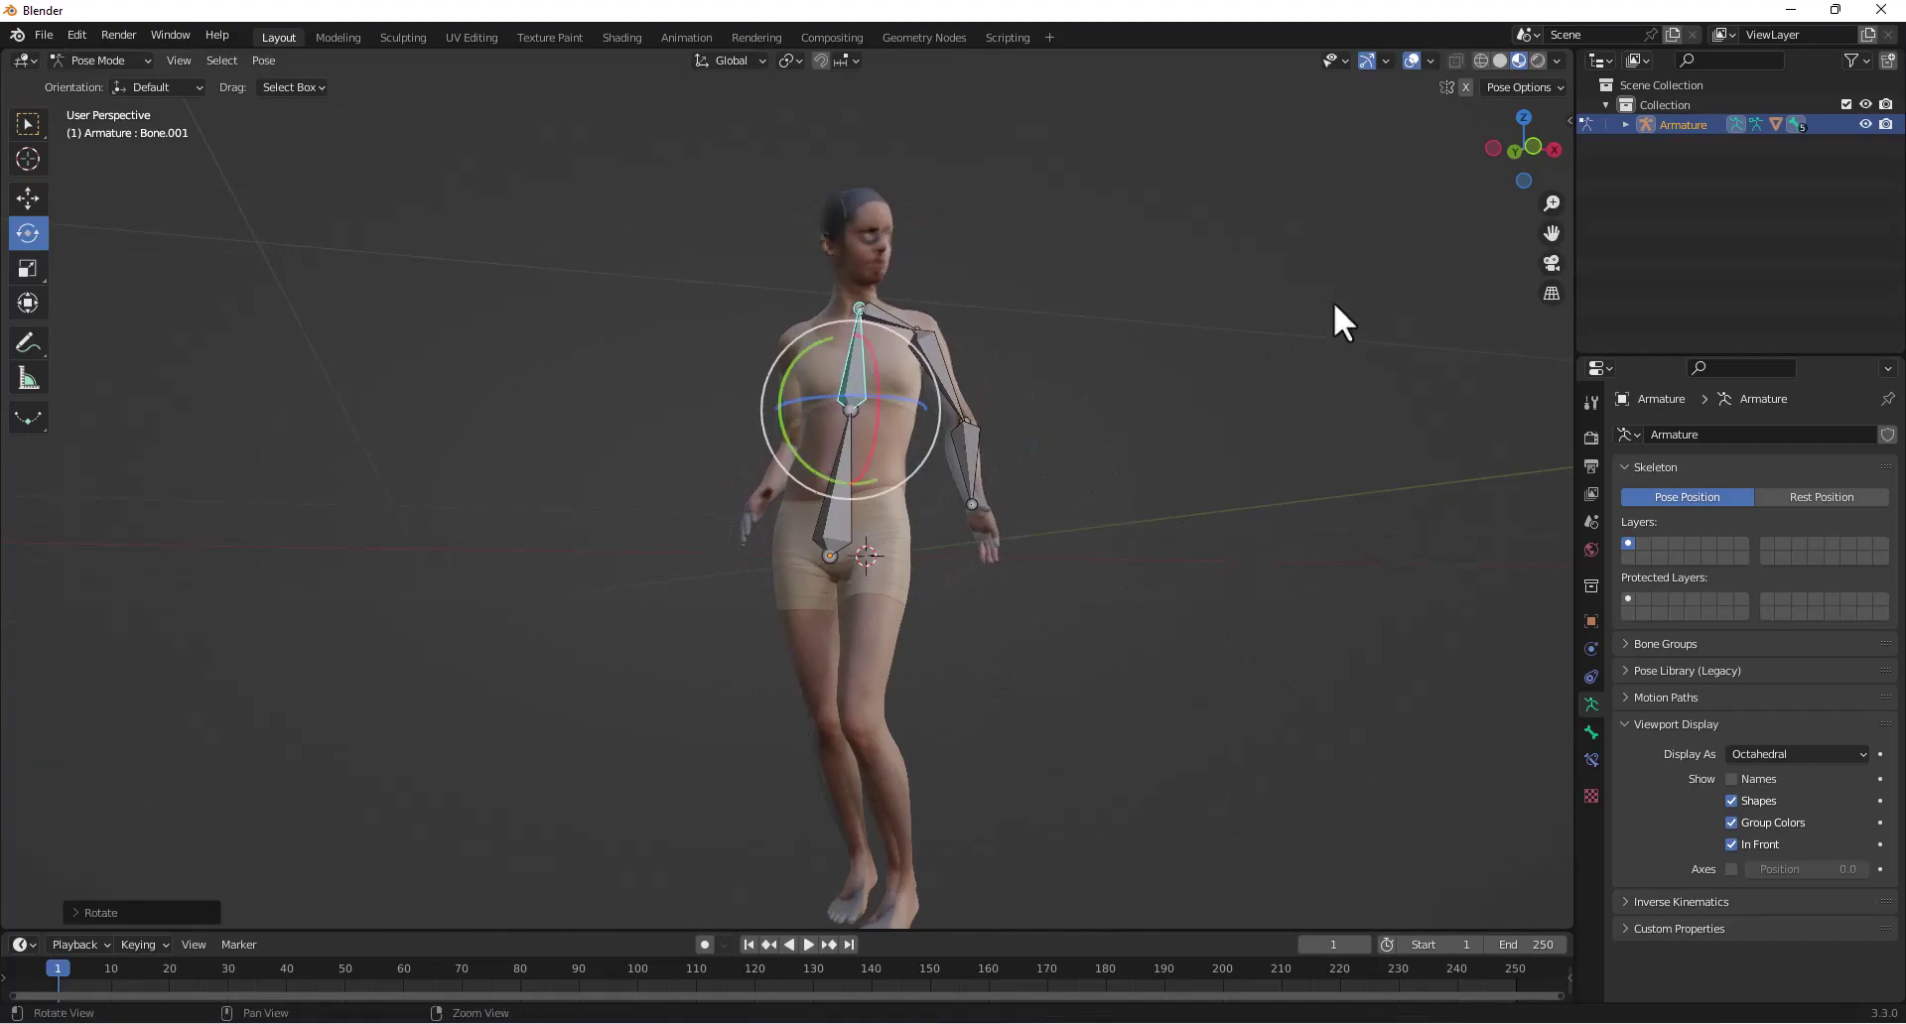
{"action": "left_click", "coordinate": [1530, 147]}
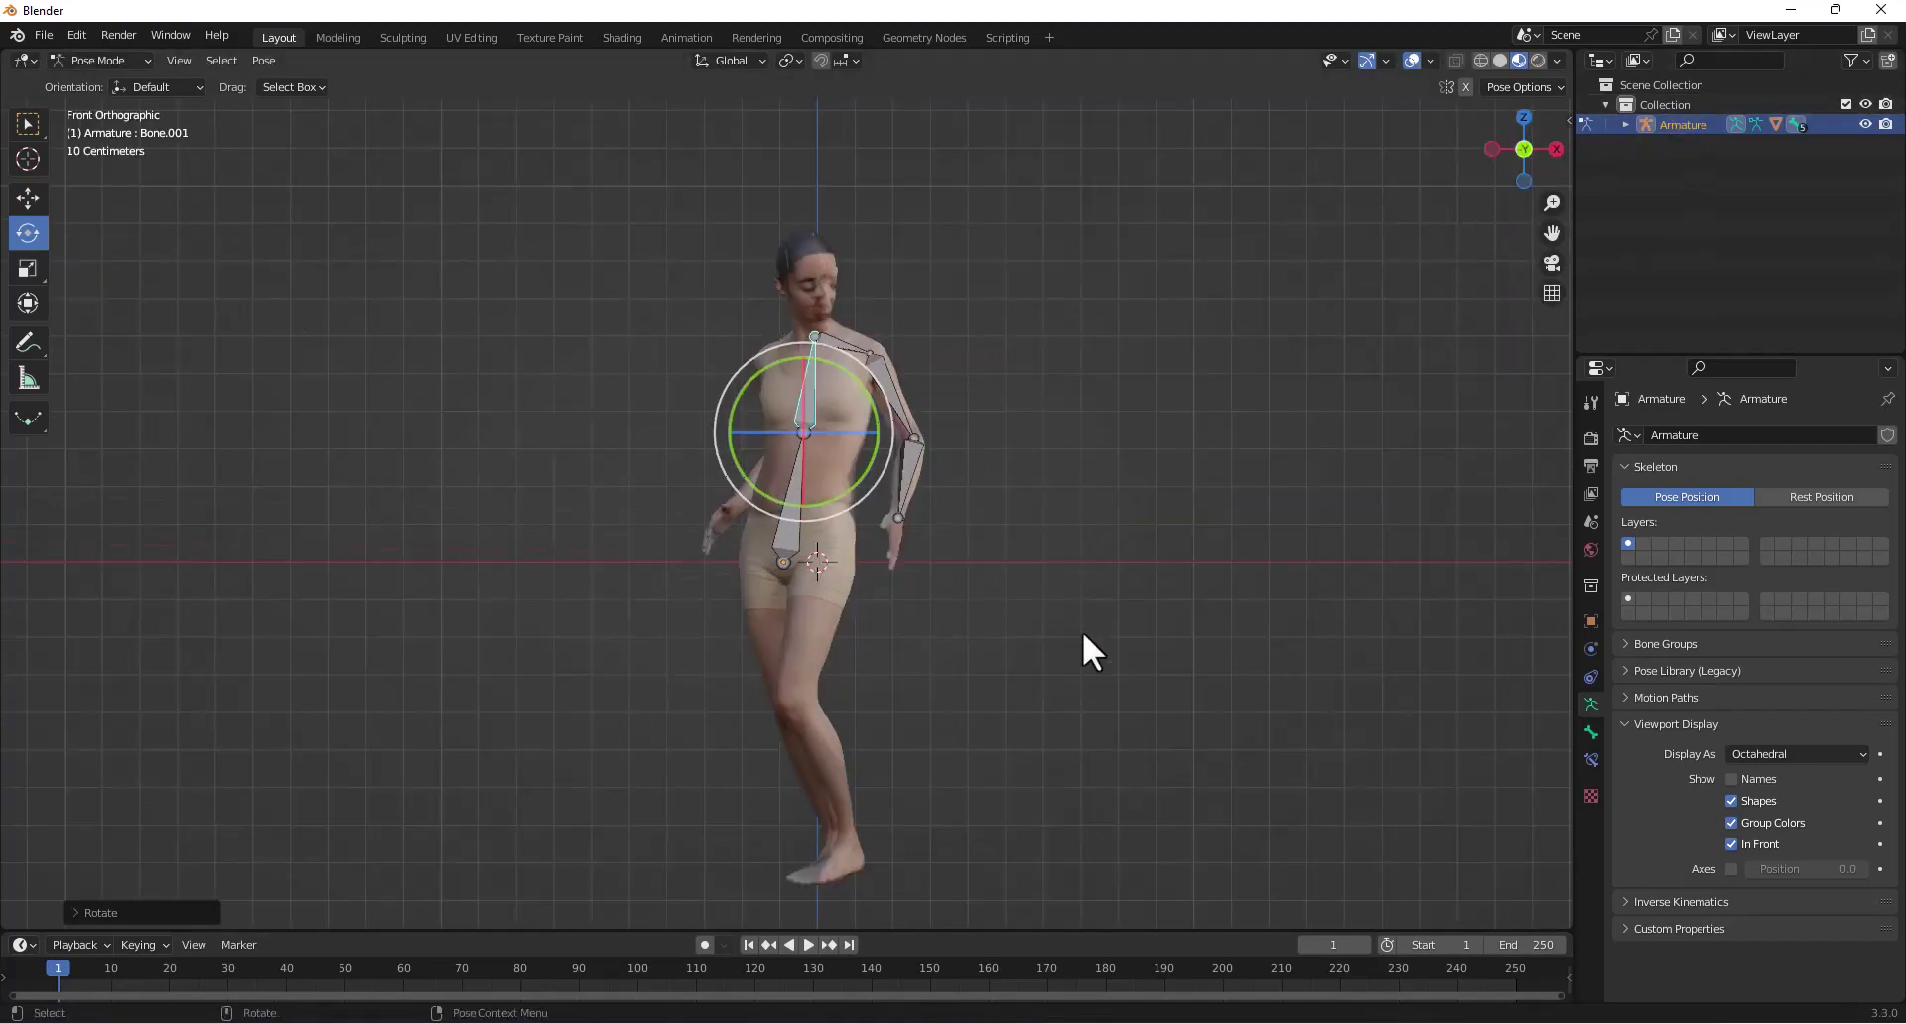
{"action": "key", "text": "r"}
{"action": "left_click", "coordinate": [943, 588]}
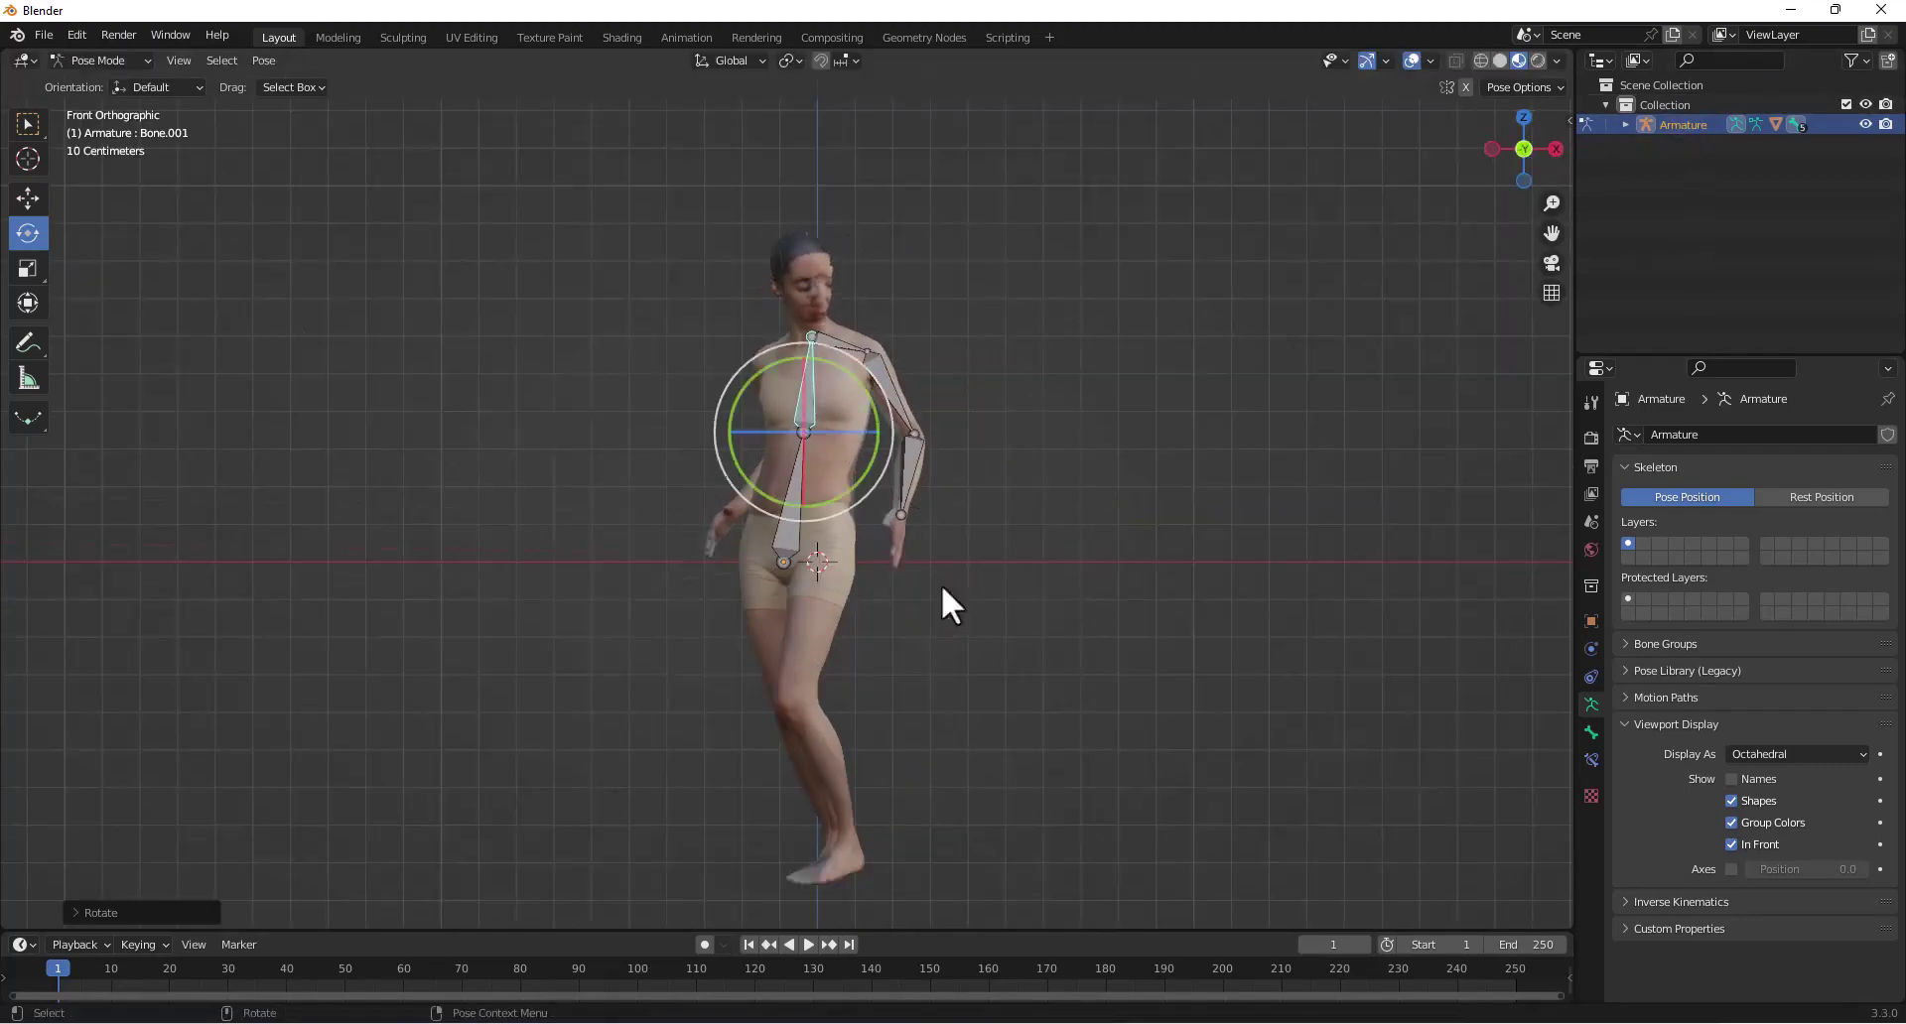
{"action": "left_click", "coordinate": [806, 556]}
{"action": "key", "text": "r"}
{"action": "right_click", "coordinate": [1004, 588]}
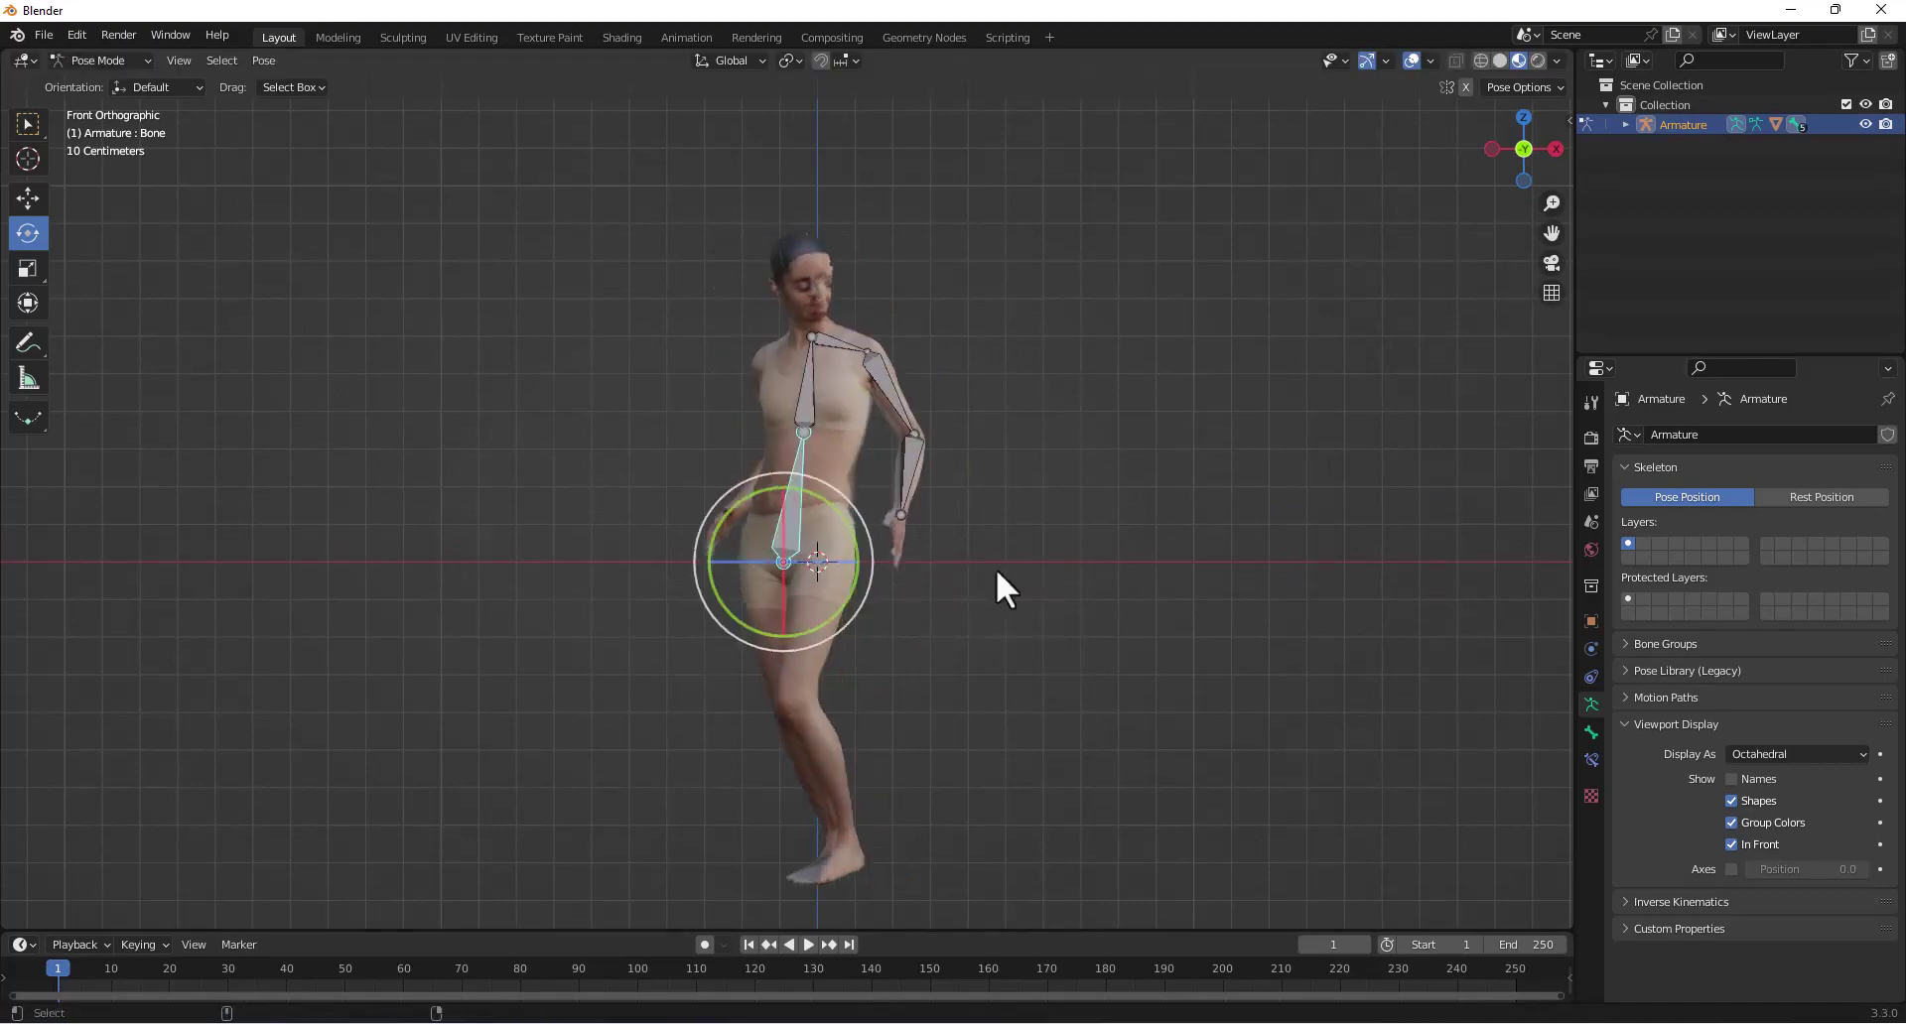
- Rotate the left upper arm bone slightly outward from the body in the front view
{"action": "left_click", "coordinate": [878, 384]}
{"action": "key", "text": "r"}
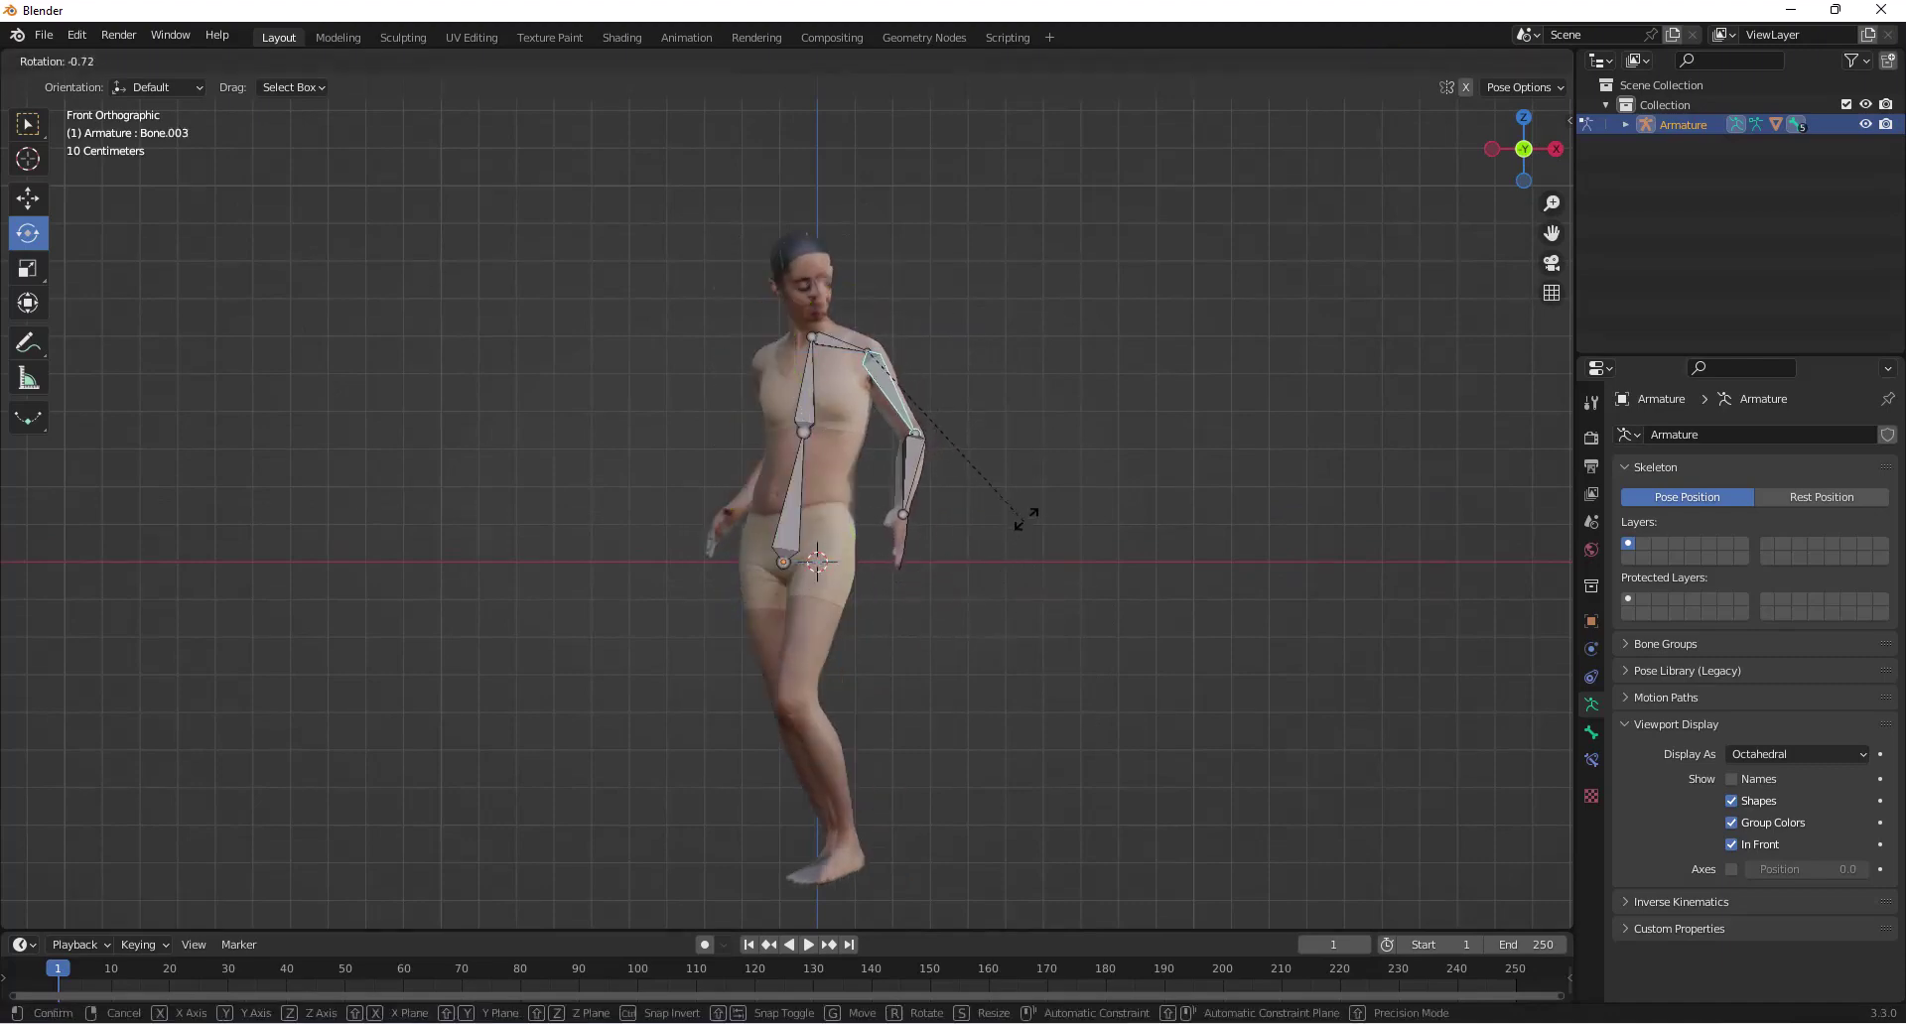
{"action": "left_click", "coordinate": [1026, 518]}
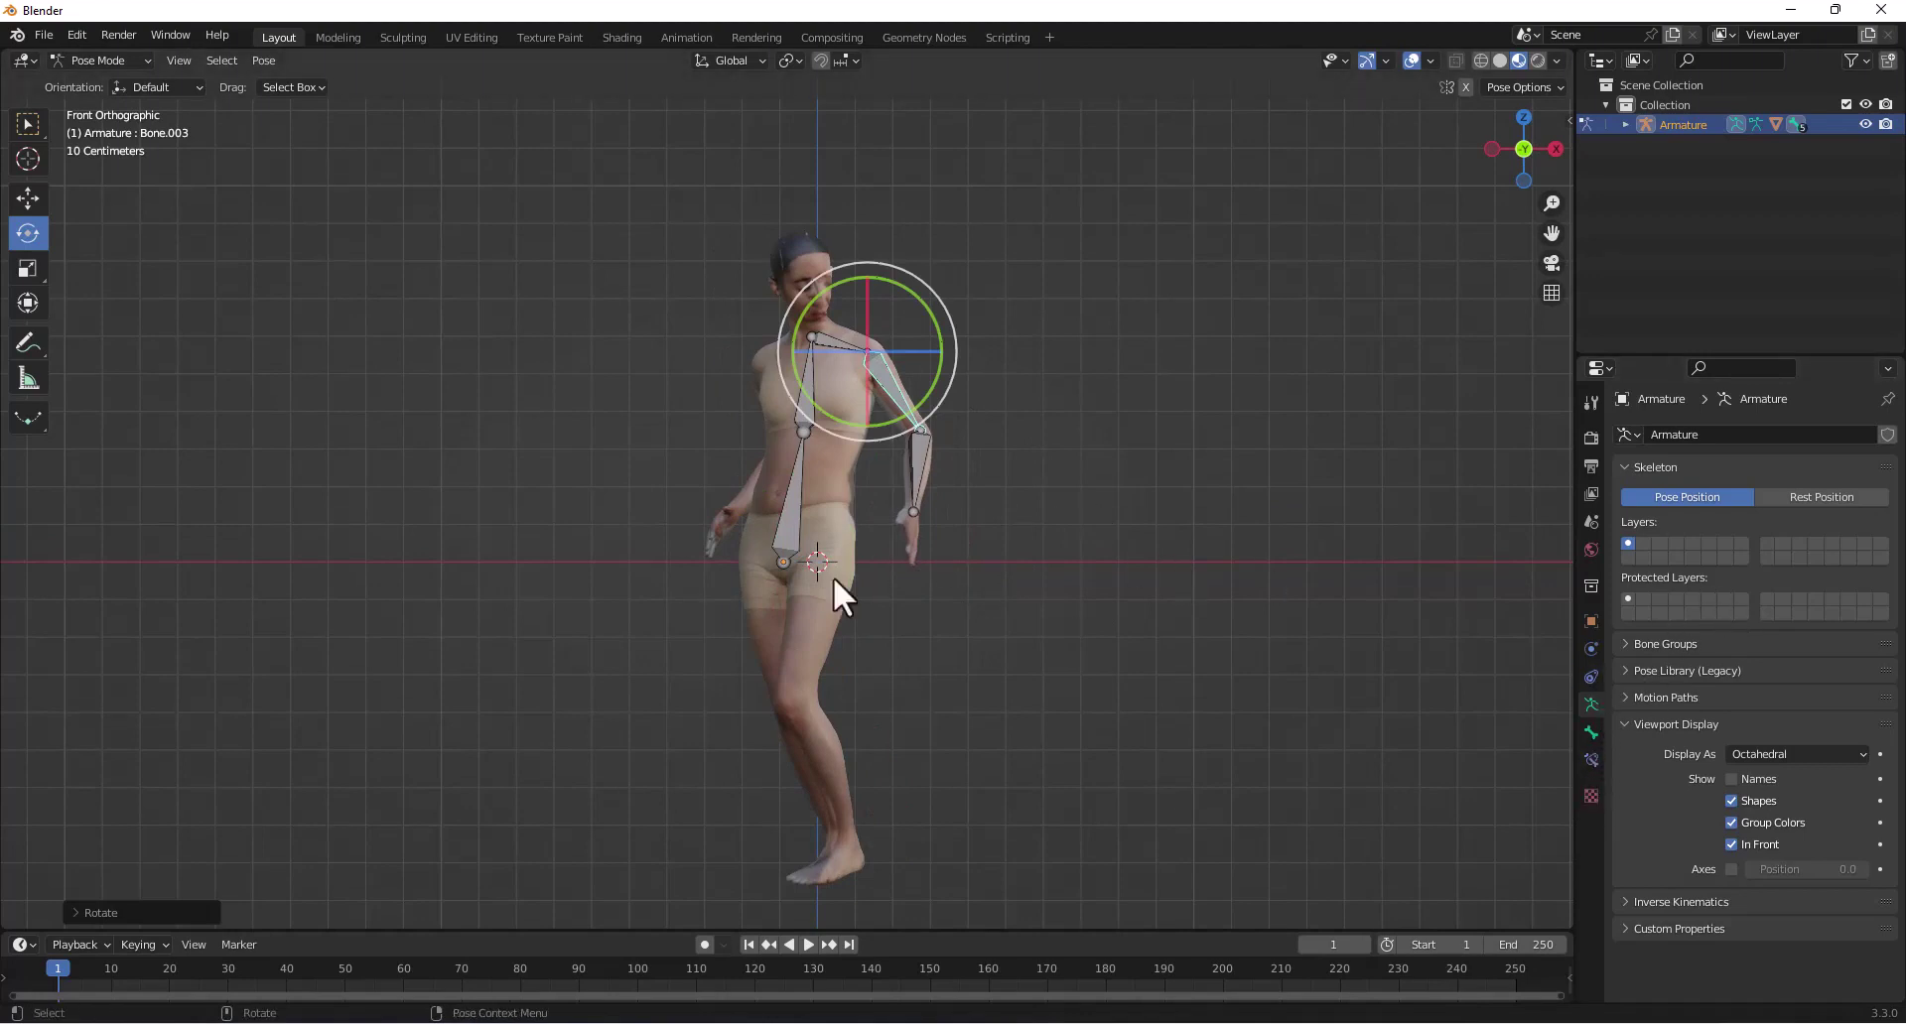
- Switch to Object Mode, remove the material slot from the SMPL body mesh, and select the armature
{"action": "left_click", "coordinate": [859, 643]}
{"action": "left_click", "coordinate": [1625, 125]}
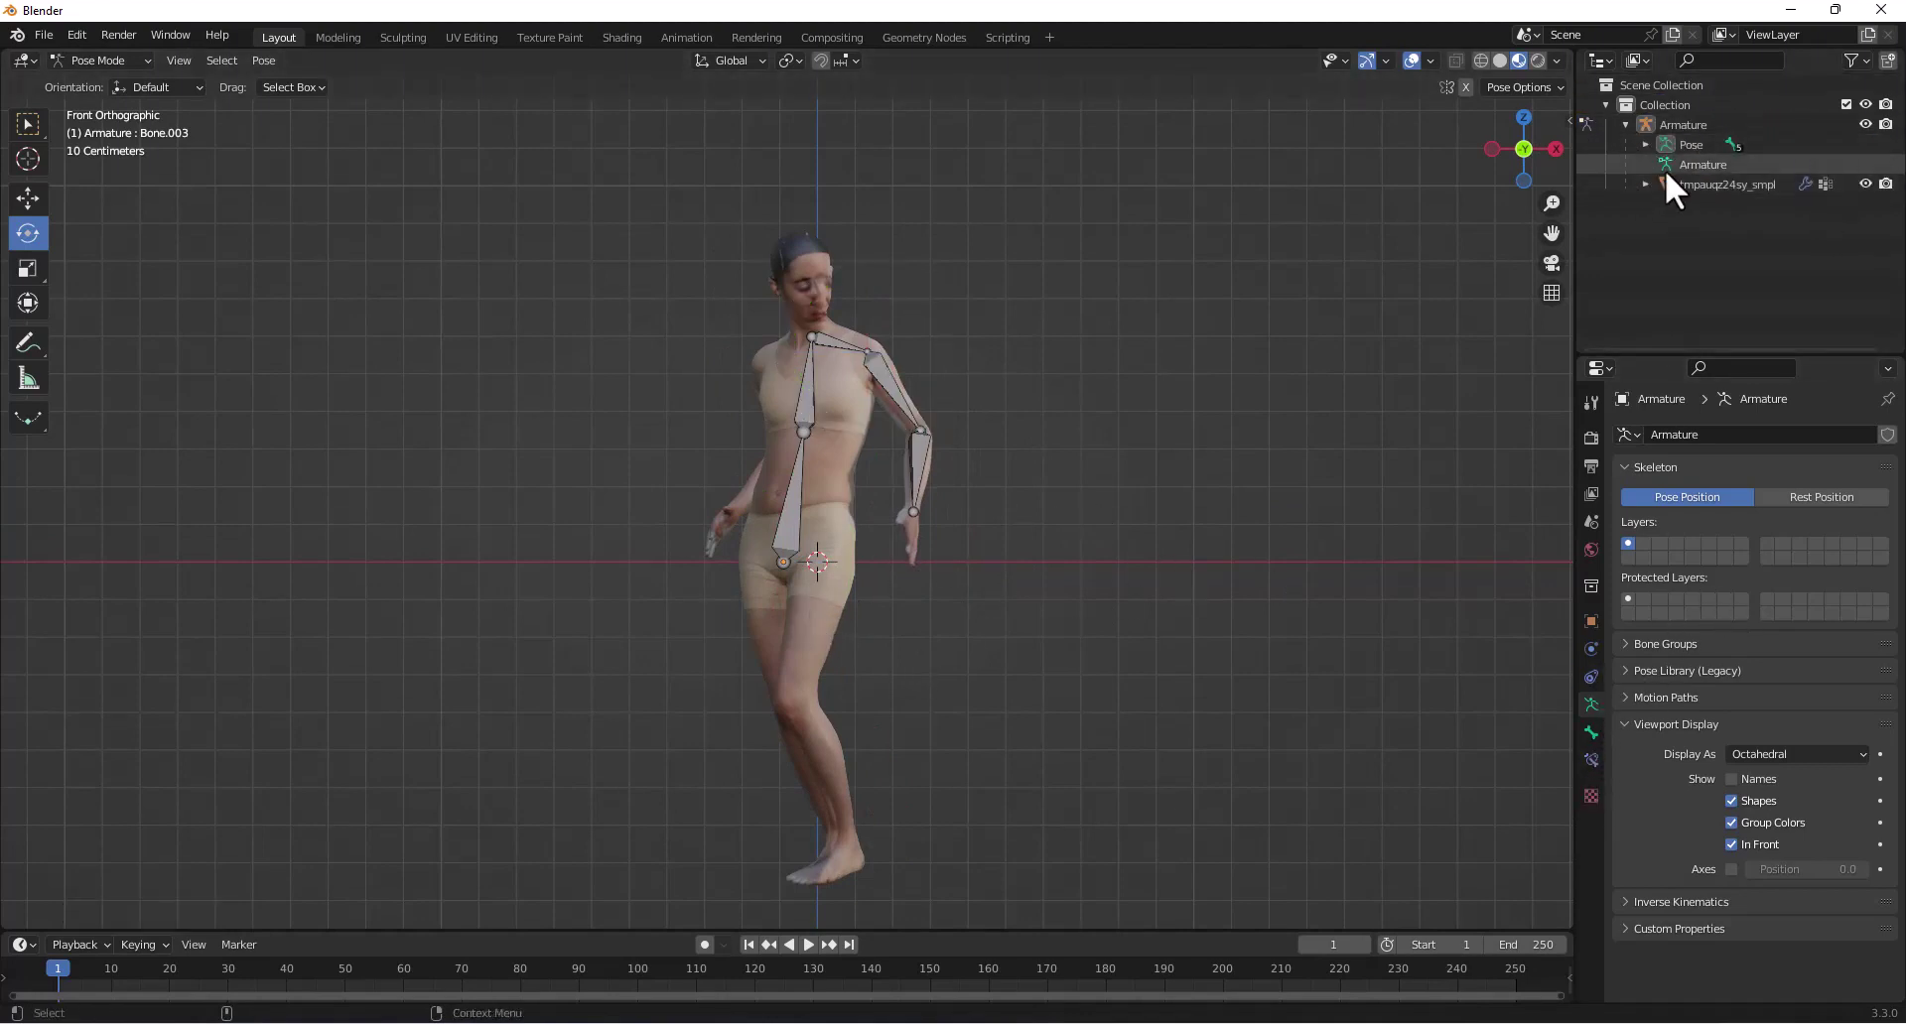
{"action": "left_click", "coordinate": [1681, 183]}
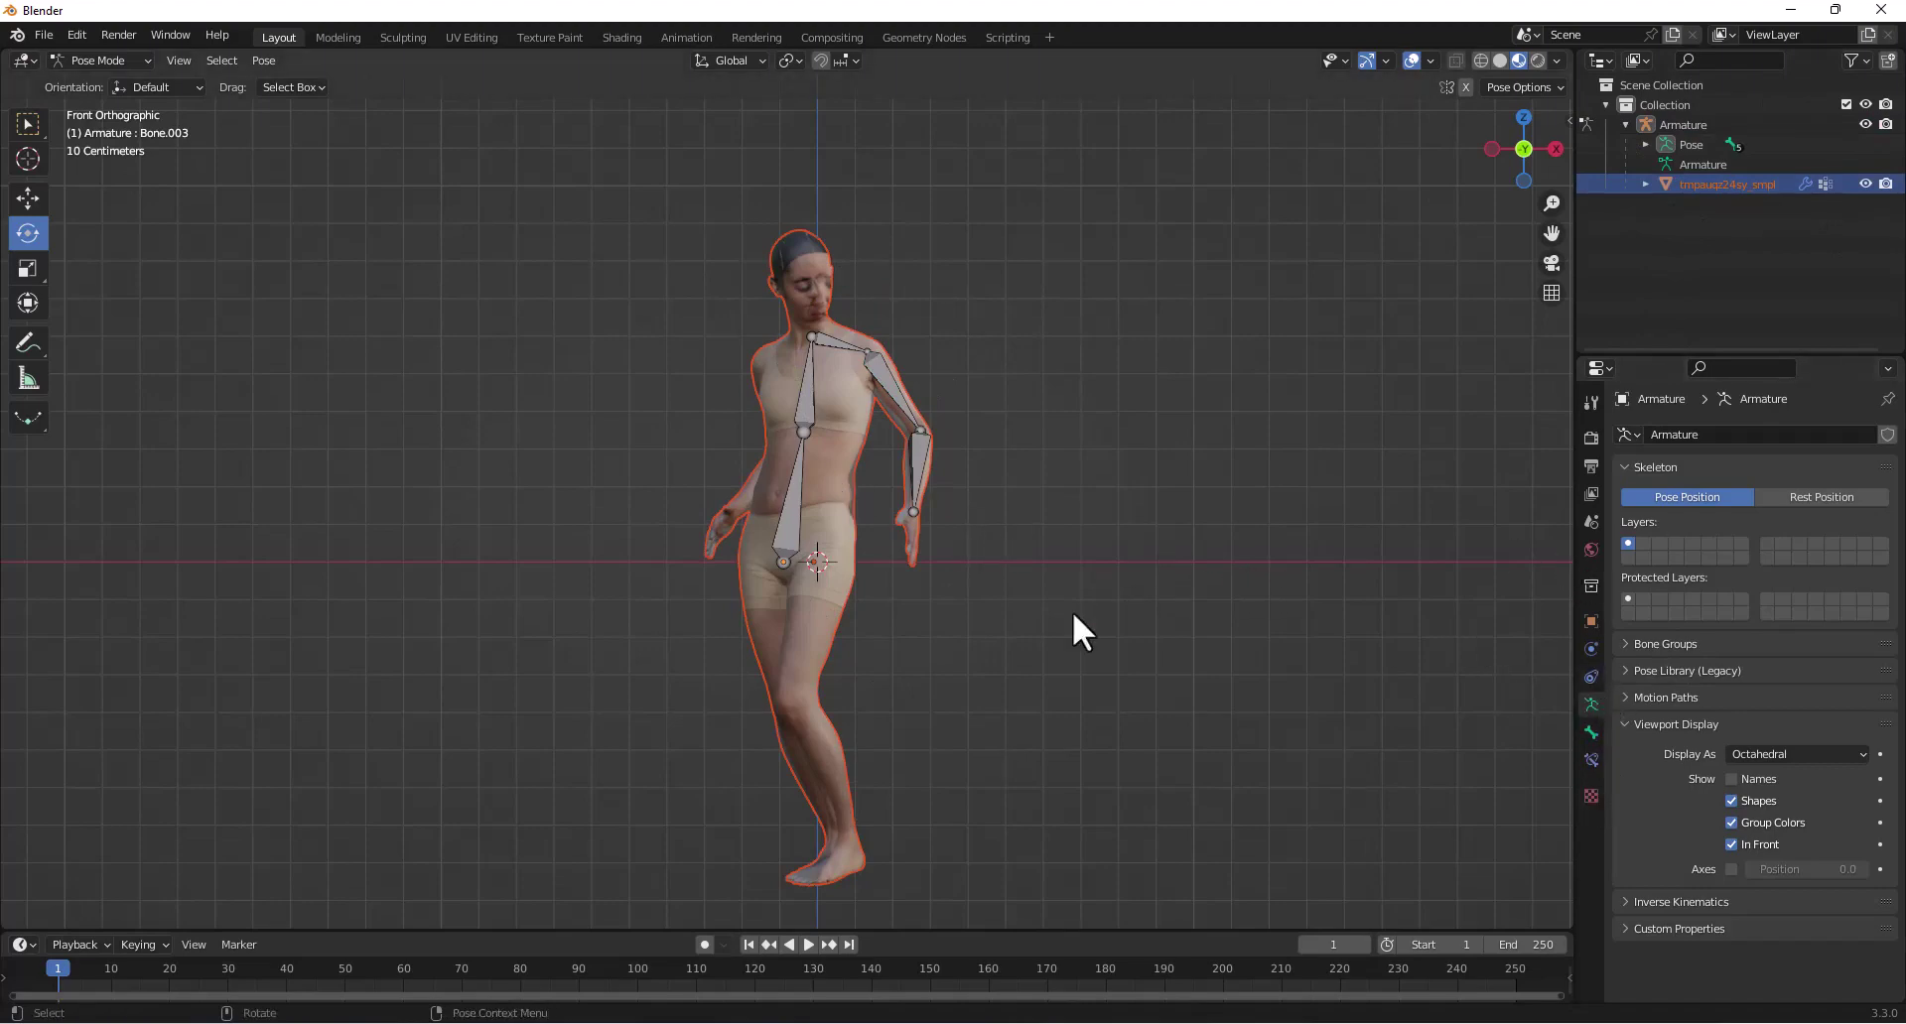
{"action": "left_click", "coordinate": [819, 599]}
{"action": "left_click", "coordinate": [153, 68]}
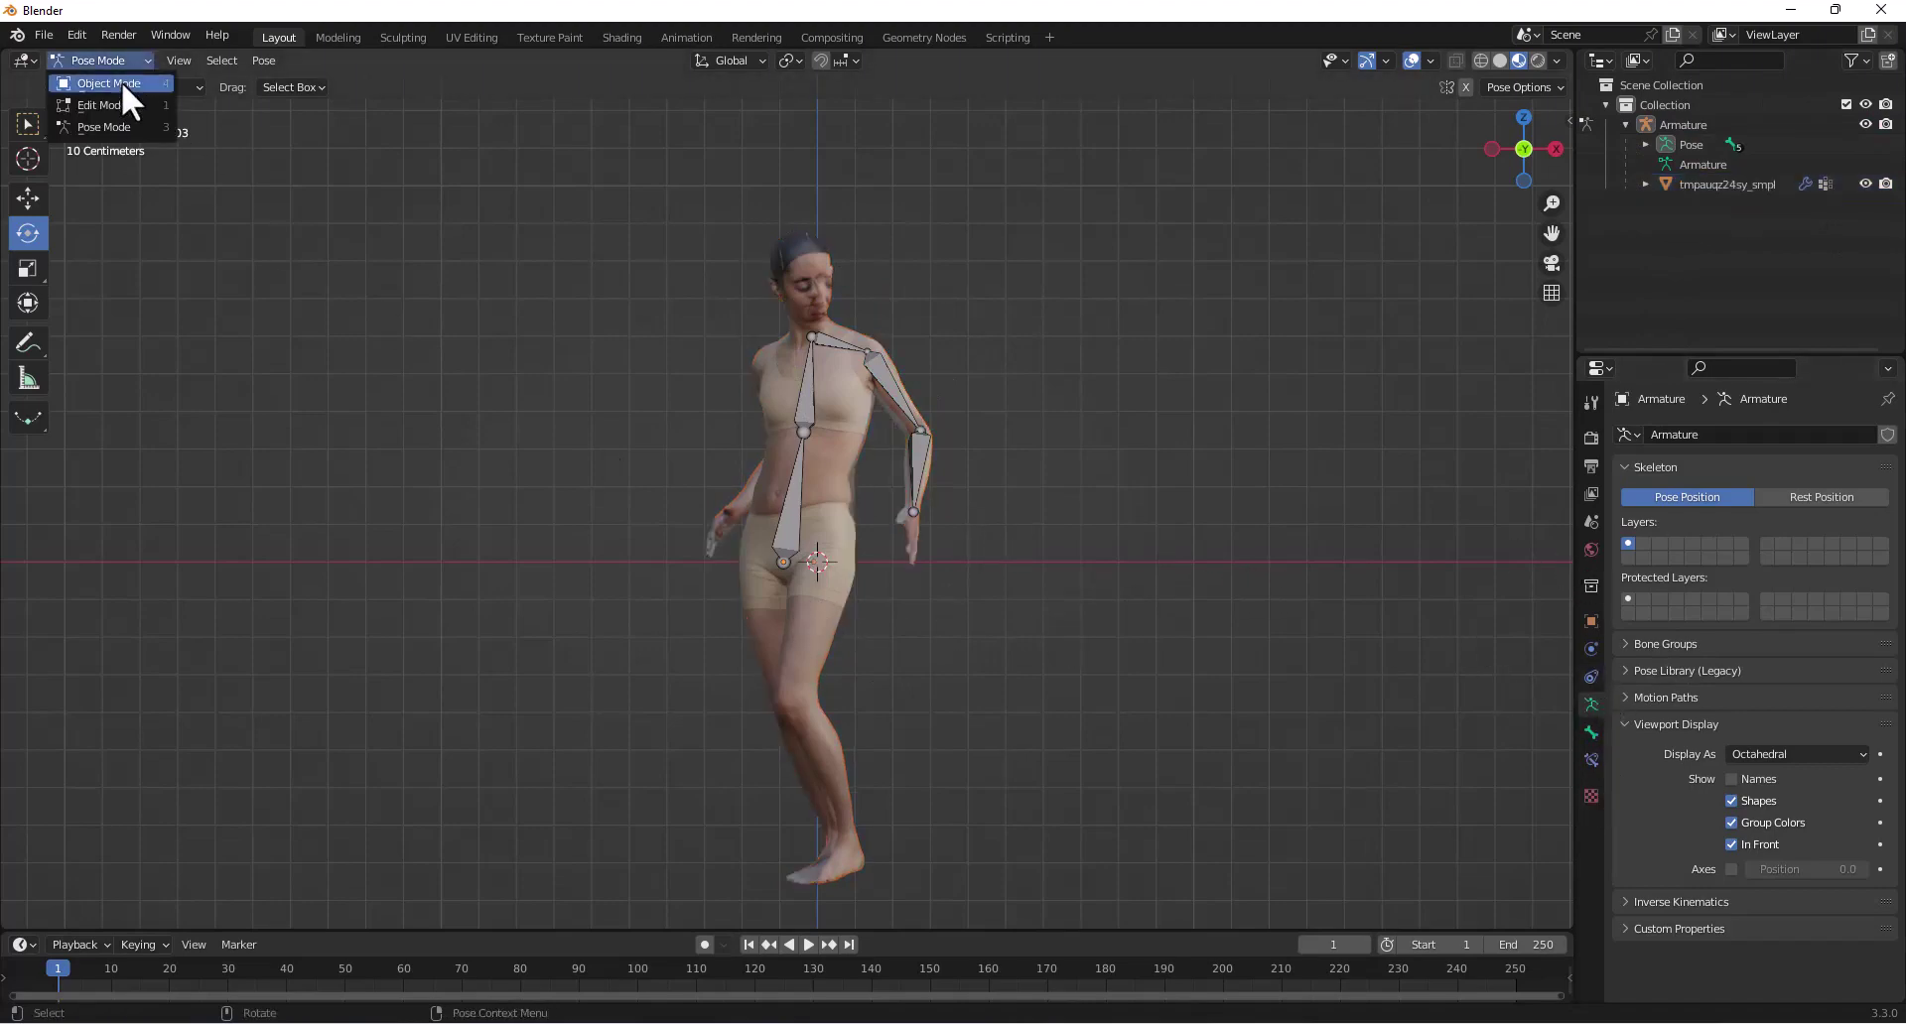
{"action": "left_click", "coordinate": [121, 81]}
{"action": "left_click", "coordinate": [814, 630]}
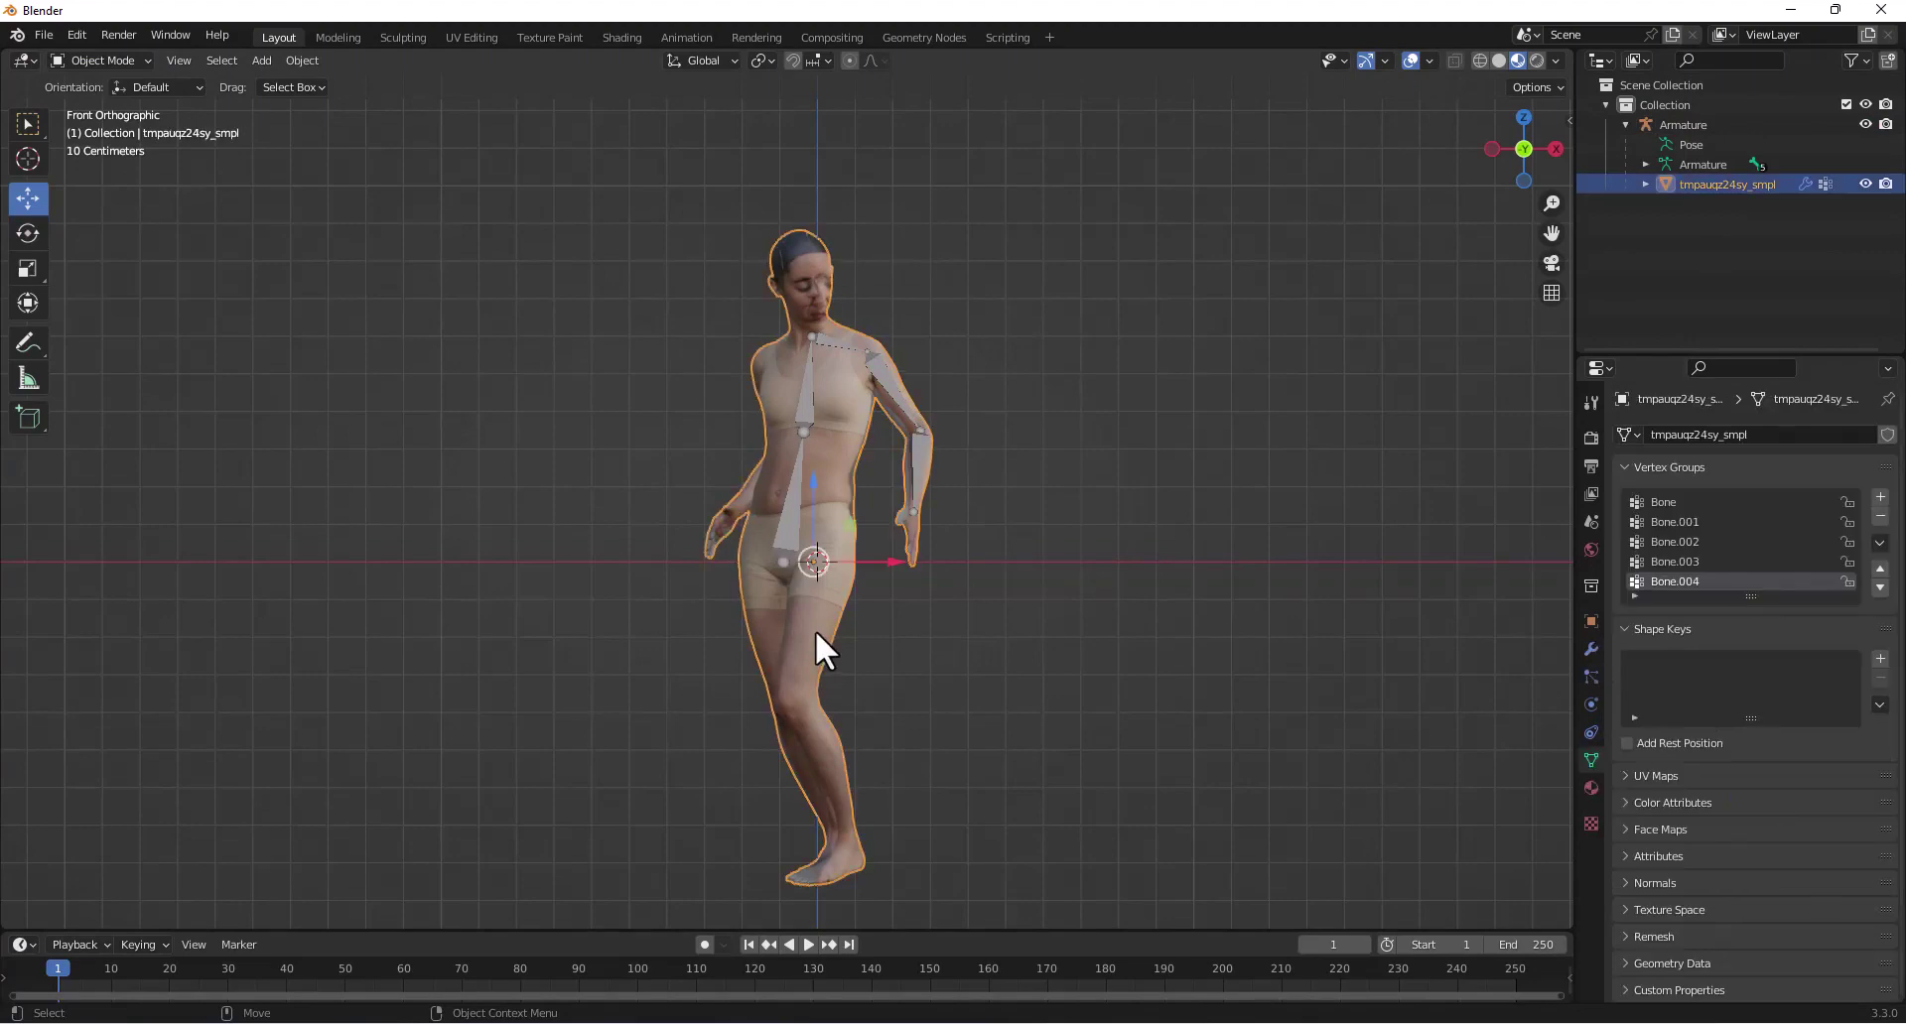
{"action": "left_click", "coordinate": [1591, 789]}
{"action": "left_click", "coordinate": [1888, 453]}
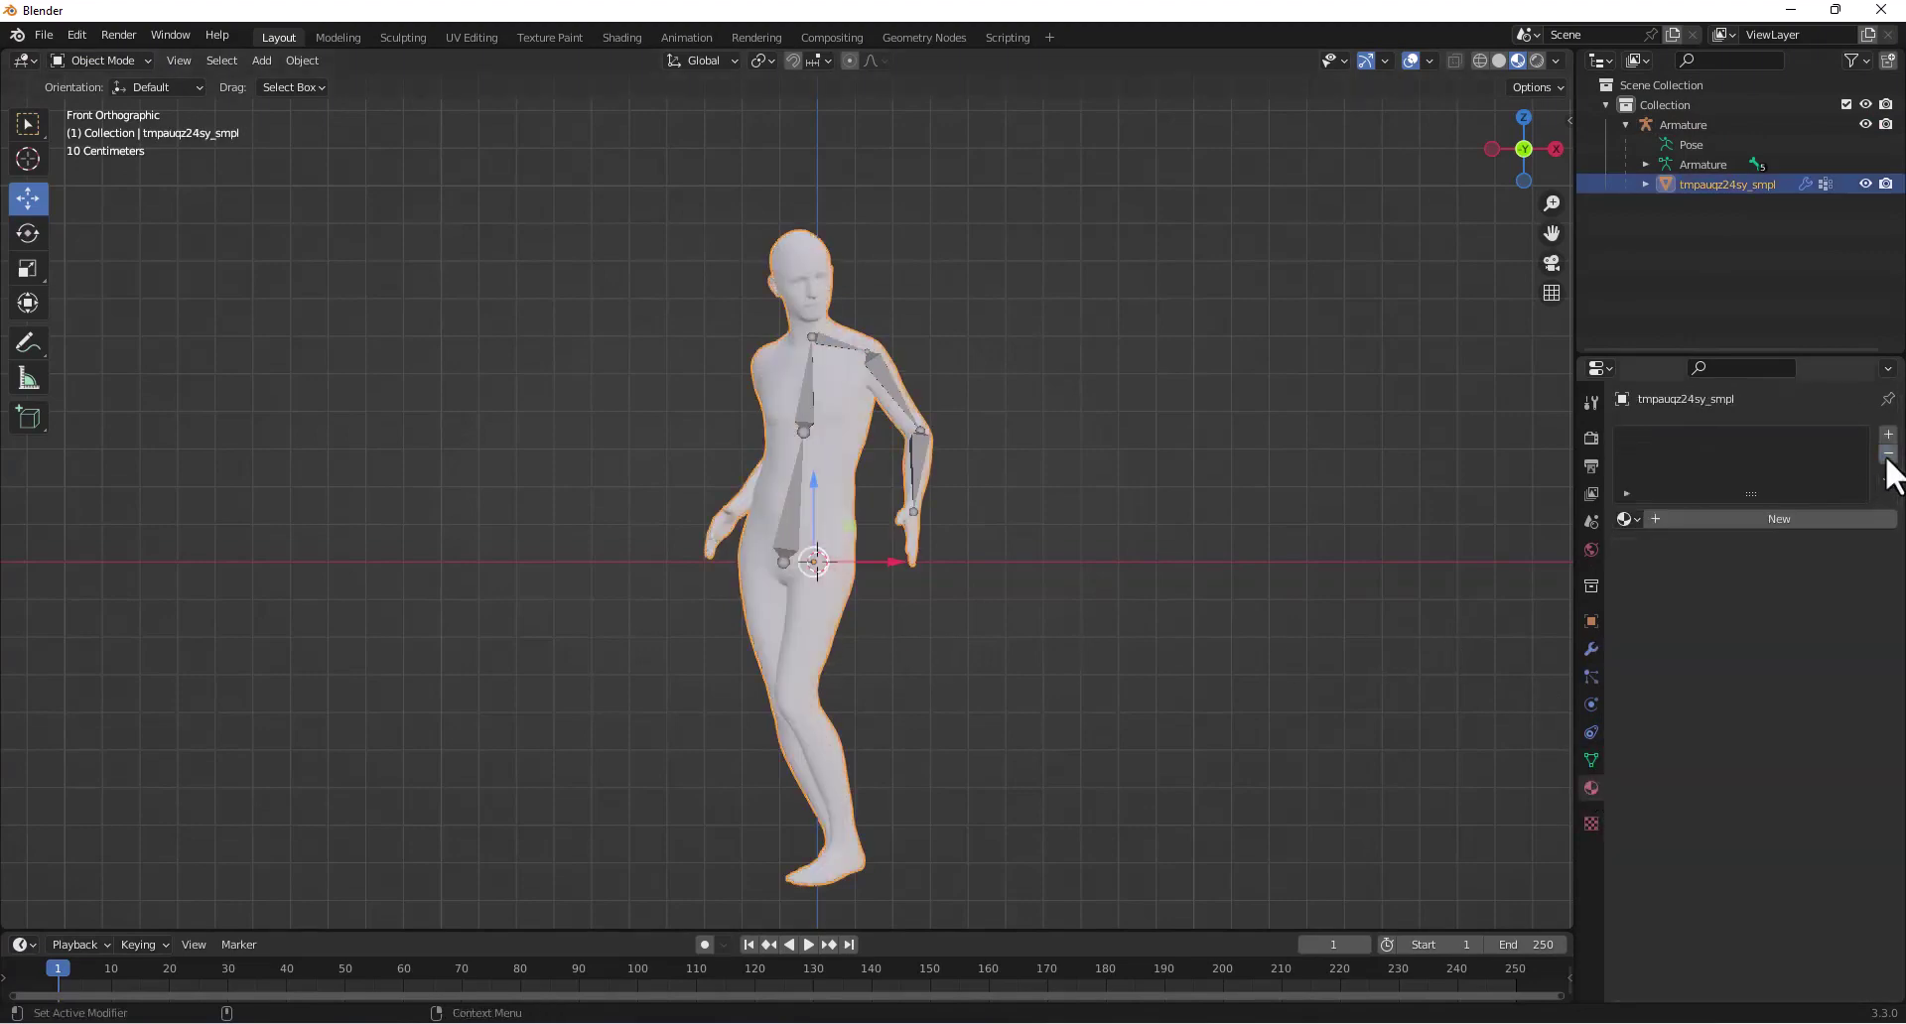
{"action": "left_click", "coordinate": [983, 476]}
{"action": "left_click", "coordinate": [911, 466]}
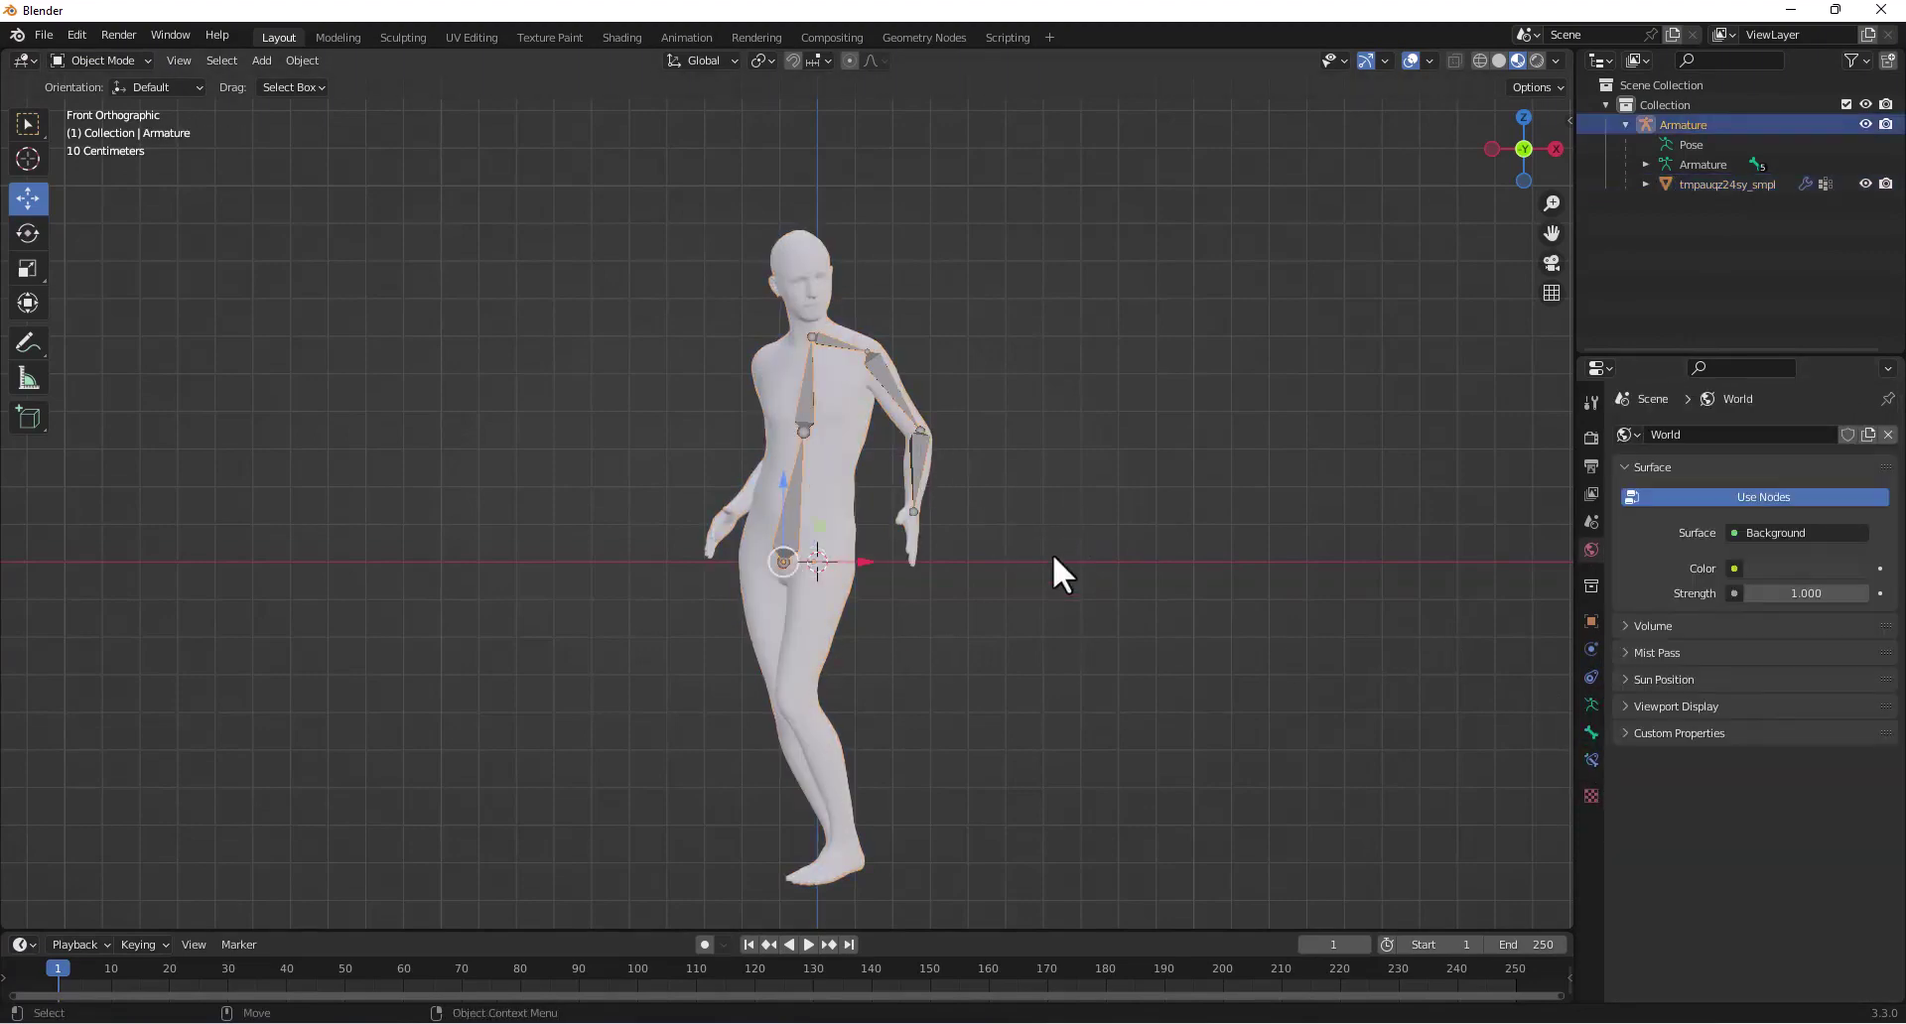
- Try moving the whole armature and undo the move
{"action": "key", "text": "g"}
{"action": "left_click", "coordinate": [1079, 528]}
{"action": "key", "text": "ctrl+z"}
- Enable automatic keyframing and insert a Location, Rotation & Scale keyframe for the armature at frame 1
{"action": "left_click", "coordinate": [704, 944]}
{"action": "key", "text": "space"}
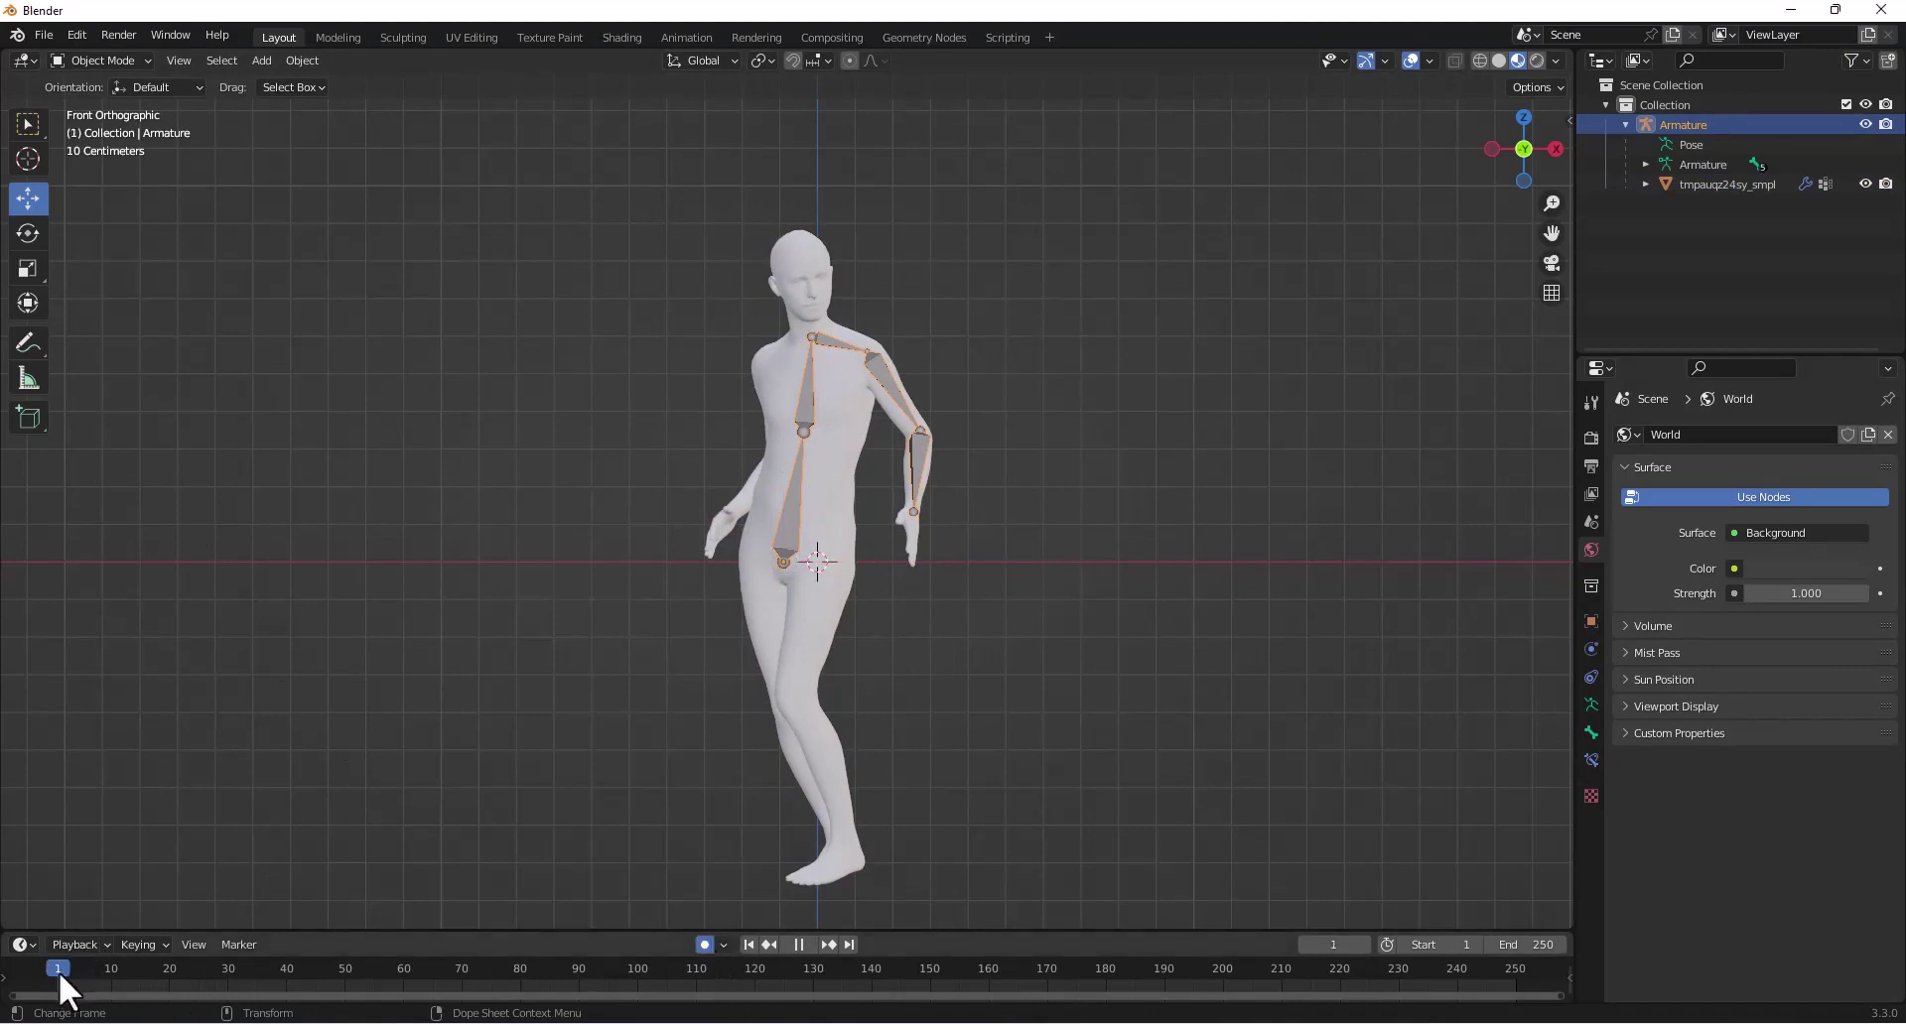
{"action": "key", "text": "space"}
{"action": "key", "text": "i"}
- At frame 50, rotate the left upper arm bone outward in Pose Mode to key the raised arm
{"action": "left_click_drag", "start_coordinate": [67, 957], "coordinate": [346, 962]}
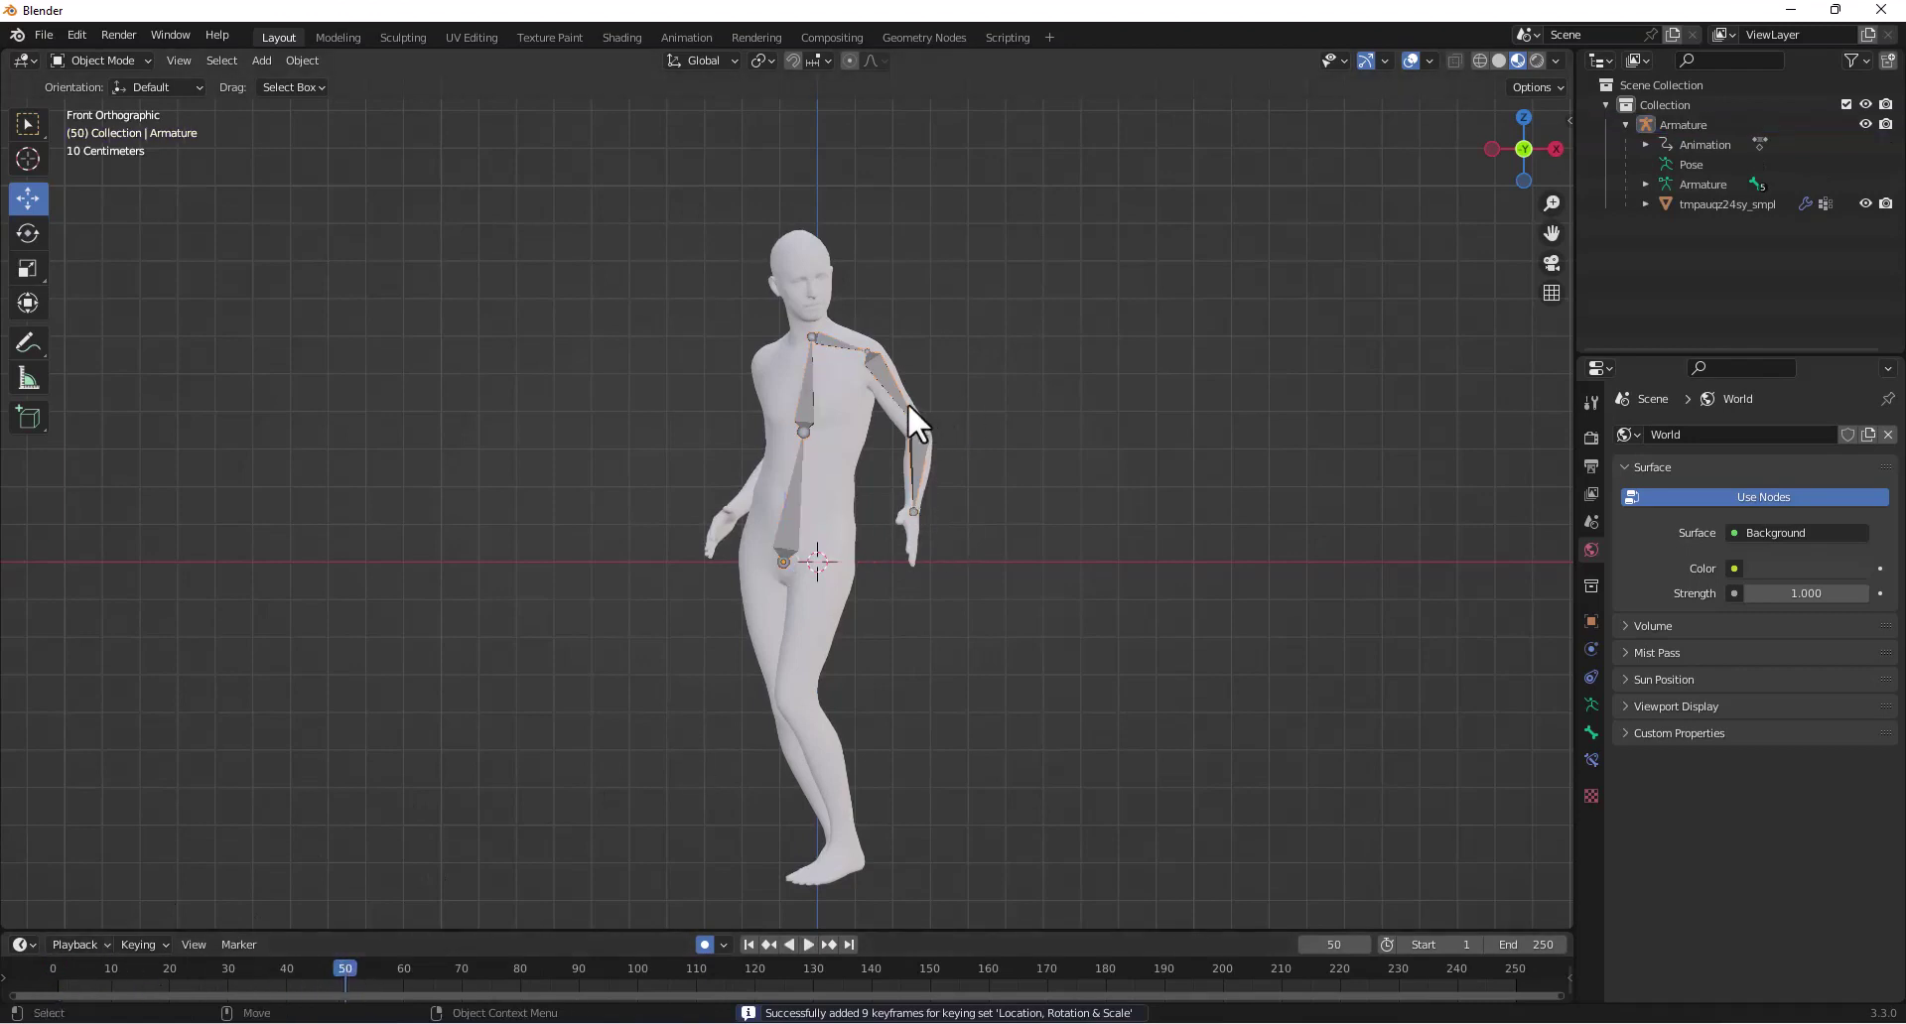
{"action": "left_click", "coordinate": [143, 59]}
{"action": "left_click", "coordinate": [128, 122]}
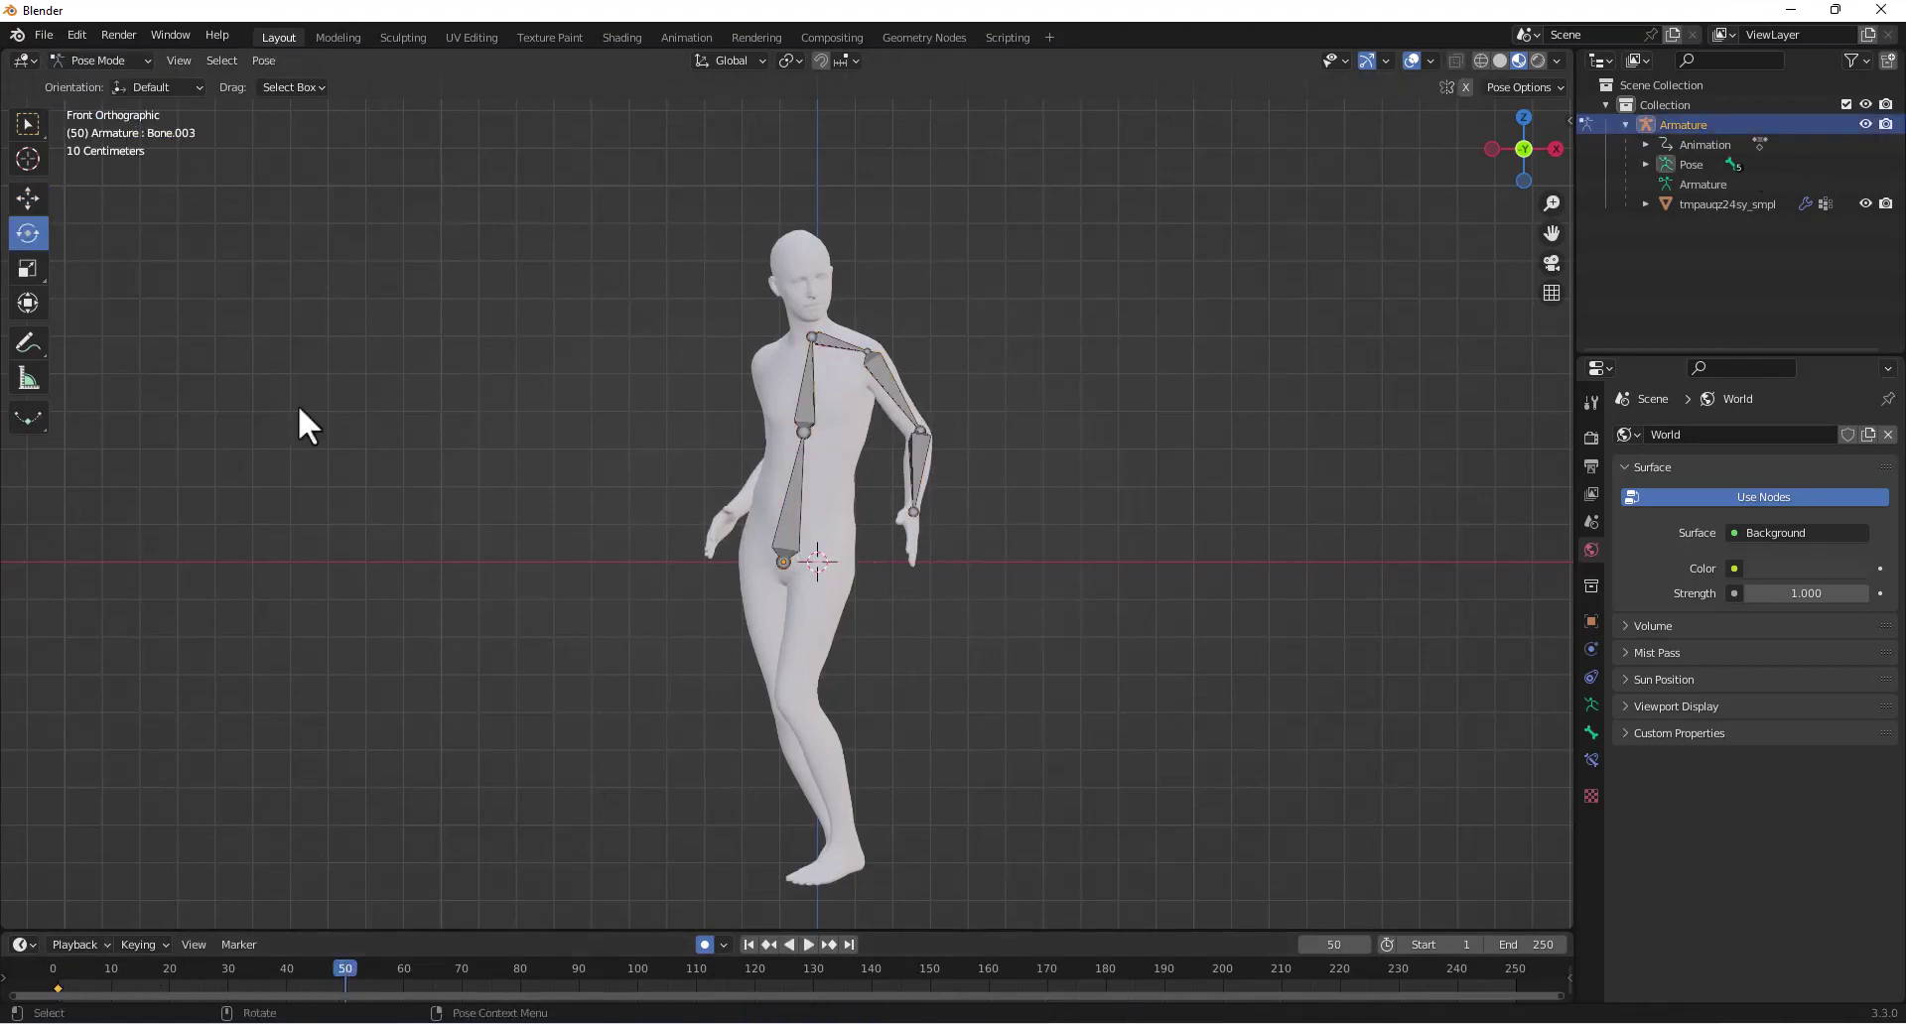
{"action": "left_click", "coordinate": [907, 409]}
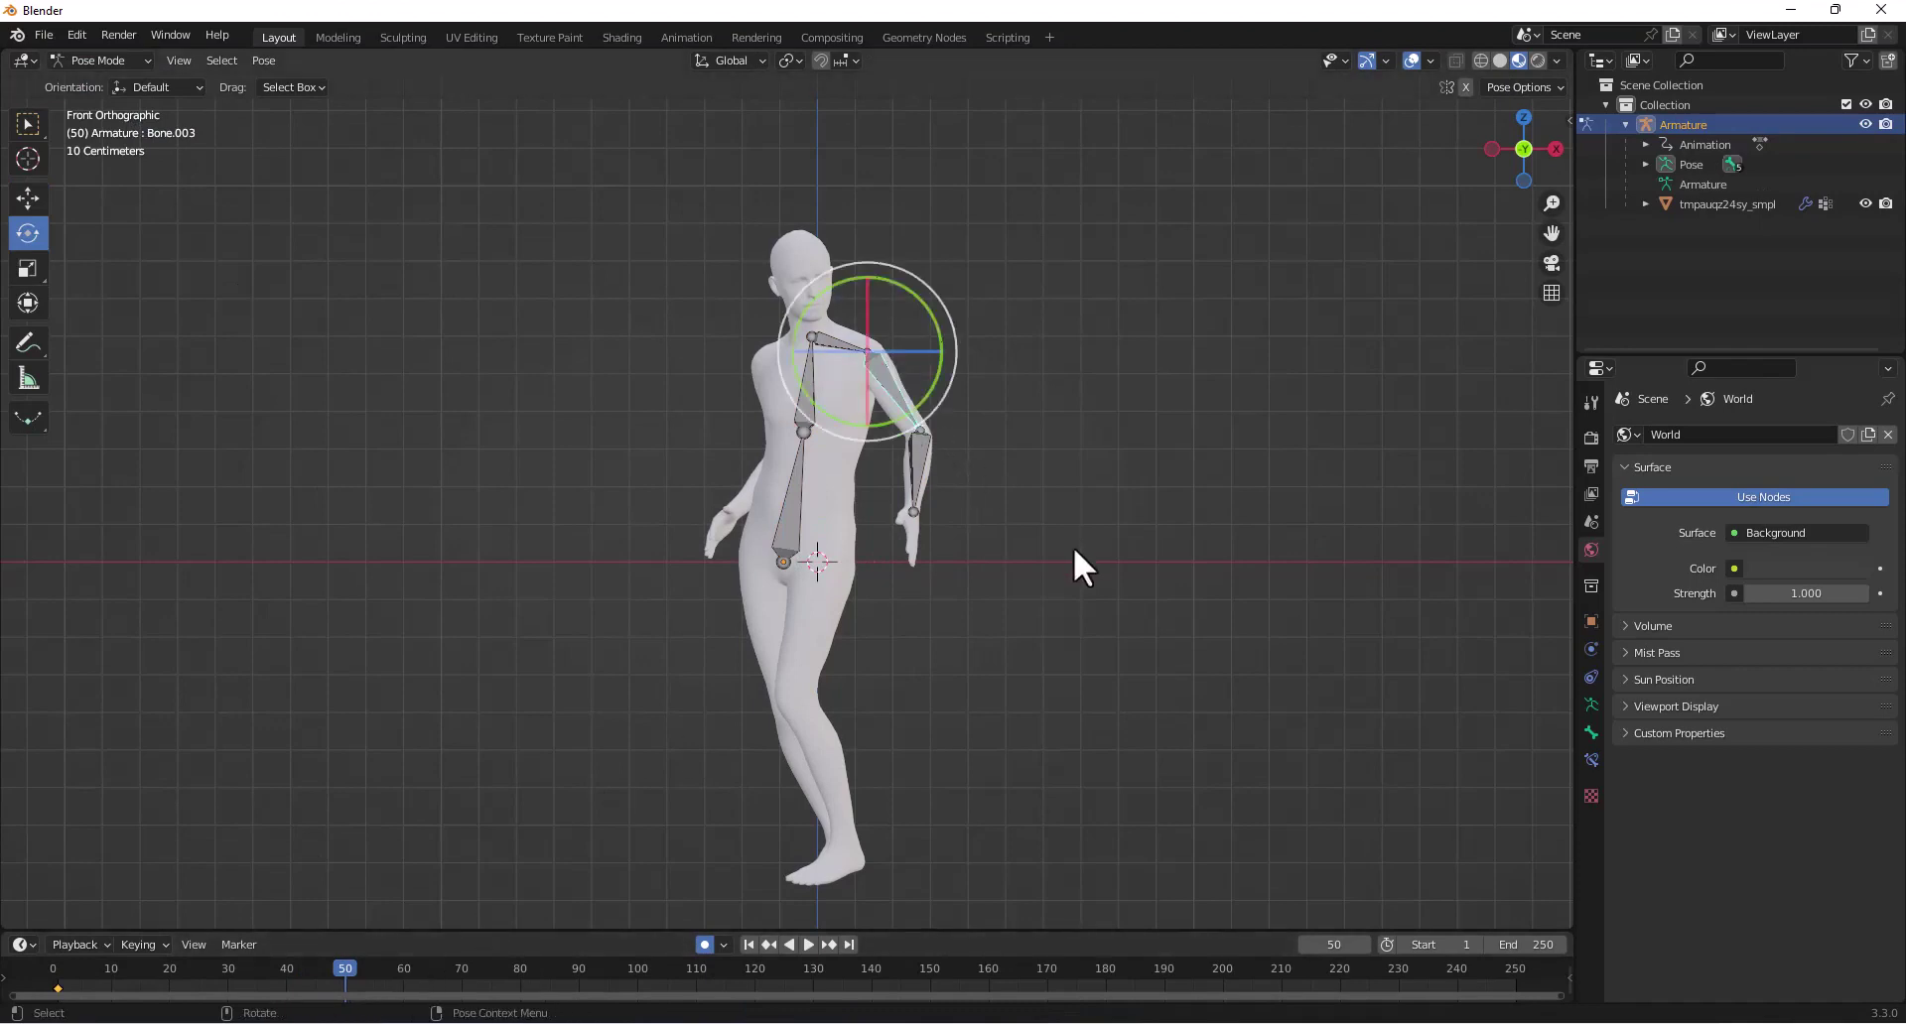
{"action": "key", "text": "r"}
{"action": "left_click", "coordinate": [1128, 490]}
- At frame 1, rotate the left upper arm bone back down beside the body to key the starting pose
{"action": "left_click_drag", "start_coordinate": [343, 971], "coordinate": [53, 977]}
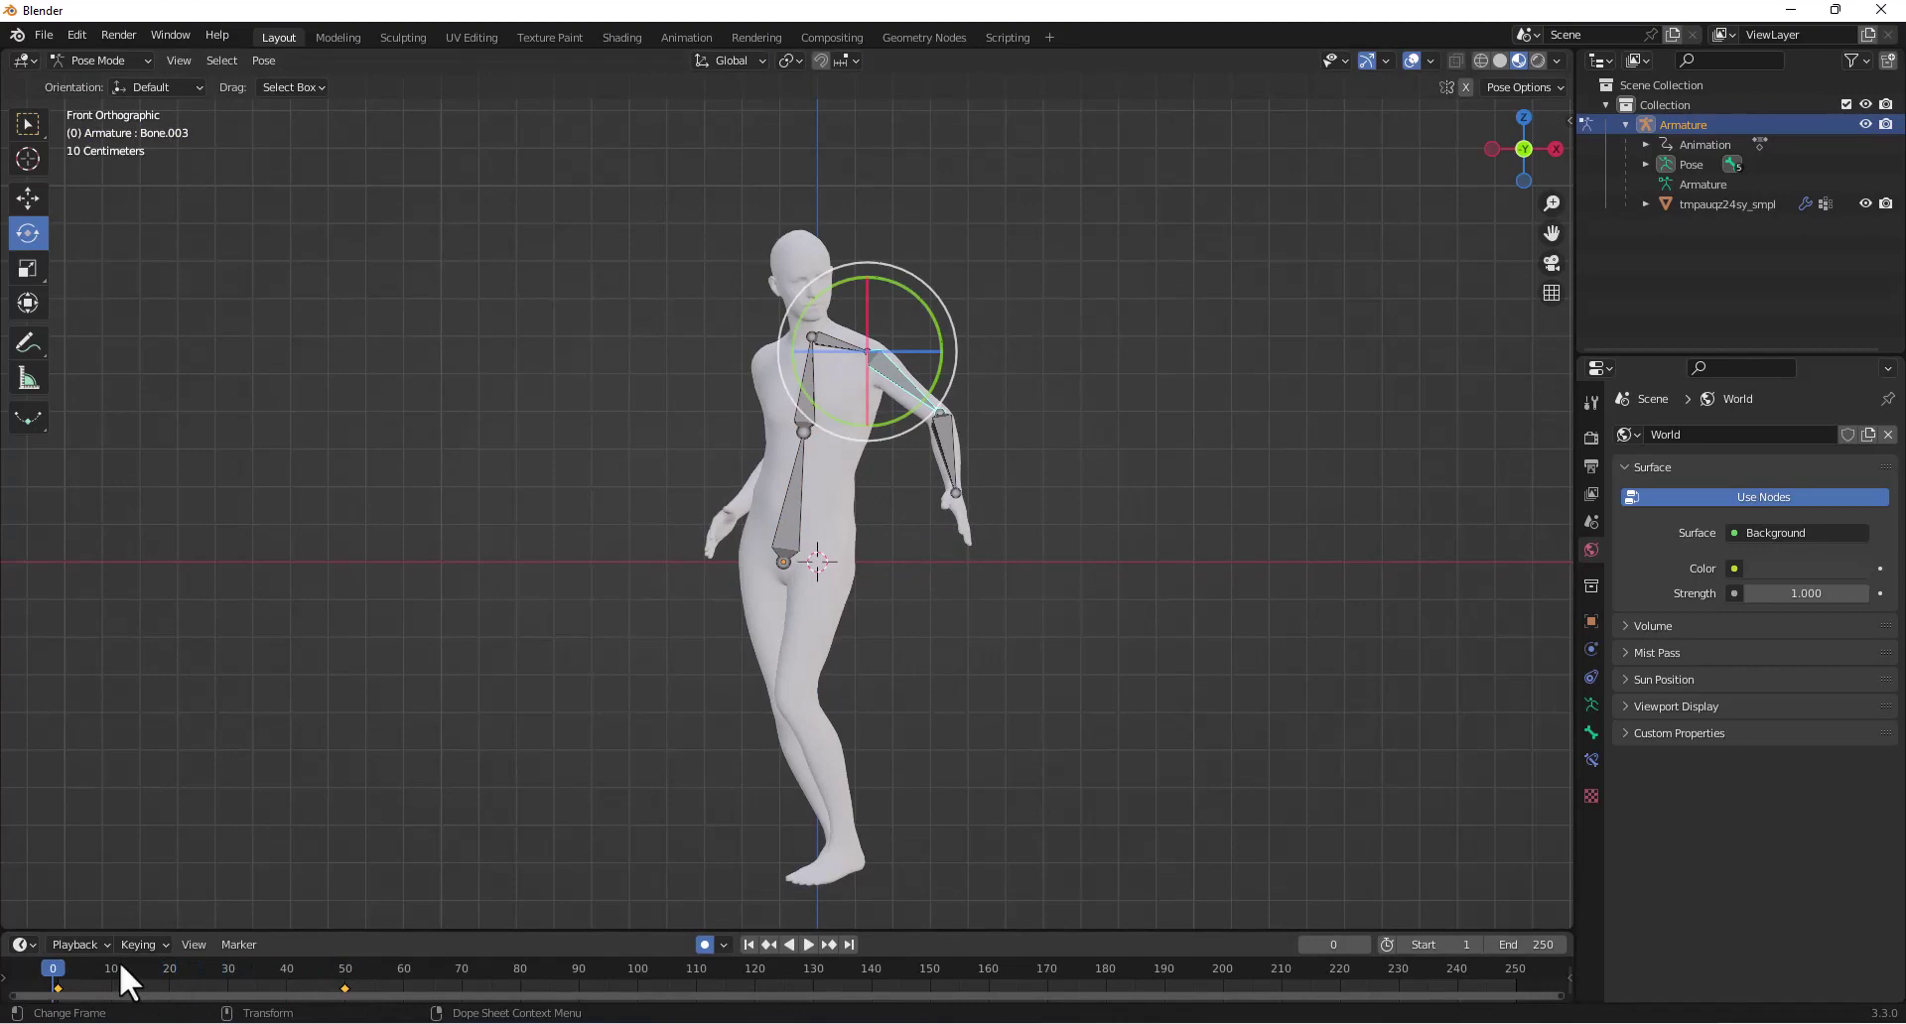
{"action": "left_click", "coordinate": [58, 977]}
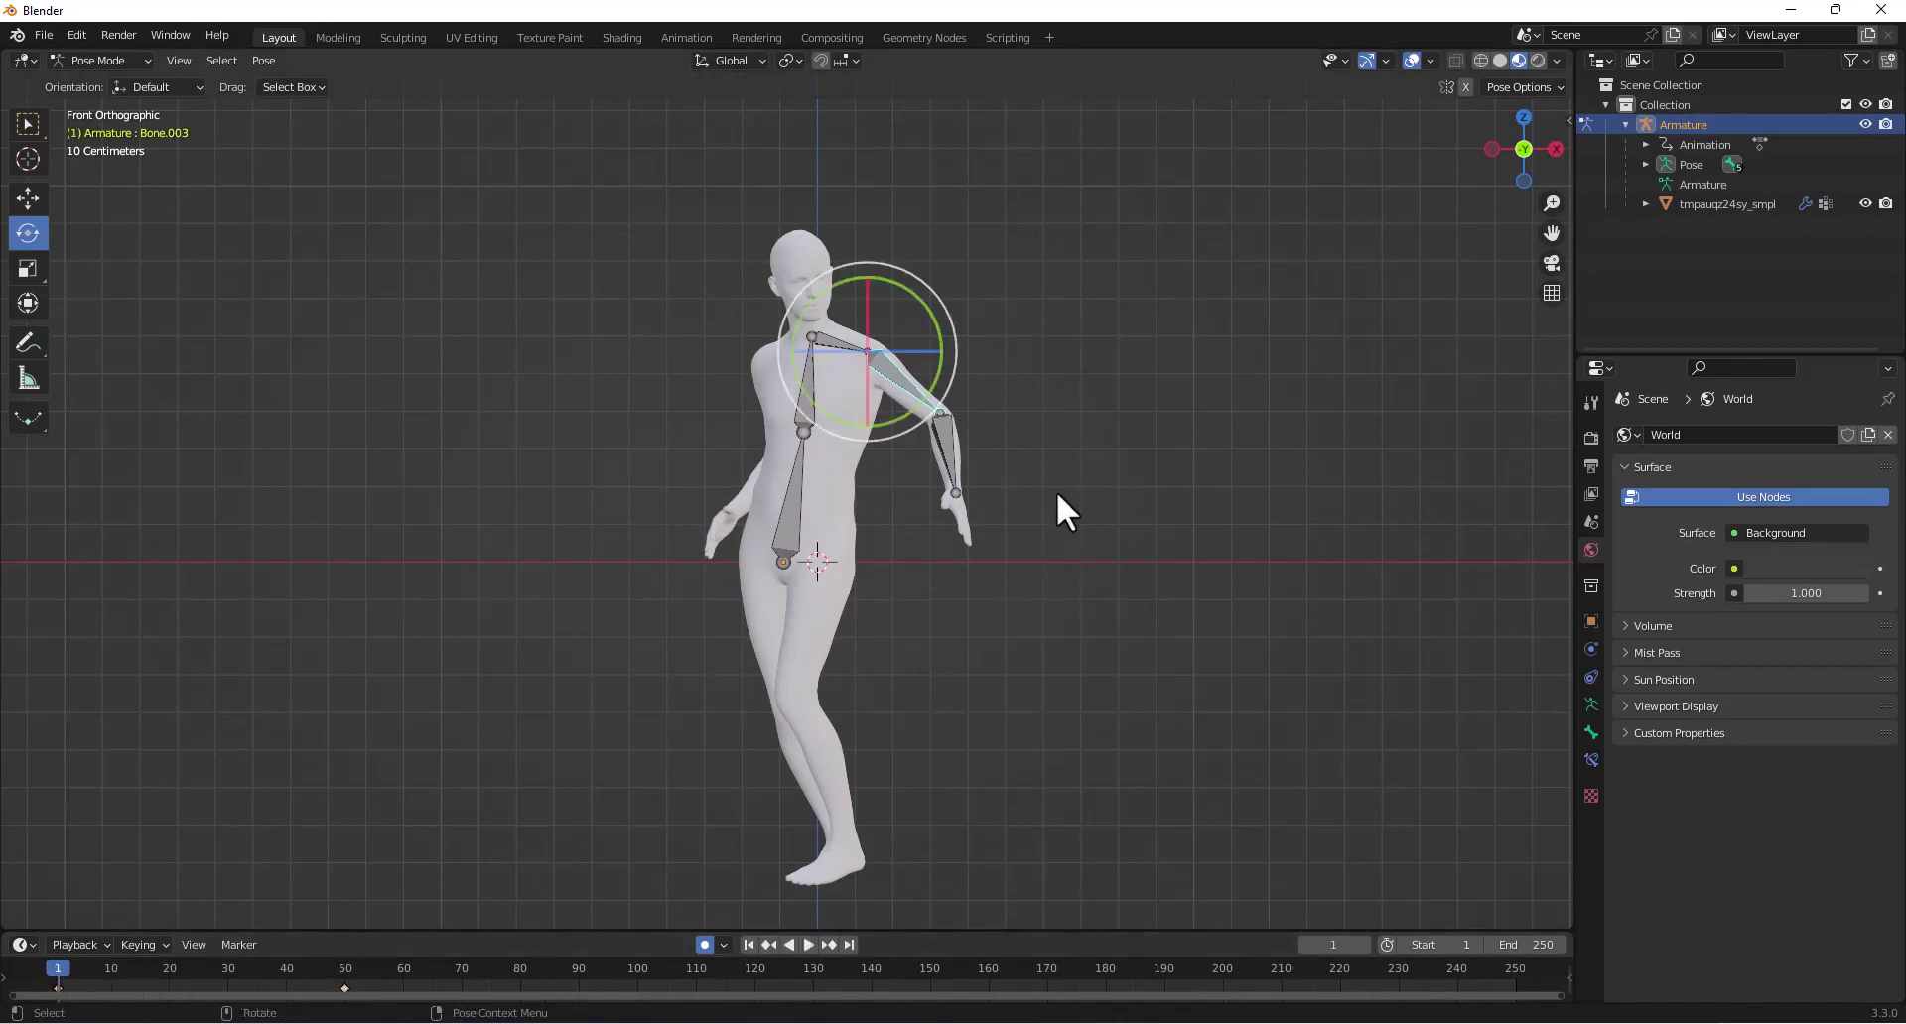
{"action": "key", "text": "r"}
{"action": "left_click", "coordinate": [997, 572]}
- Play back the arm animation and examine the moving body from an angled perspective
{"action": "left_click_drag", "start_coordinate": [55, 967], "coordinate": [130, 1004]}
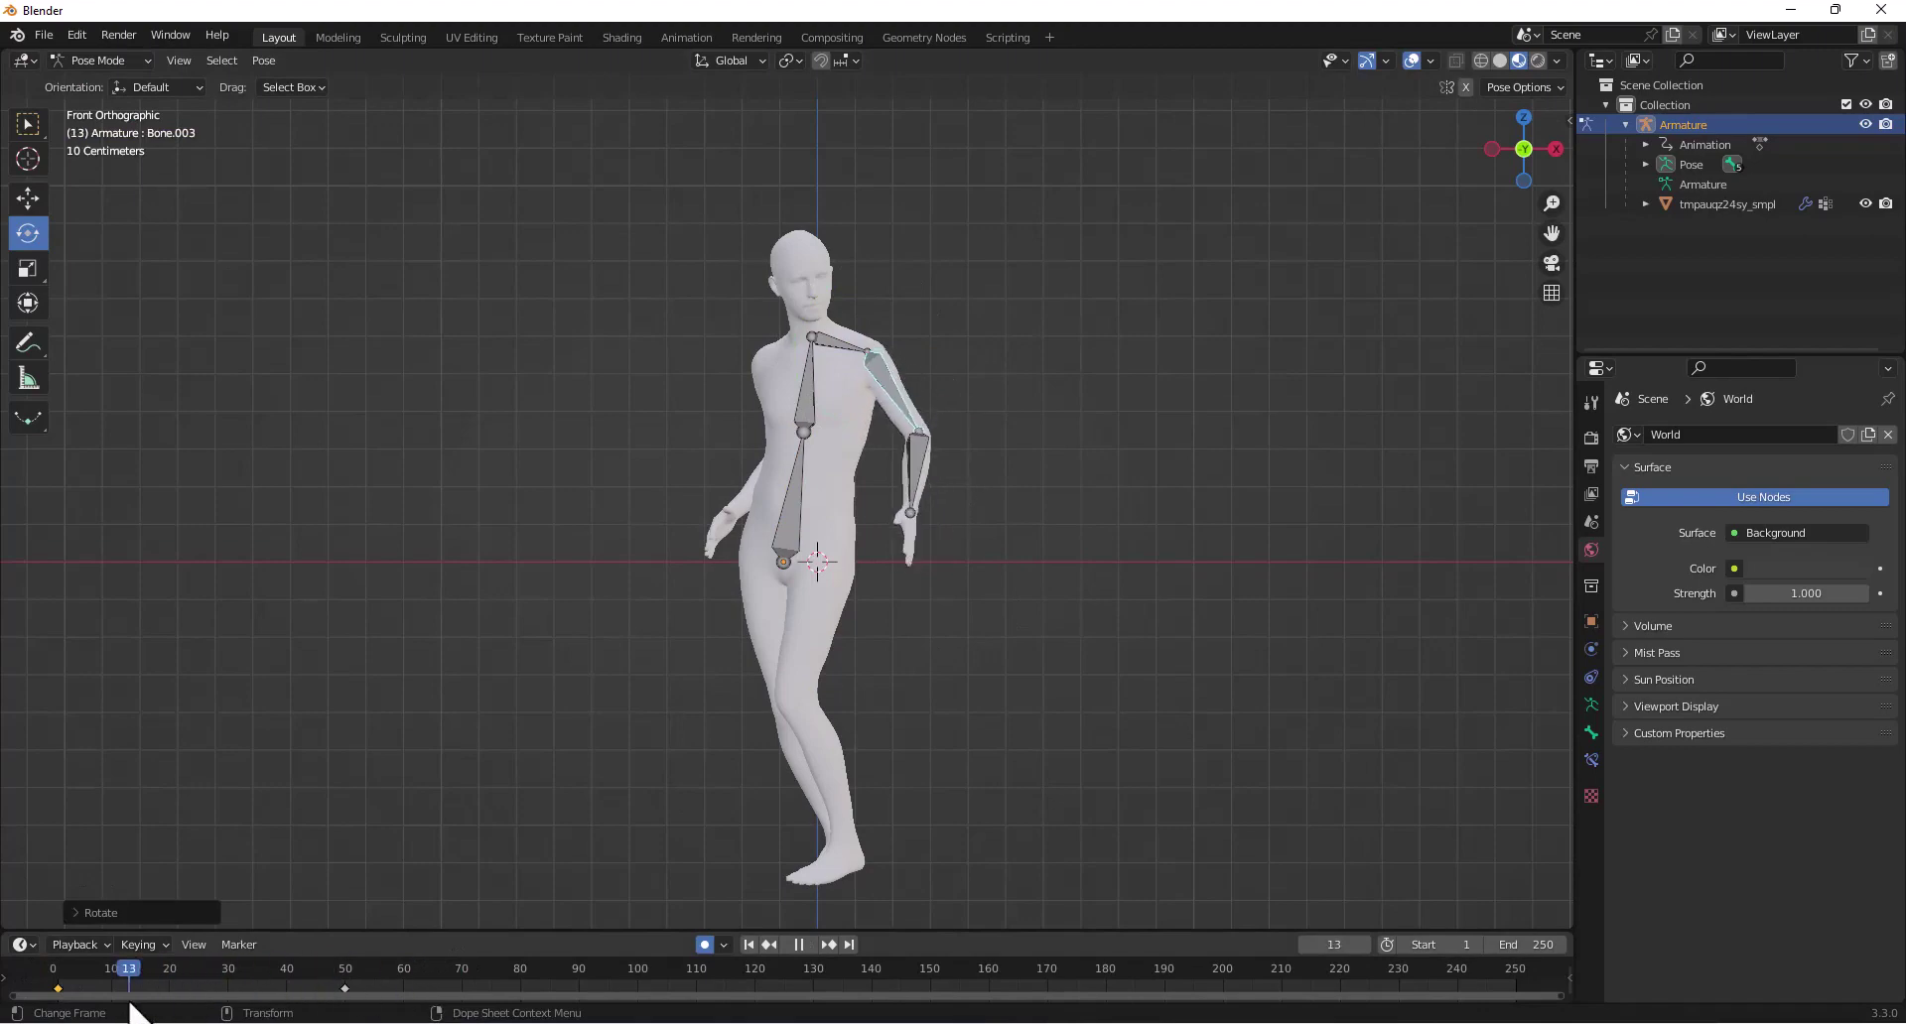
{"action": "key", "text": "space"}
{"action": "middle_click_drag", "start_coordinate": [557, 765], "coordinate": [961, 479]}
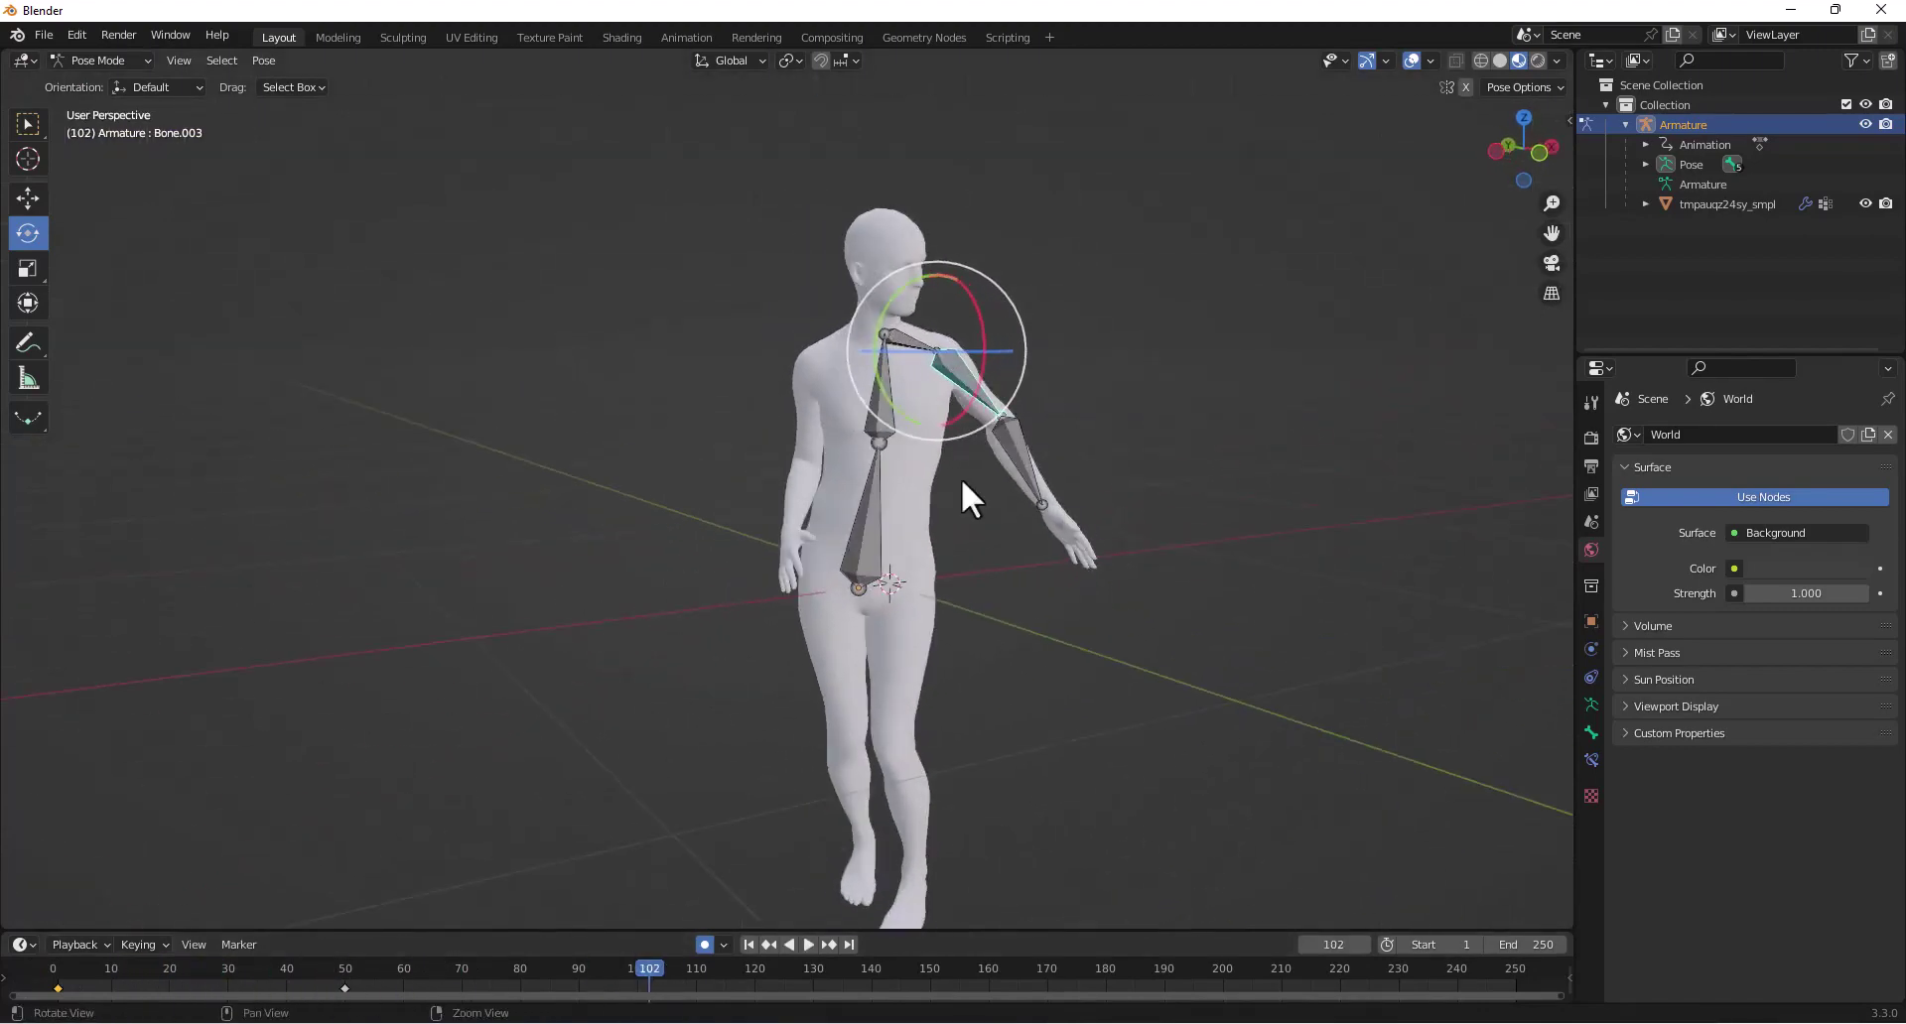
{"action": "right_click_drag", "start_coordinate": [961, 478], "coordinate": [988, 582], "text": "alt"}
{"action": "left_click_drag", "start_coordinate": [989, 581], "coordinate": [971, 568], "text": "alt"}
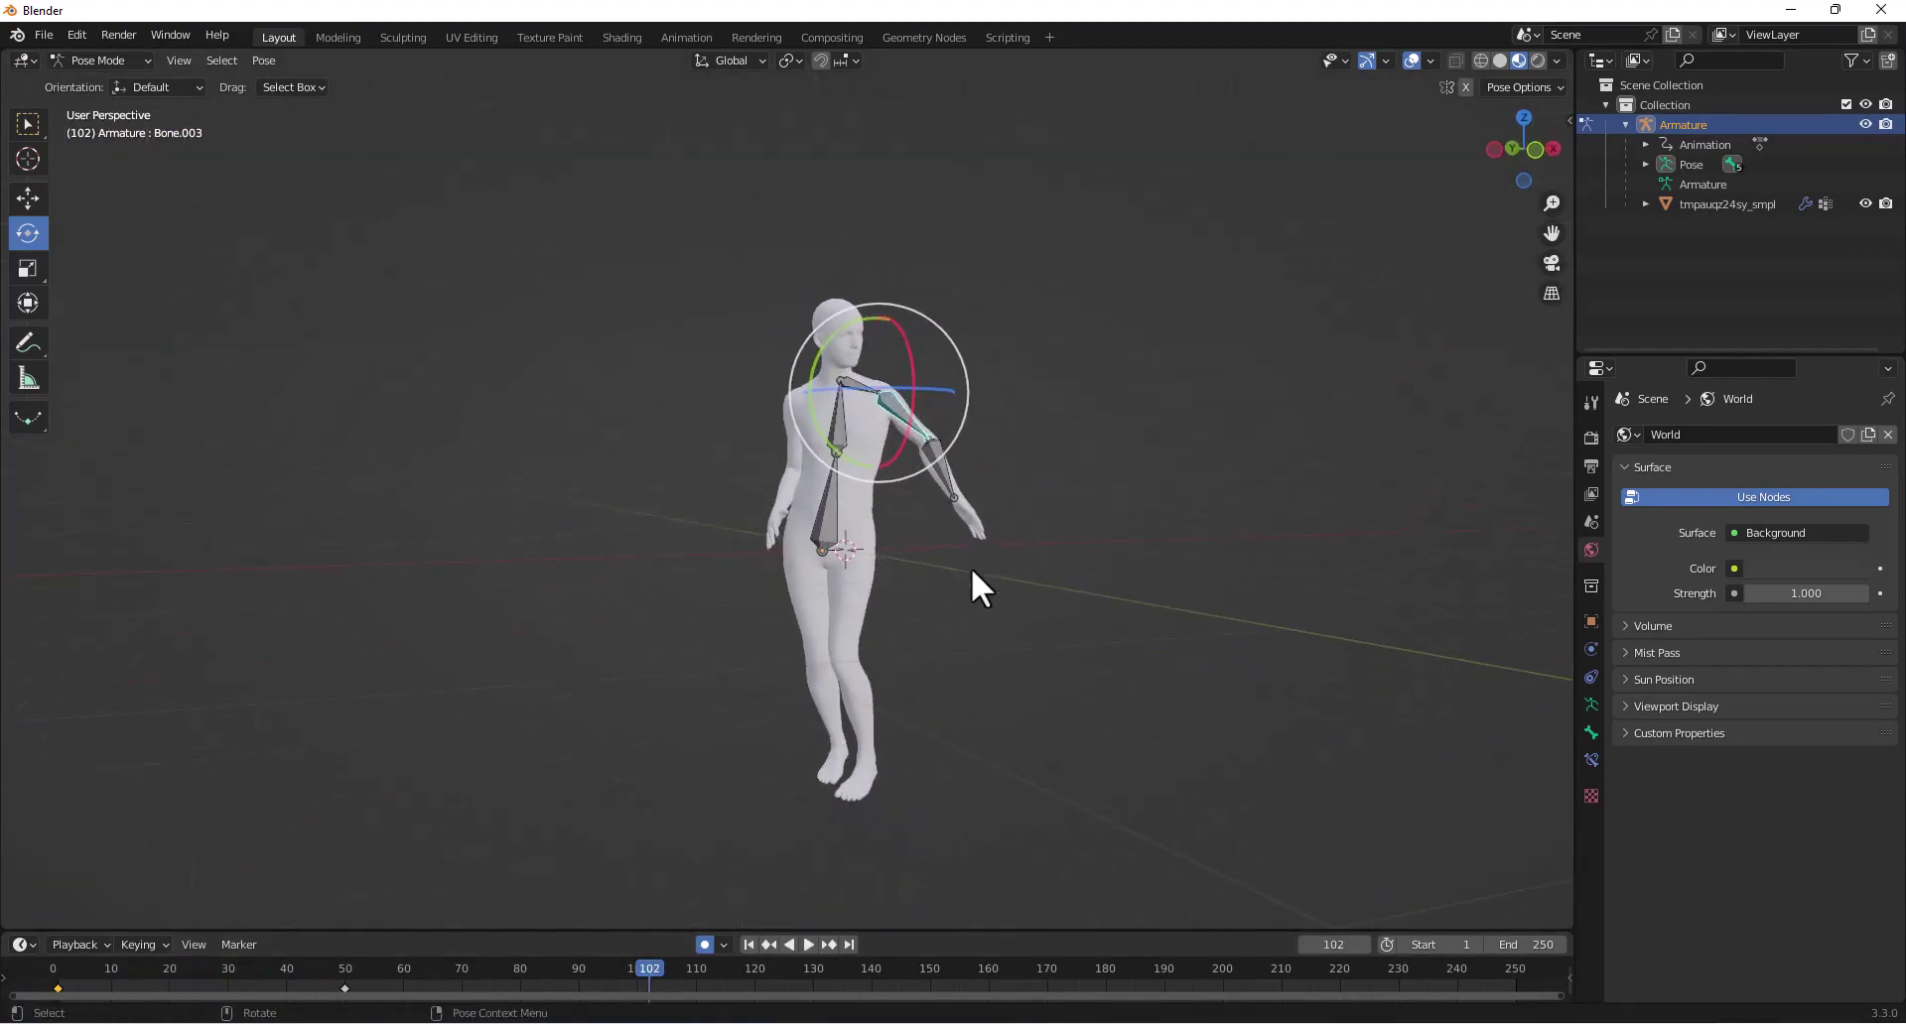